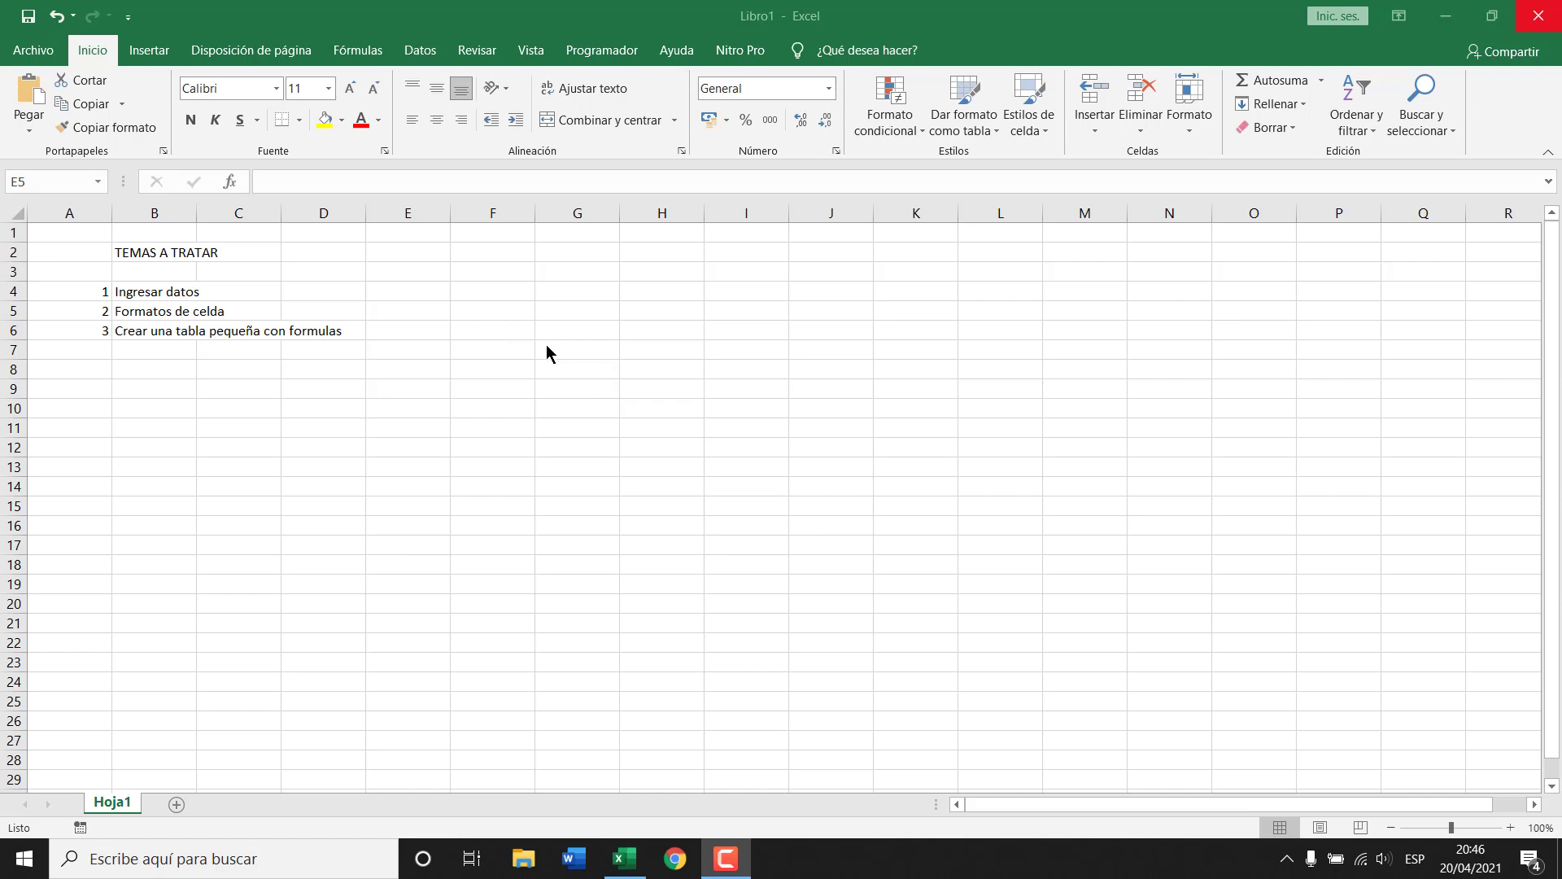
# - Enter the column headings Datos, Proceso and Información in cells F3, G3 and H3
pyautogui.click(495, 288)
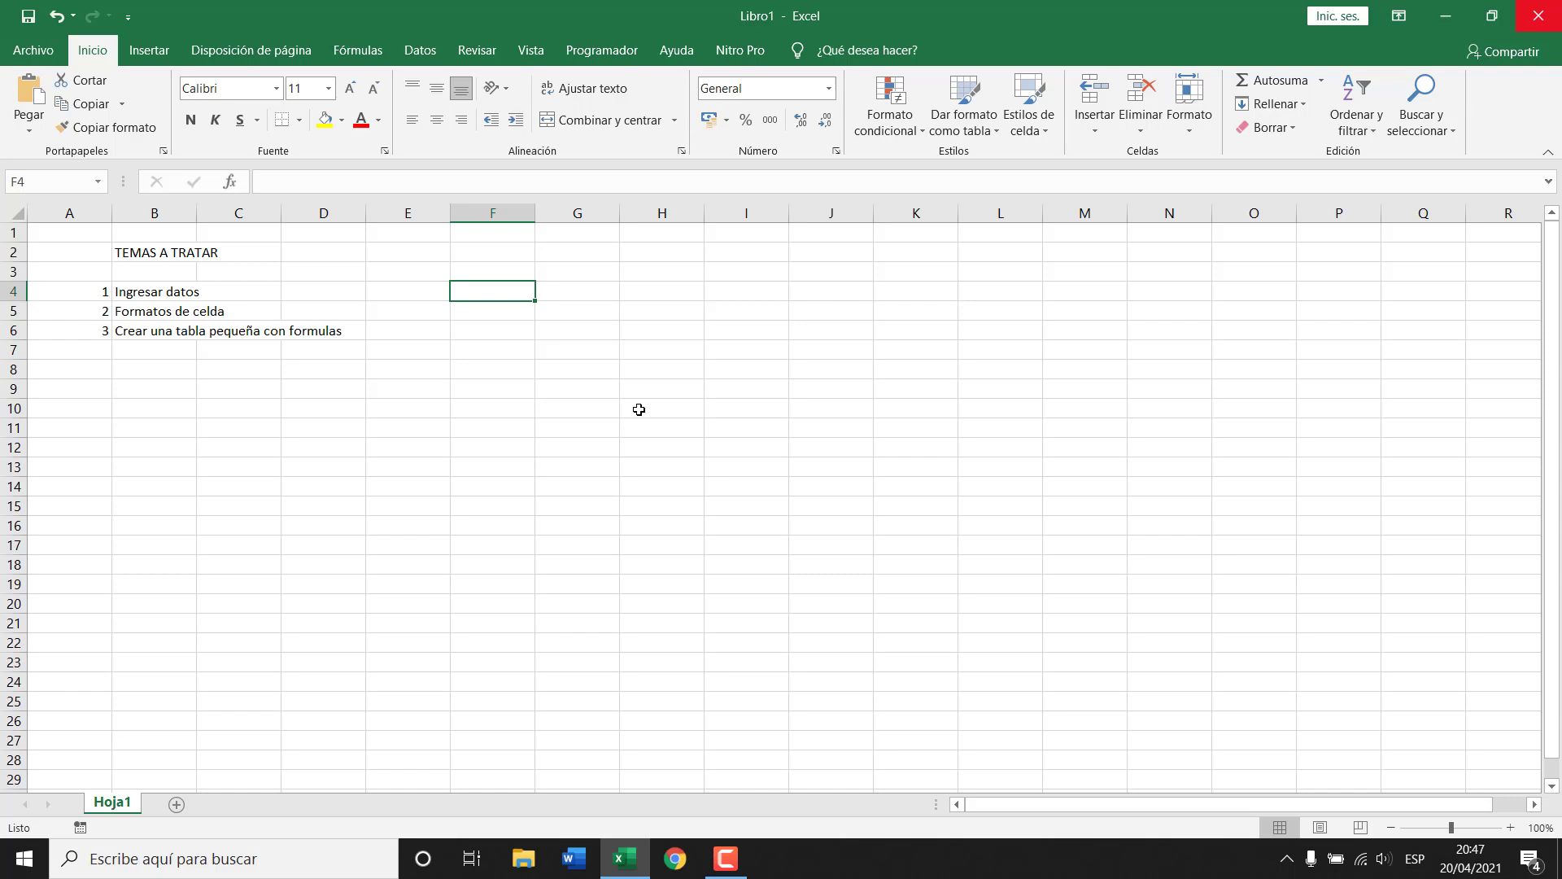
pyautogui.press('Up')
pyautogui.press('Up')
pyautogui.press('Down')
pyautogui.write('D')
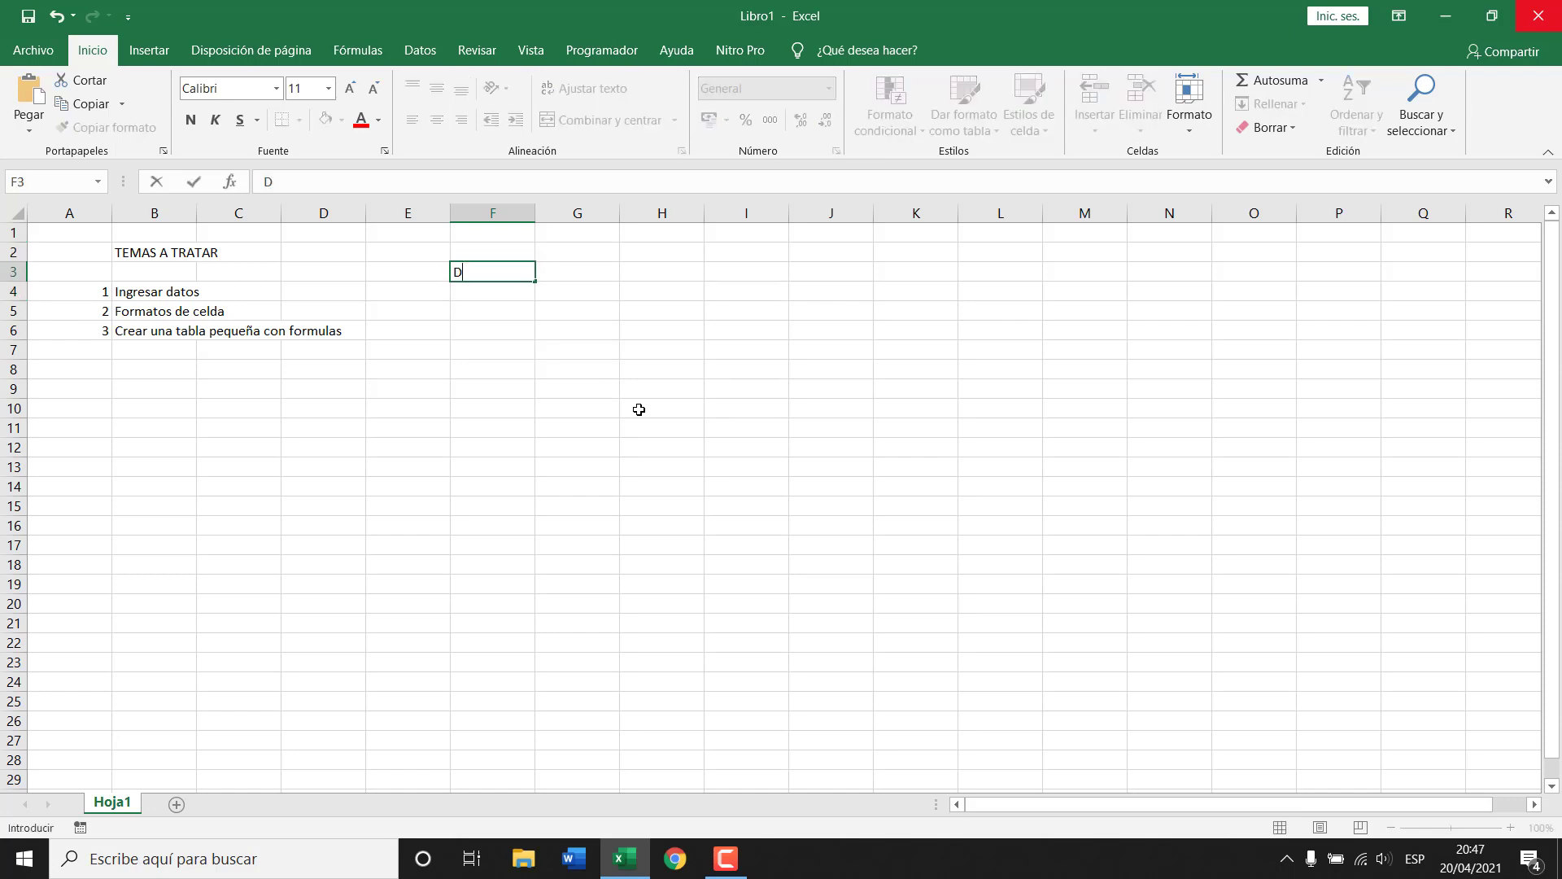
pyautogui.write('atos')
pyautogui.press('Tab')
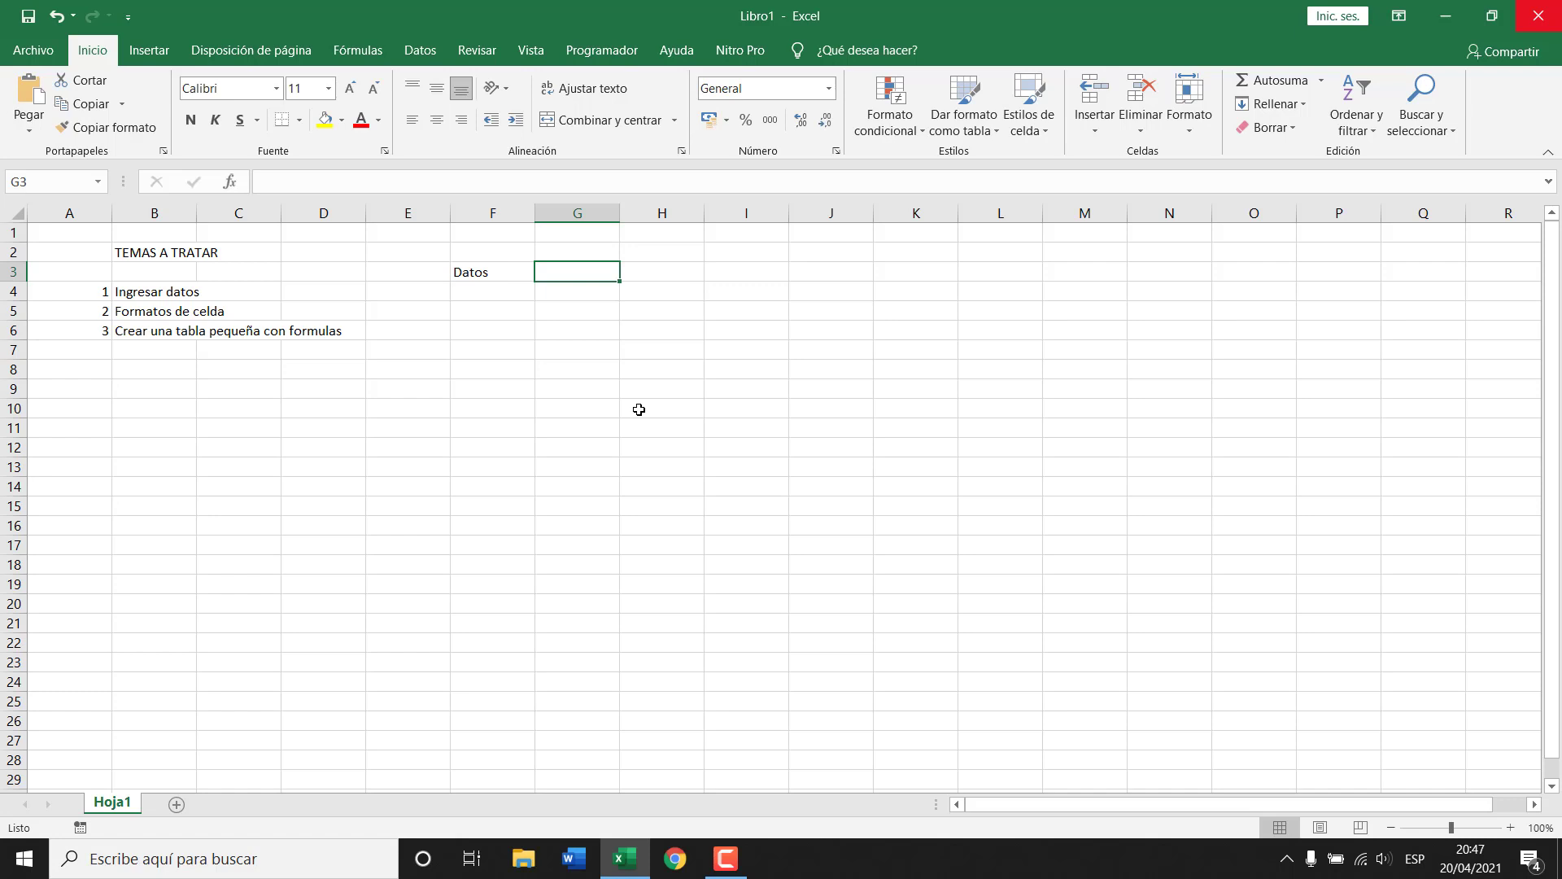
pyautogui.write('Proceso')
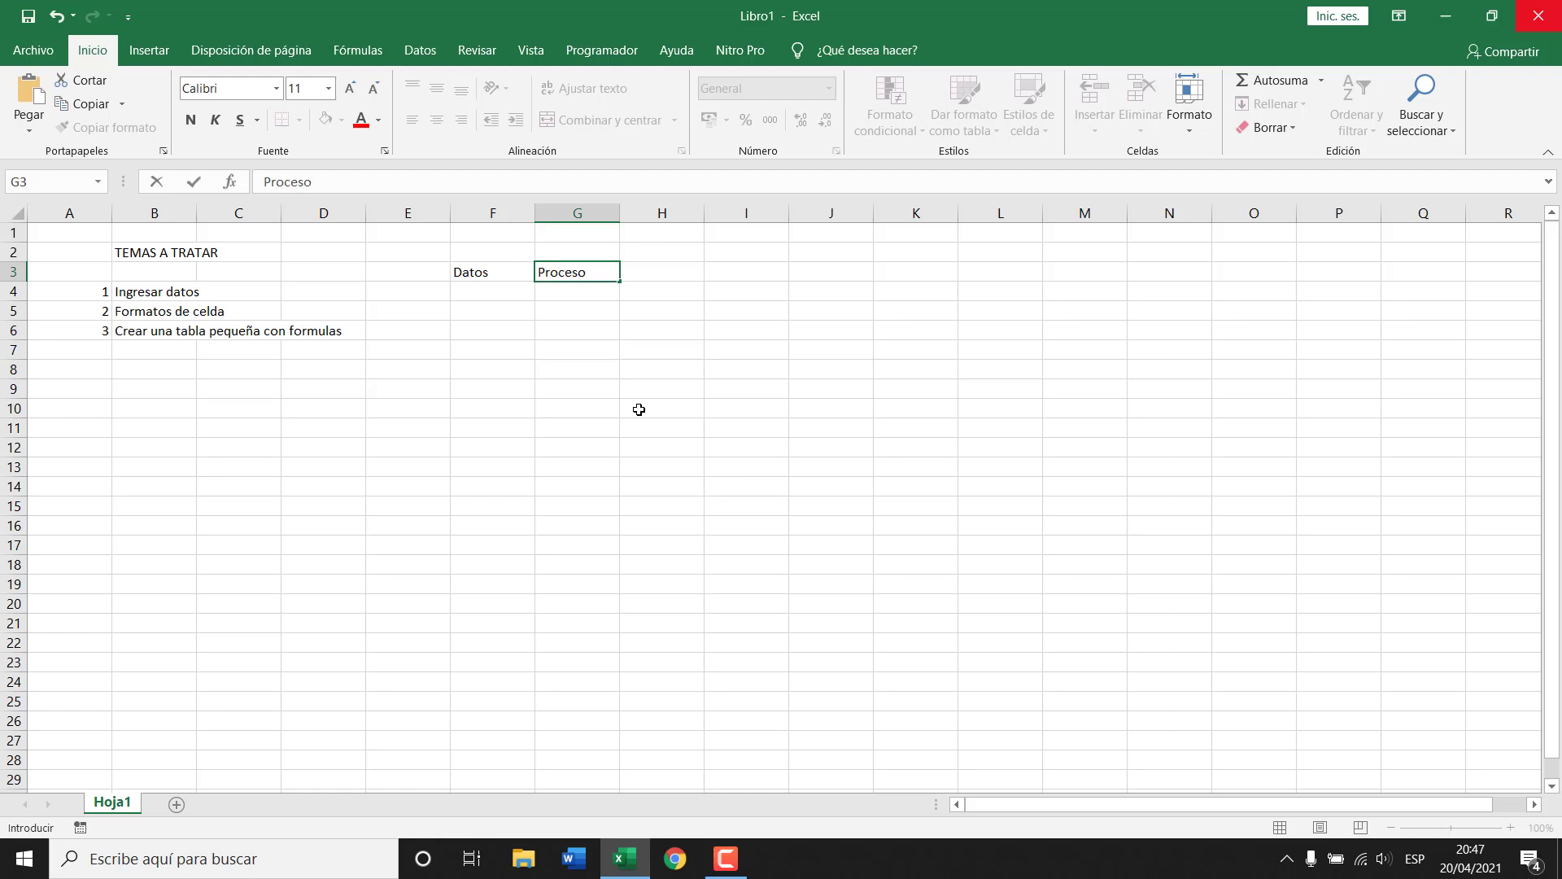
pyautogui.press('Tab')
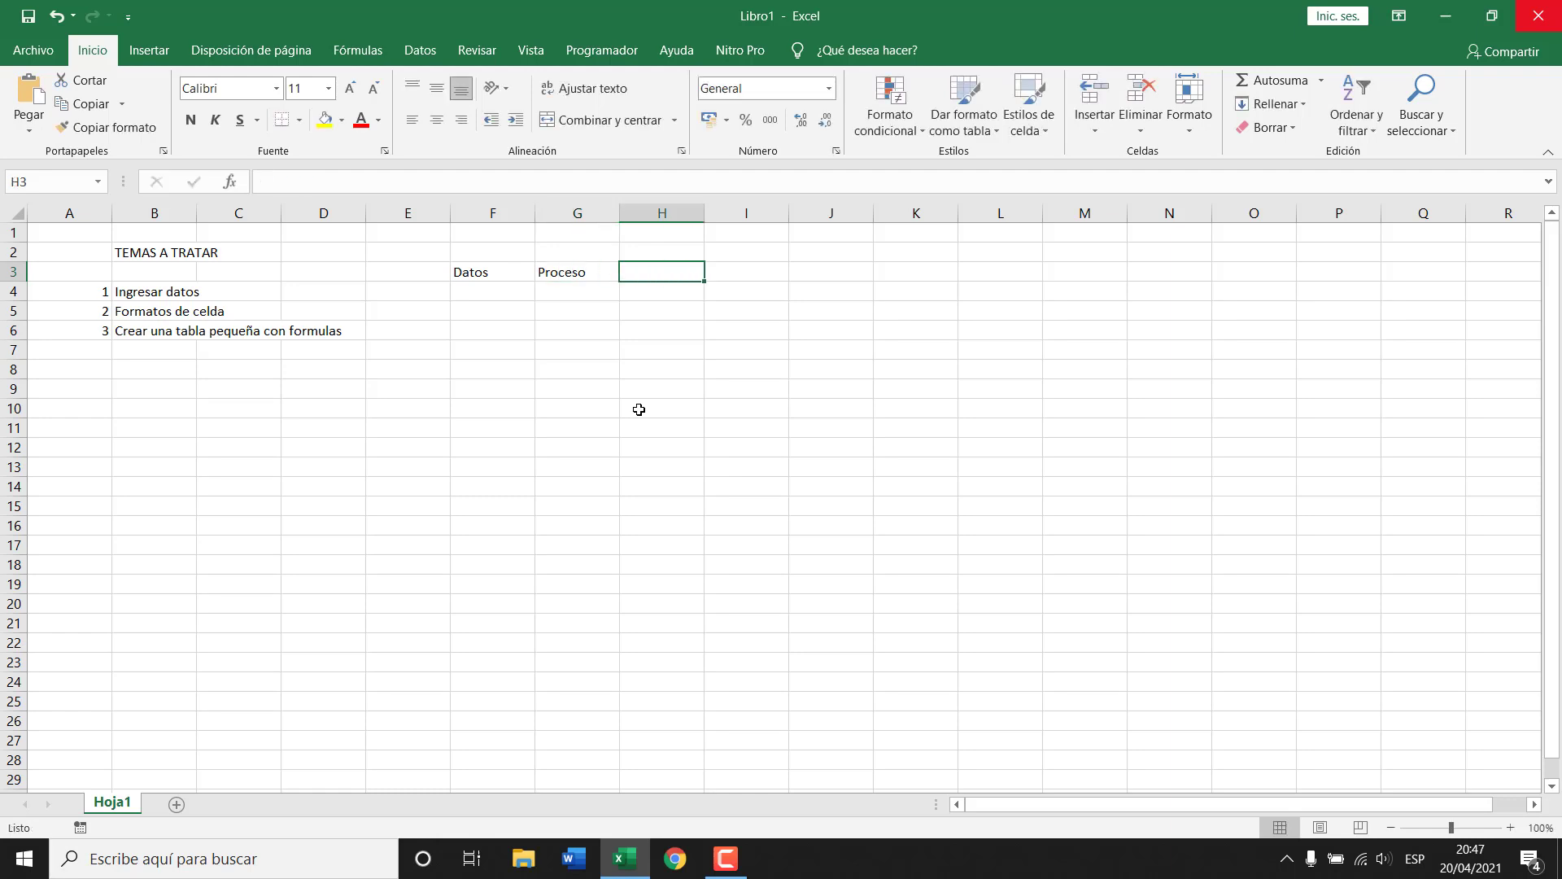
pyautogui.write('Información')
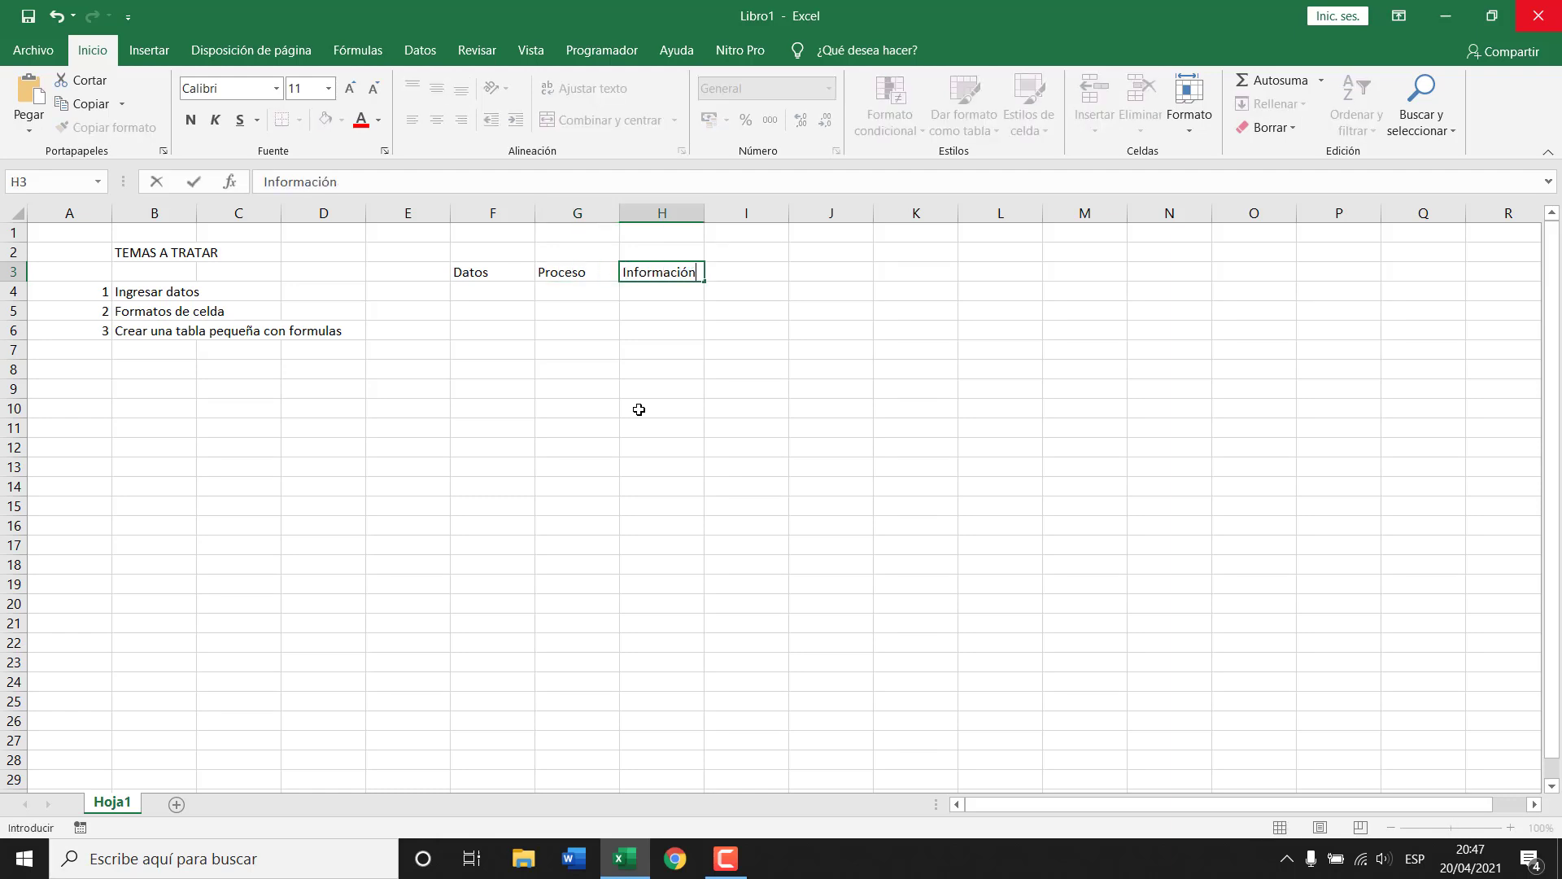
pyautogui.press('Return')
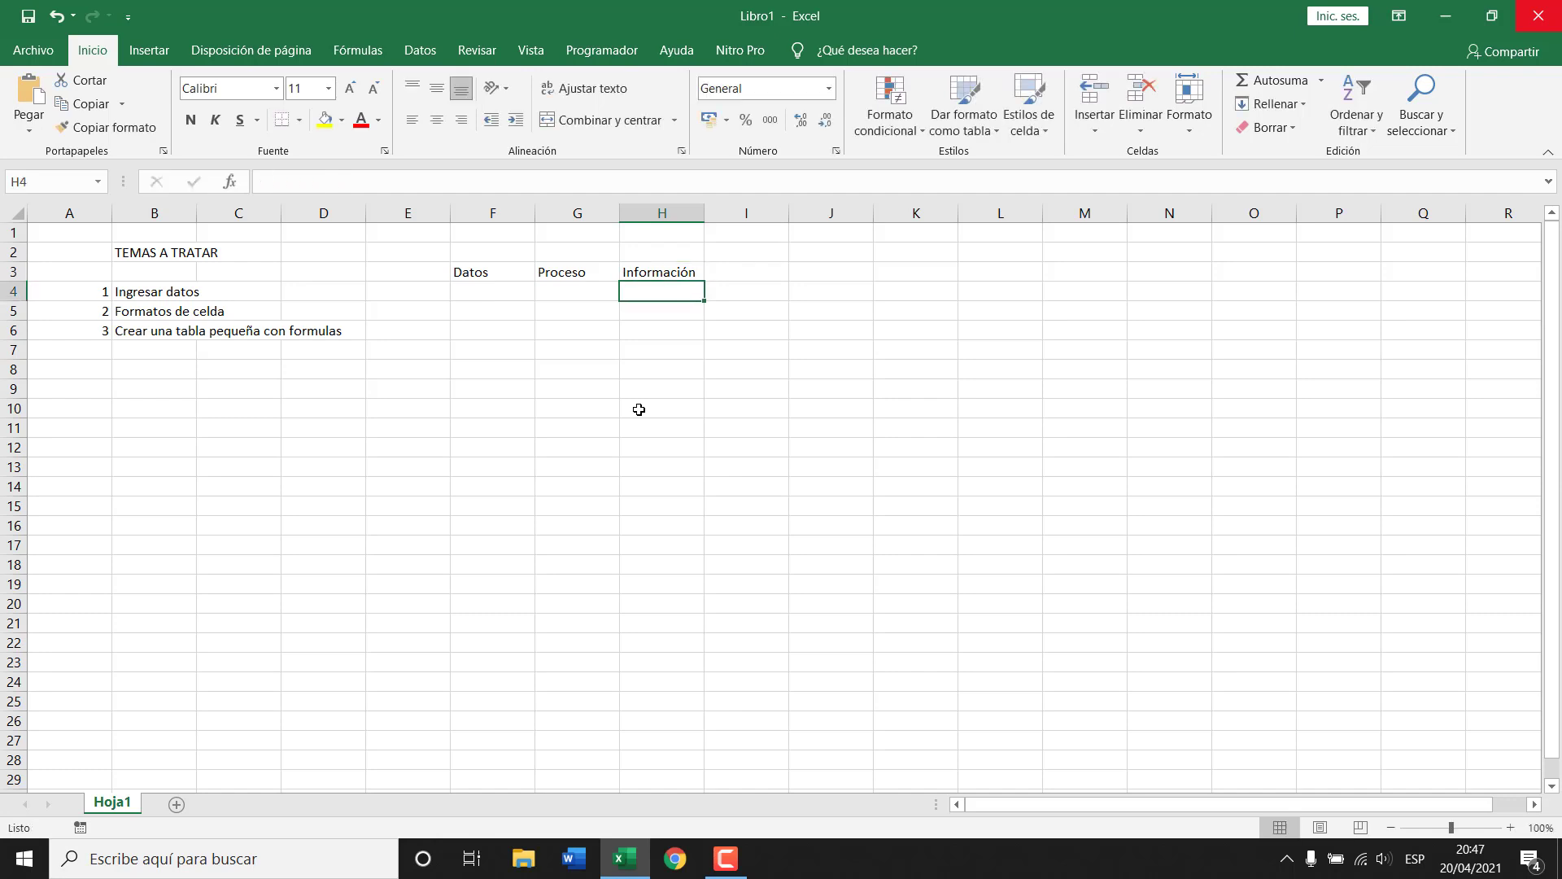
# - Enter the sample data 15, Lima and 2021 in cells F5 to F7 under Datos
pyautogui.click(487, 272)
pyautogui.click(491, 310)
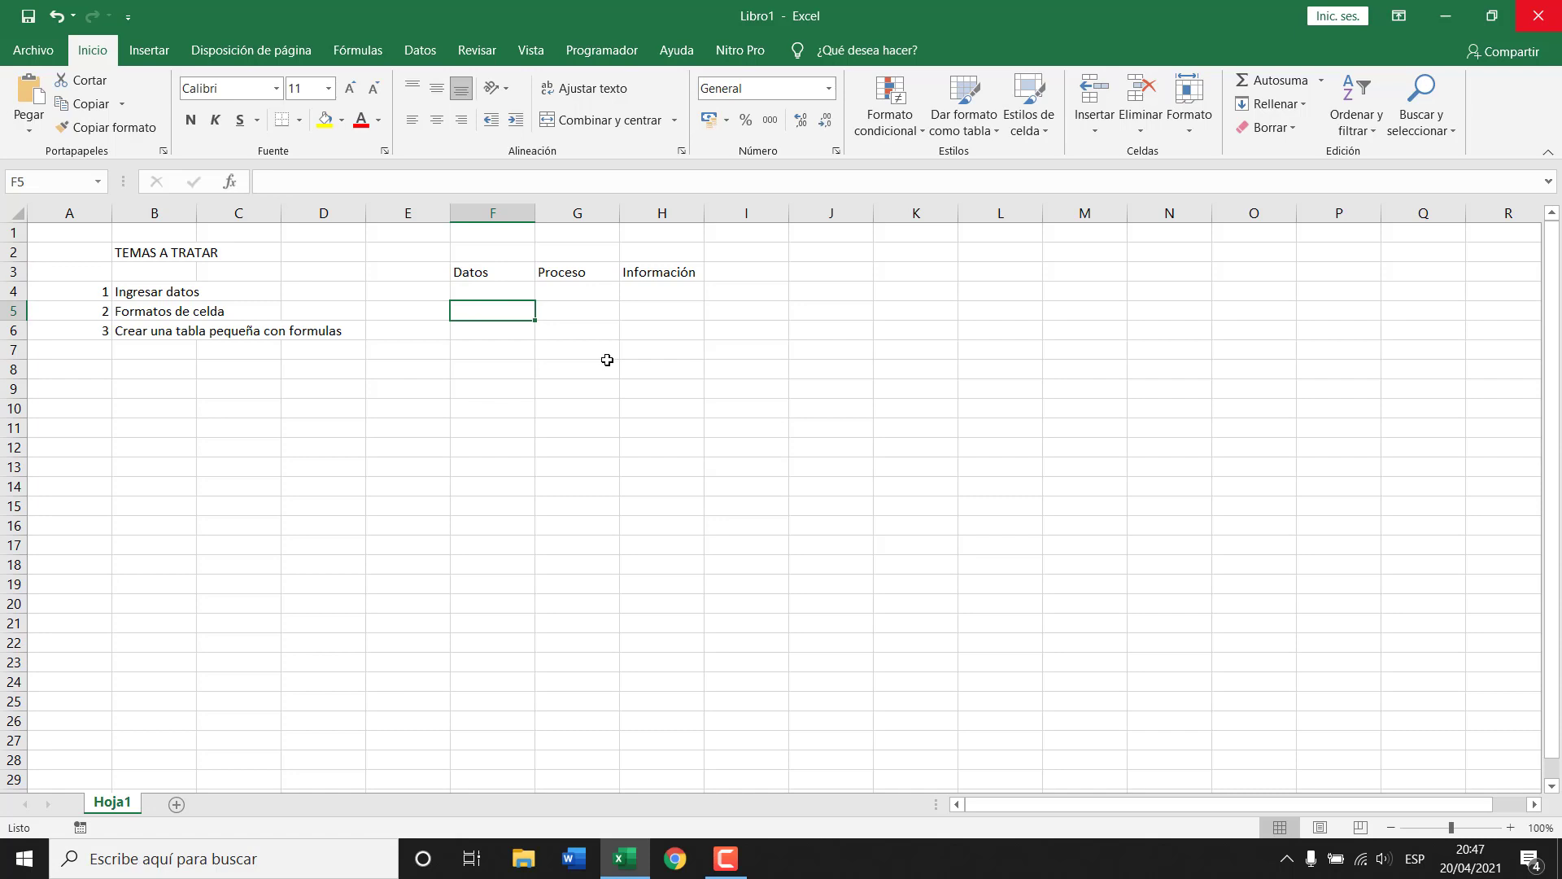
pyautogui.write('15')
pyautogui.press('Return')
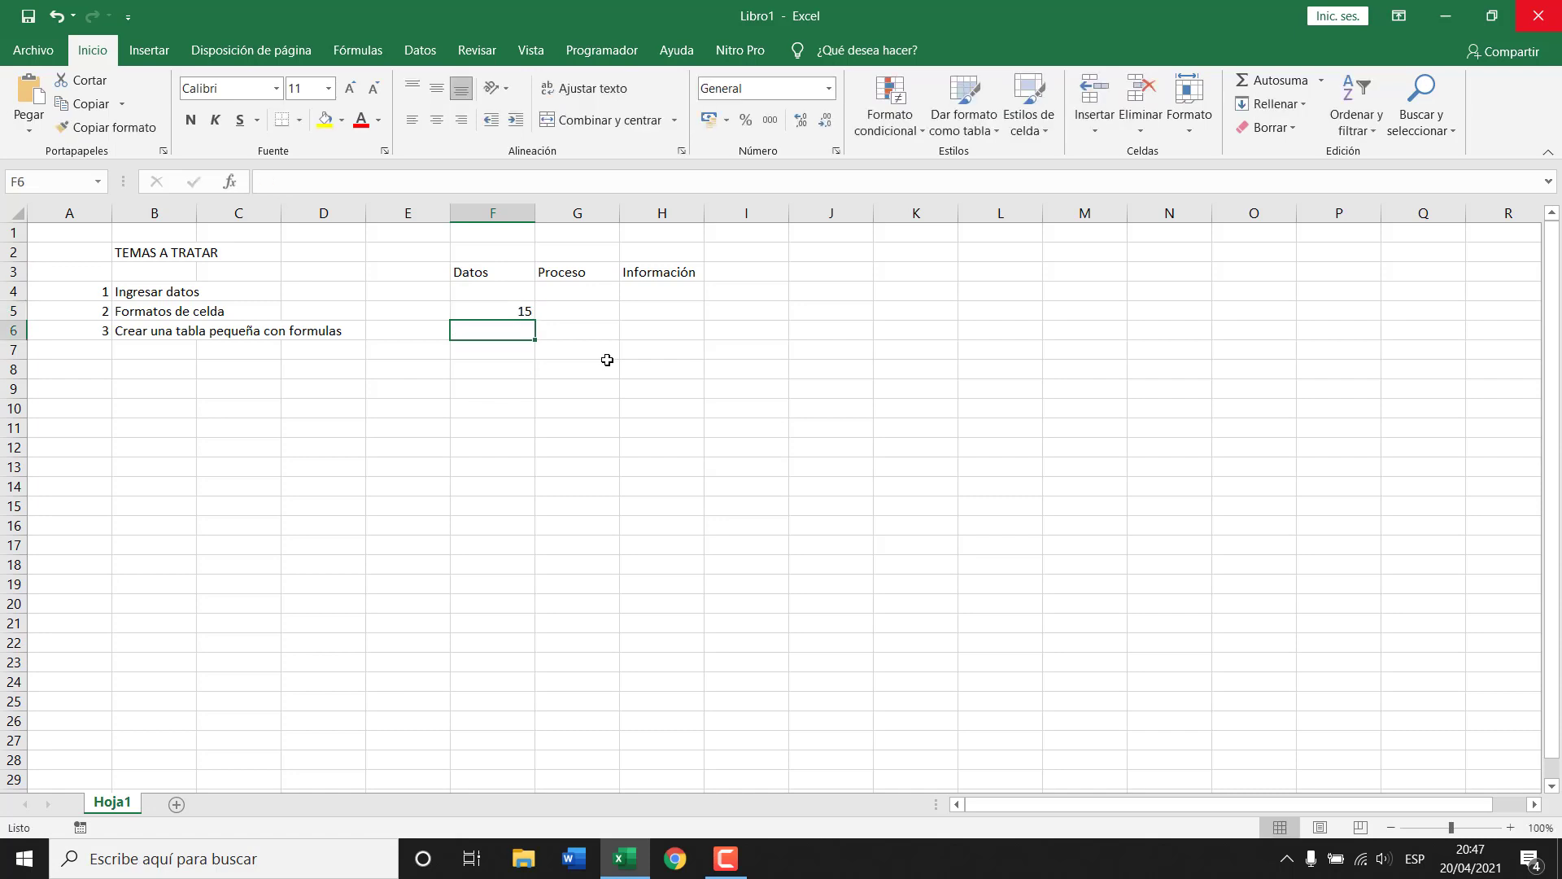
pyautogui.write('Lima')
pyautogui.press('Return')
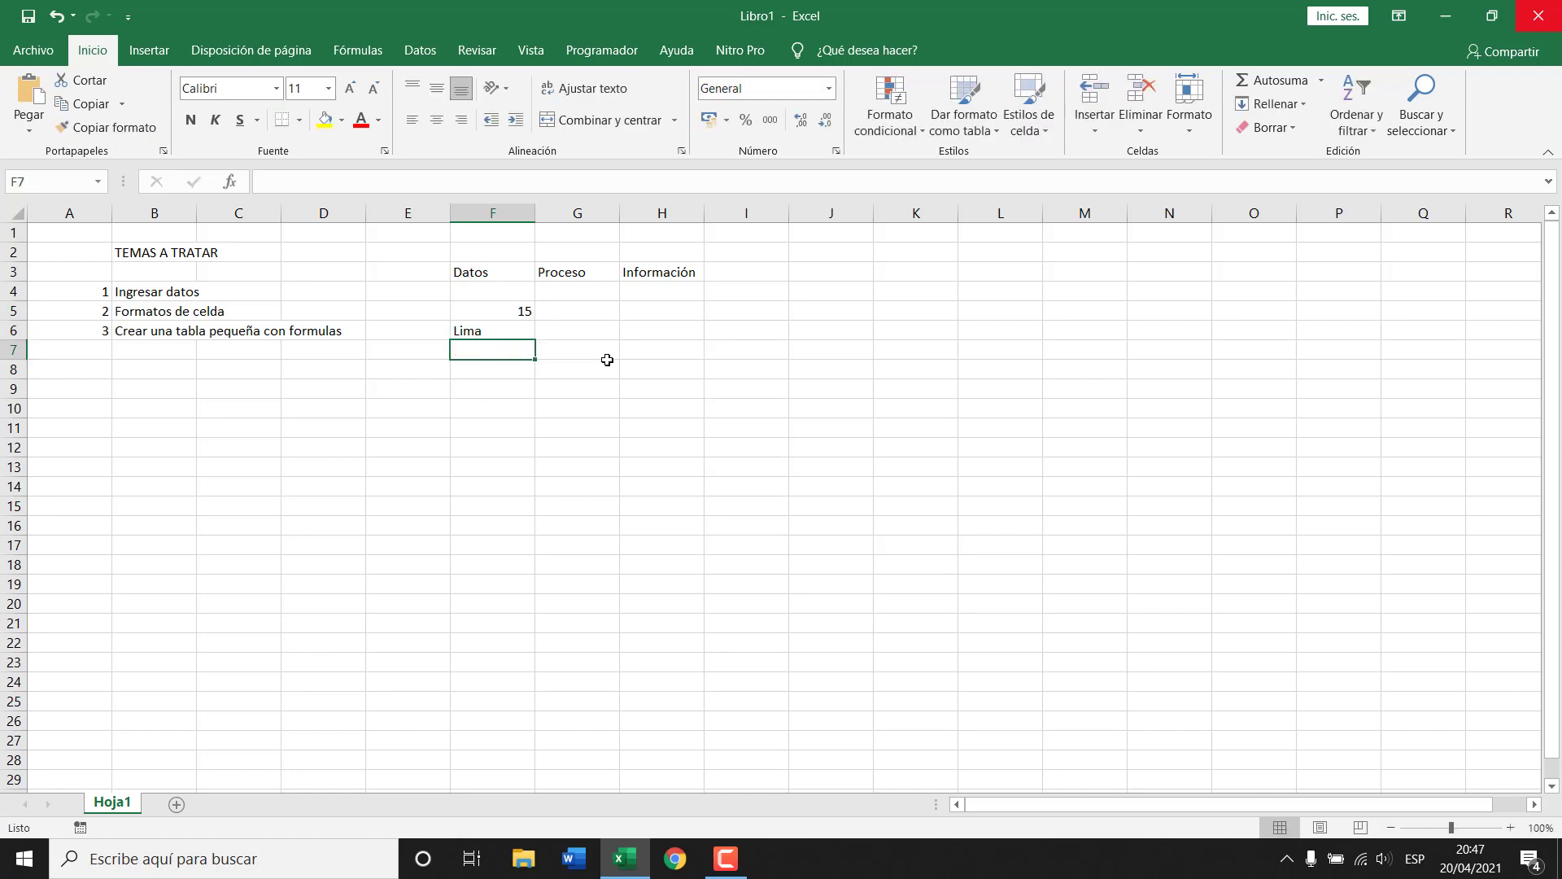
pyautogui.write('2021')
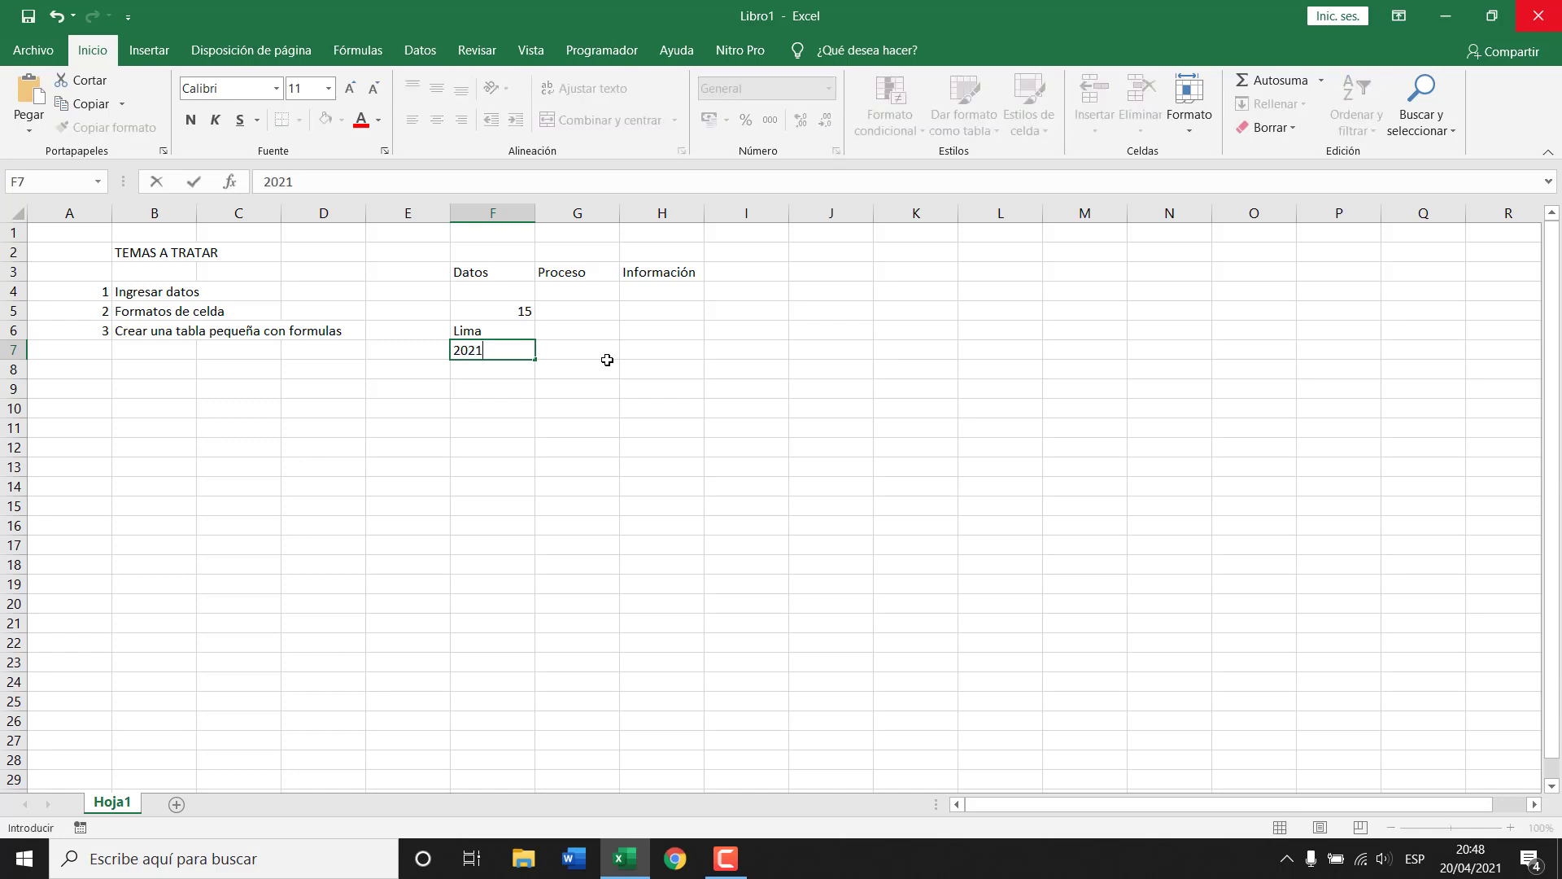
pyautogui.press('Return')
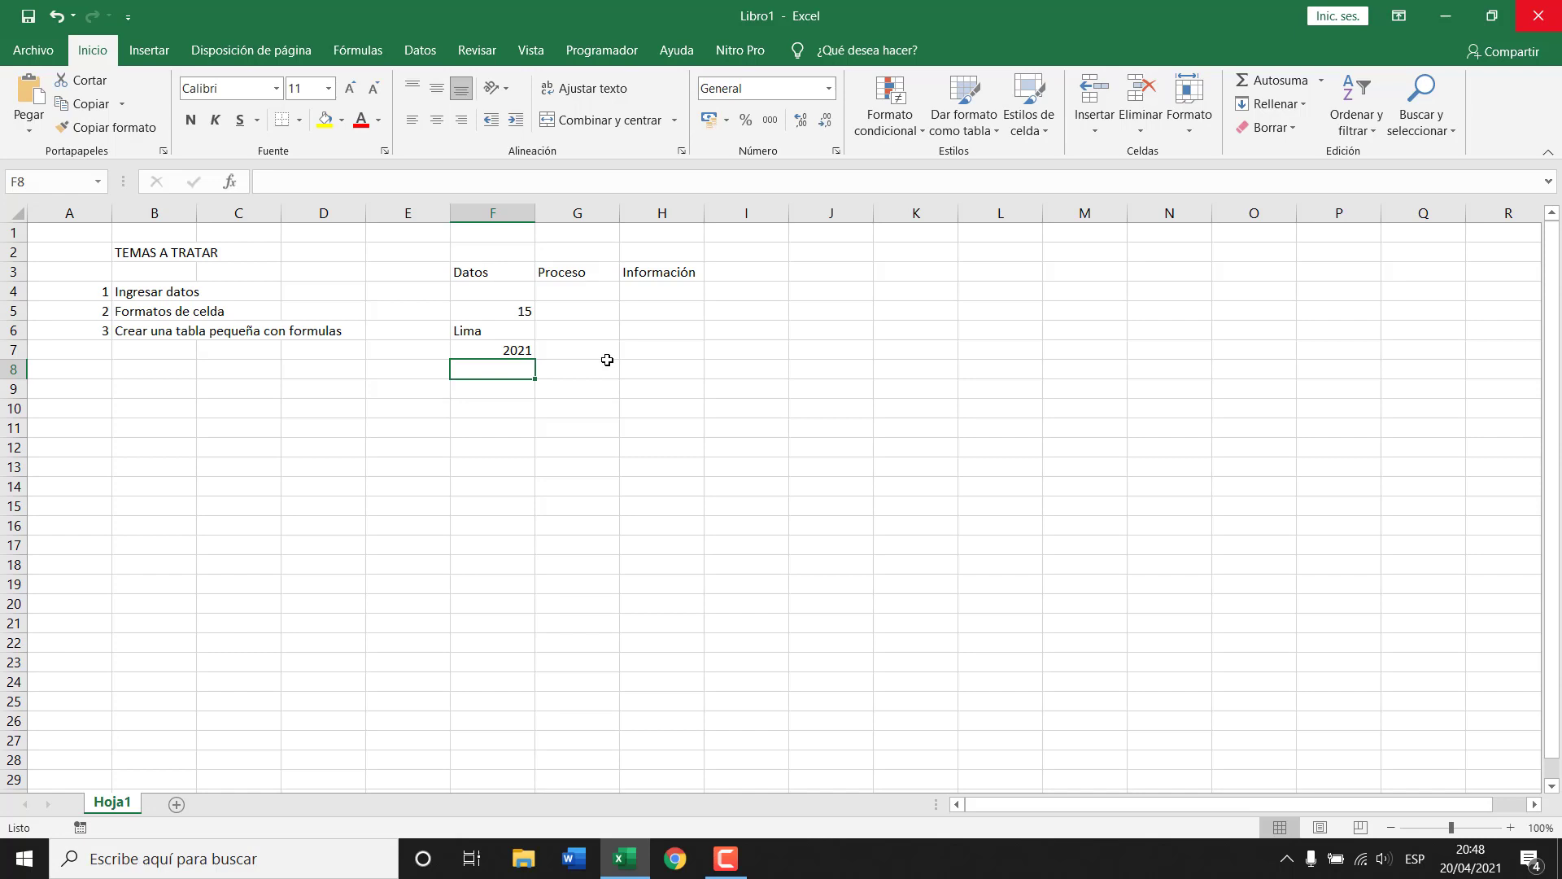
# - Change the value in F5 to 18 and clear the contents of cells F6 and F7
pyautogui.press('Up')
pyautogui.press('Up')
pyautogui.press('Up')
pyautogui.write('18')
pyautogui.press('Return')
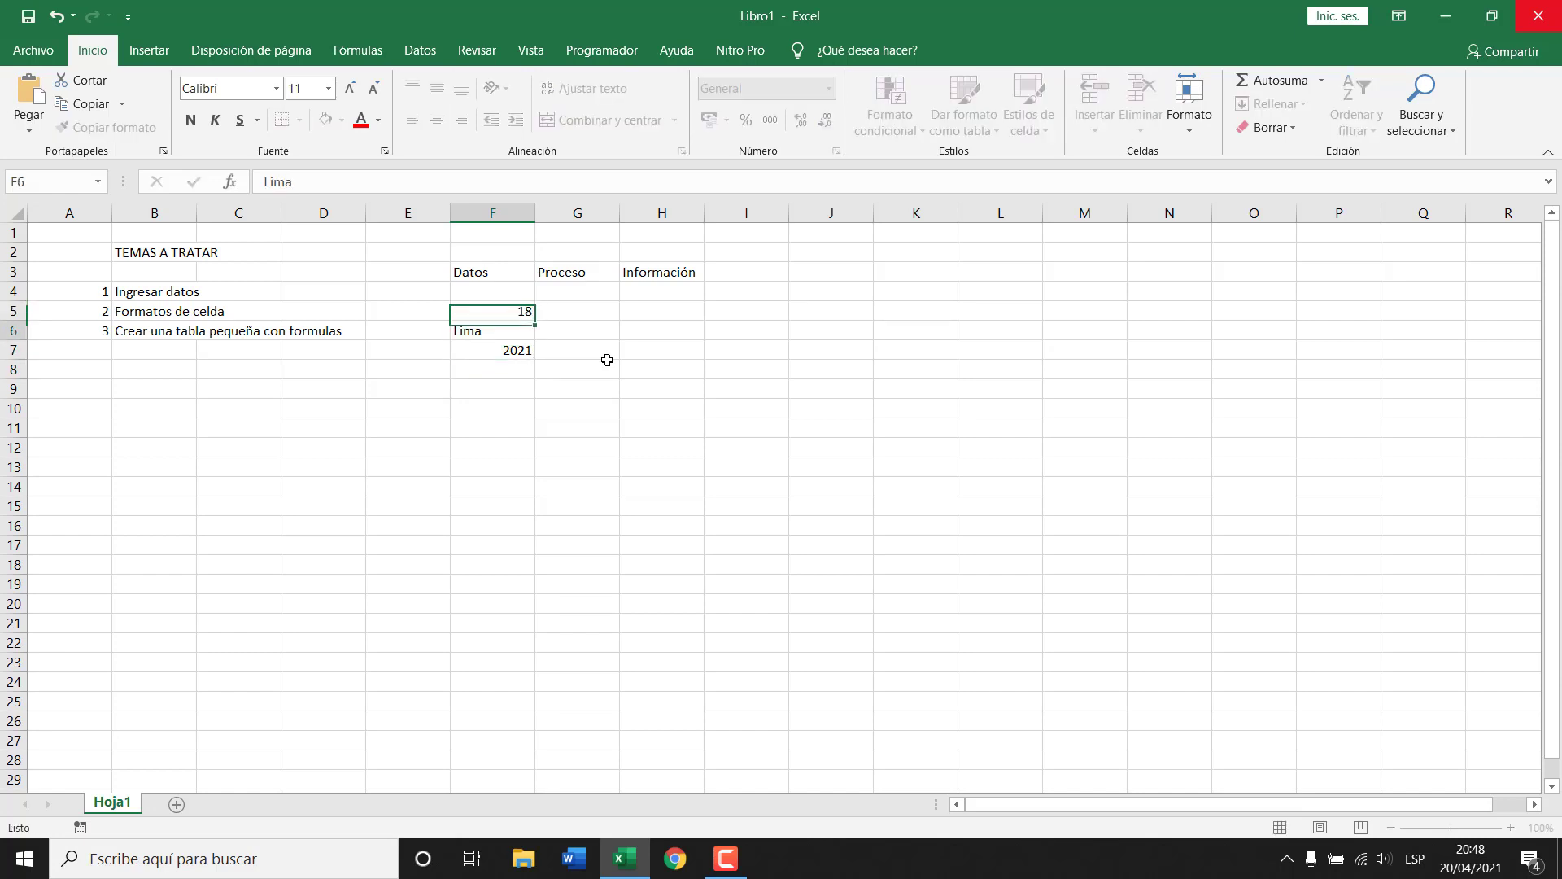
pyautogui.hotkey('shift', 'Down')
pyautogui.press('Delete')
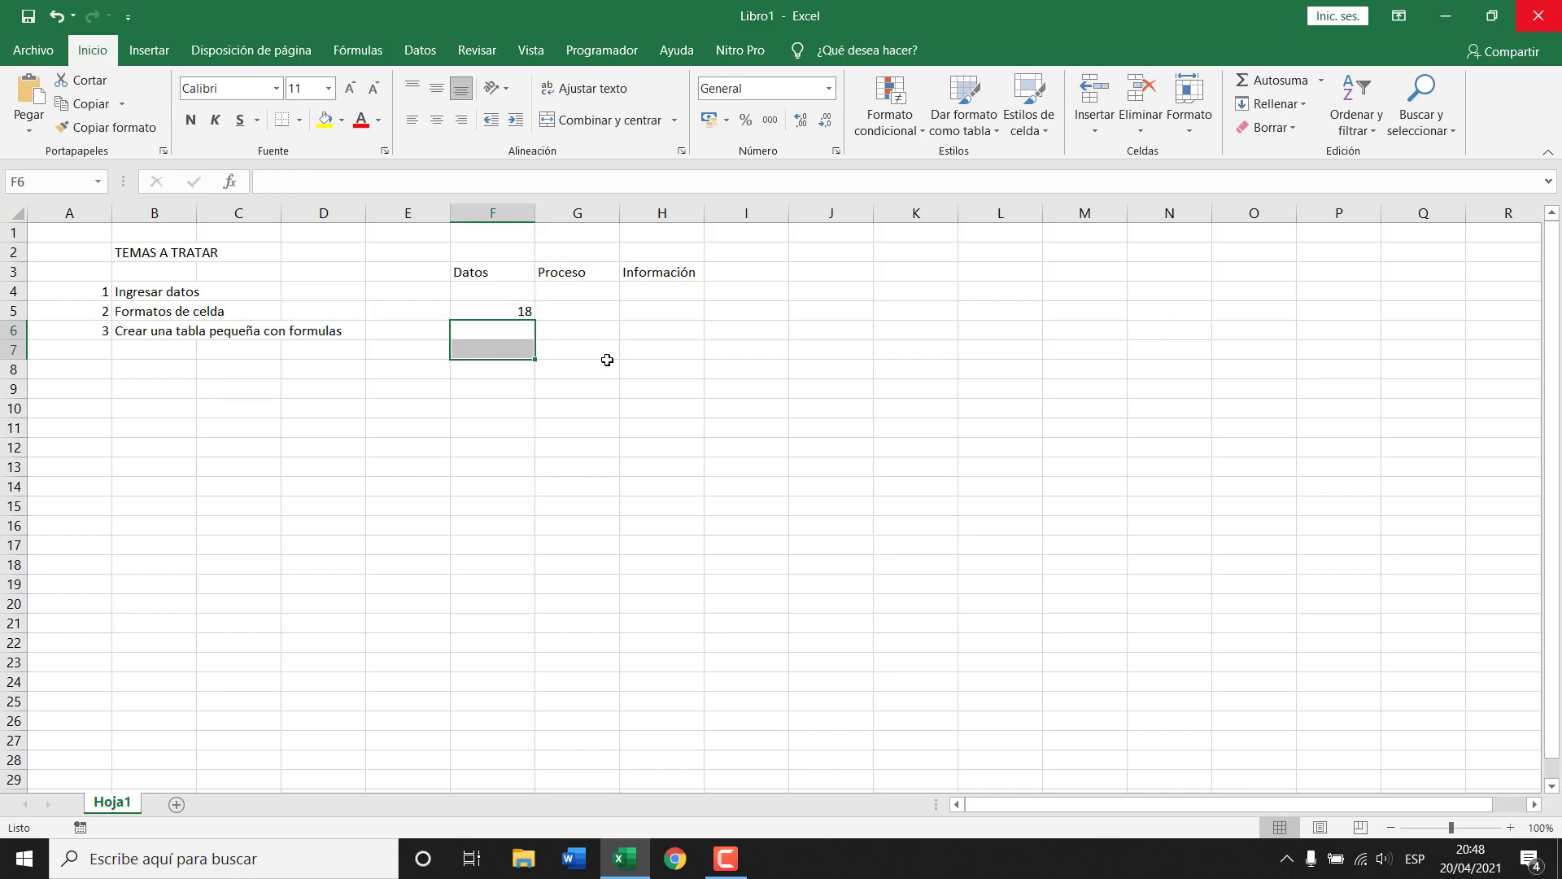
# - Enter enero in cell F6 and Lima in cell F7 of the Datos column
pyautogui.write('enero')
pyautogui.press('Return')
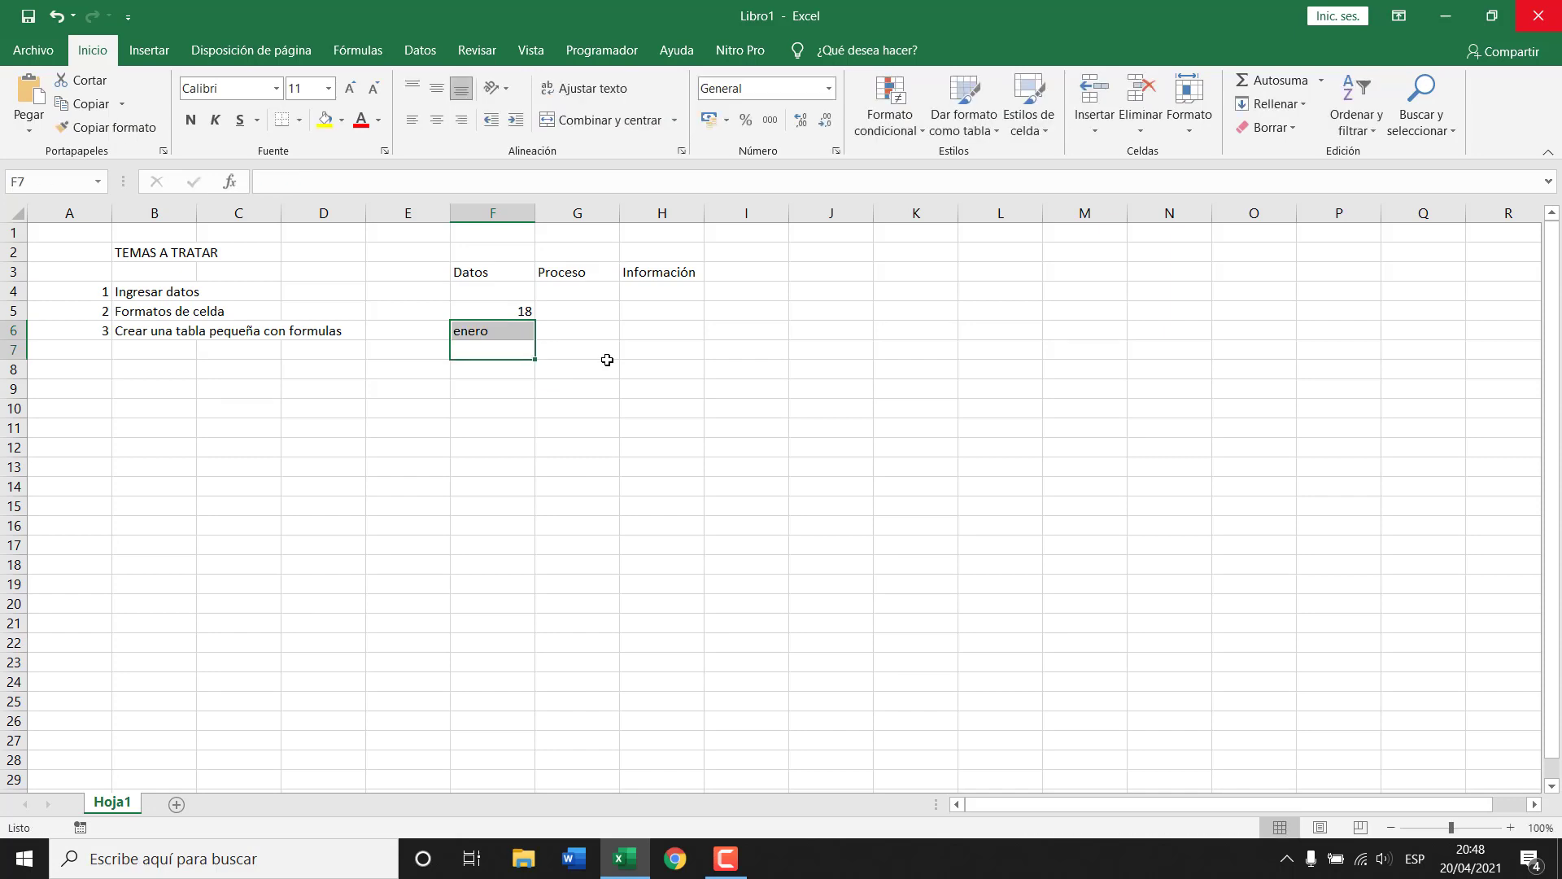
pyautogui.write('Lima')
pyautogui.press('Return')
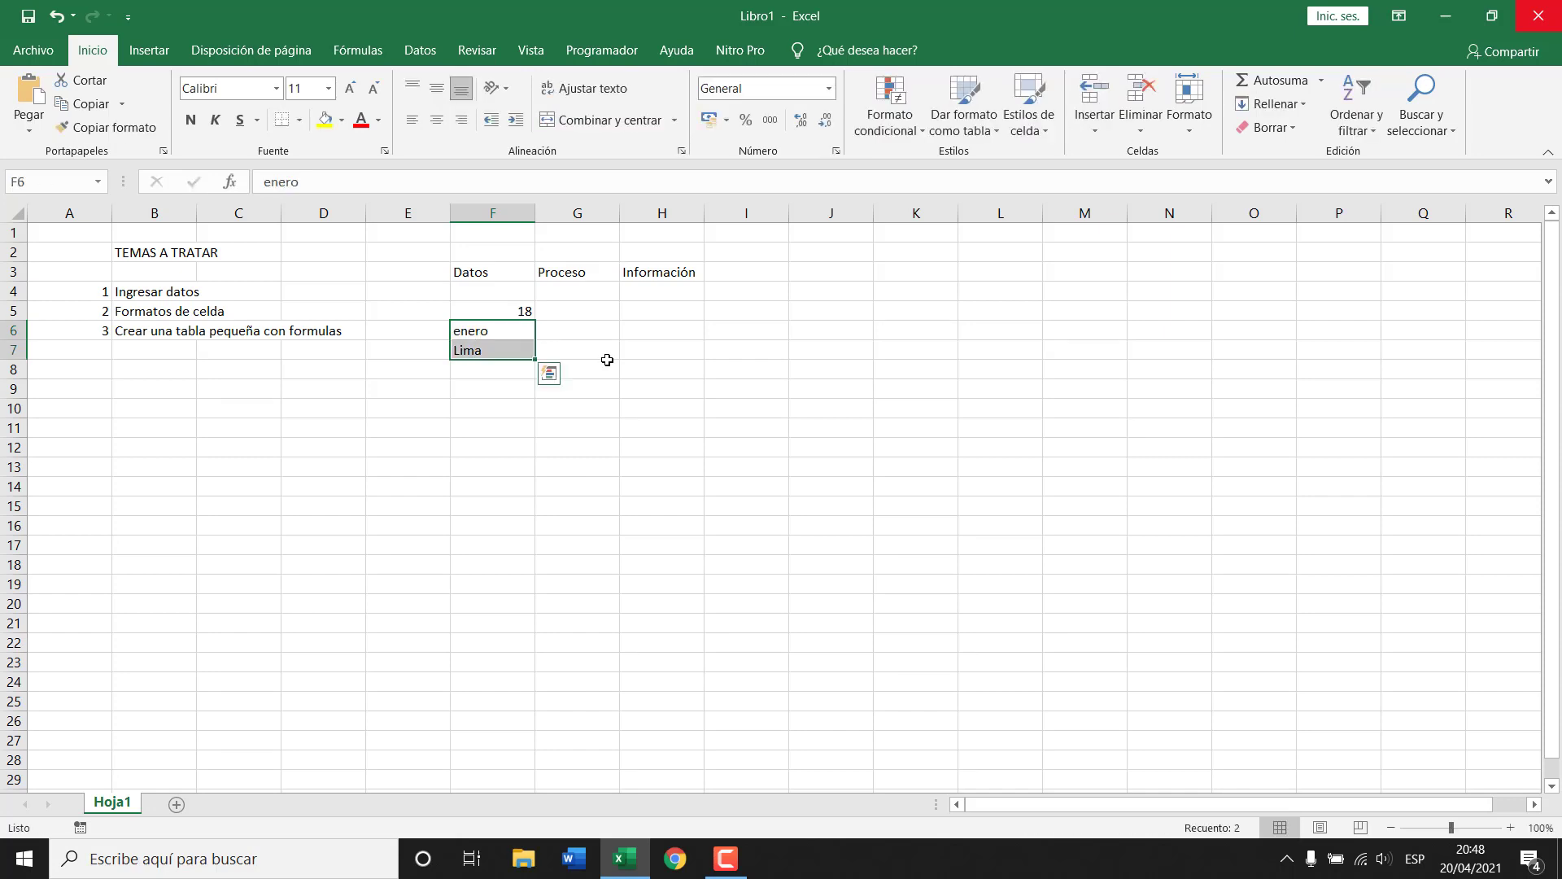
pyautogui.press('Down')
pyautogui.press('Down')
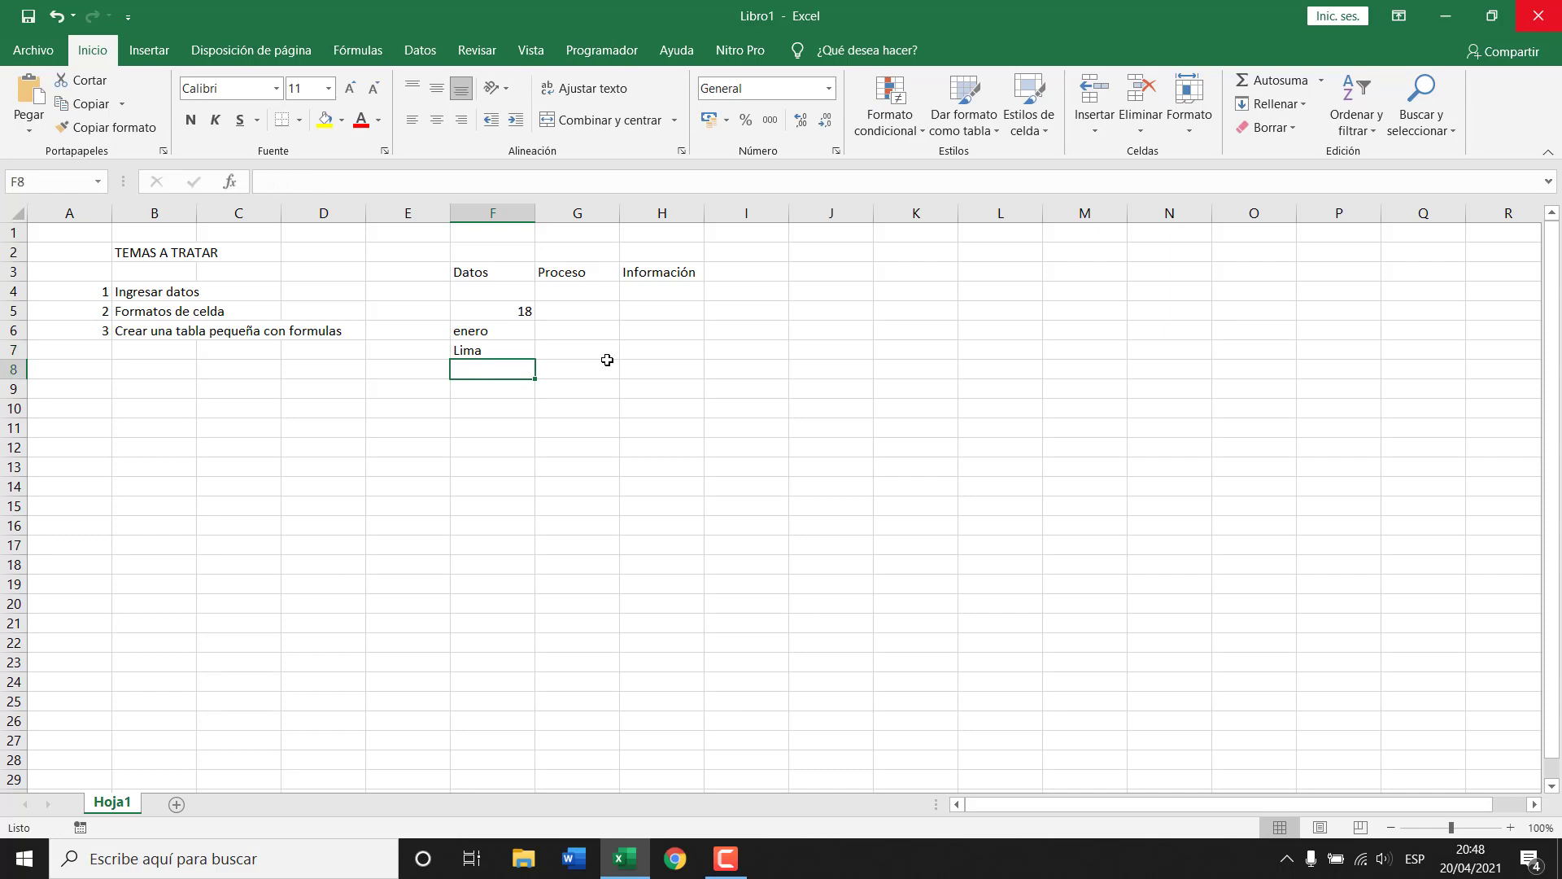
# - Enter "El 18 de enero de cada año Lima cumple un nuevo aniversario" in H5 under Información
pyautogui.click(667, 311)
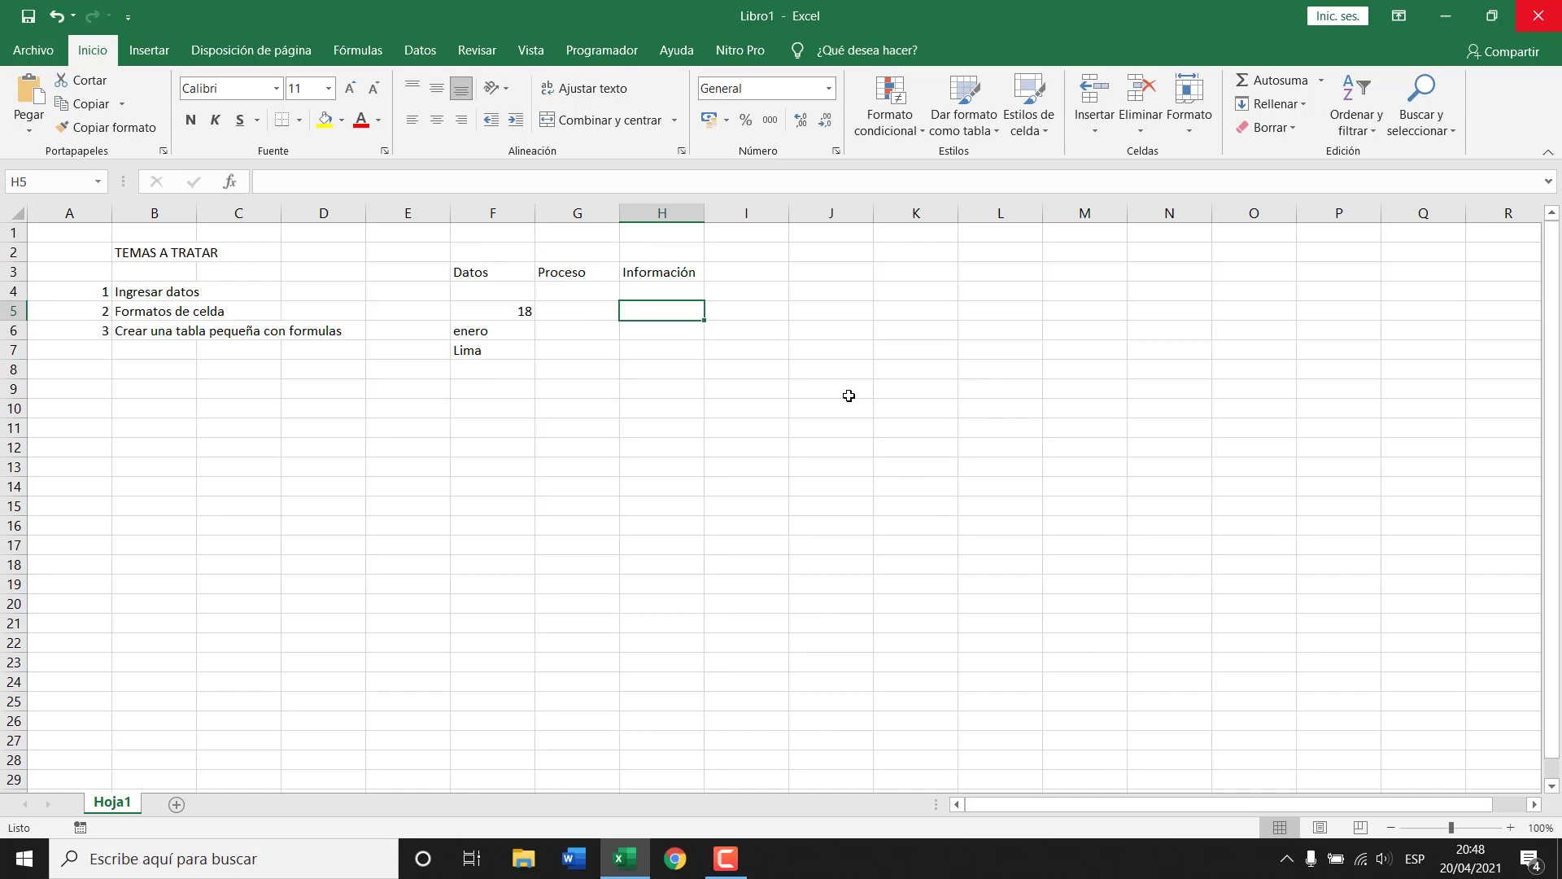
pyautogui.write('El 18 de ener')
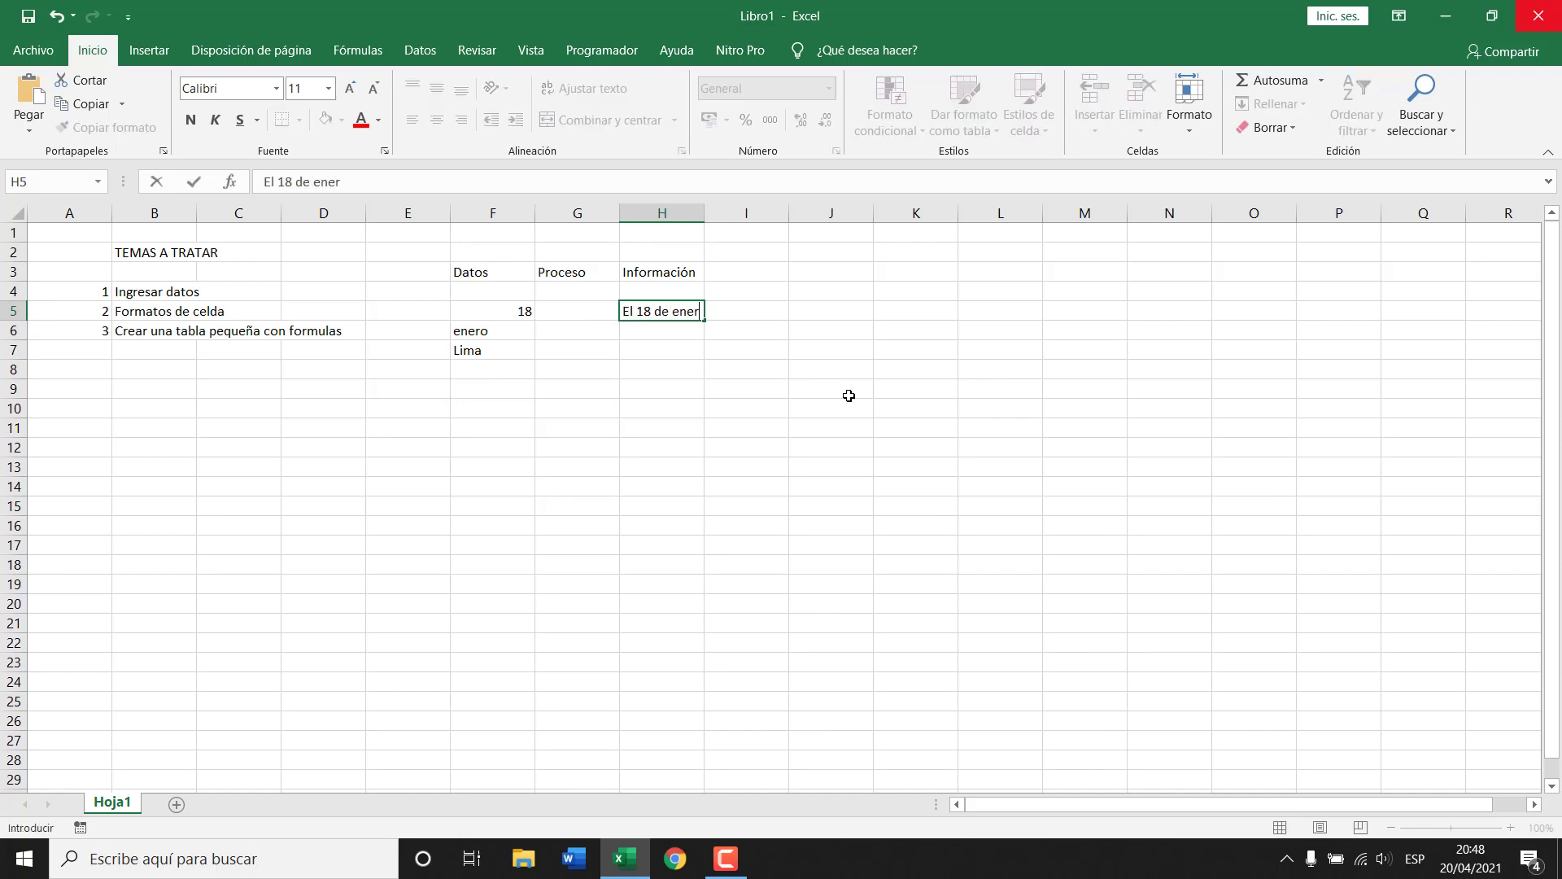
pyautogui.write('o de cada año ')
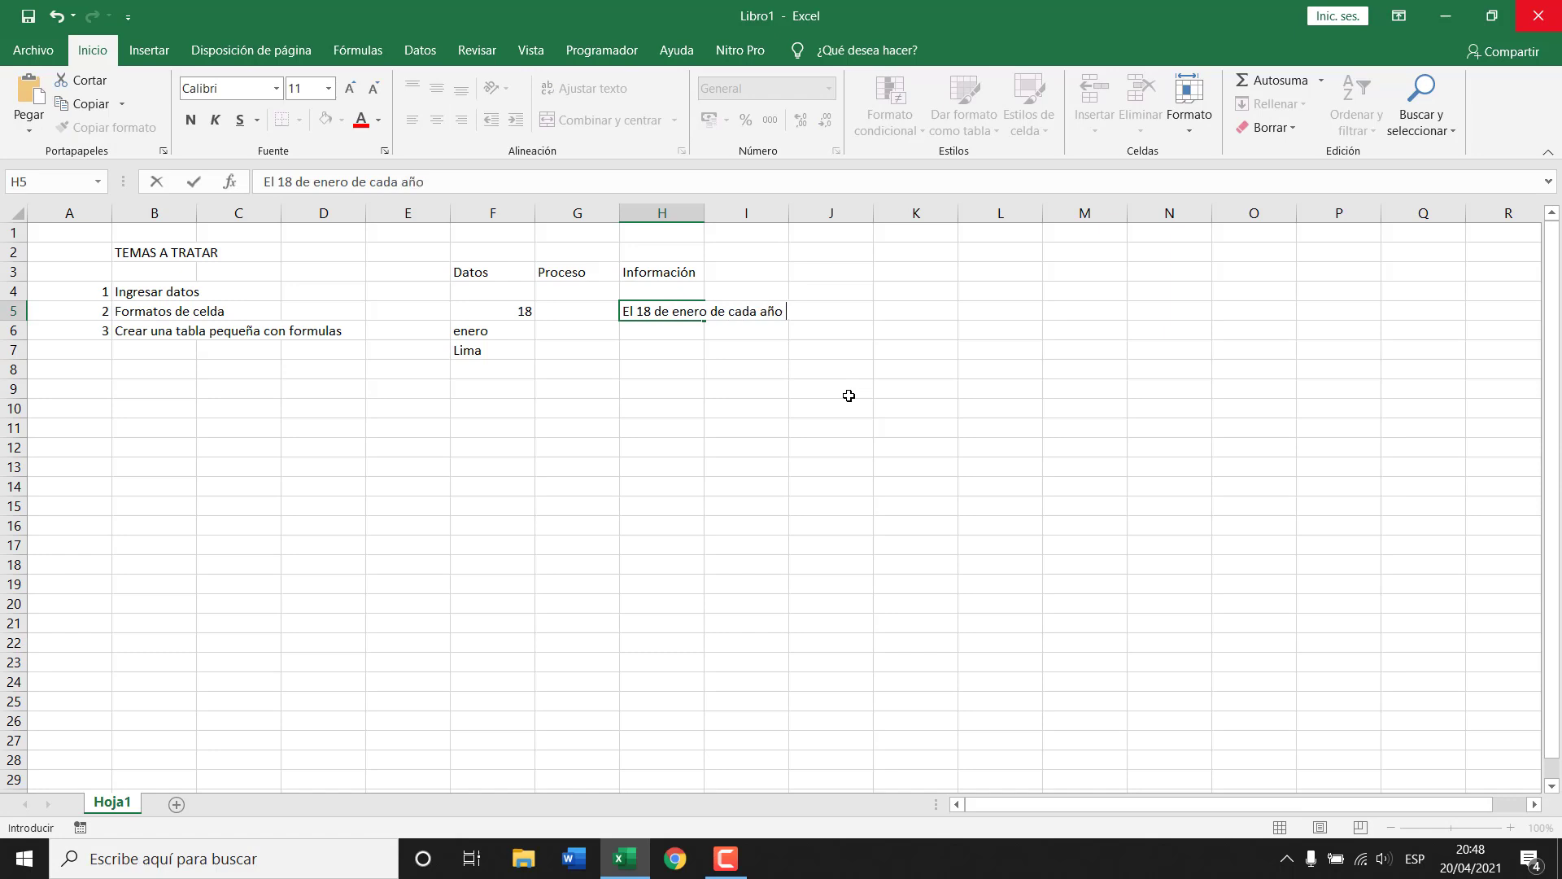
pyautogui.write('Lima cumple ')
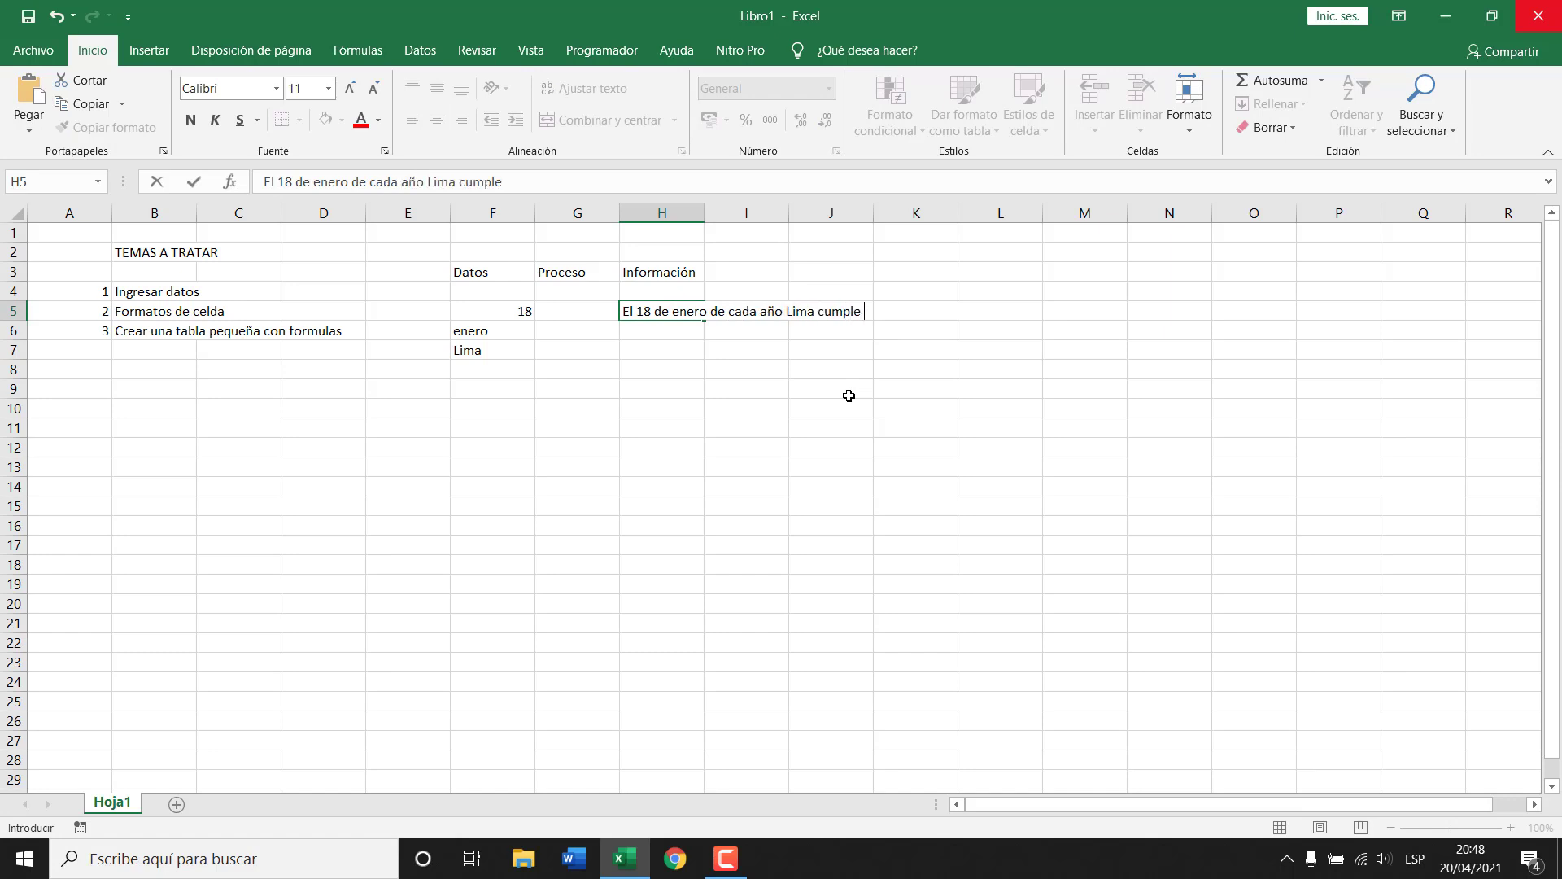
pyautogui.write('un nuevo aniver')
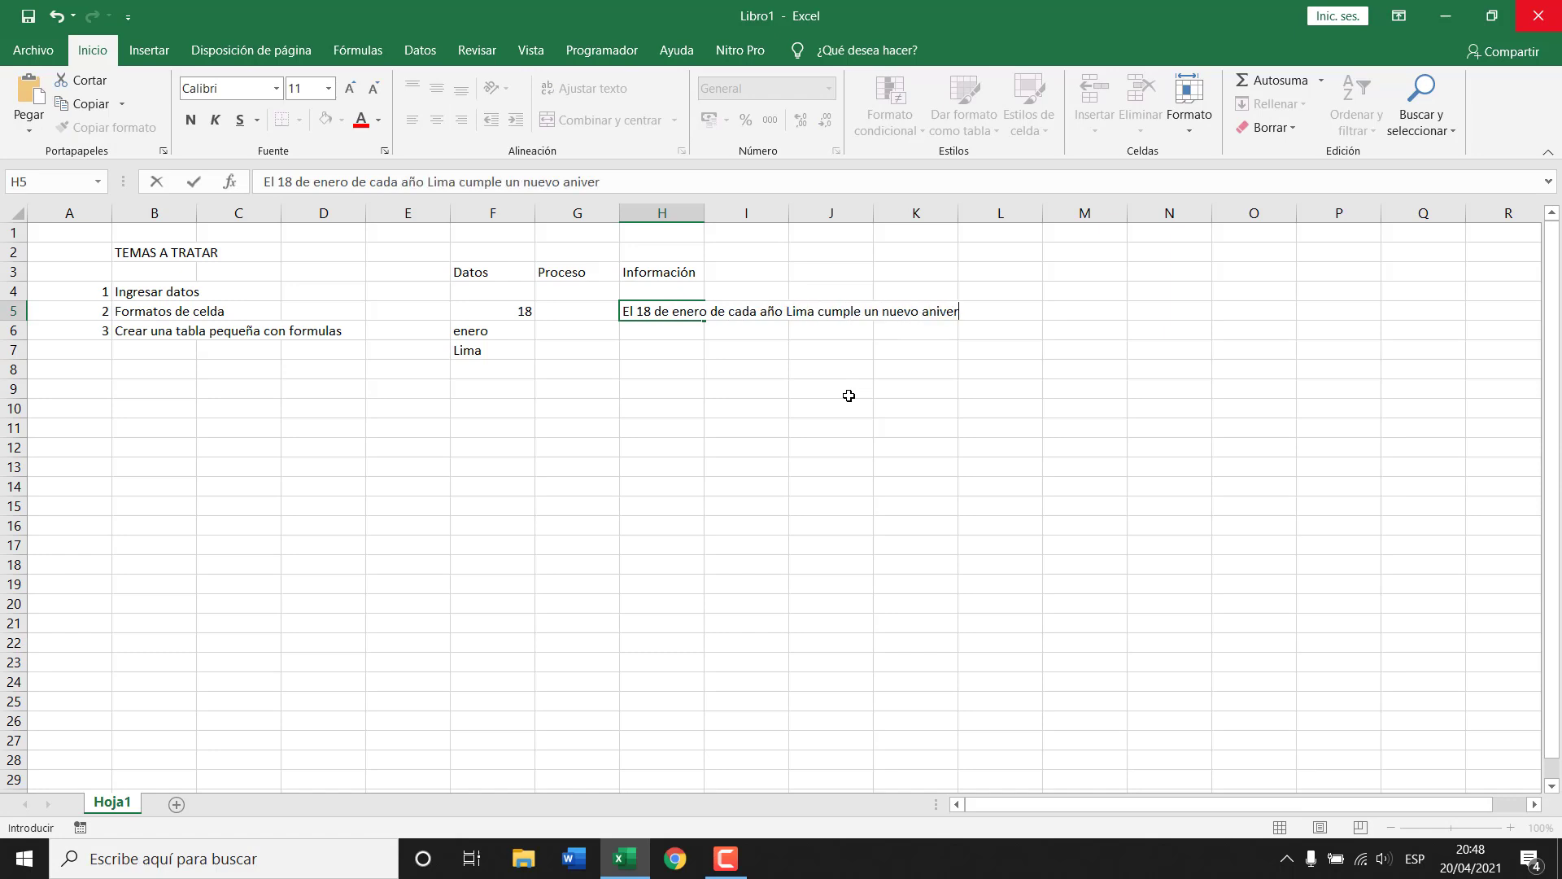
pyautogui.write('sario')
pyautogui.press('Return')
pyautogui.press('Up')
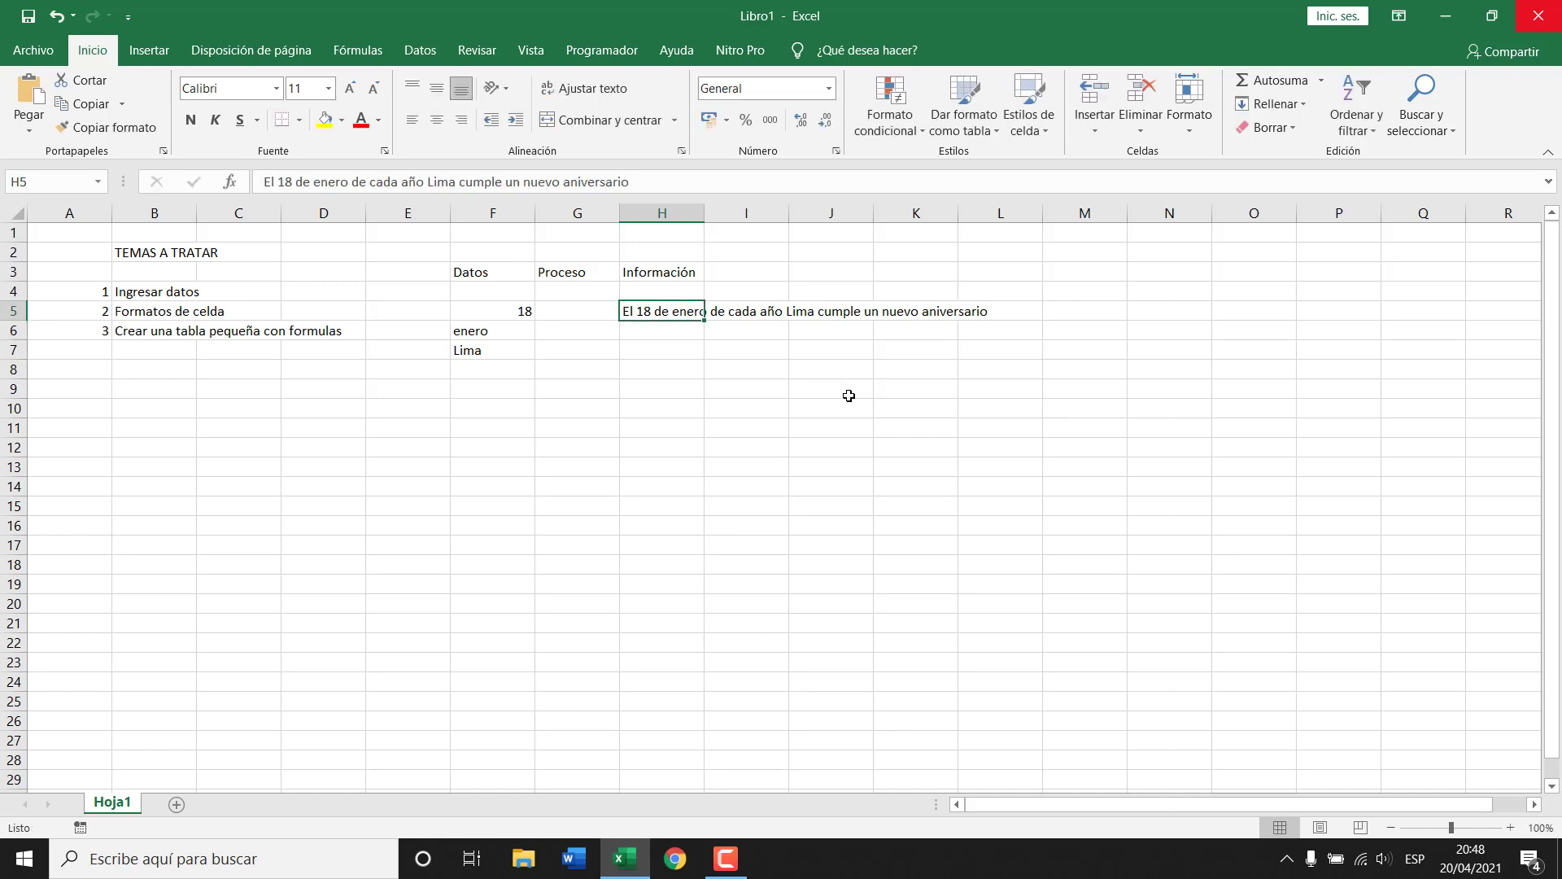
pyautogui.click(651, 329)
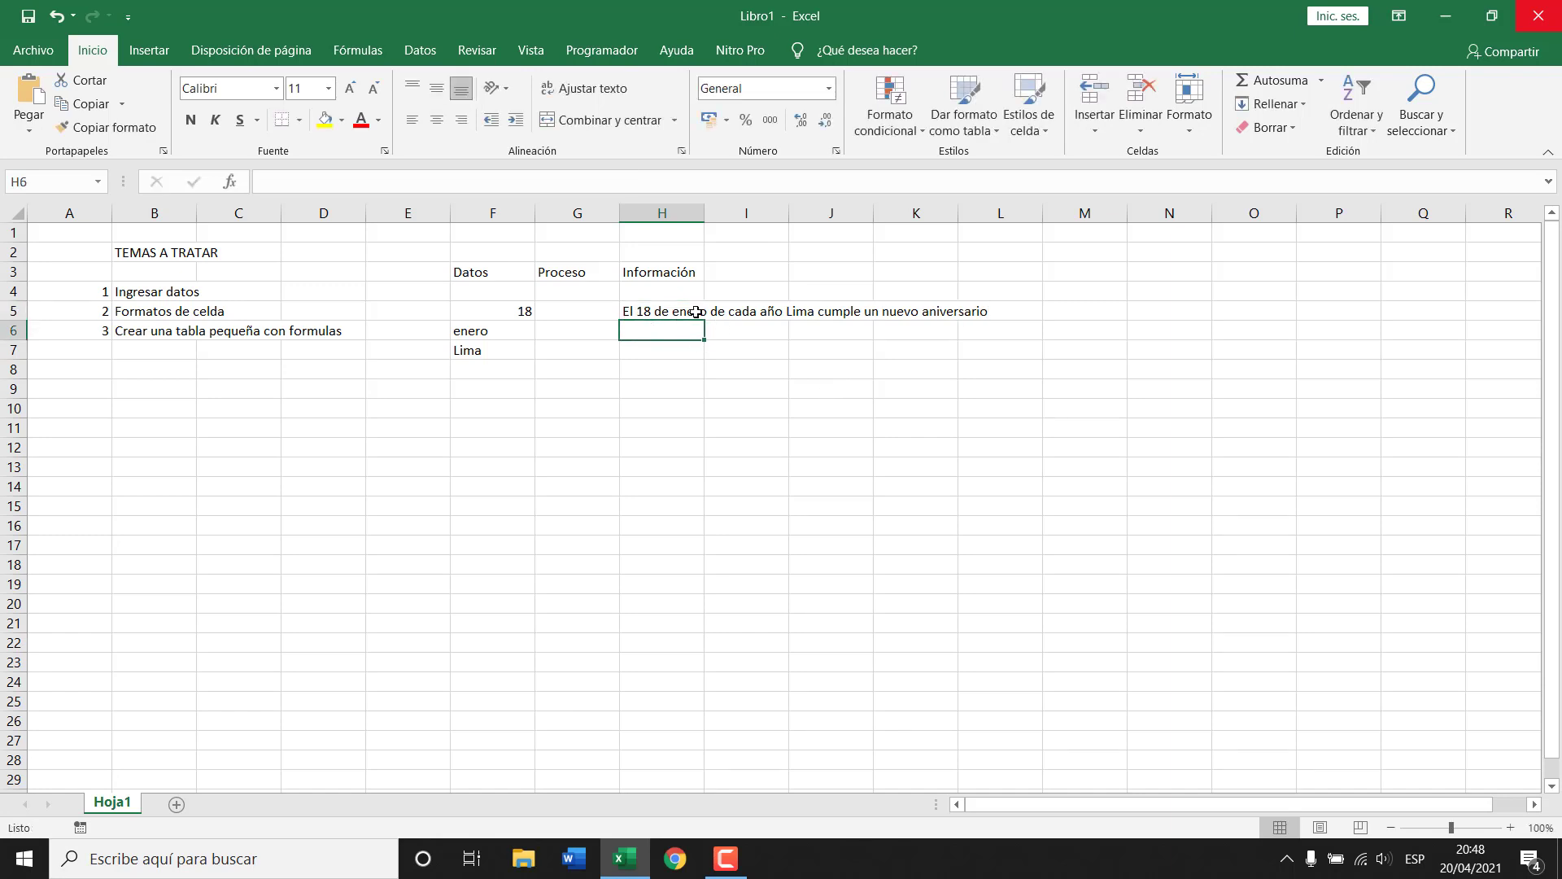
pyautogui.click(671, 311)
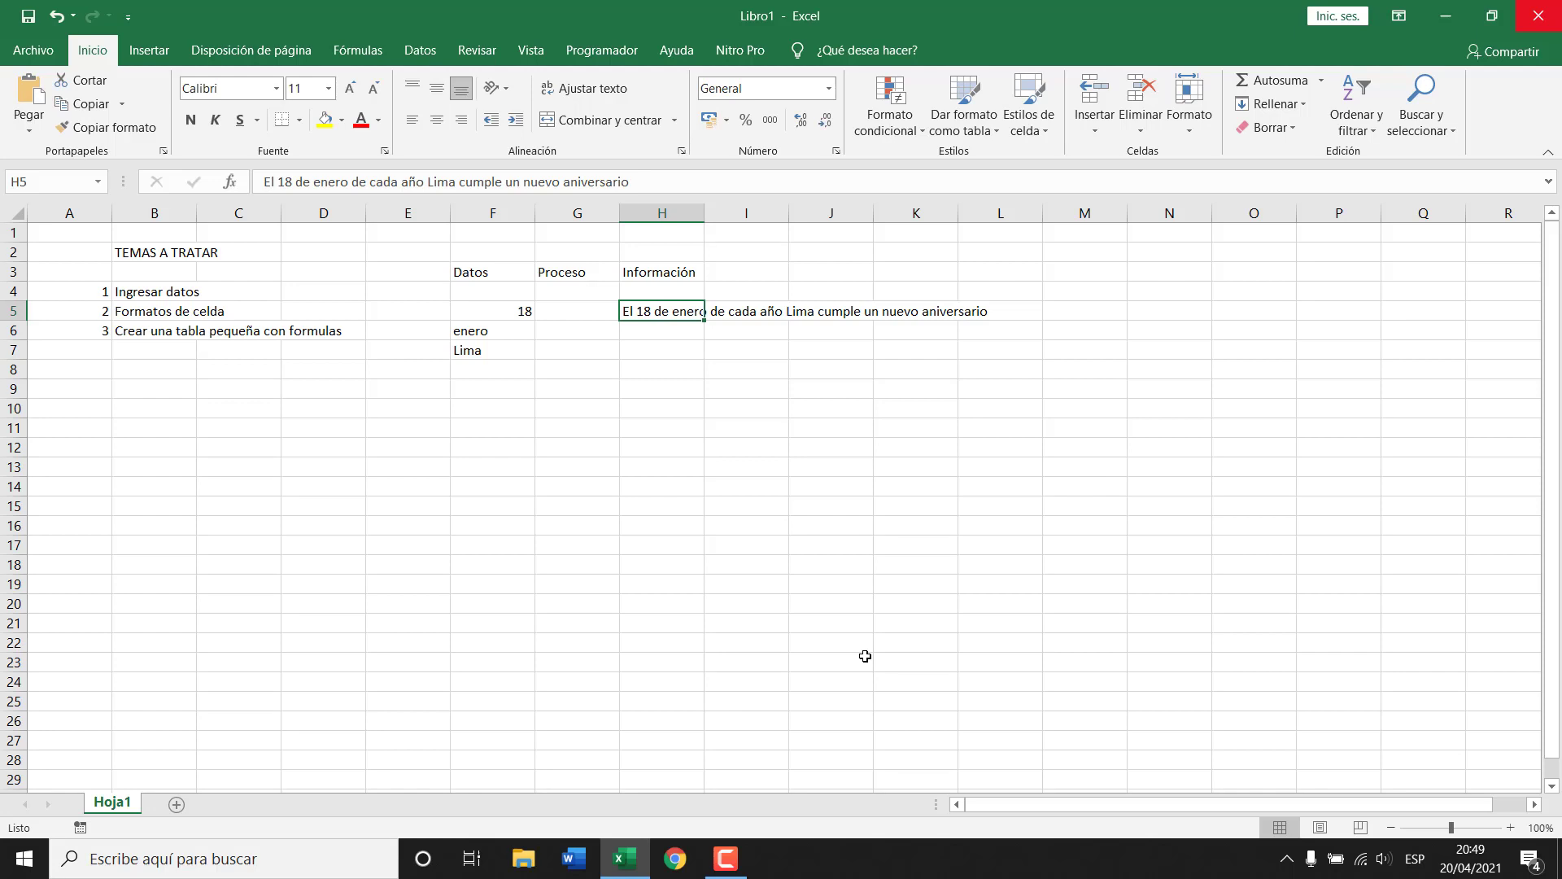
pyautogui.click(482, 332)
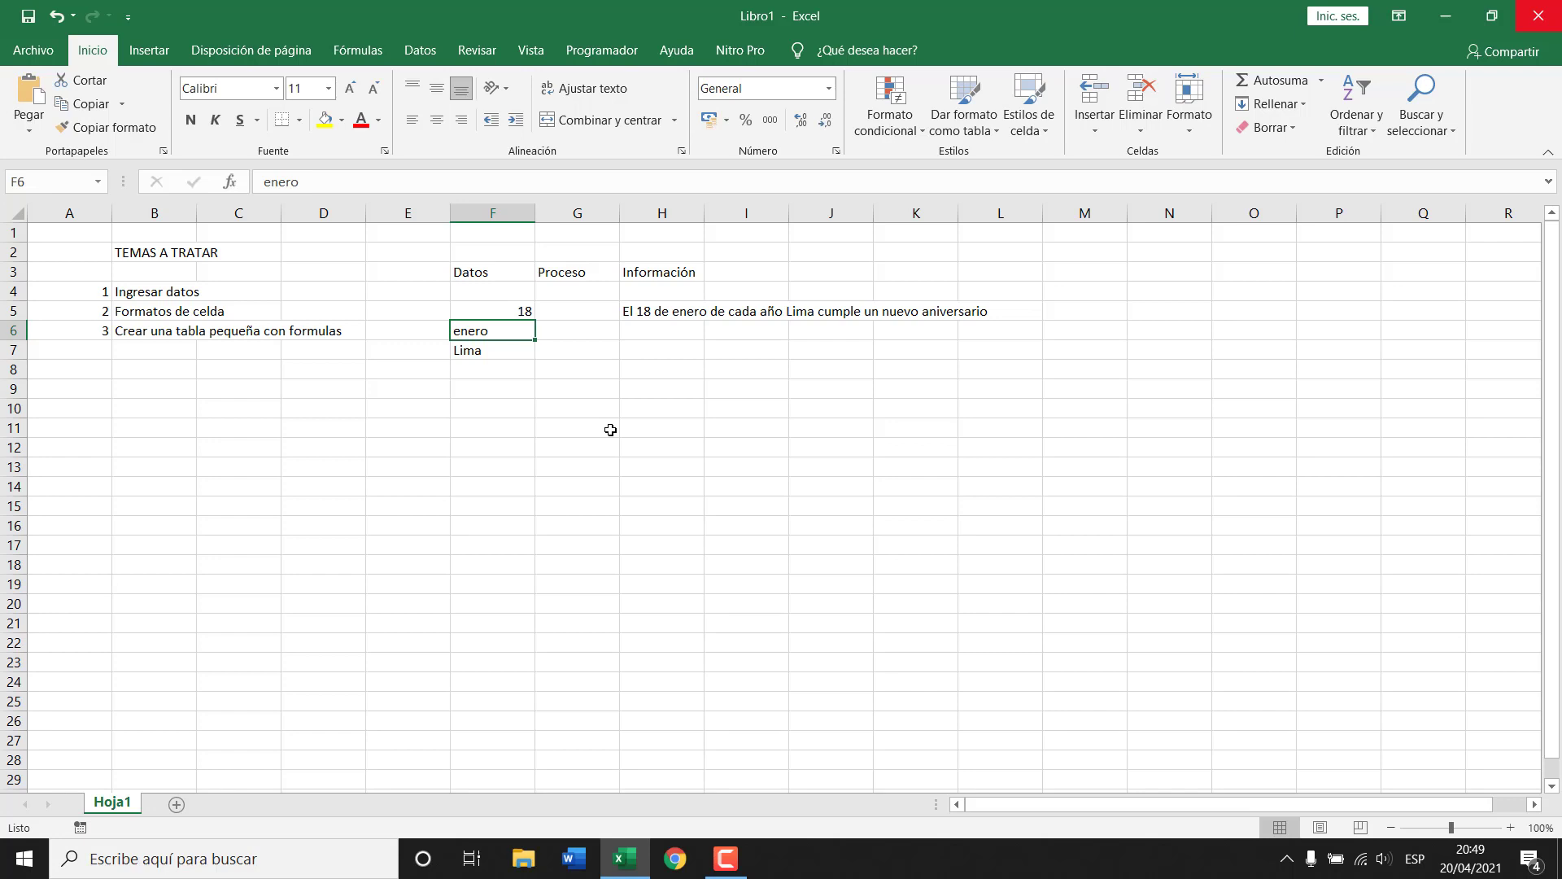
pyautogui.moveTo(466, 269); pyautogui.dragTo(694, 364)
pyautogui.click(600, 433)
# - Enter the label Dato 1 in cell B10 and the value 15 below it in B11
pyautogui.click(363, 428)
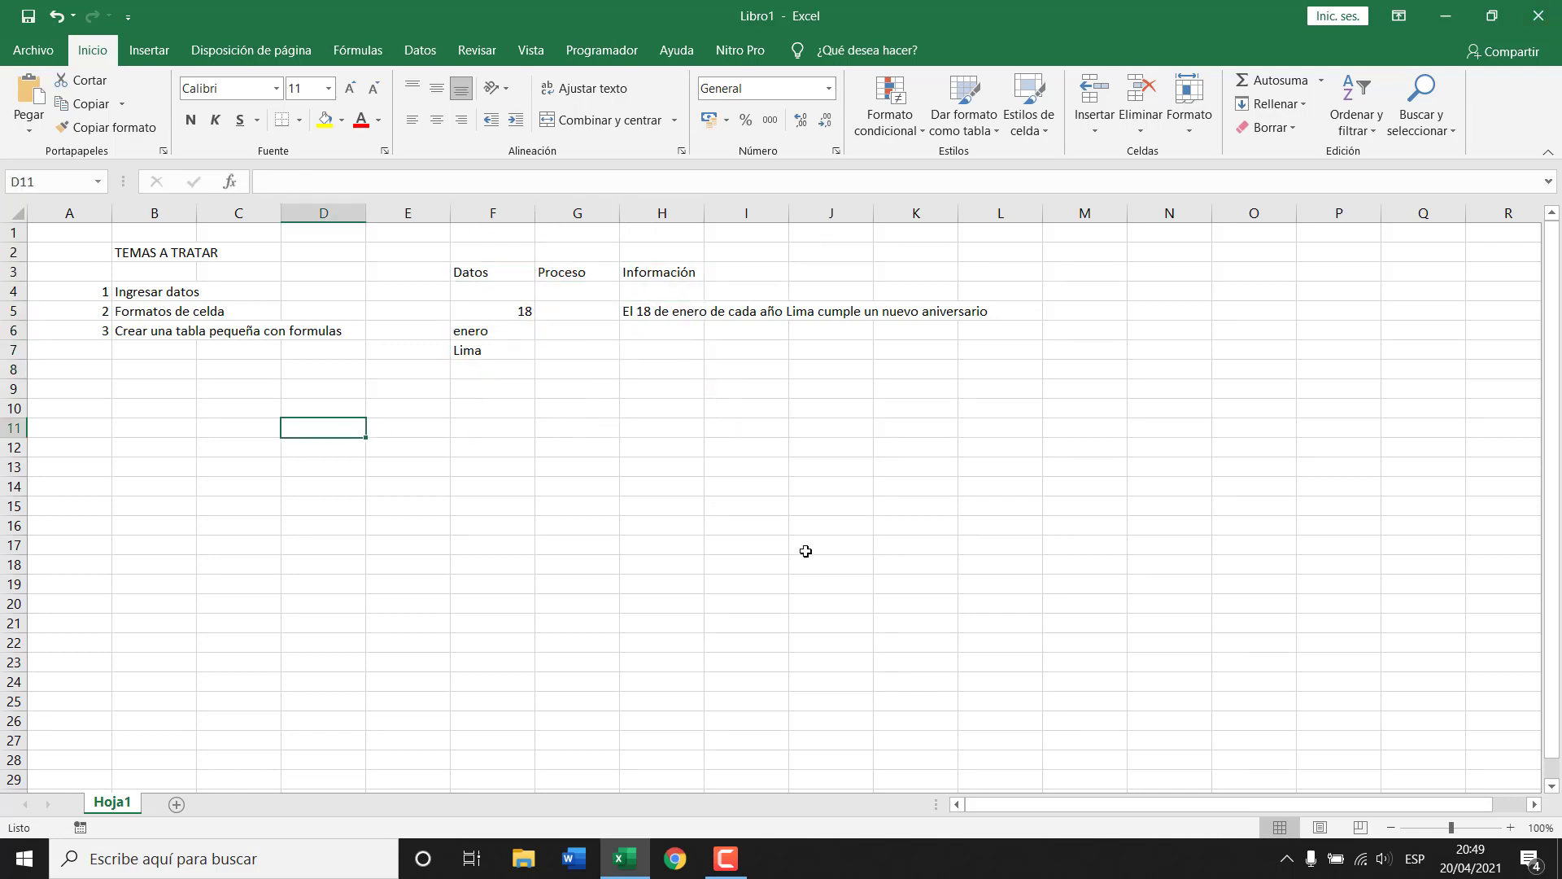
pyautogui.press('Left')
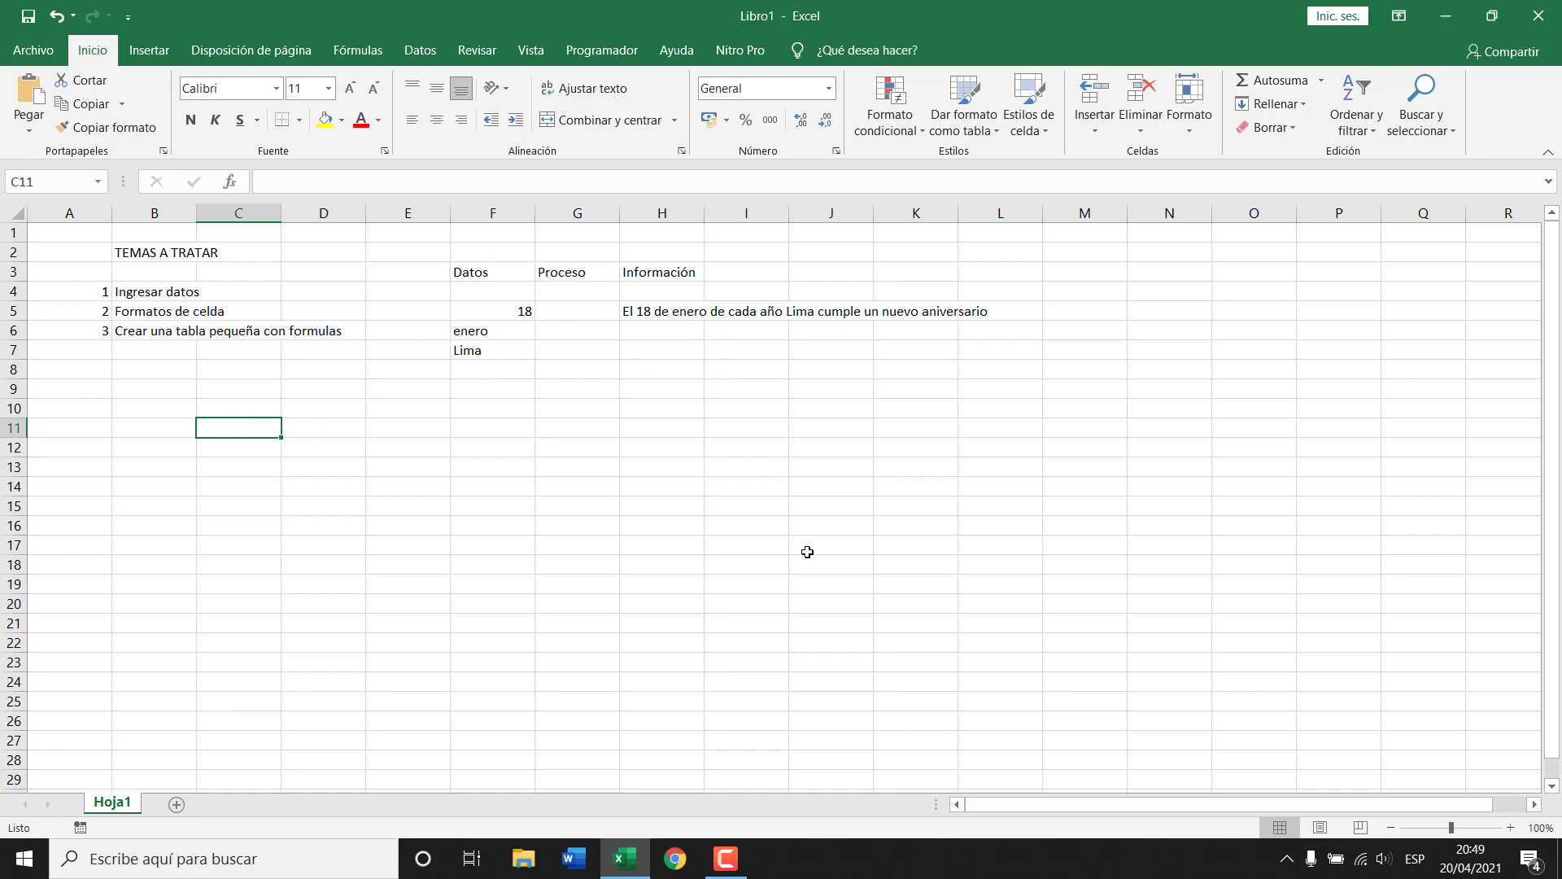
pyautogui.scroll(1, 806, 547)
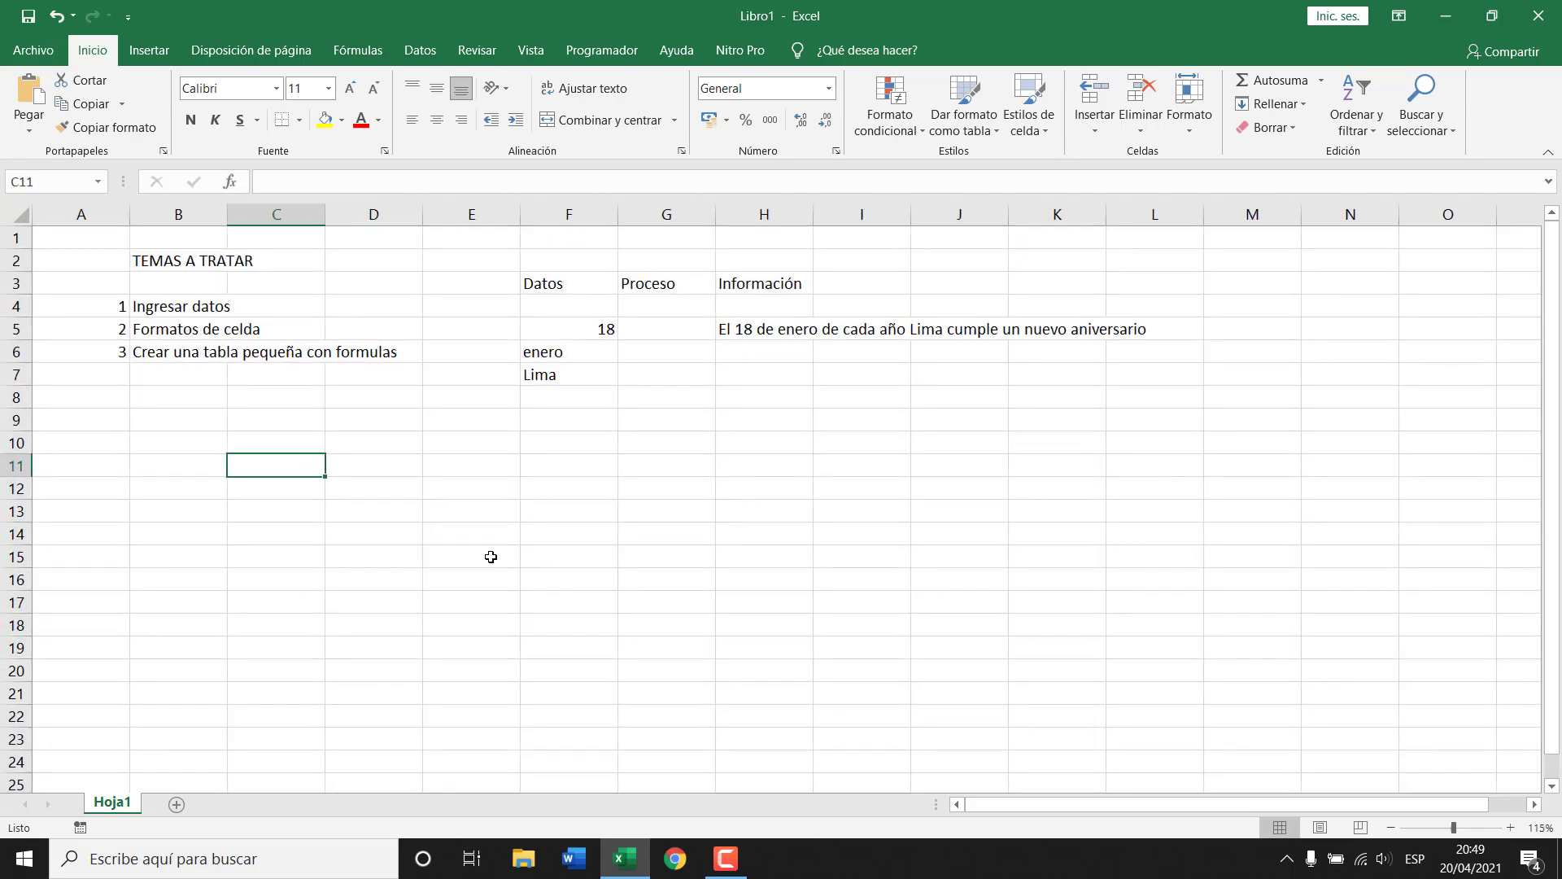
pyautogui.click(290, 445)
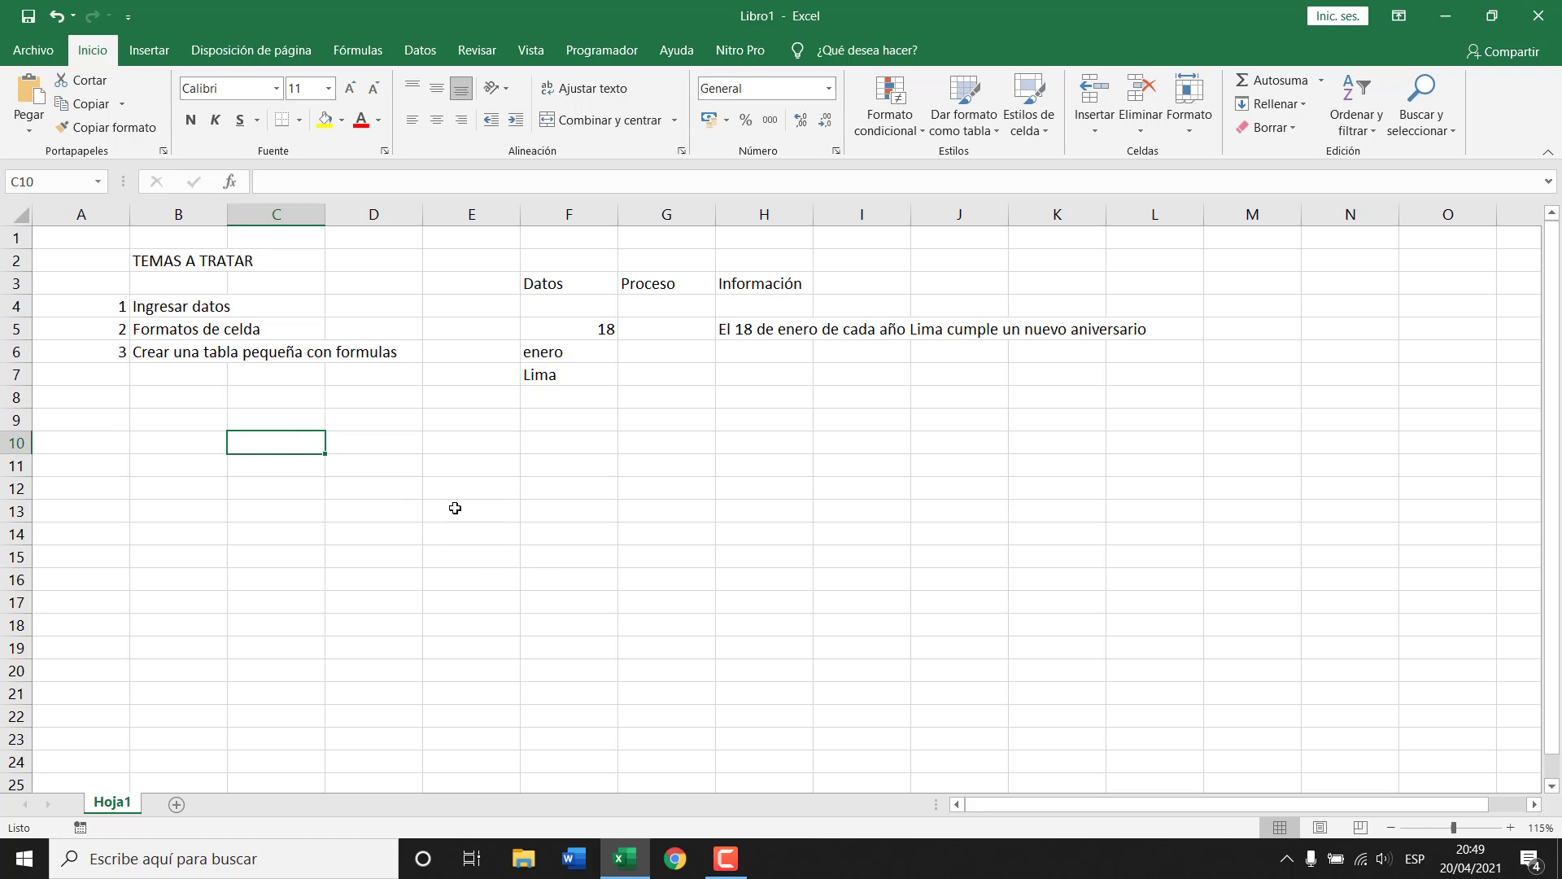
pyautogui.moveTo(726, 854)
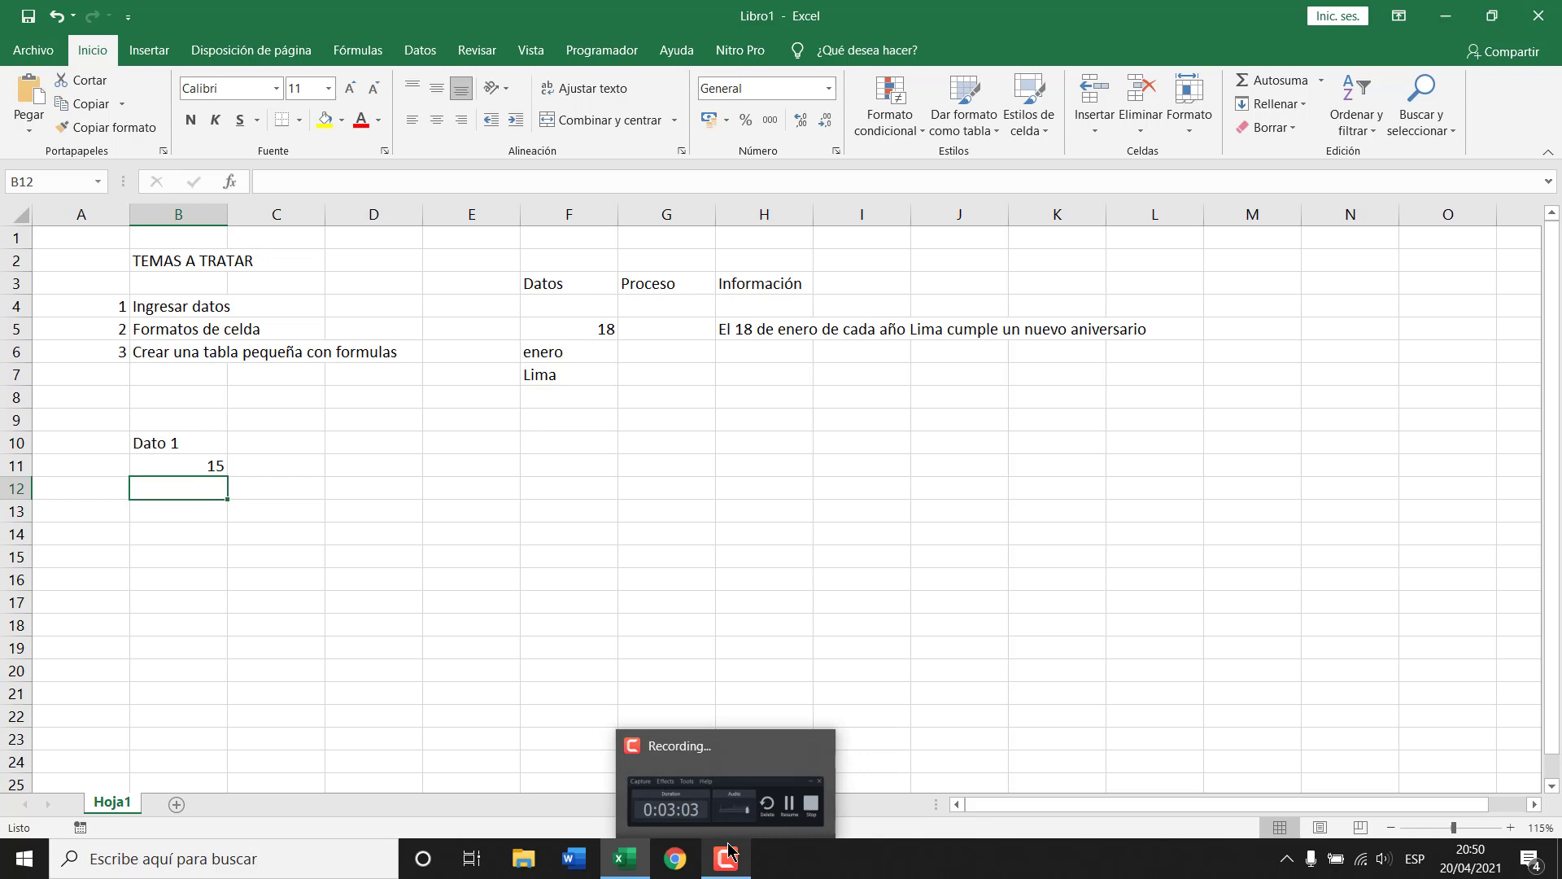
pyautogui.click(729, 850)
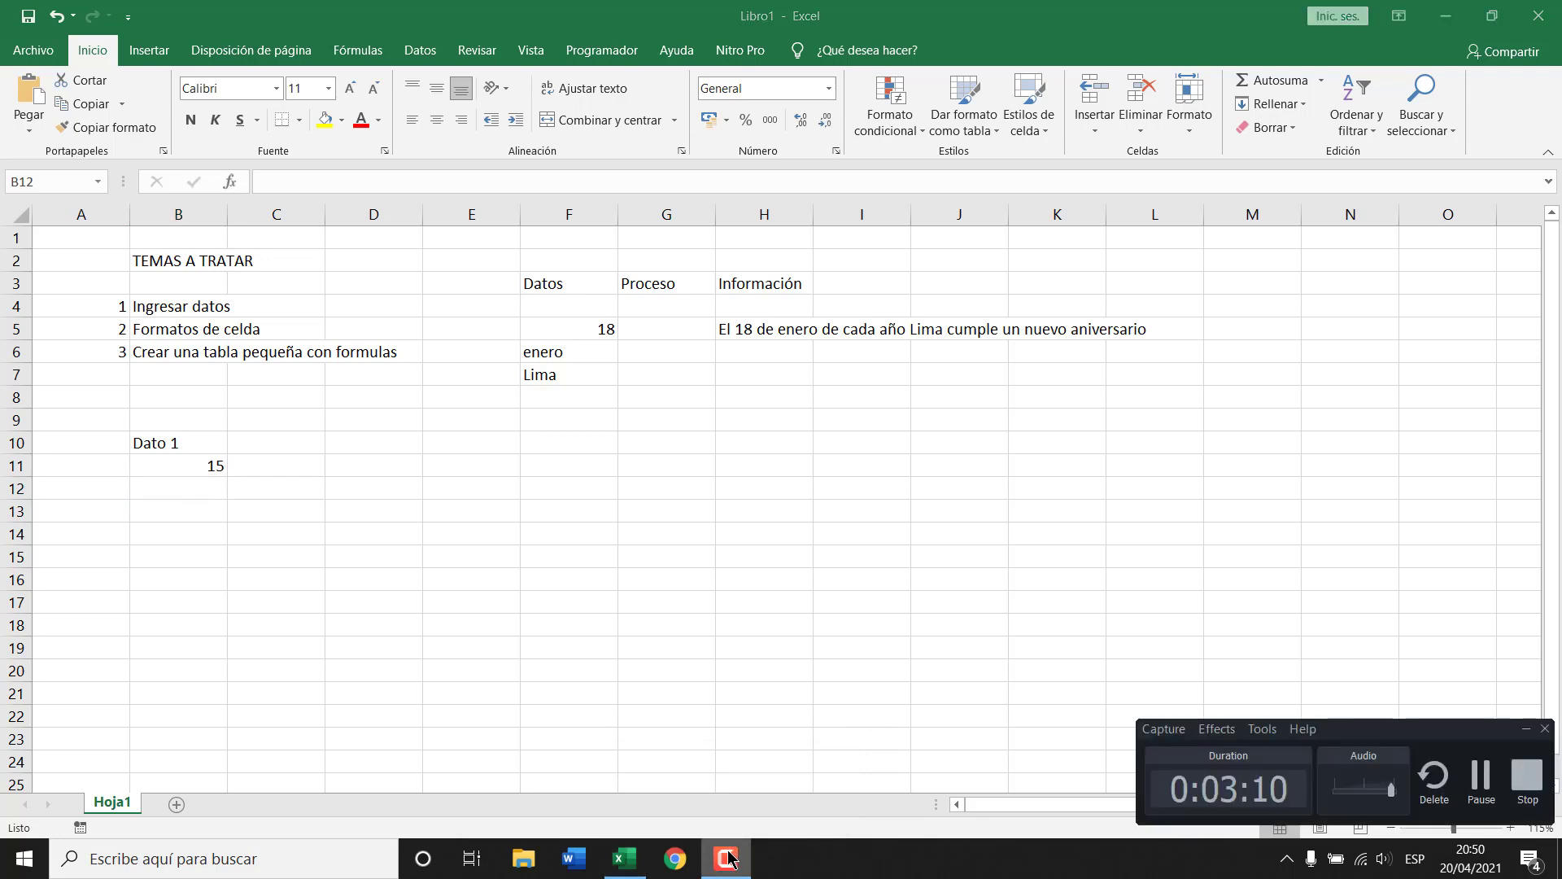
pyautogui.click(310, 475)
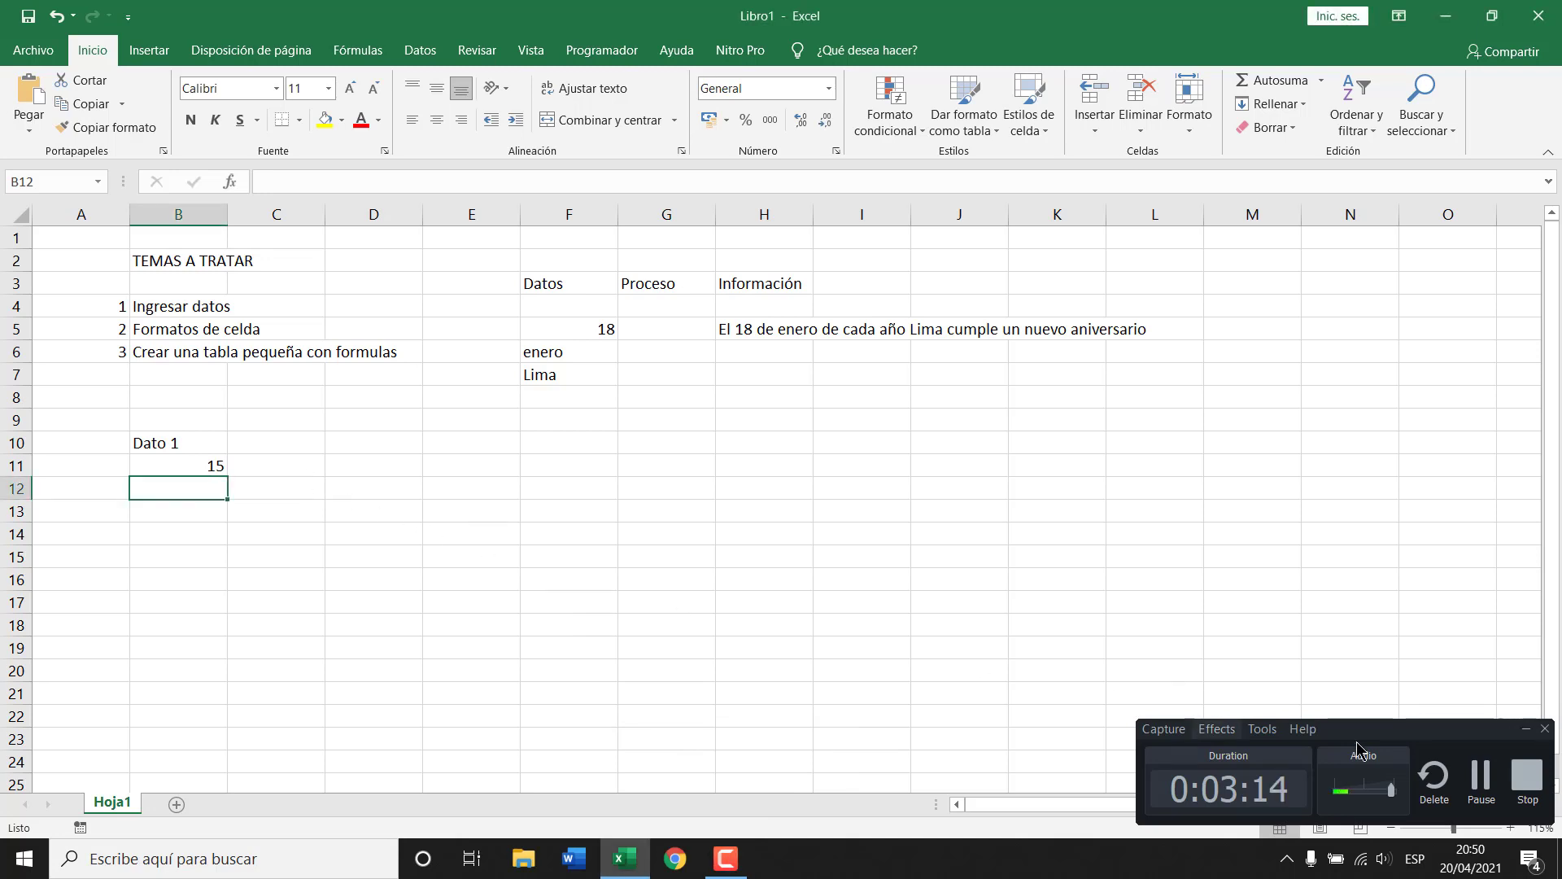
pyautogui.click(1527, 730)
pyautogui.click(374, 470)
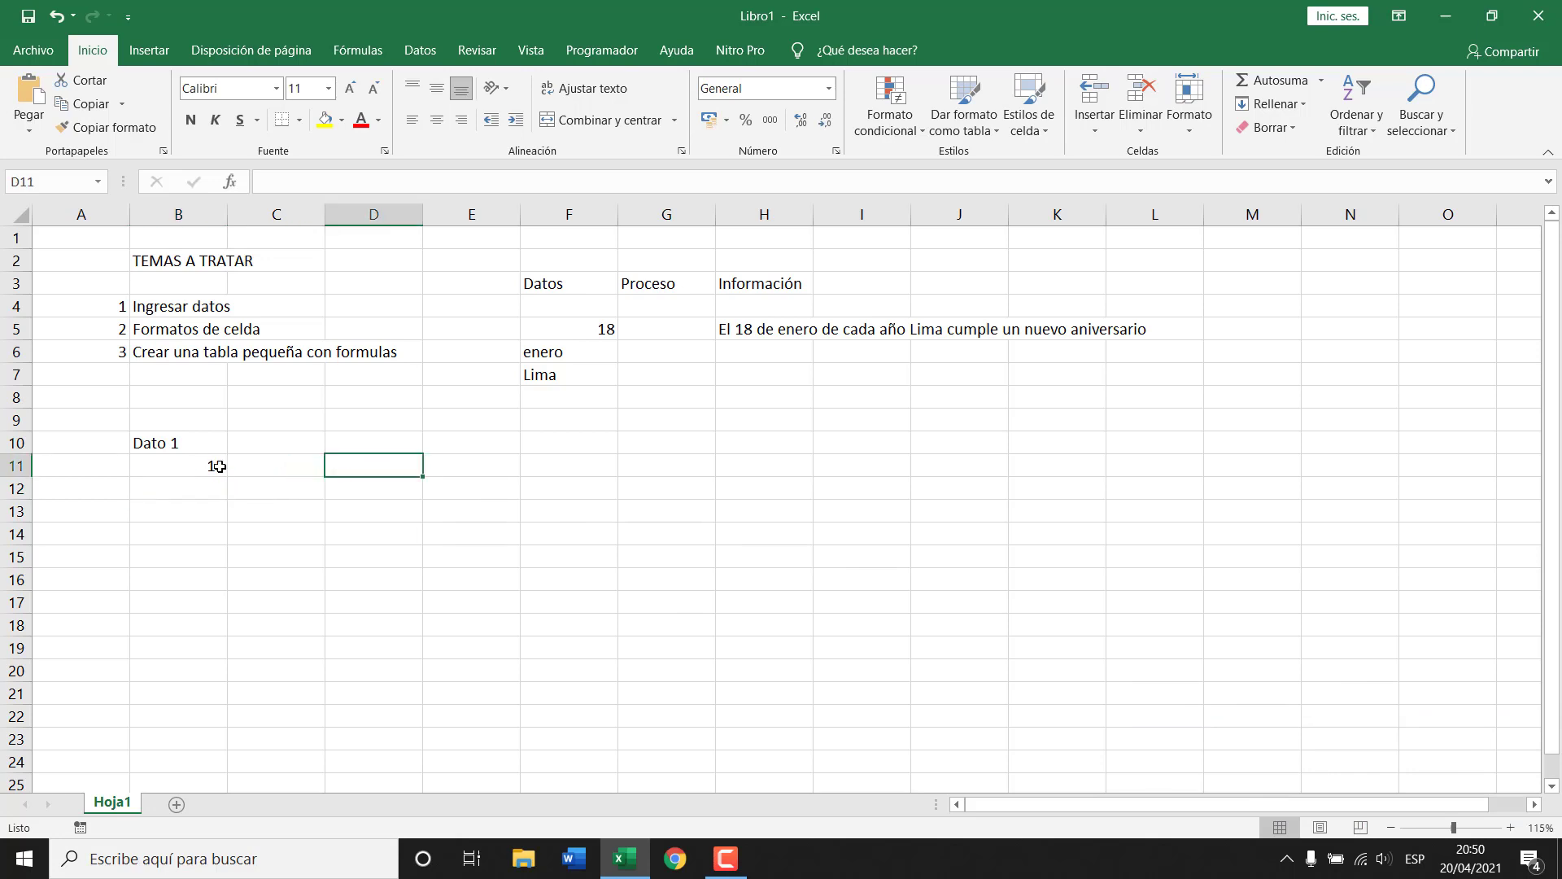
pyautogui.click(180, 440)
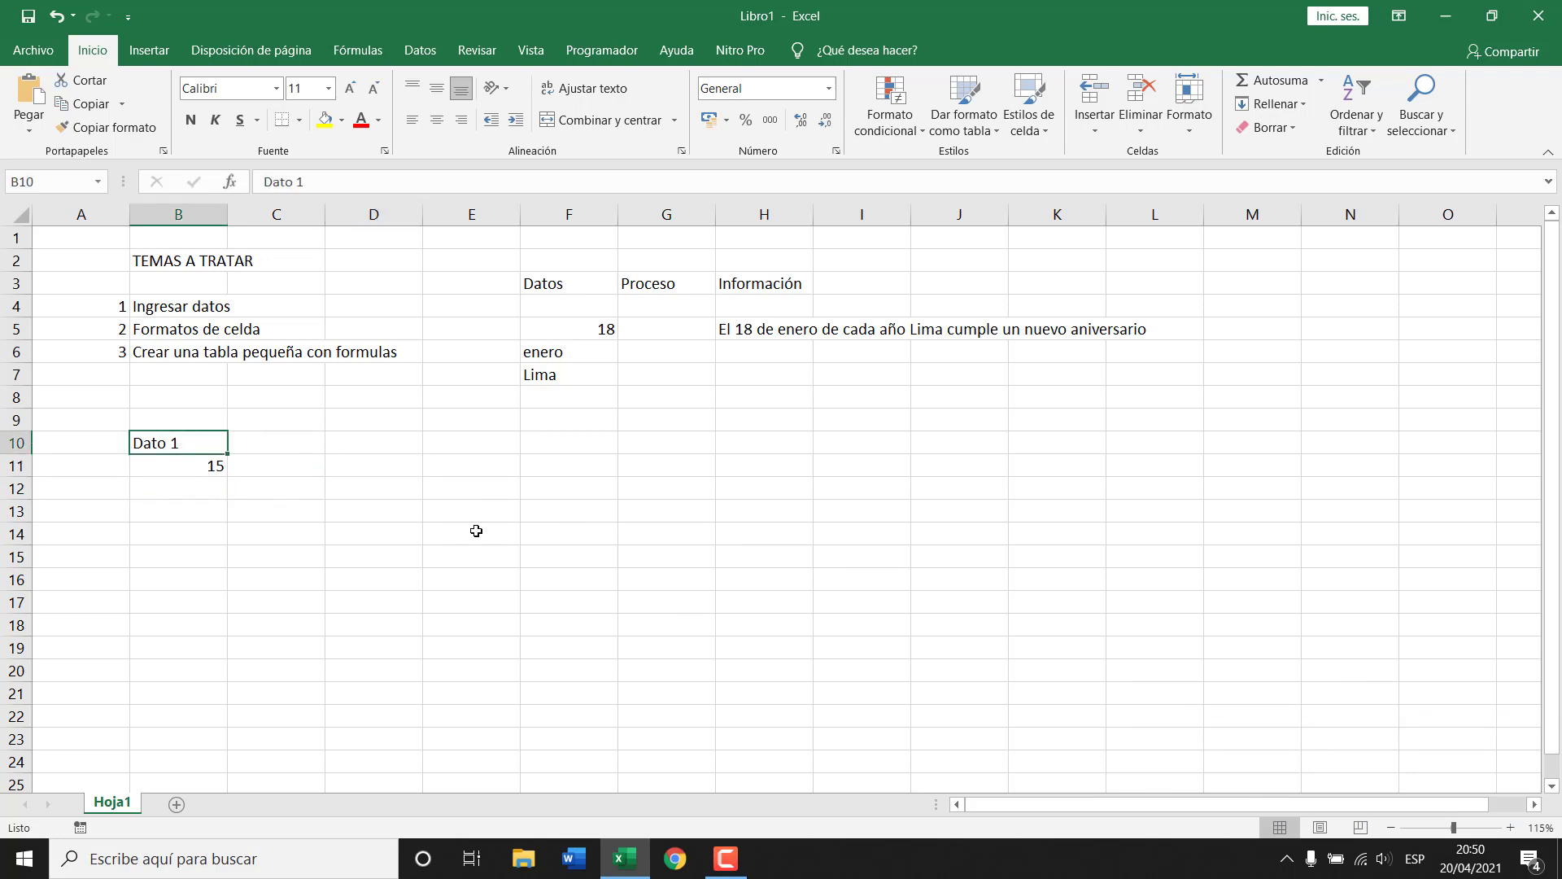
# - Clear cells B10 and B11 and enter the label Dato 1 in B10 and the value 15 in B11 again
pyautogui.press('Delete')
pyautogui.press('Down')
pyautogui.press('Delete')
pyautogui.press('Up')
pyautogui.write('Da')
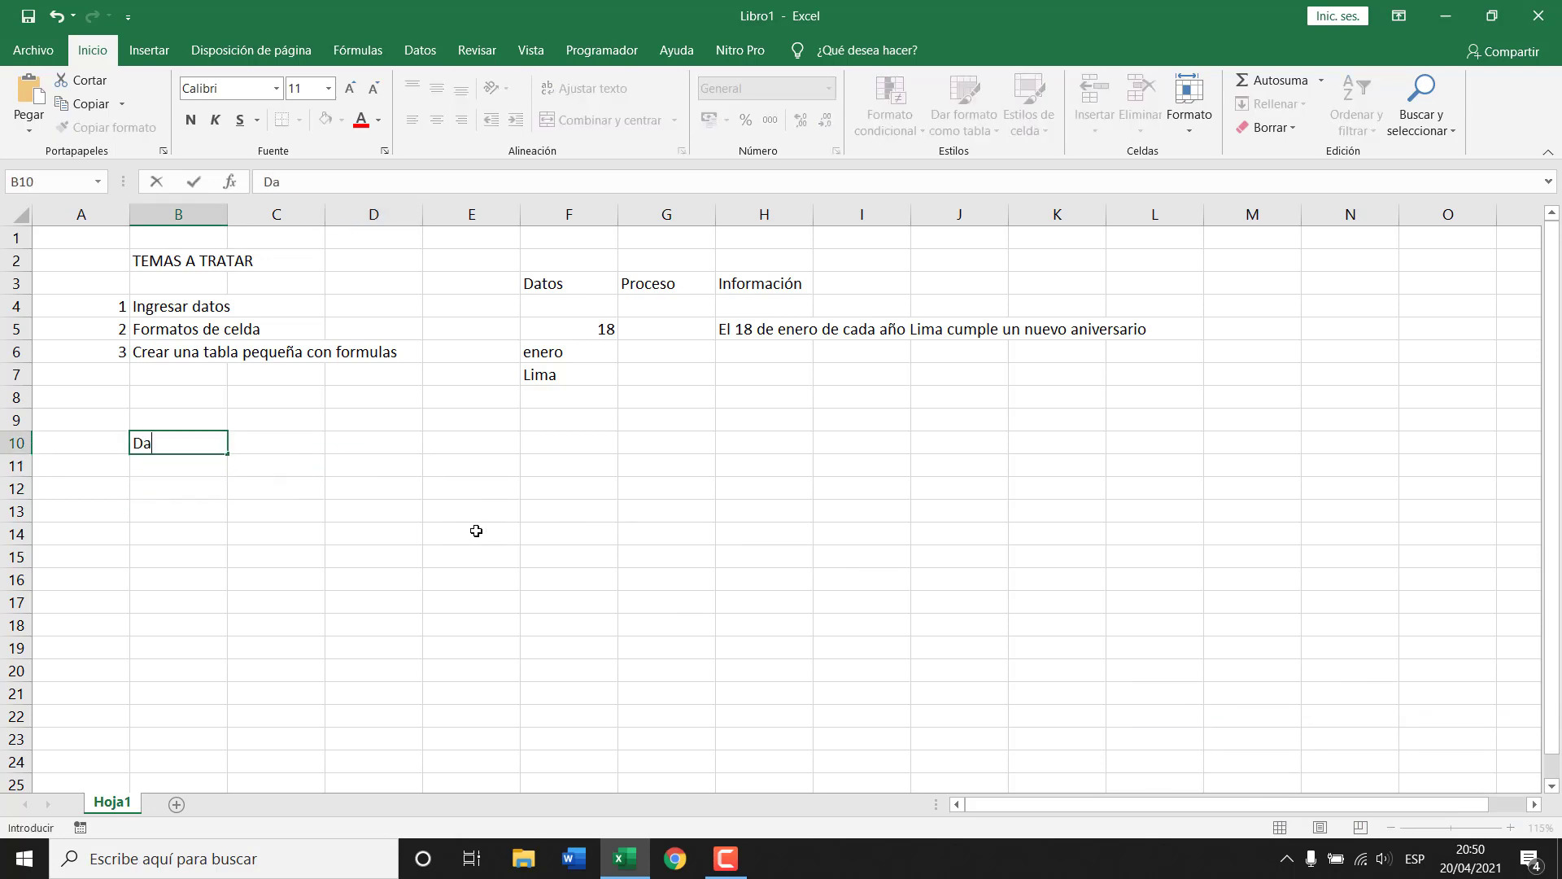
pyautogui.write('to 1')
pyautogui.press('Return')
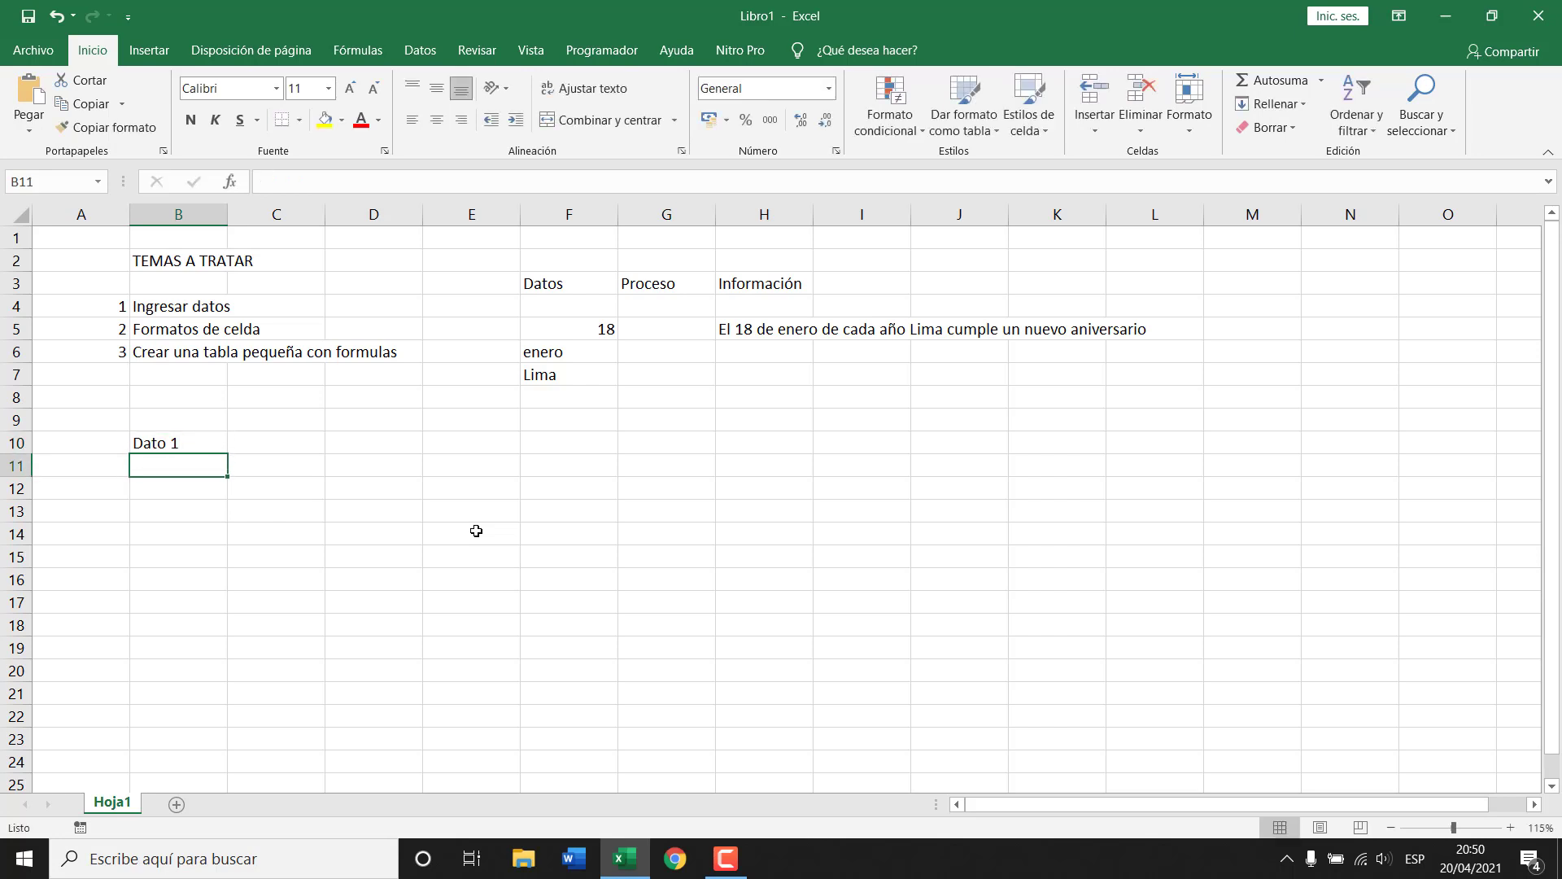
pyautogui.write('15')
pyautogui.press('Return')
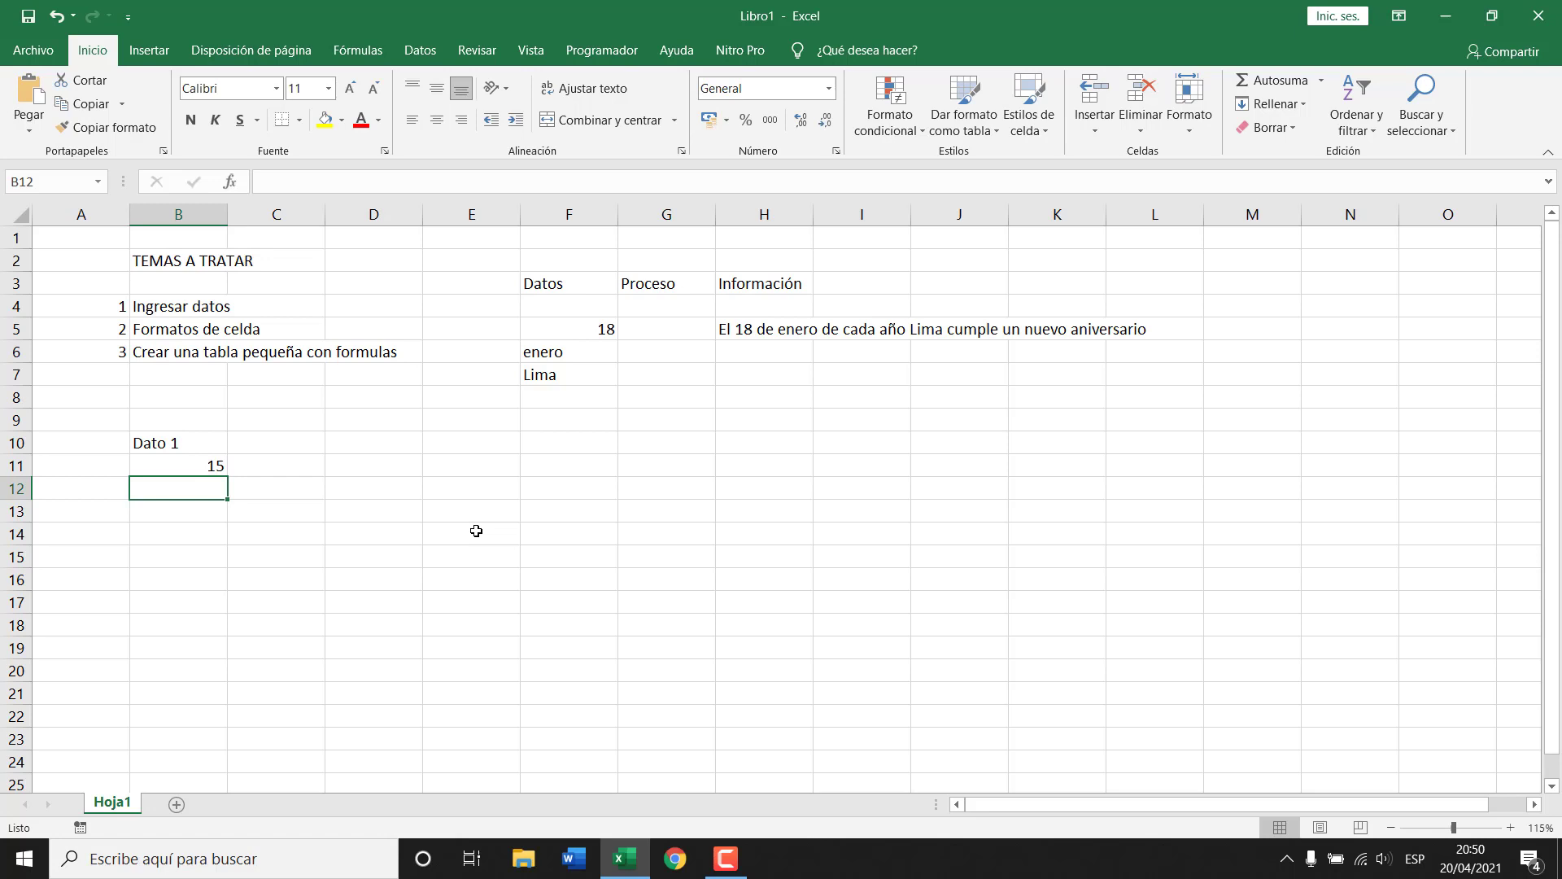
# - Increase the height of row 10 to about double and center the Dato 1 label horizontally and vertically in B10
pyautogui.press('Up')
pyautogui.press('Up')
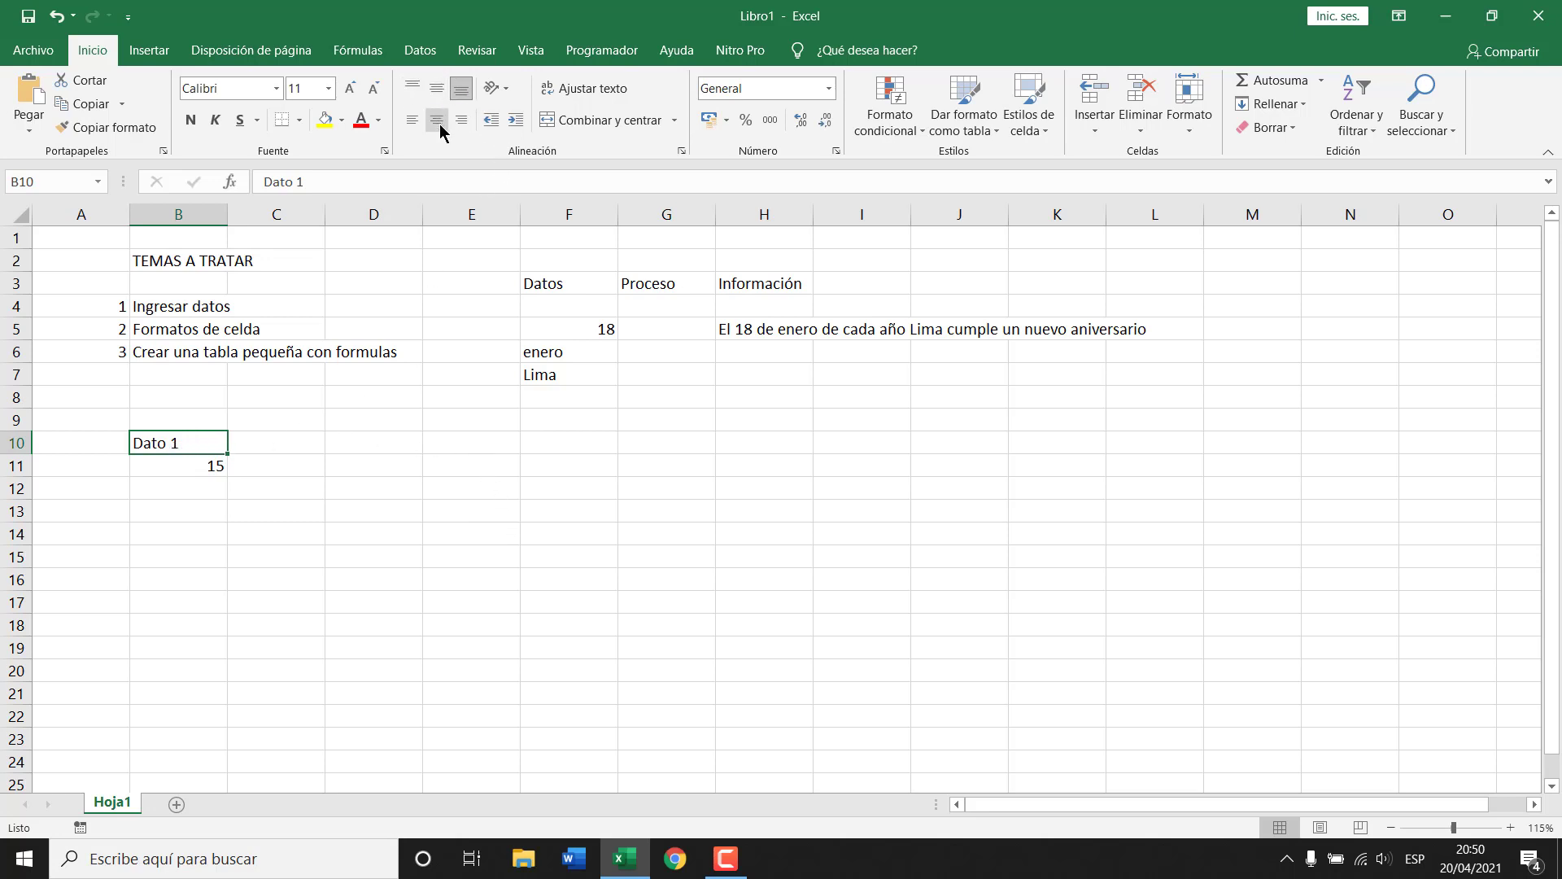
pyautogui.moveTo(18, 458); pyautogui.dragTo(18, 475)
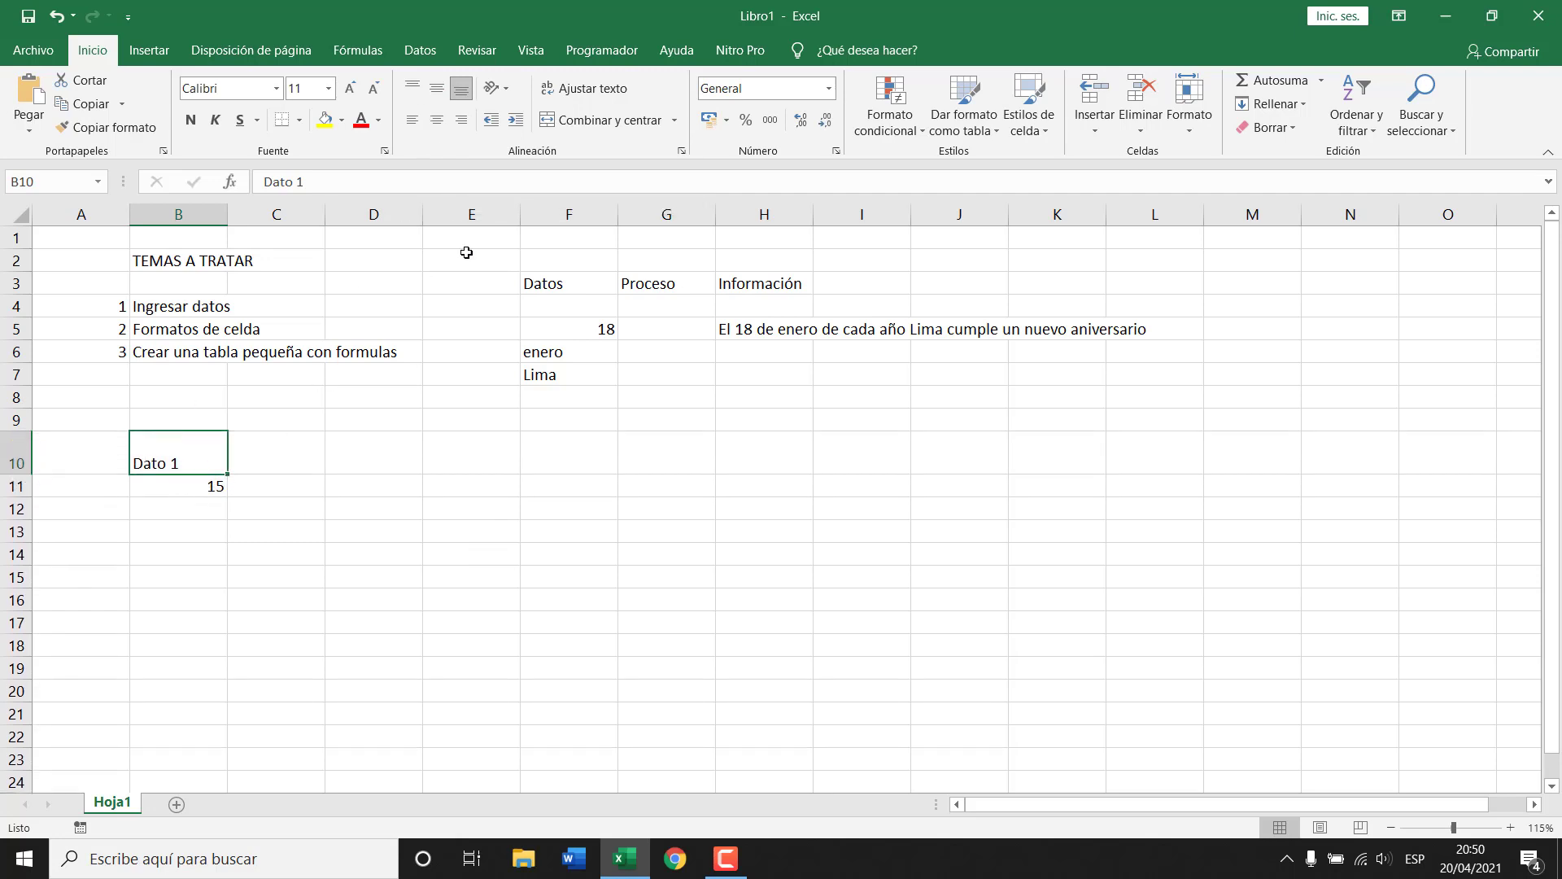
pyautogui.click(438, 122)
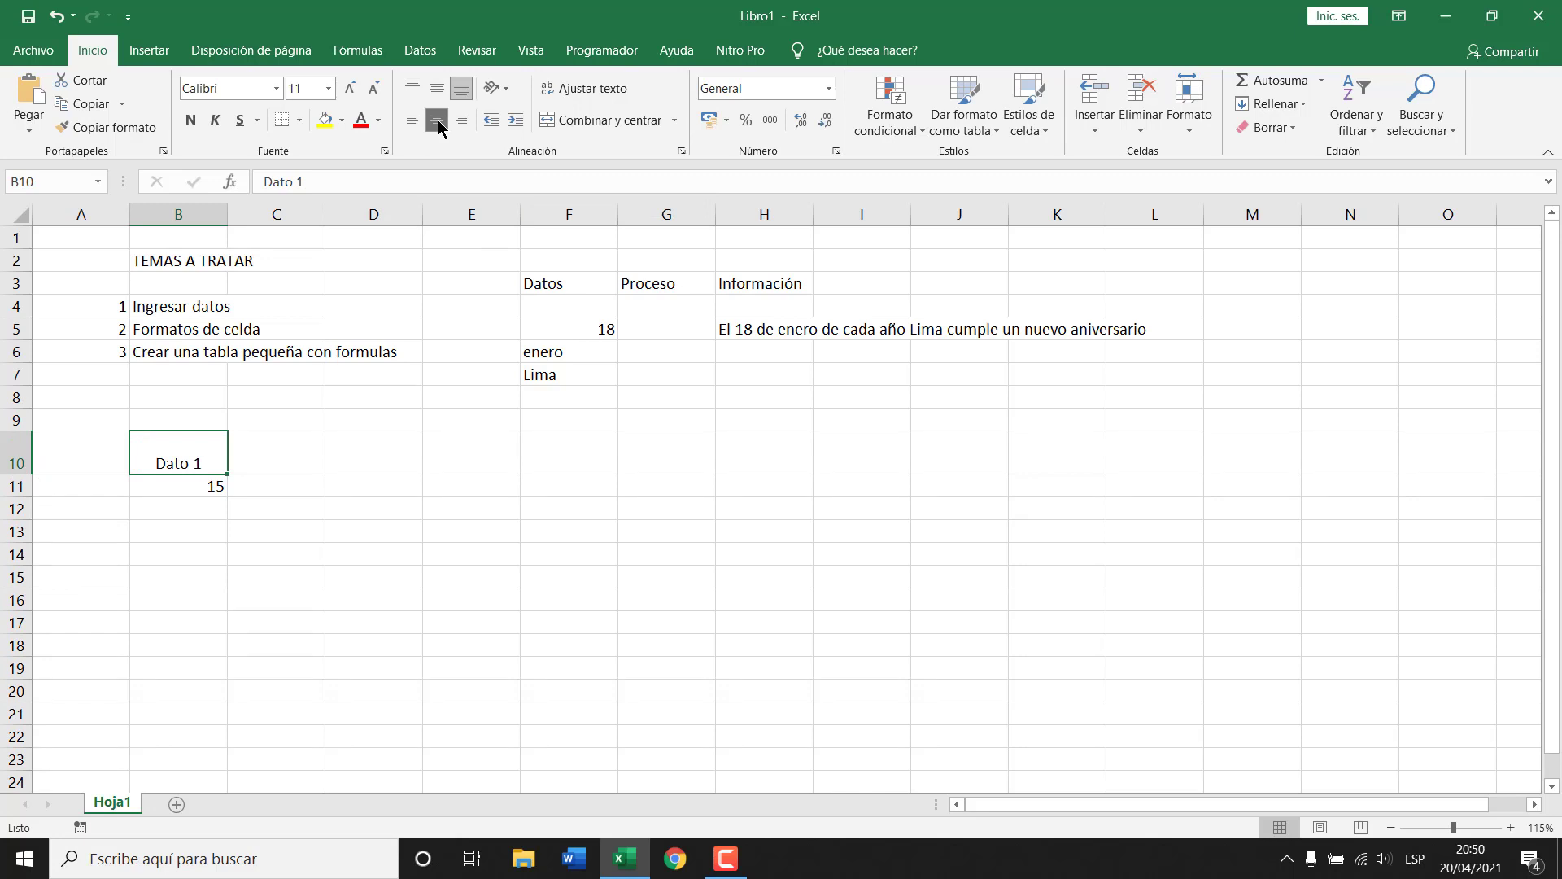
pyautogui.click(438, 89)
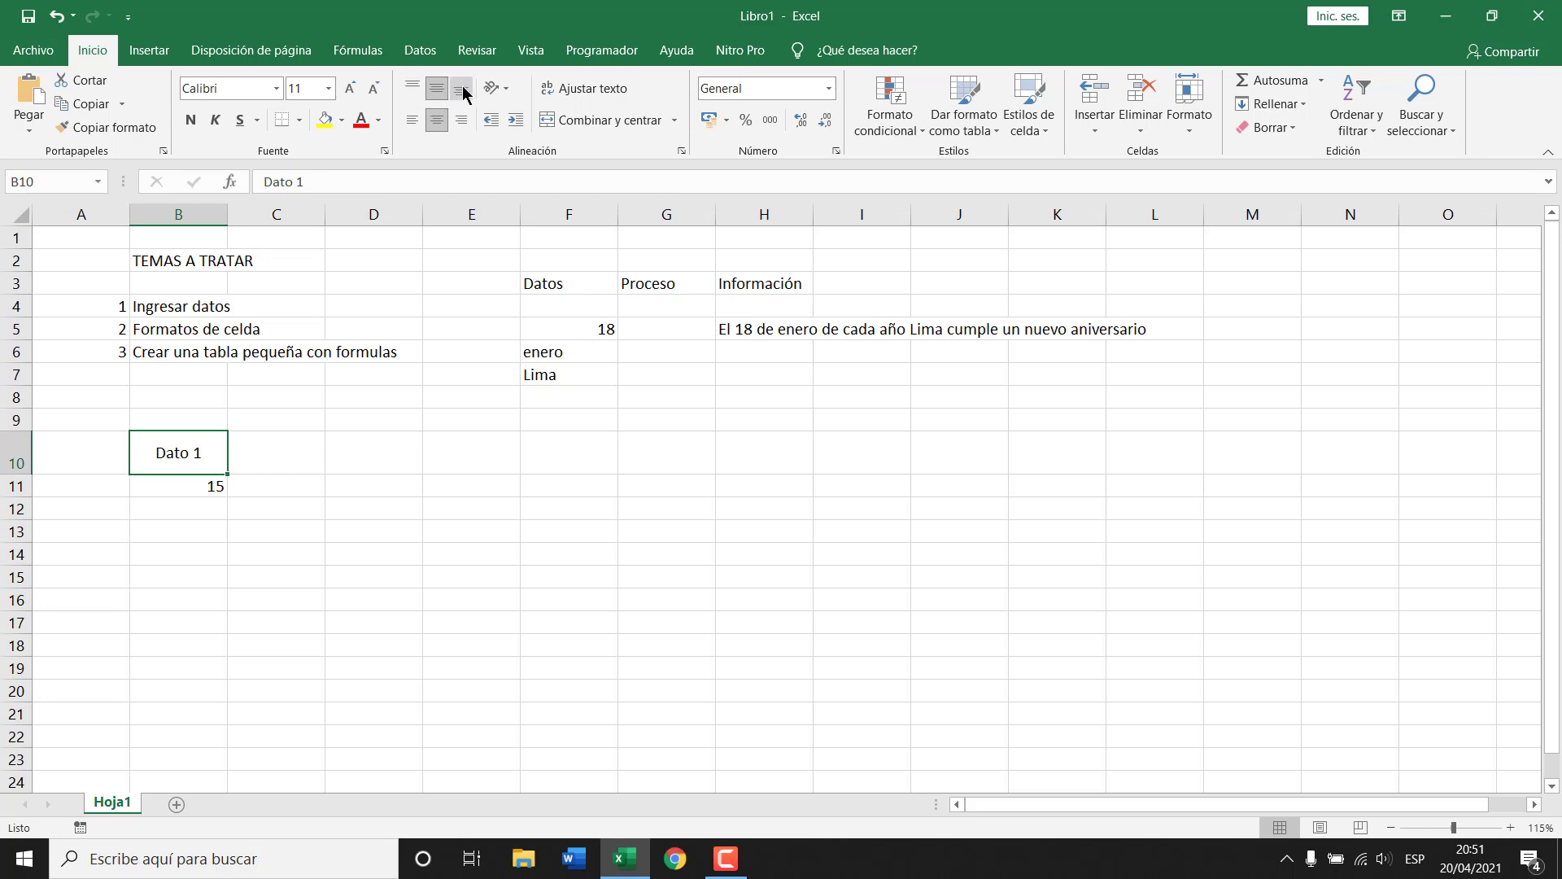
pyautogui.click(293, 448)
pyautogui.click(271, 502)
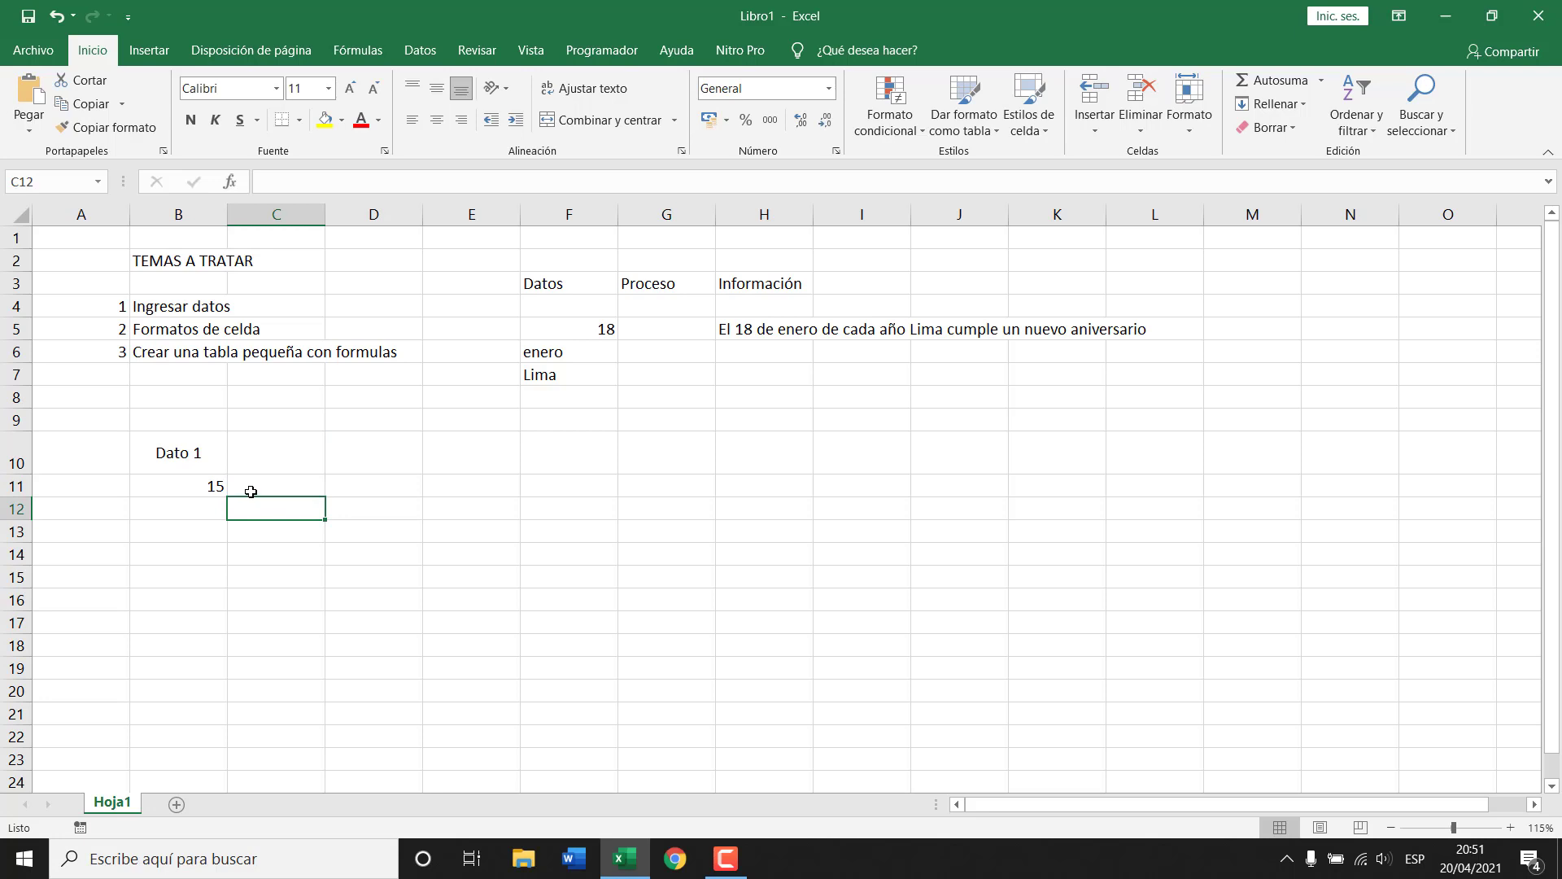
# - Enter the label Dato 2 in cell C10 and center it horizontally and vertically
pyautogui.click(266, 449)
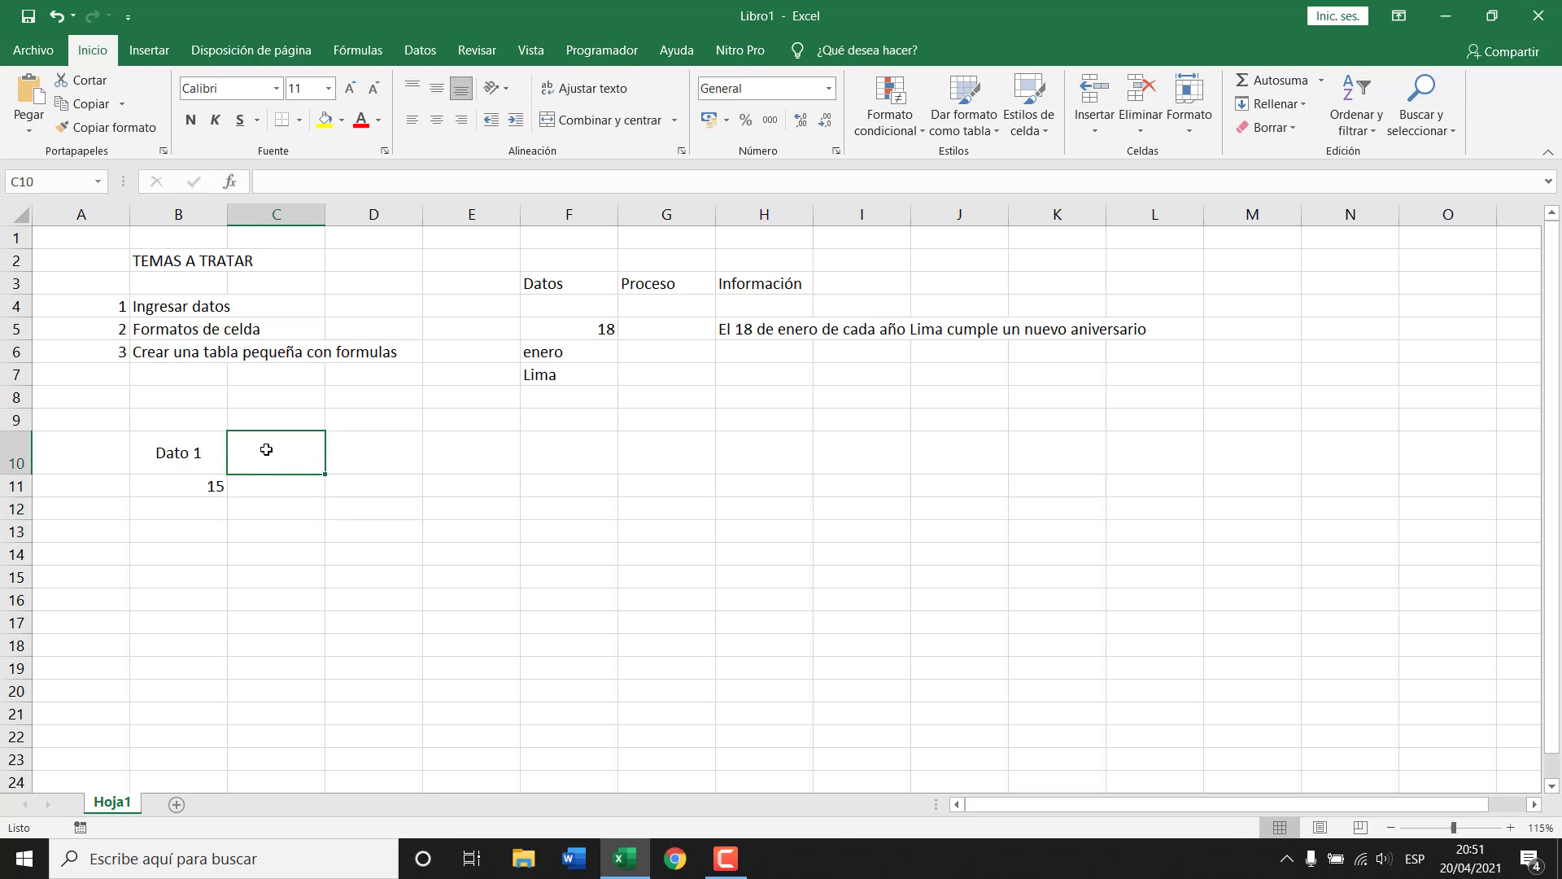
pyautogui.write('Dat')
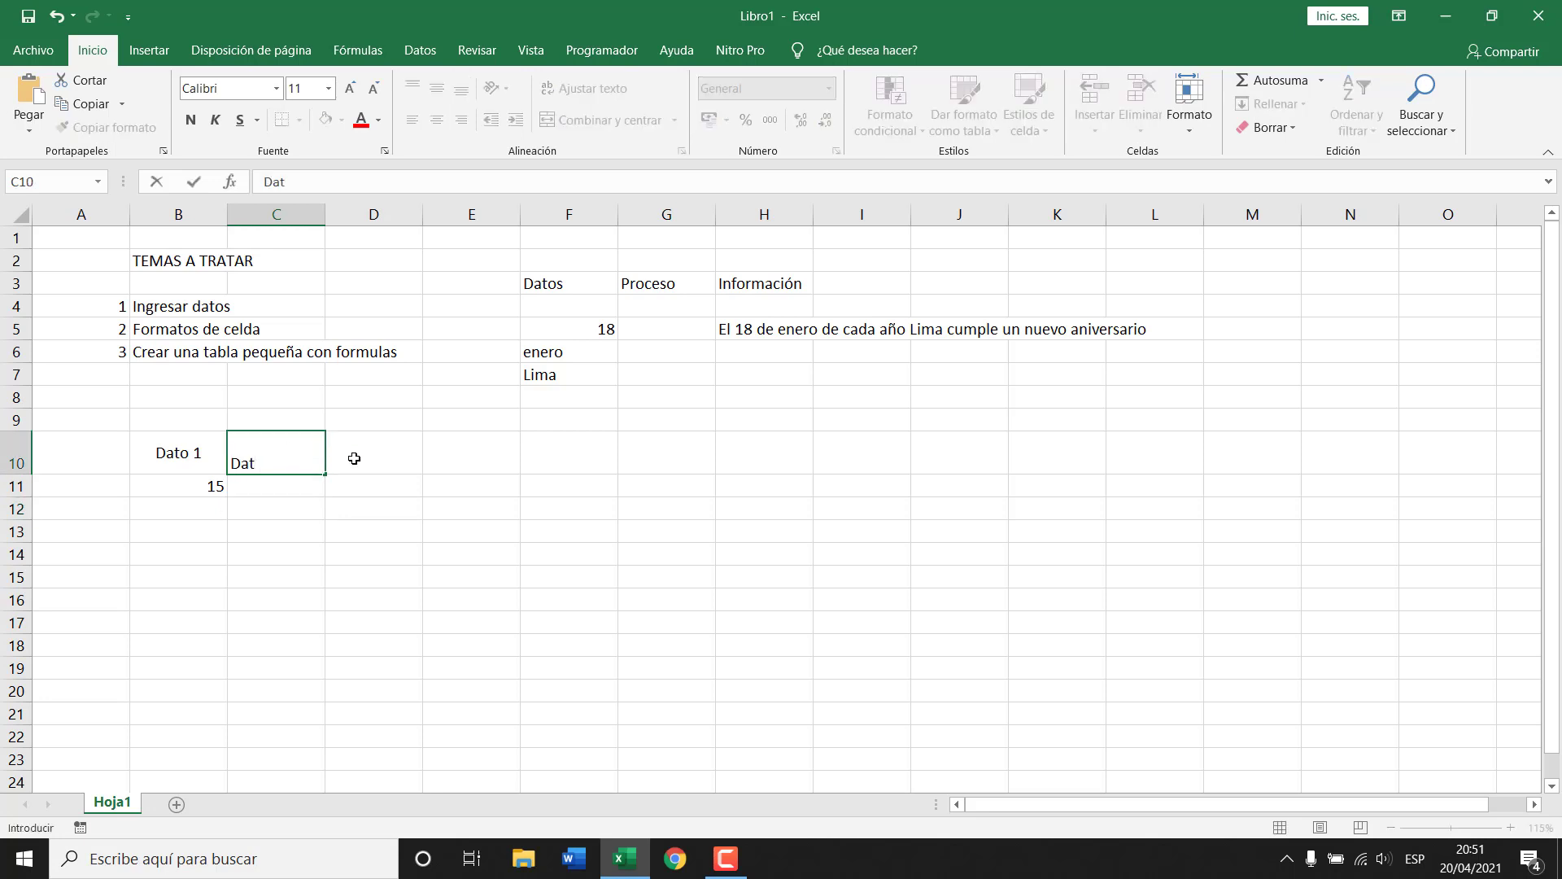
pyautogui.write('o 2')
pyautogui.press('Up')
pyautogui.press('Left')
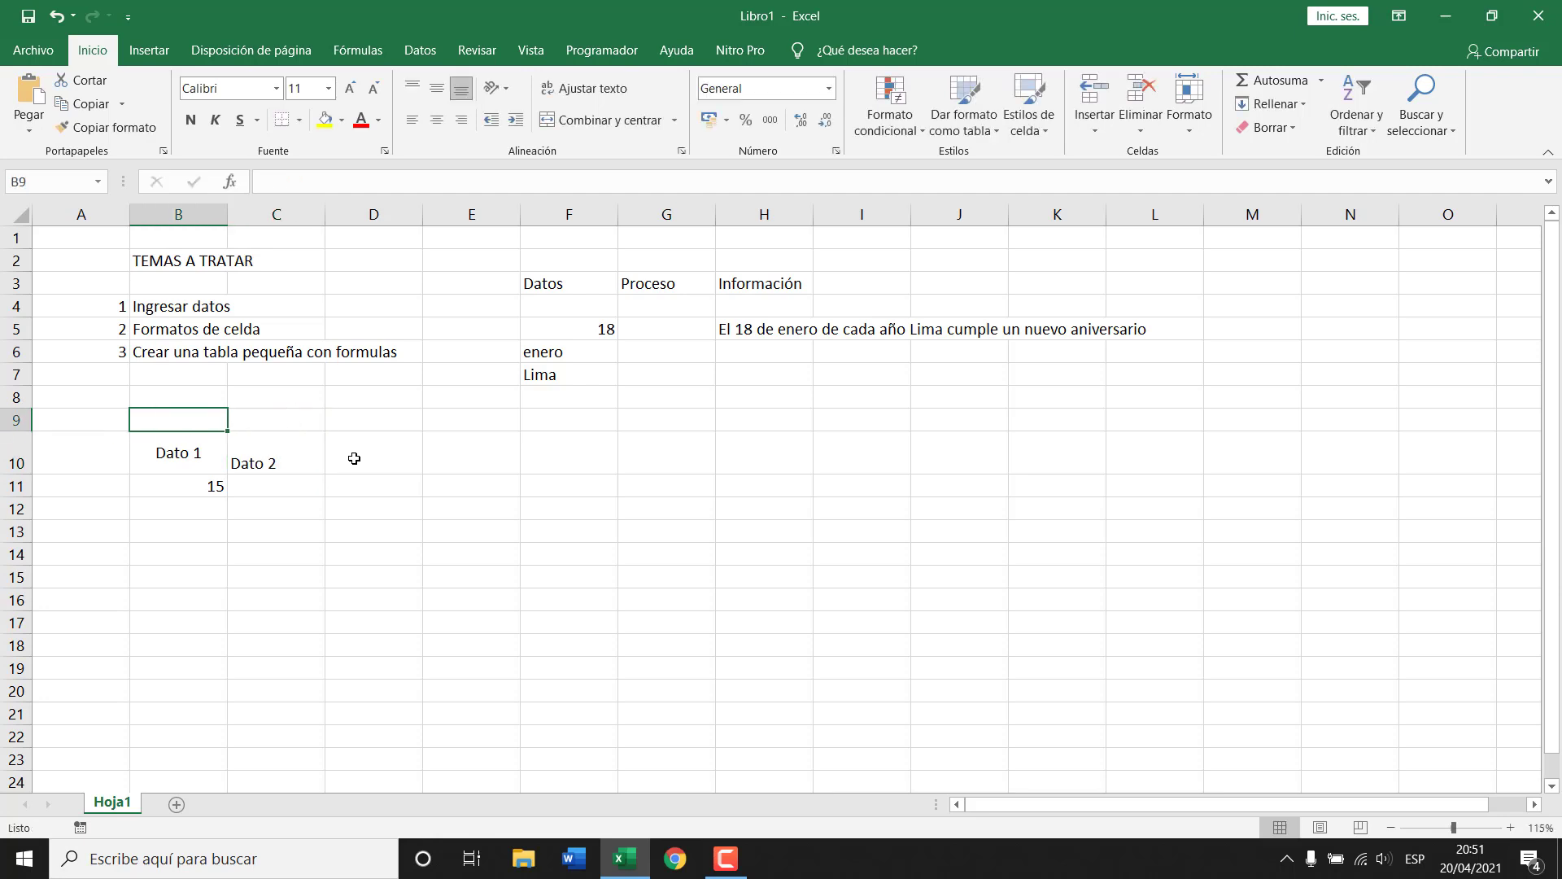
pyautogui.press('Right')
pyautogui.press('Down')
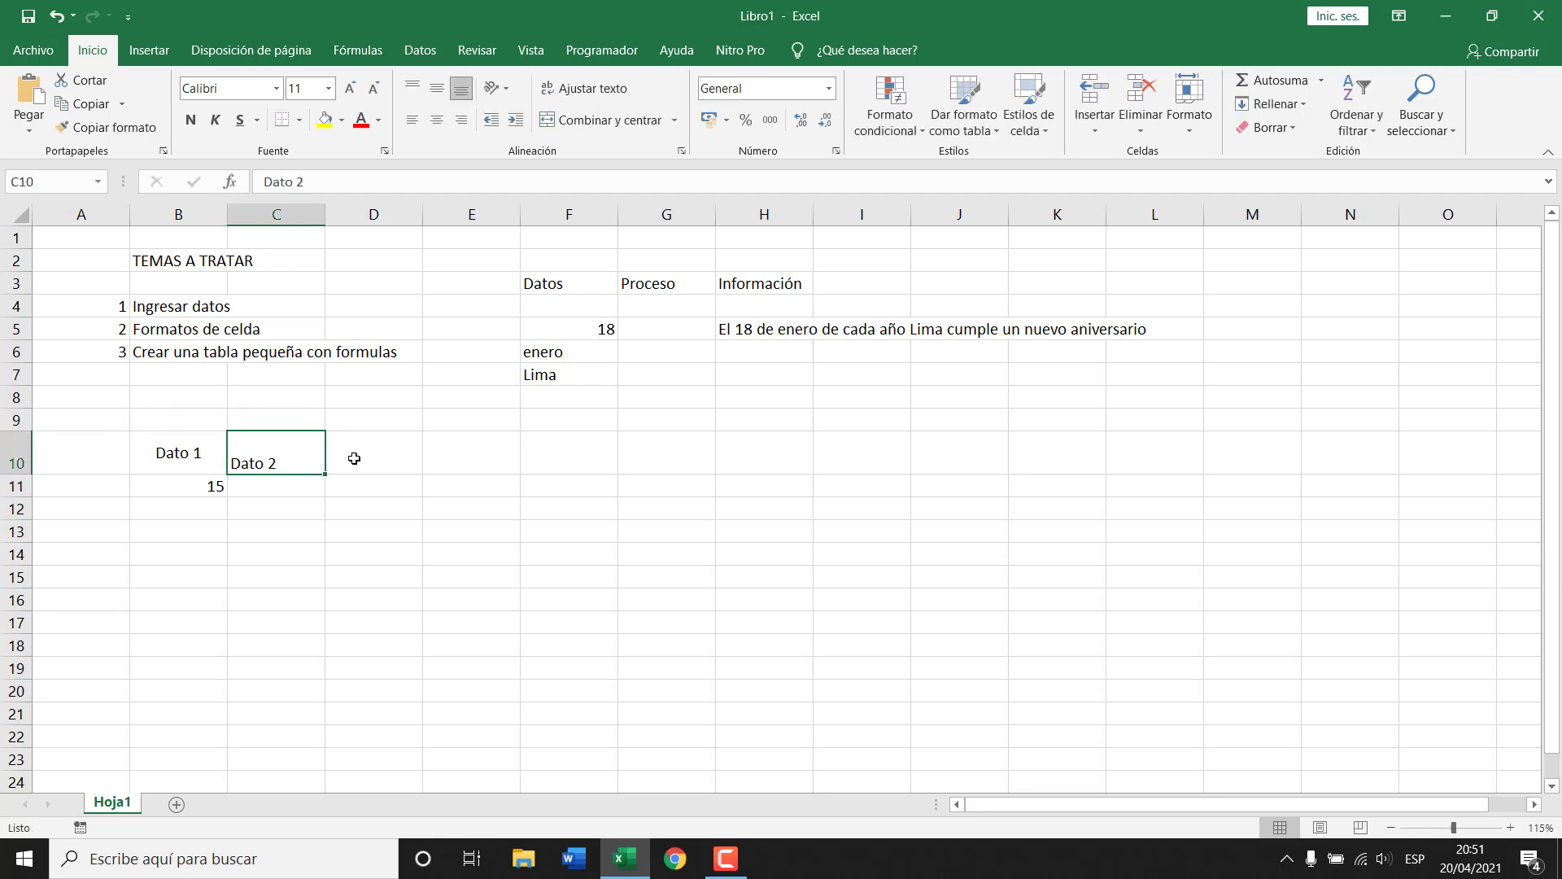
pyautogui.click(439, 120)
pyautogui.click(436, 88)
# - Enter the title INTRODUCCIÓN DE DATOS in cell B9 above the Dato 1 label
pyautogui.click(218, 417)
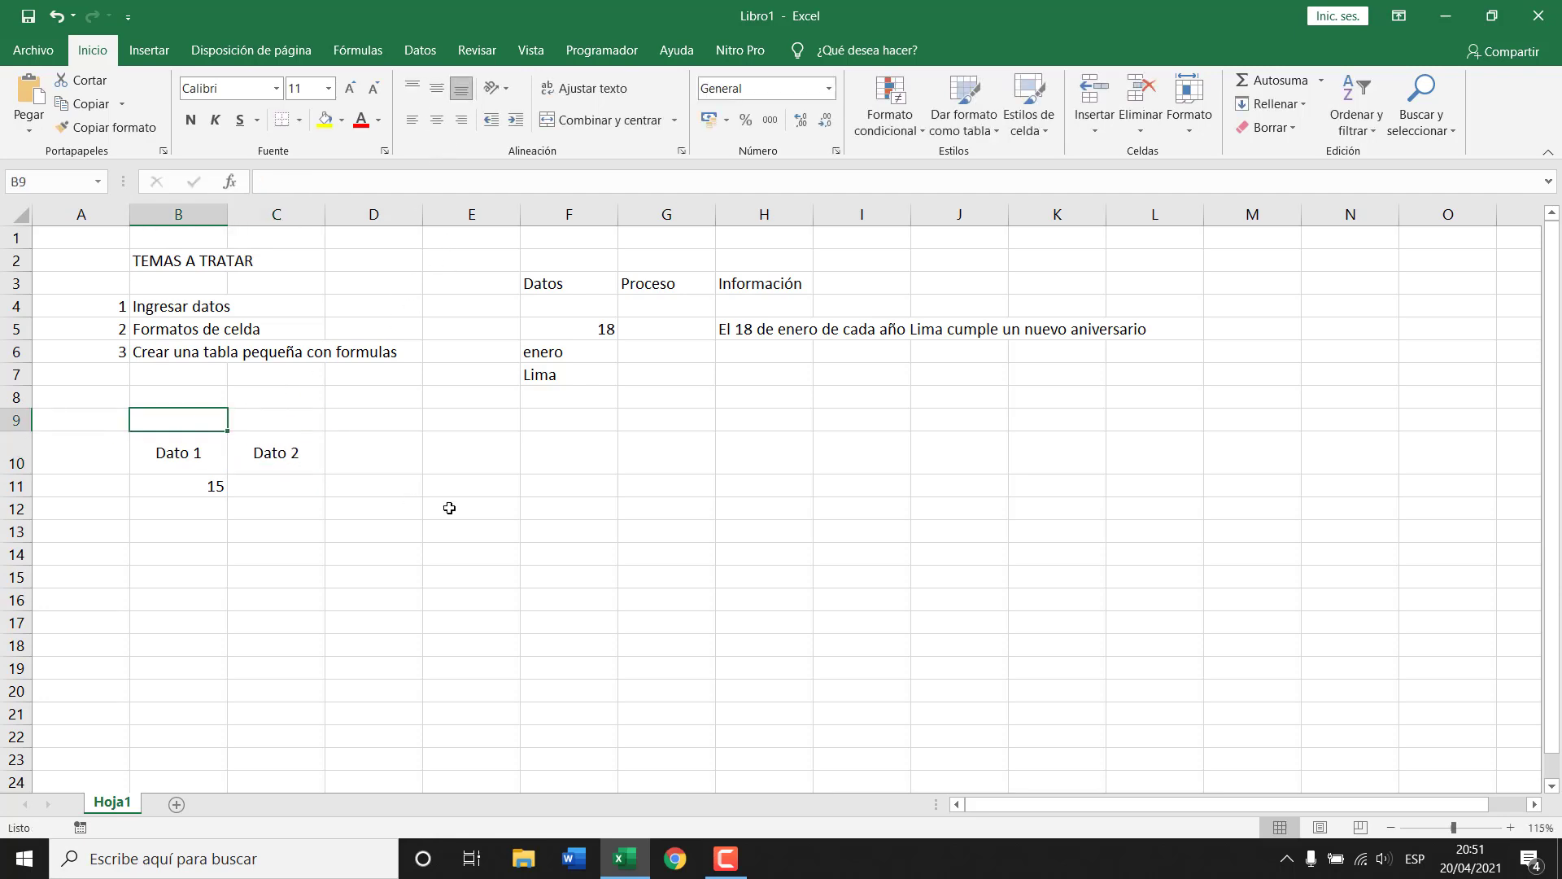
pyautogui.write('IN')
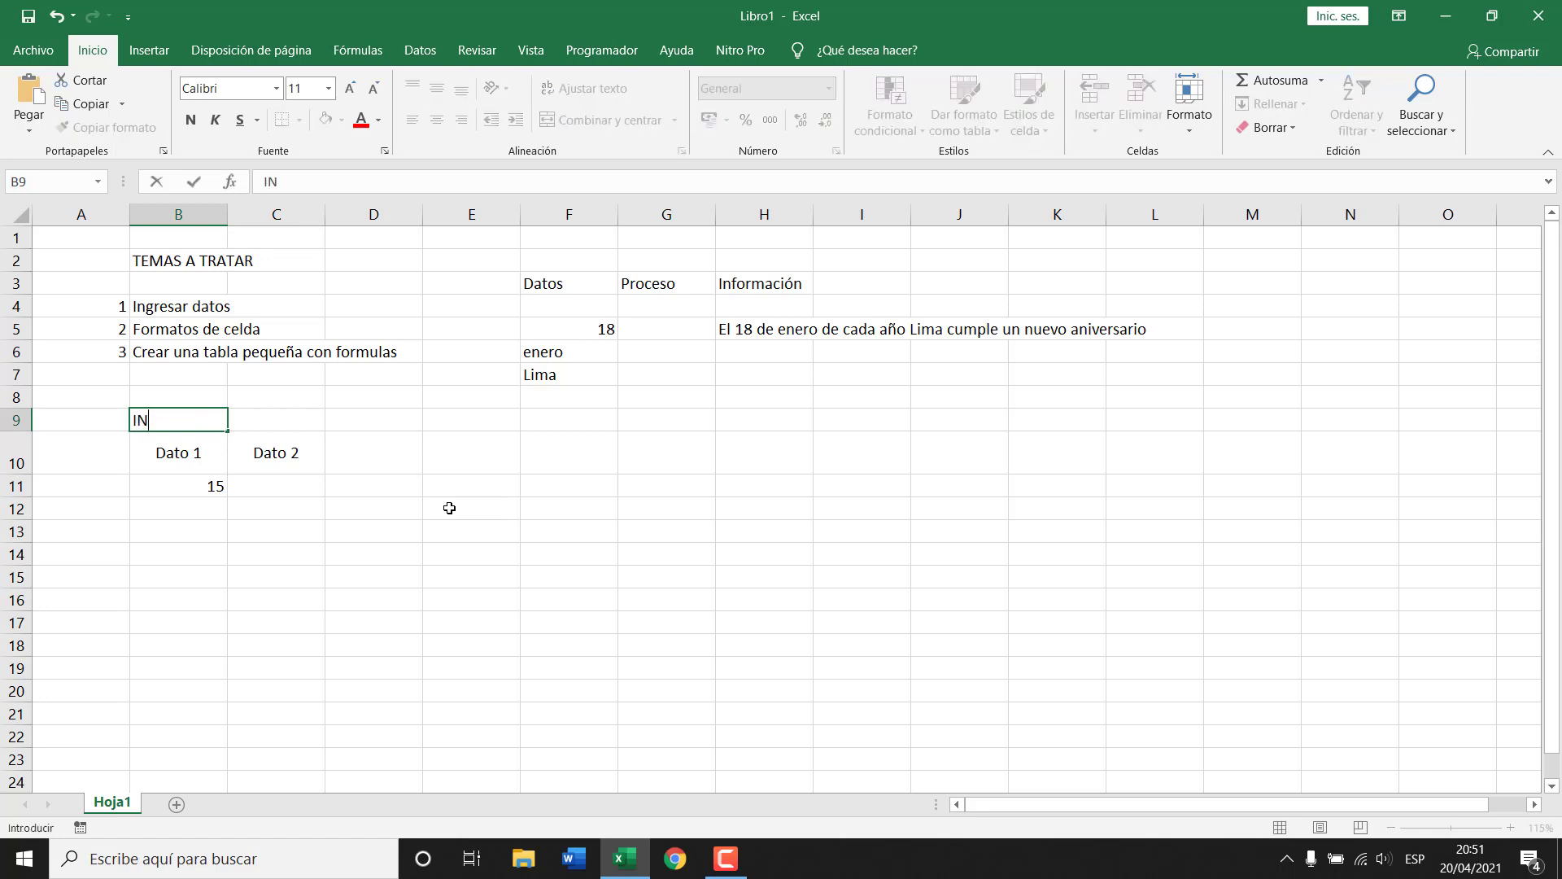
pyautogui.write('TRODUCCIÓN A')
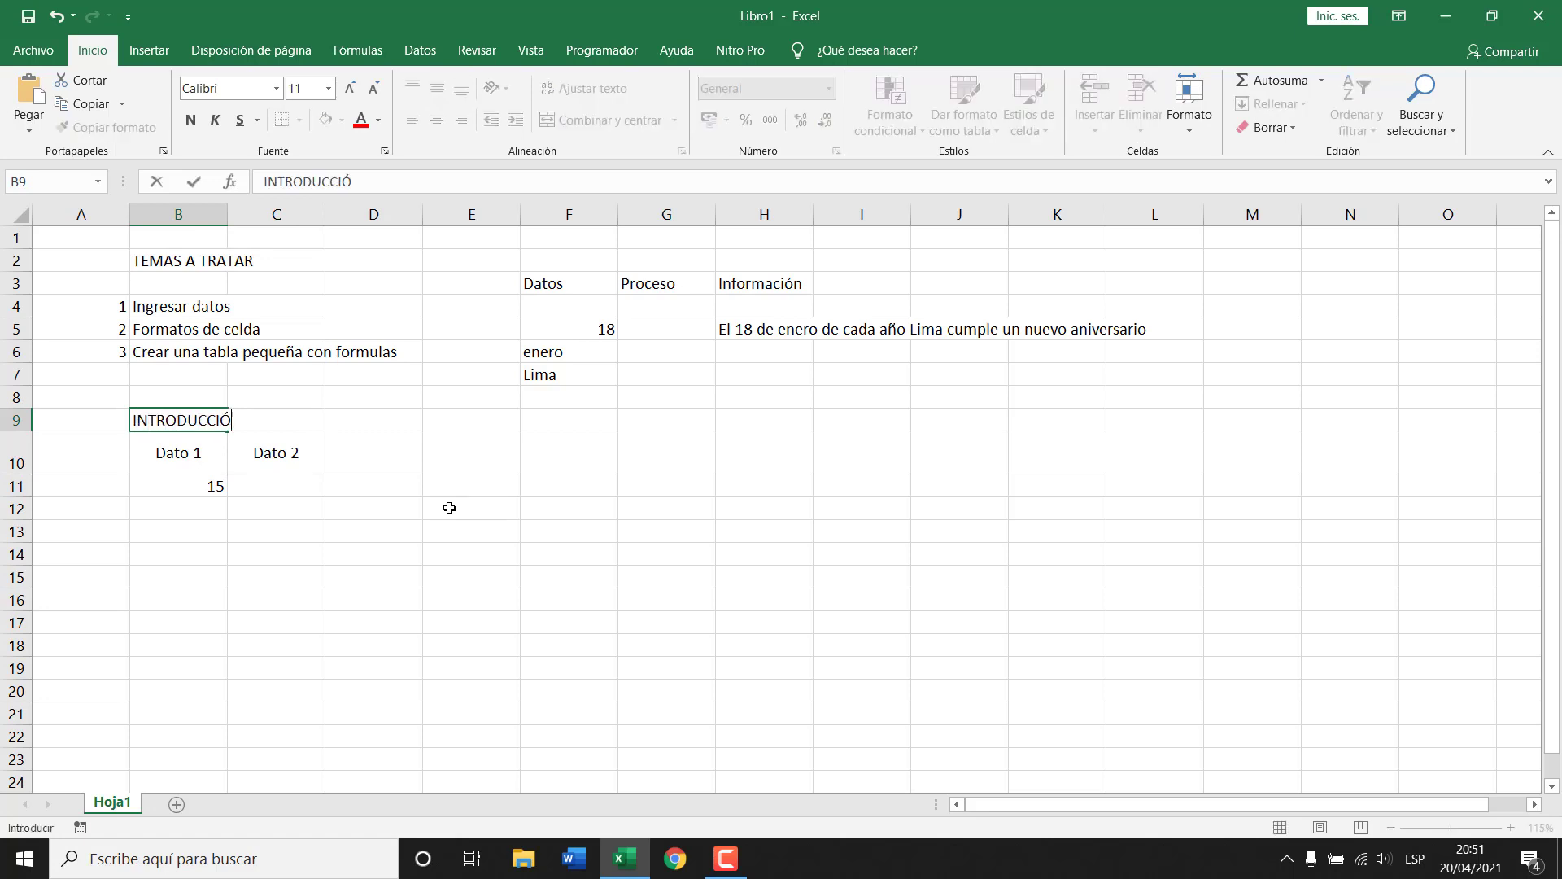
pyautogui.press('BackSpace')
pyautogui.press('BackSpace')
pyautogui.write('DE DATOS')
pyautogui.press('Return')
# - Enter the test text DFDF in C9 beside the title and delete it again
pyautogui.press('Up')
pyautogui.press('Right')
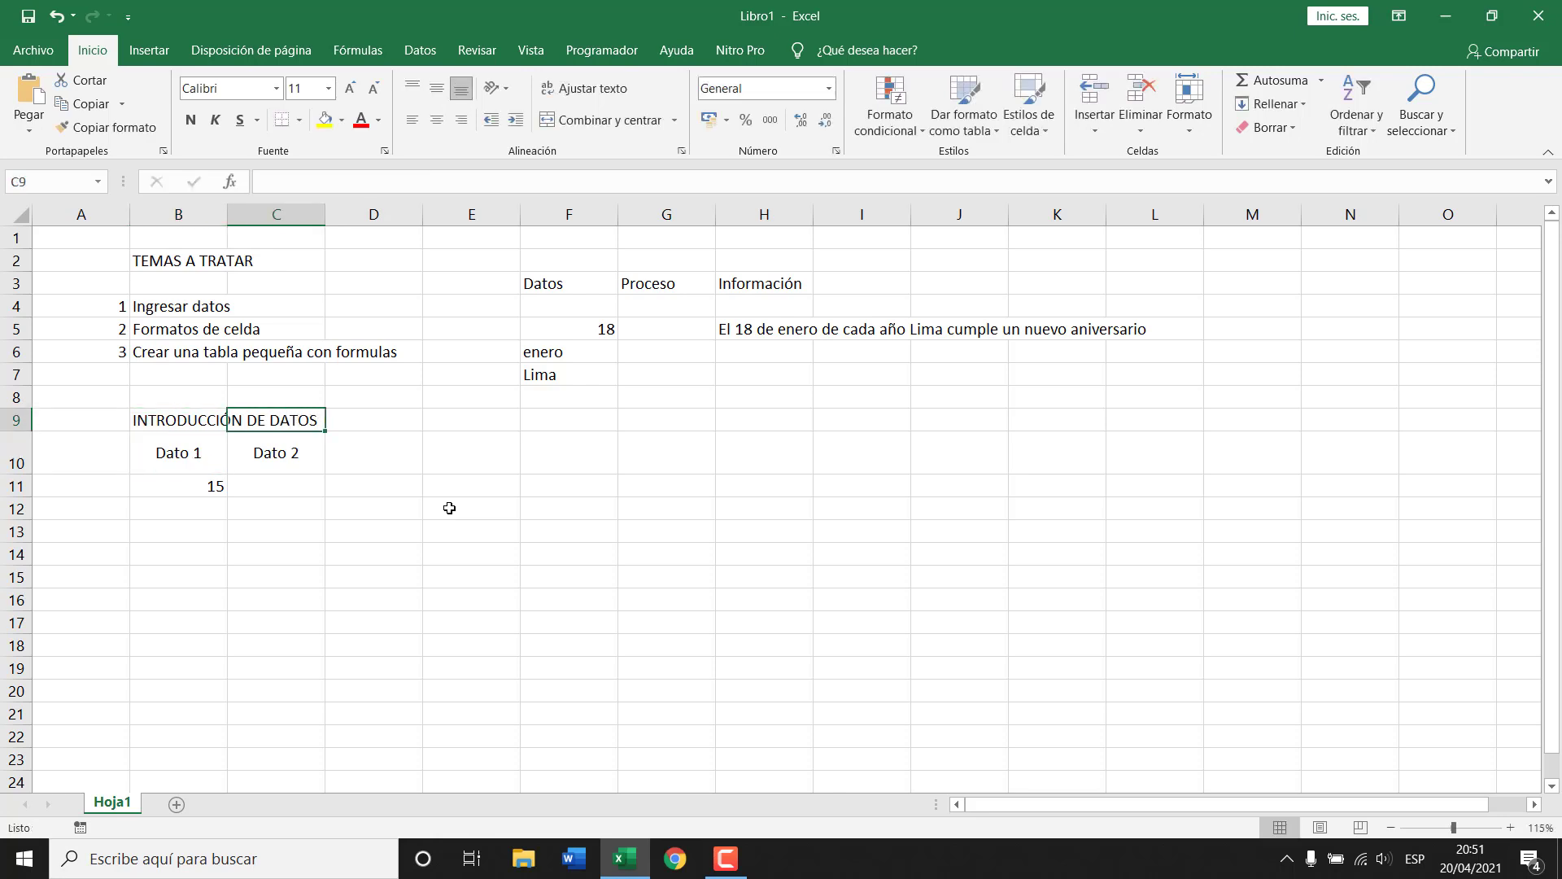
pyautogui.press('Left')
pyautogui.press('Right')
pyautogui.write('DFDF')
pyautogui.press('Return')
pyautogui.press('Up')
pyautogui.press('Delete')
# - Merge and center cells B9 and C9 so the title INTRODUCCIÓN DE DATOS spans both columns
pyautogui.press('Left')
pyautogui.hotkey('shift', 'Right')
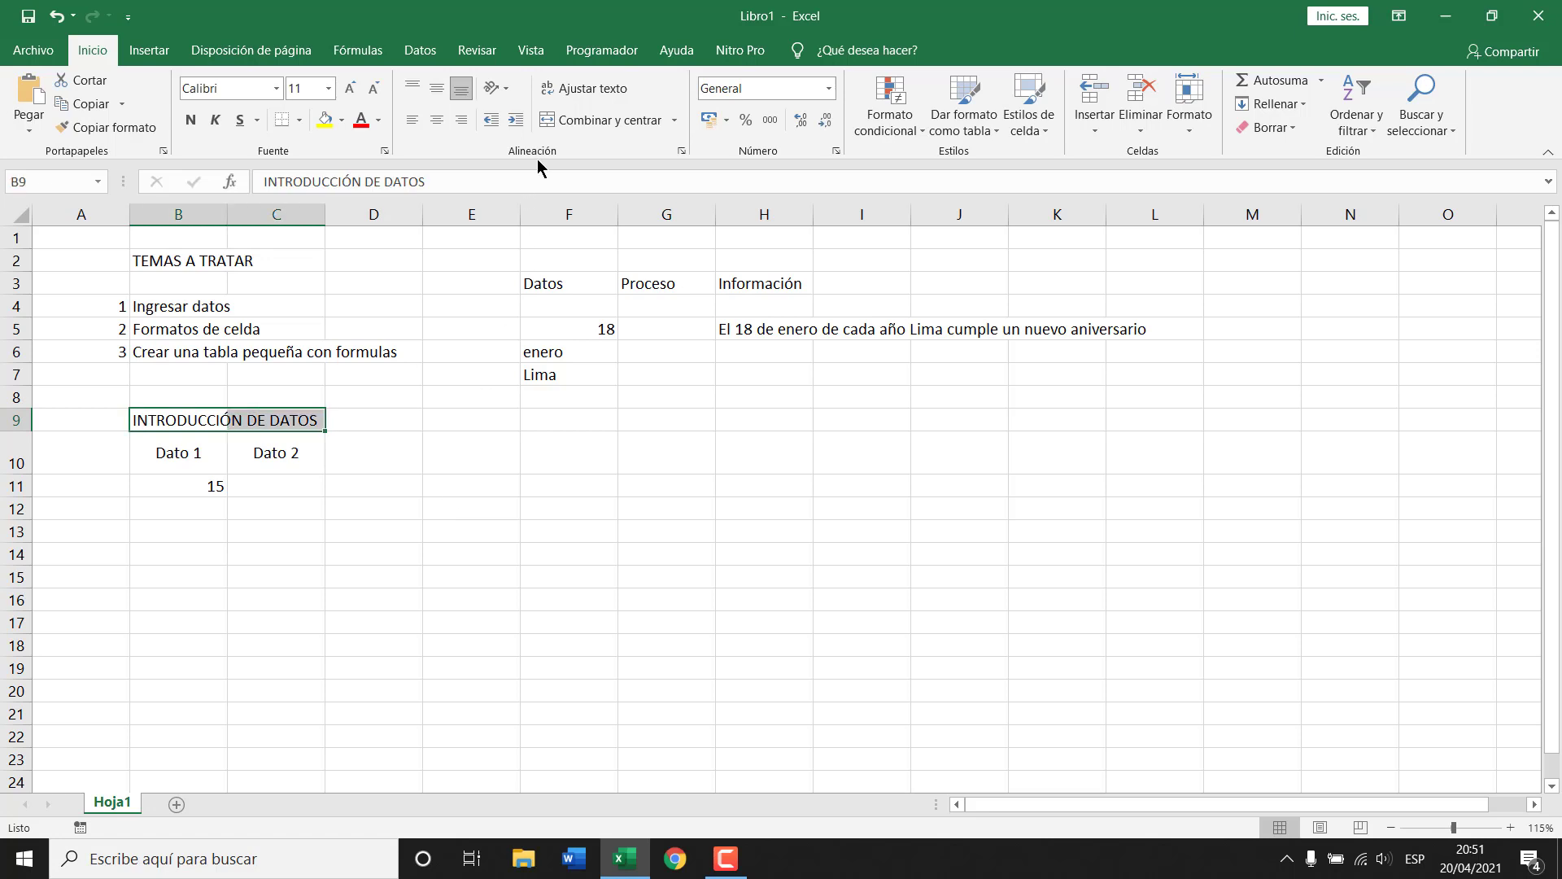
pyautogui.click(594, 119)
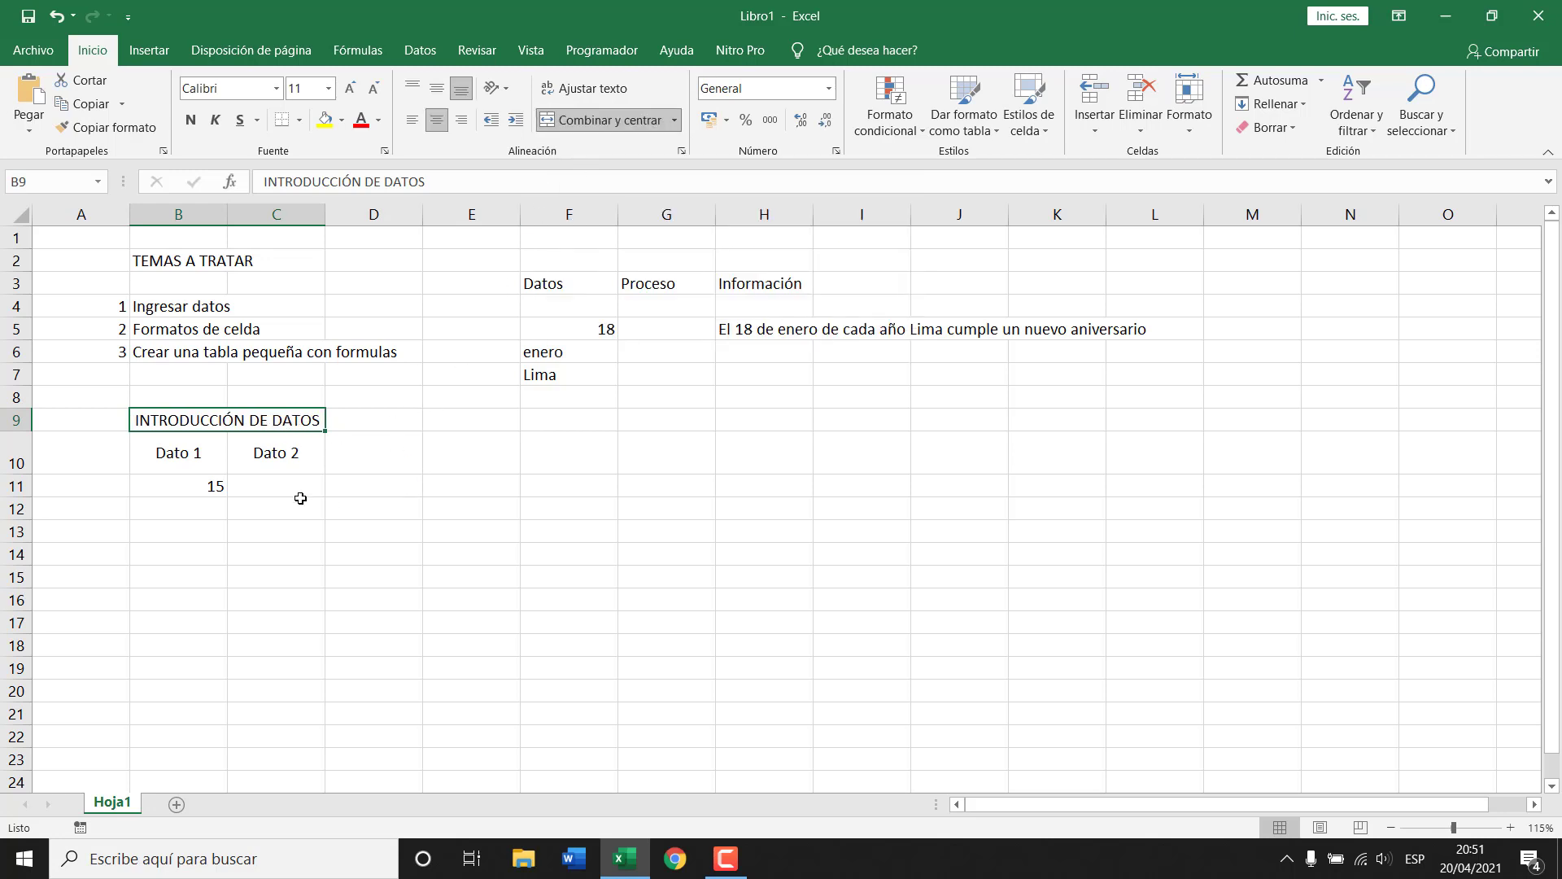
# - Compare the merged title cell in row 9 with the separate cells below it in rows 10 and 11
pyautogui.moveTo(293, 460); pyautogui.dragTo(242, 469)
pyautogui.click(276, 505)
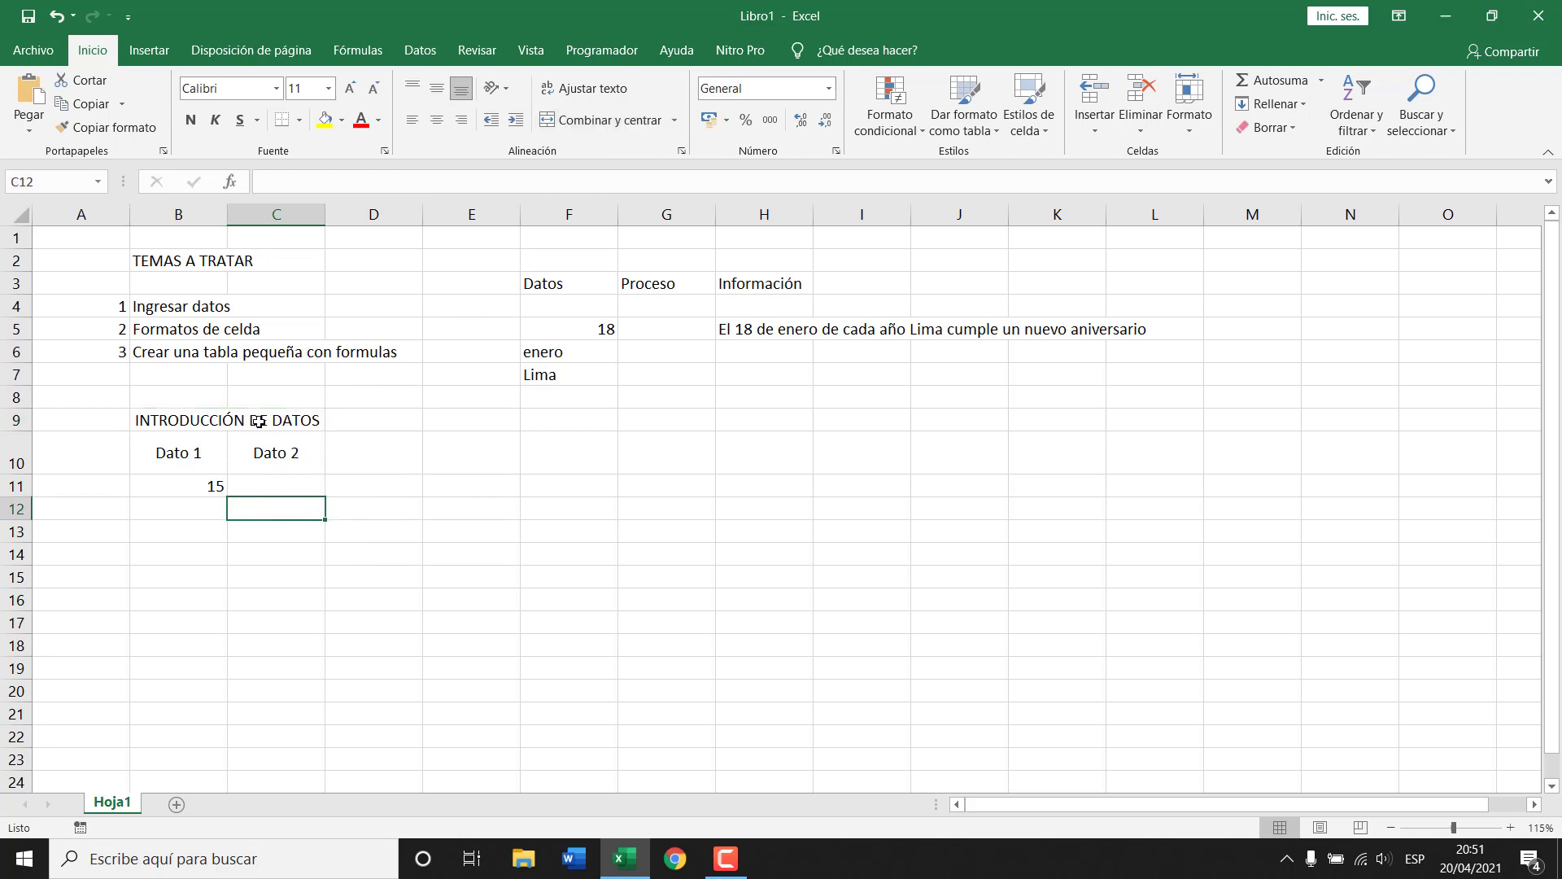
pyautogui.click(259, 421)
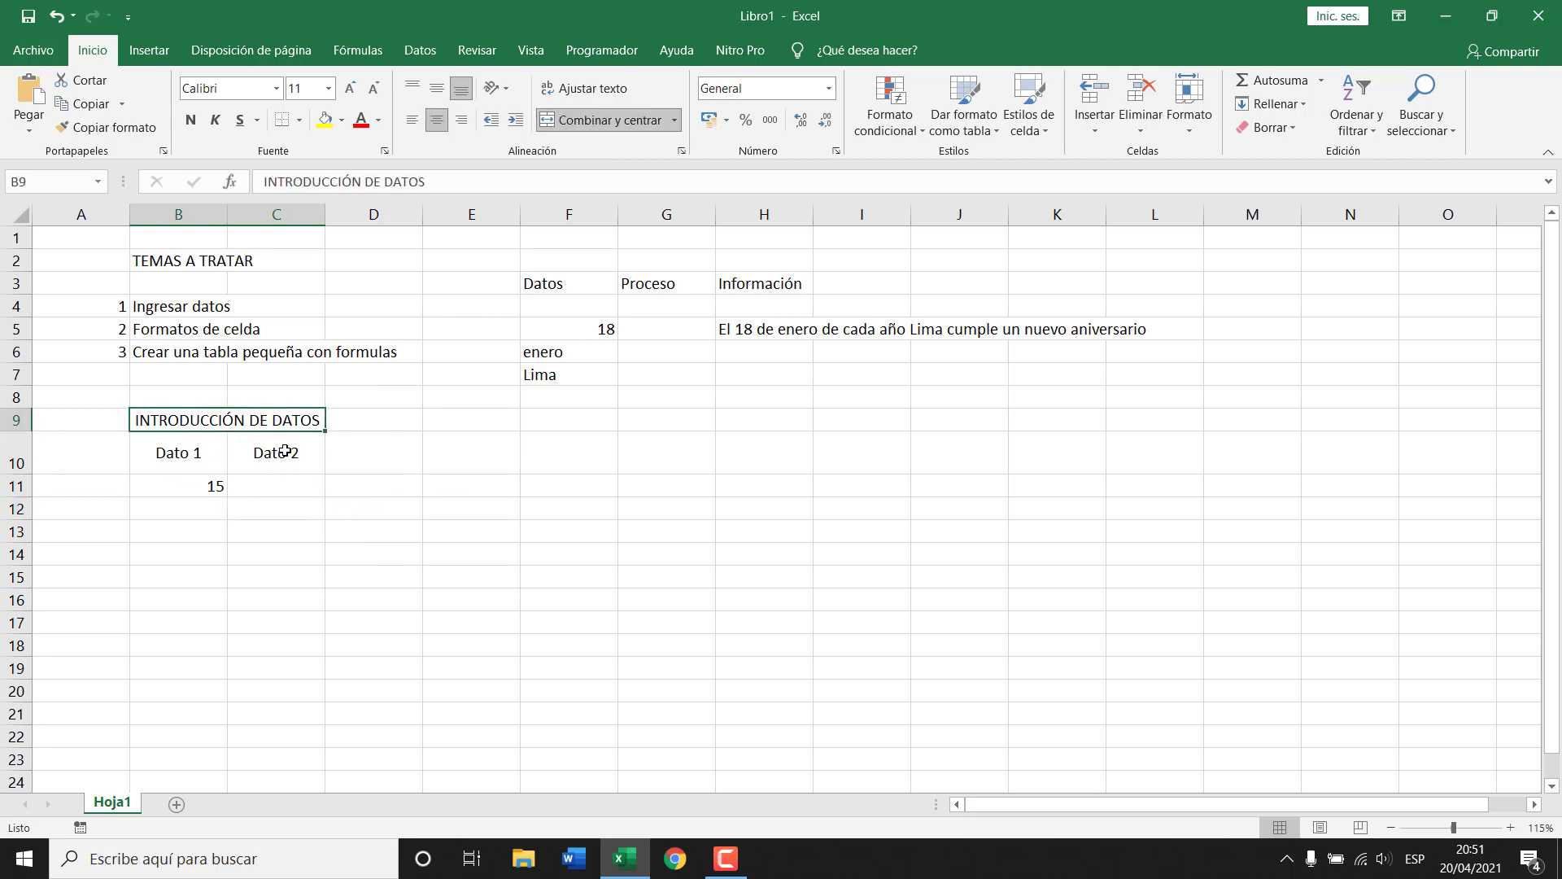
pyautogui.click(208, 488)
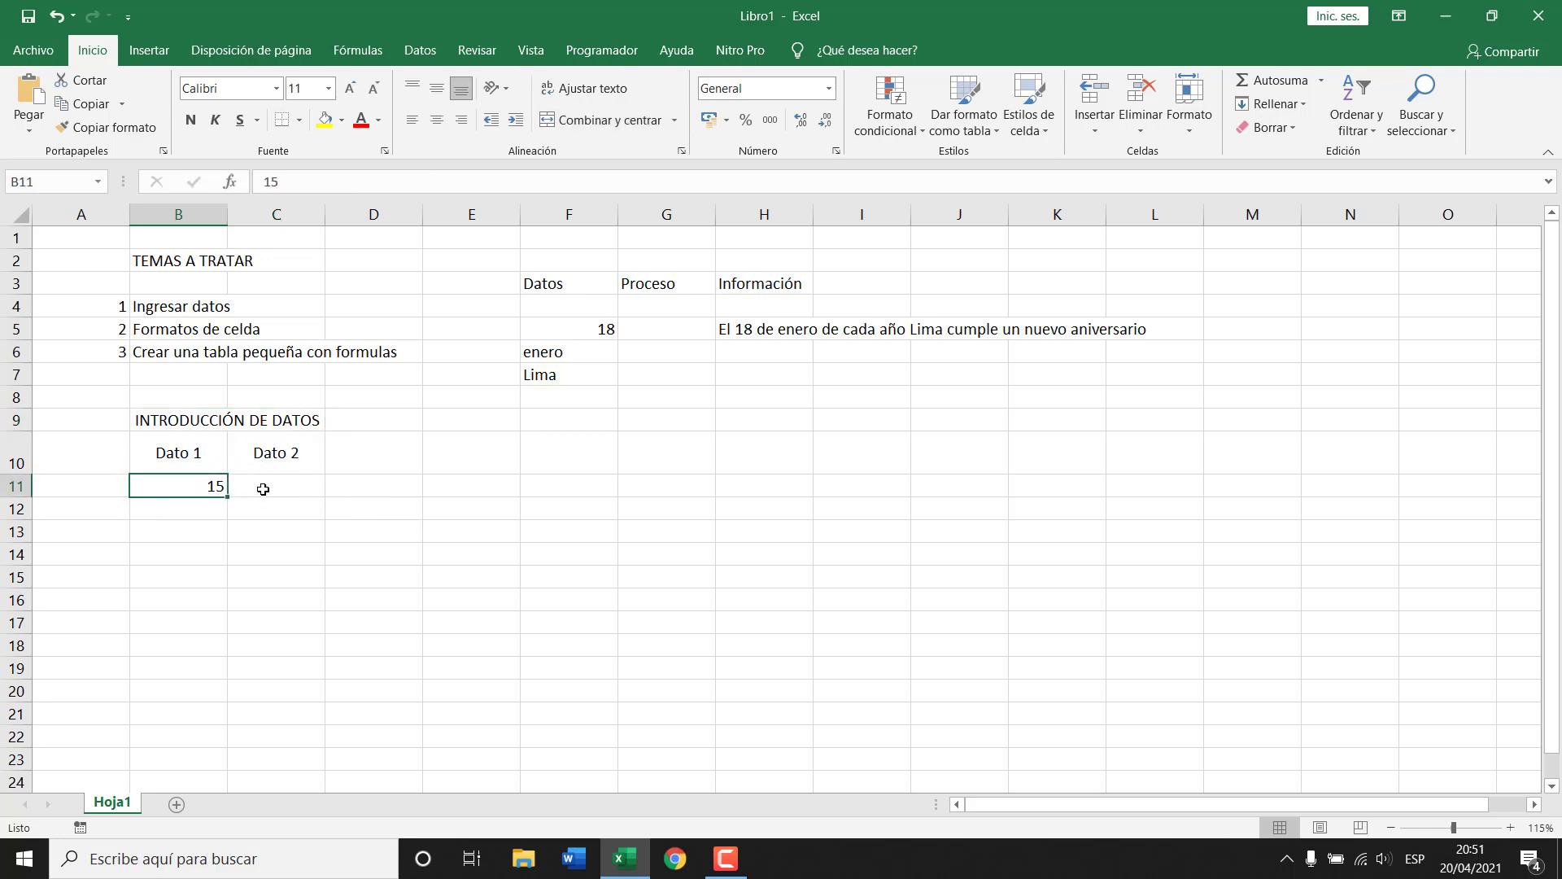
pyautogui.click(263, 489)
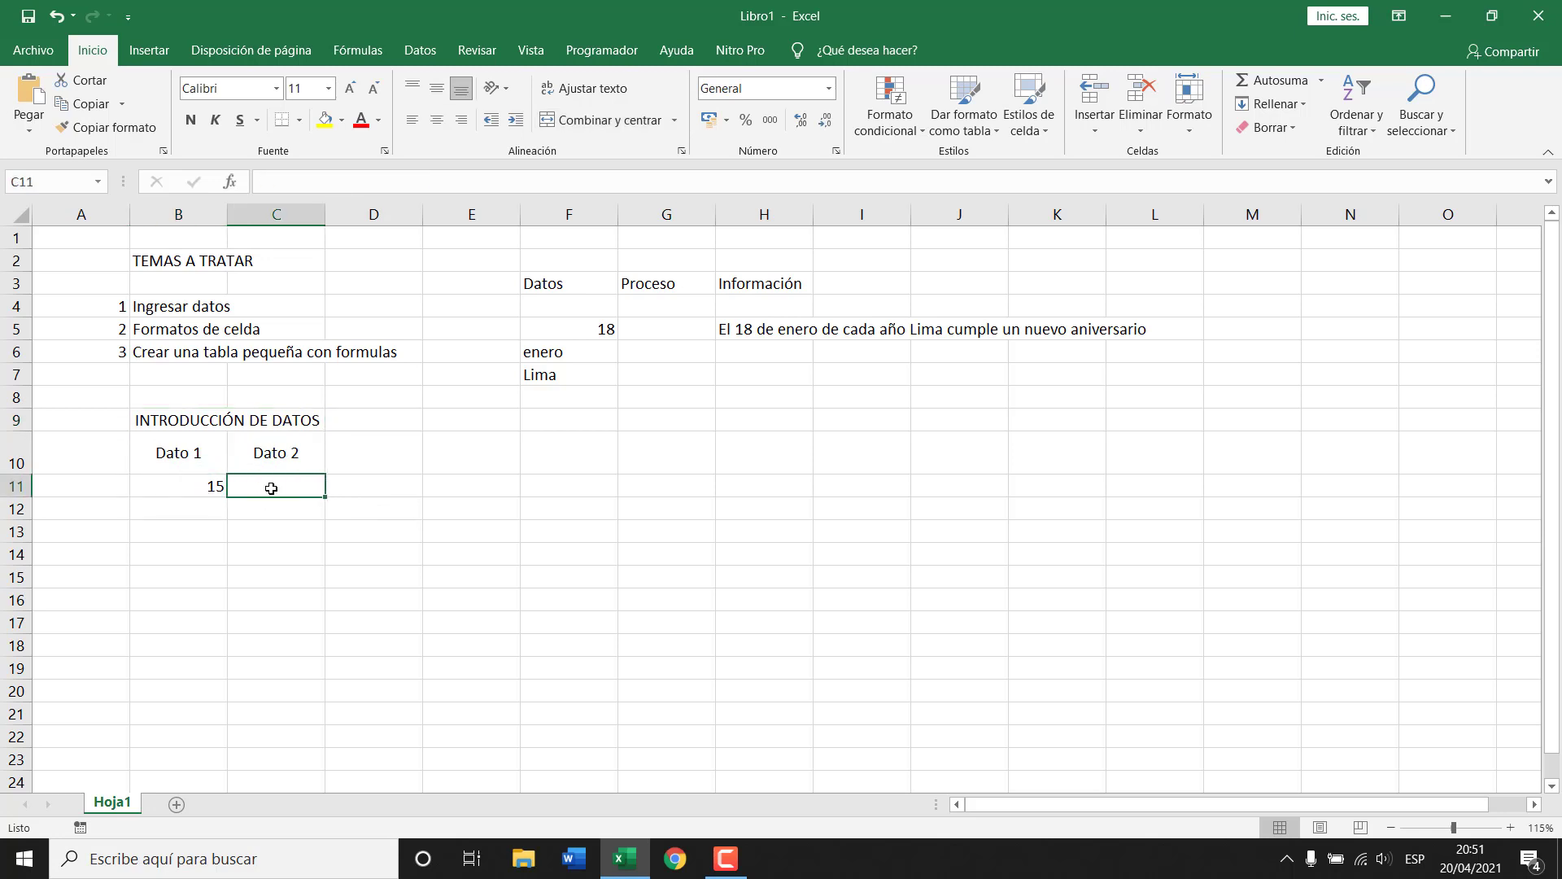
pyautogui.click(213, 420)
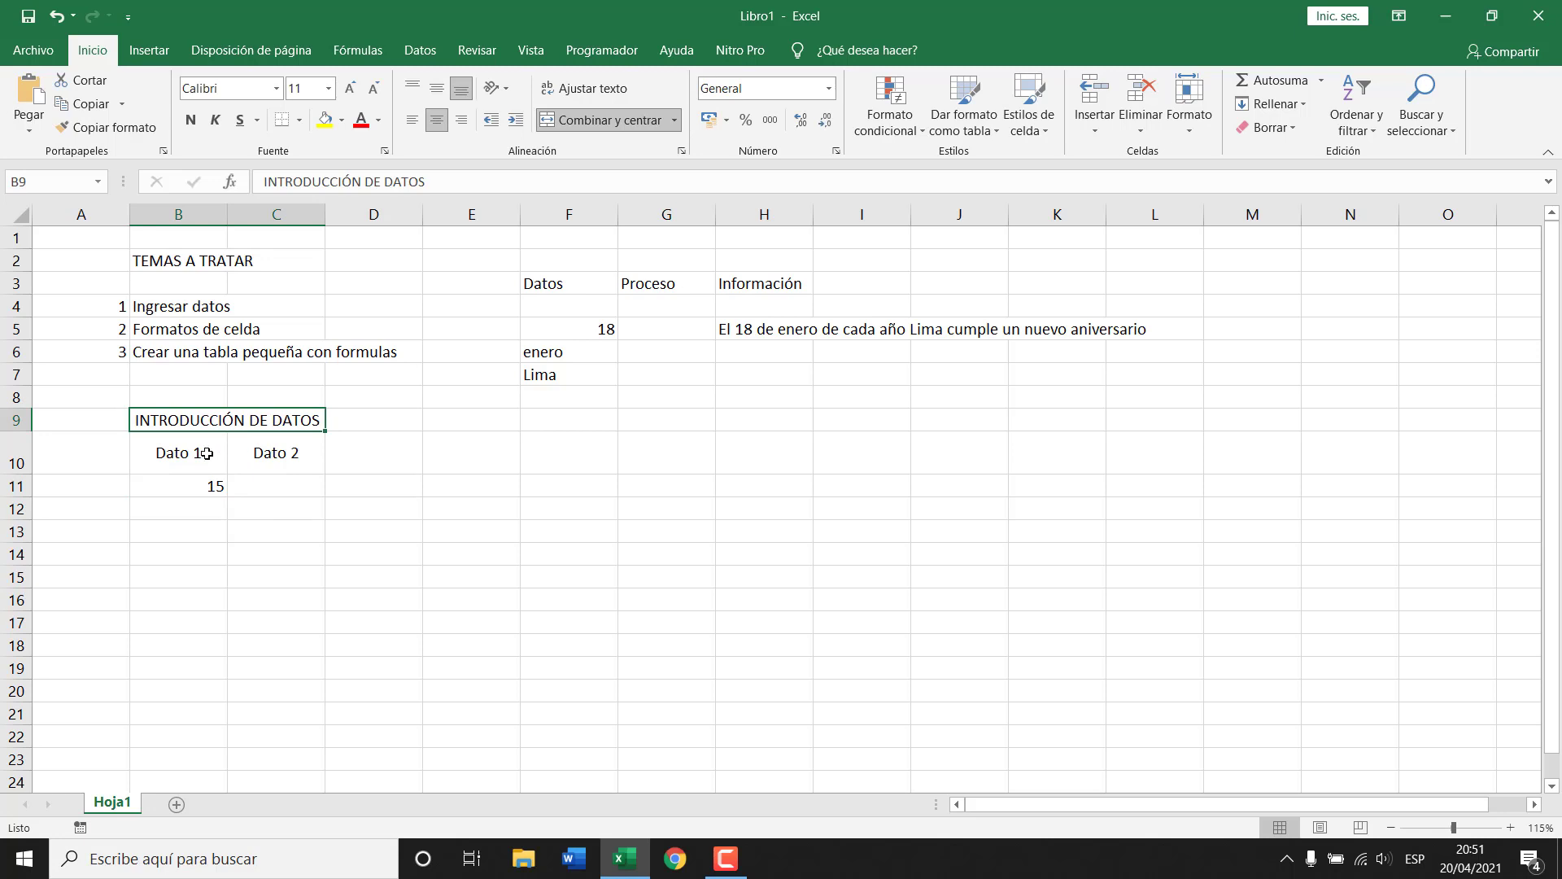
pyautogui.click(207, 453)
pyautogui.click(209, 486)
# - Center the contents of the range B9:C11 both vertically and horizontally
pyautogui.moveTo(213, 420); pyautogui.dragTo(291, 490)
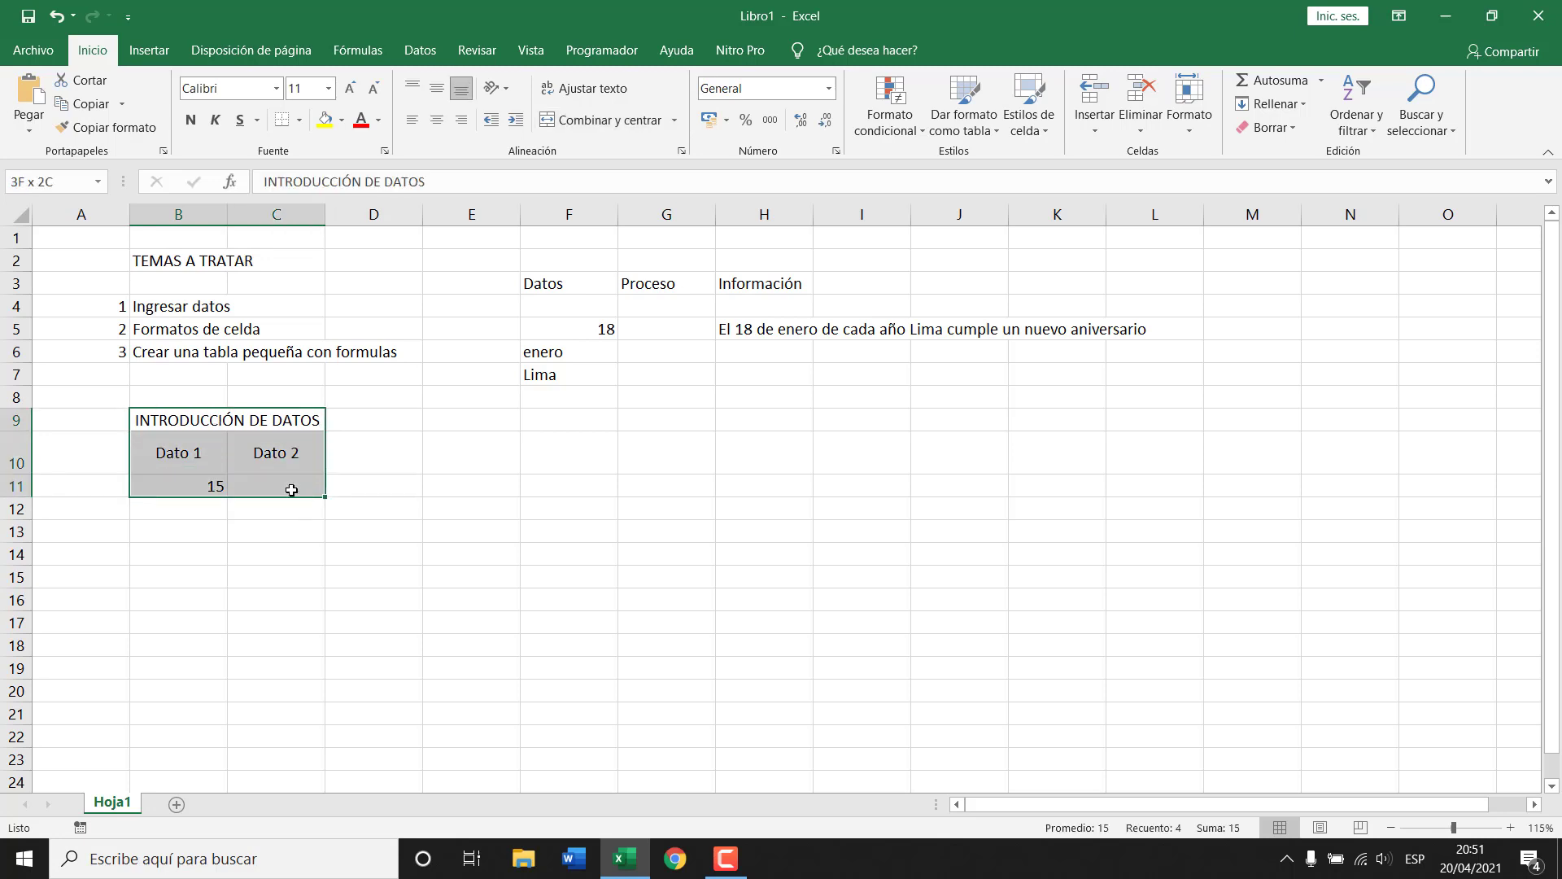
pyautogui.click(437, 95)
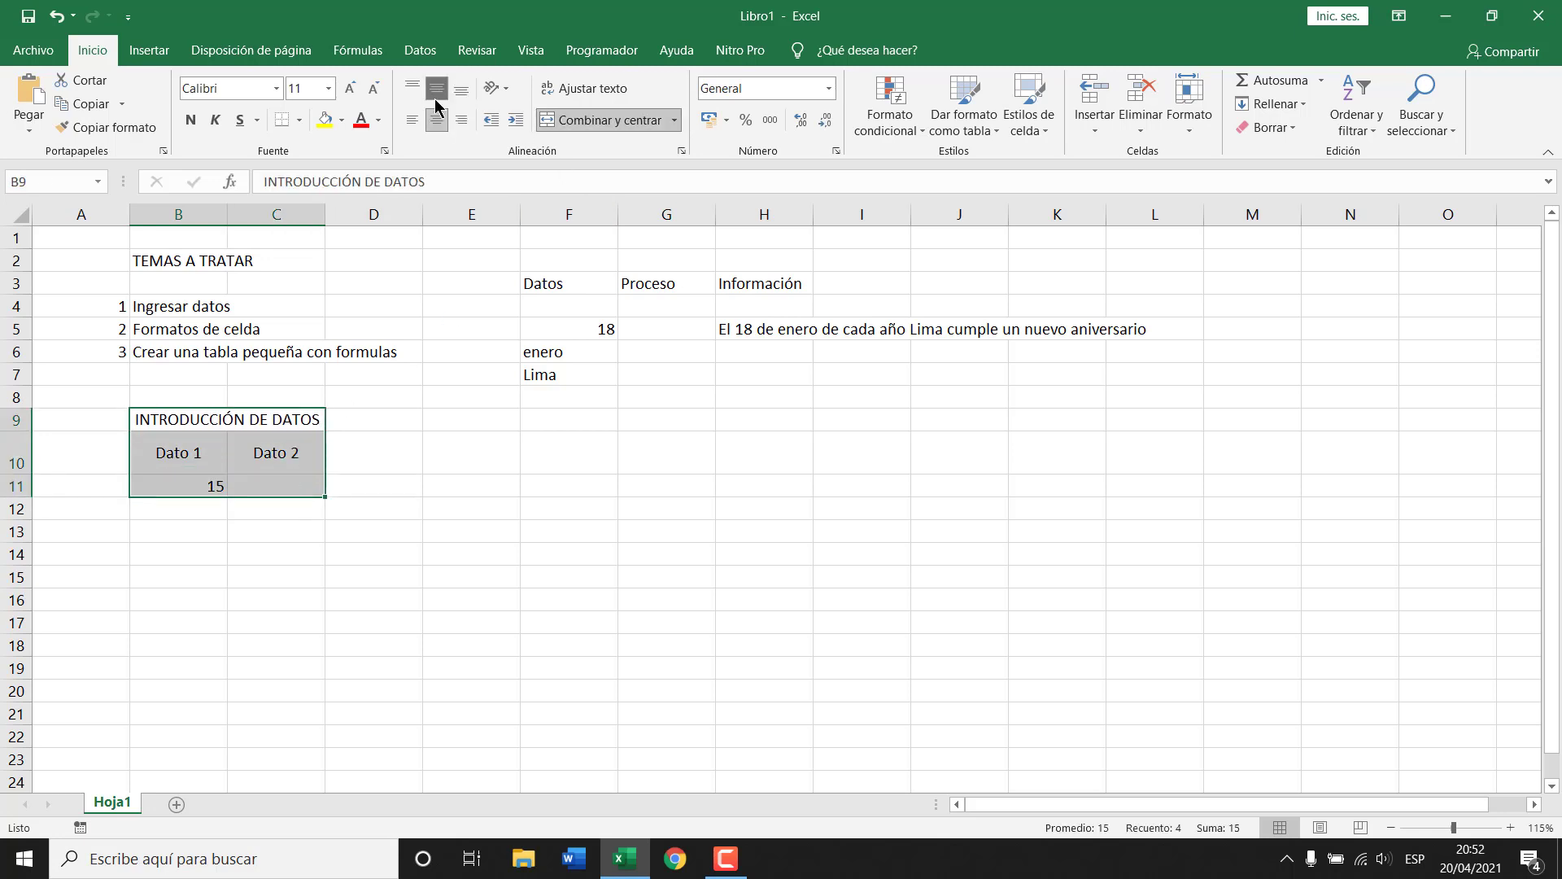
pyautogui.click(436, 119)
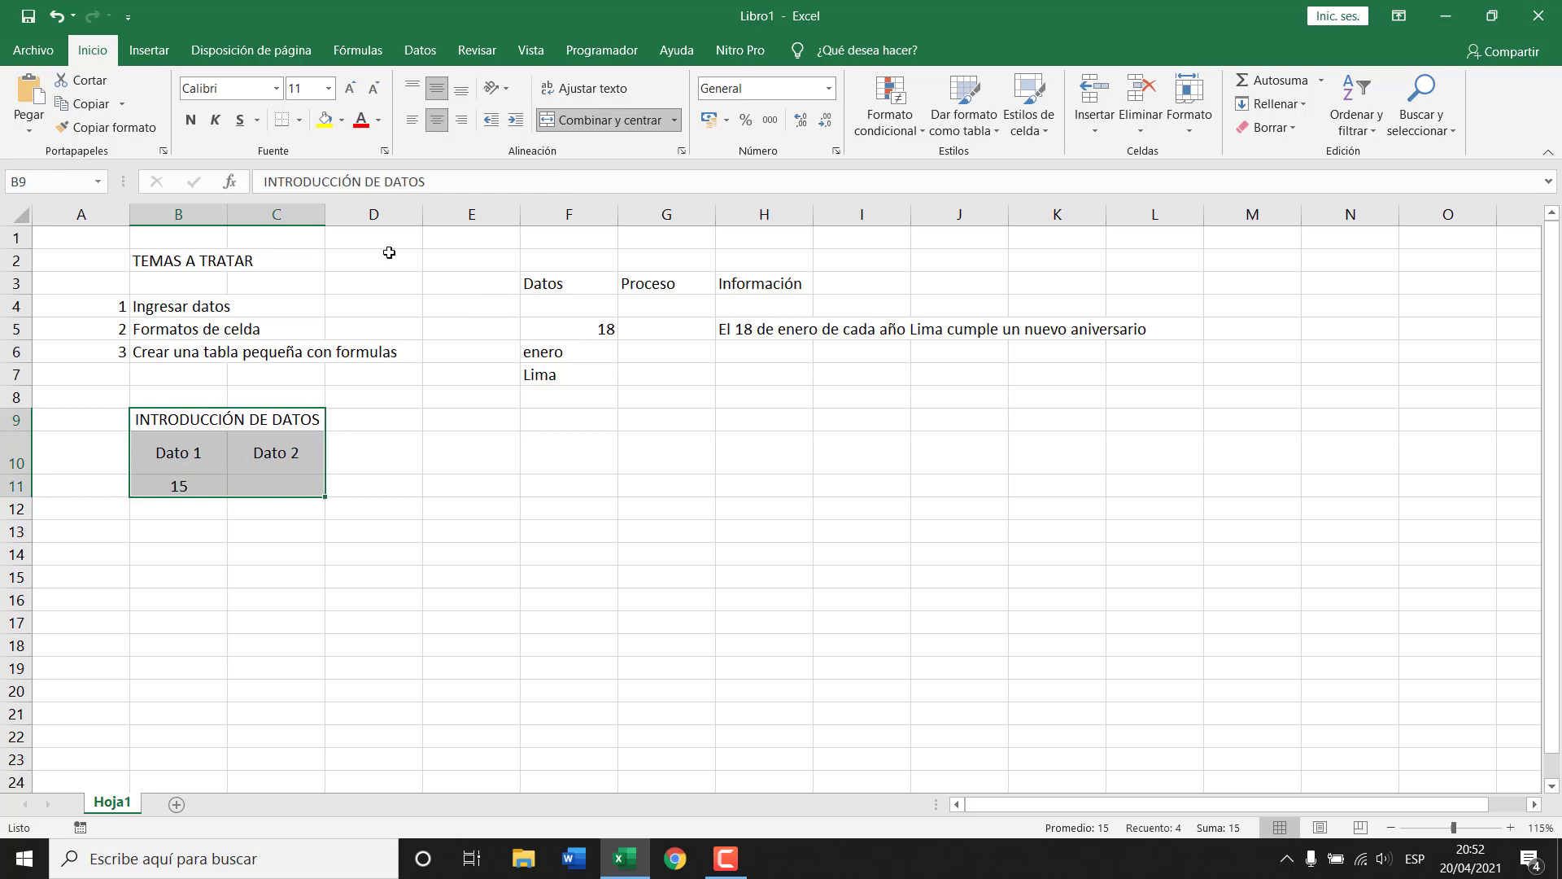
# - Enter the value 20 in cell C11 under Dato 2
pyautogui.click(279, 486)
pyautogui.write('20')
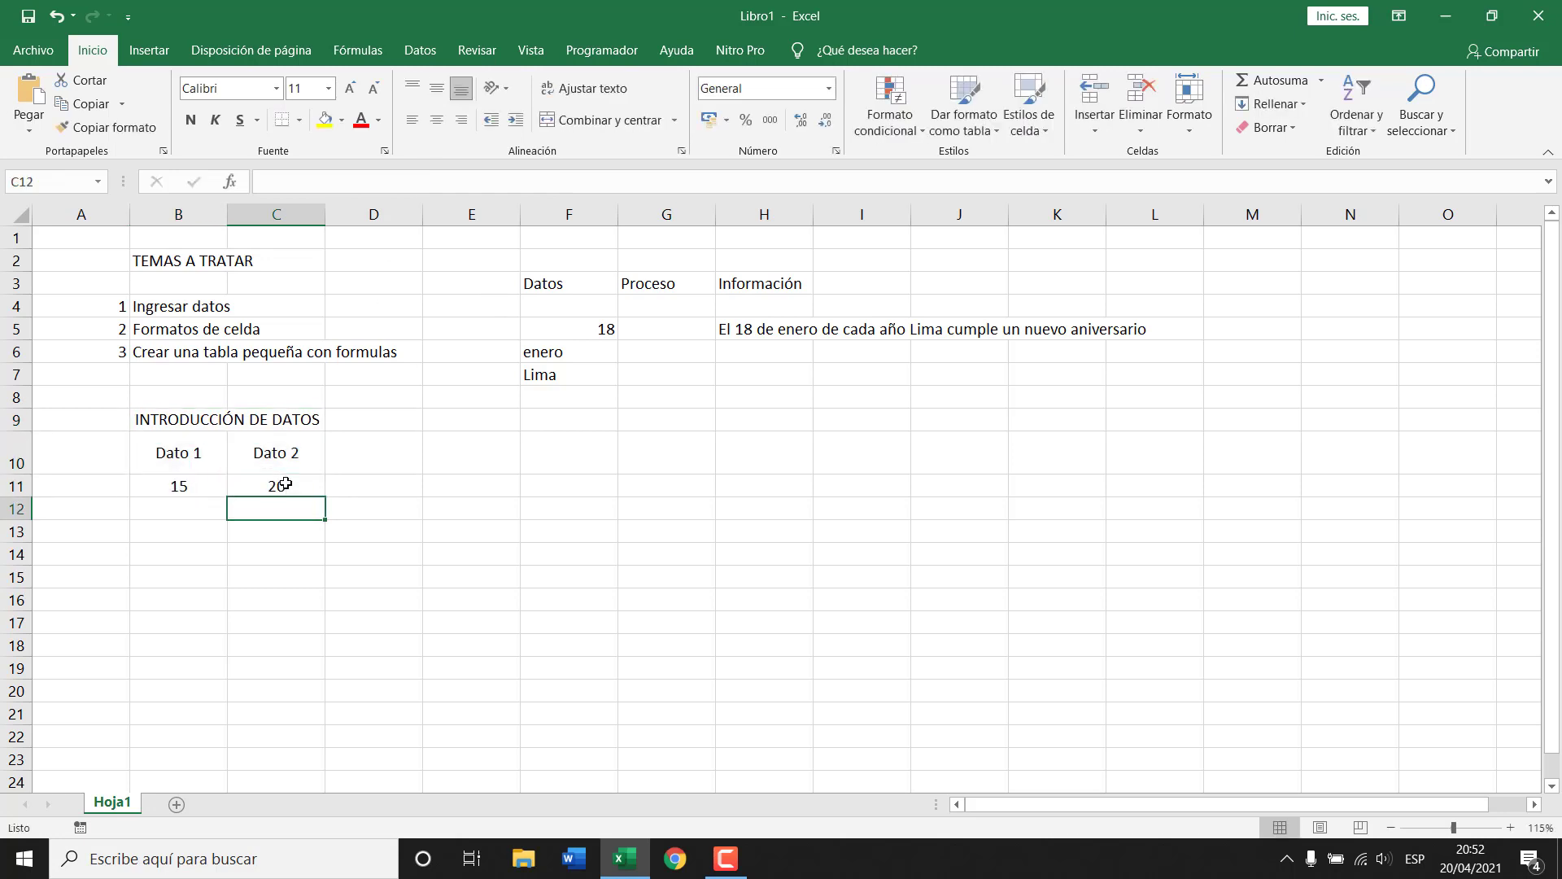
pyautogui.hotkey('ctrl', 'Return')
pyautogui.click(337, 512)
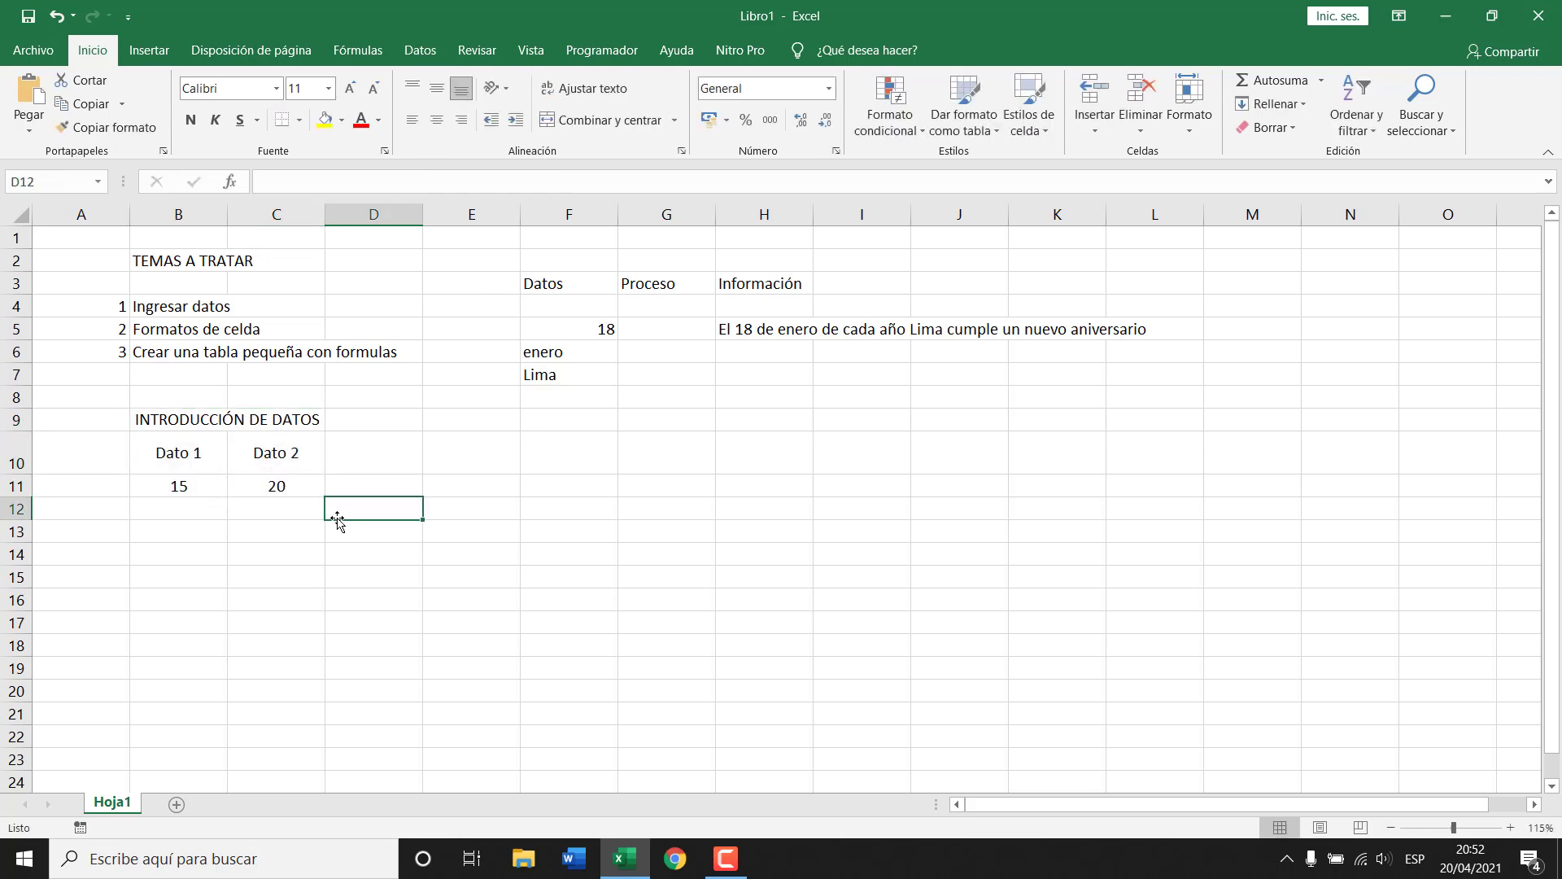
pyautogui.click(279, 487)
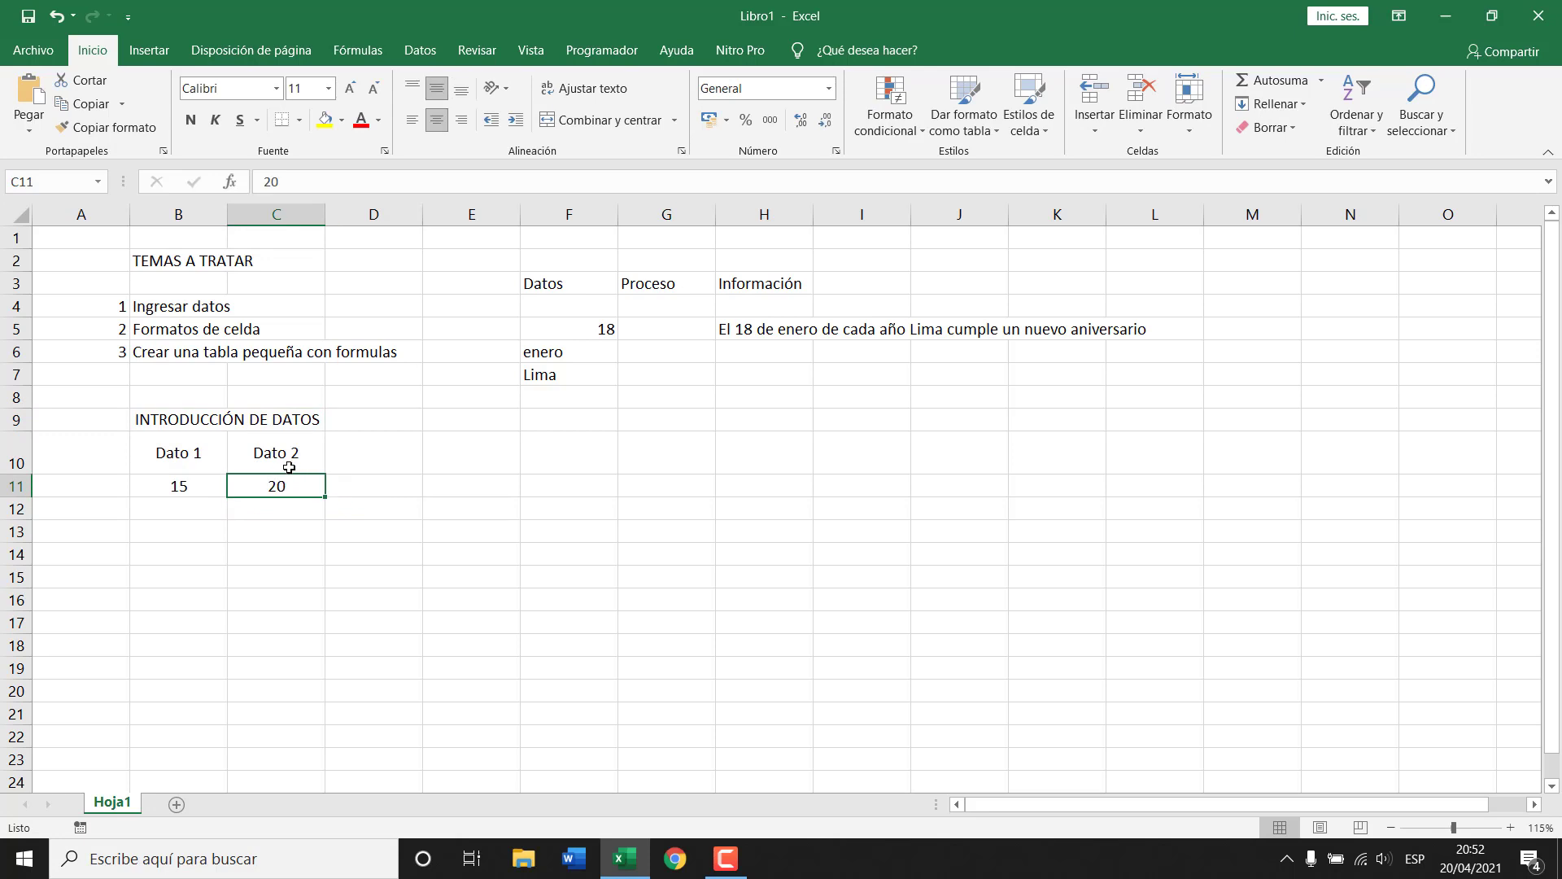
pyautogui.click(278, 447)
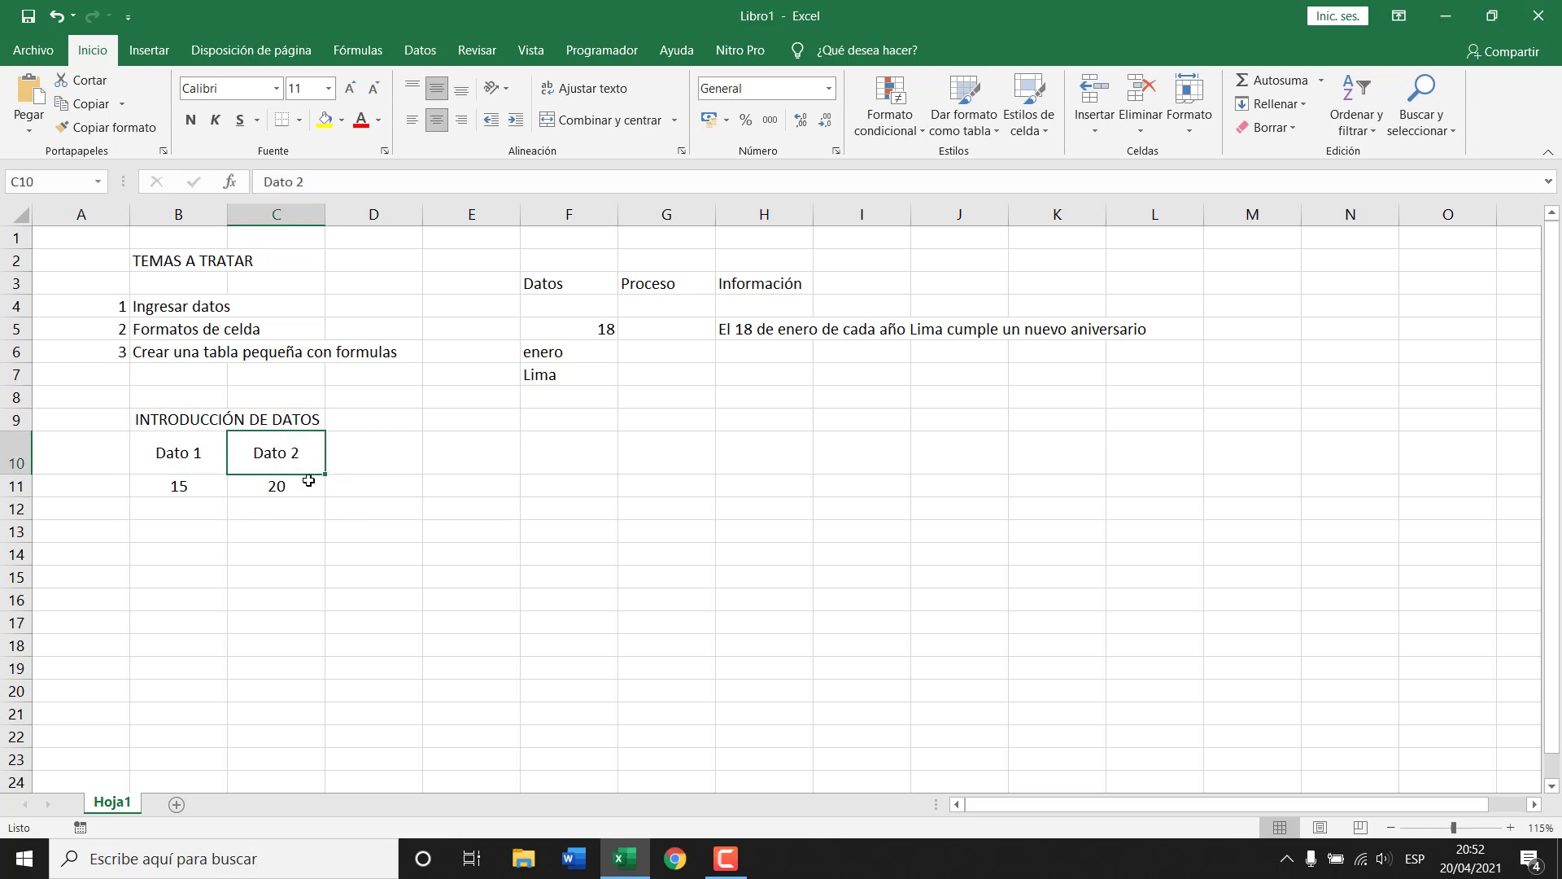
# - Apply all borders (Todos los bordes) to the small table in B9:C11
pyautogui.moveTo(203, 423); pyautogui.dragTo(218, 484)
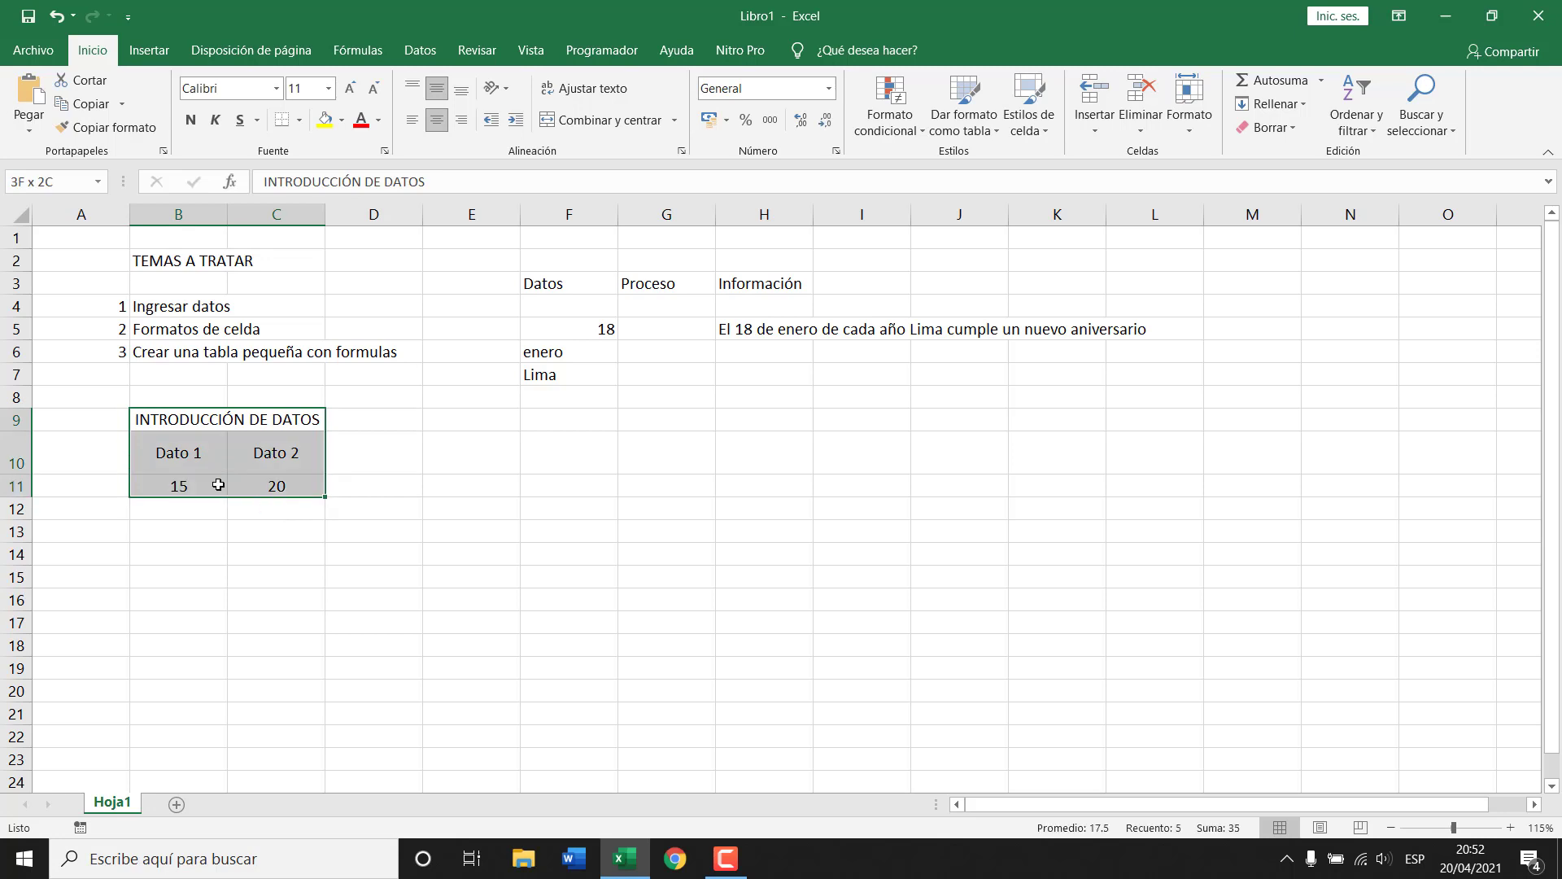
pyautogui.click(299, 118)
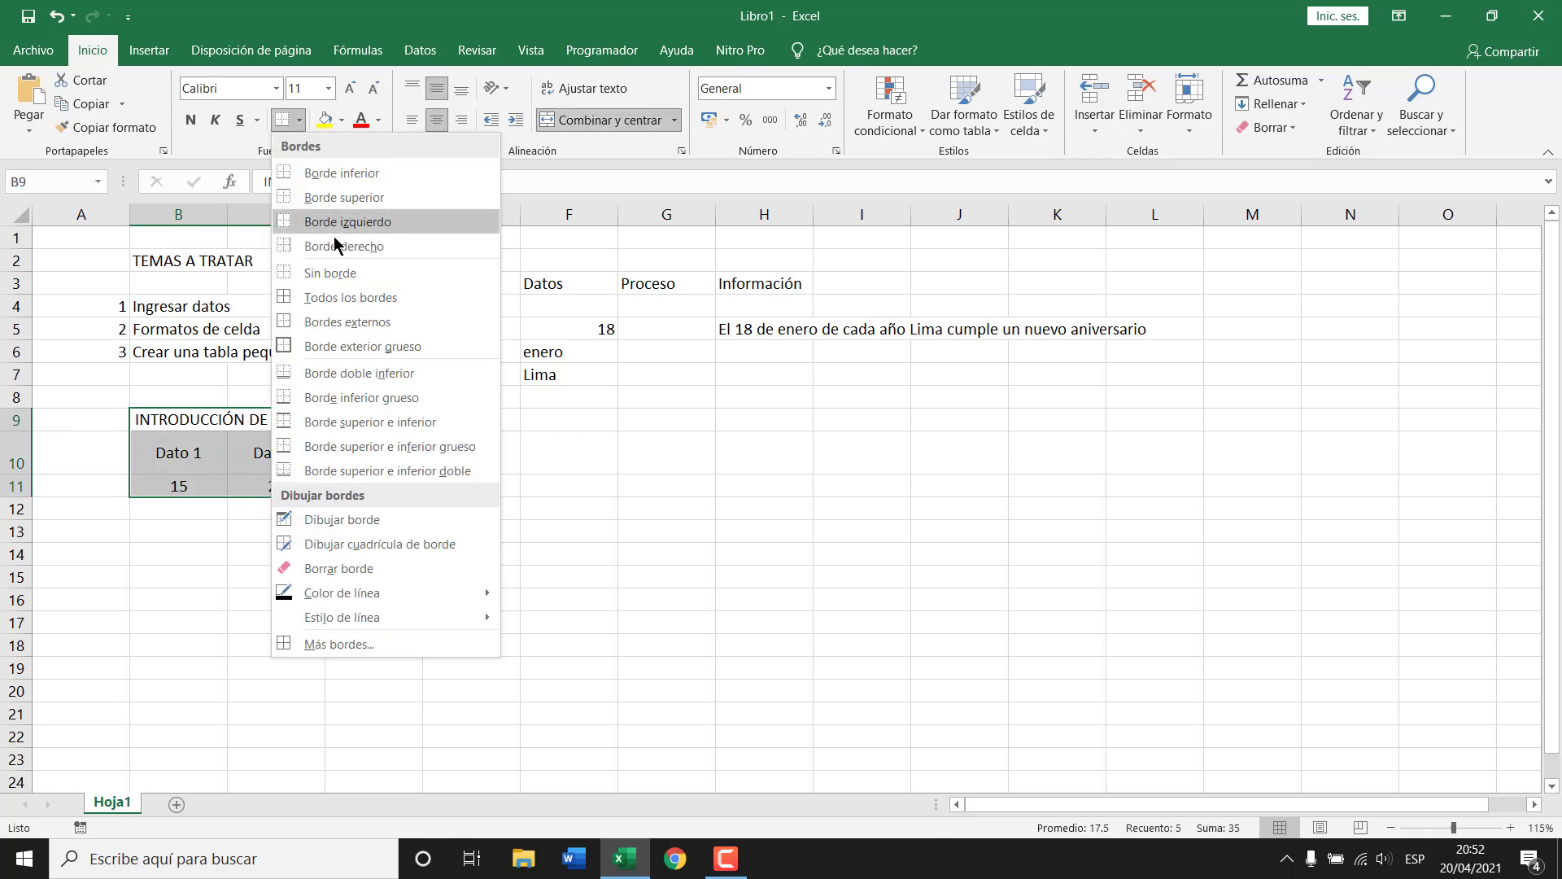
pyautogui.click(351, 297)
pyautogui.click(260, 488)
pyautogui.click(254, 569)
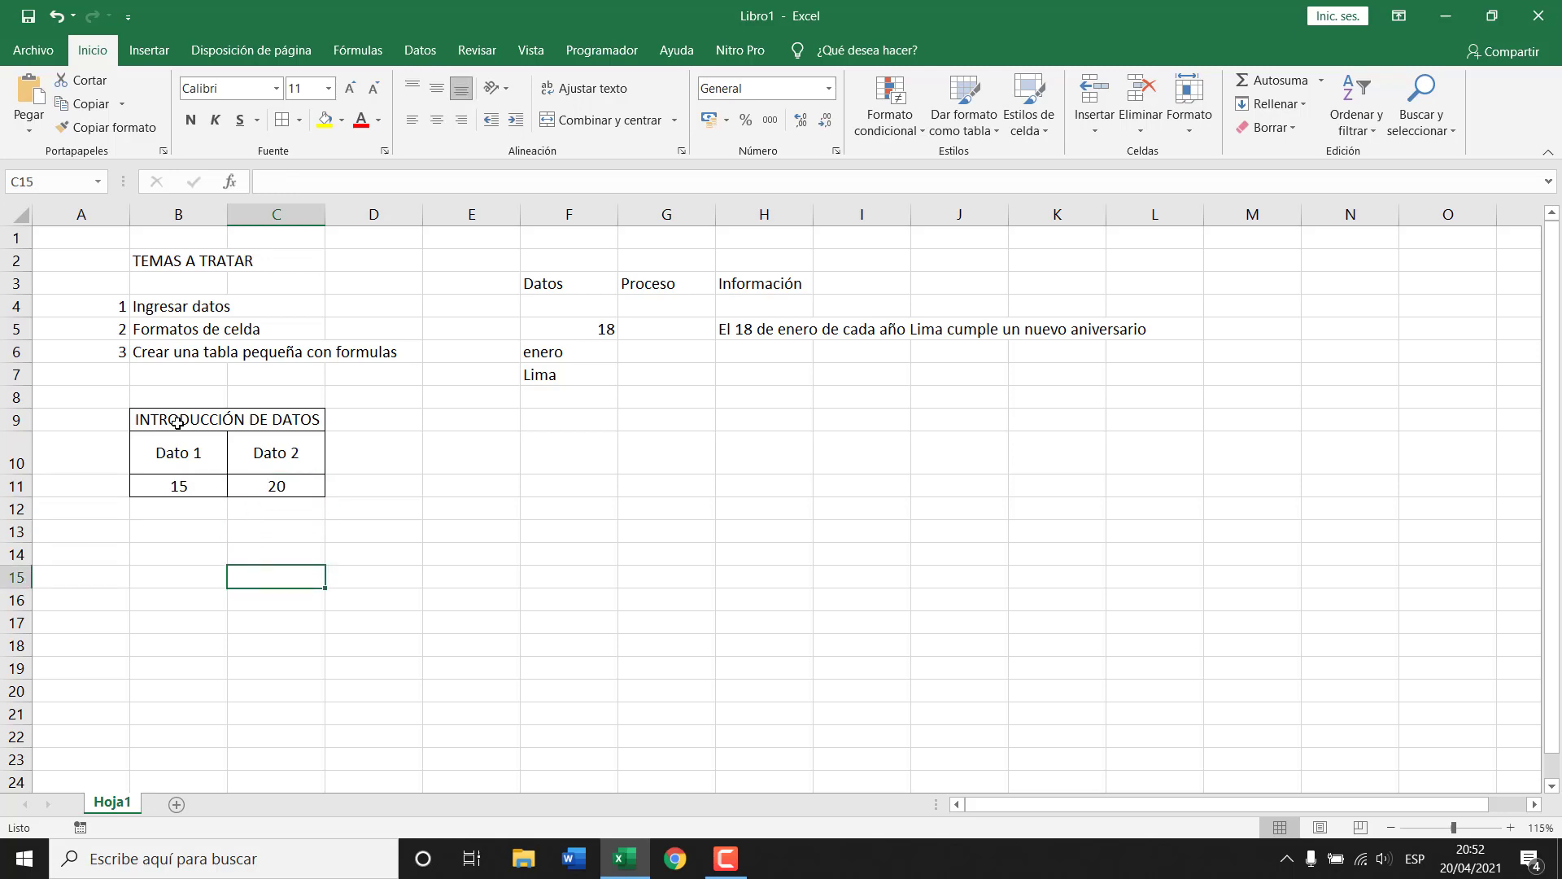
pyautogui.moveTo(177, 423); pyautogui.dragTo(260, 485)
pyautogui.click(247, 471)
pyautogui.click(281, 483)
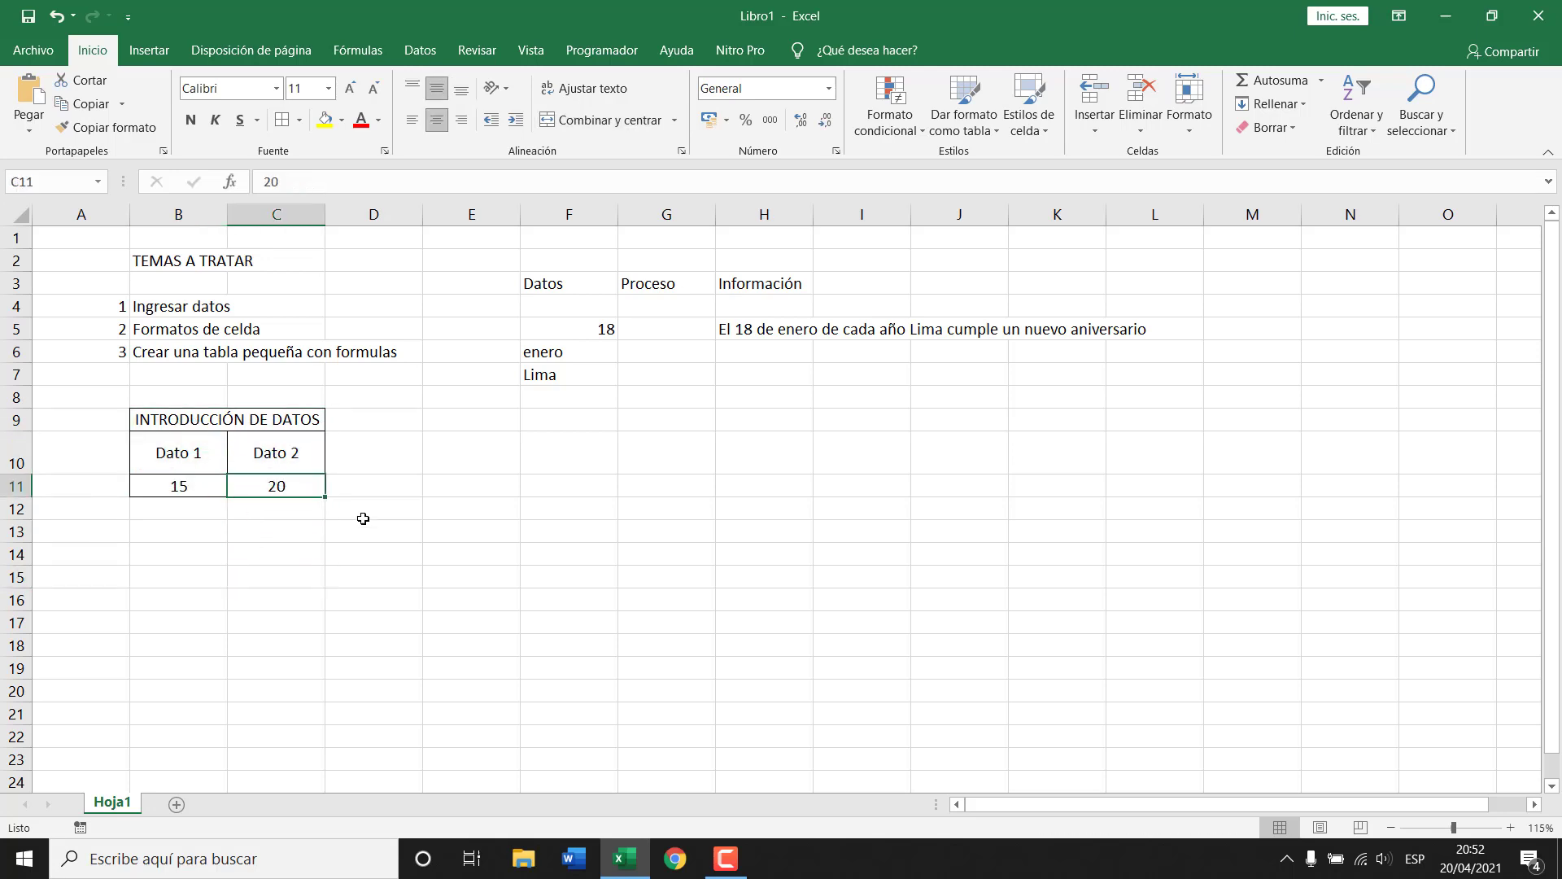
pyautogui.click(247, 422)
pyautogui.click(269, 447)
pyautogui.click(267, 488)
pyautogui.click(200, 525)
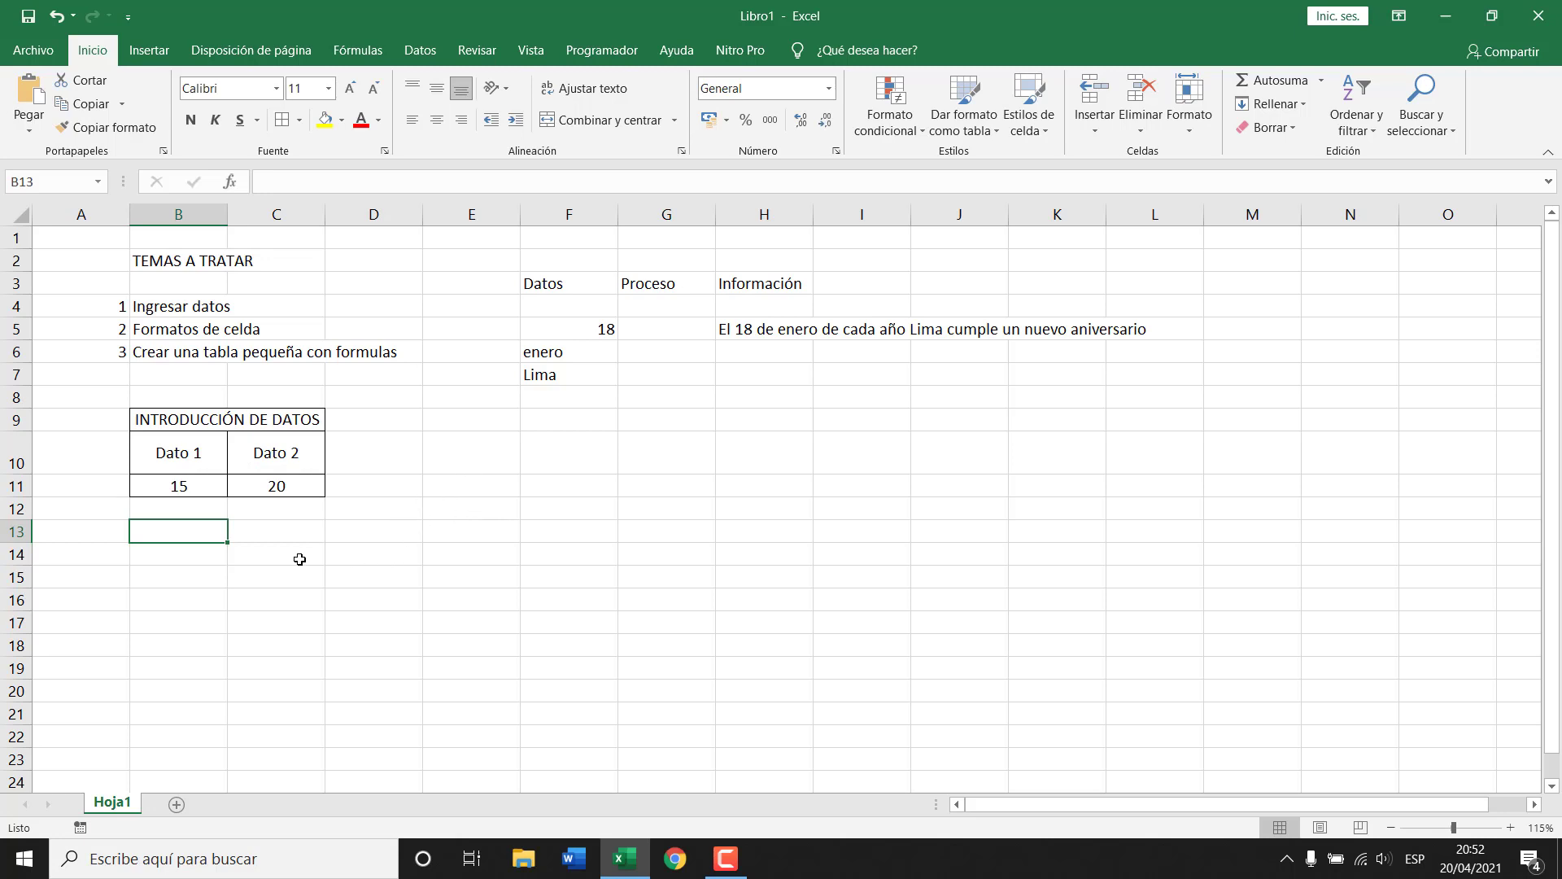
# - Enter the heading Sueldo in cell D10 and center it horizontally and vertically
pyautogui.click(212, 552)
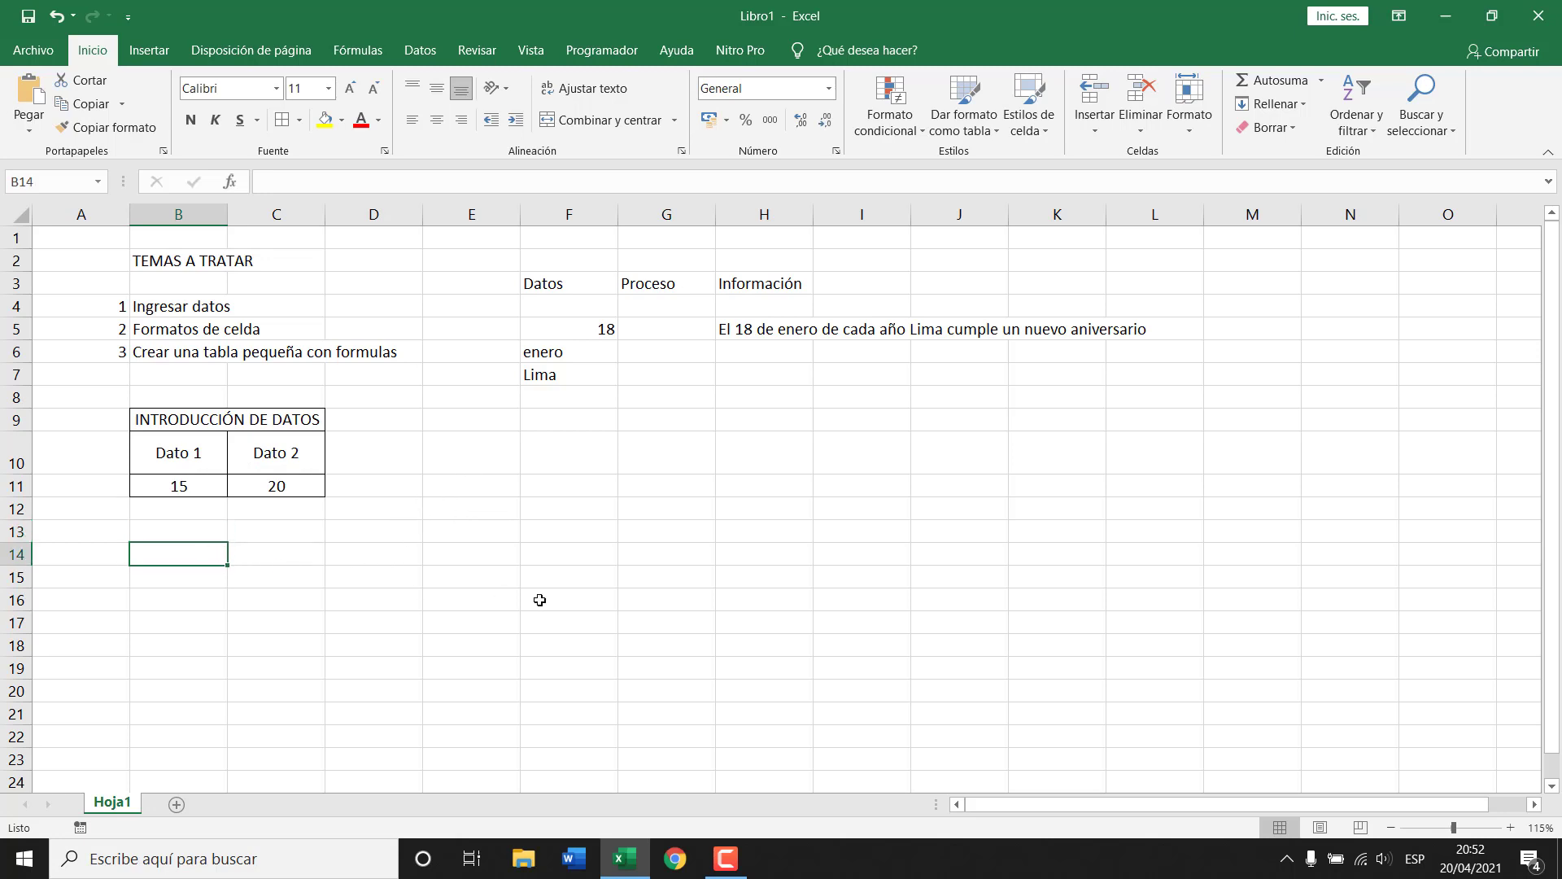
pyautogui.click(394, 468)
pyautogui.write('Sueldo')
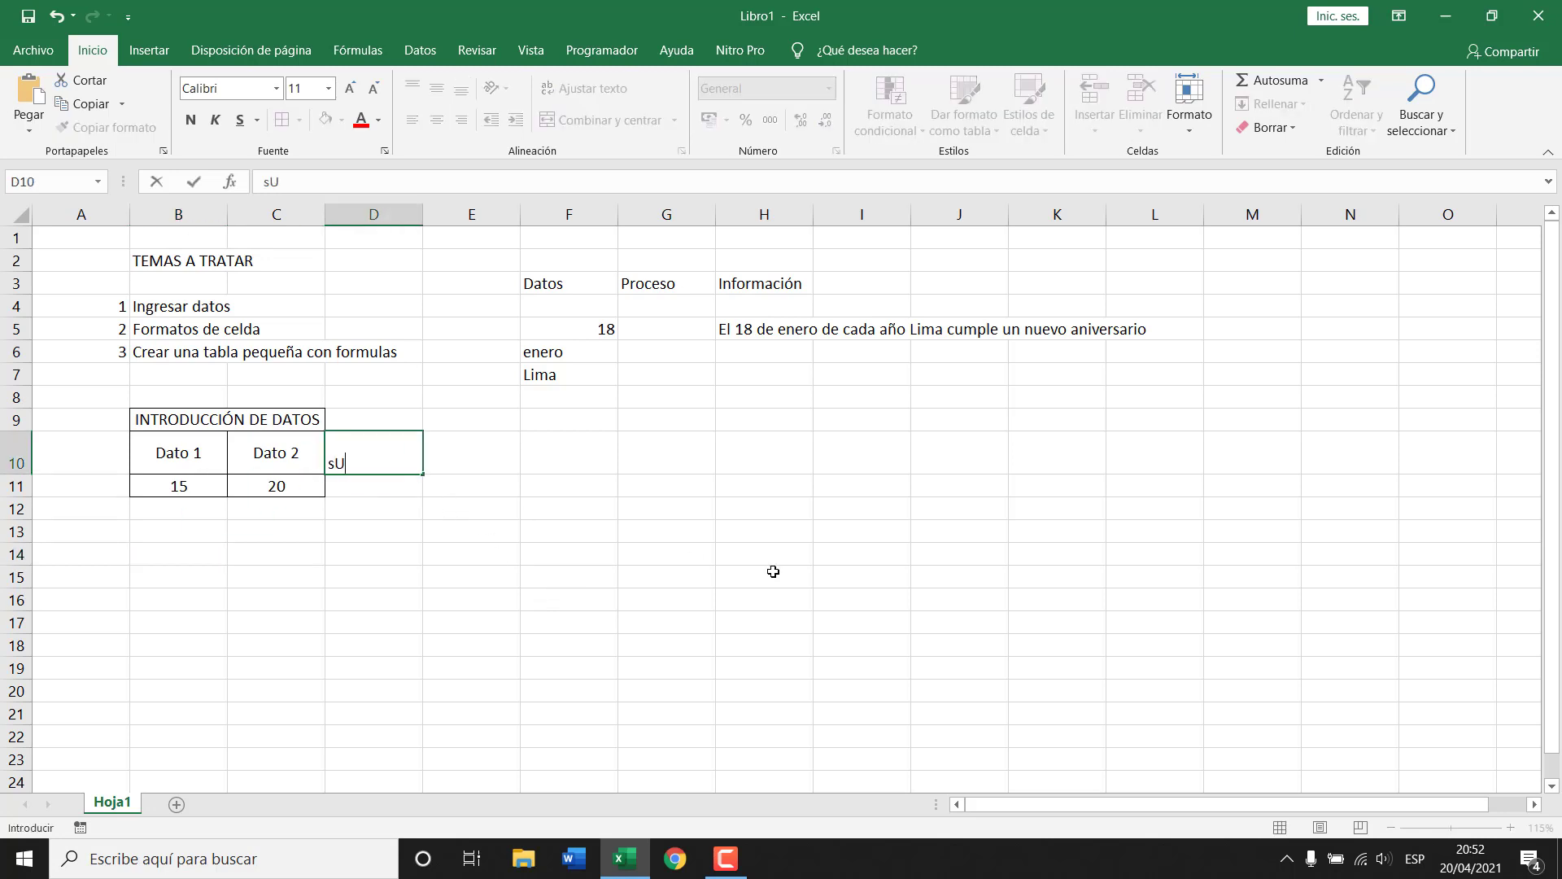
pyautogui.press('Return')
pyautogui.press('Up')
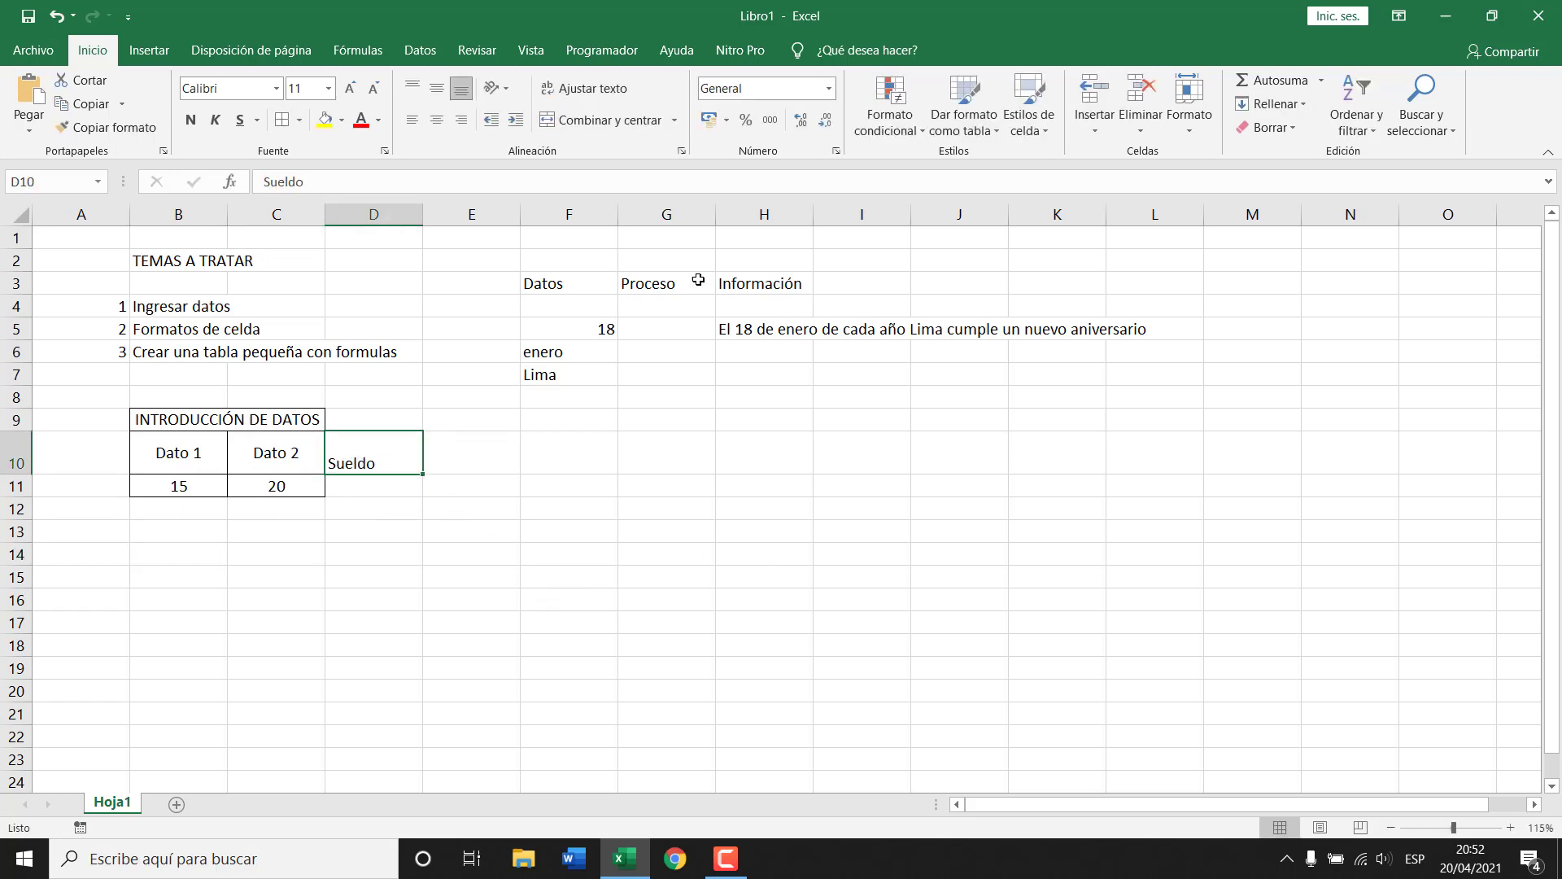
pyautogui.click(439, 121)
pyautogui.click(441, 87)
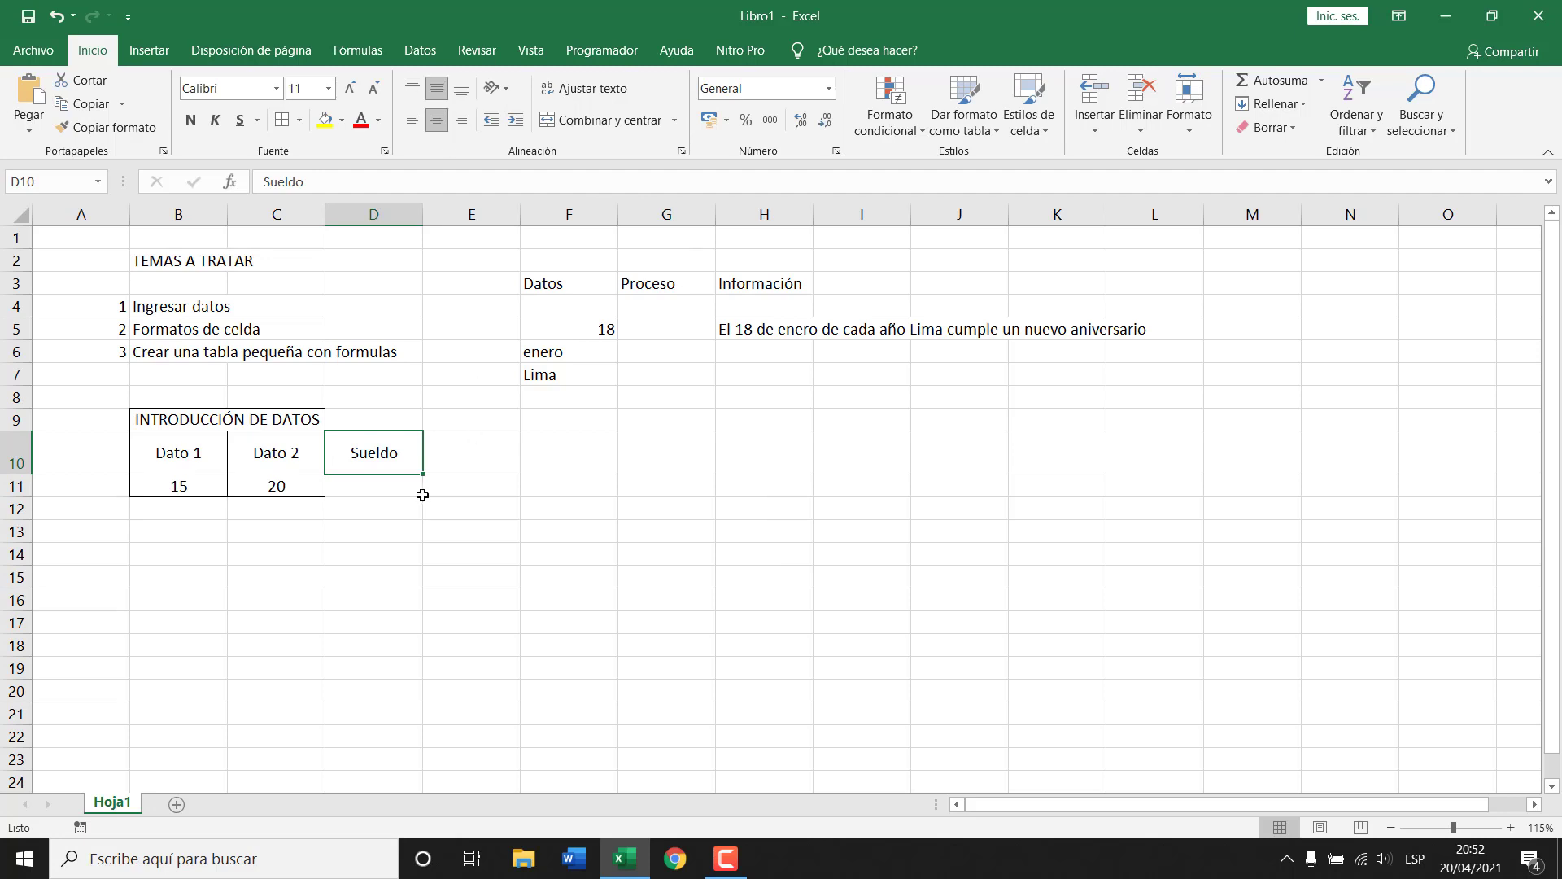
# - Enter the value 1500 in cell D11 under Sueldo
pyautogui.click(374, 491)
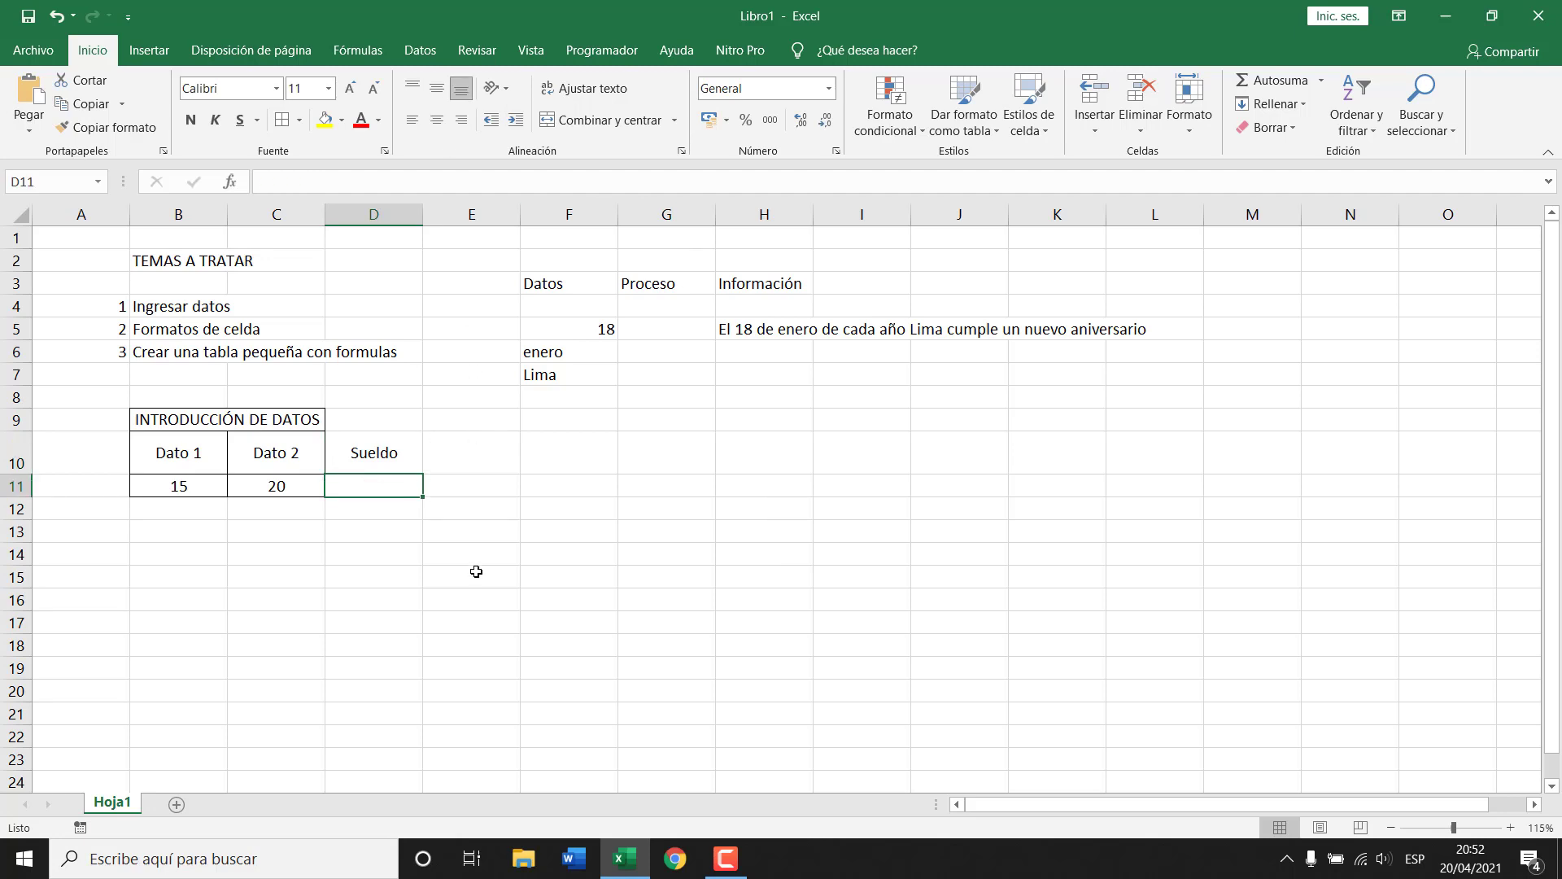
pyautogui.write('1500')
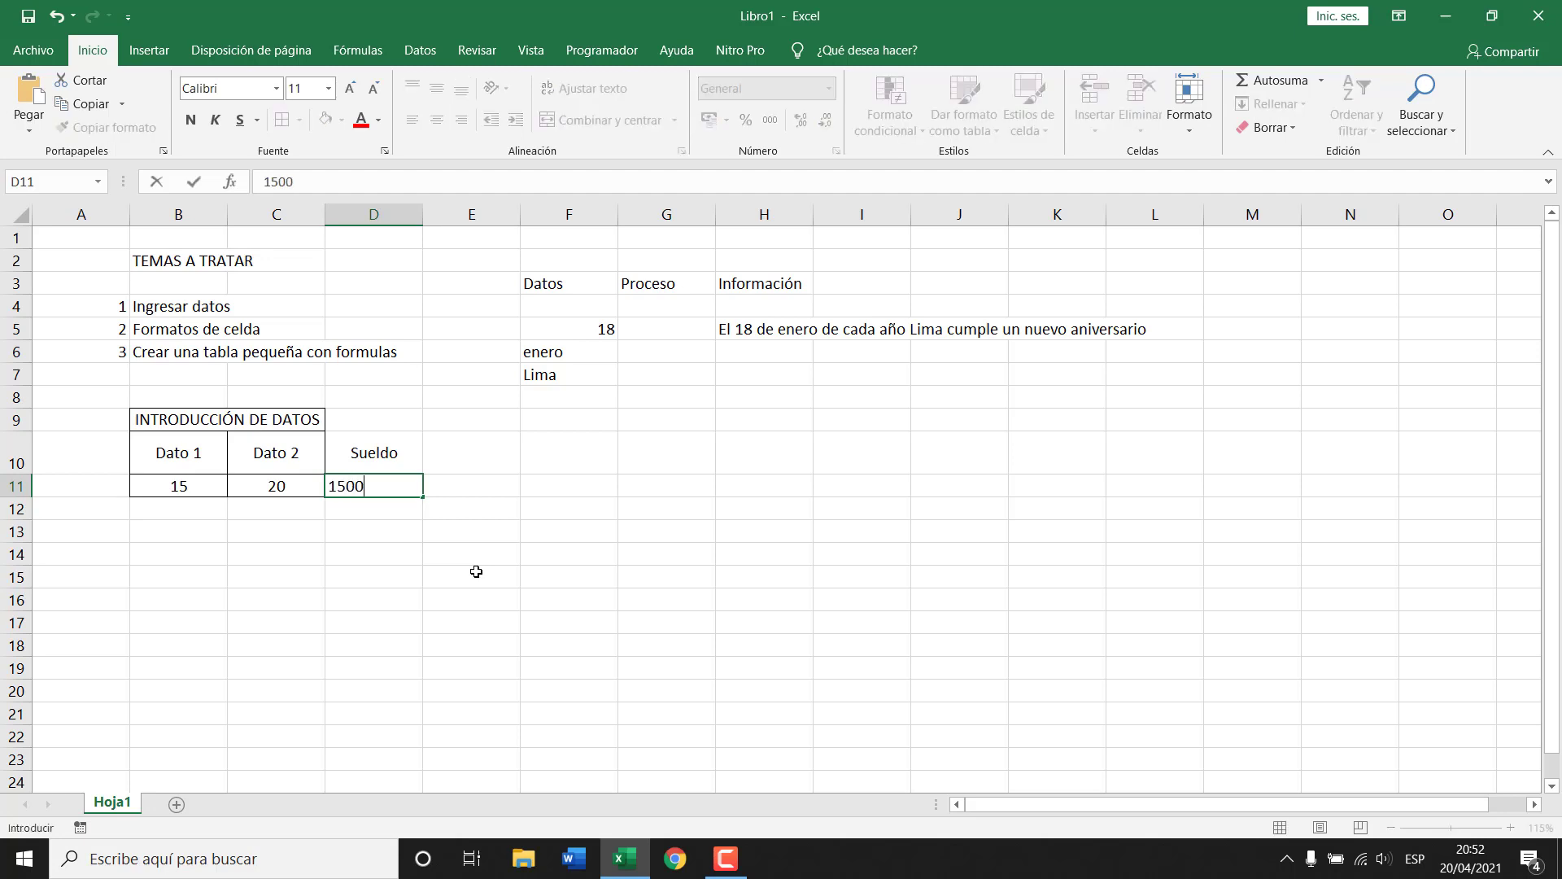
pyautogui.press('Return')
pyautogui.press('Up')
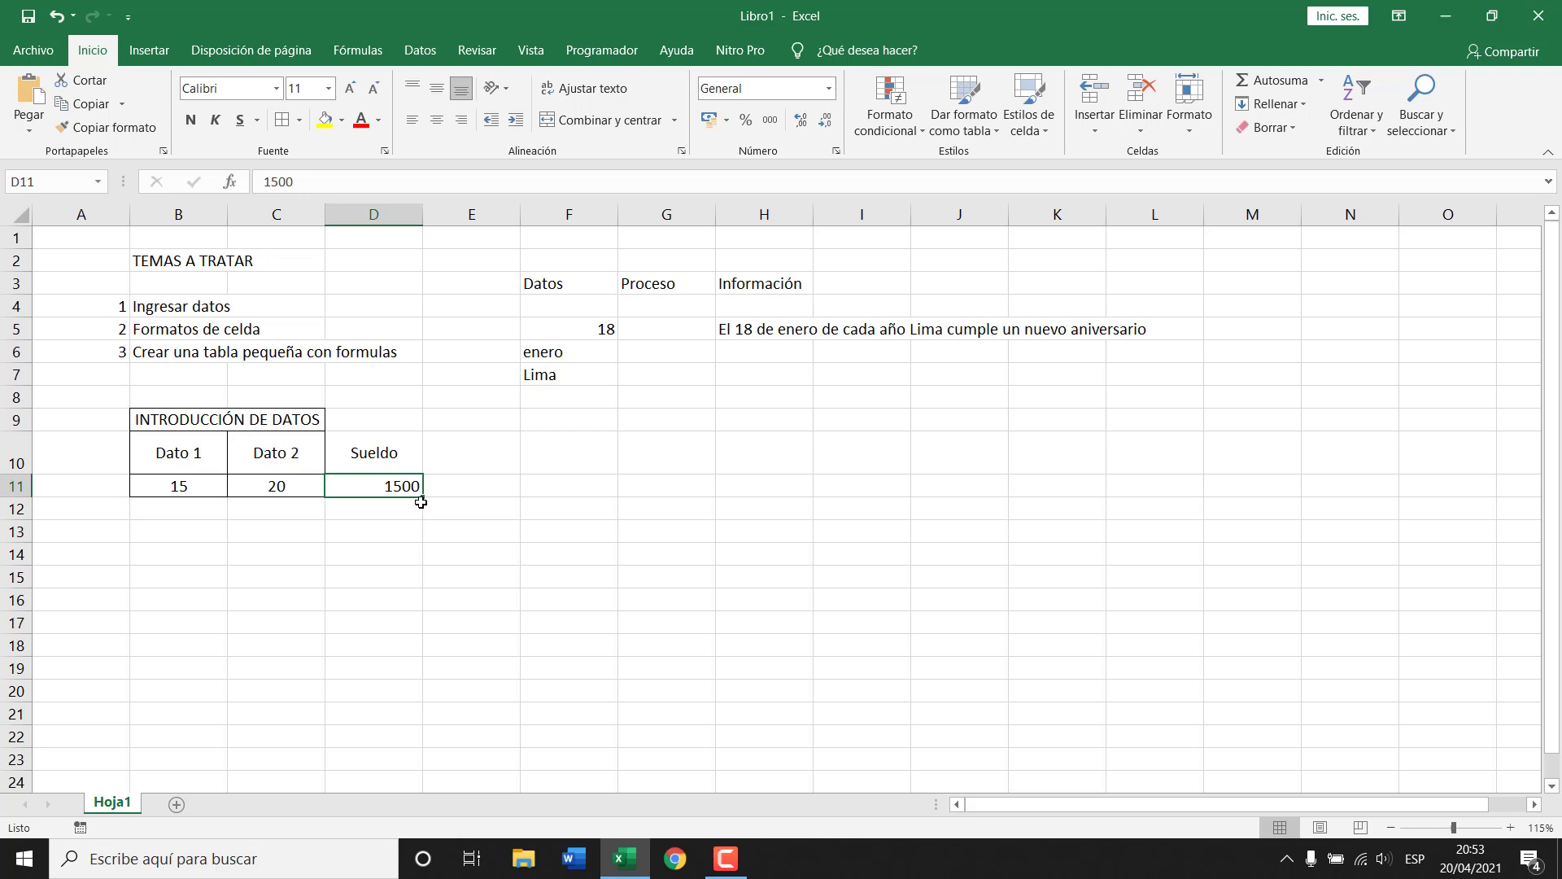
pyautogui.rightClick(378, 488)
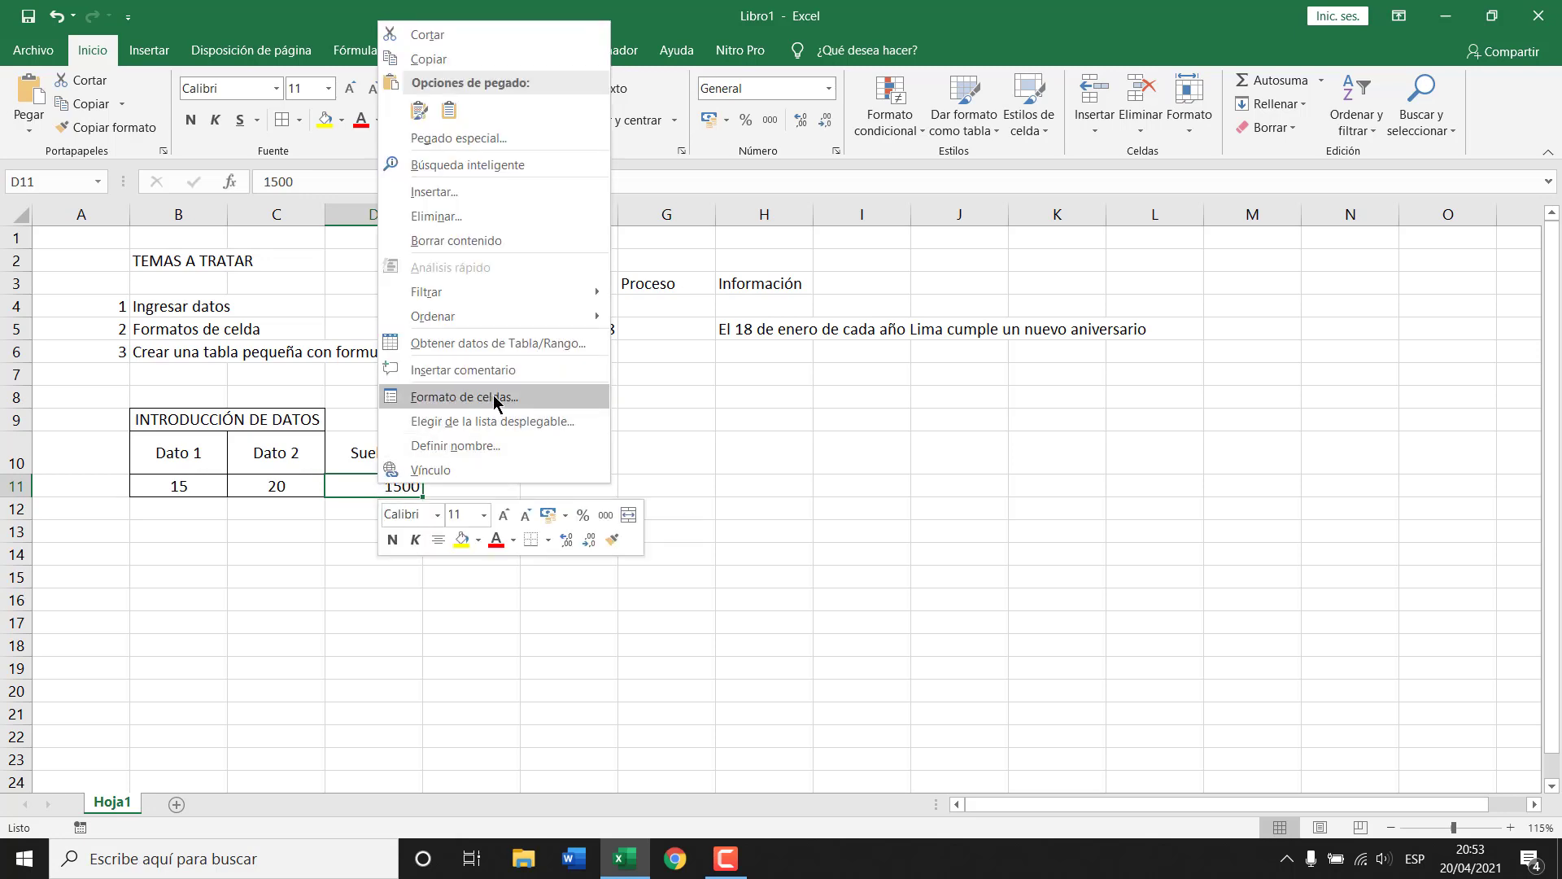
pyautogui.press('Escape')
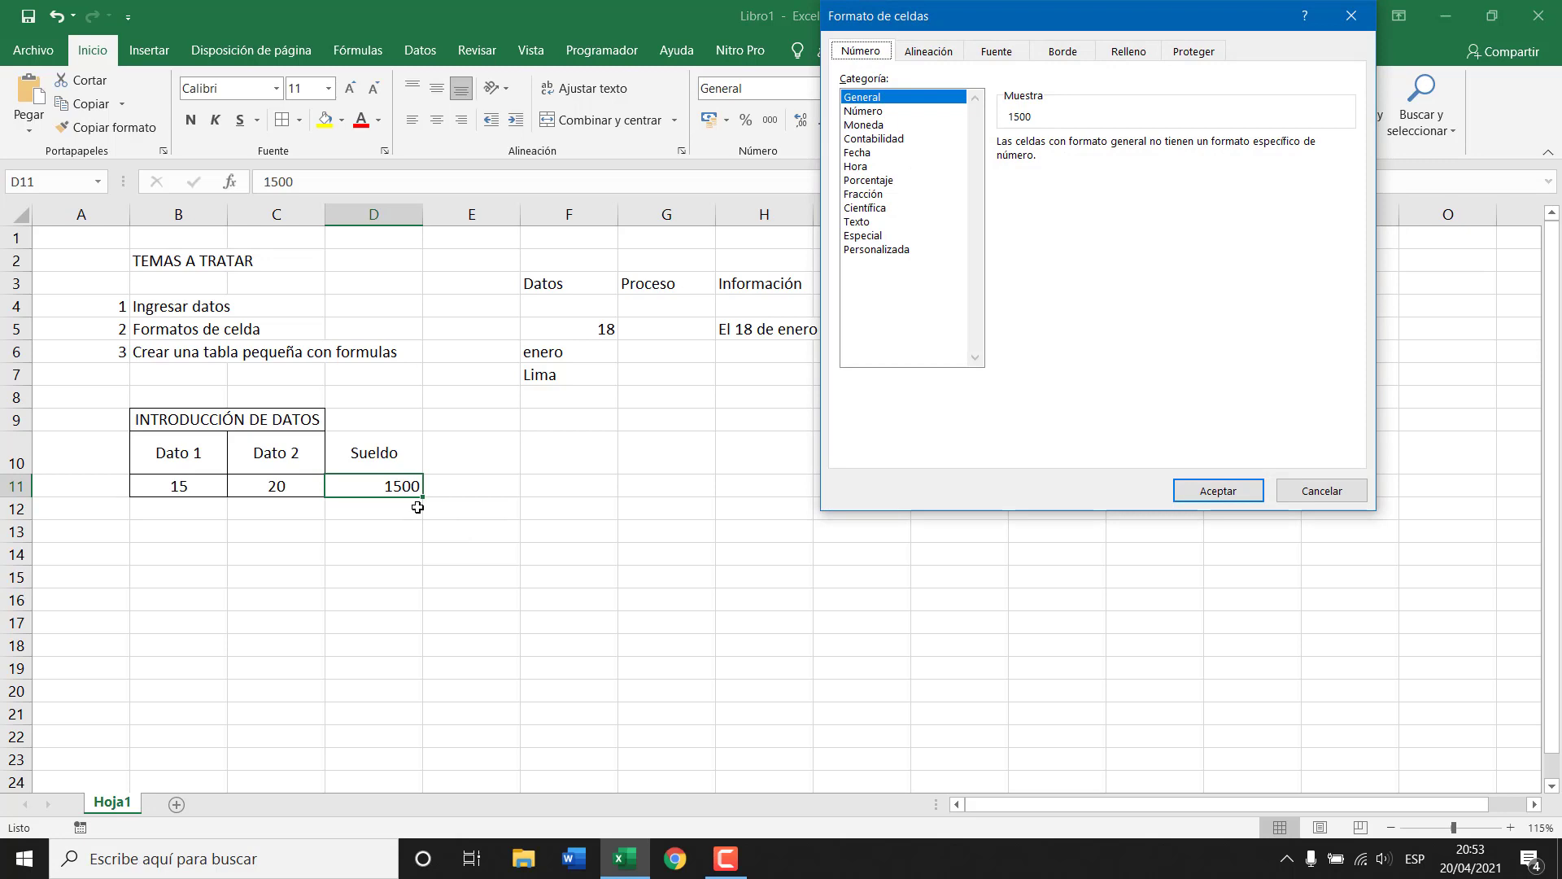
pyautogui.moveTo(959, 13); pyautogui.dragTo(642, 173)
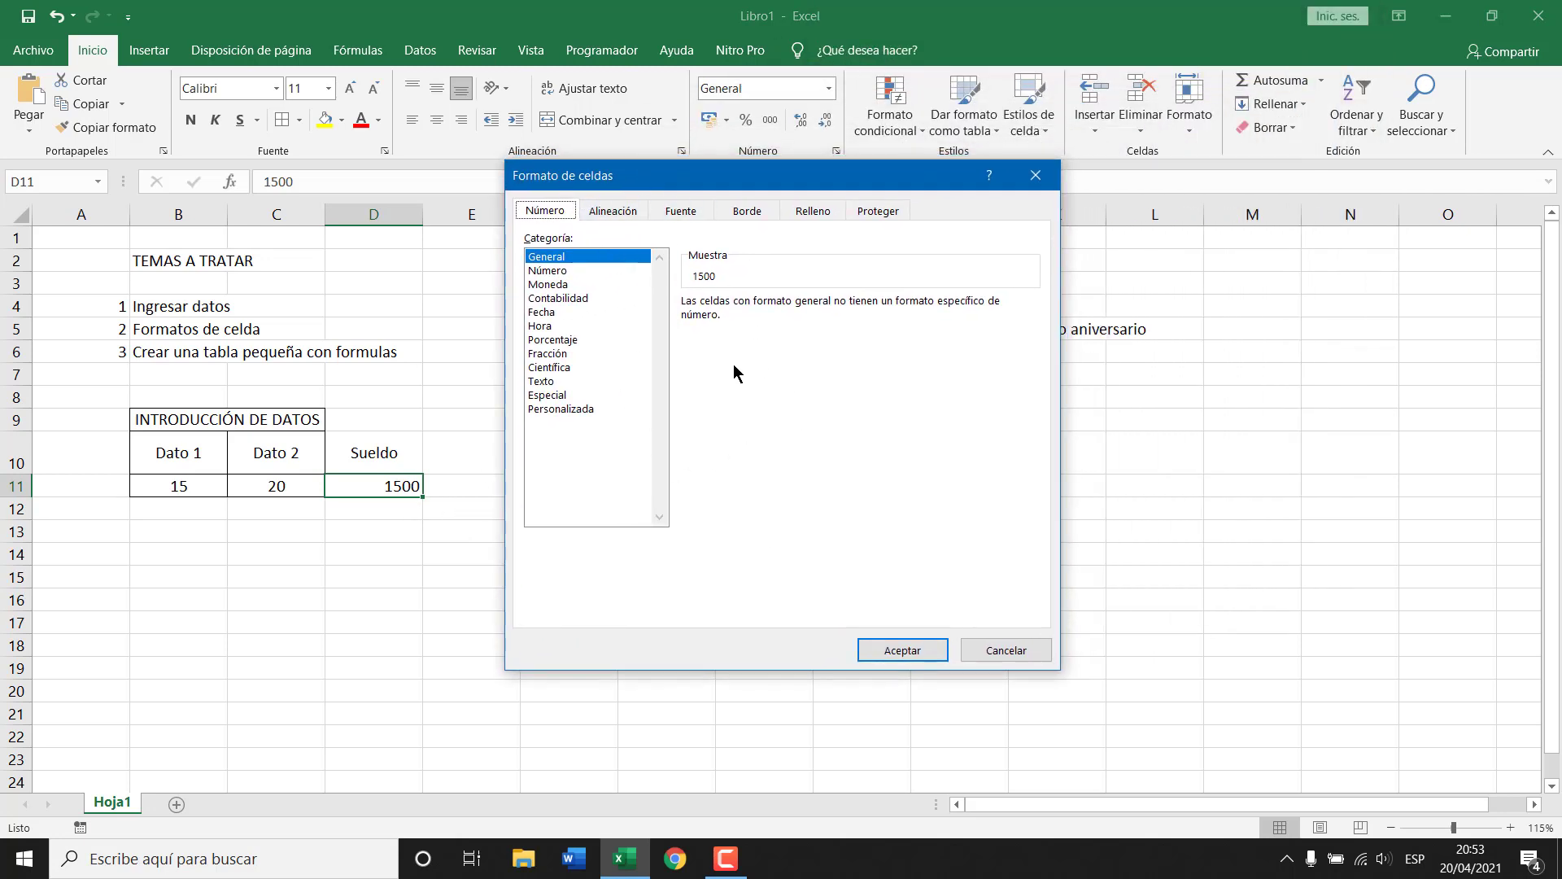
pyautogui.click(1005, 650)
# - Open the Formato de celdas dialog for cell D11 and place it clear of the small table
pyautogui.rightClick(379, 492)
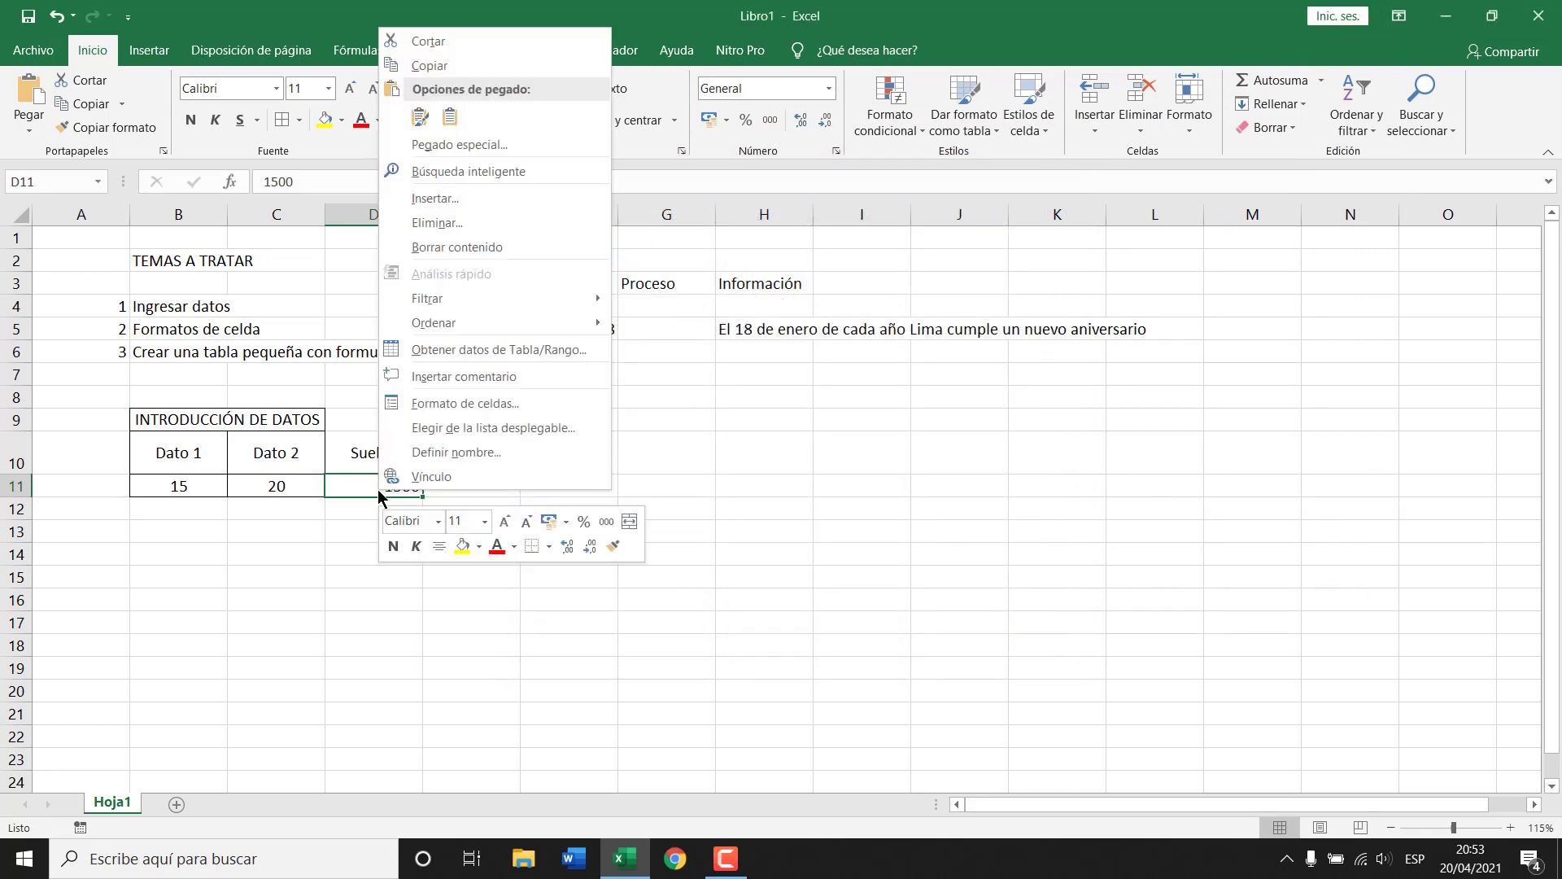
pyautogui.click(443, 403)
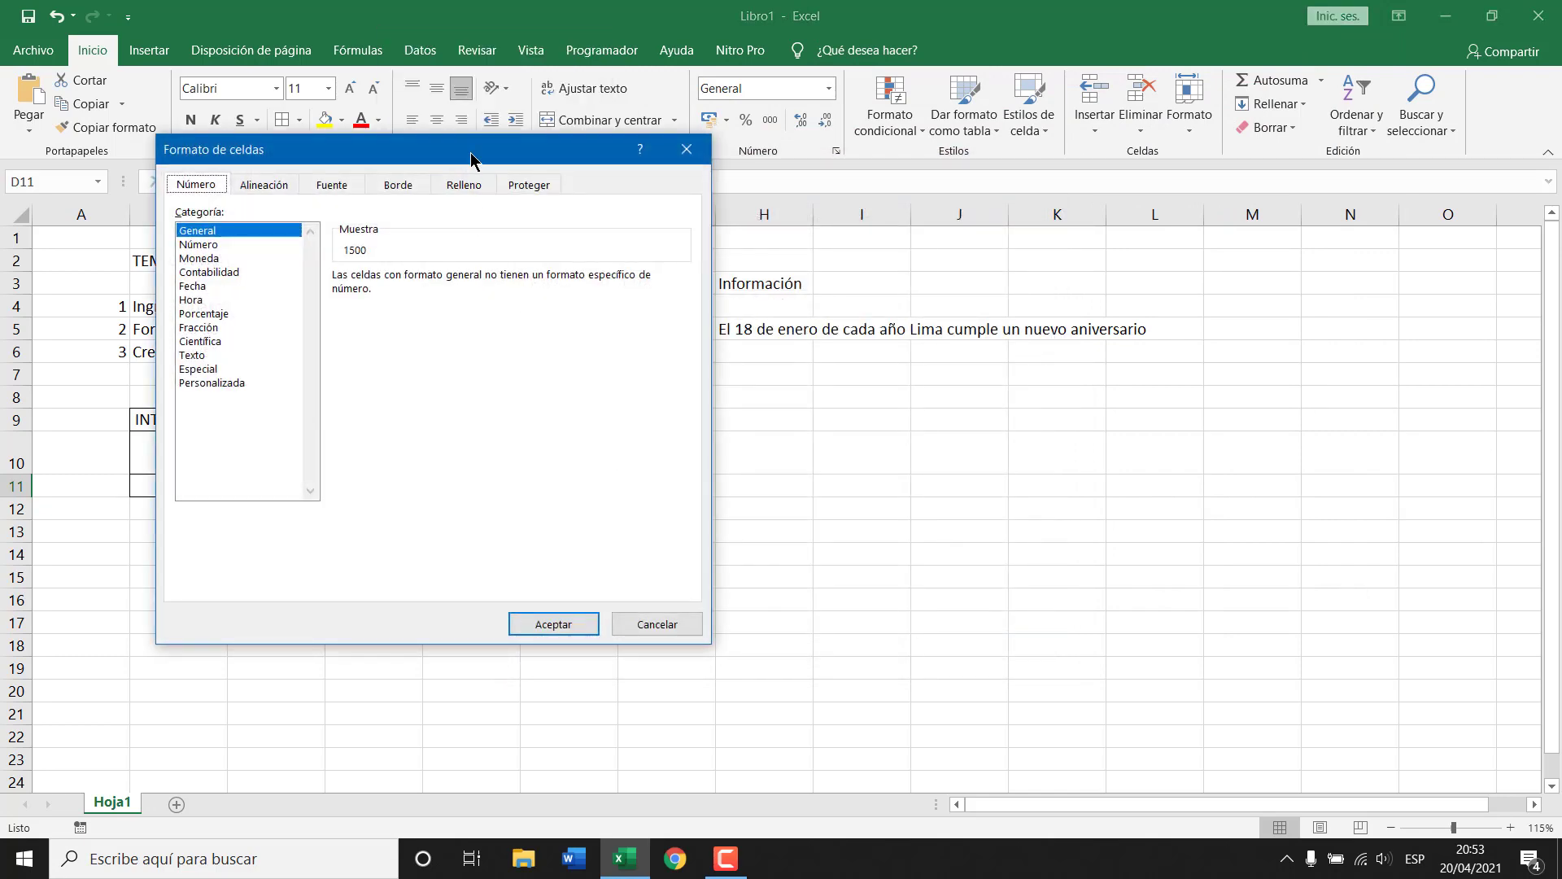
pyautogui.moveTo(471, 158); pyautogui.dragTo(795, 198)
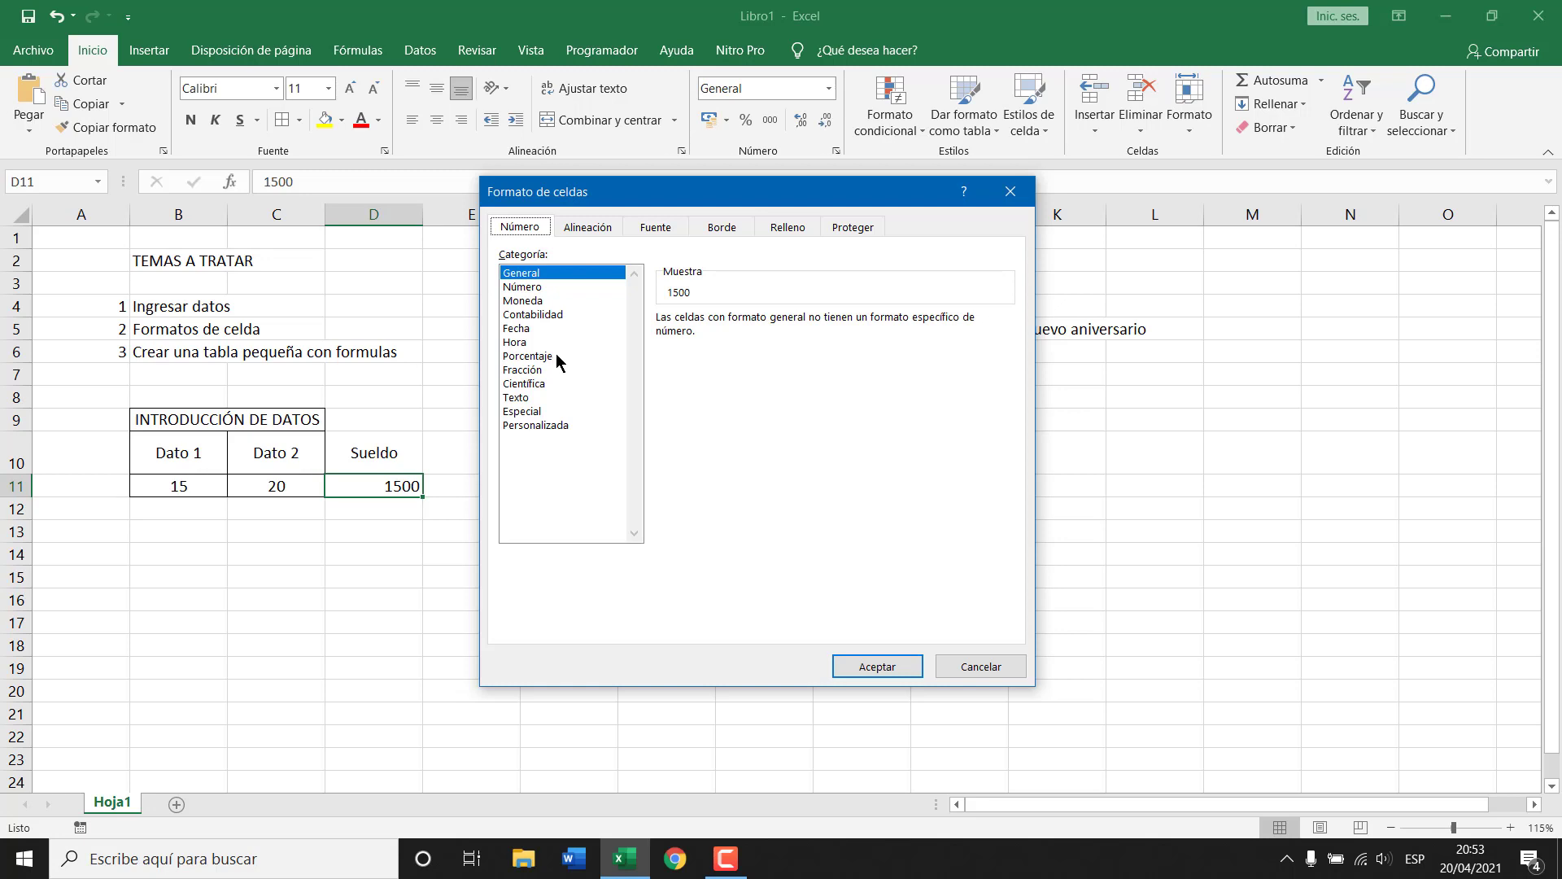
# - Examine the Alineación, Fuente, Borde, Relleno and Proteger options for cell D11, including the border colors, and return to the Número categories
pyautogui.click(594, 229)
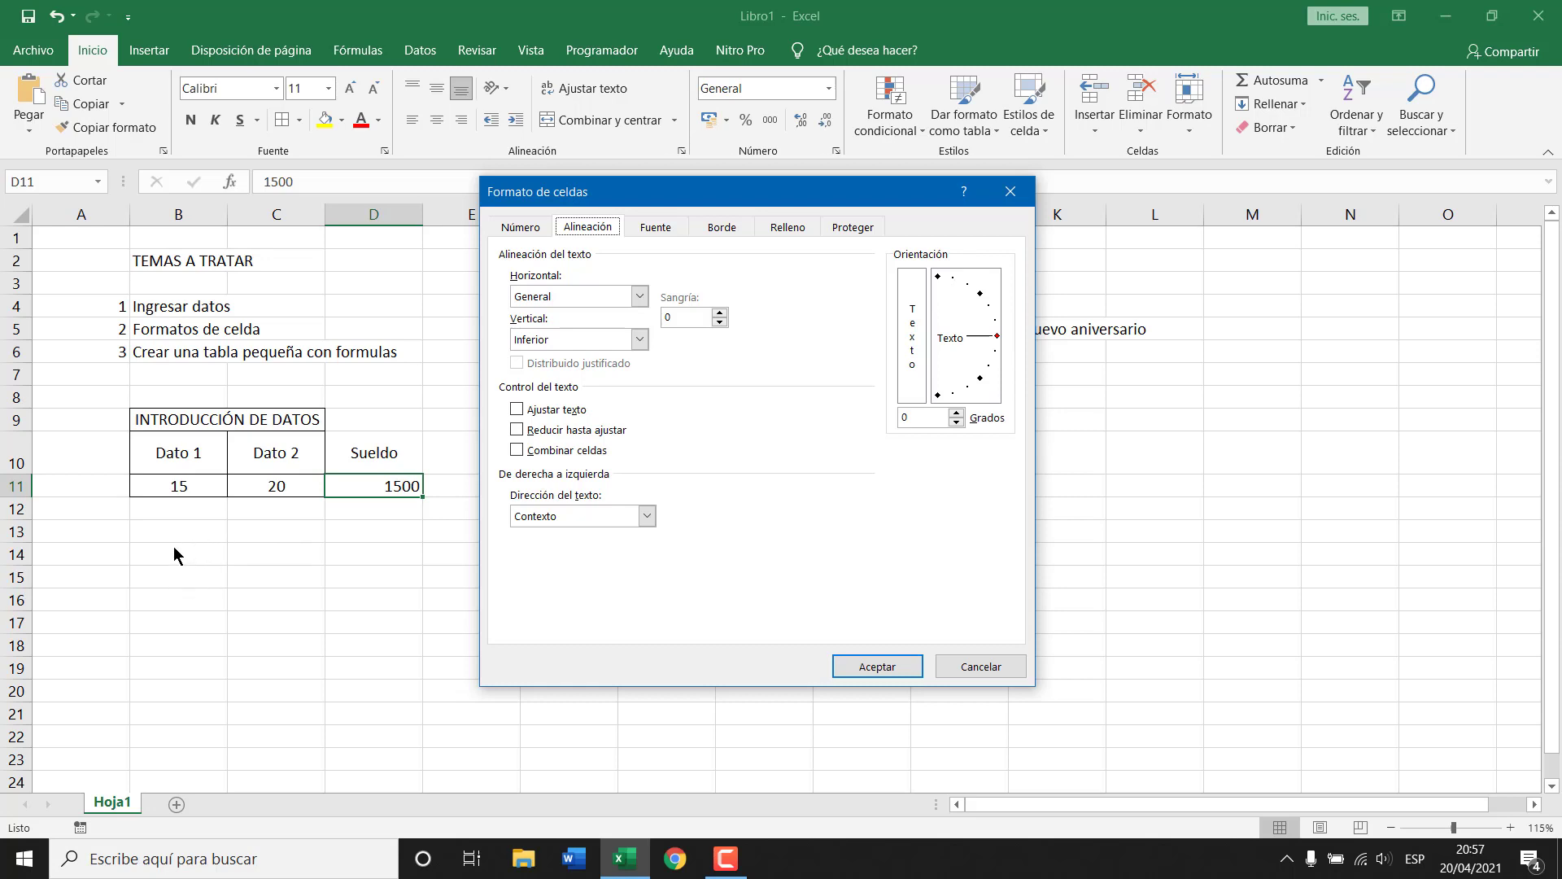
pyautogui.click(938, 278)
pyautogui.click(938, 396)
pyautogui.click(997, 336)
pyautogui.click(652, 228)
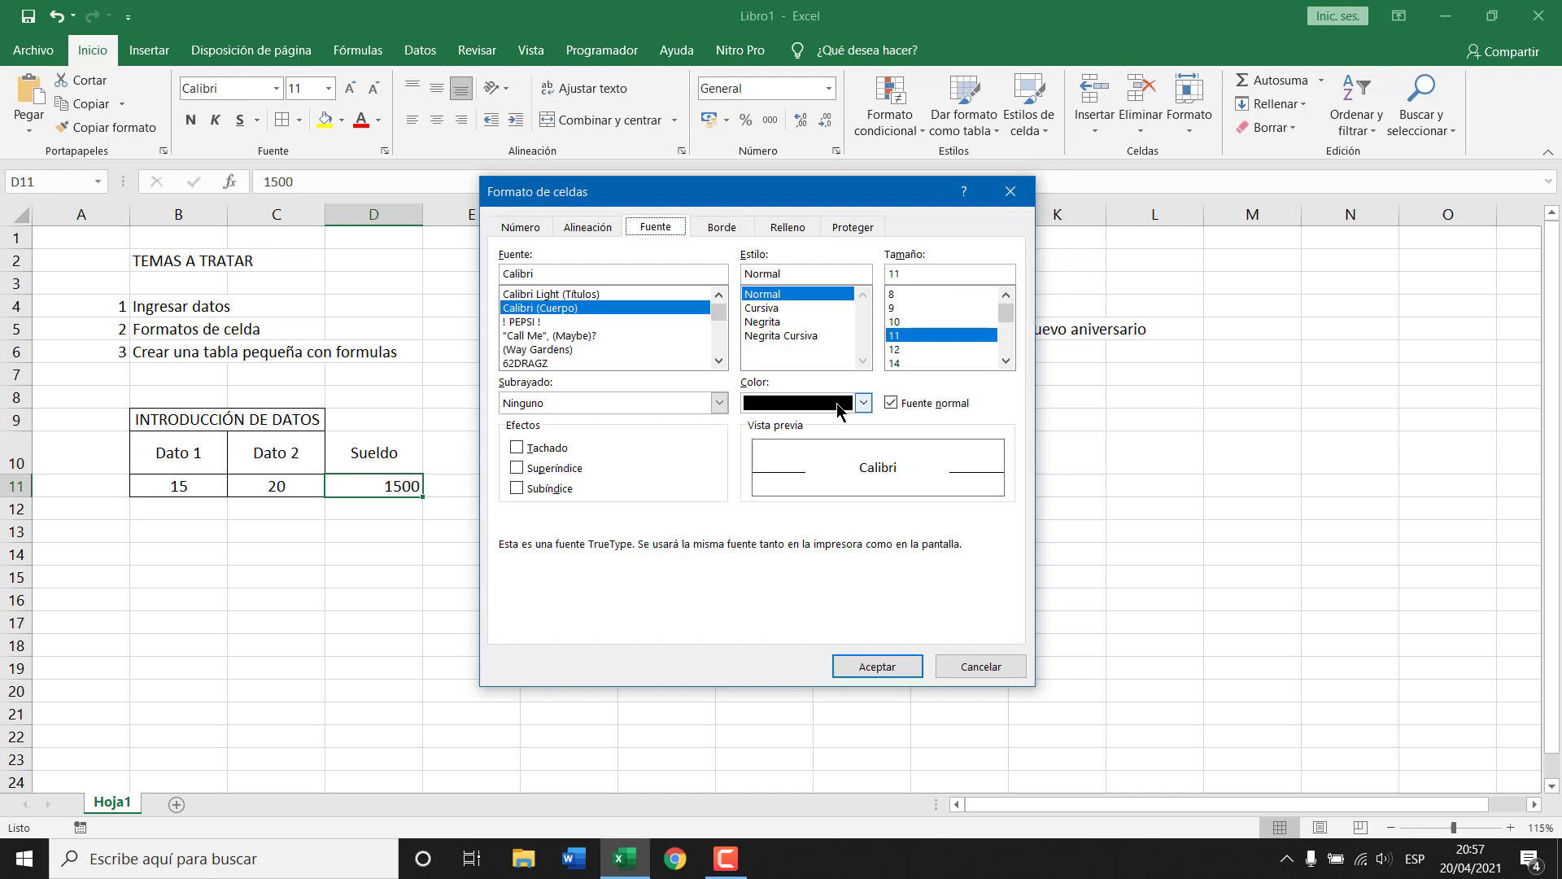
pyautogui.click(719, 226)
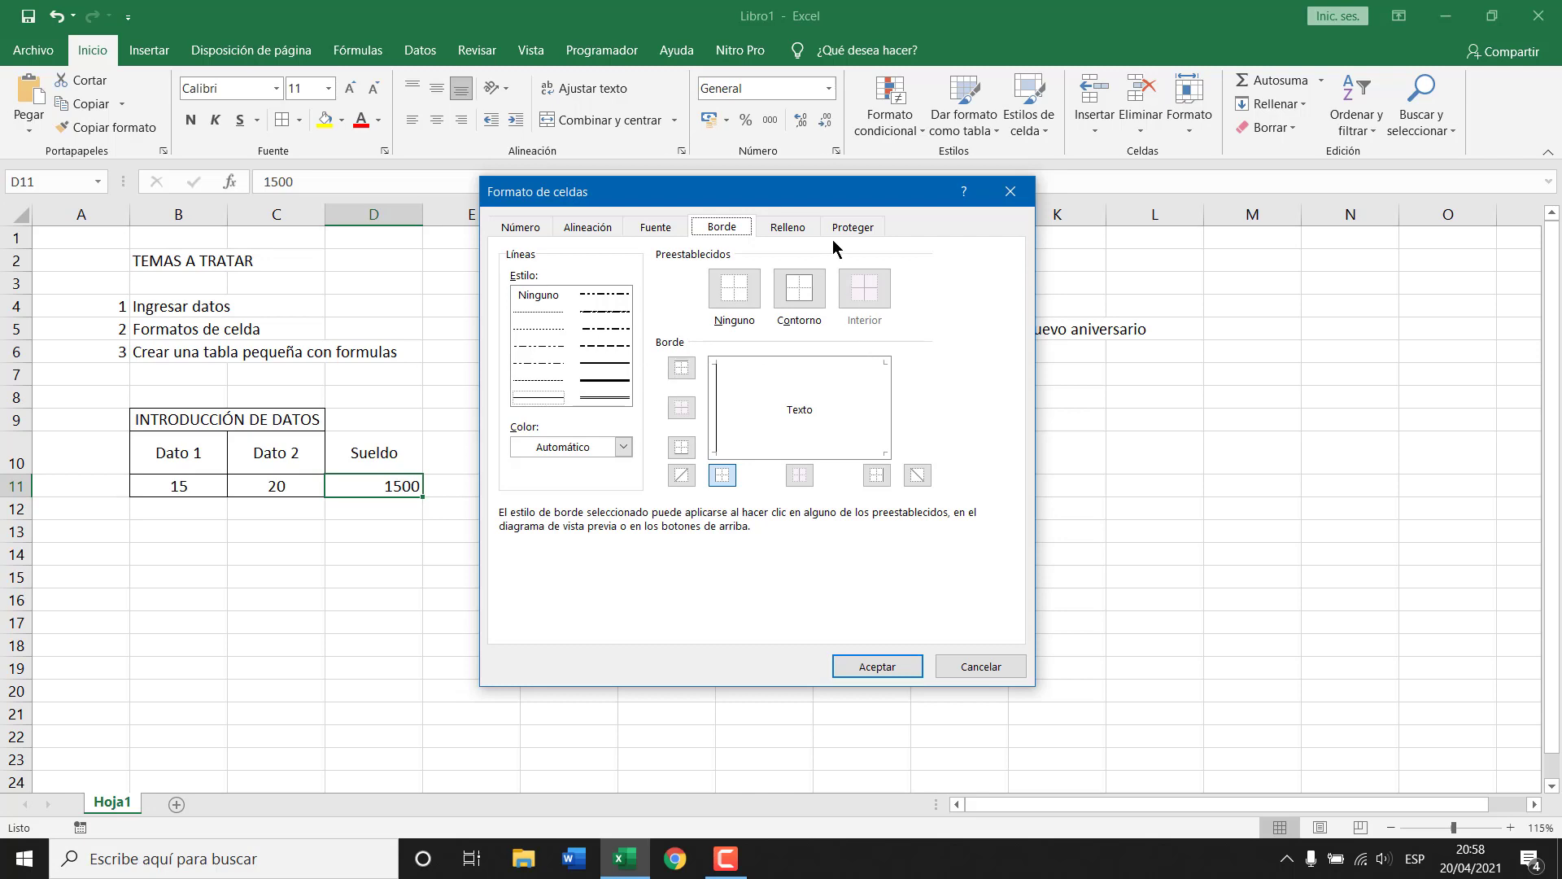
pyautogui.click(623, 446)
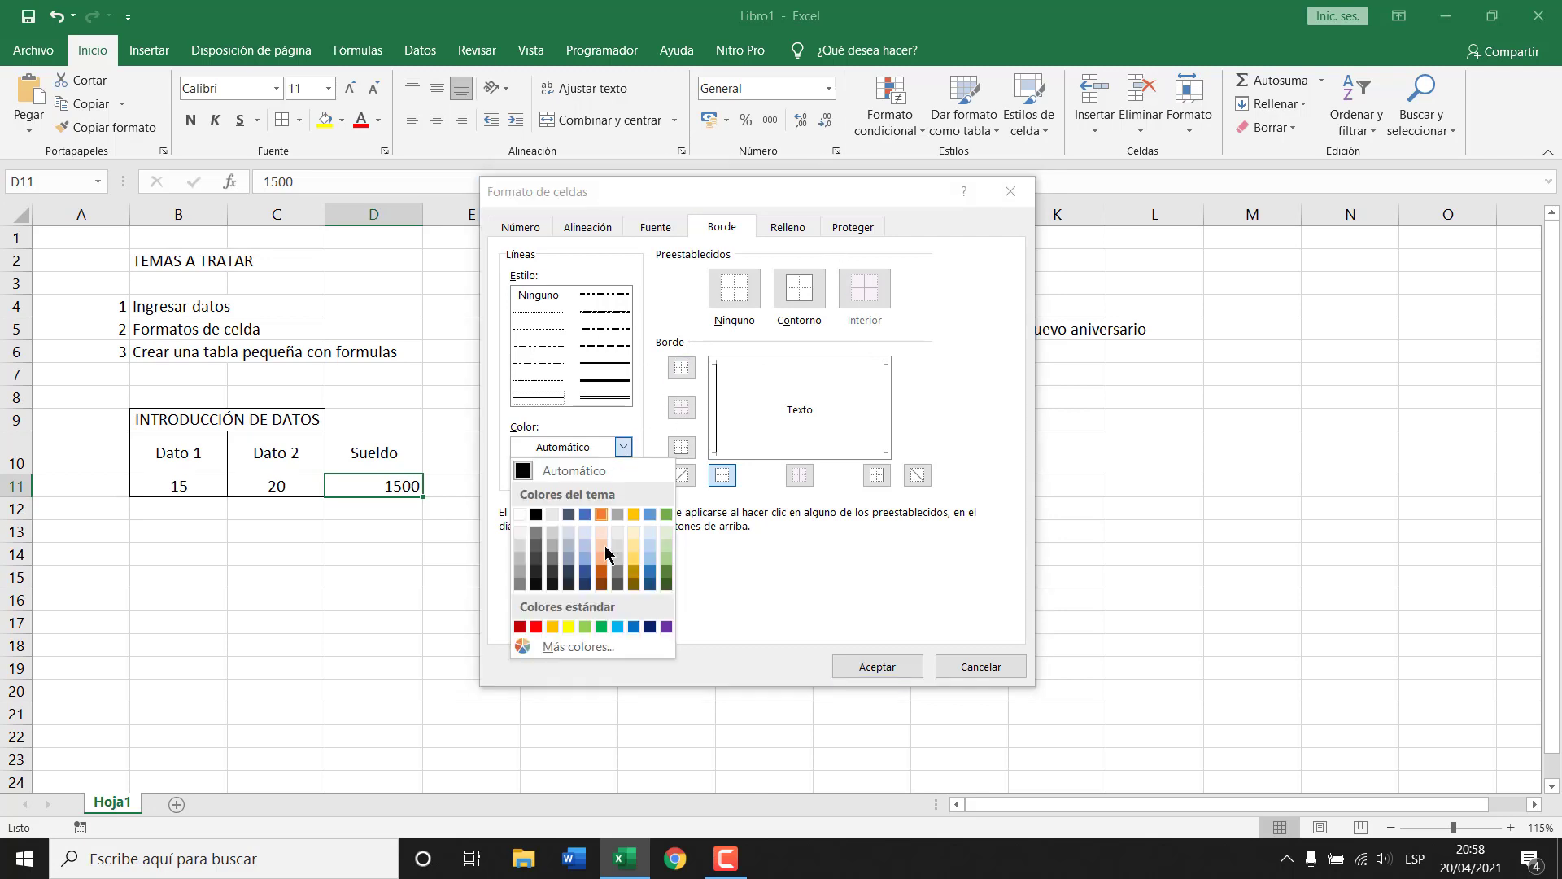
pyautogui.click(624, 461)
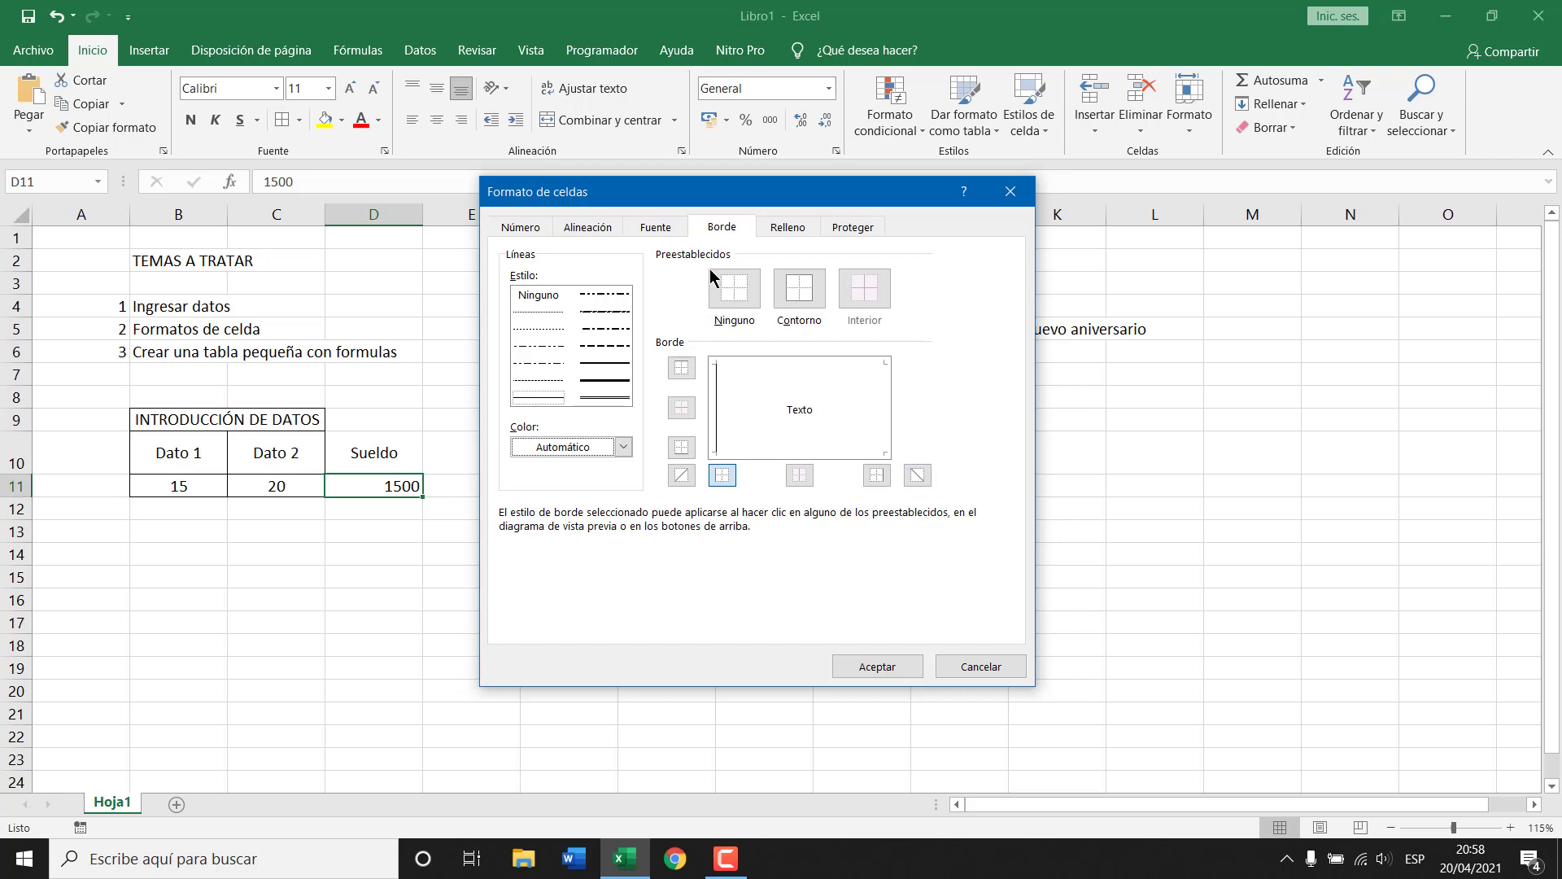
pyautogui.click(781, 229)
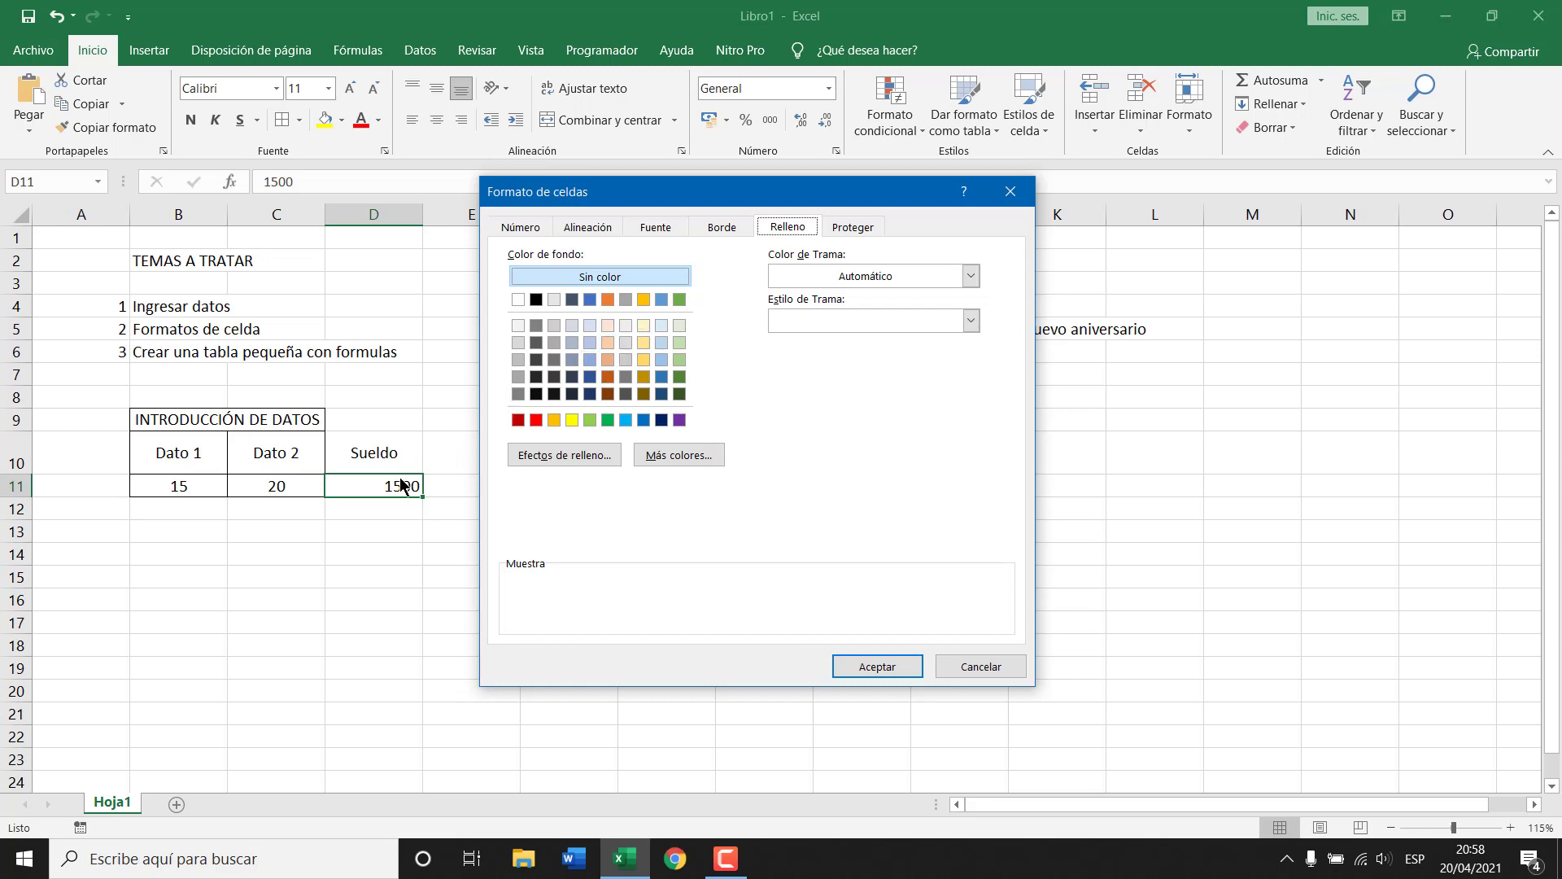
pyautogui.click(856, 228)
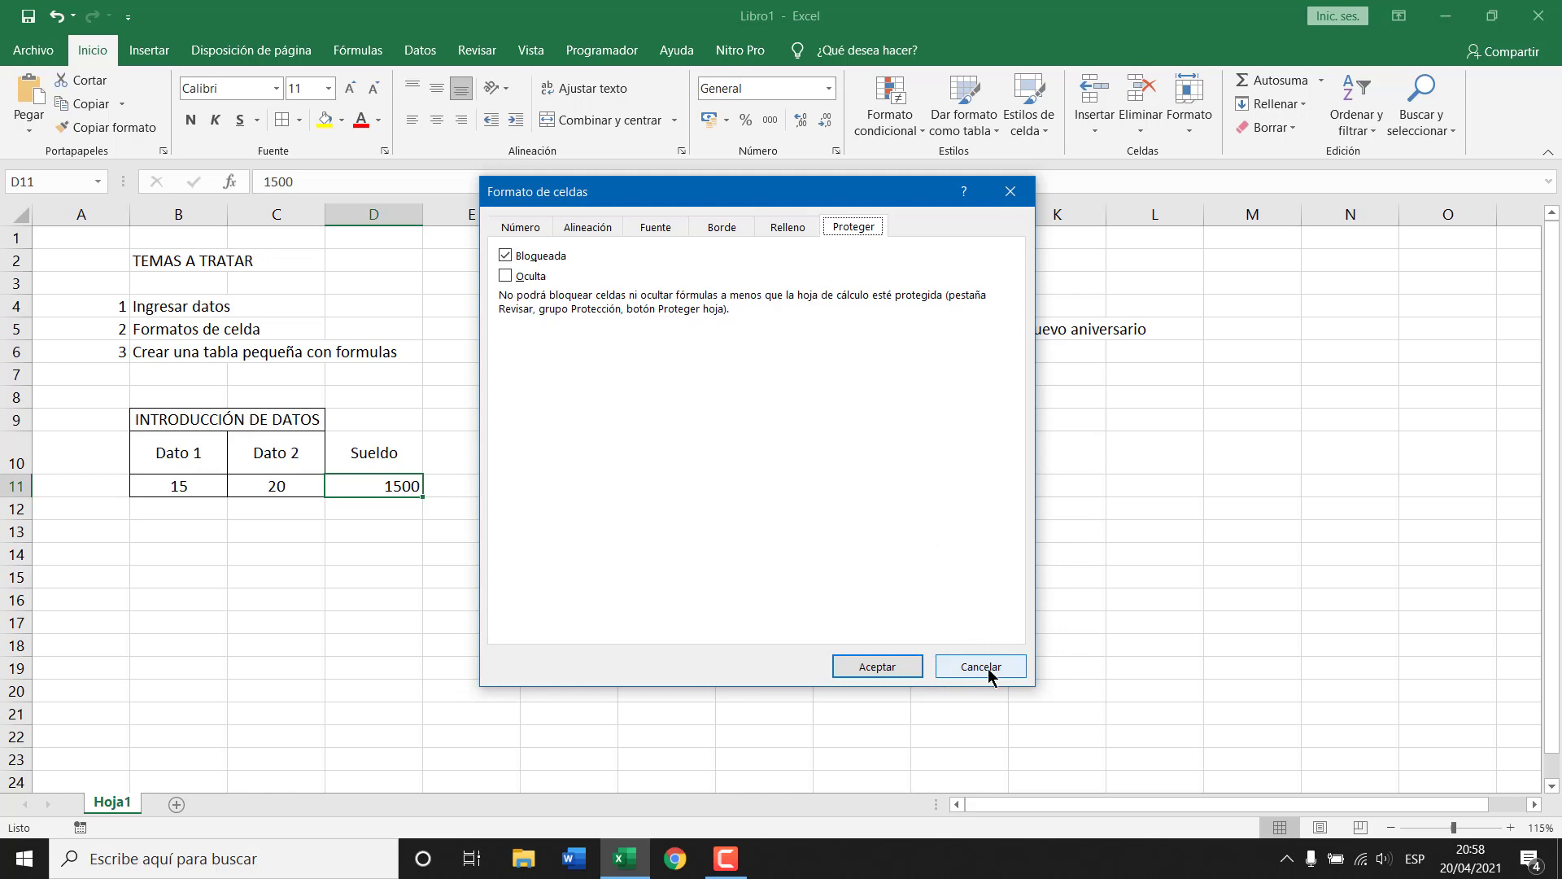
pyautogui.click(529, 232)
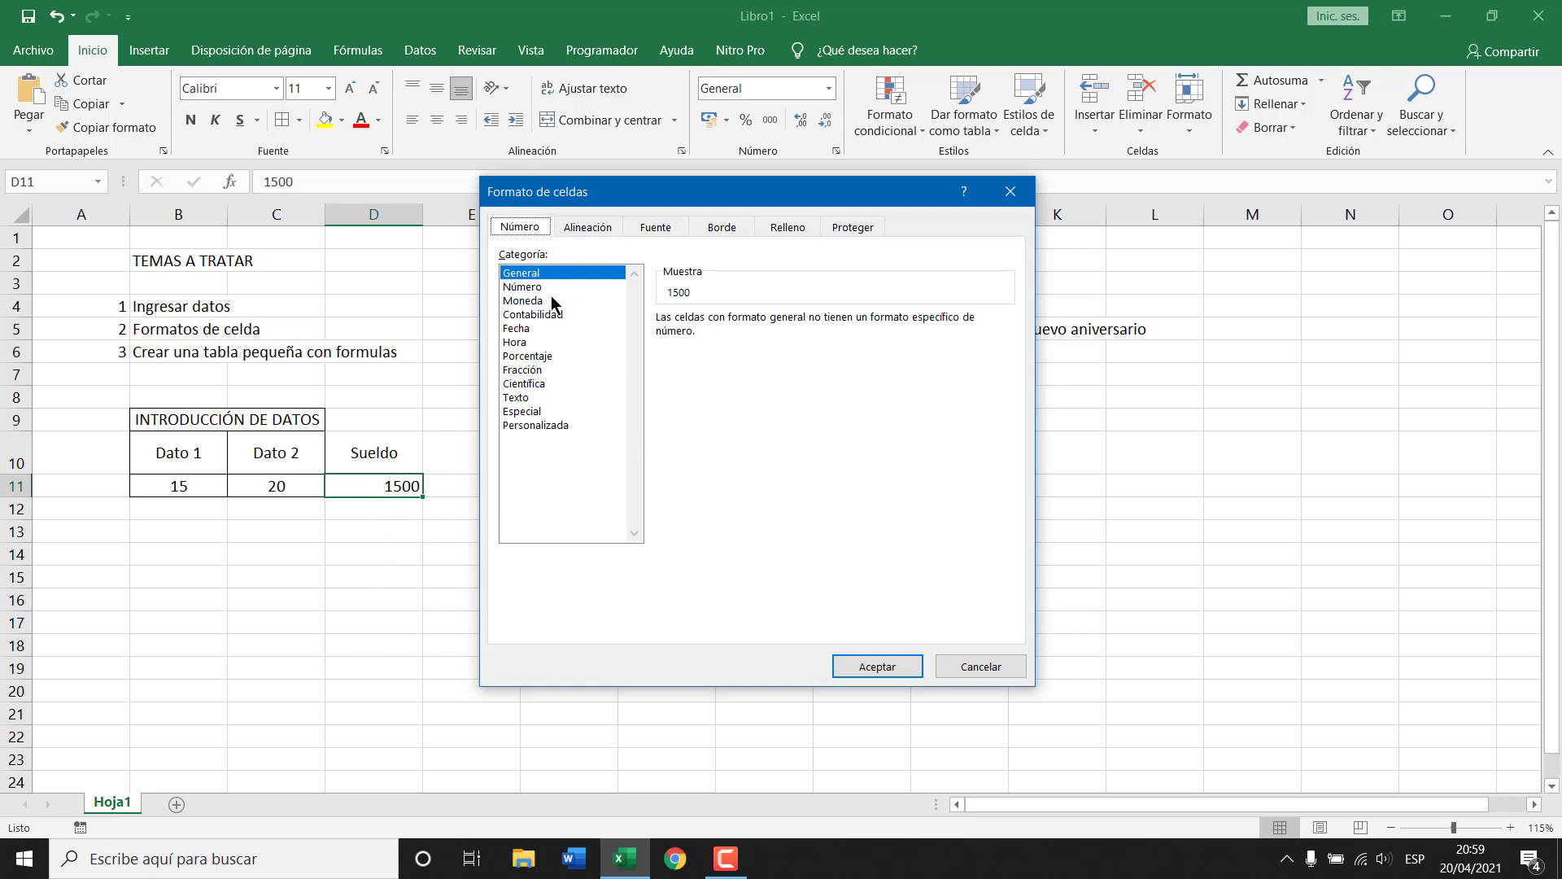
pyautogui.moveTo(546, 300); pyautogui.dragTo(640, 301)
pyautogui.click(730, 864)
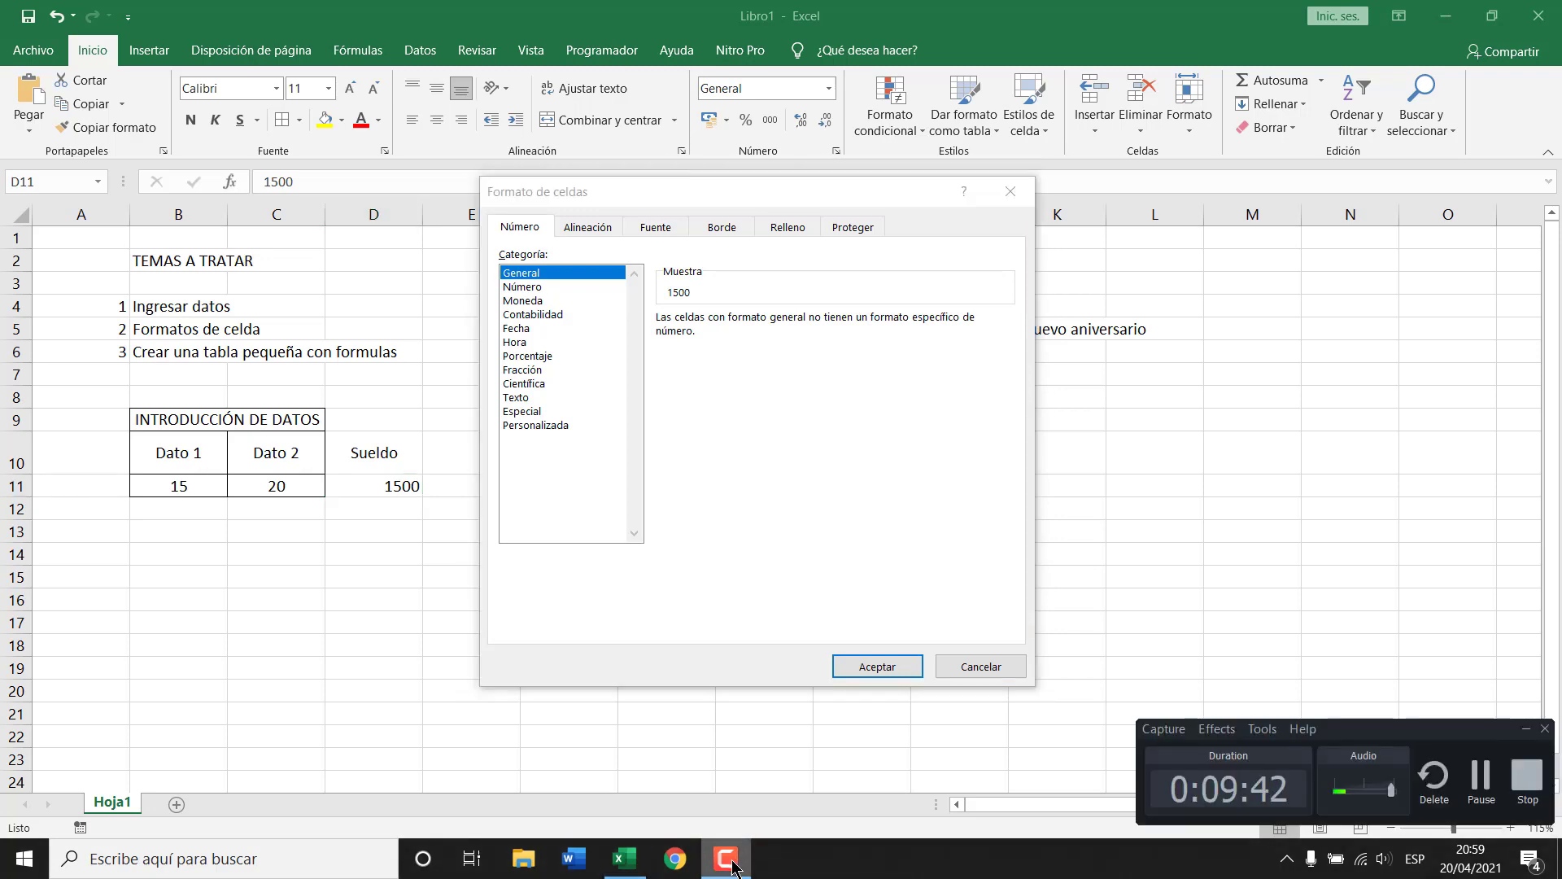
pyautogui.click(729, 860)
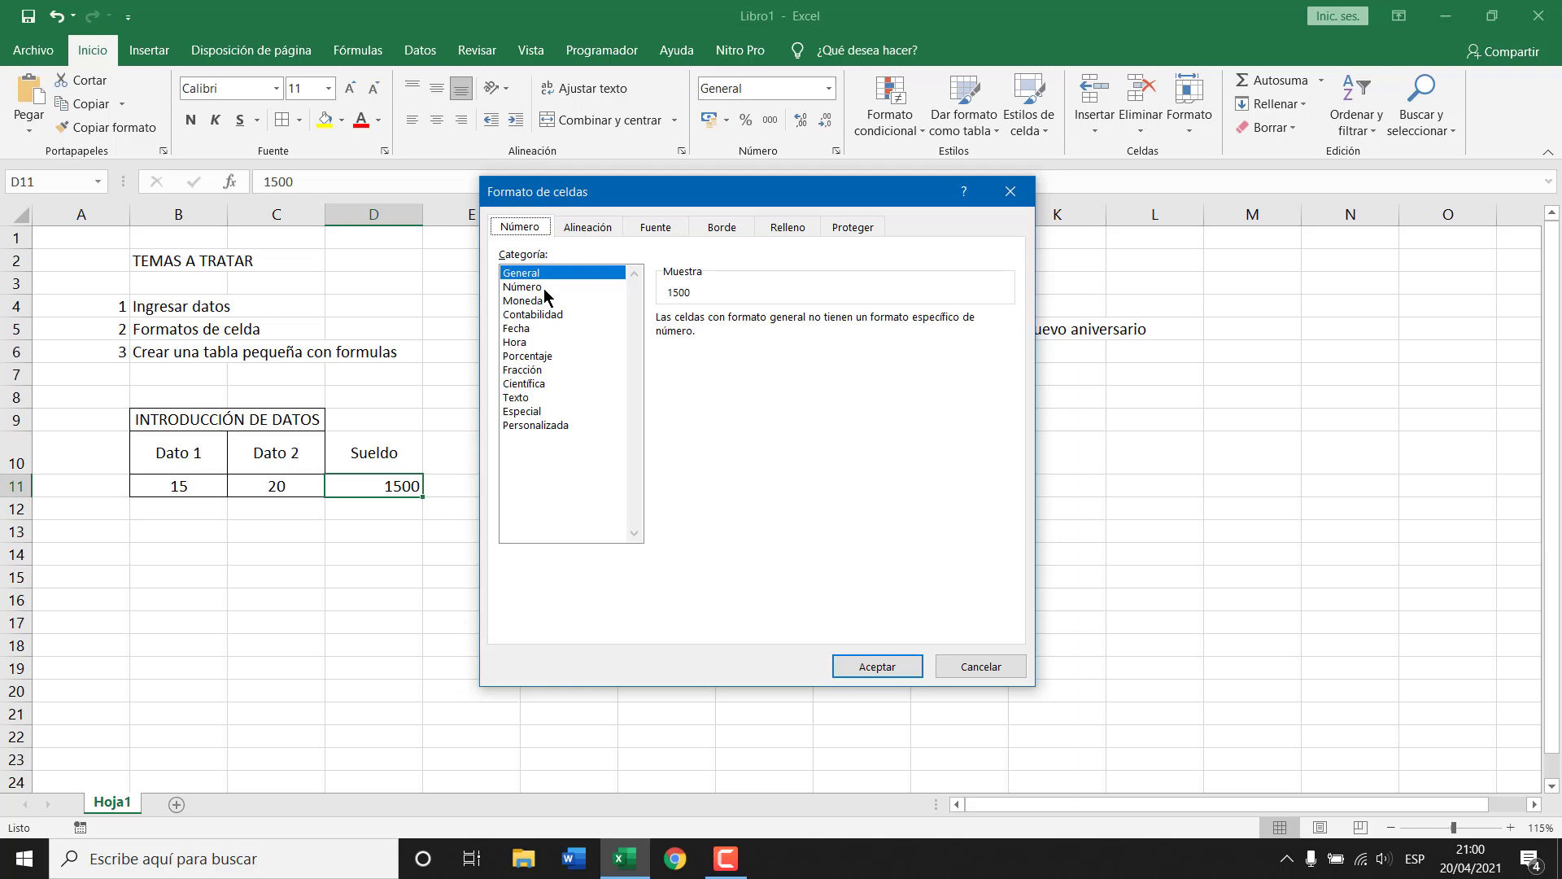
# - Choose the Número category for D11, preview different decimal places up to 3, and set Posiciones decimales to 0
pyautogui.click(537, 287)
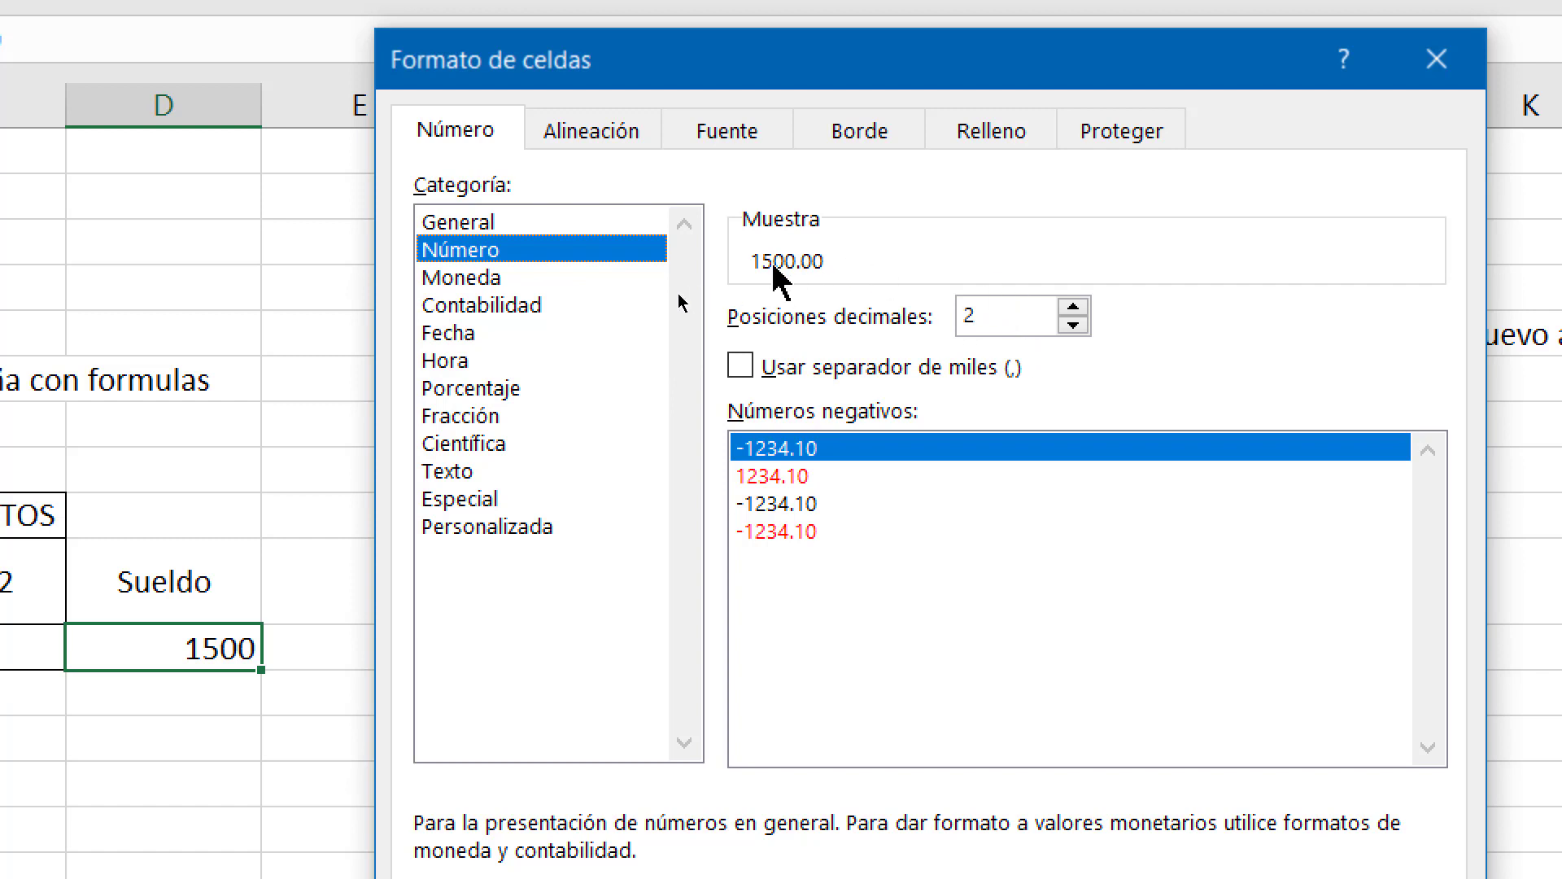
pyautogui.click(1073, 325)
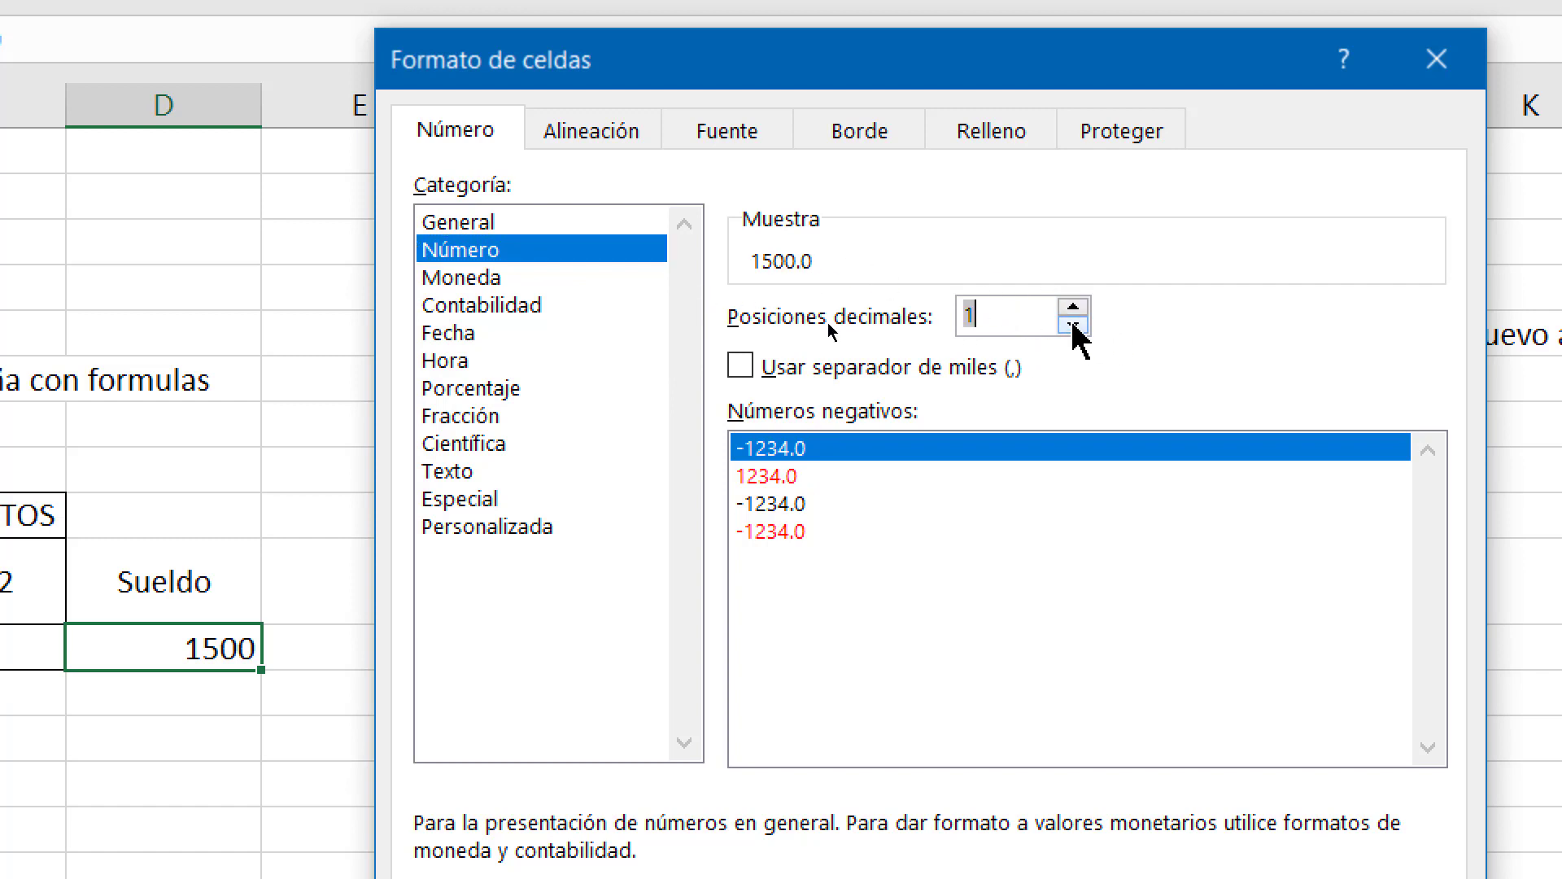
pyautogui.click(1073, 325)
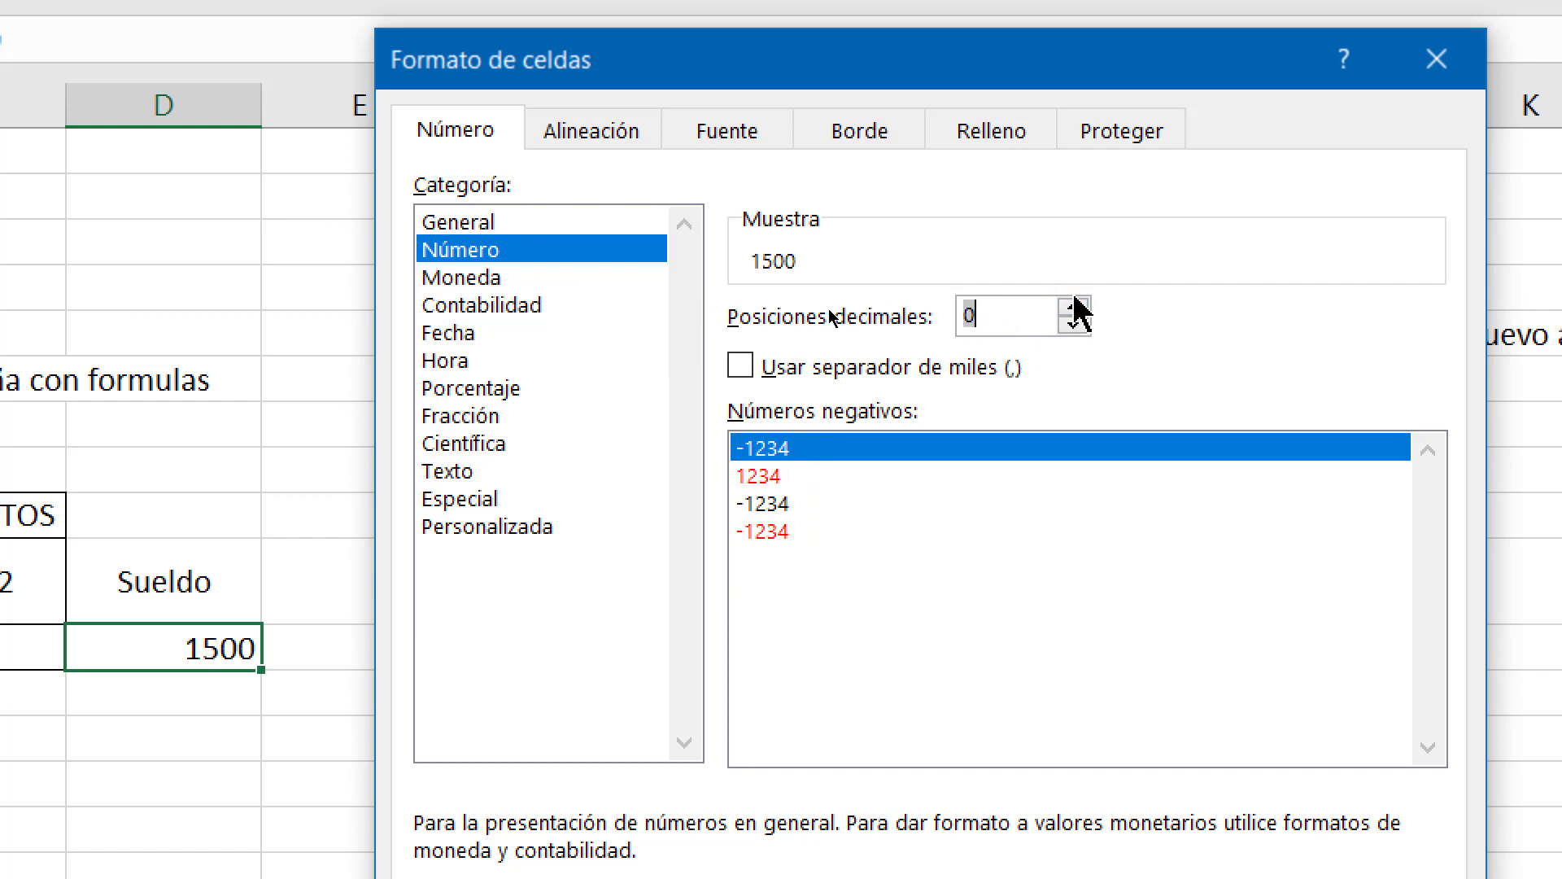
pyautogui.click(1073, 307)
pyautogui.click(1073, 308)
pyautogui.click(1073, 307)
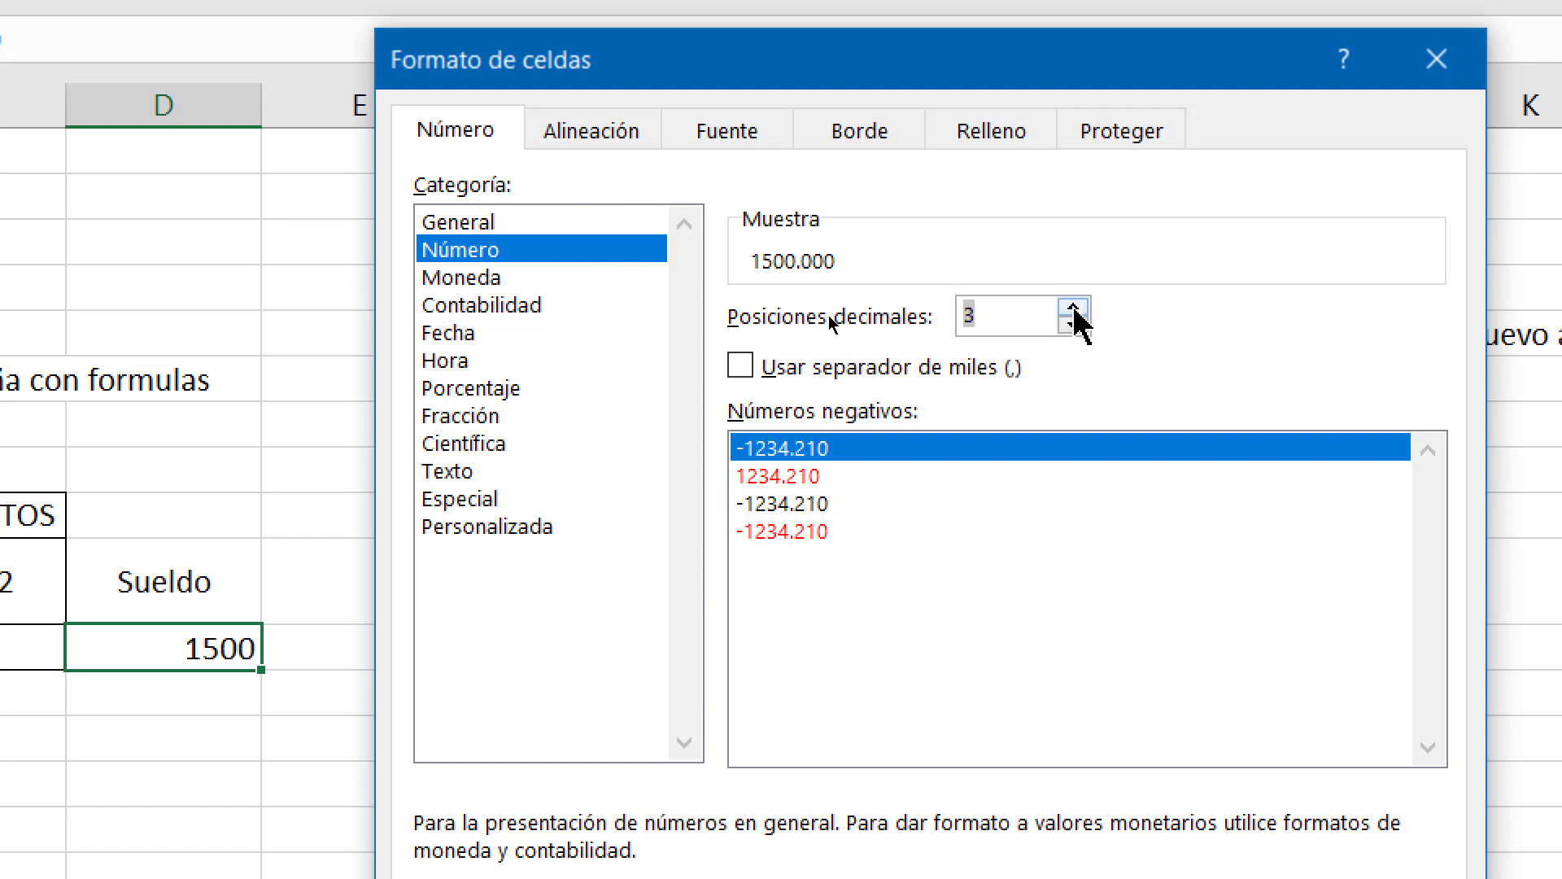
pyautogui.click(1073, 326)
pyautogui.click(1073, 325)
pyautogui.click(1073, 325)
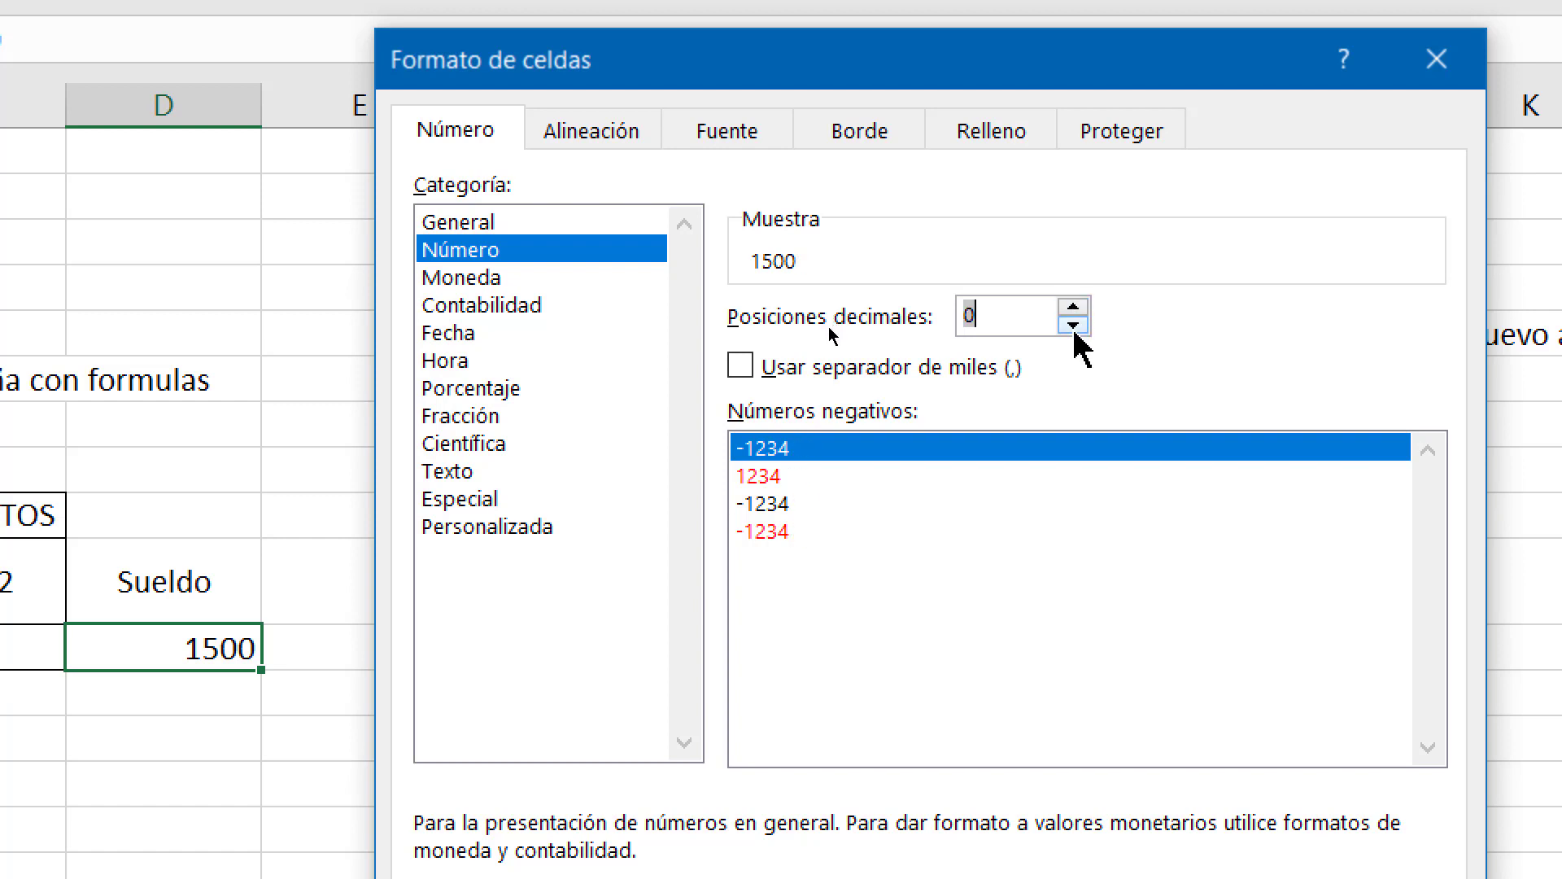
# - Choose the Moneda category for D11 with the symbol $ Inglés (Estados Unidos)
pyautogui.click(470, 278)
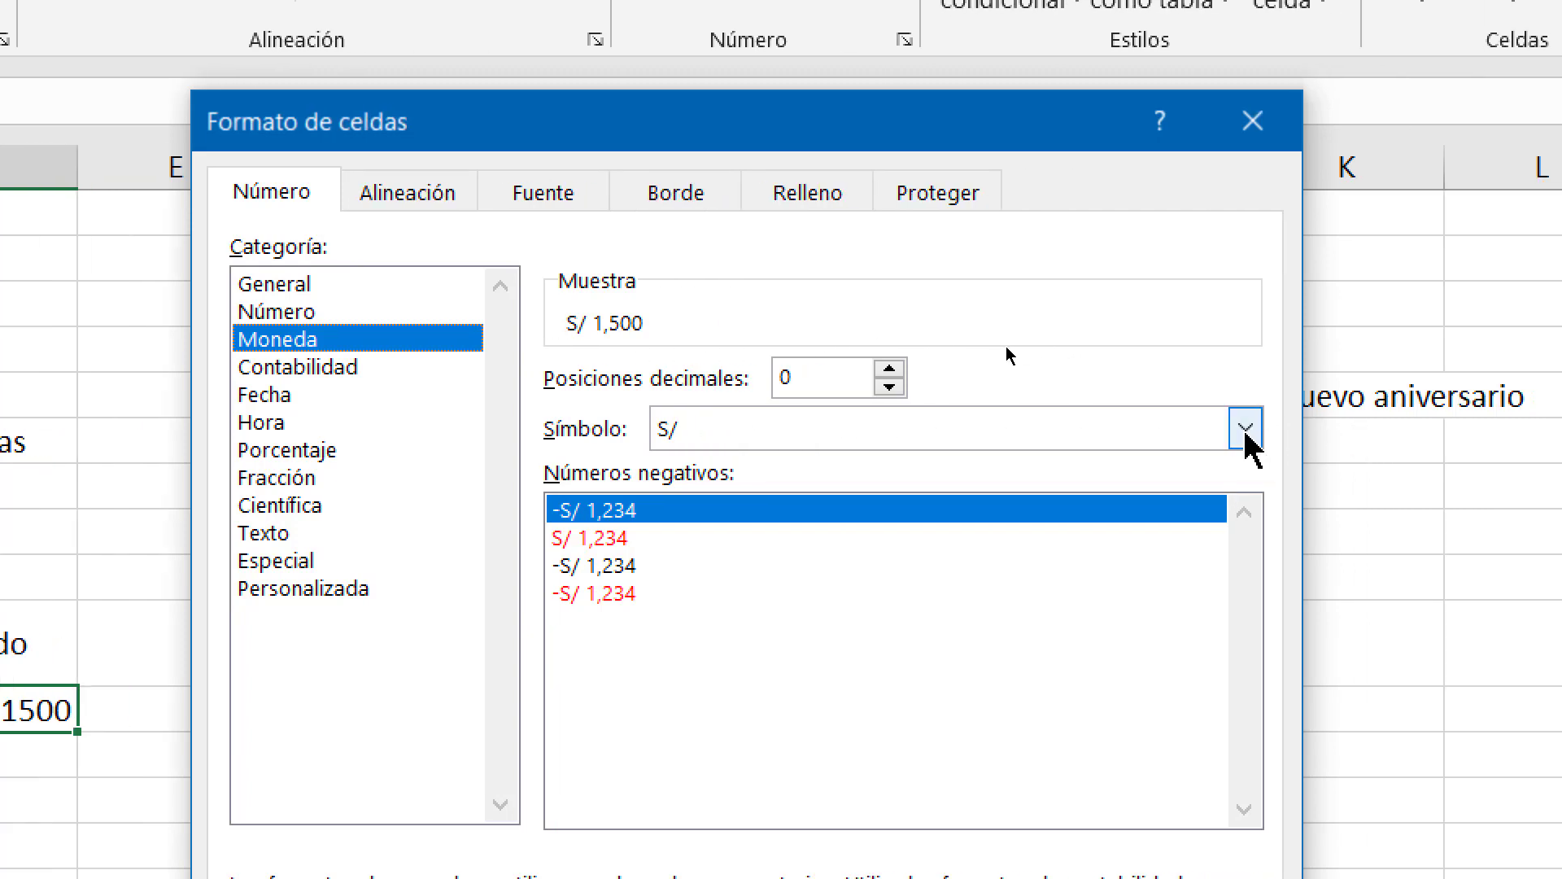
pyautogui.click(1245, 428)
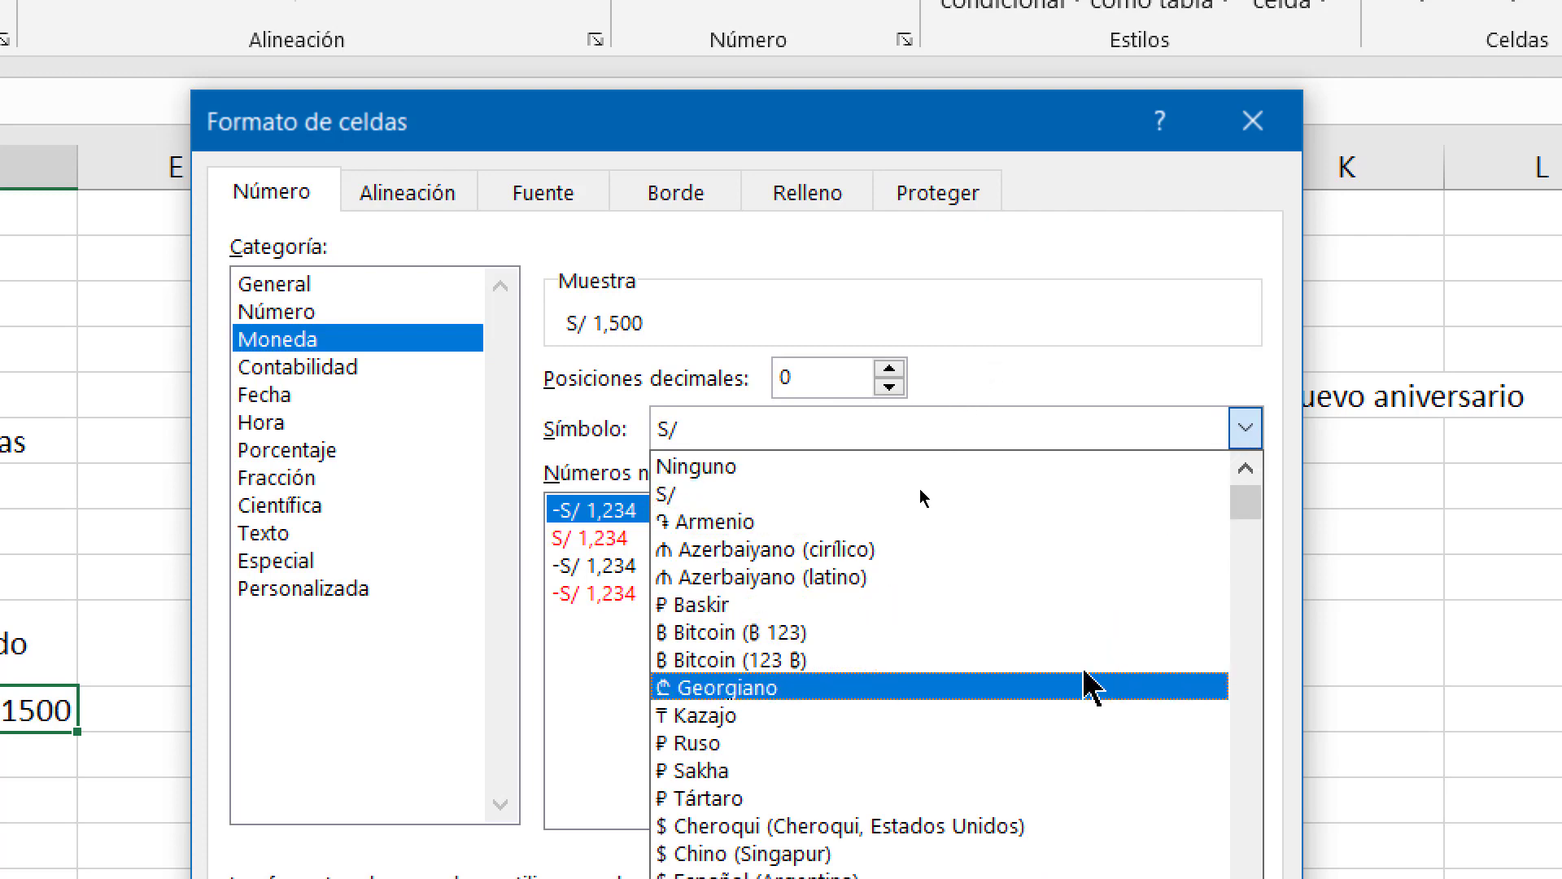
pyautogui.scroll(-1, 980, 705)
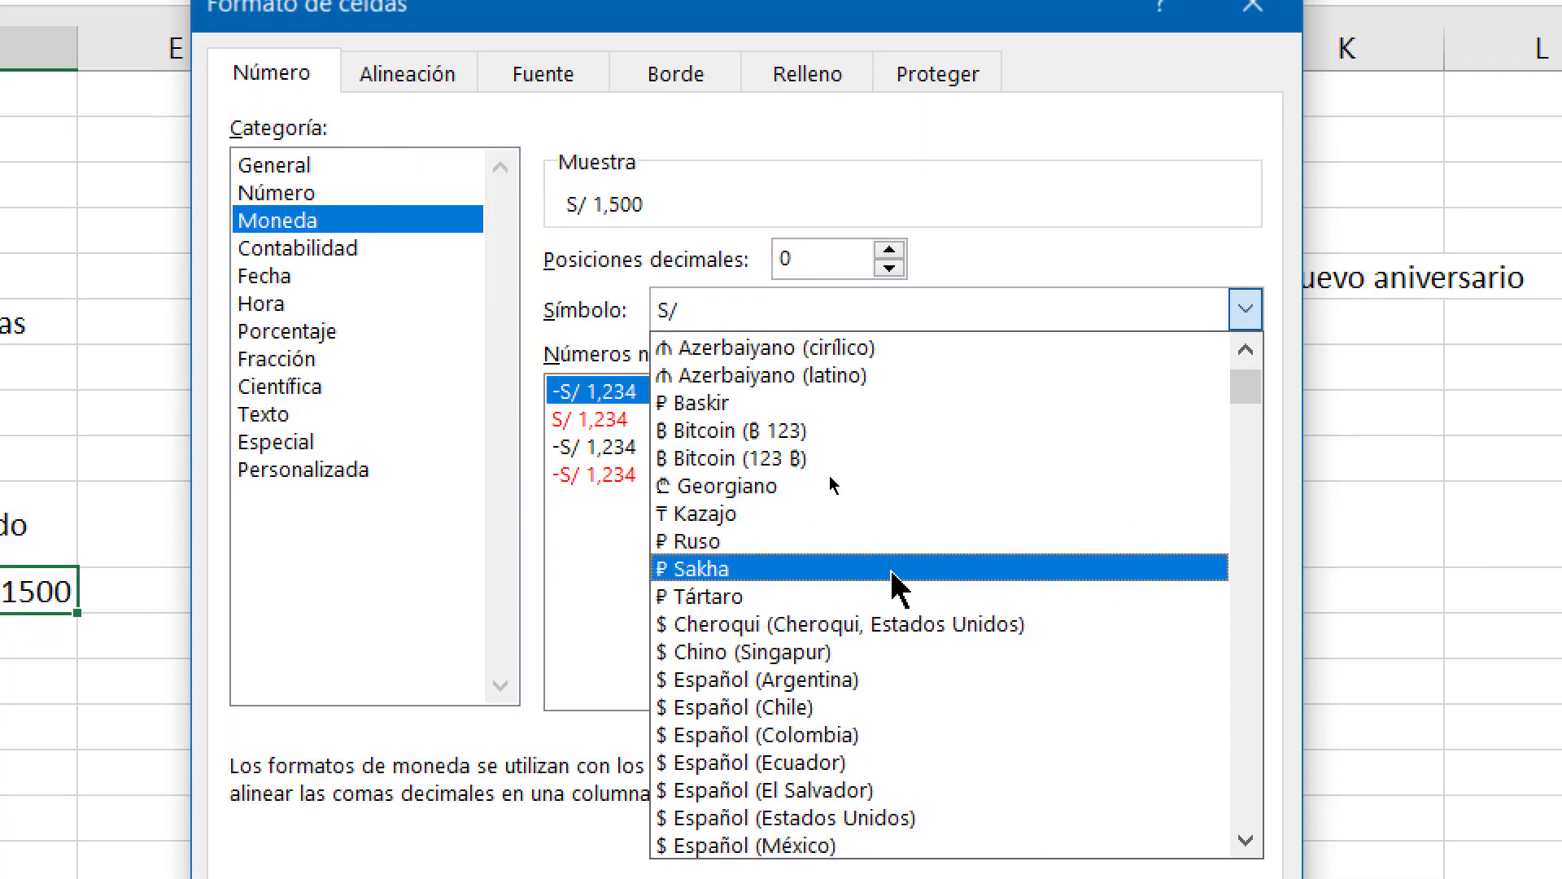
pyautogui.scroll(-2, 891, 573)
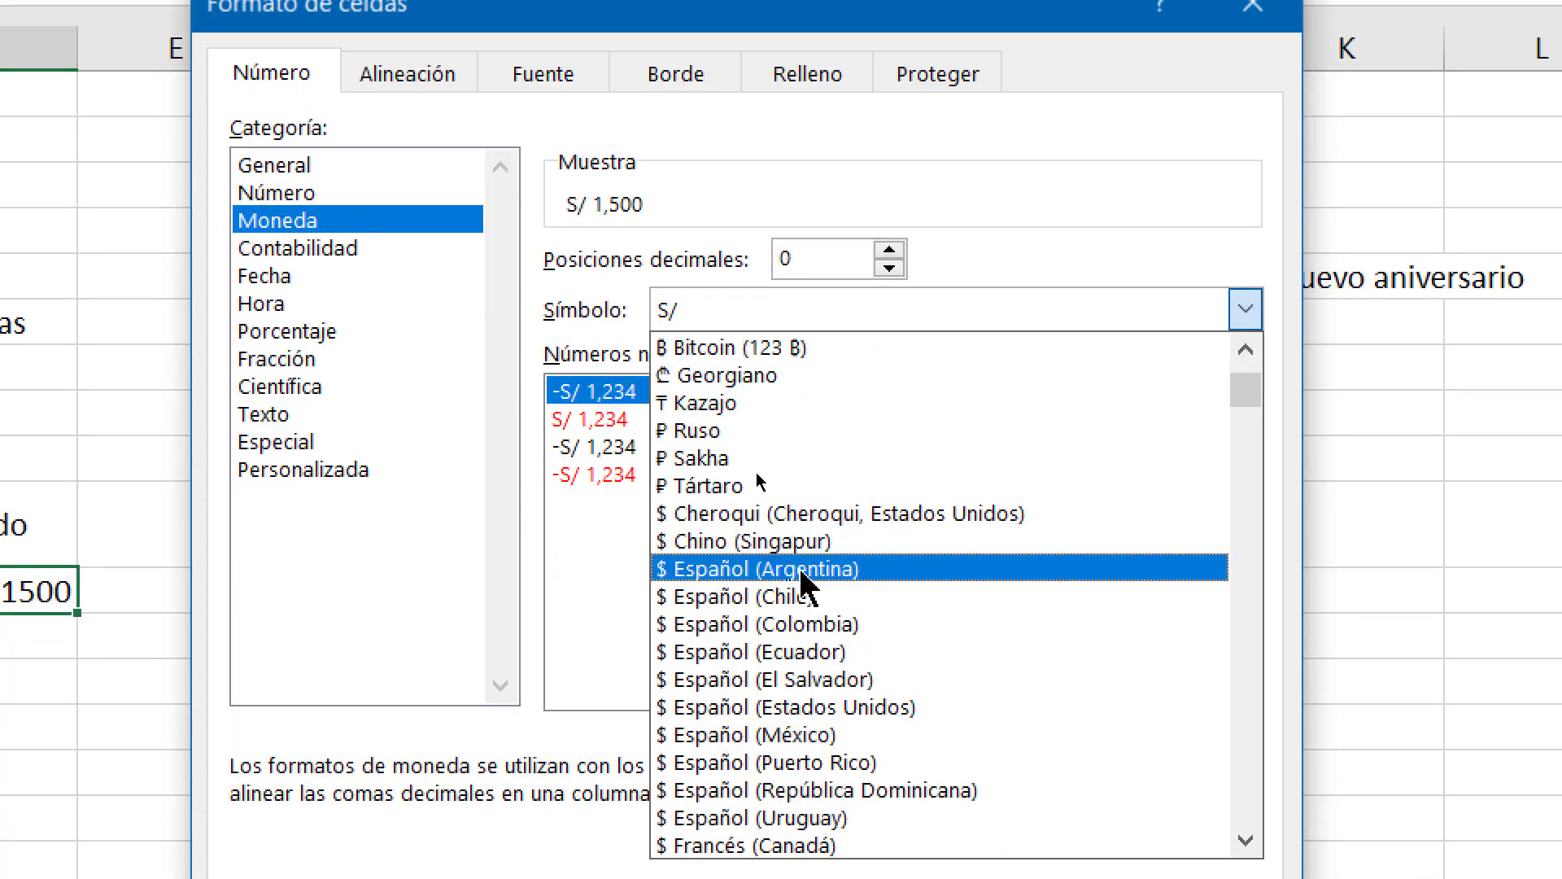
pyautogui.scroll(-3, 748, 607)
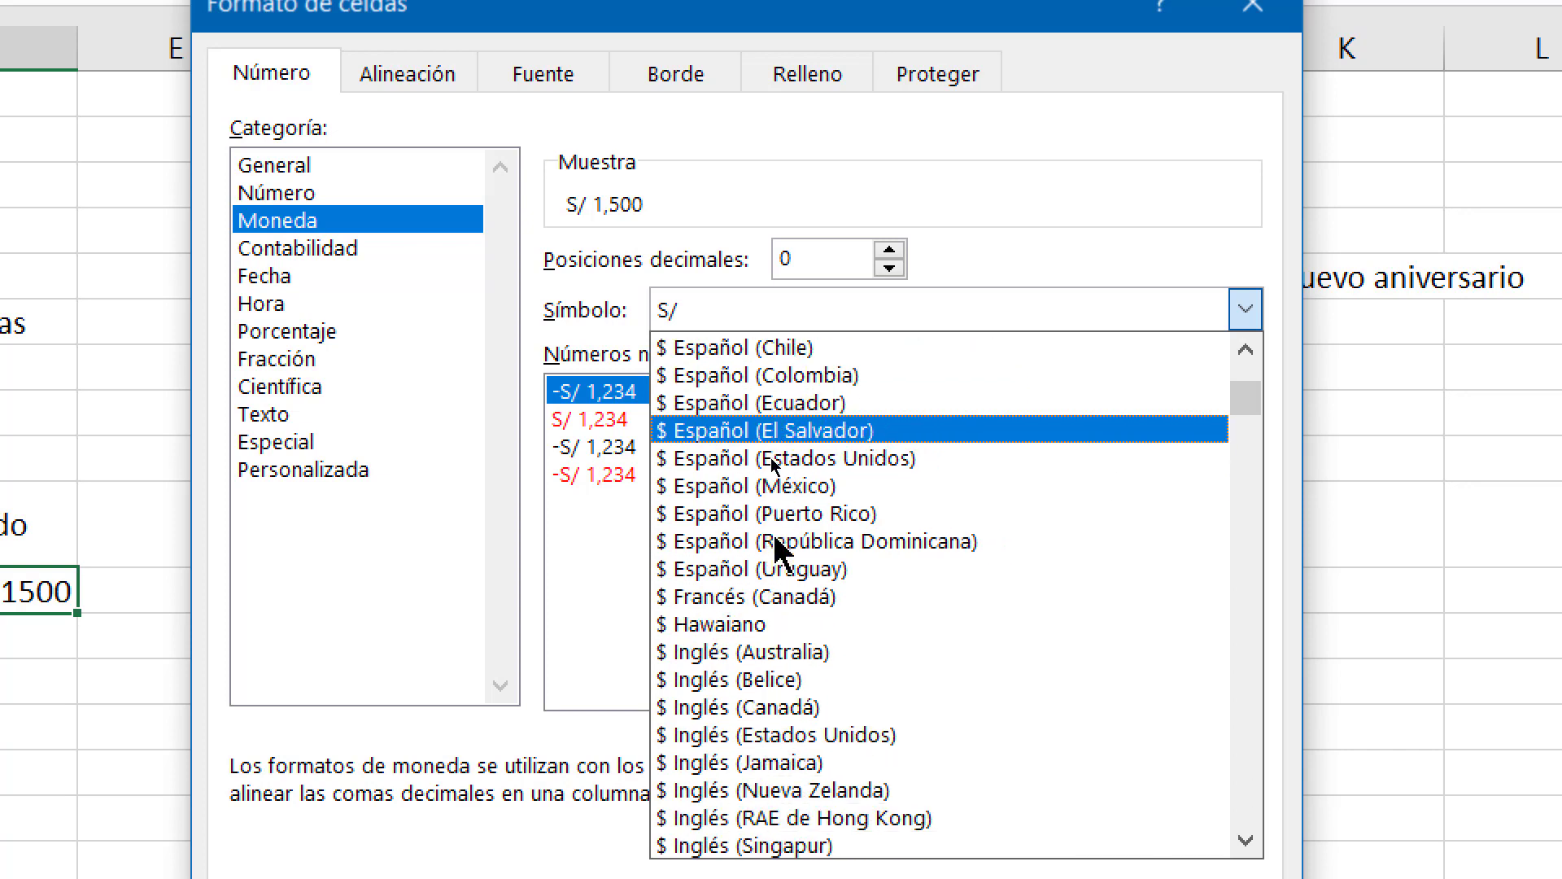
pyautogui.scroll(-3, 777, 553)
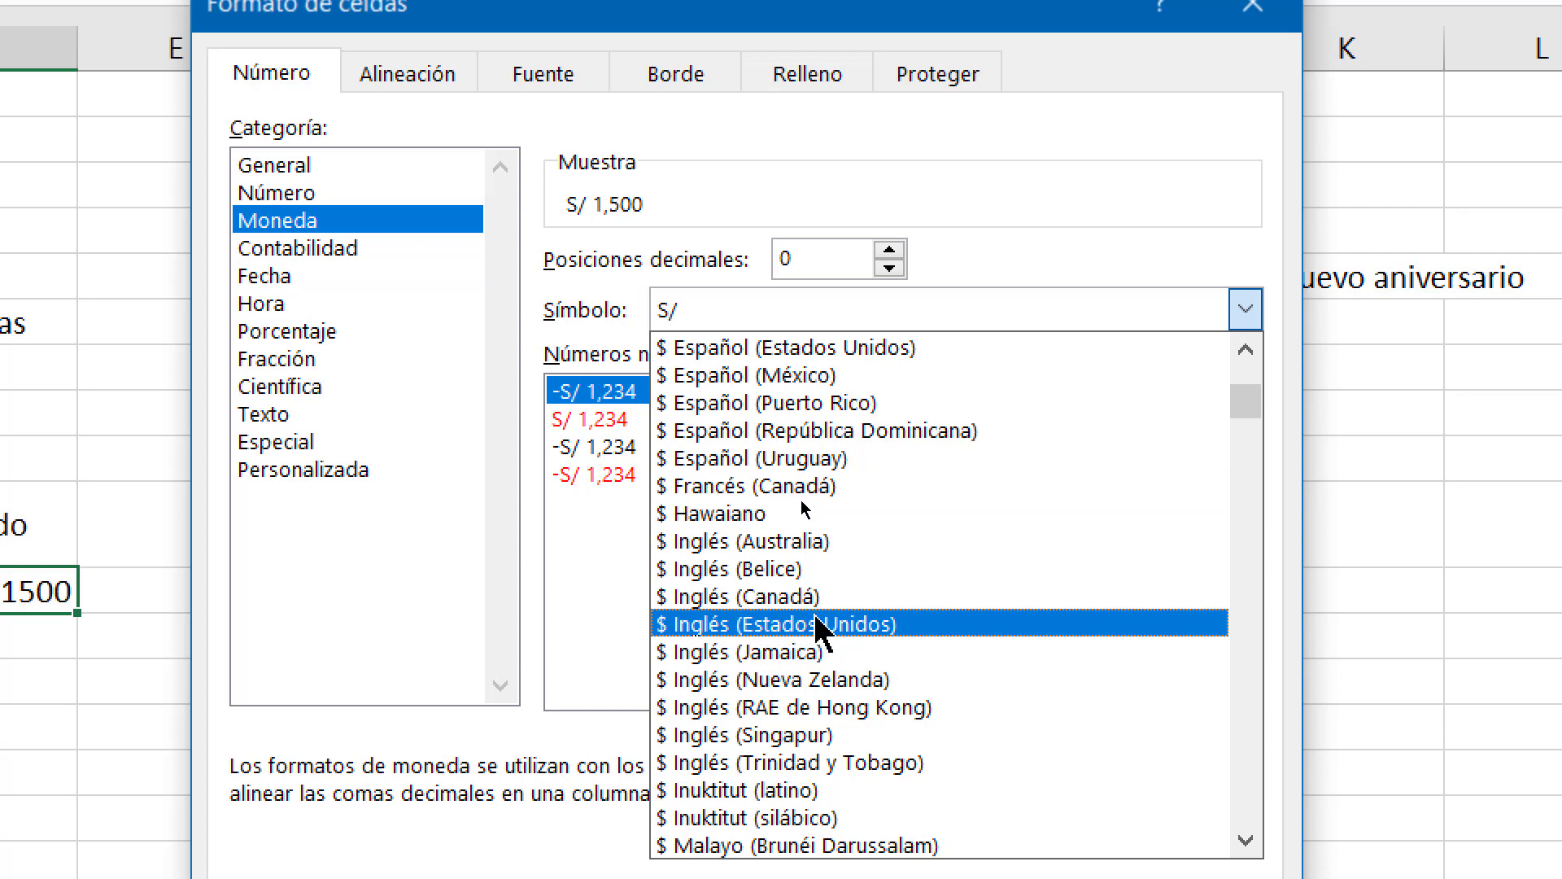
pyautogui.click(889, 623)
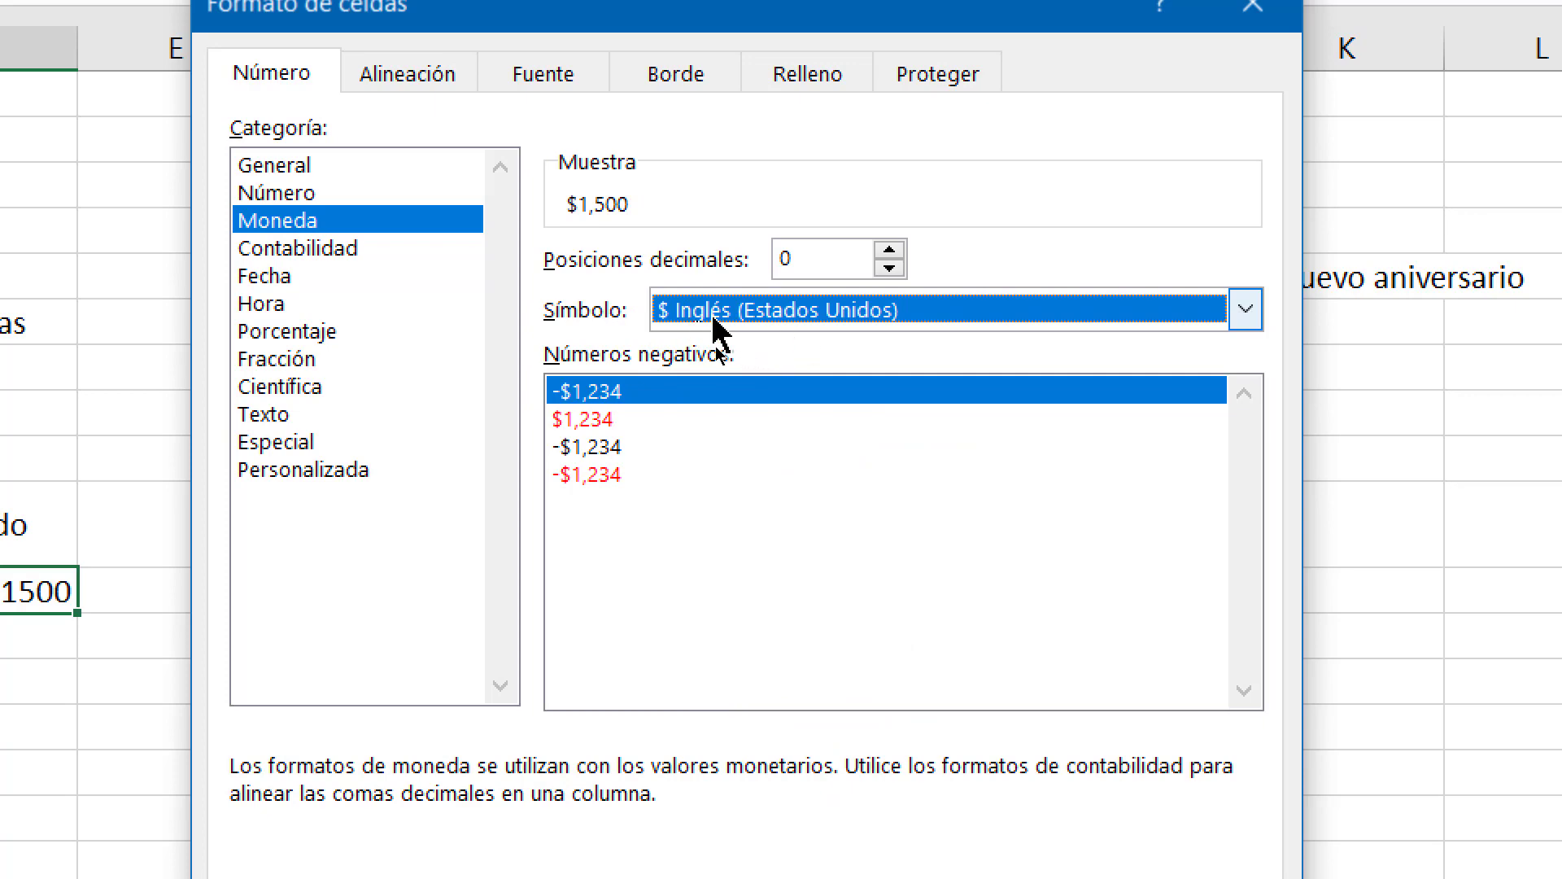
# - Set the currency symbol for D11 to S/ with 2 decimal places and apply the format
pyautogui.click(1244, 310)
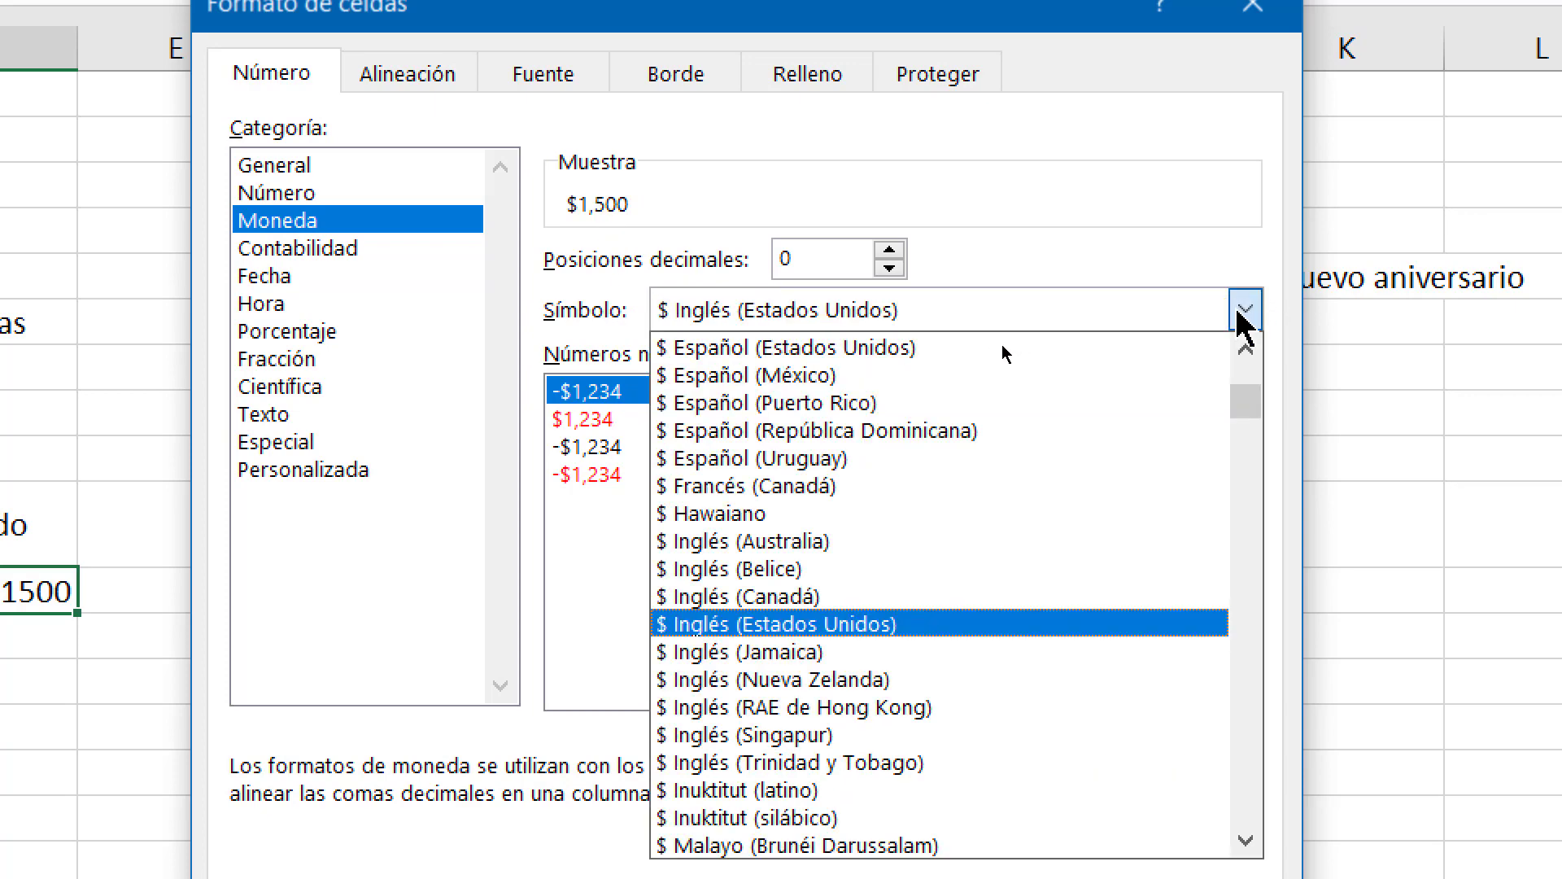
pyautogui.moveTo(1247, 395); pyautogui.dragTo(1243, 368)
pyautogui.click(743, 379)
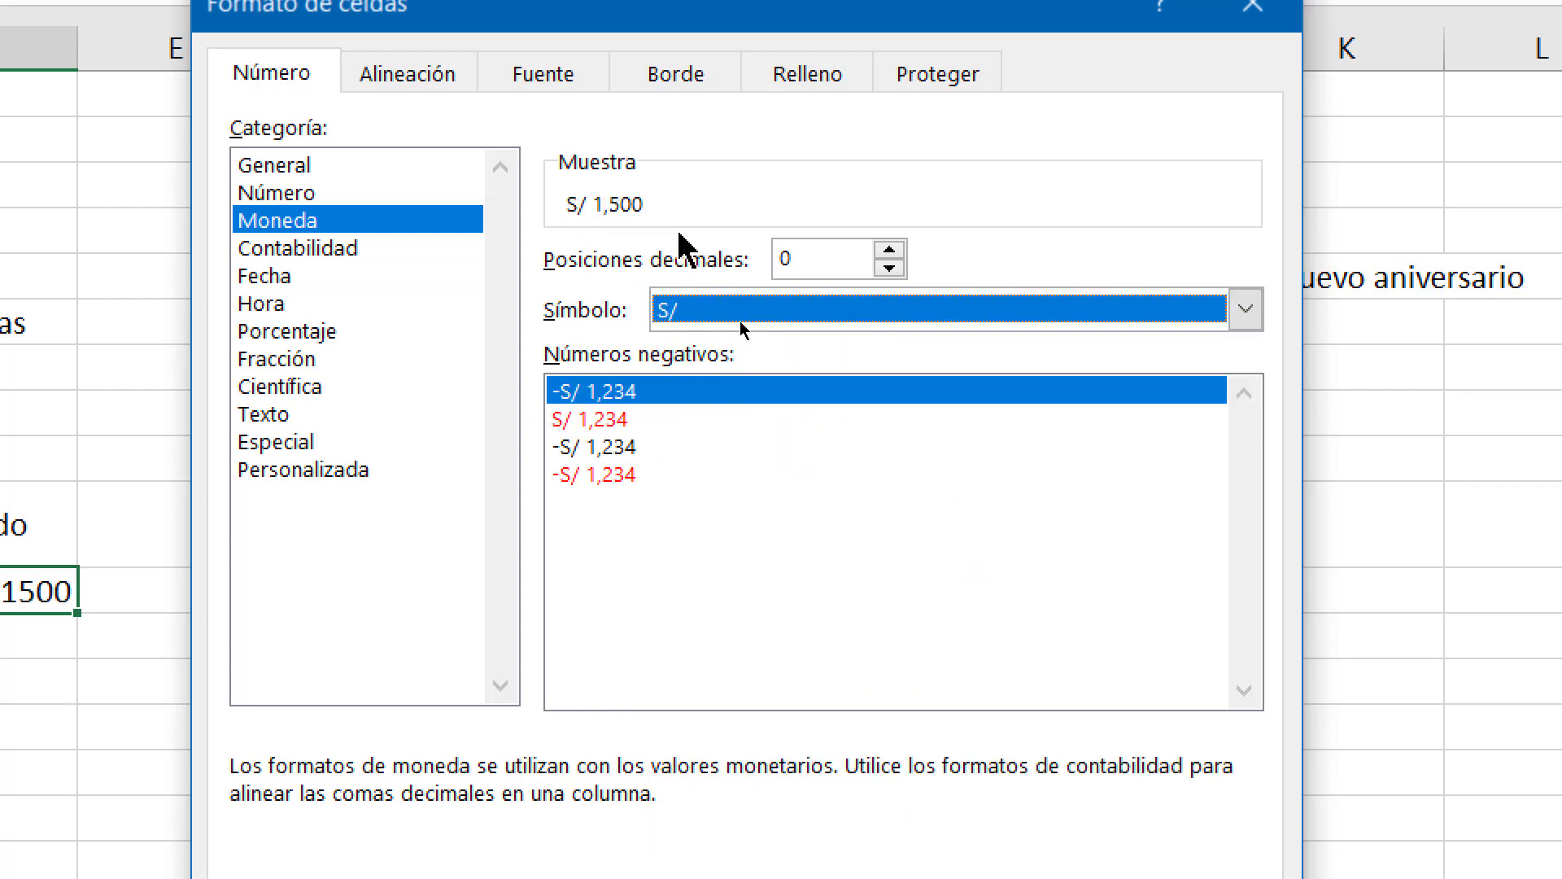
pyautogui.click(890, 250)
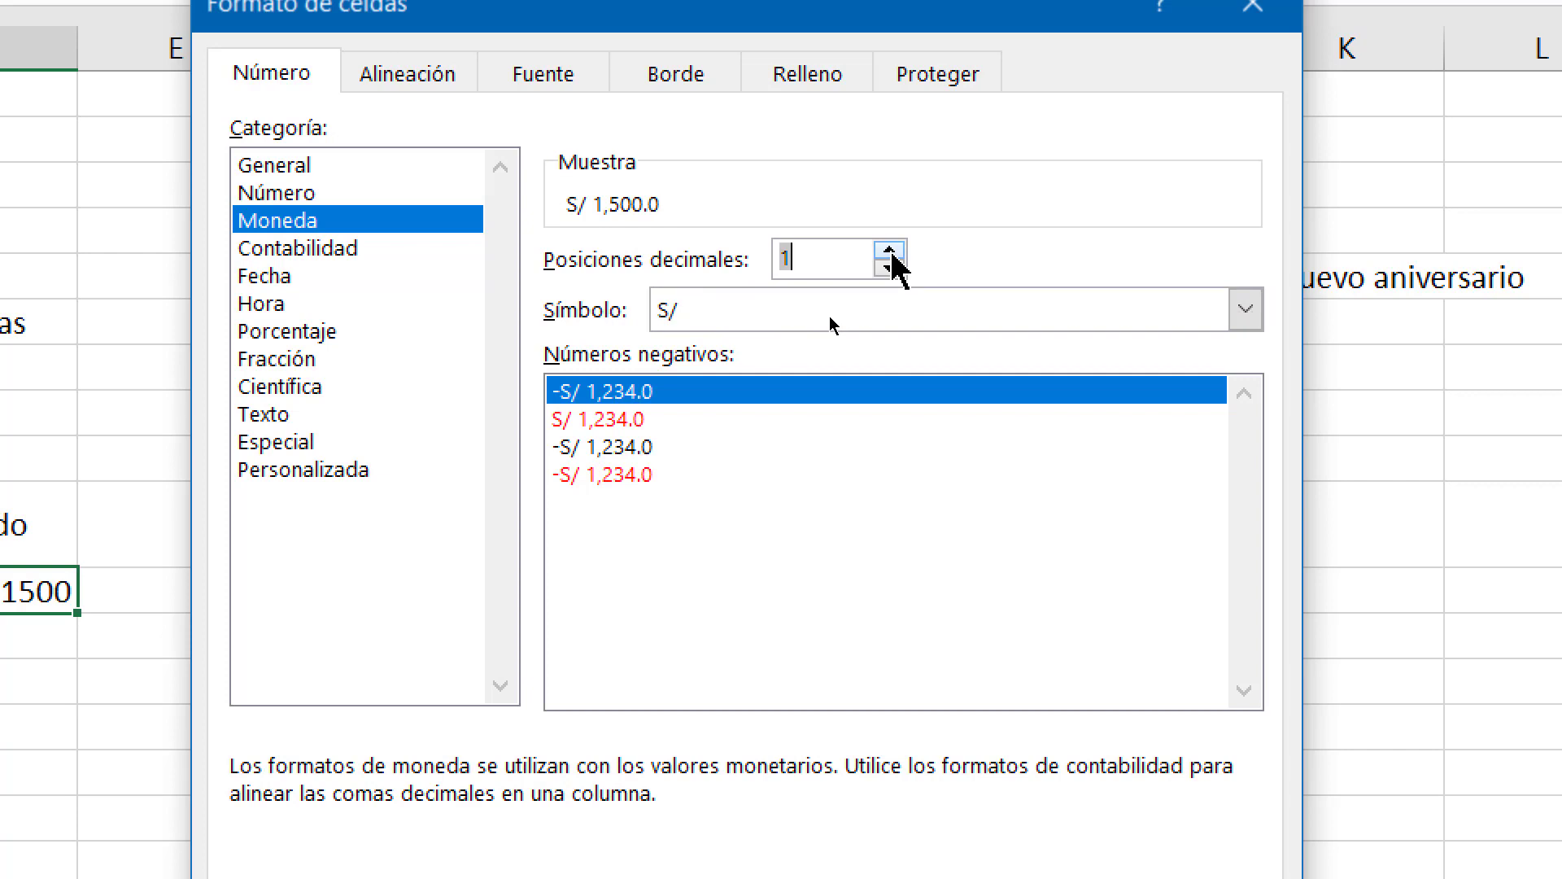
pyautogui.click(890, 250)
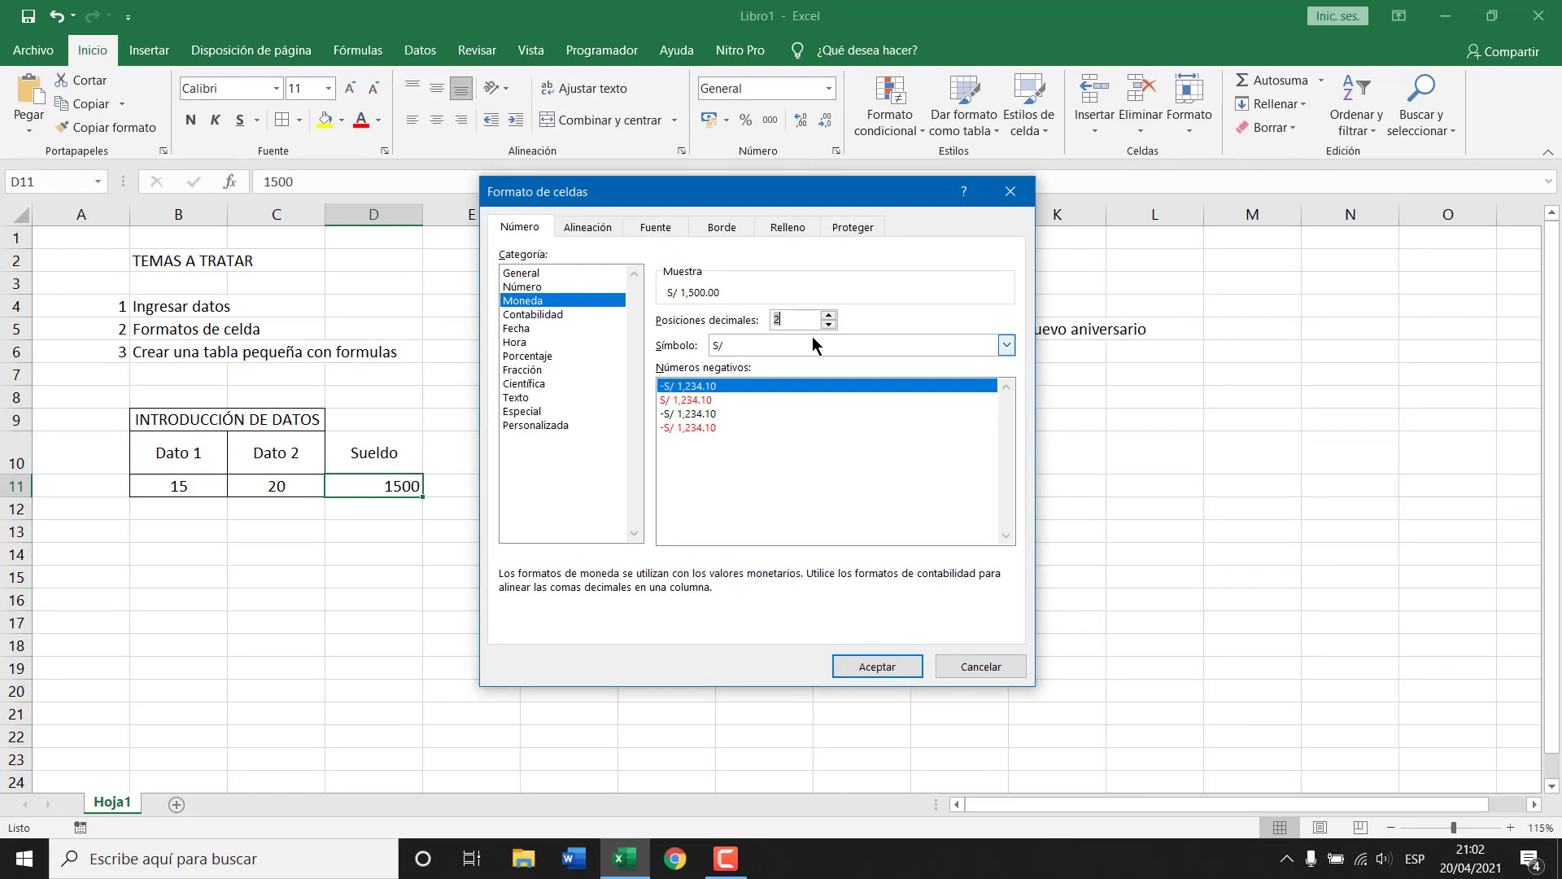
pyautogui.click(907, 662)
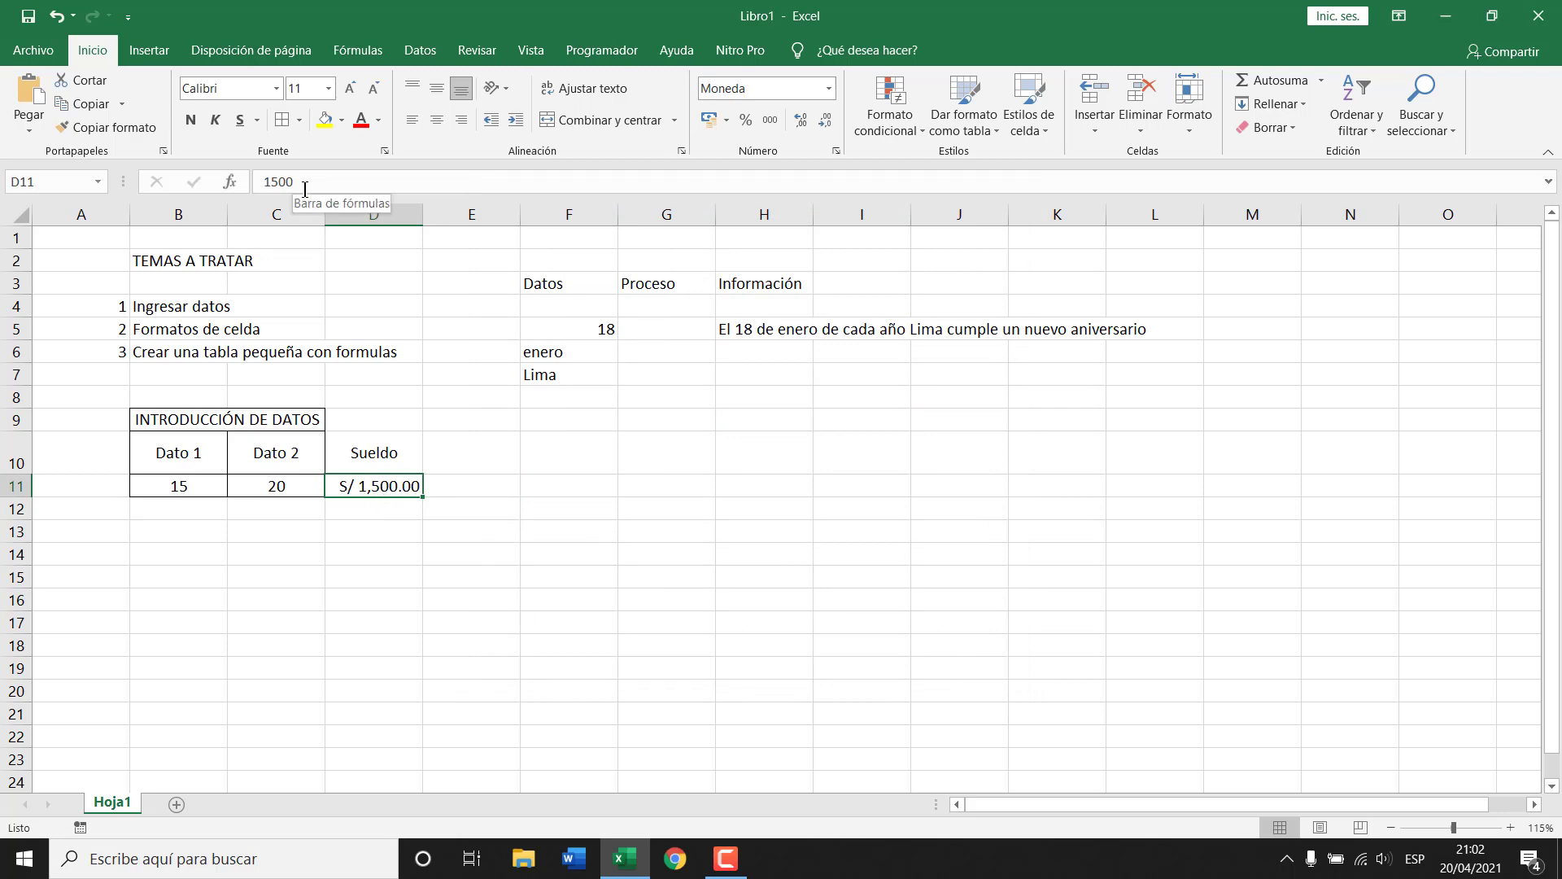
# - Replace the Sueldo value in cell D11 with 2000
pyautogui.moveTo(302, 188); pyautogui.dragTo(391, 470)
pyautogui.press('Escape')
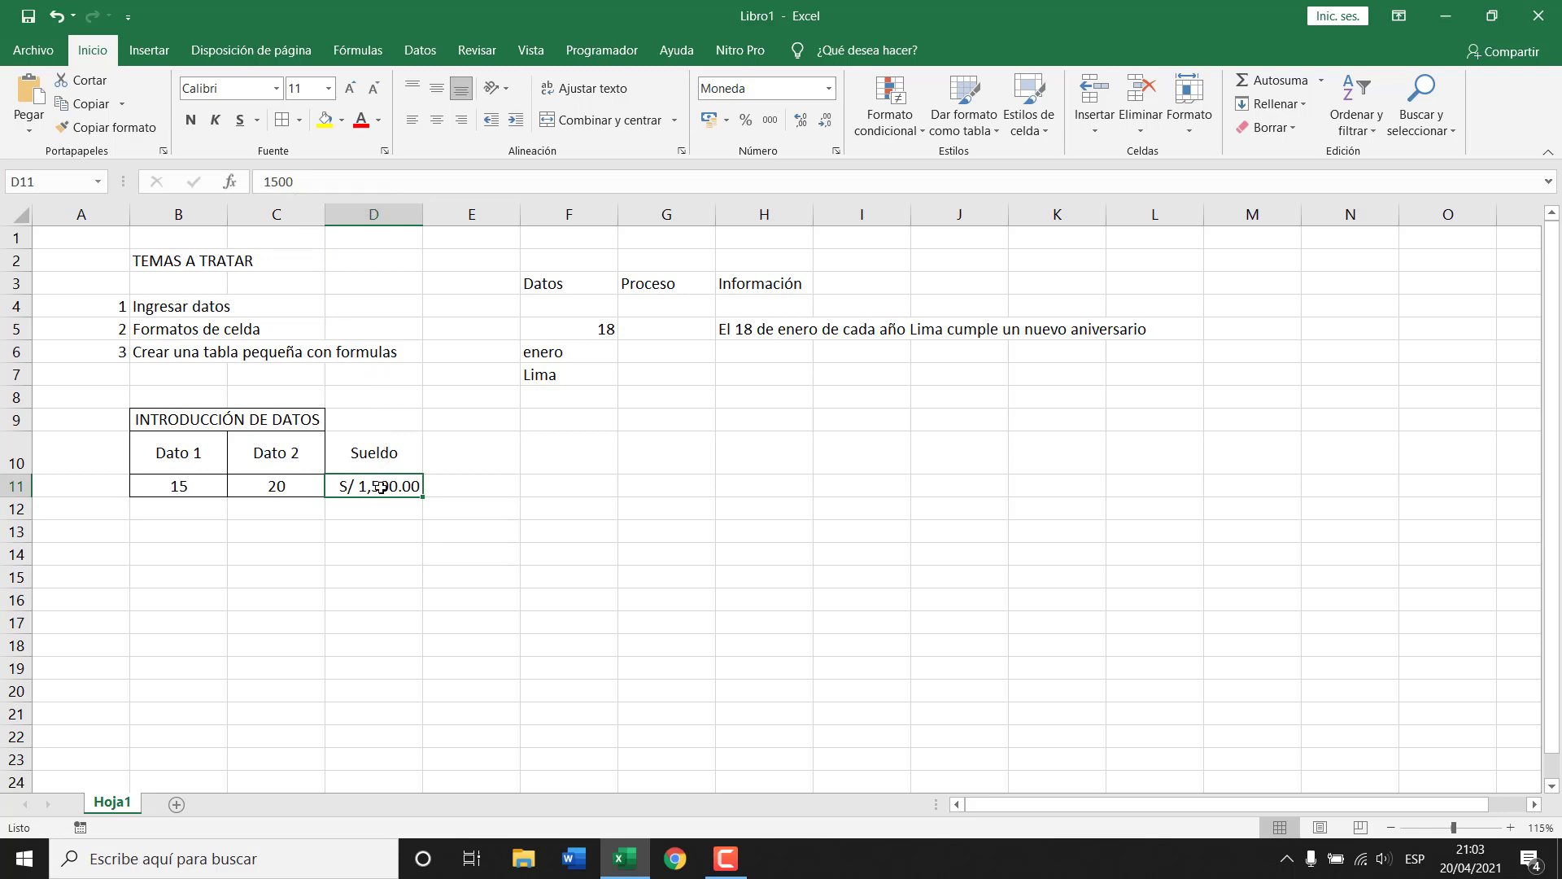
pyautogui.write('2')
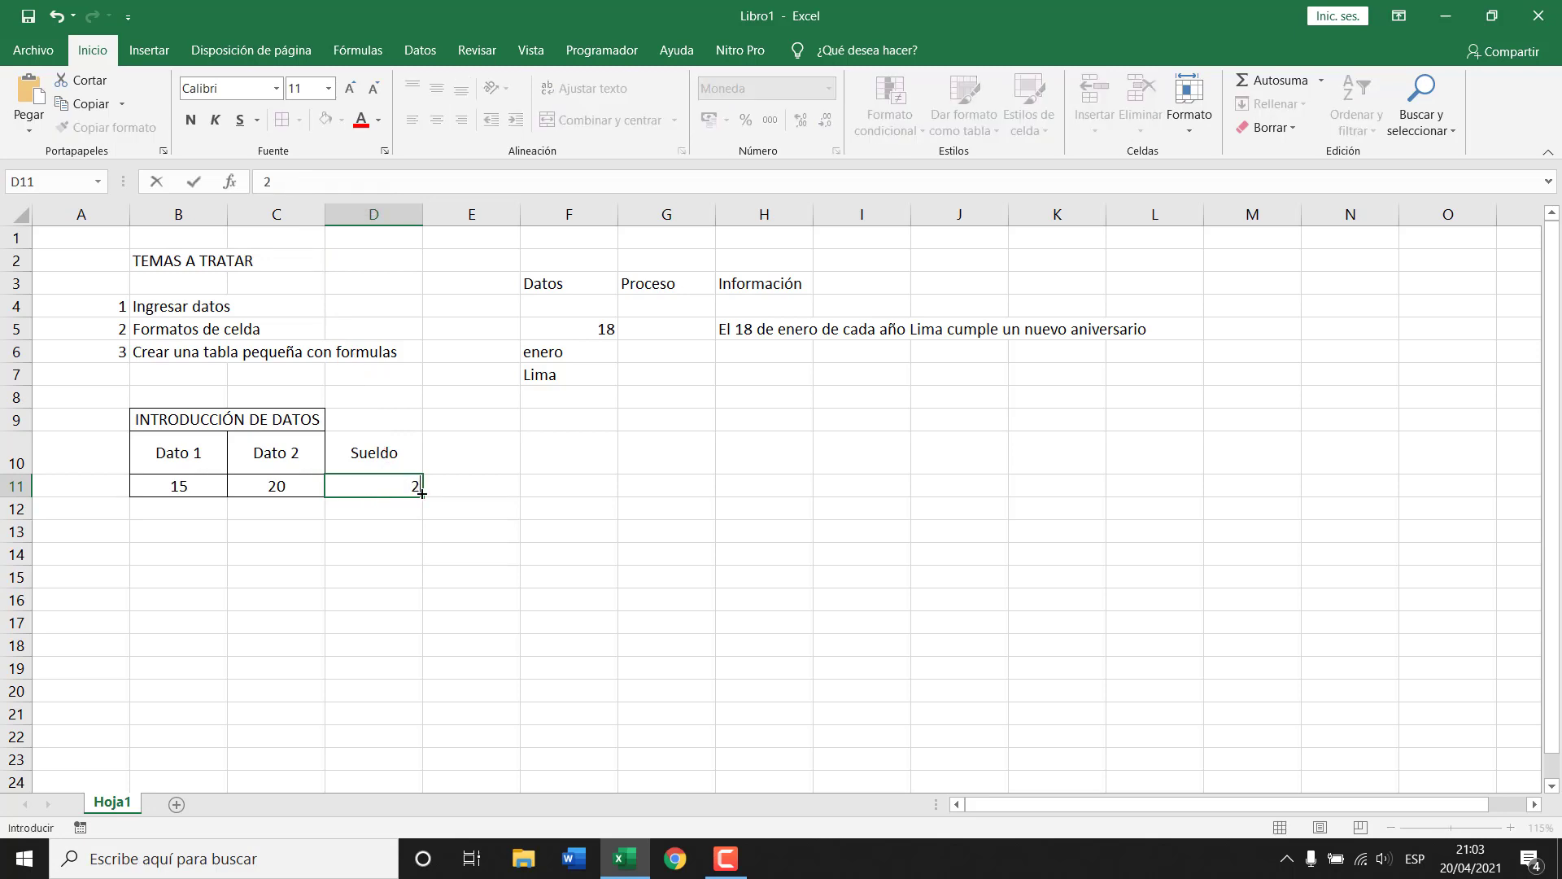
pyautogui.write('000')
pyautogui.press('Return')
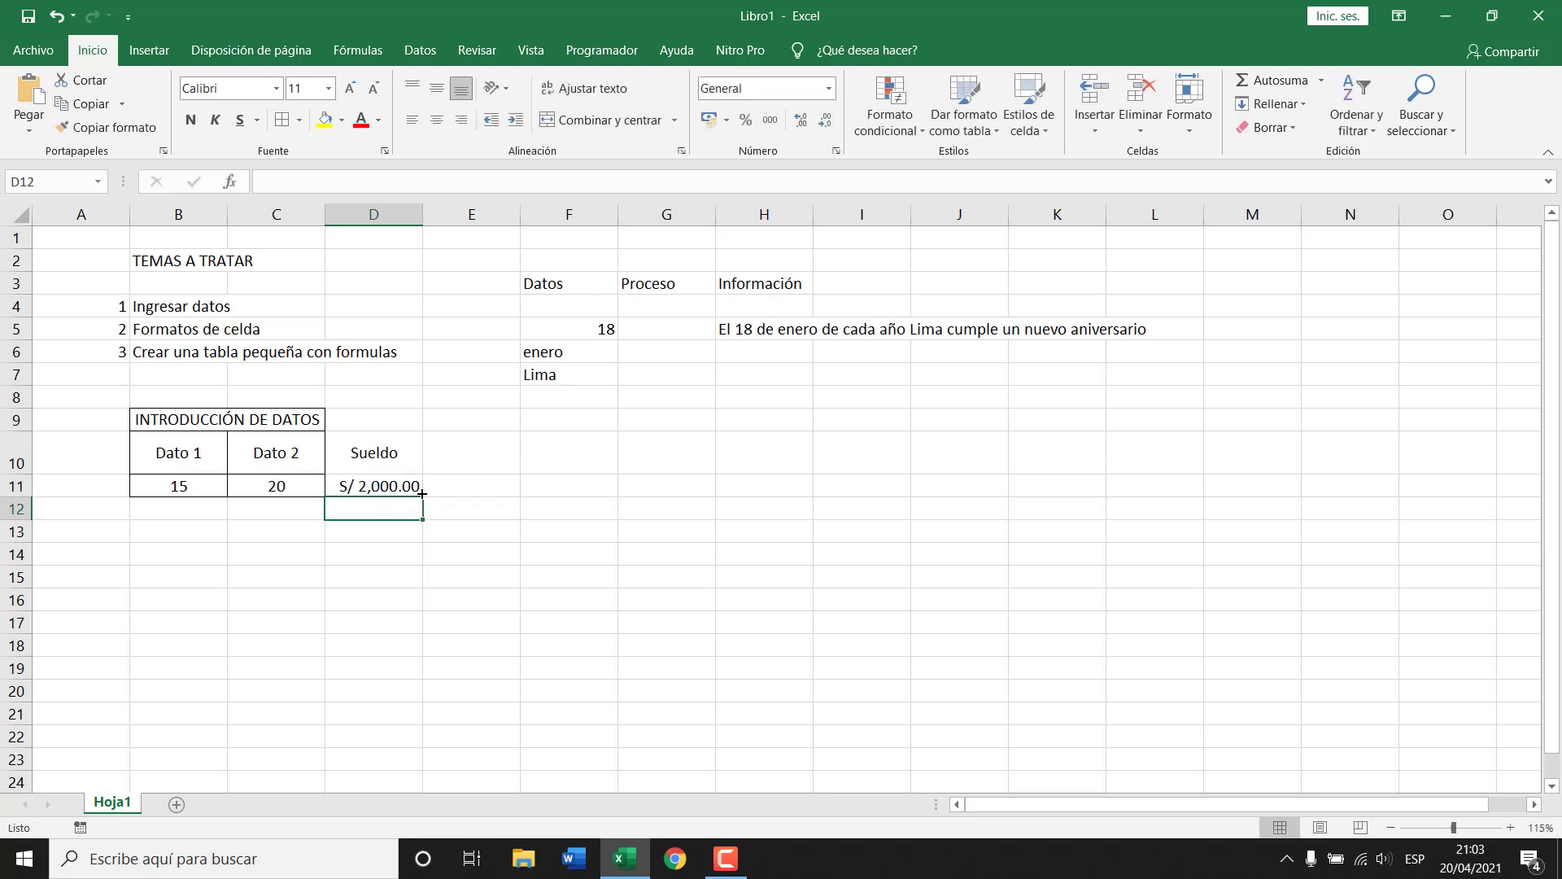
# - Enter the amount S/. 1500.00, with its currency symbol, manually in cell D13
pyautogui.click(494, 492)
pyautogui.click(402, 537)
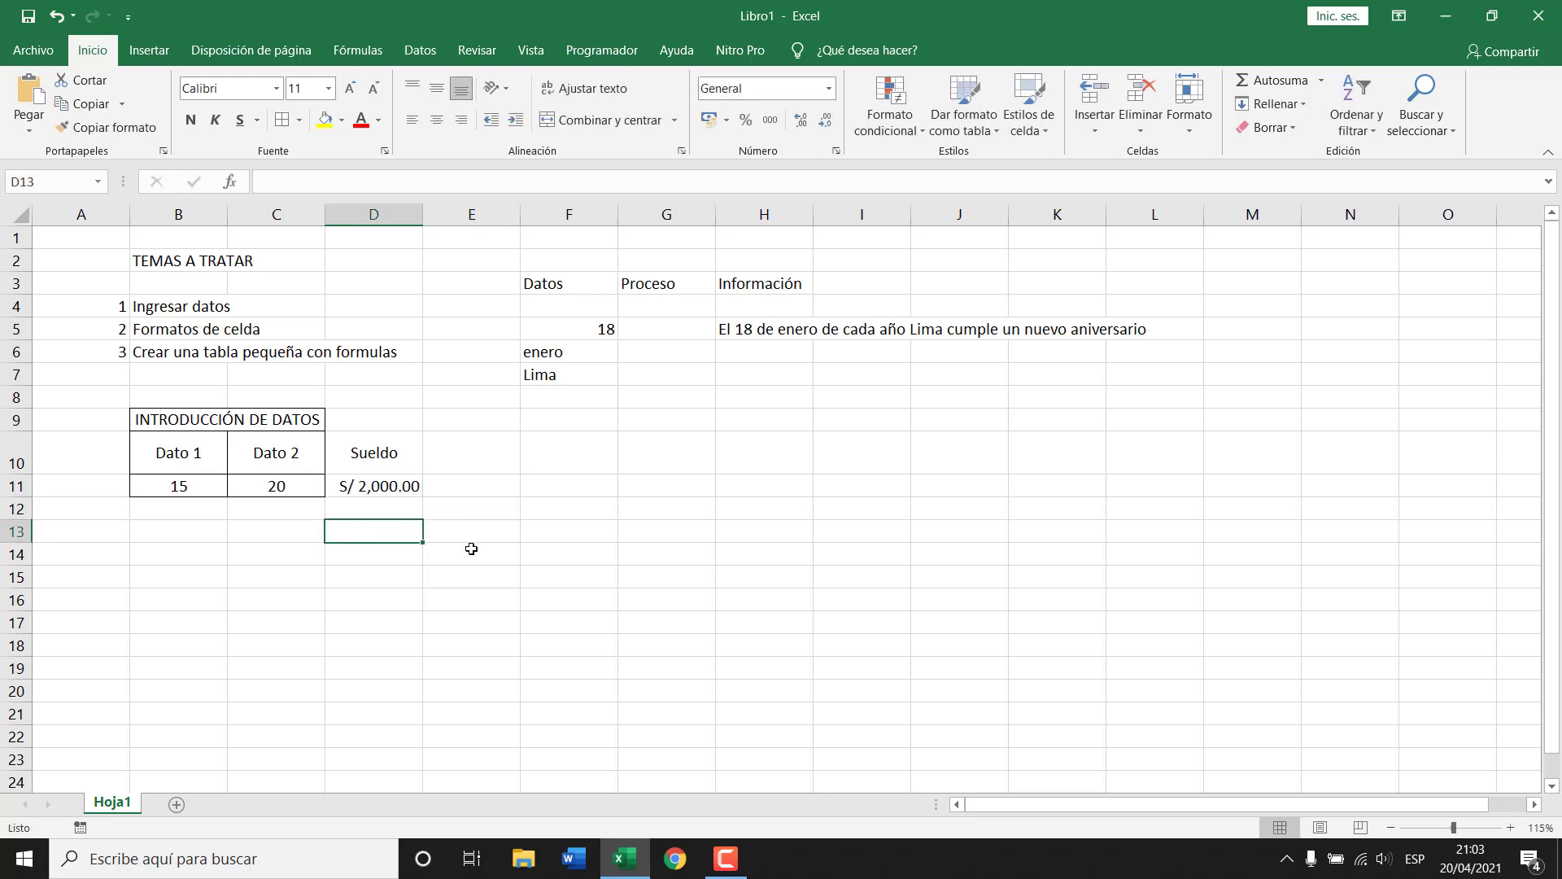
pyautogui.write('S/')
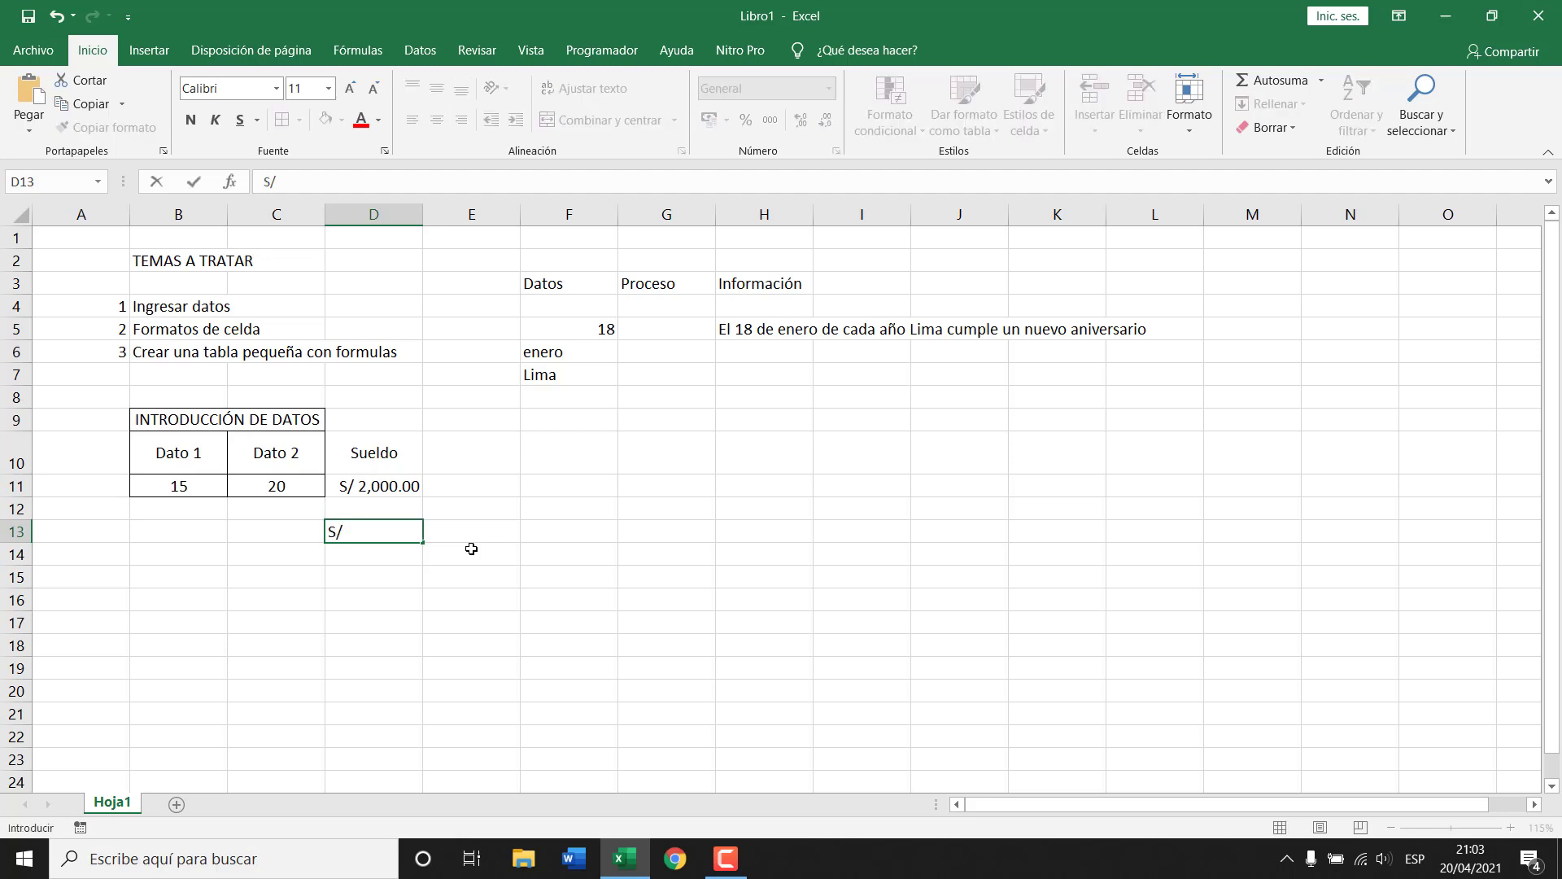
pyautogui.write('. 1500')
pyautogui.write('.00')
pyautogui.press('Return')
pyautogui.press('Up')
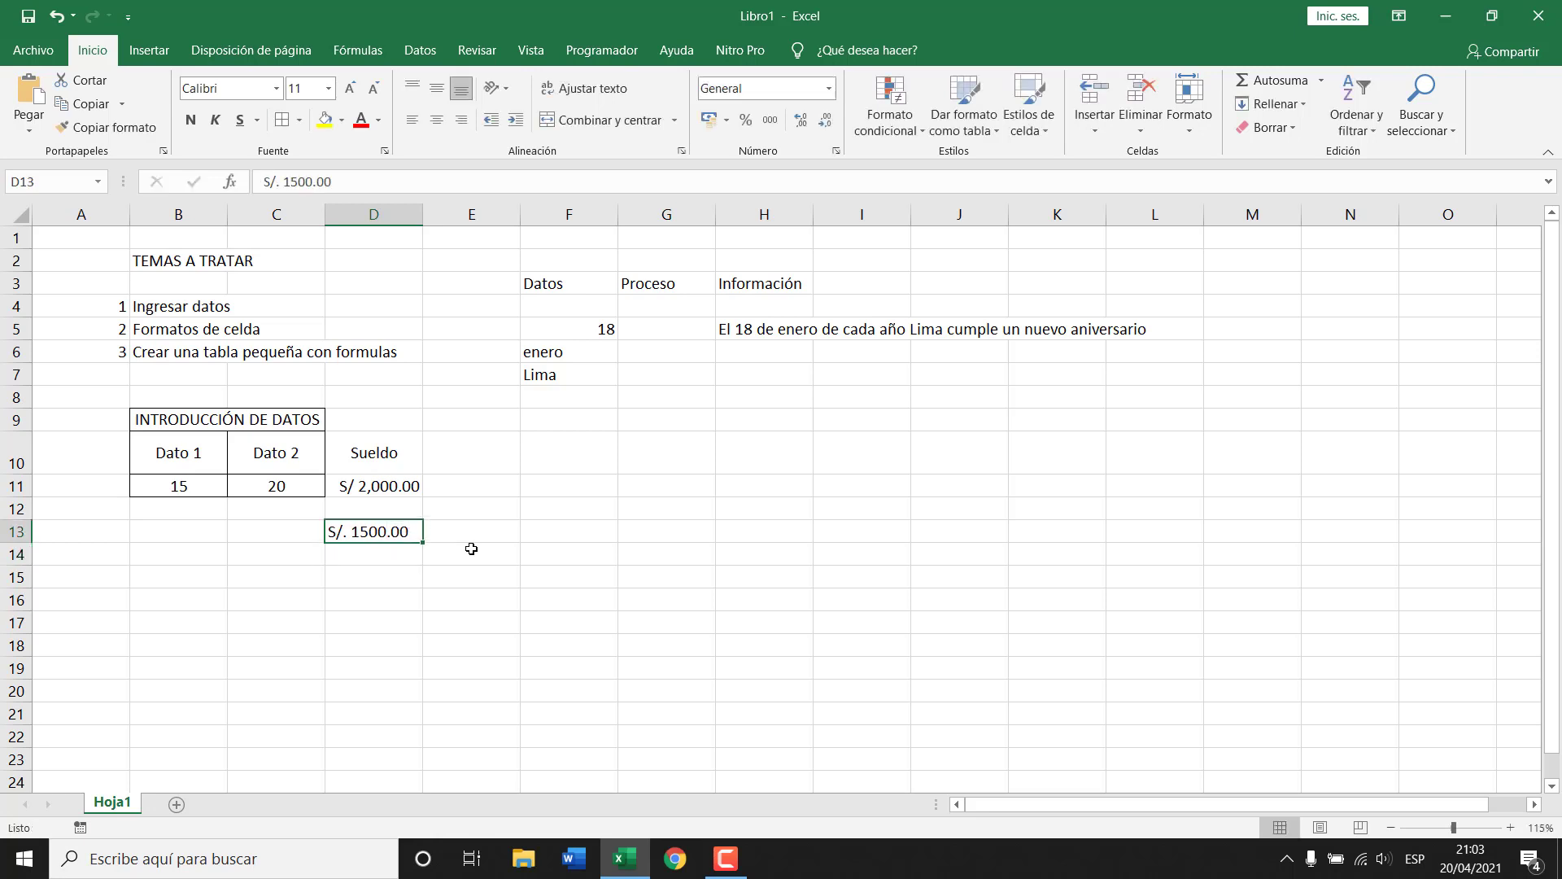
# - Correct the D13 entry to S/ 1500.00 without the period after the symbol, and delete it from the cell
pyautogui.press('F2')
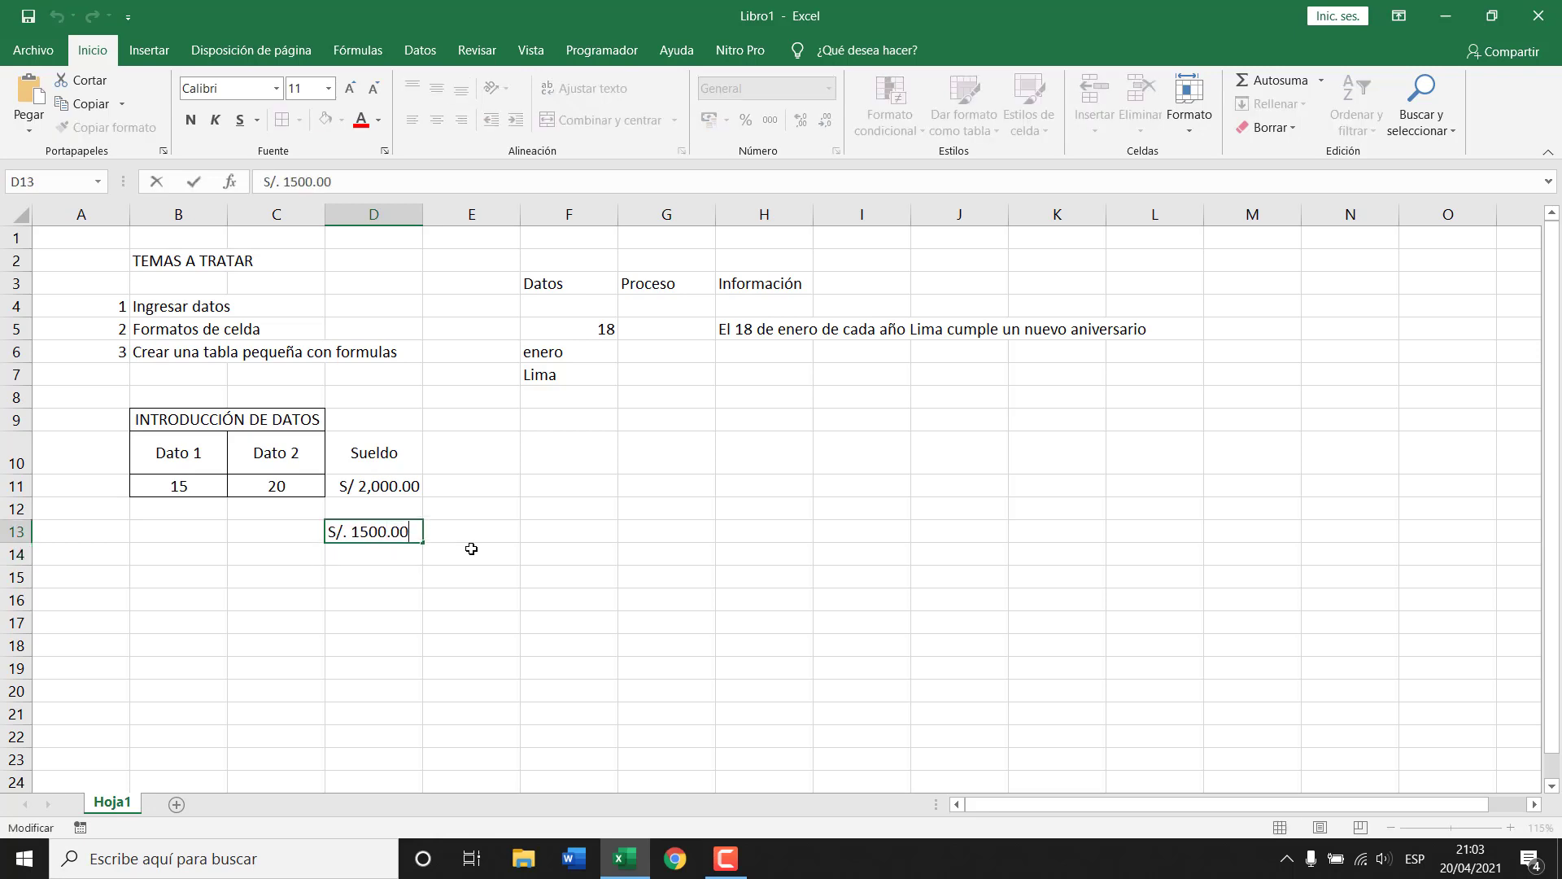
pyautogui.press('Delete')
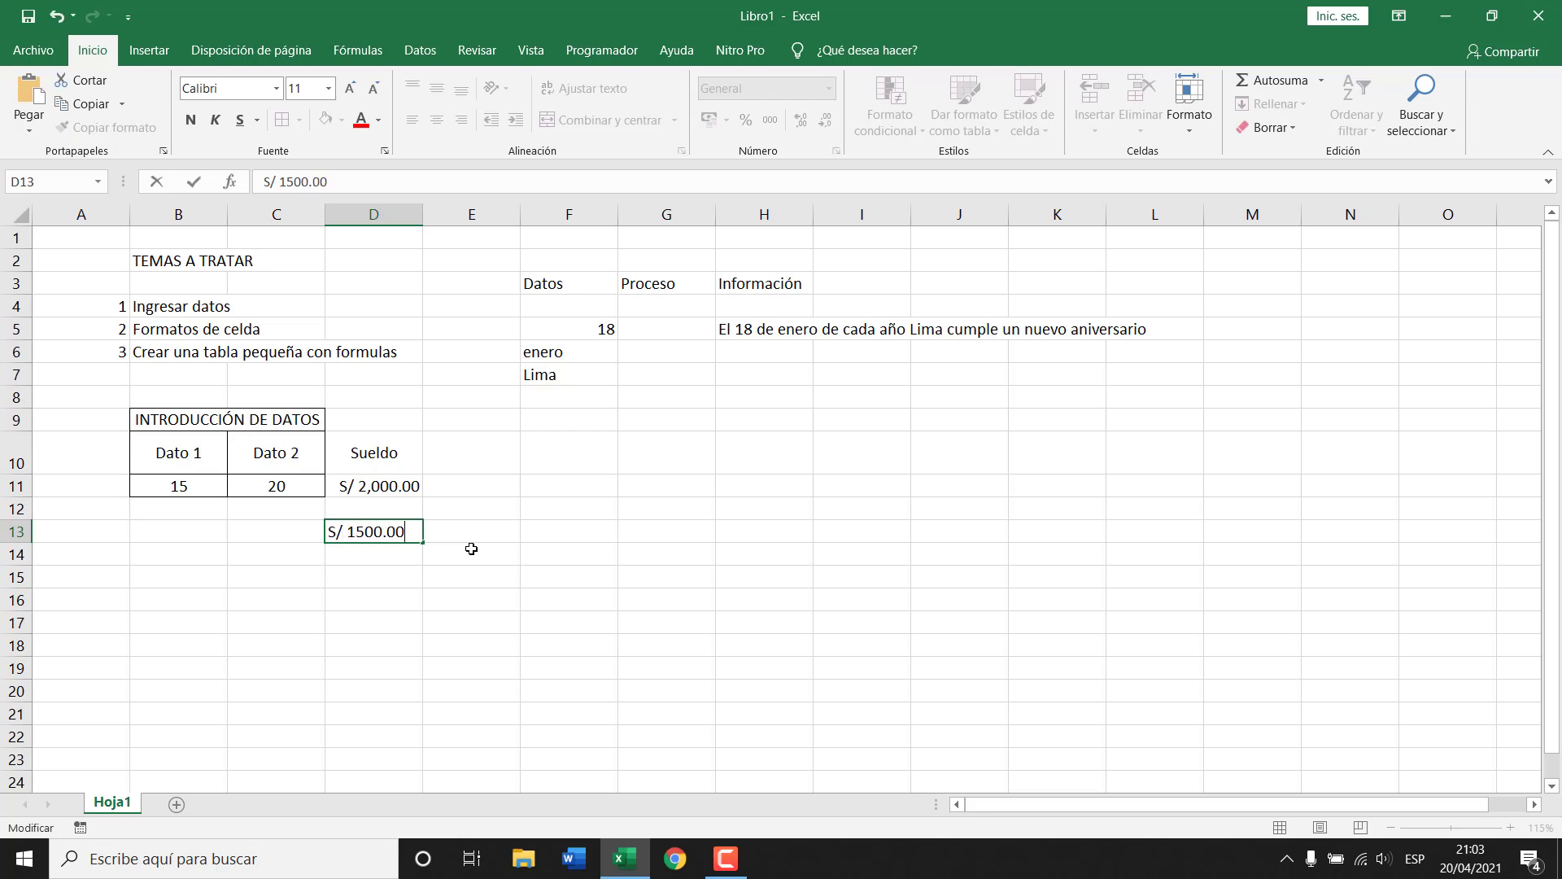
pyautogui.press('Return')
pyautogui.press('Up')
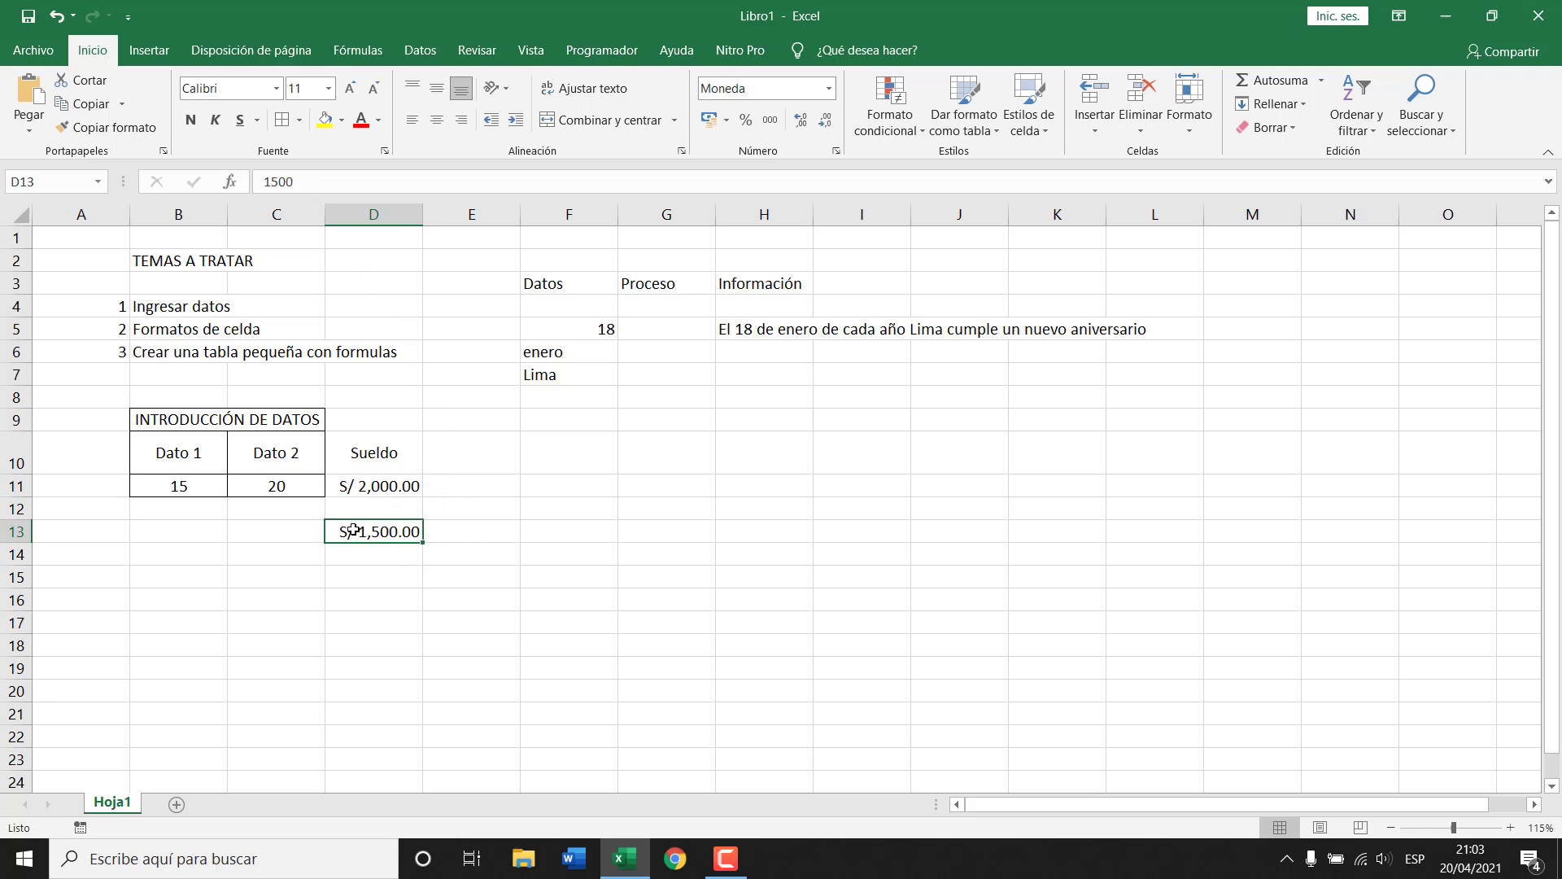
pyautogui.press('Delete')
# - Review the Moneda settings of D11 in the Formato de celdas dialog and close it without changes
pyautogui.click(411, 487)
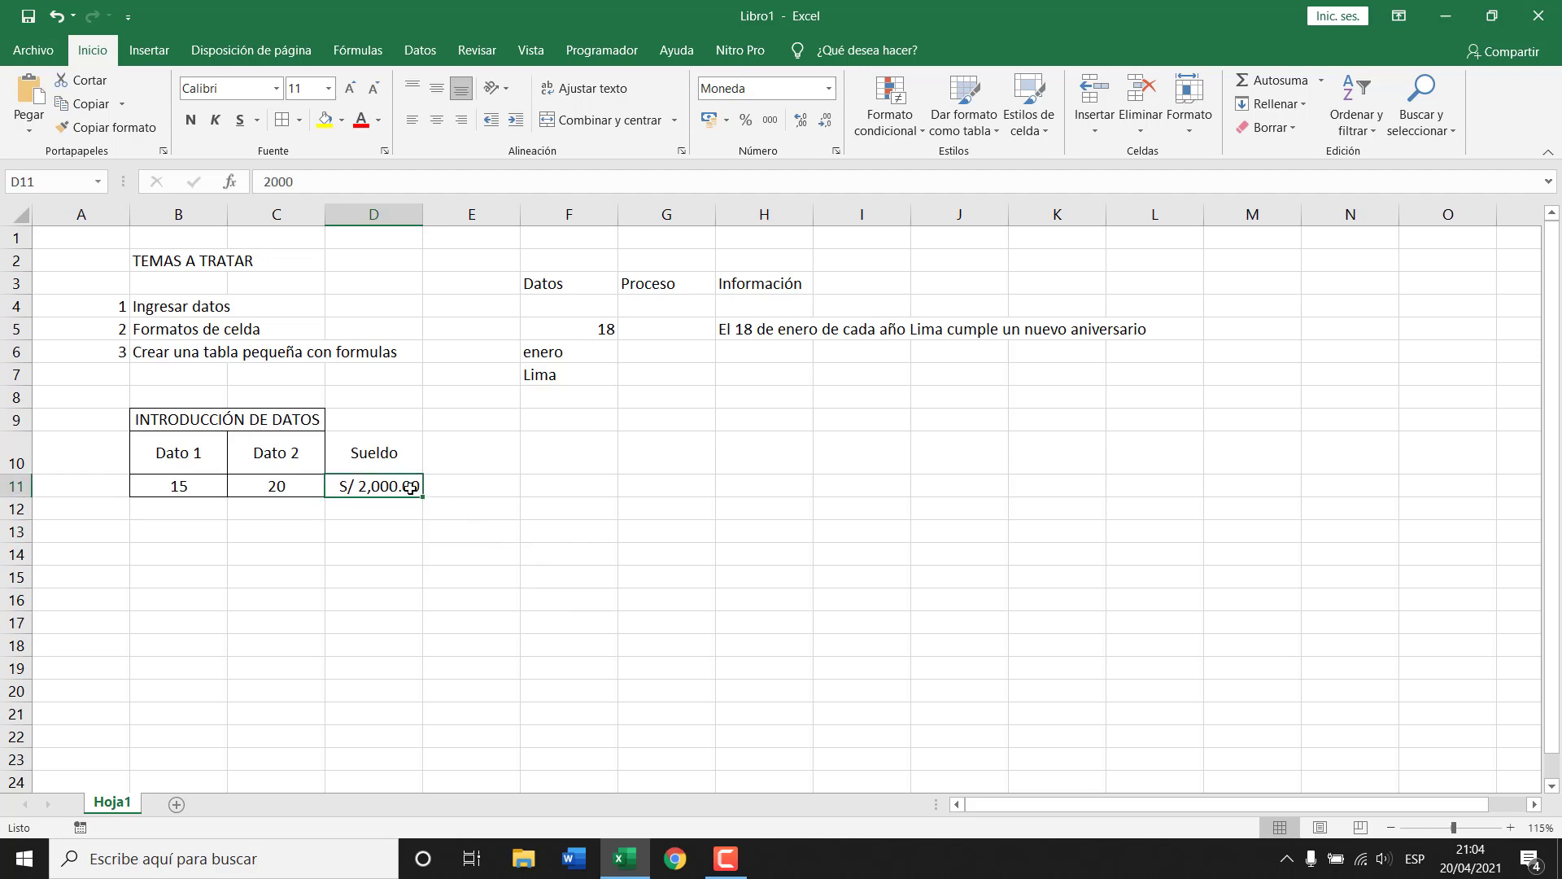
pyautogui.rightClick(410, 486)
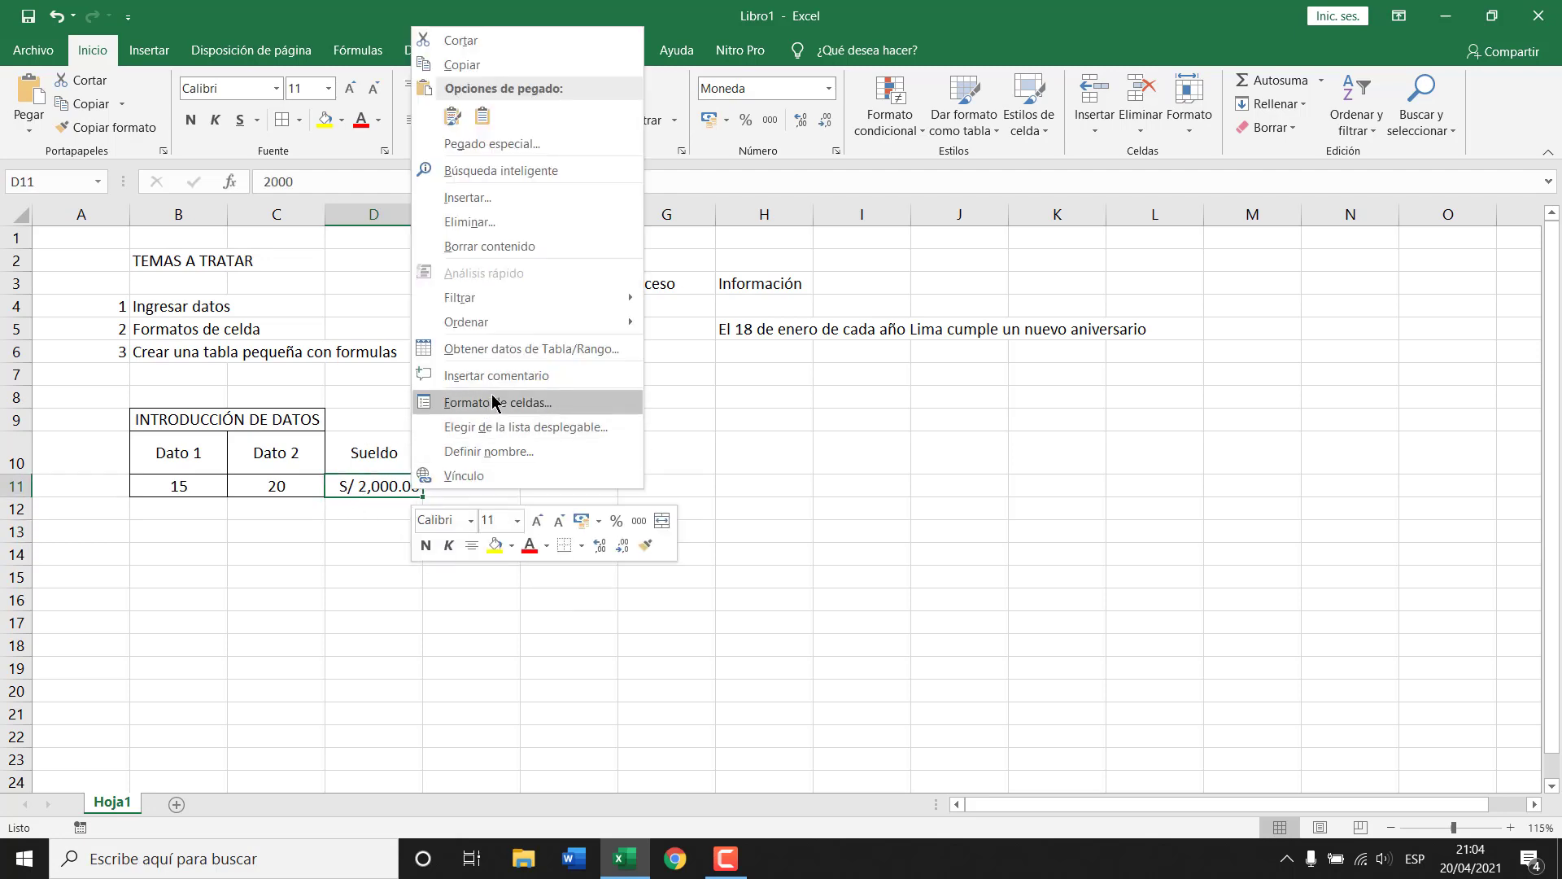
pyautogui.click(492, 403)
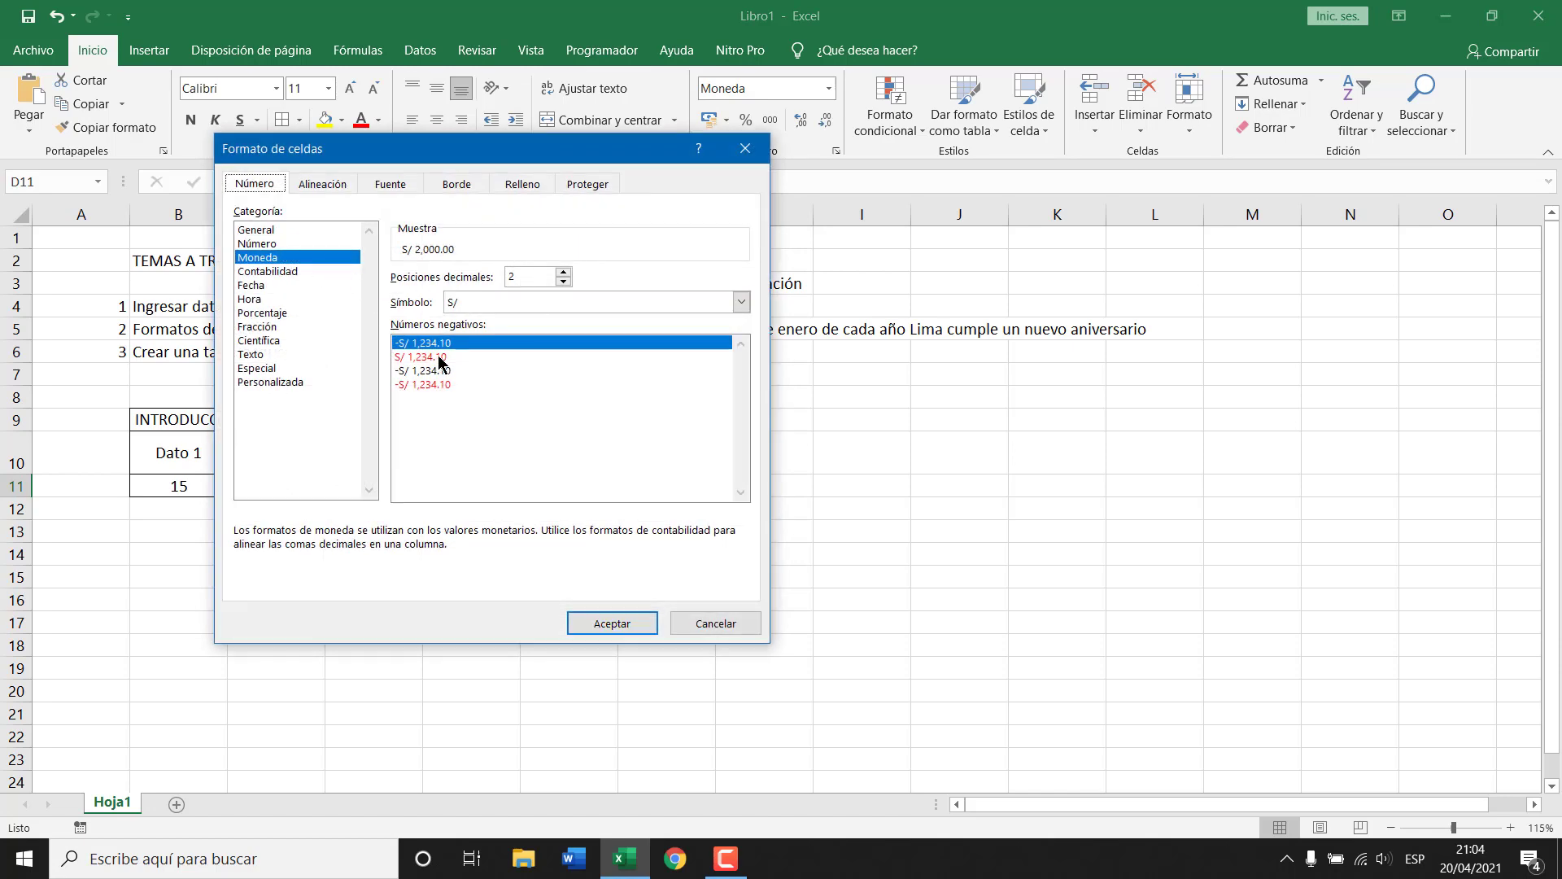
pyautogui.click(704, 624)
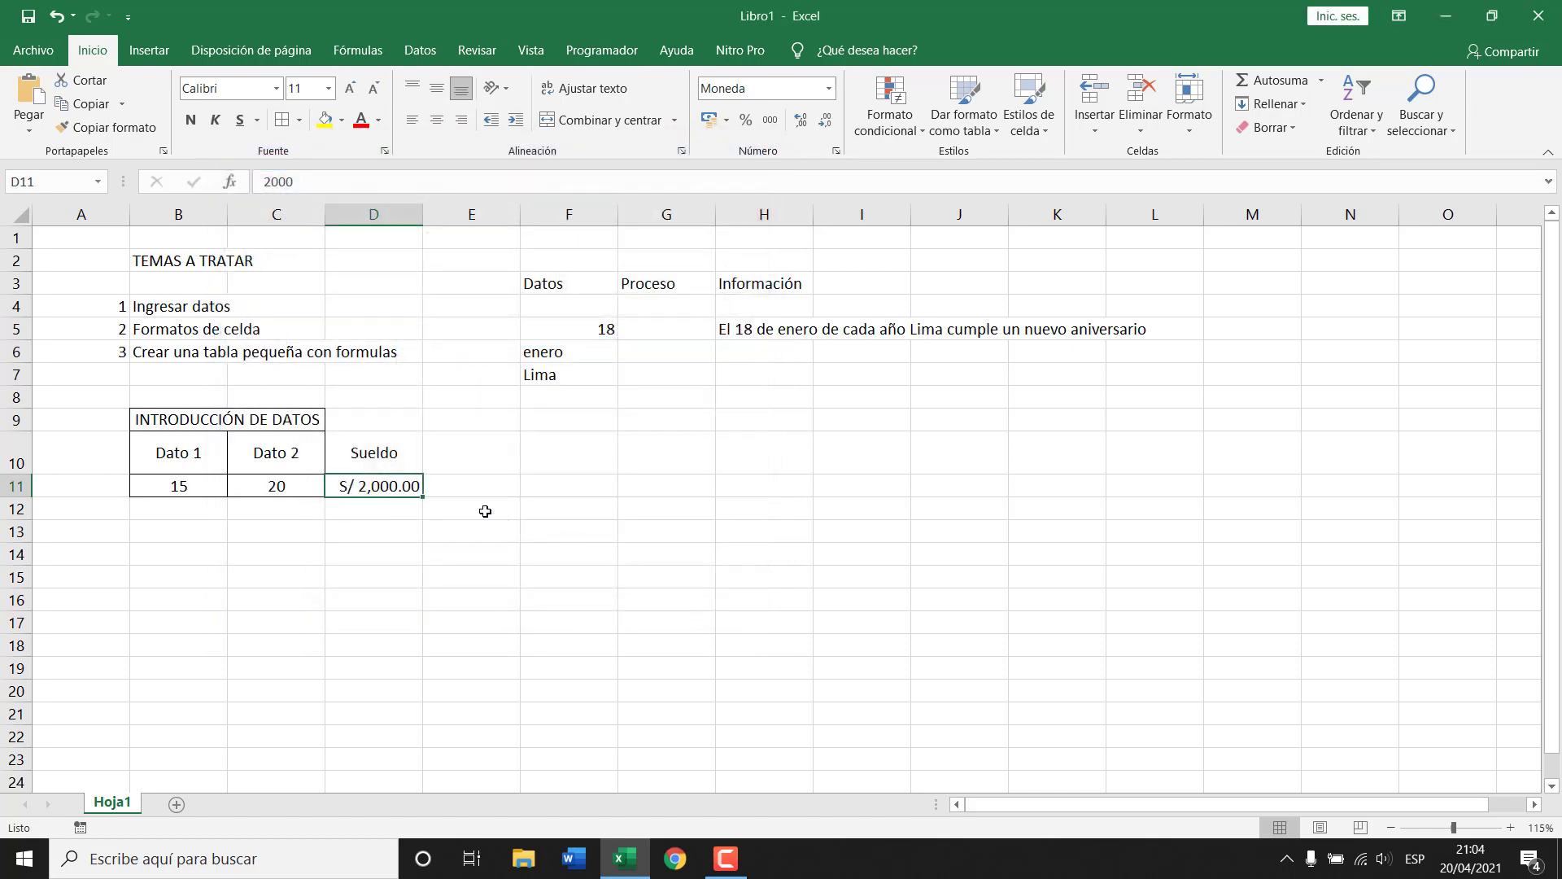
# - Apply borders to the Sueldo heading and its value in cells D10:D11
pyautogui.moveTo(391, 455); pyautogui.dragTo(386, 480)
pyautogui.click(284, 122)
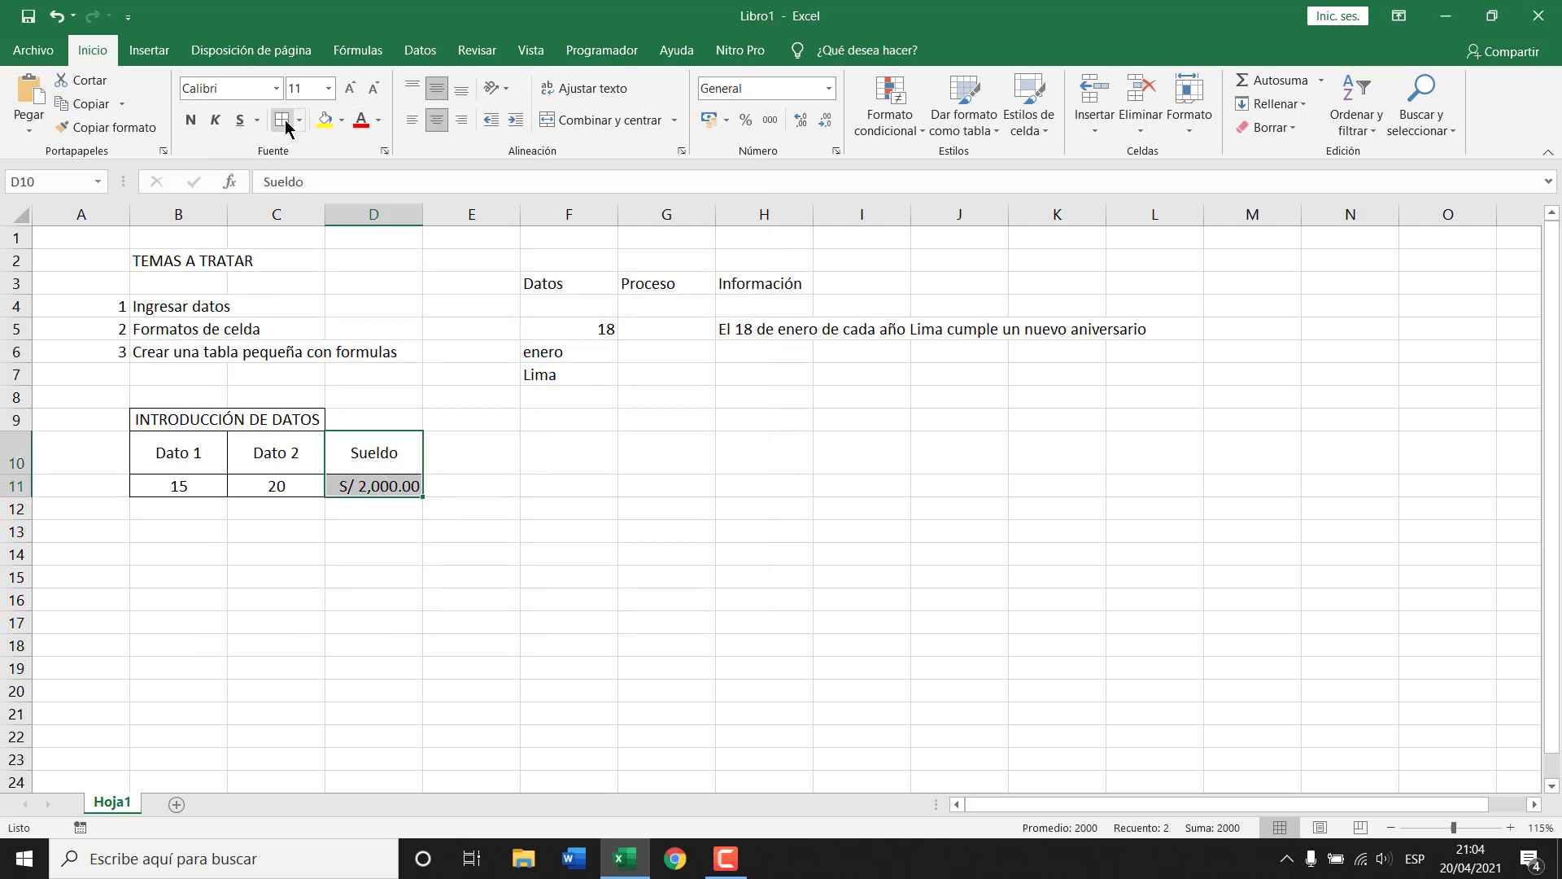
pyautogui.click(479, 465)
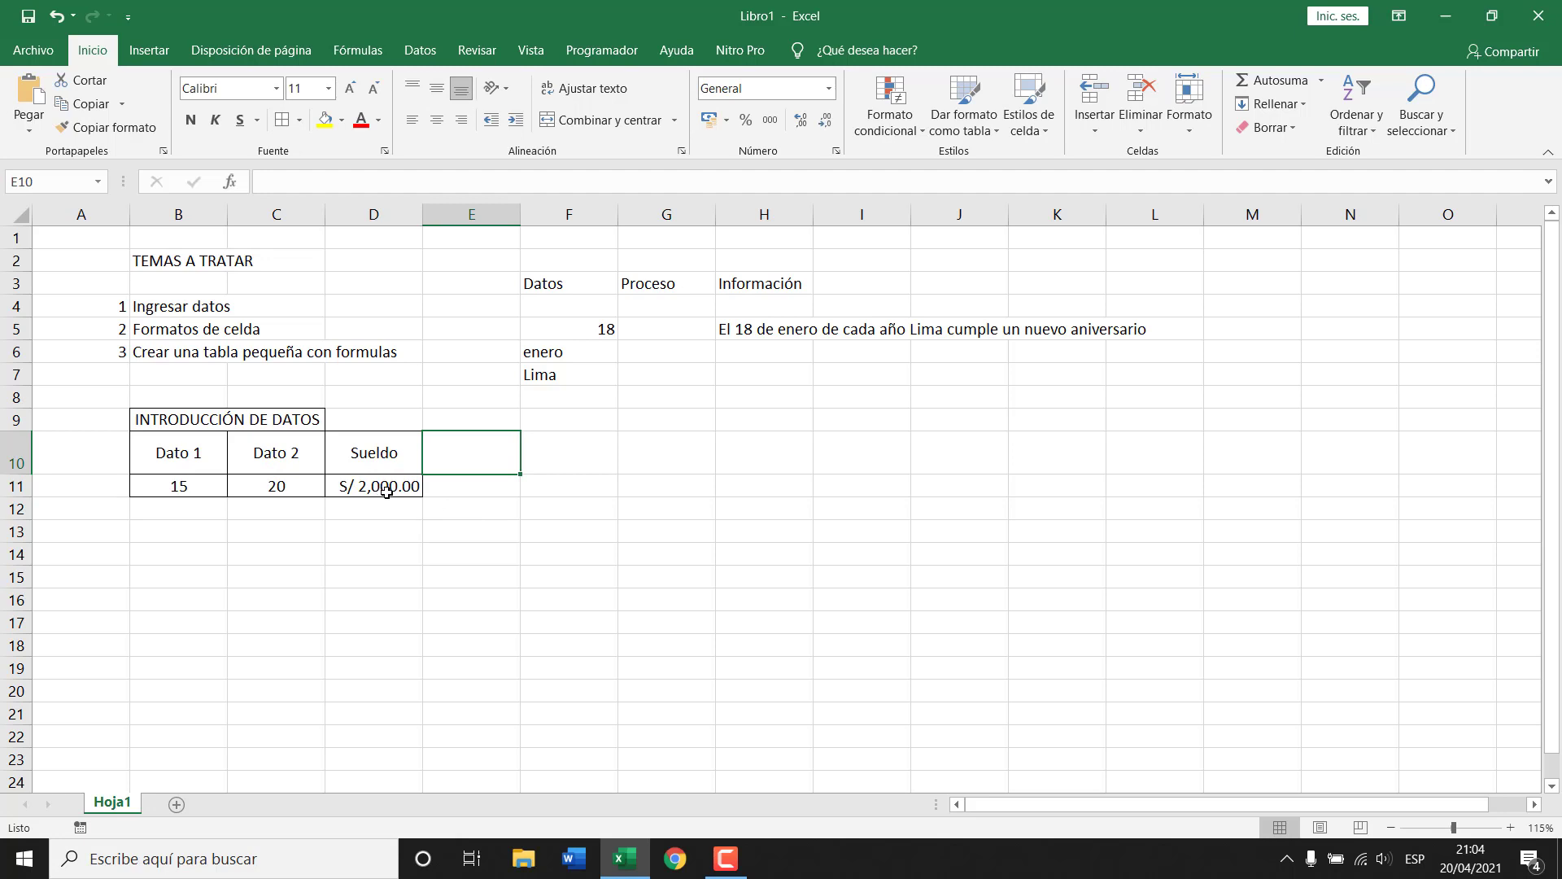
pyautogui.click(525, 531)
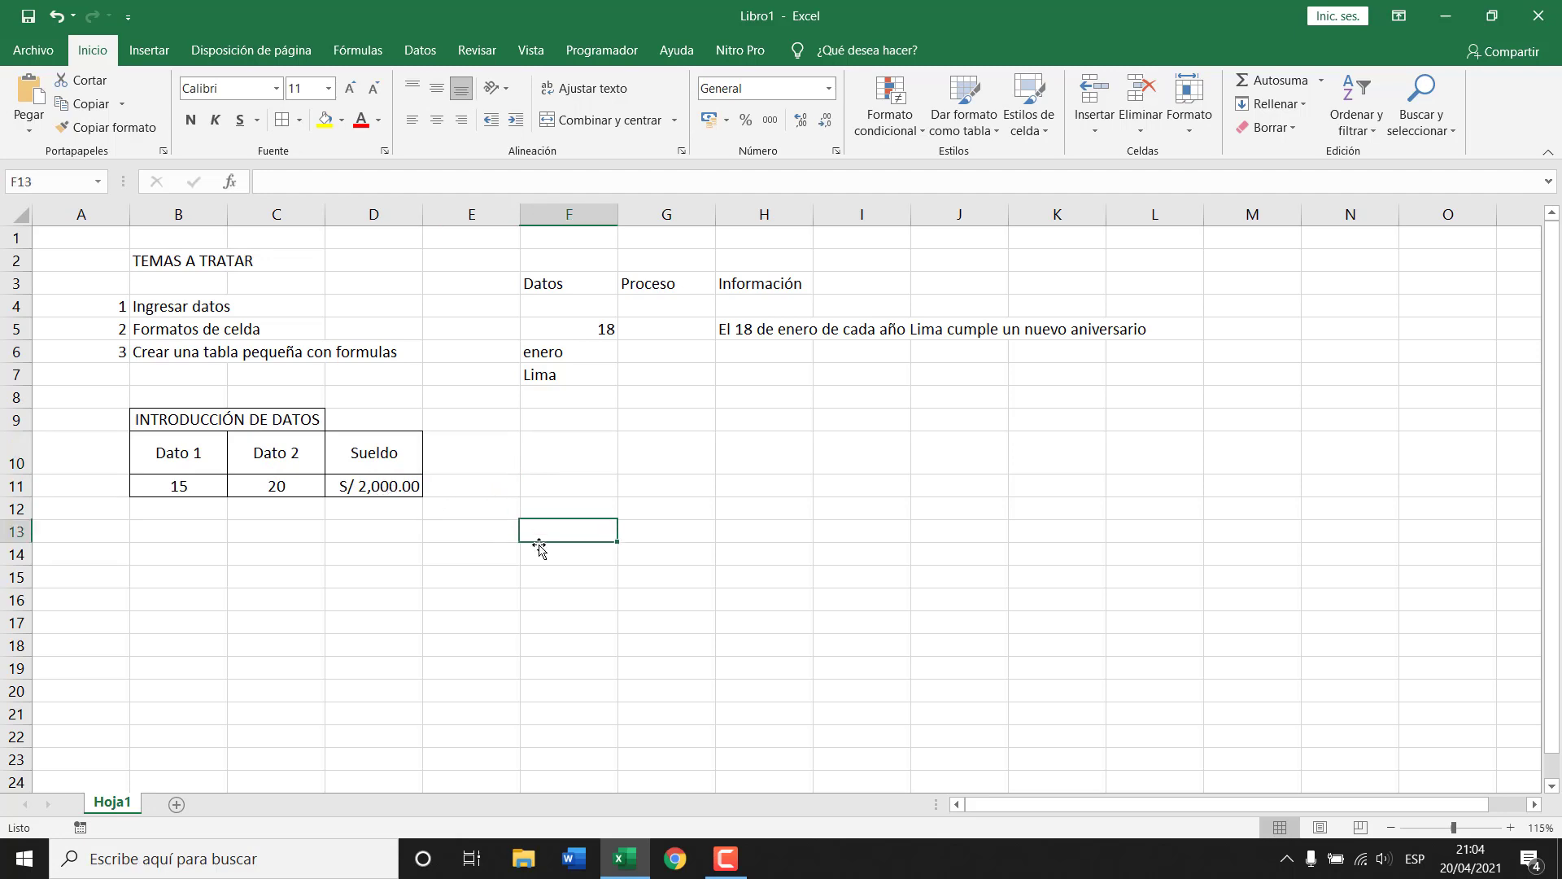
# - Enter the heading N° in B15 and the numbers 1, 2 and 3 in B16:B18
pyautogui.click(183, 574)
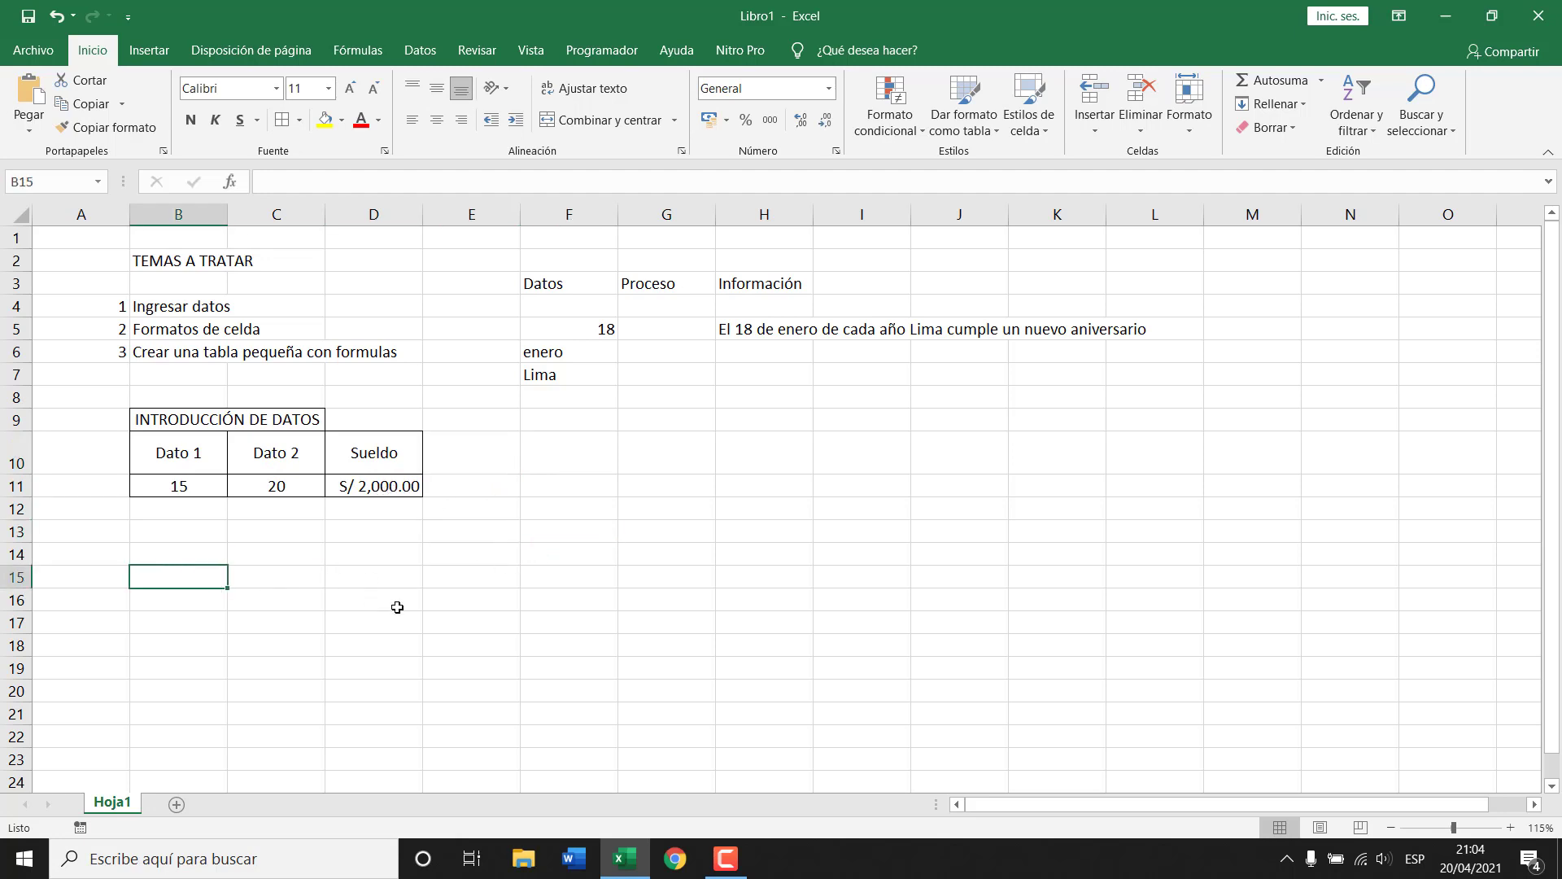
pyautogui.scroll(-1, 401, 603)
pyautogui.write('n')
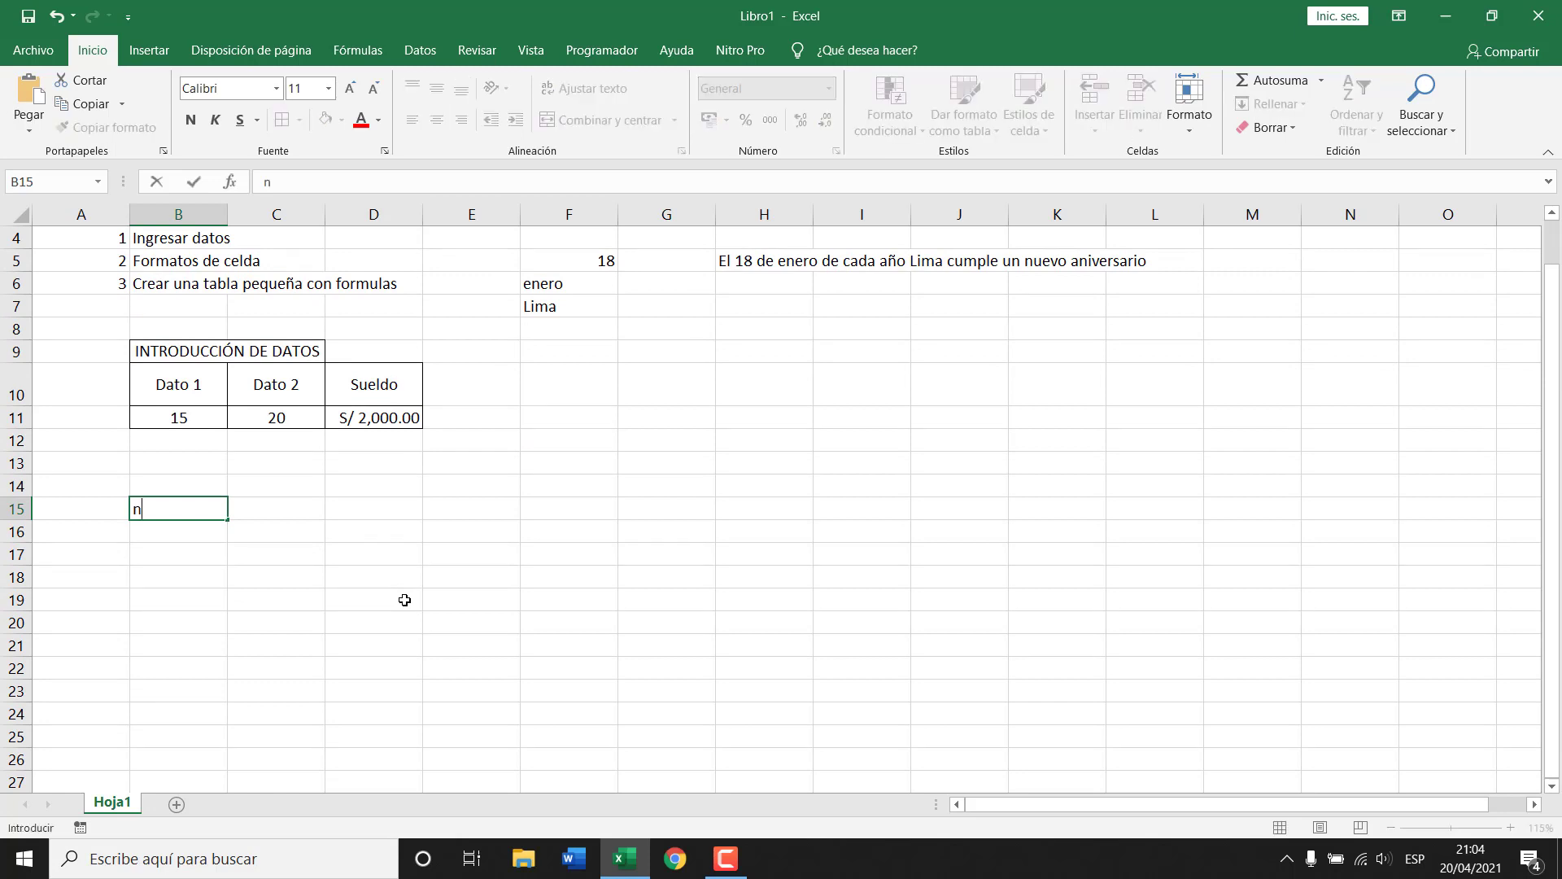
pyautogui.press('BackSpace')
pyautogui.write('N°')
pyautogui.press('Return')
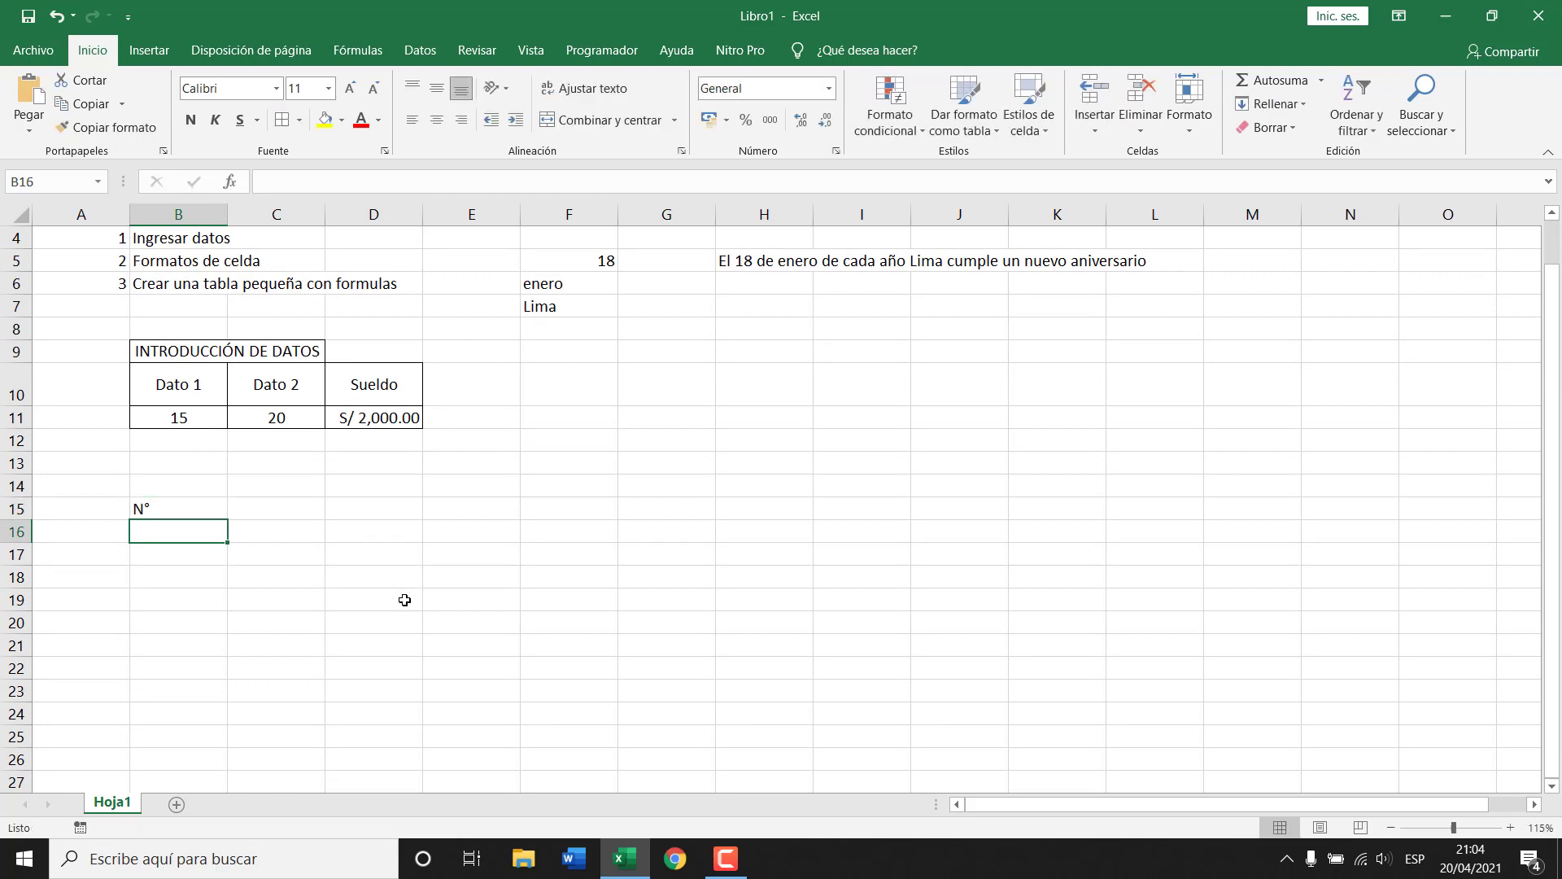
pyautogui.write('1')
pyautogui.press('Return')
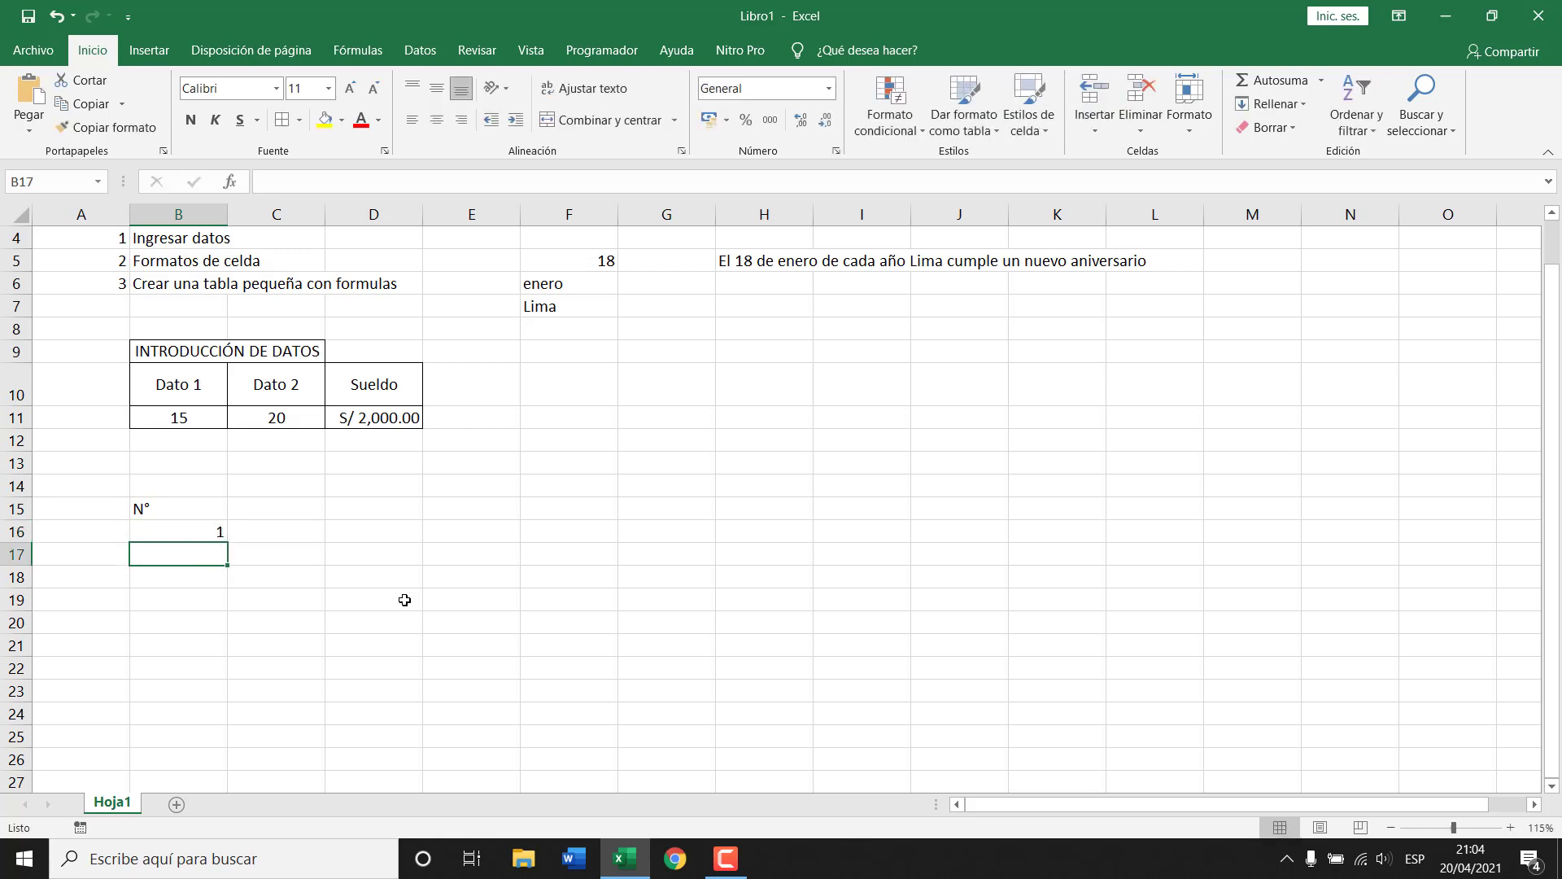
pyautogui.write('2')
pyautogui.press('Return')
pyautogui.write('3')
pyautogui.press('Return')
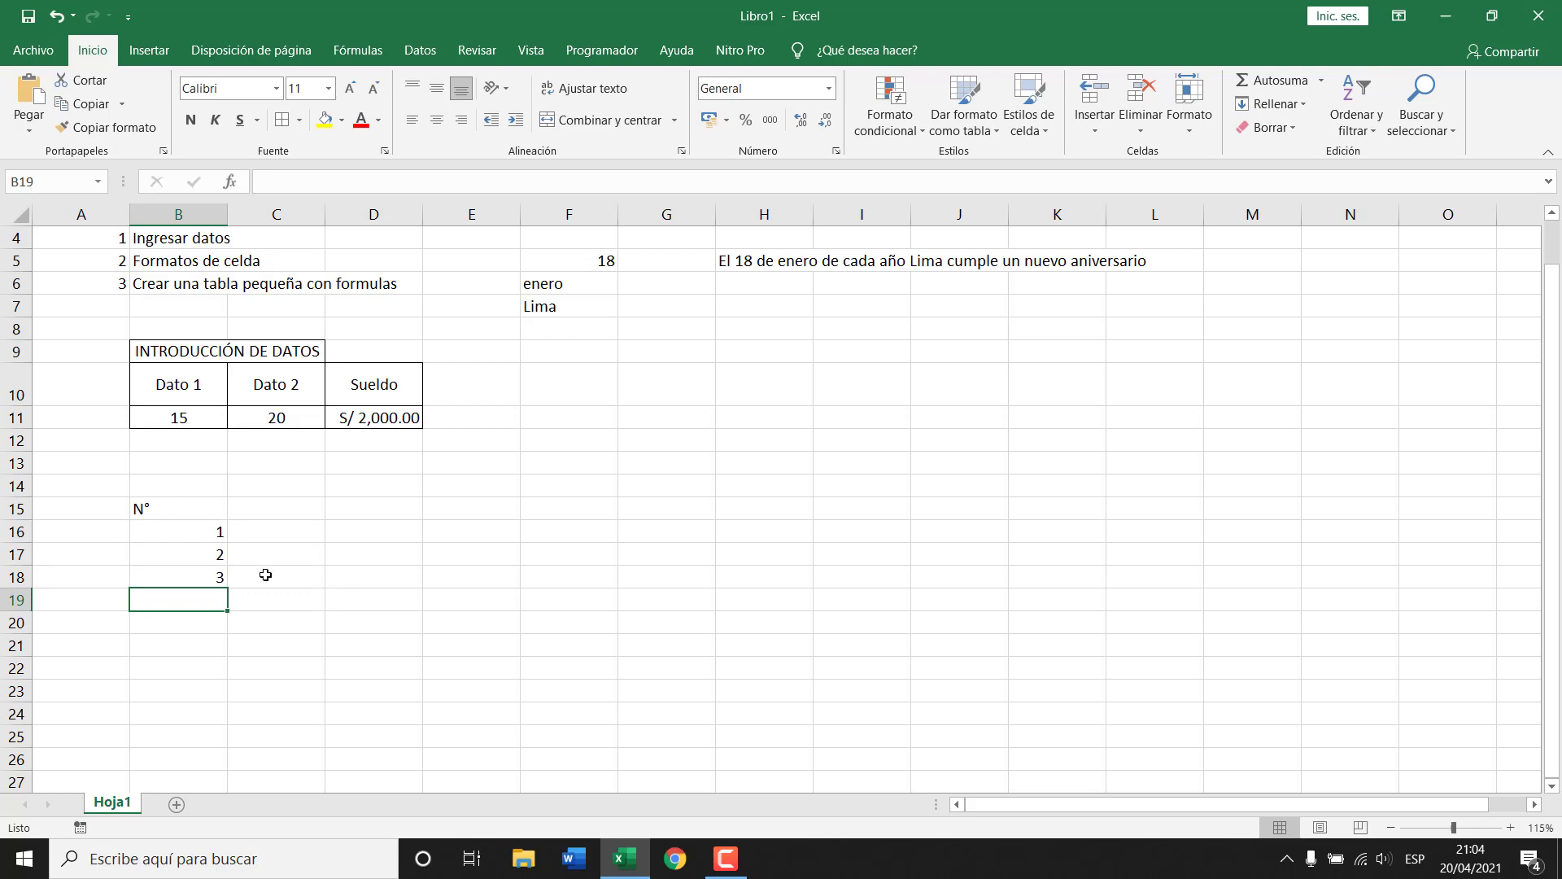
# - Extend the number series from B16:B17 down the column to reach 10
pyautogui.moveTo(206, 533); pyautogui.dragTo(196, 553)
pyautogui.click(203, 536)
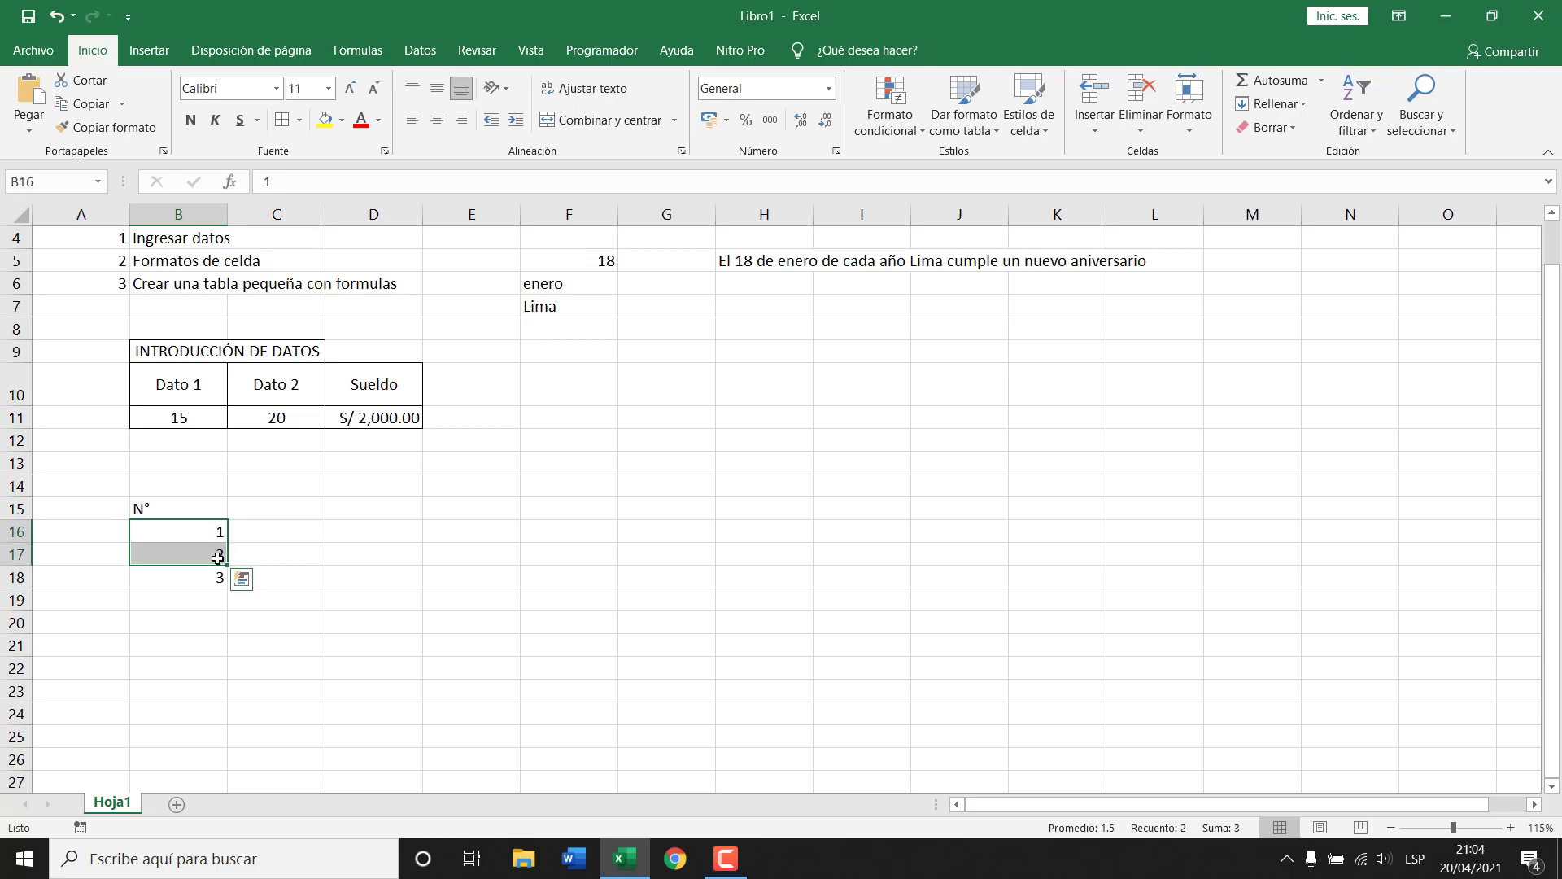
pyautogui.moveTo(227, 565)
pyautogui.mouseDown()
pyautogui.moveTo(227, 587)
pyautogui.moveTo(226, 564)
pyautogui.mouseUp()
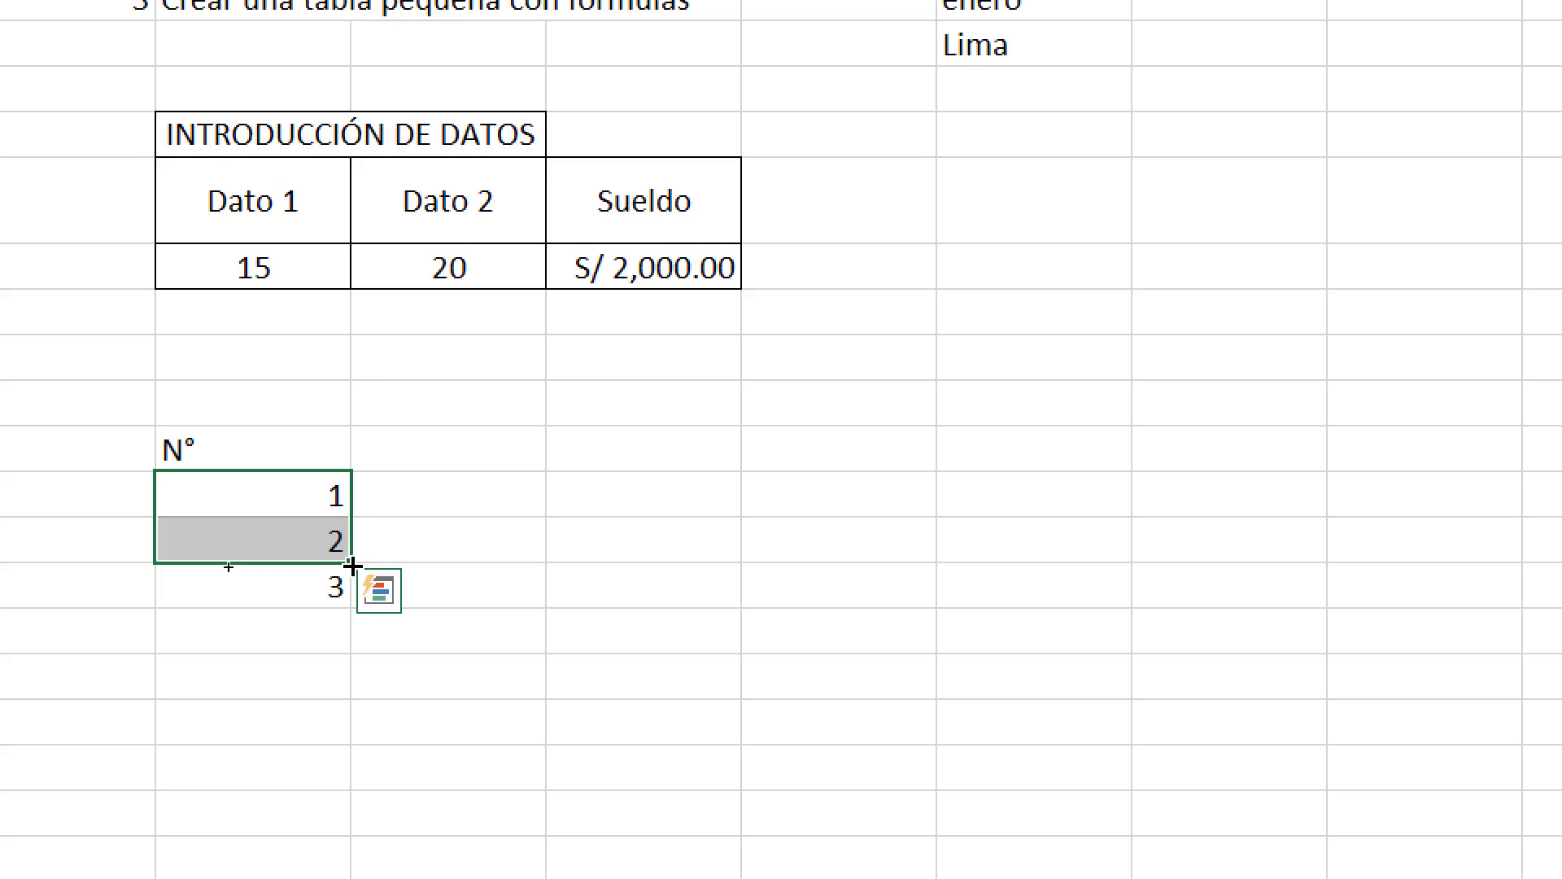
pyautogui.moveTo(353, 565); pyautogui.dragTo(349, 764)
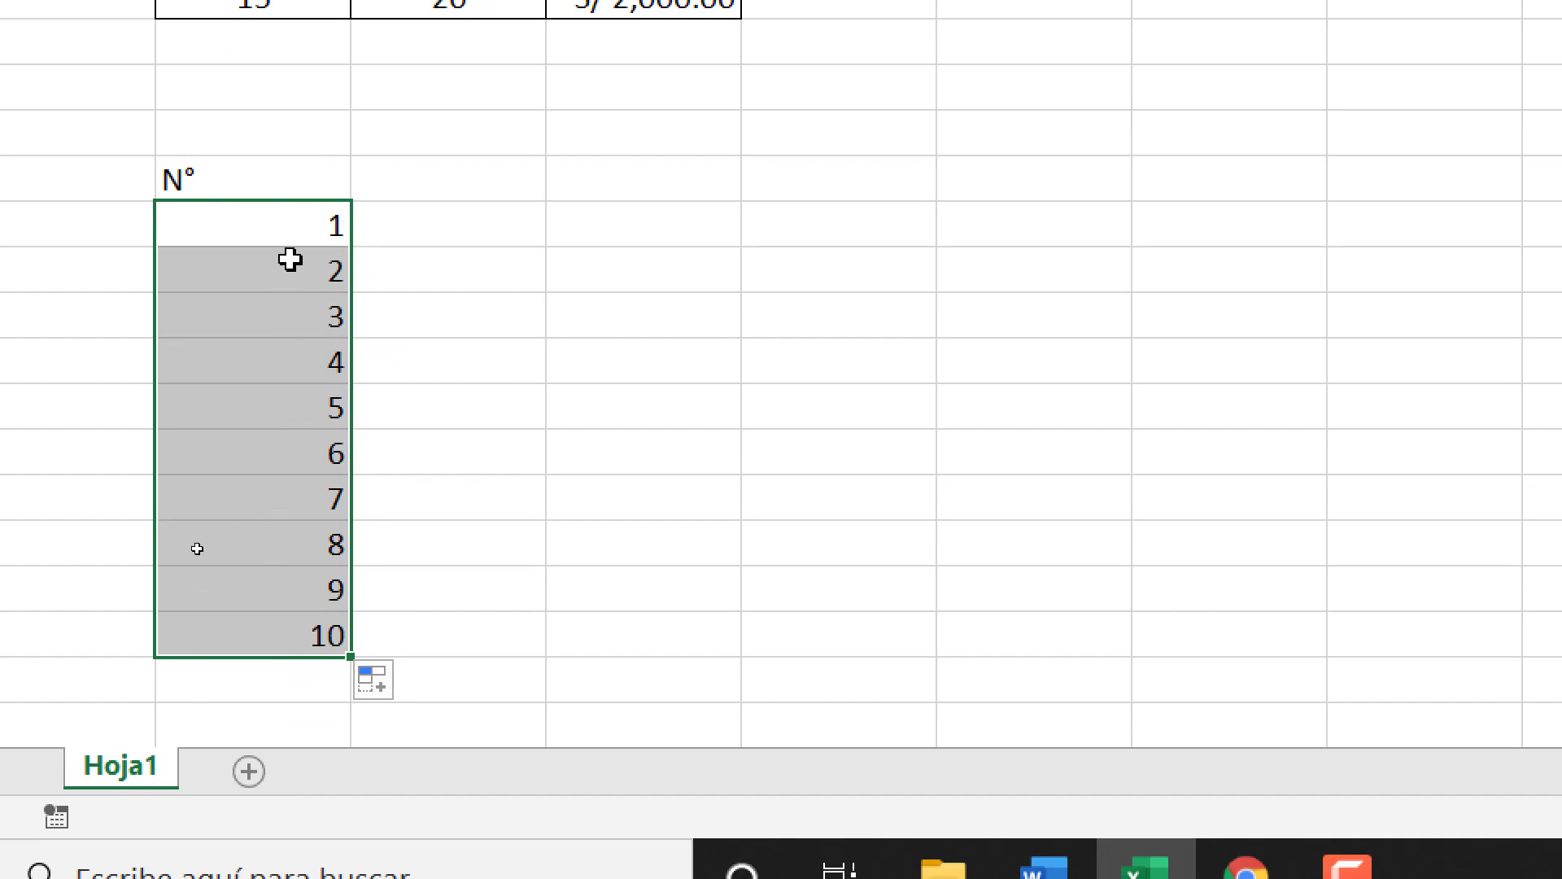
# - Center the numbers 1 to 10 and the N° heading above them
pyautogui.rightClick(275, 223)
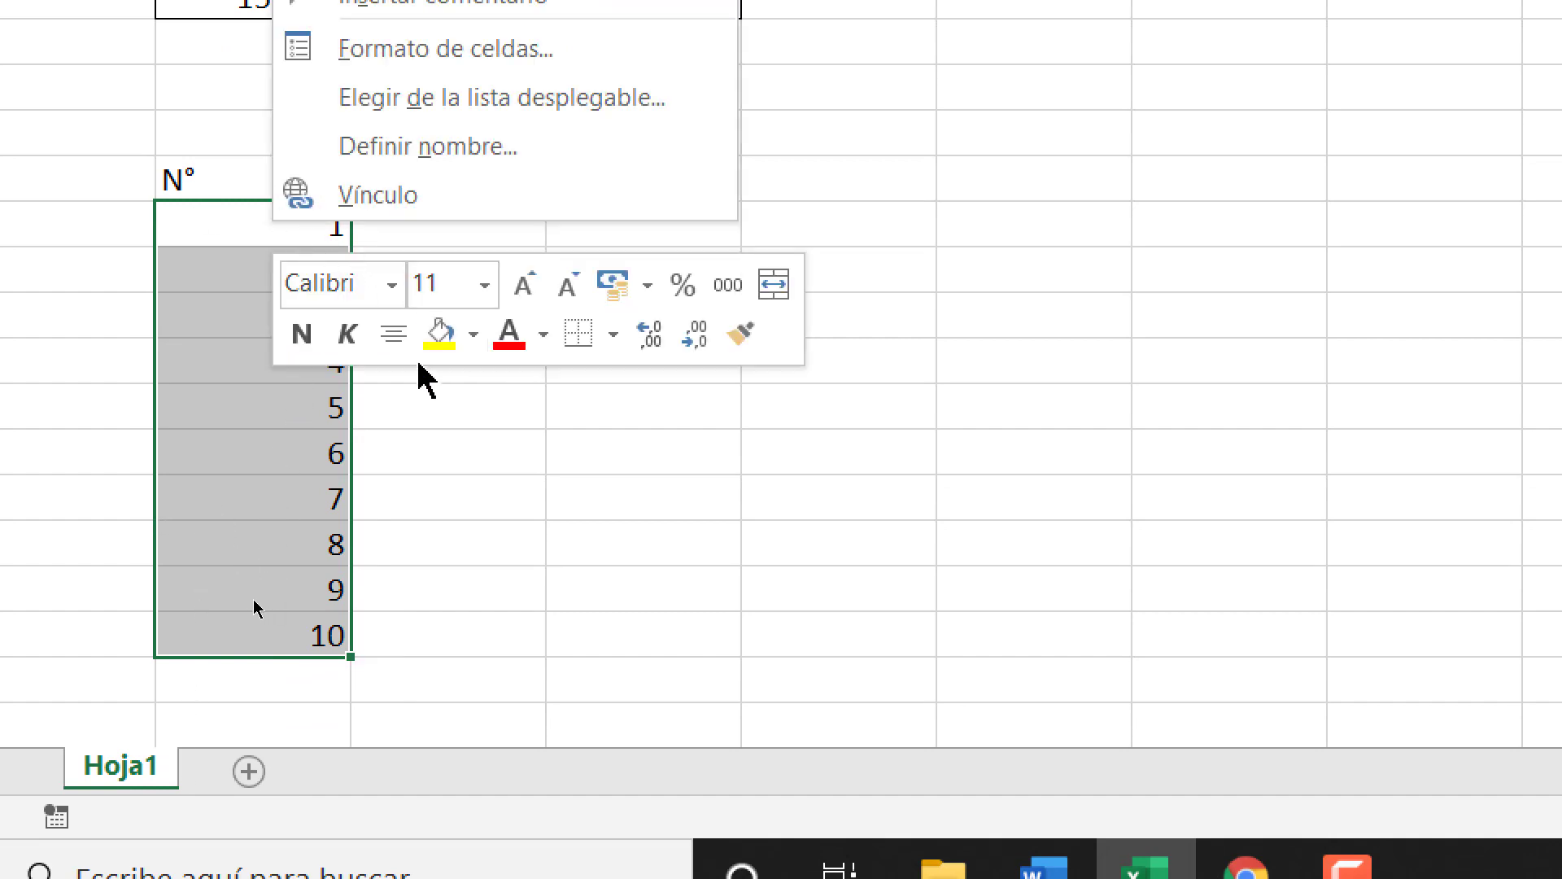
pyautogui.rightClick(249, 236)
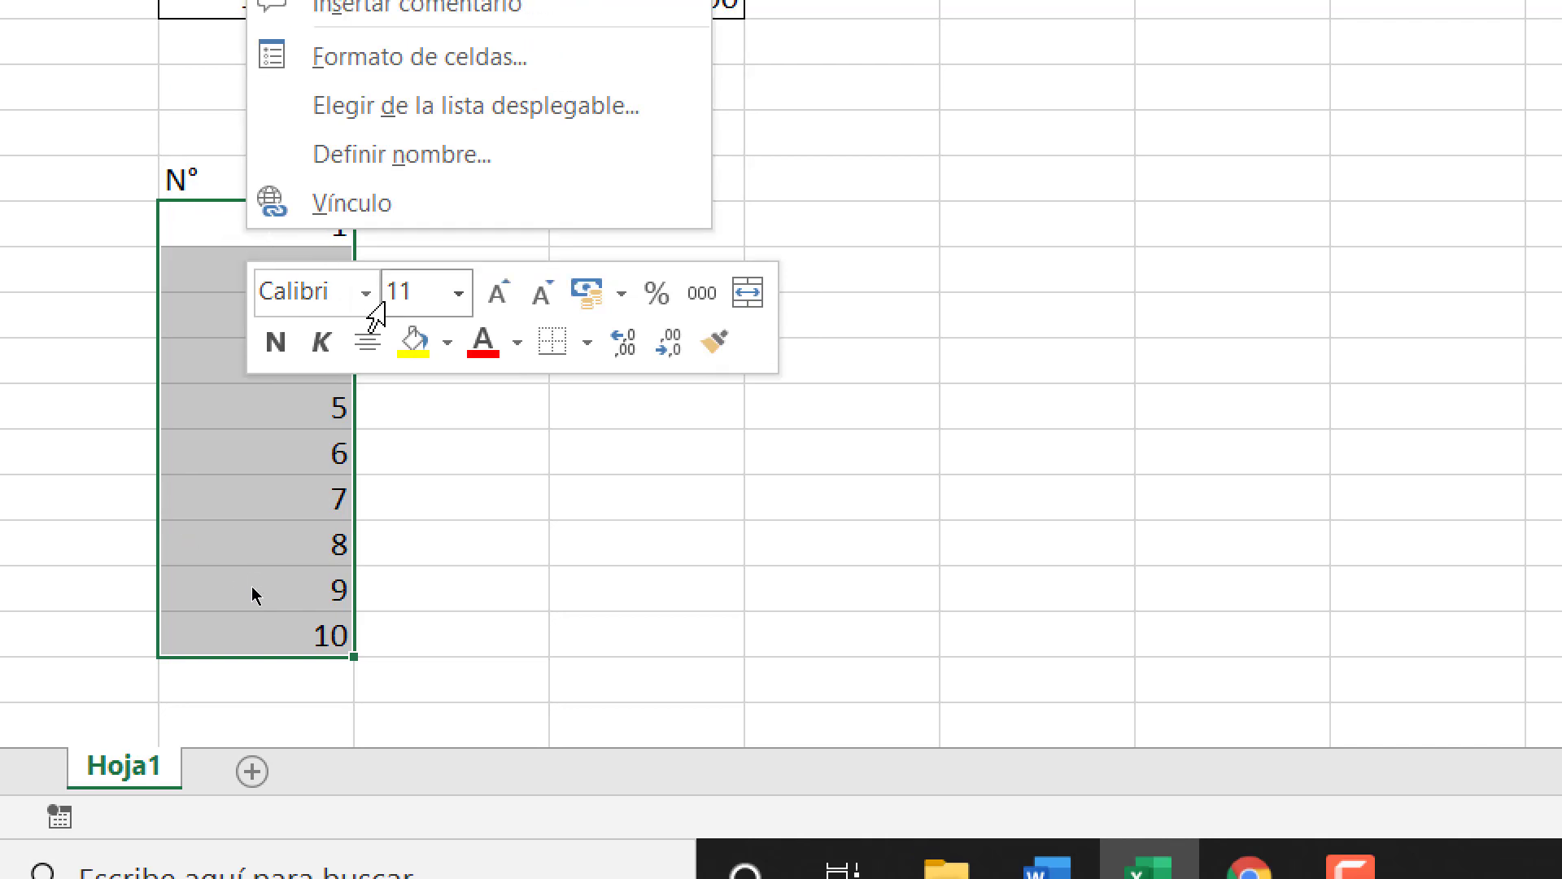
pyautogui.click(377, 357)
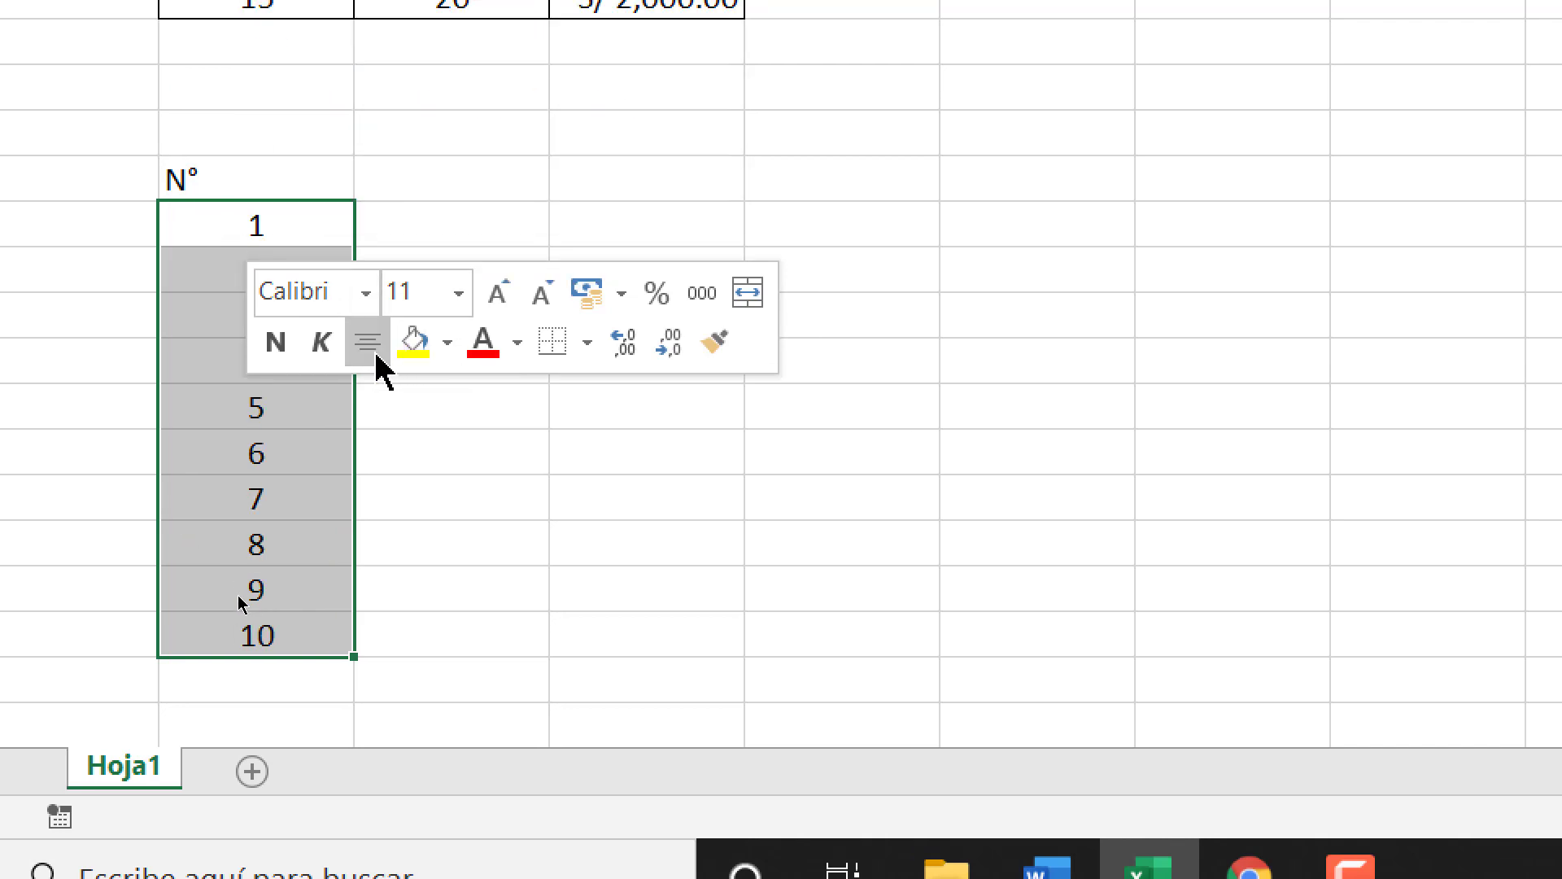
pyautogui.rightClick(223, 177)
pyautogui.click(349, 293)
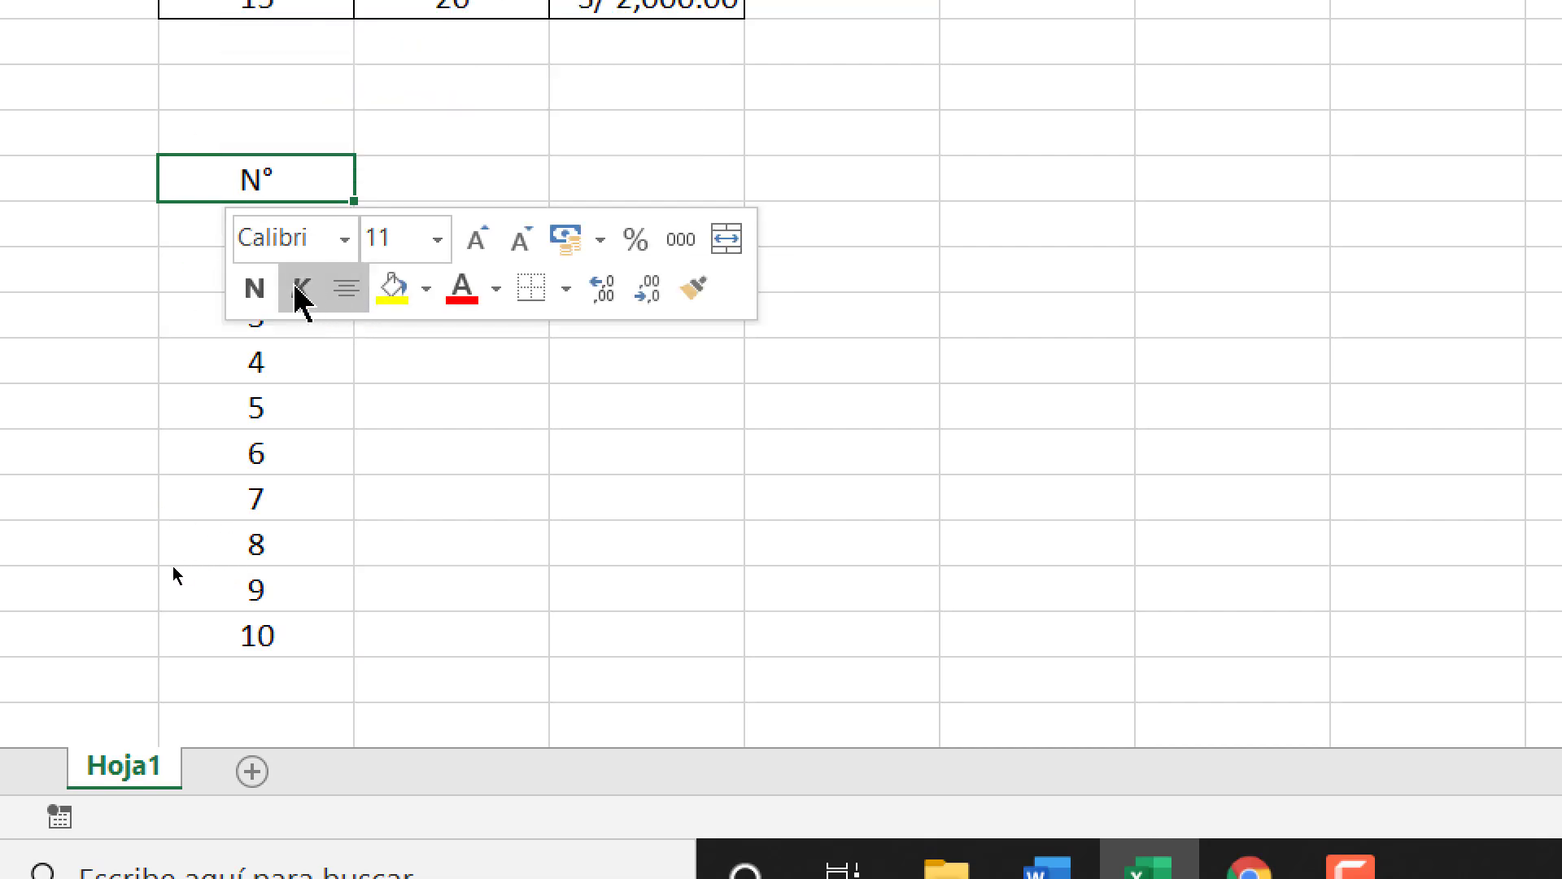
pyautogui.click(282, 252)
pyautogui.moveTo(288, 223); pyautogui.dragTo(303, 645)
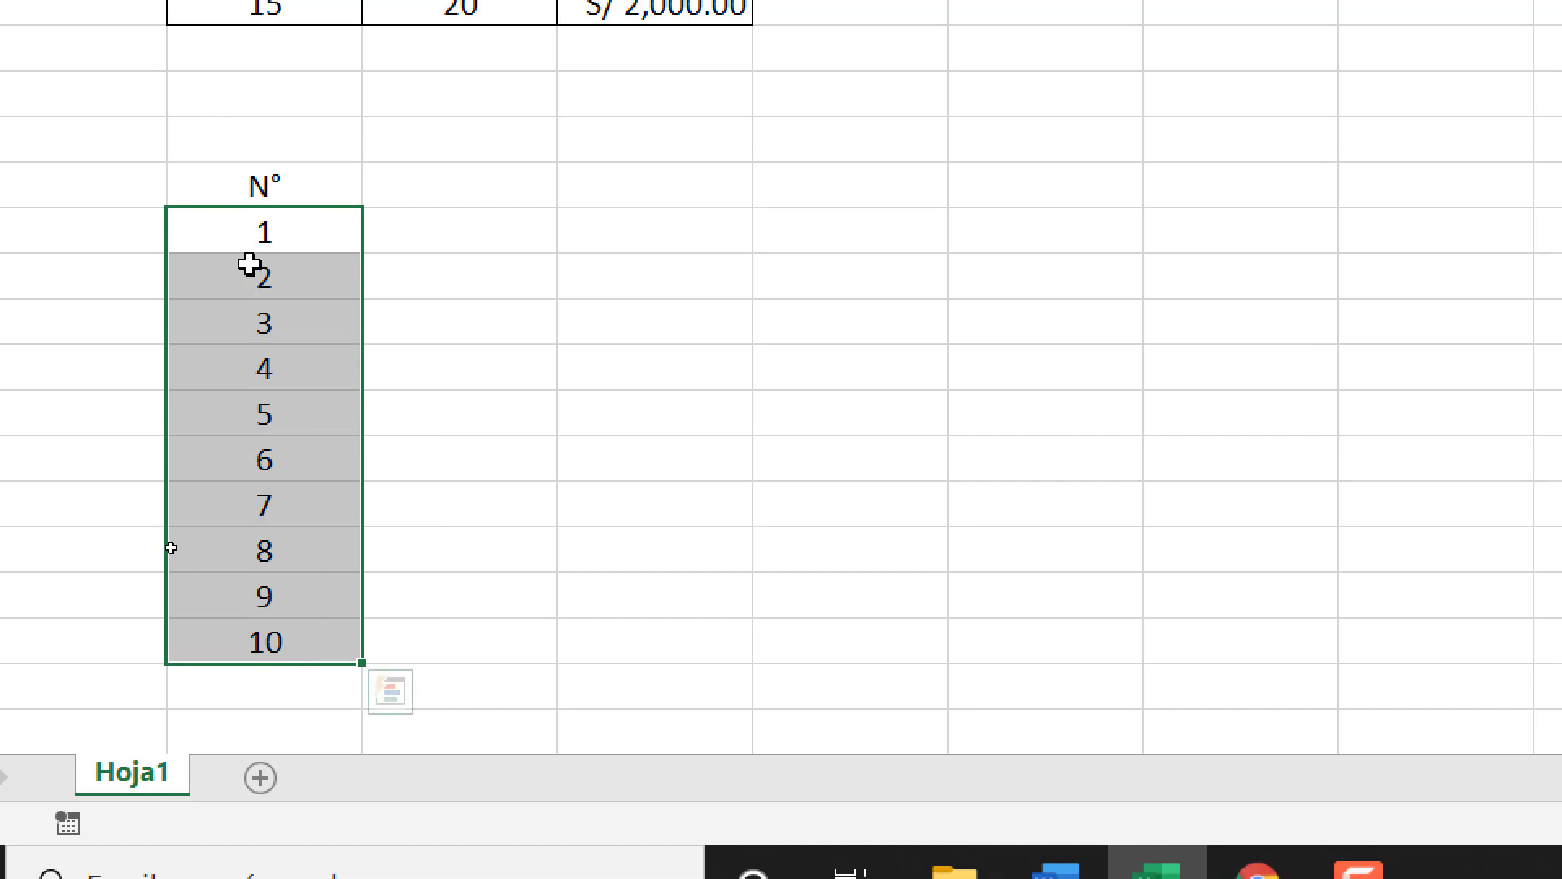
pyautogui.click(310, 230)
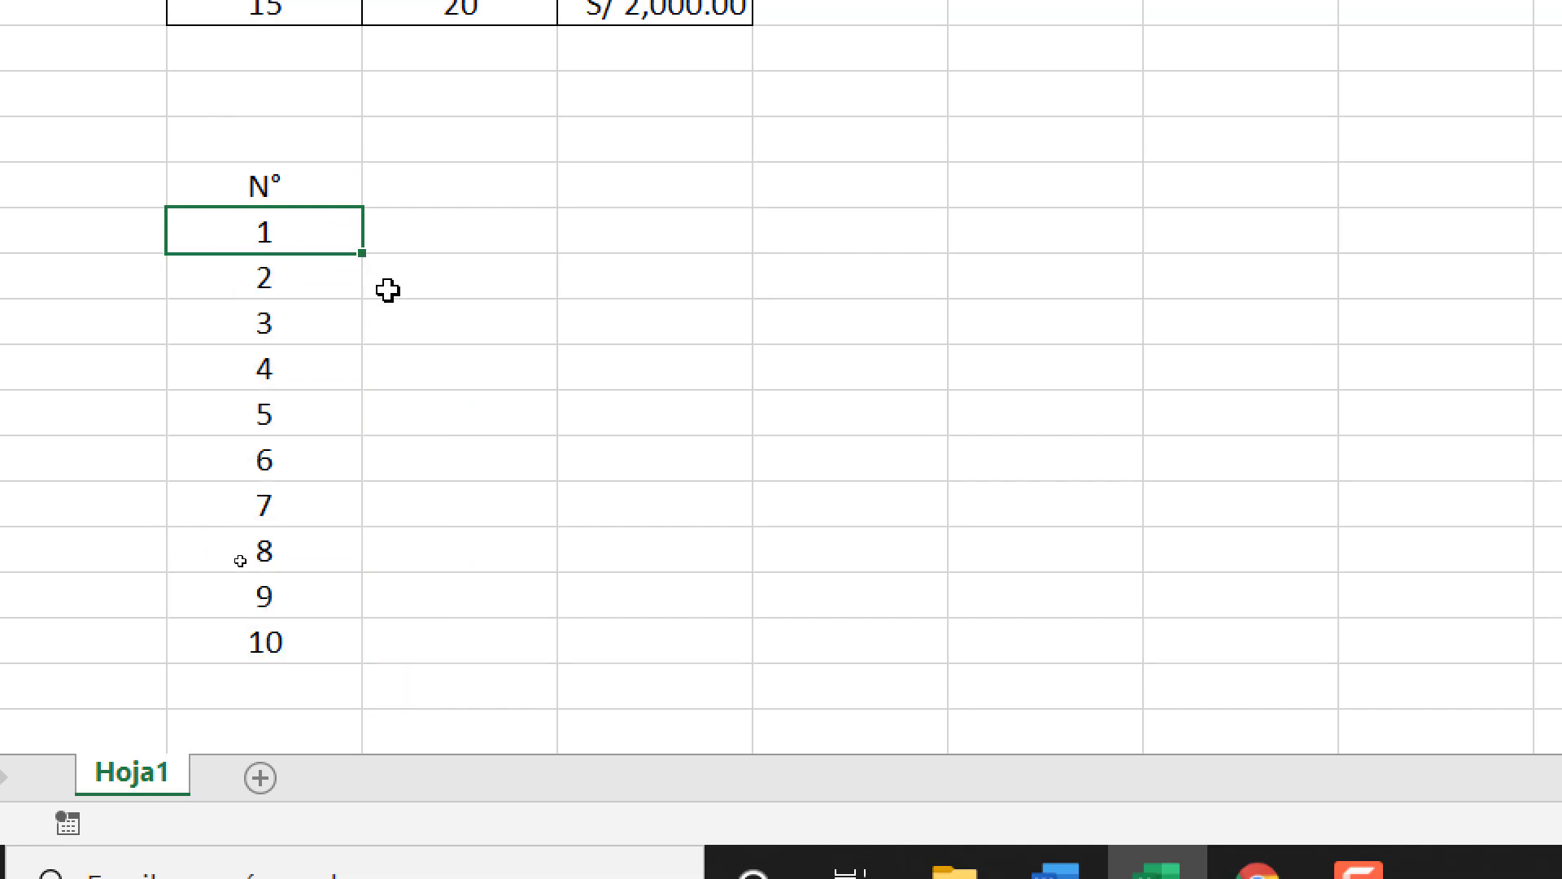
# - Try to enter the number with leading zeros, 0001, in cell B16
pyautogui.write('0001')
pyautogui.press('Return')
pyautogui.press('Up')
# - Open the cell format settings for the numbers in B16:B25, keeping the N° column in view
pyautogui.hotkey('shift', 'Down')
pyautogui.hotkey('shift', 'Down')
pyautogui.hotkey('shift', 'Down')
pyautogui.hotkey('shift', 'Down')
pyautogui.hotkey('shift', 'Down')
pyautogui.hotkey('shift', 'Down')
pyautogui.hotkey('shift', 'Down')
pyautogui.hotkey('shift', 'Down')
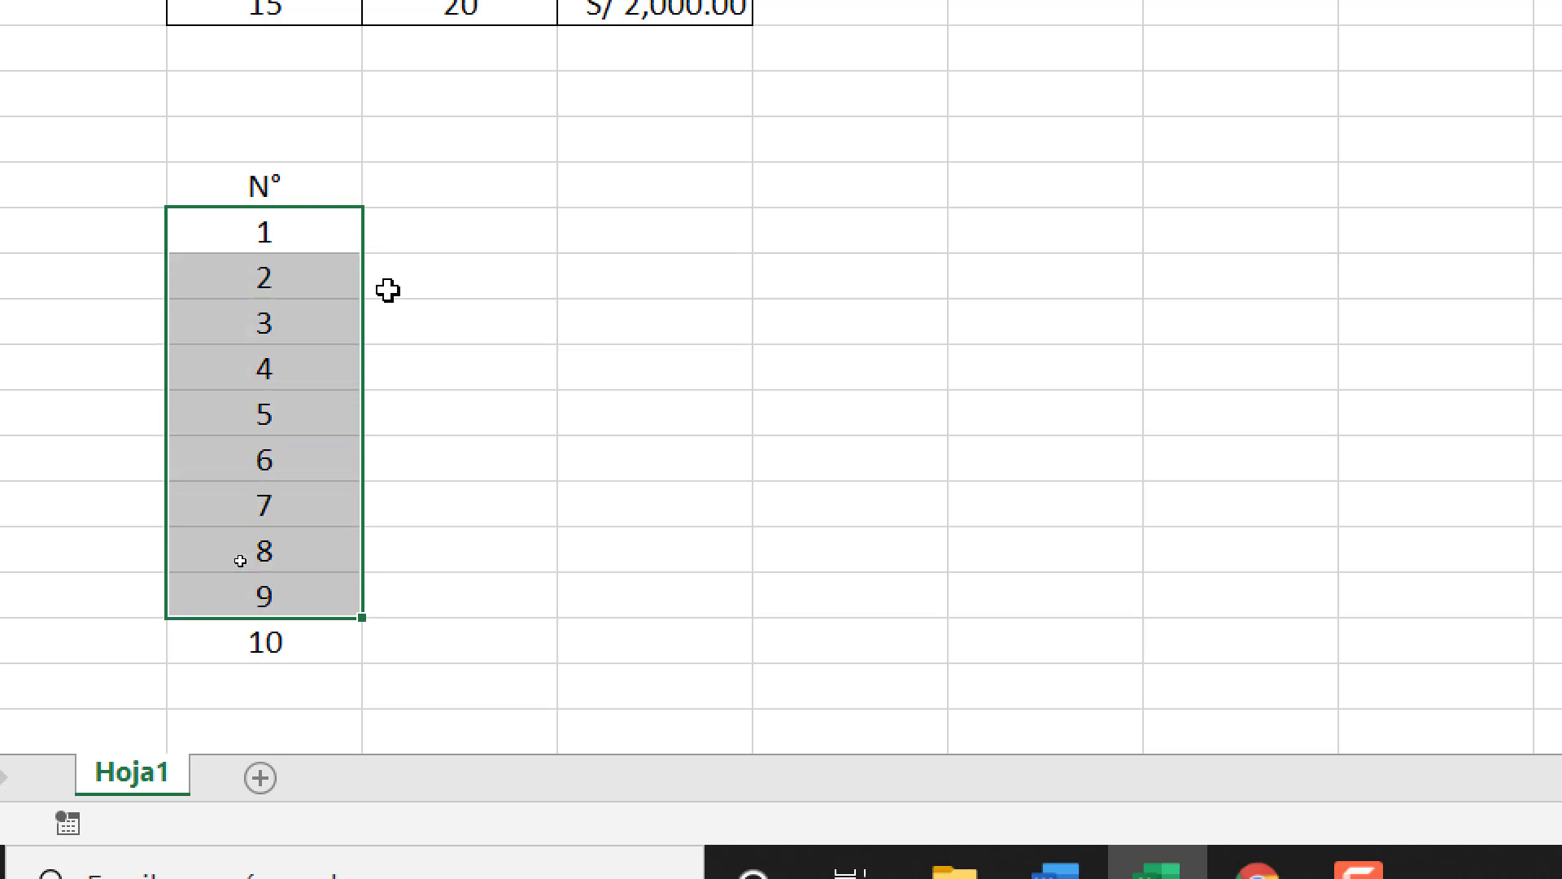
pyautogui.hotkey('shift', 'Down')
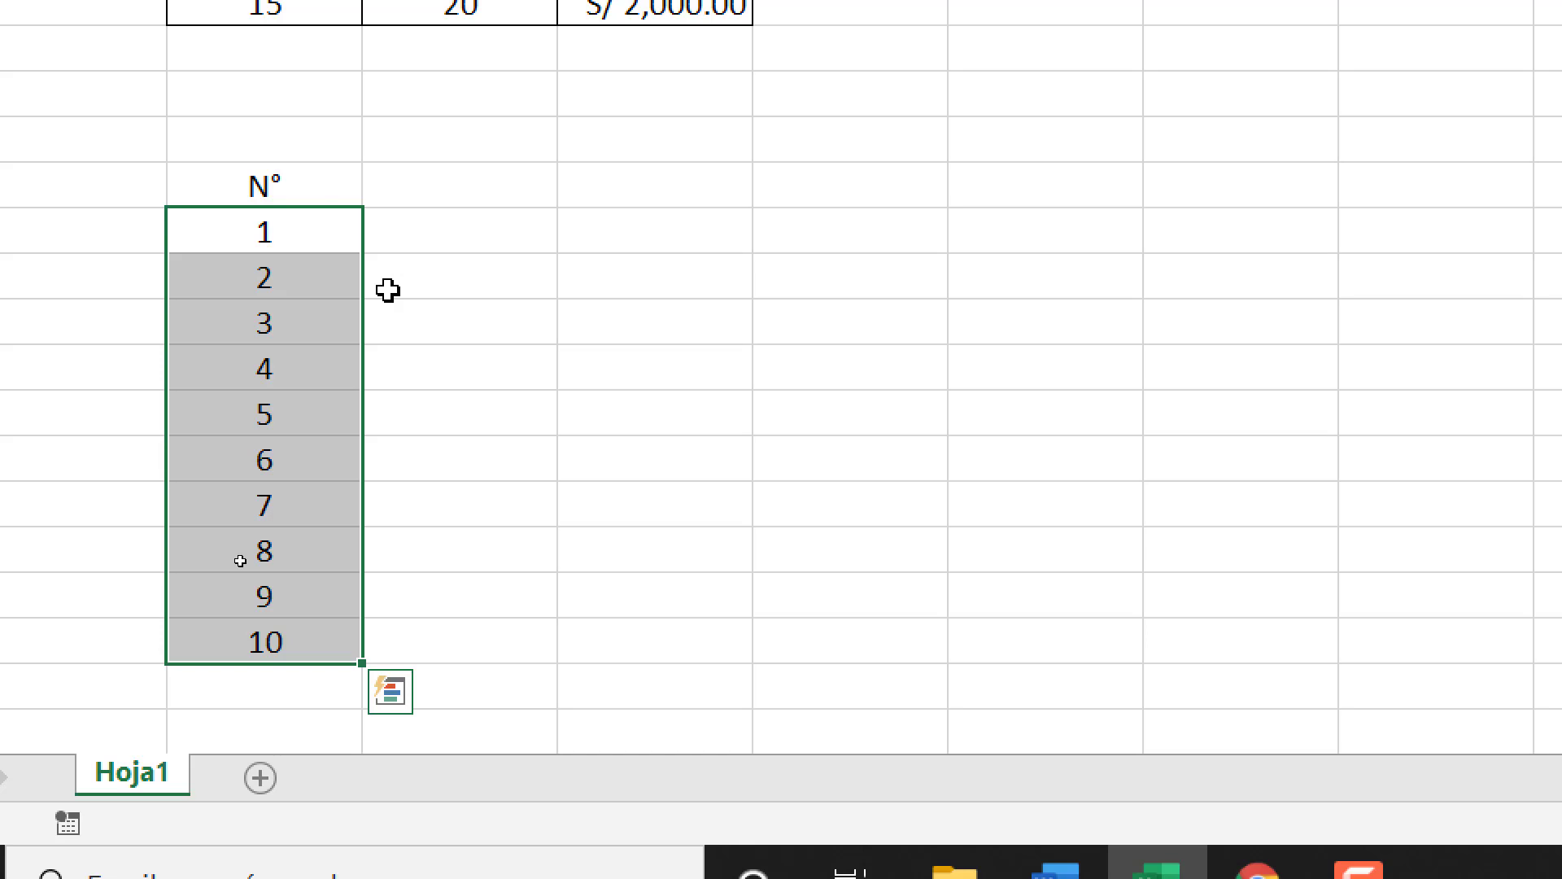
pyautogui.rightClick(310, 276)
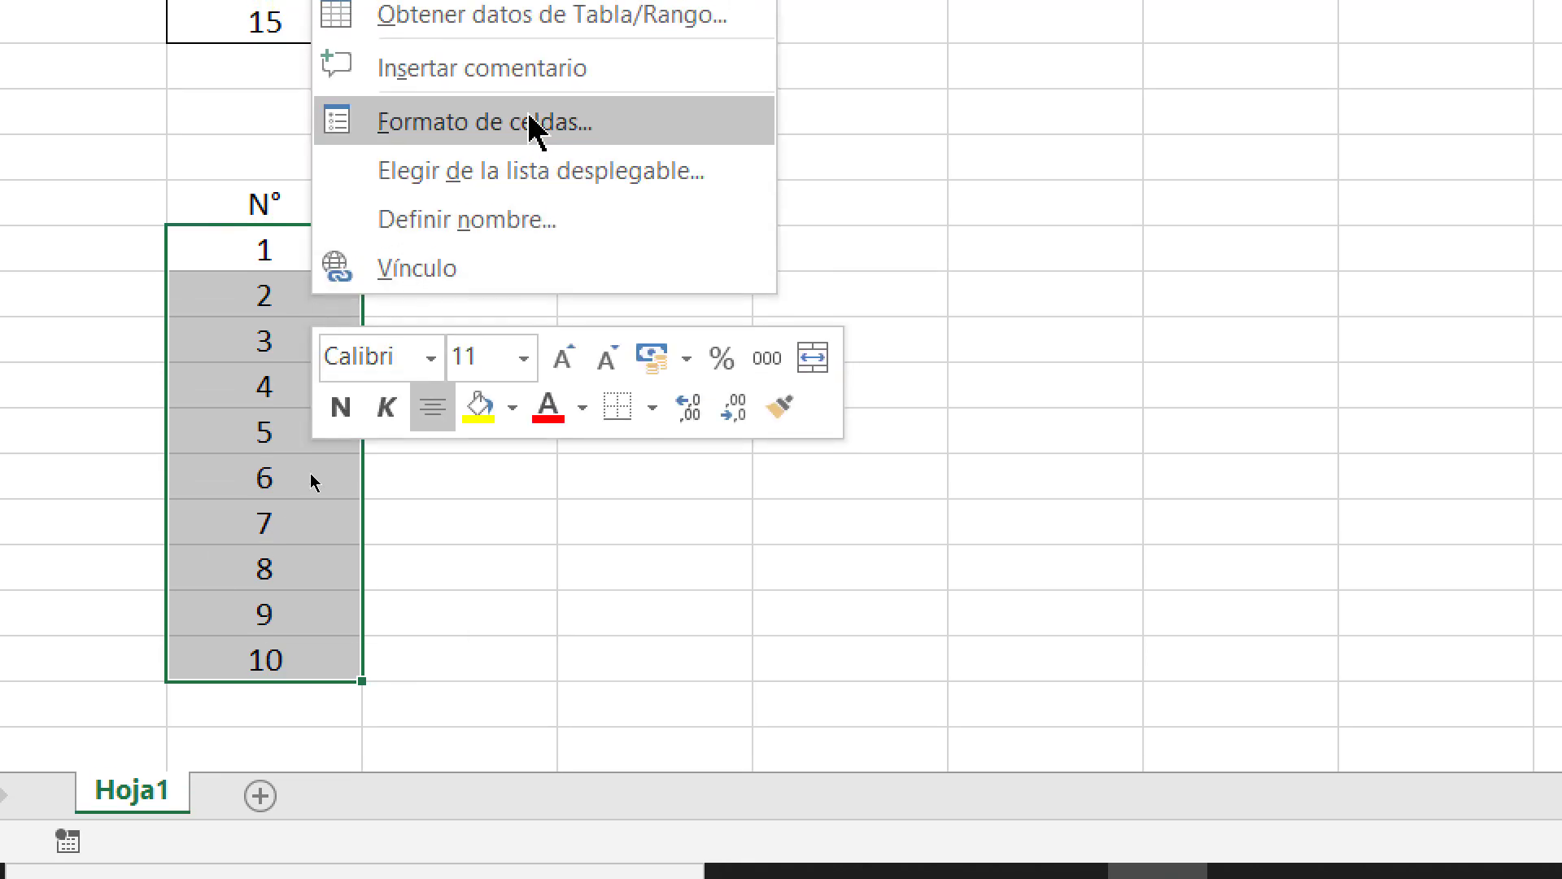
pyautogui.click(533, 126)
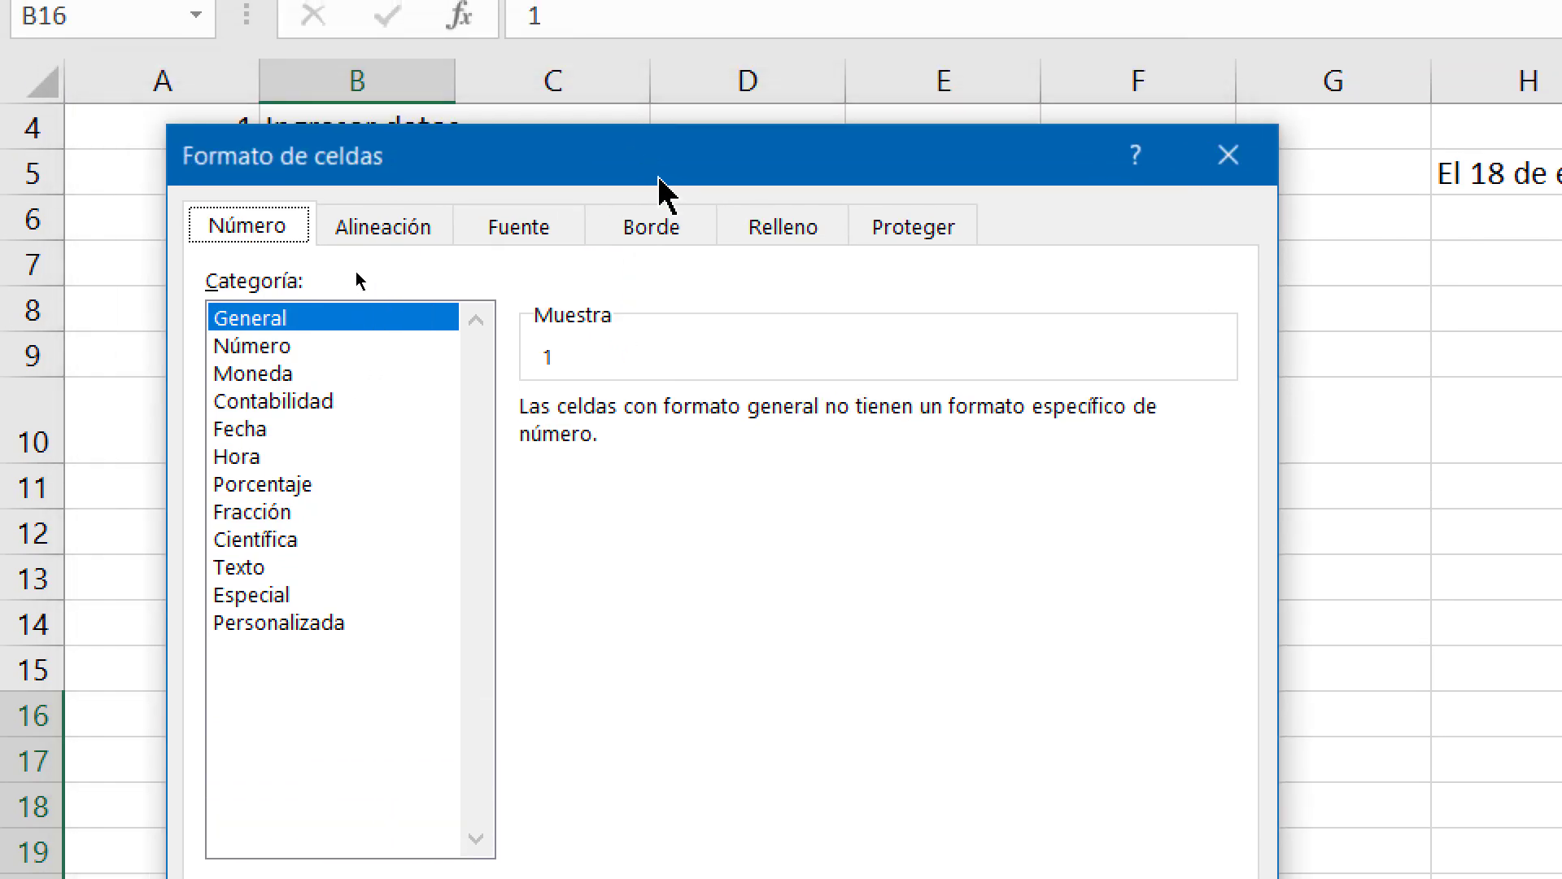
pyautogui.moveTo(657, 177); pyautogui.dragTo(972, 281)
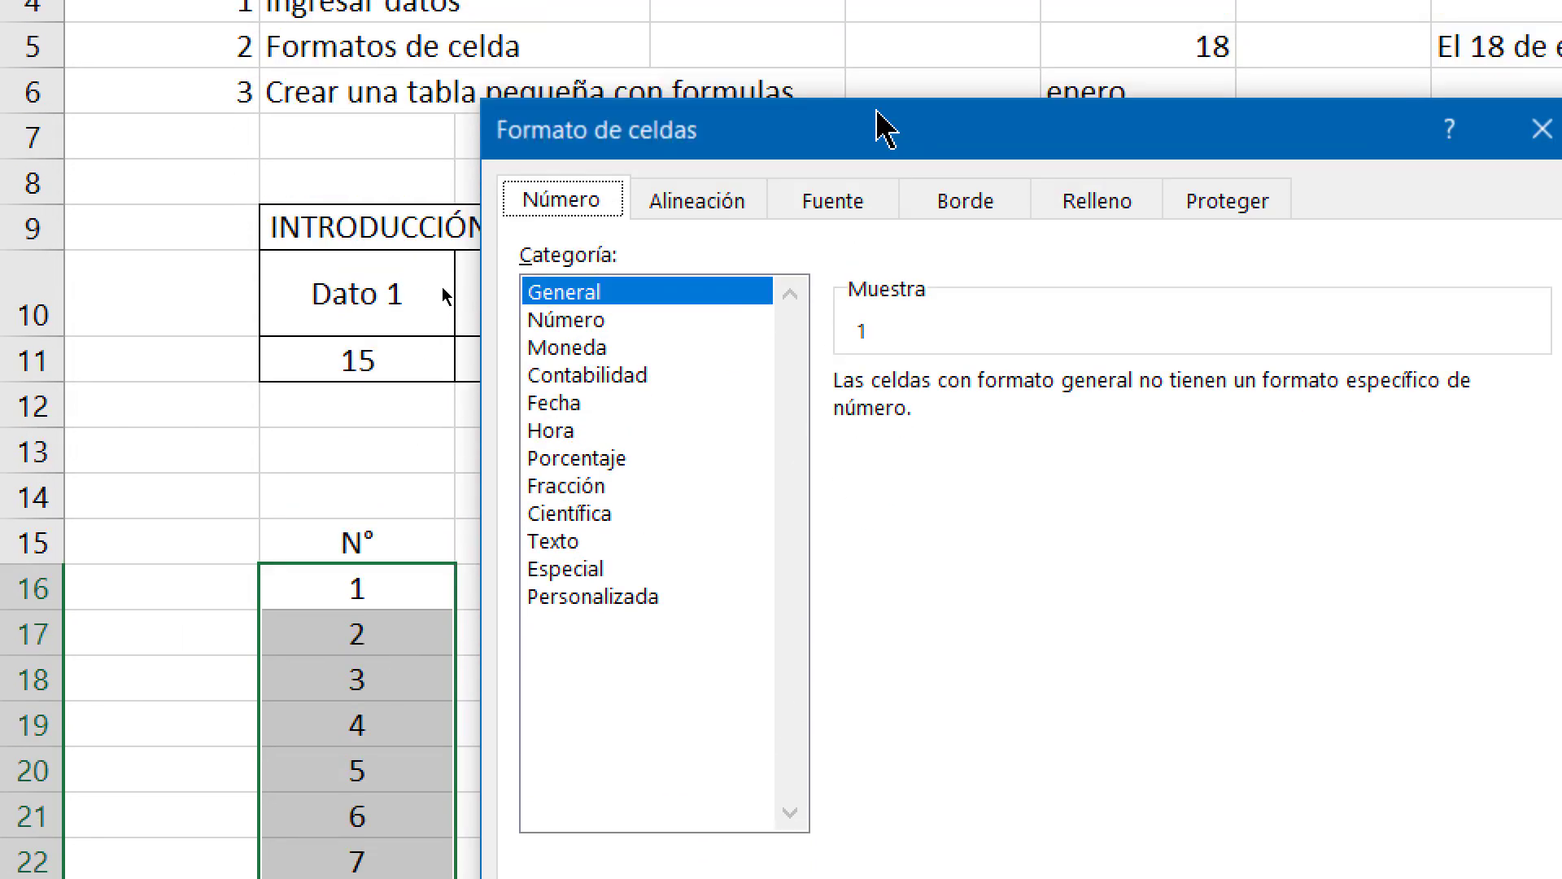
pyautogui.moveTo(891, 159); pyautogui.dragTo(882, 540)
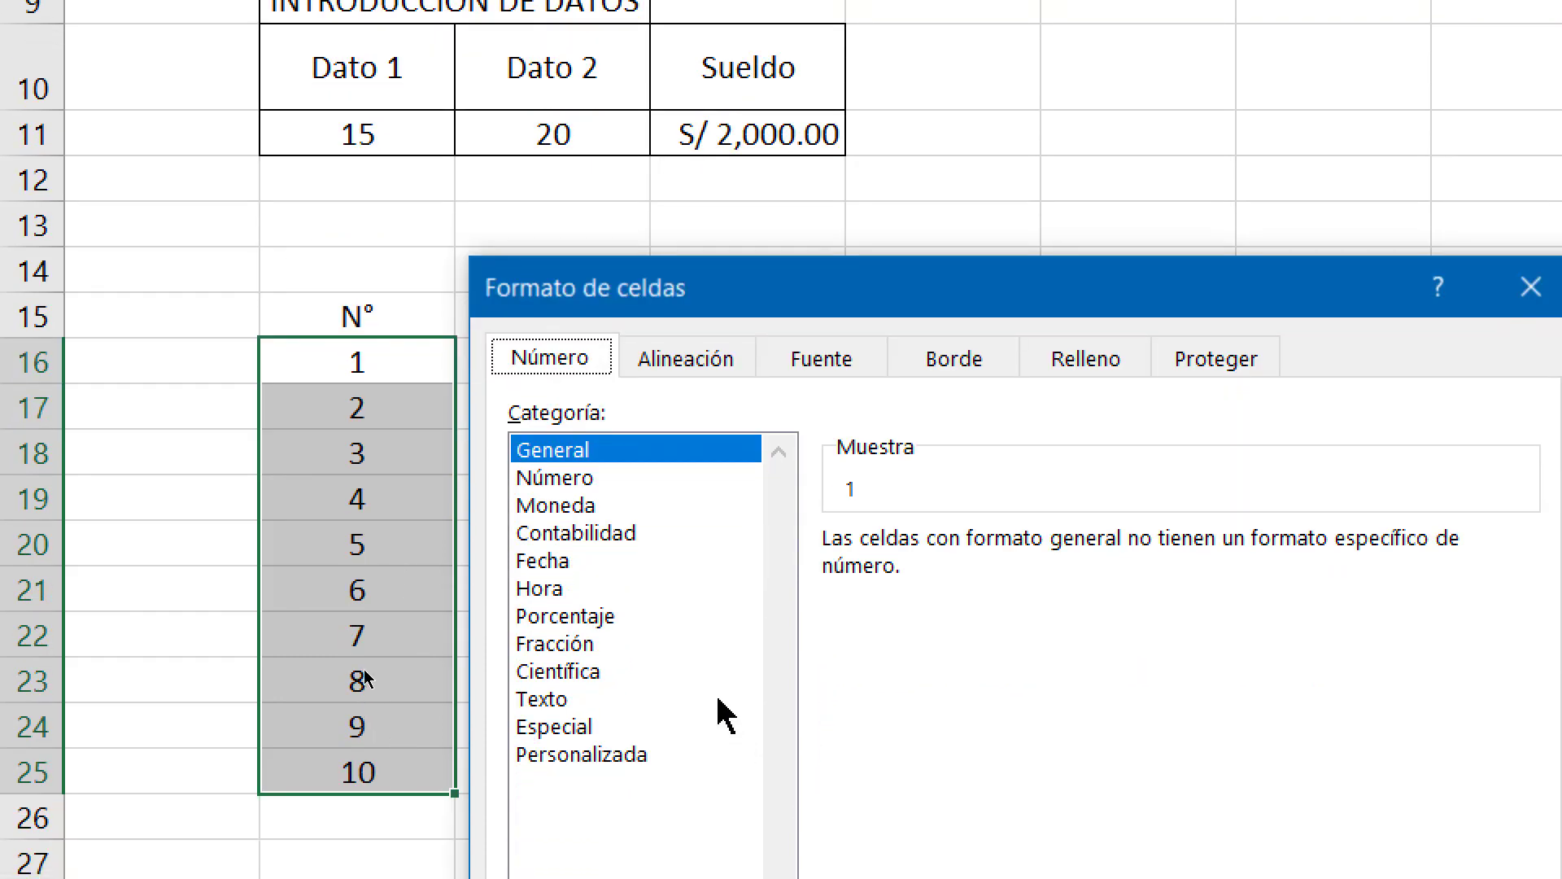
# - Apply the custom number format 000 to cells B16:B25
pyautogui.click(572, 479)
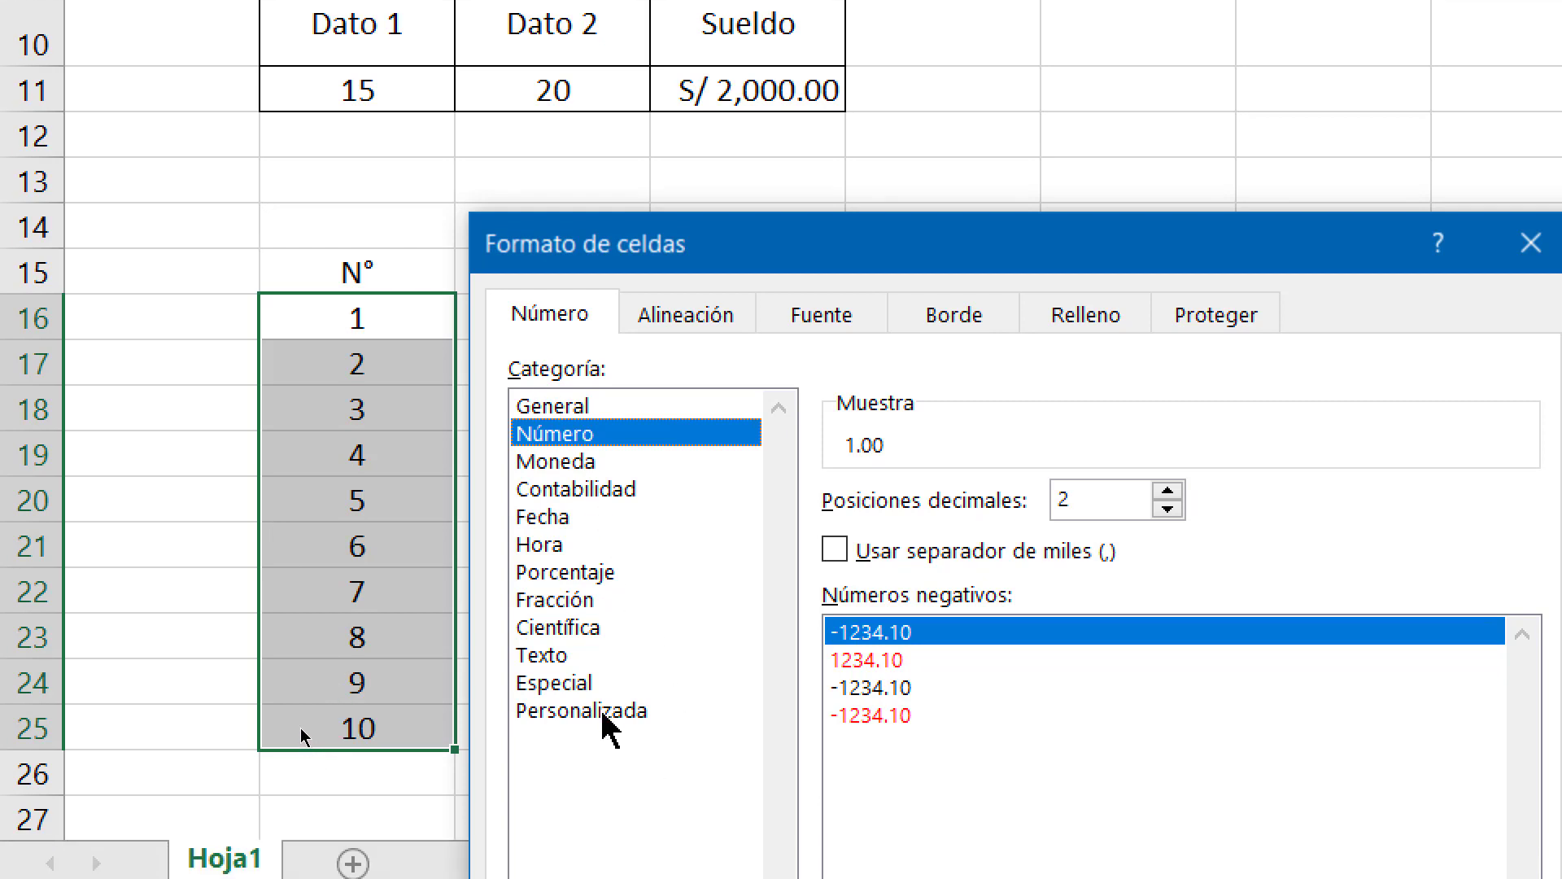
pyautogui.click(604, 712)
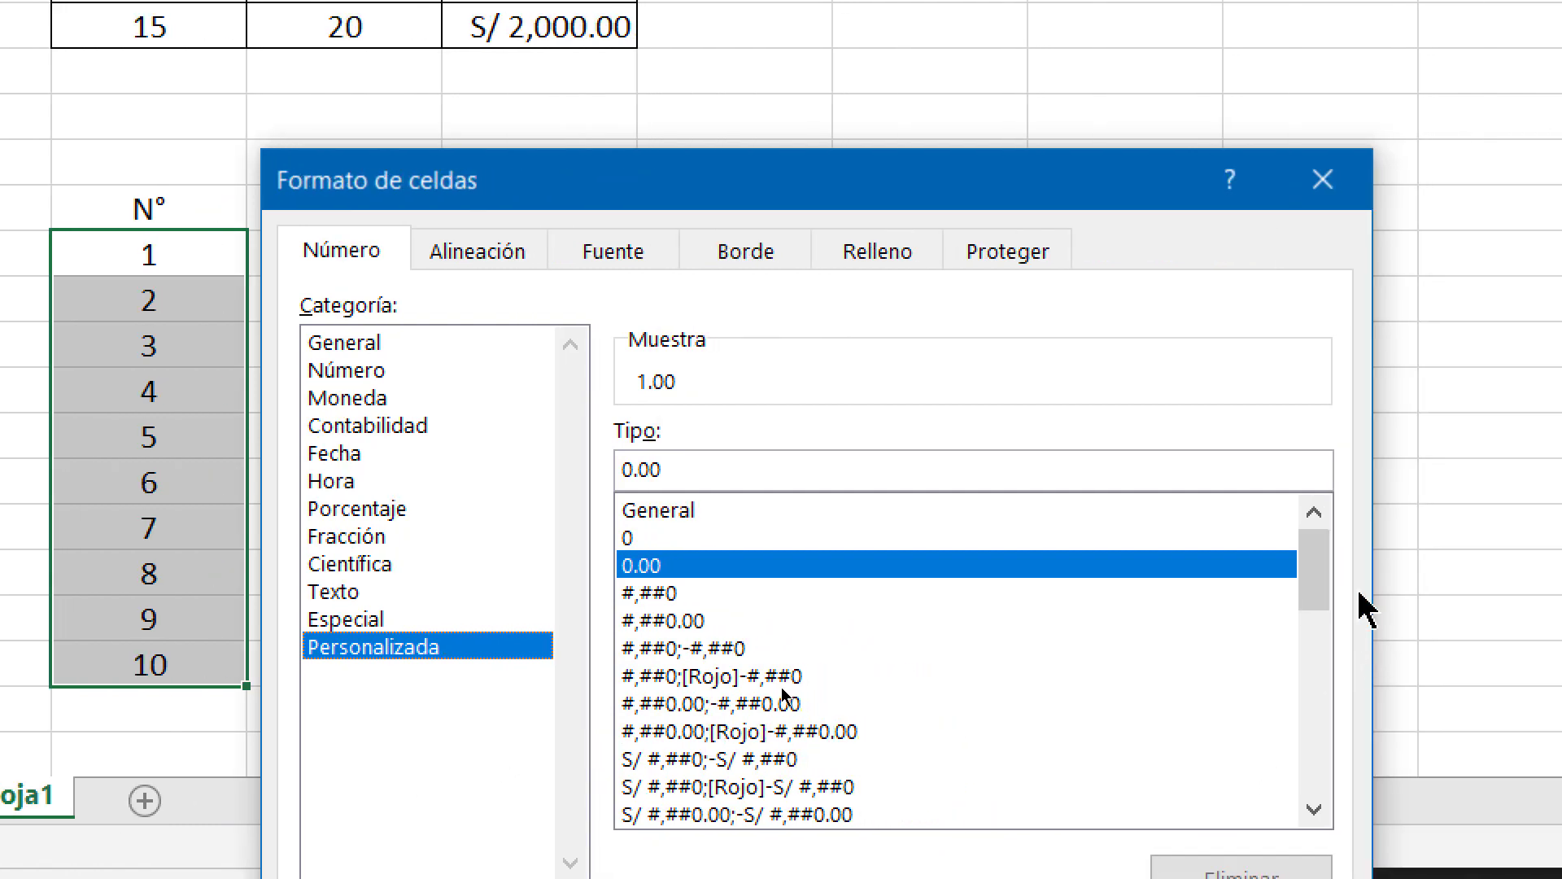
pyautogui.moveTo(1306, 569); pyautogui.dragTo(1310, 506)
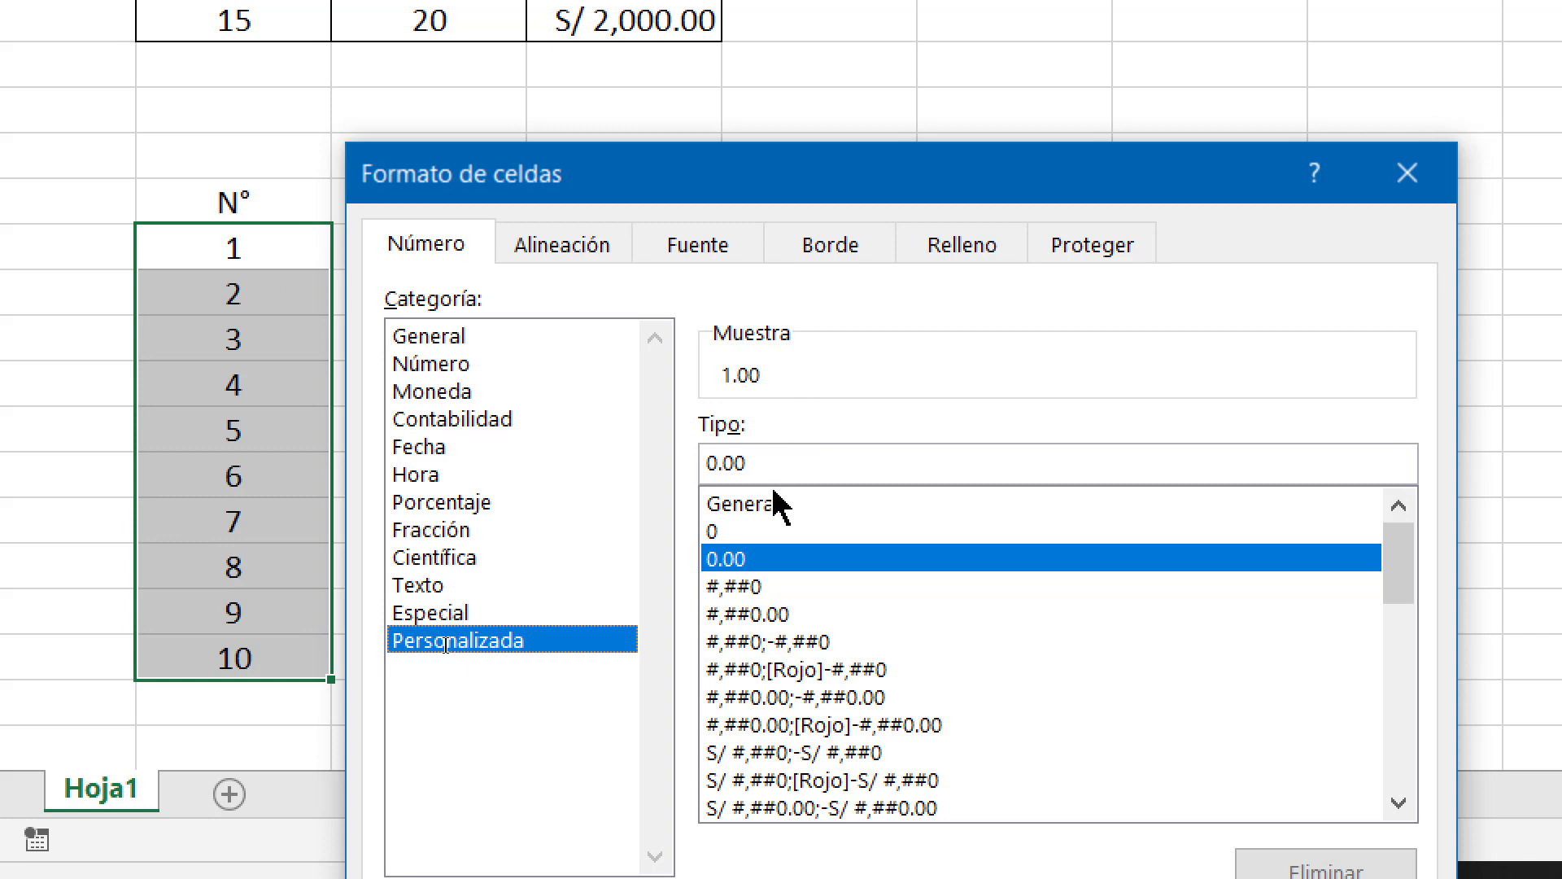
pyautogui.moveTo(767, 463); pyautogui.dragTo(672, 457)
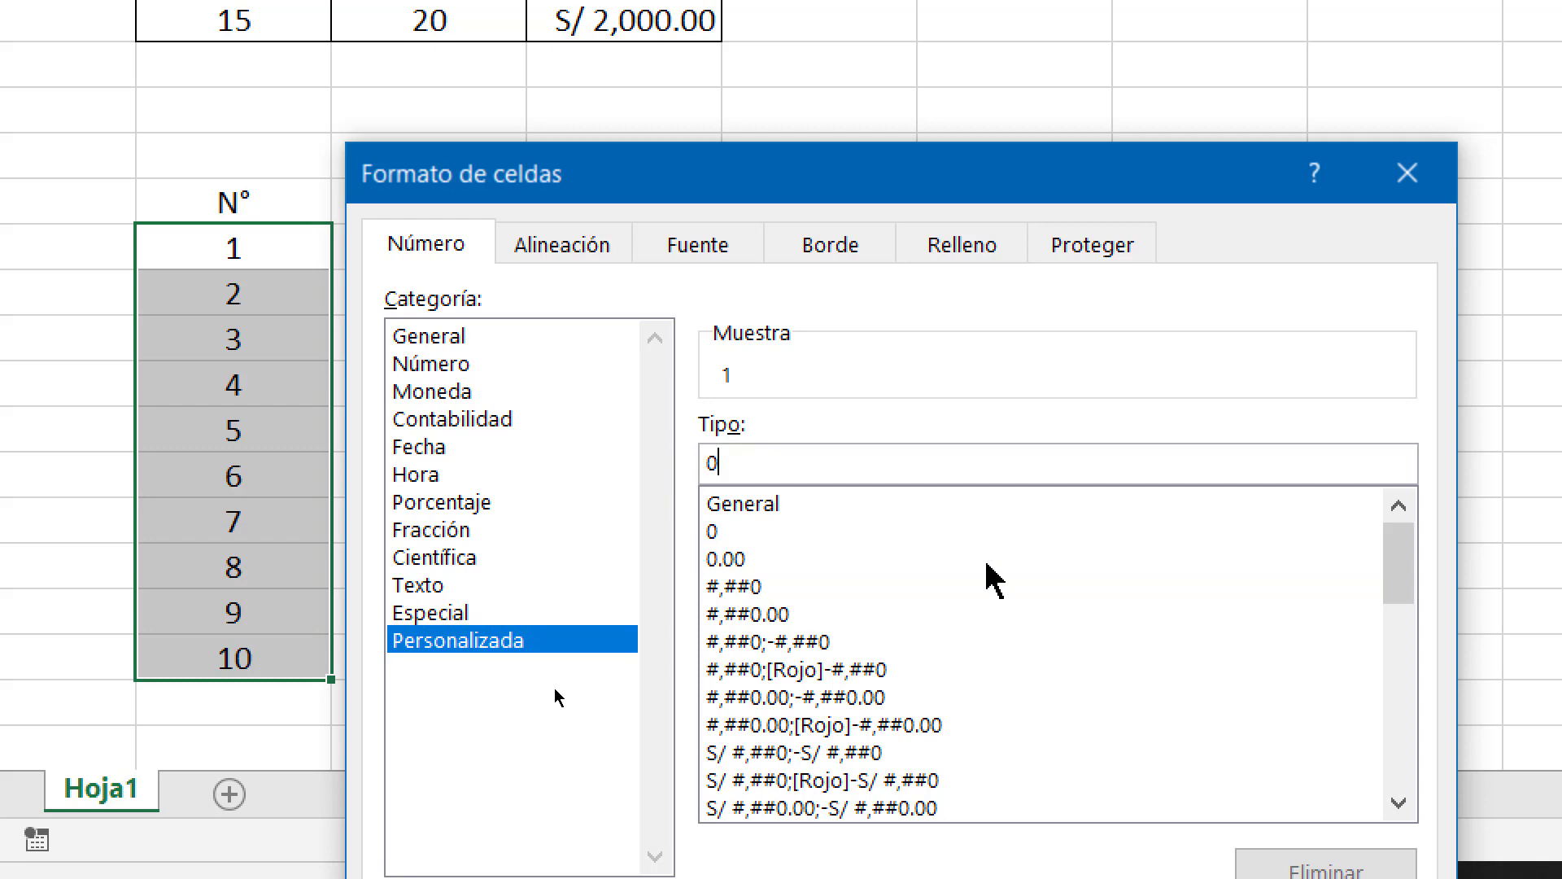
pyautogui.write('000')
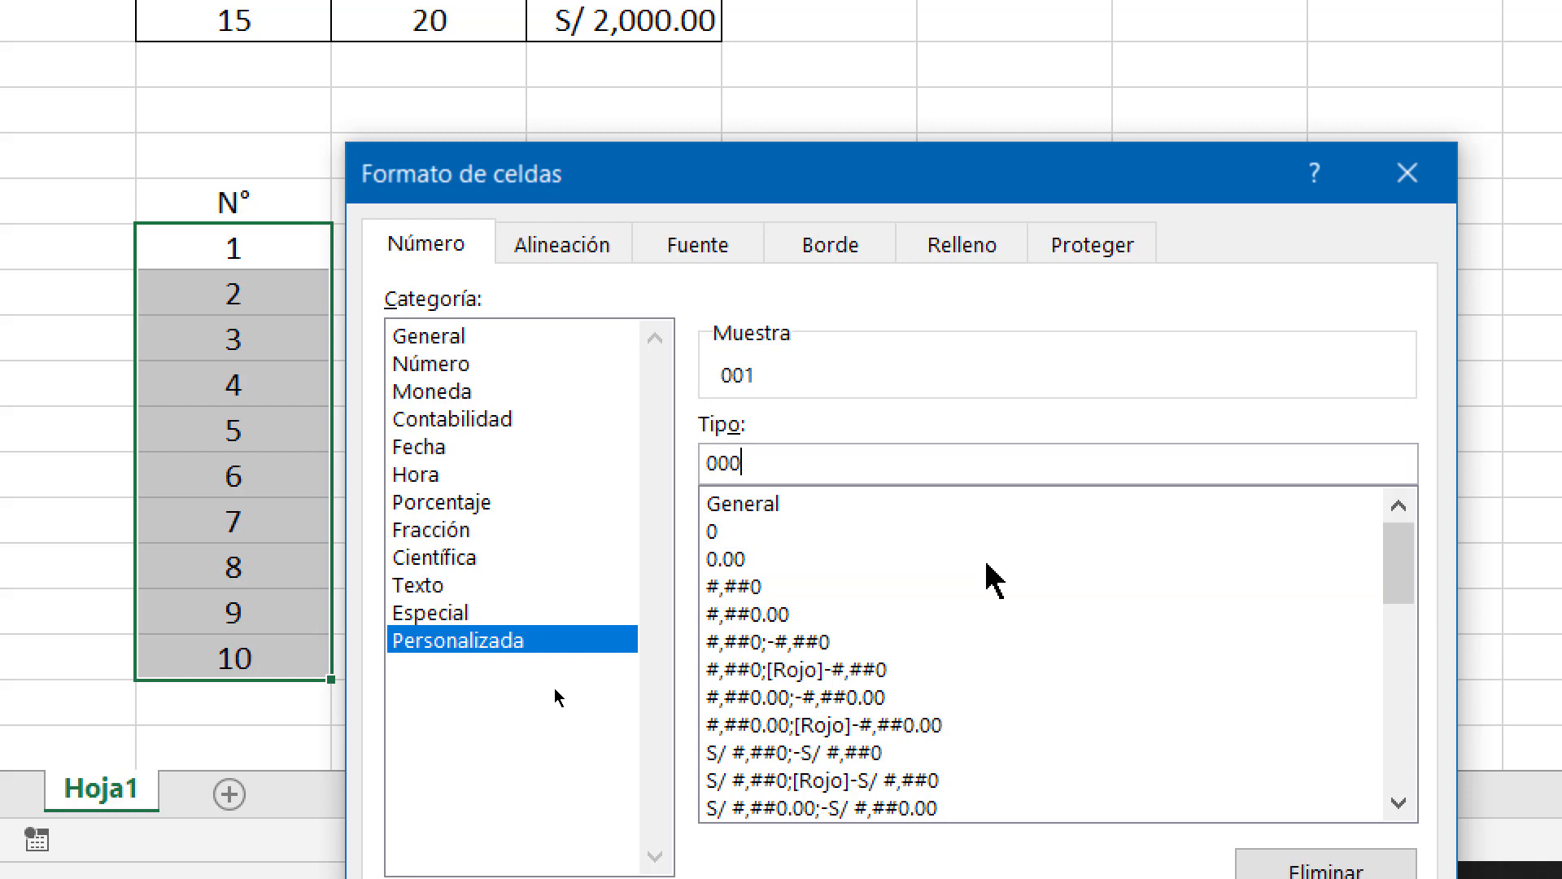
pyautogui.write('000')
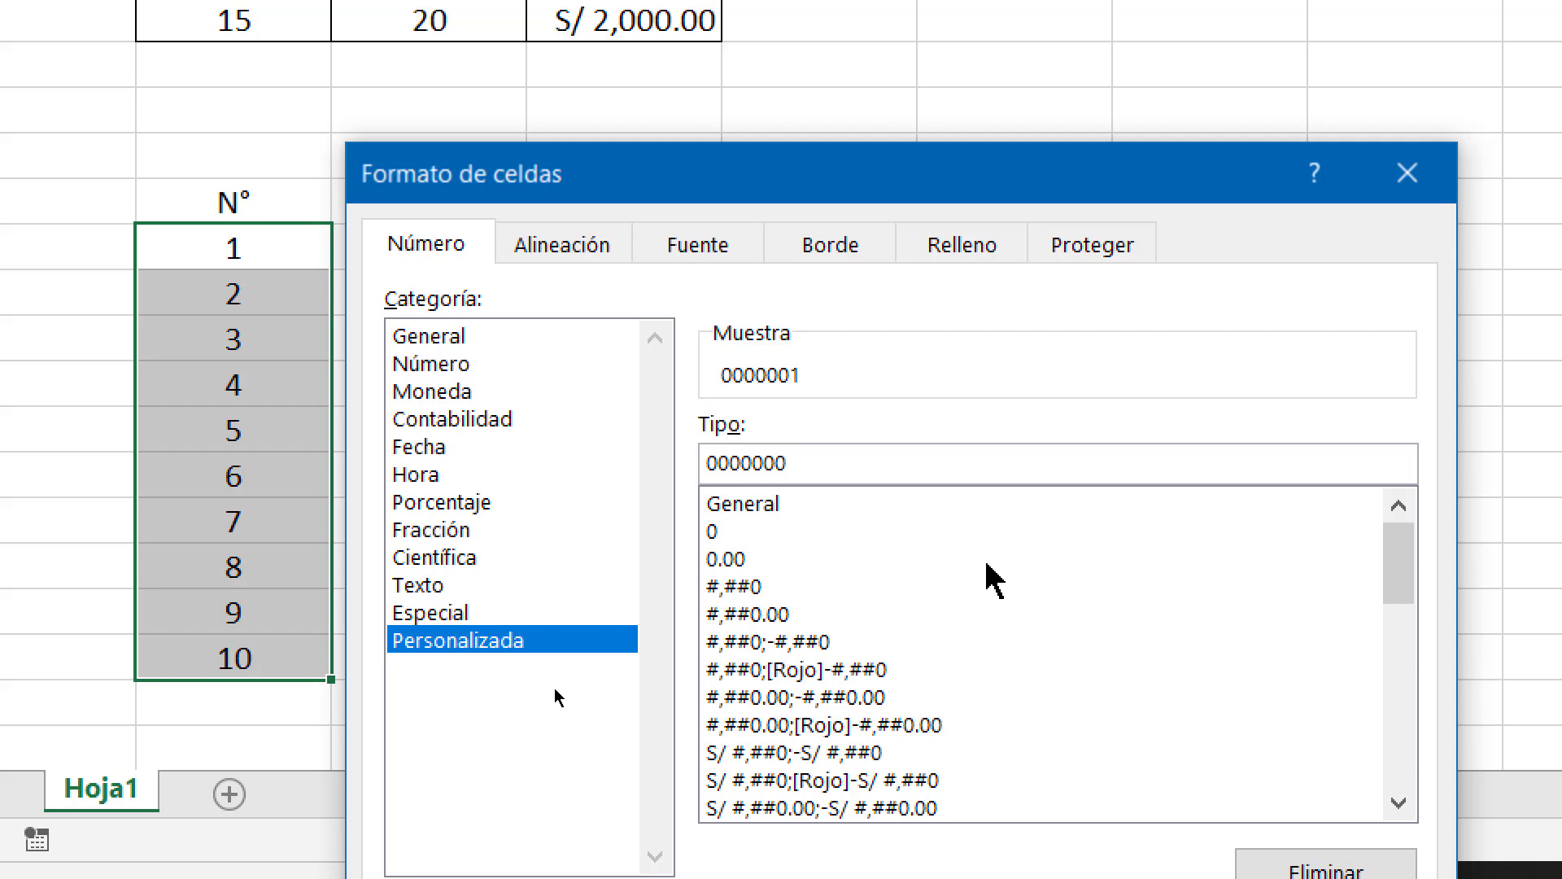
pyautogui.press('BackSpace')
pyautogui.press('BackSpace')
pyautogui.press('BackSpace')
pyautogui.press('BackSpace')
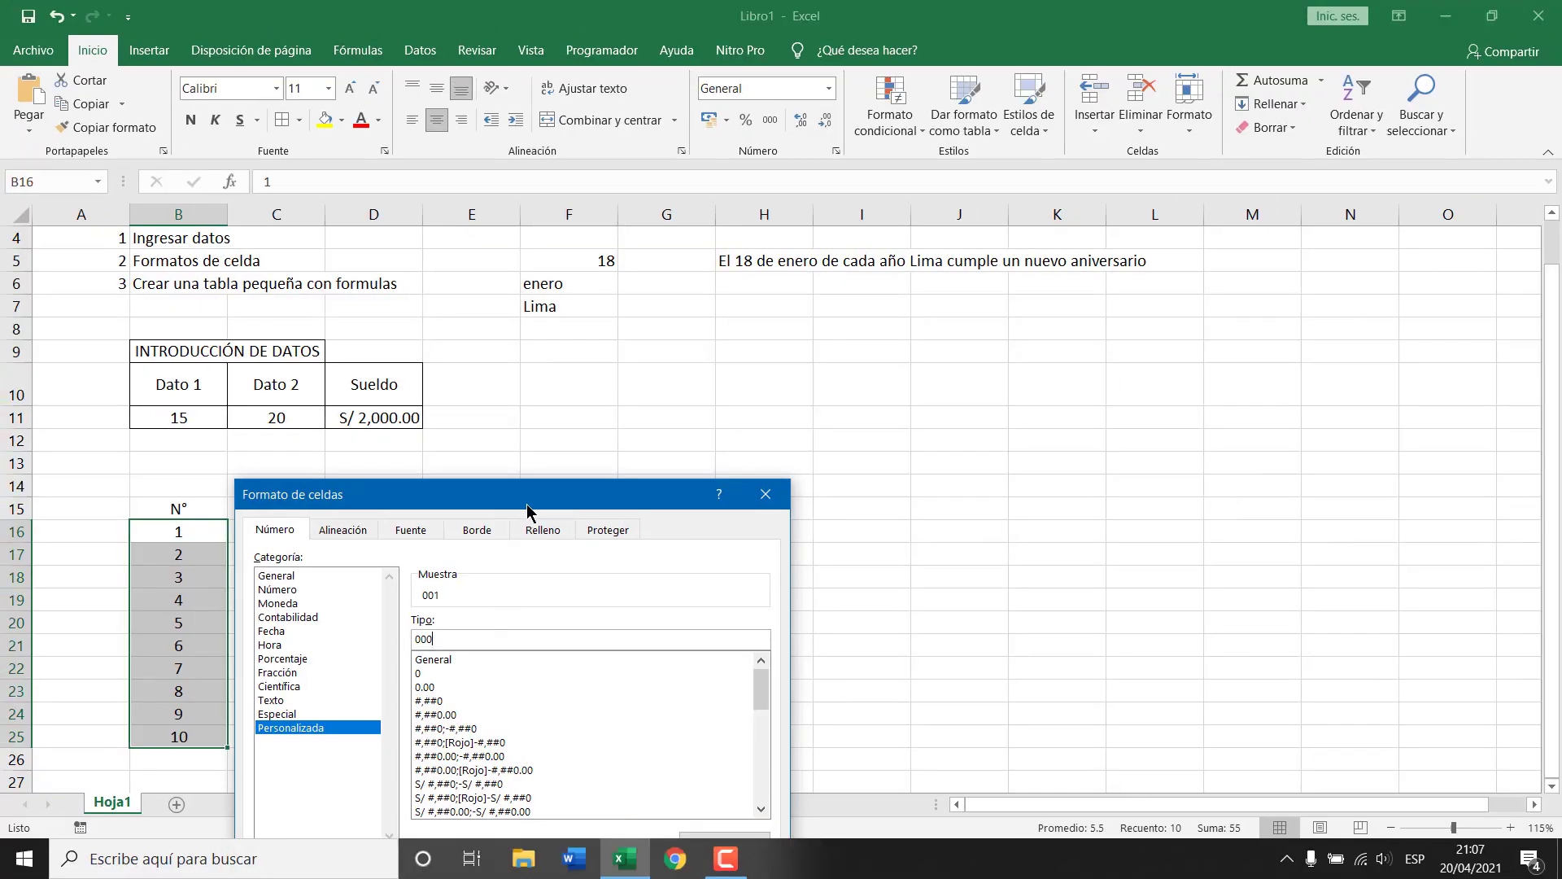
pyautogui.moveTo(526, 510); pyautogui.dragTo(623, 281)
pyautogui.click(723, 734)
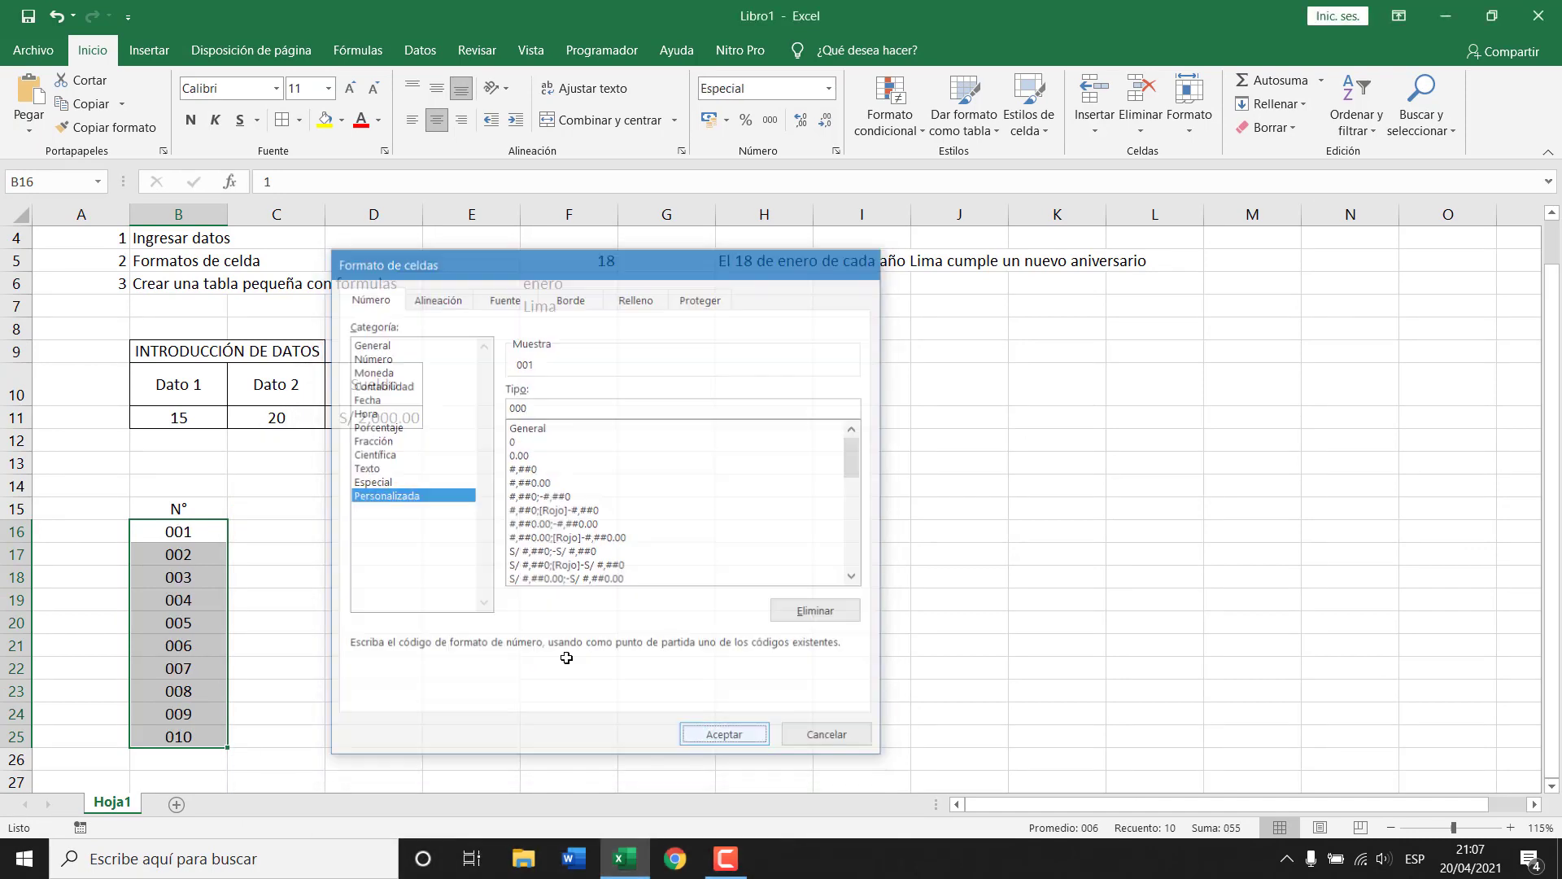
# - Compare the stored values of the N° cells in B16:B25 with how their custom format displays them
pyautogui.click(204, 532)
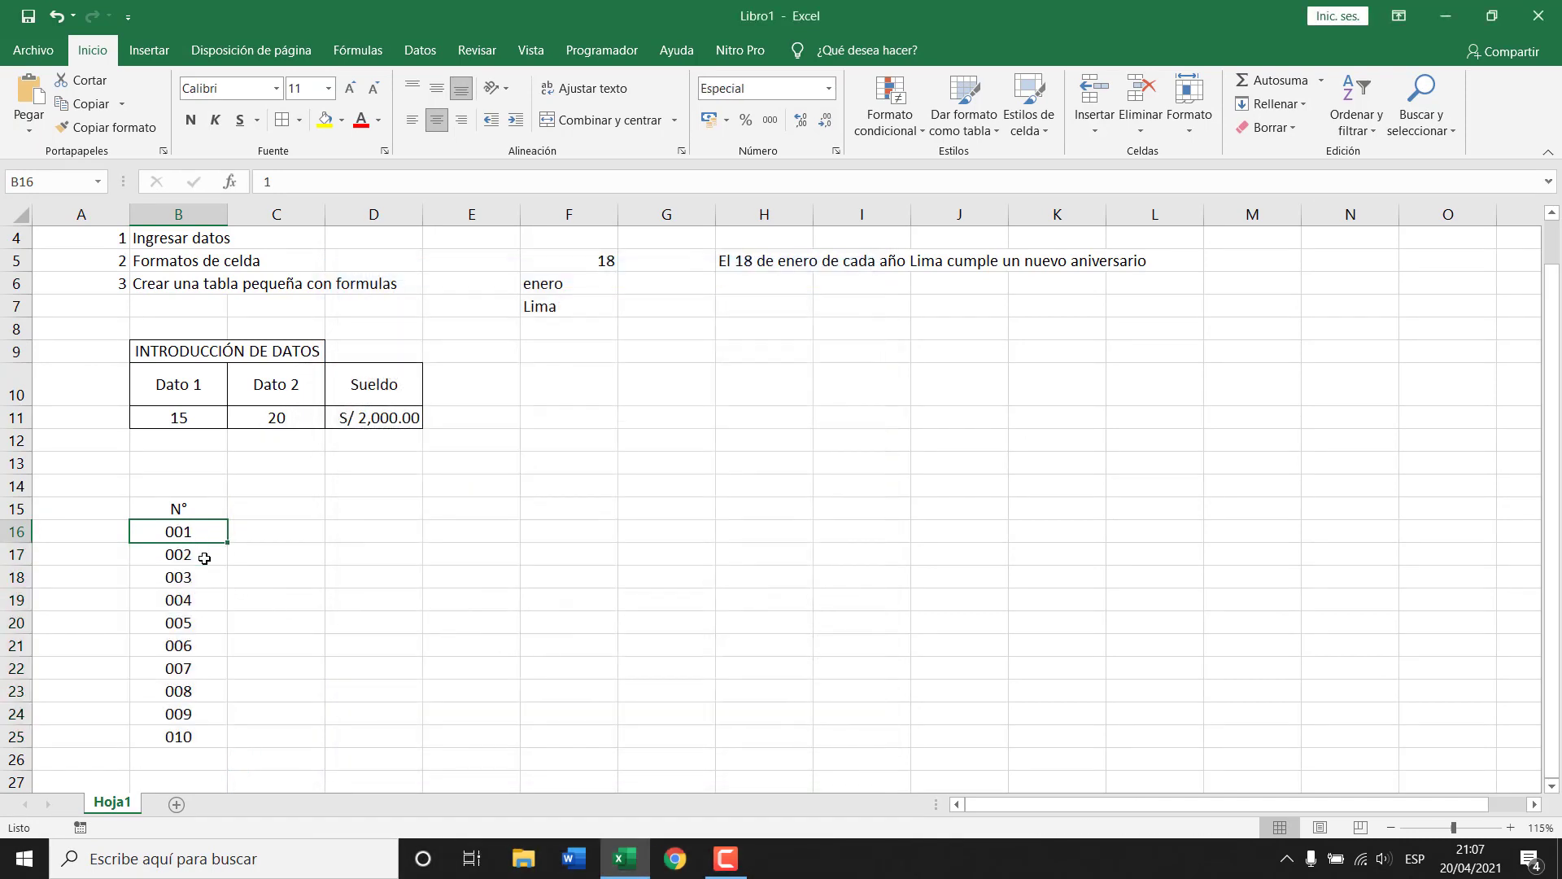
pyautogui.click(204, 558)
pyautogui.click(221, 578)
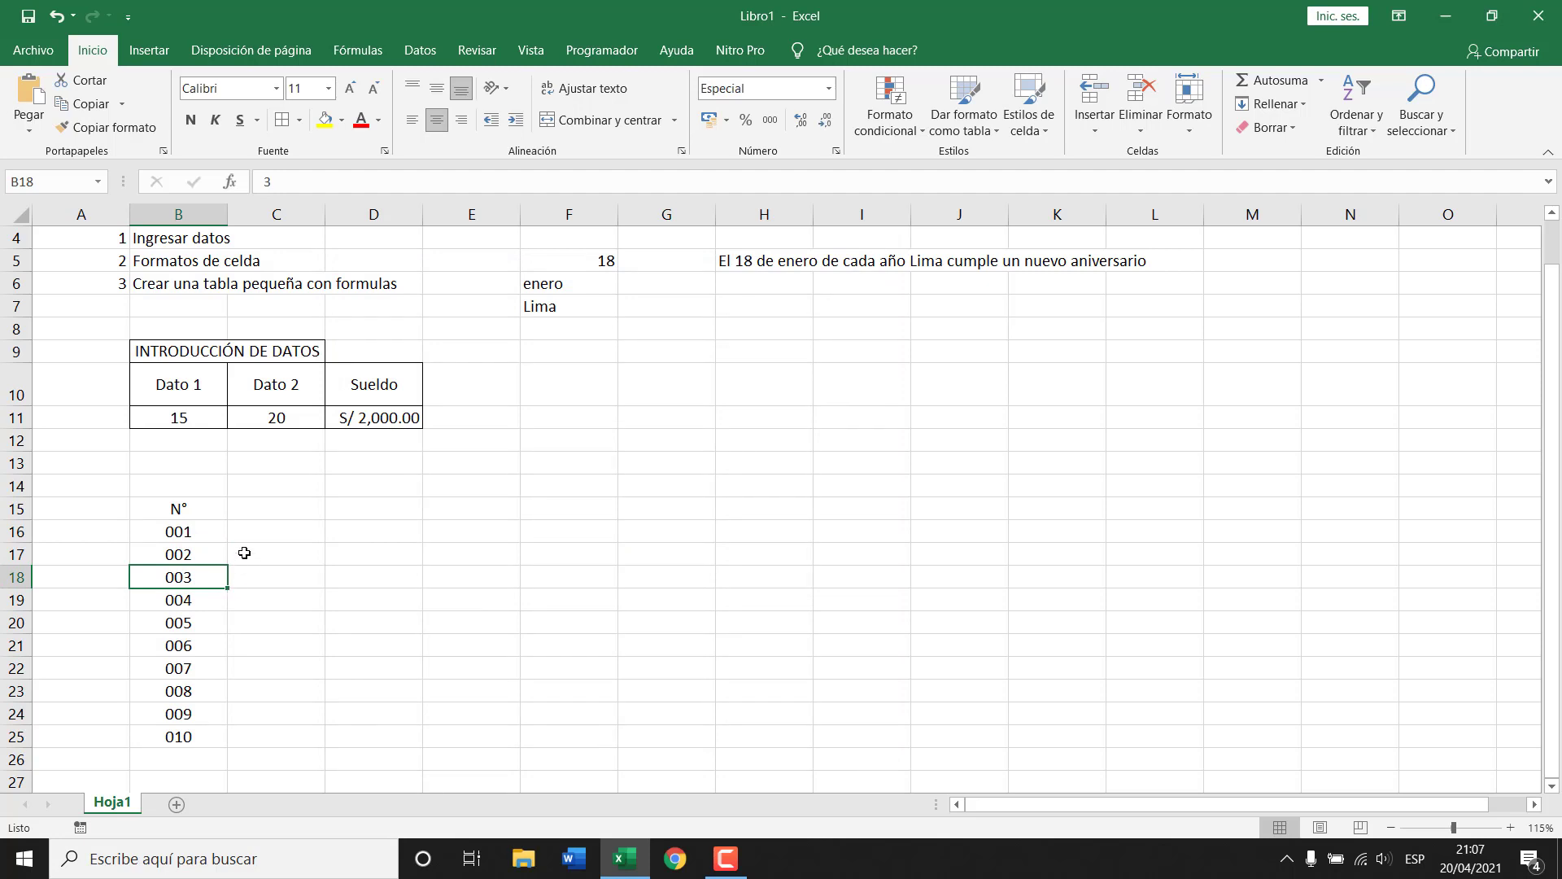
pyautogui.click(202, 537)
pyautogui.click(277, 540)
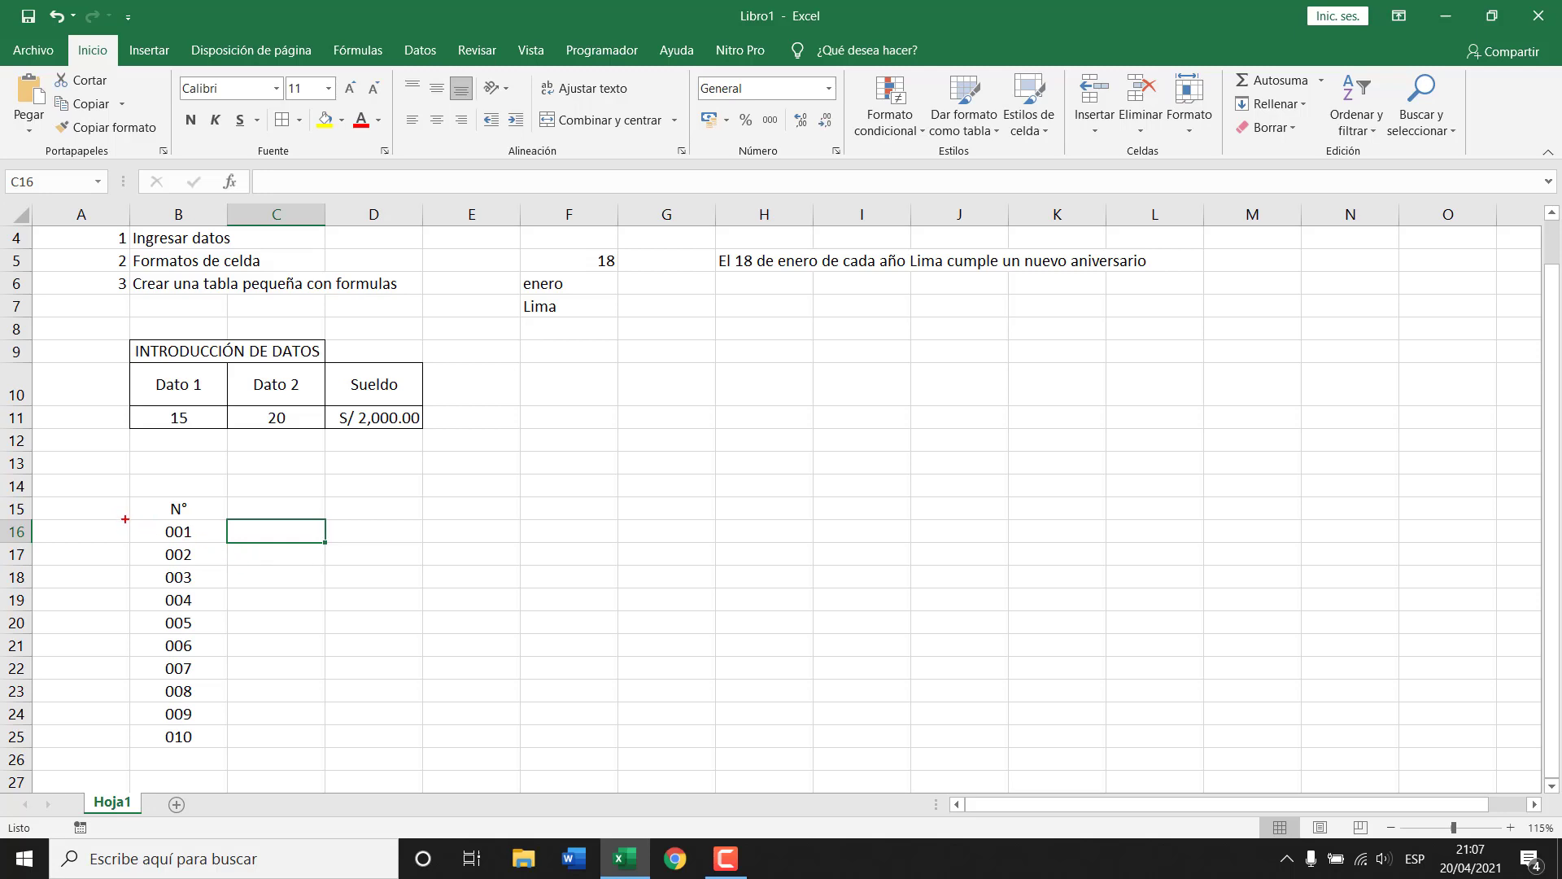
pyautogui.moveTo(124, 518)
pyautogui.mouseDown()
pyautogui.moveTo(193, 557)
pyautogui.moveTo(228, 749)
pyautogui.mouseUp()
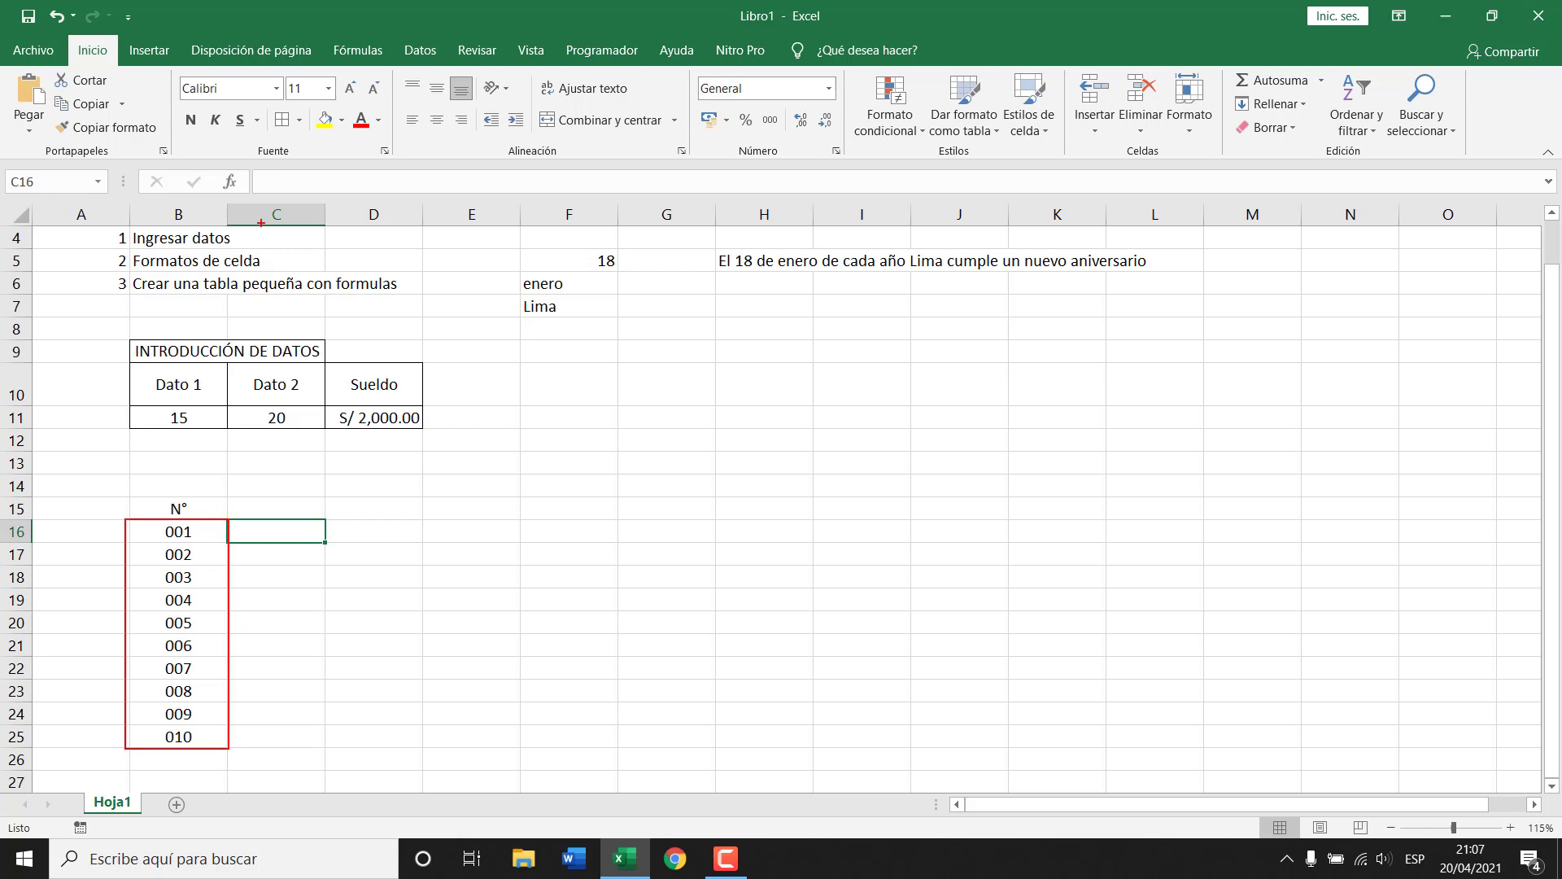
pyautogui.moveTo(273, 203); pyautogui.dragTo(227, 519)
pyautogui.click(192, 537)
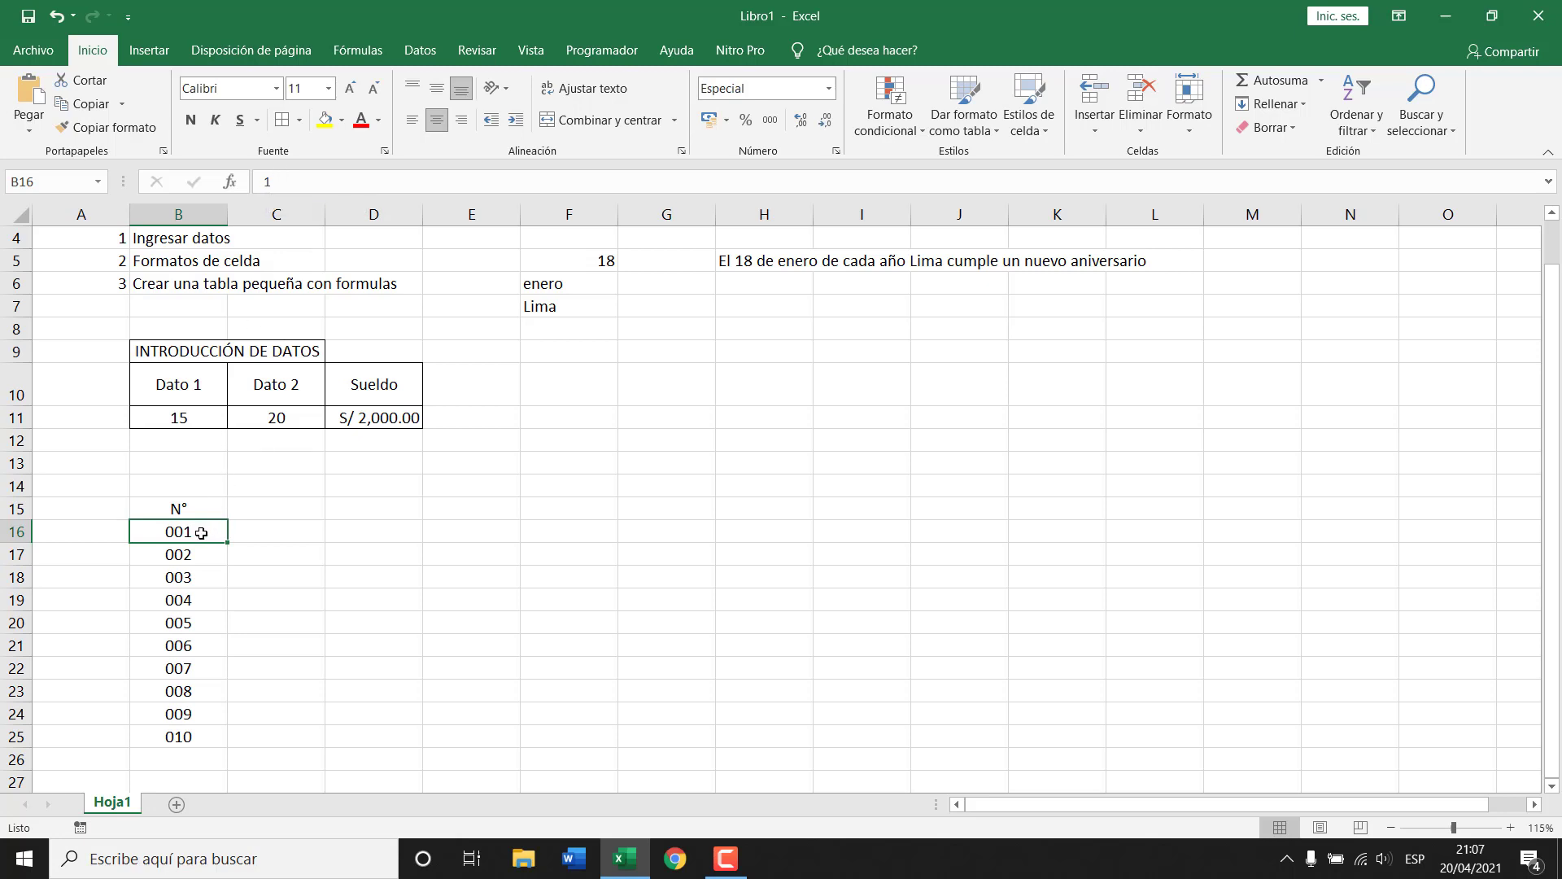
pyautogui.click(202, 567)
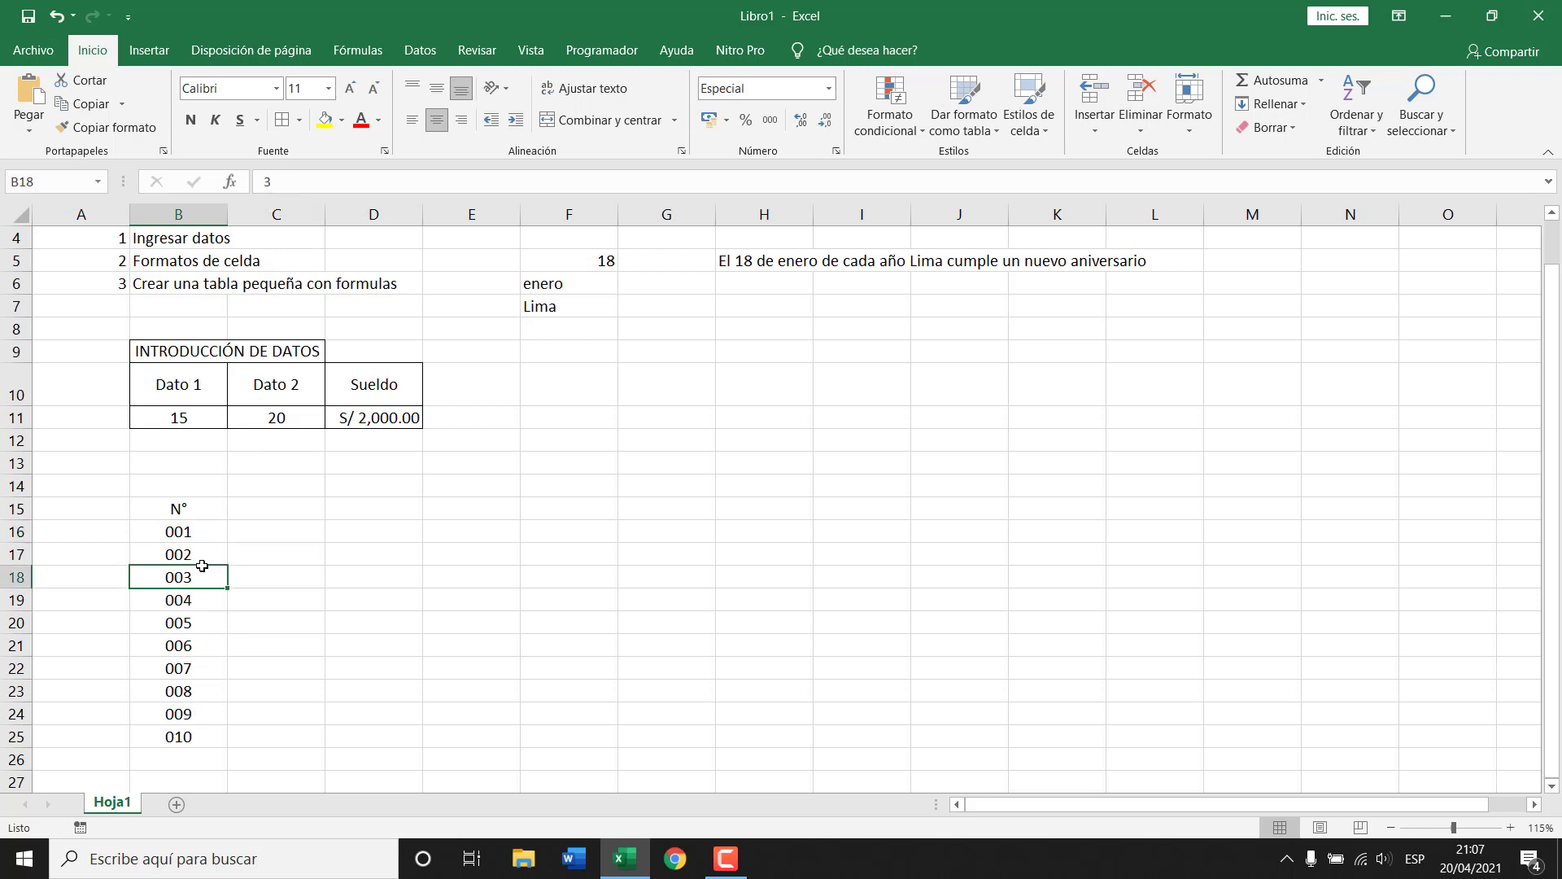
pyautogui.click(196, 623)
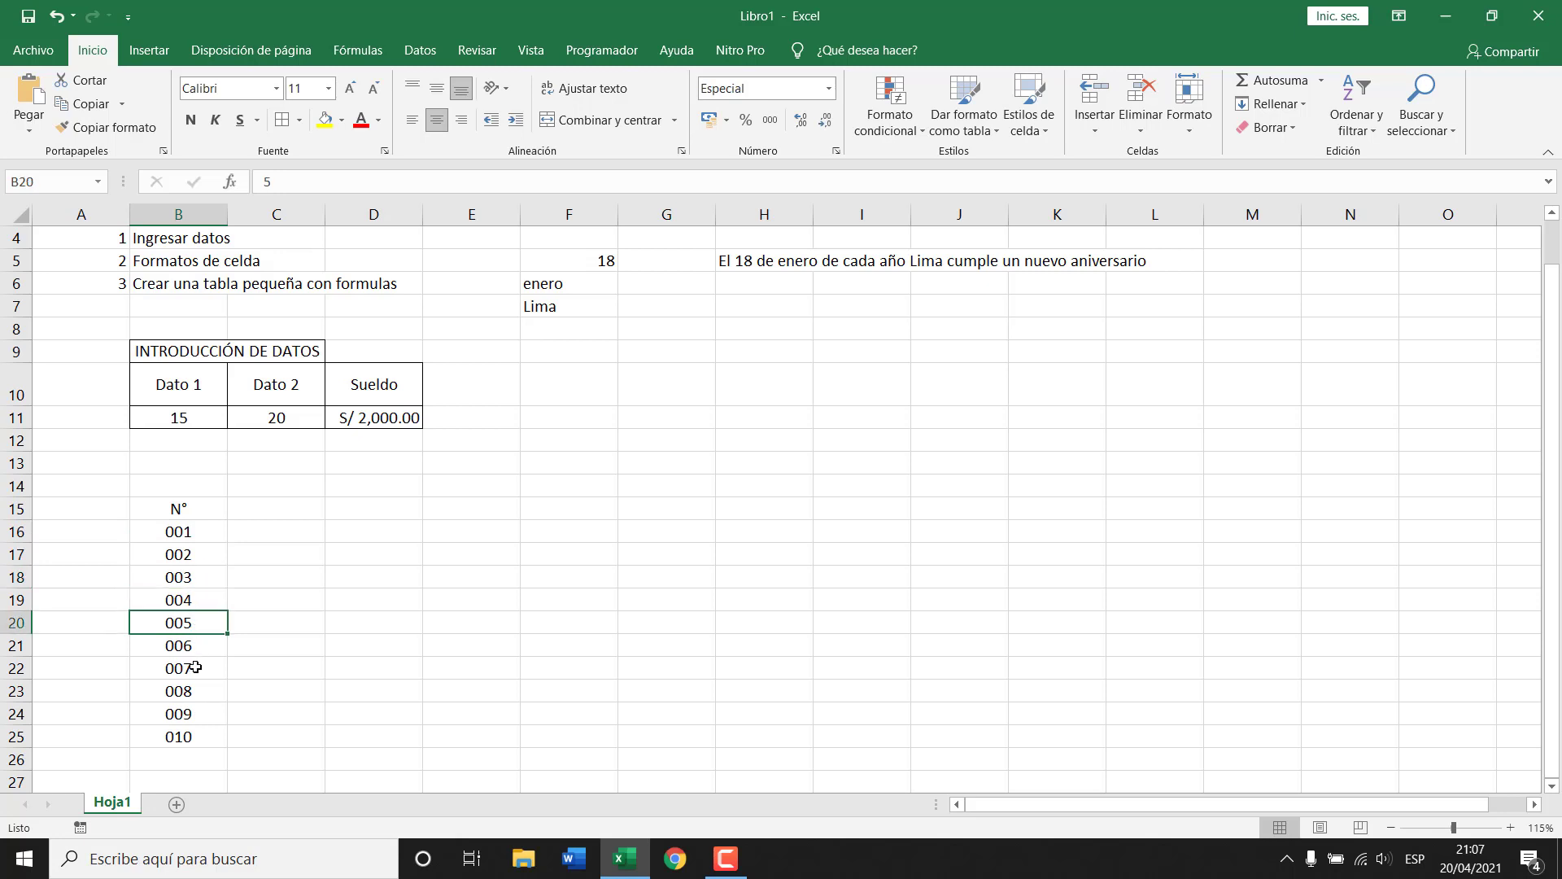
pyautogui.click(196, 667)
pyautogui.click(195, 692)
pyautogui.click(195, 713)
pyautogui.click(195, 736)
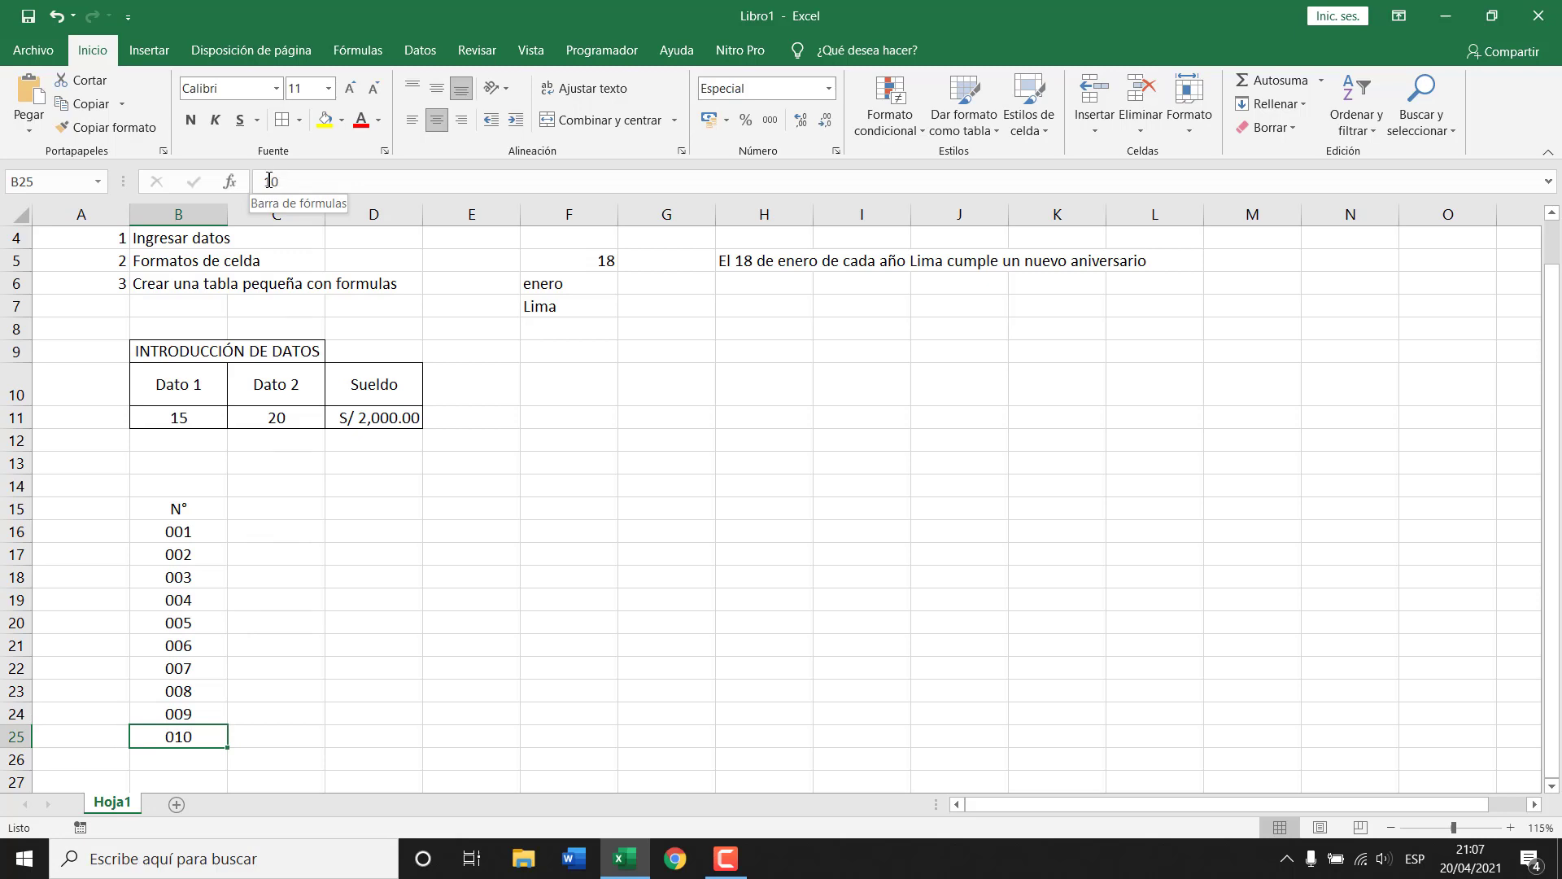
pyautogui.click(202, 536)
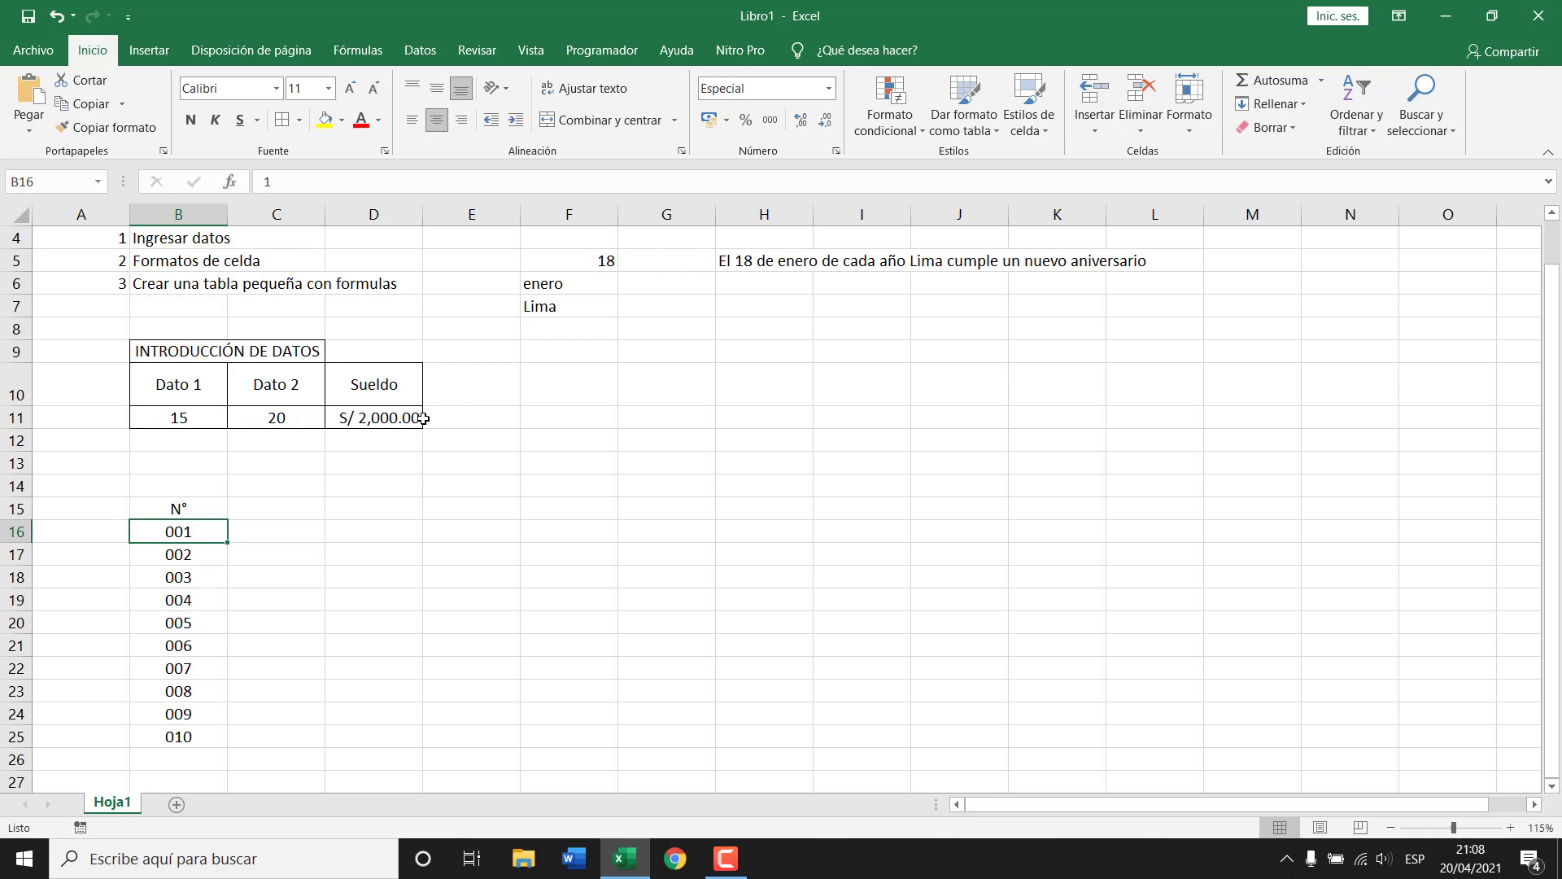
pyautogui.click(205, 379)
pyautogui.click(237, 374)
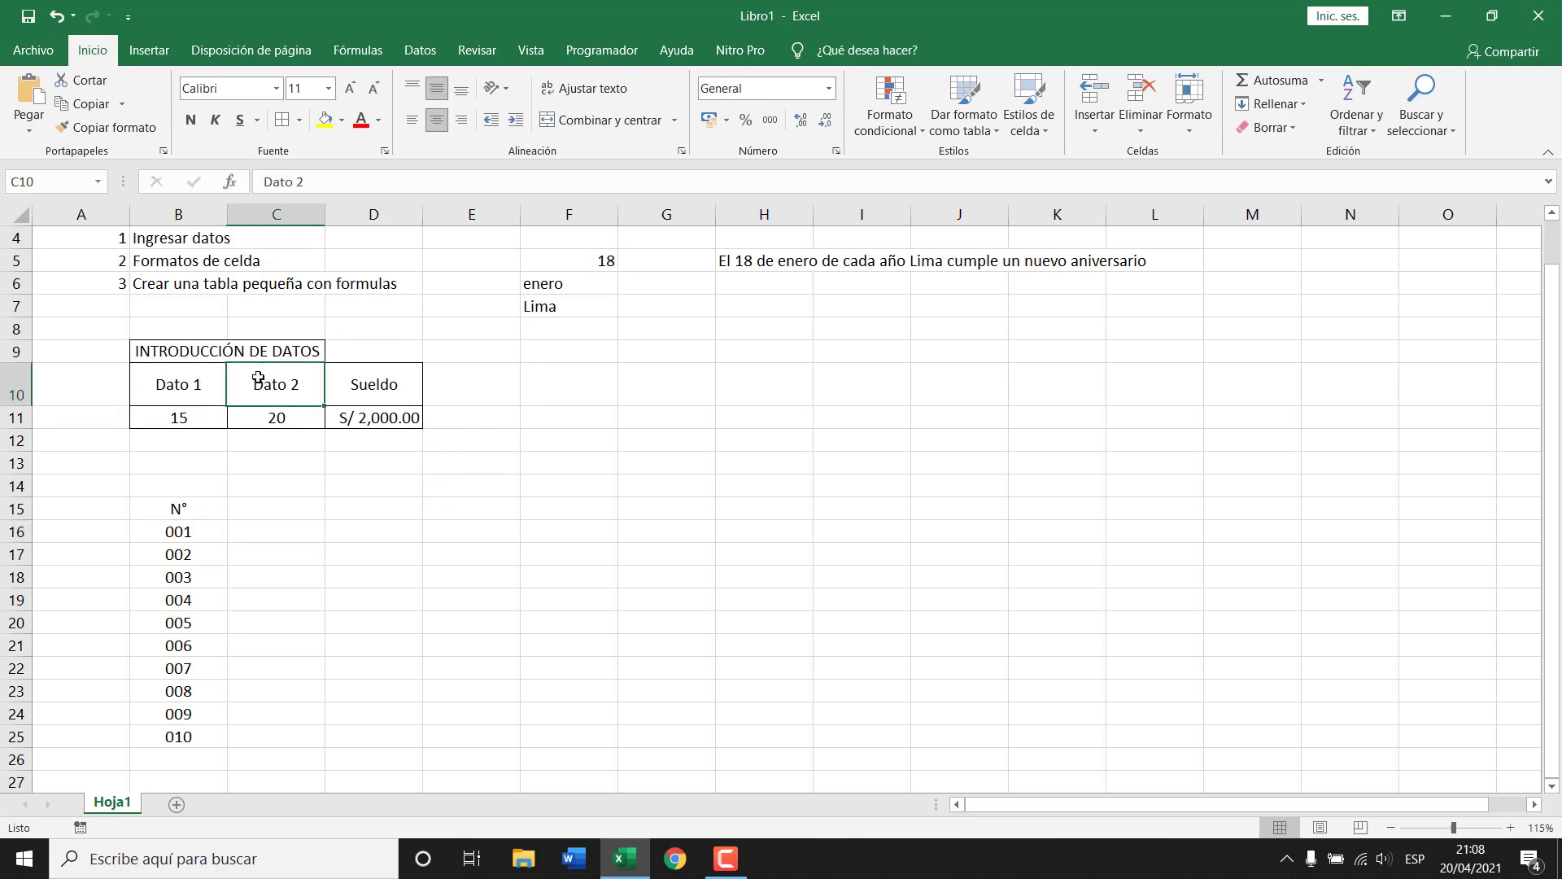
pyautogui.click(203, 382)
pyautogui.click(279, 382)
pyautogui.click(351, 380)
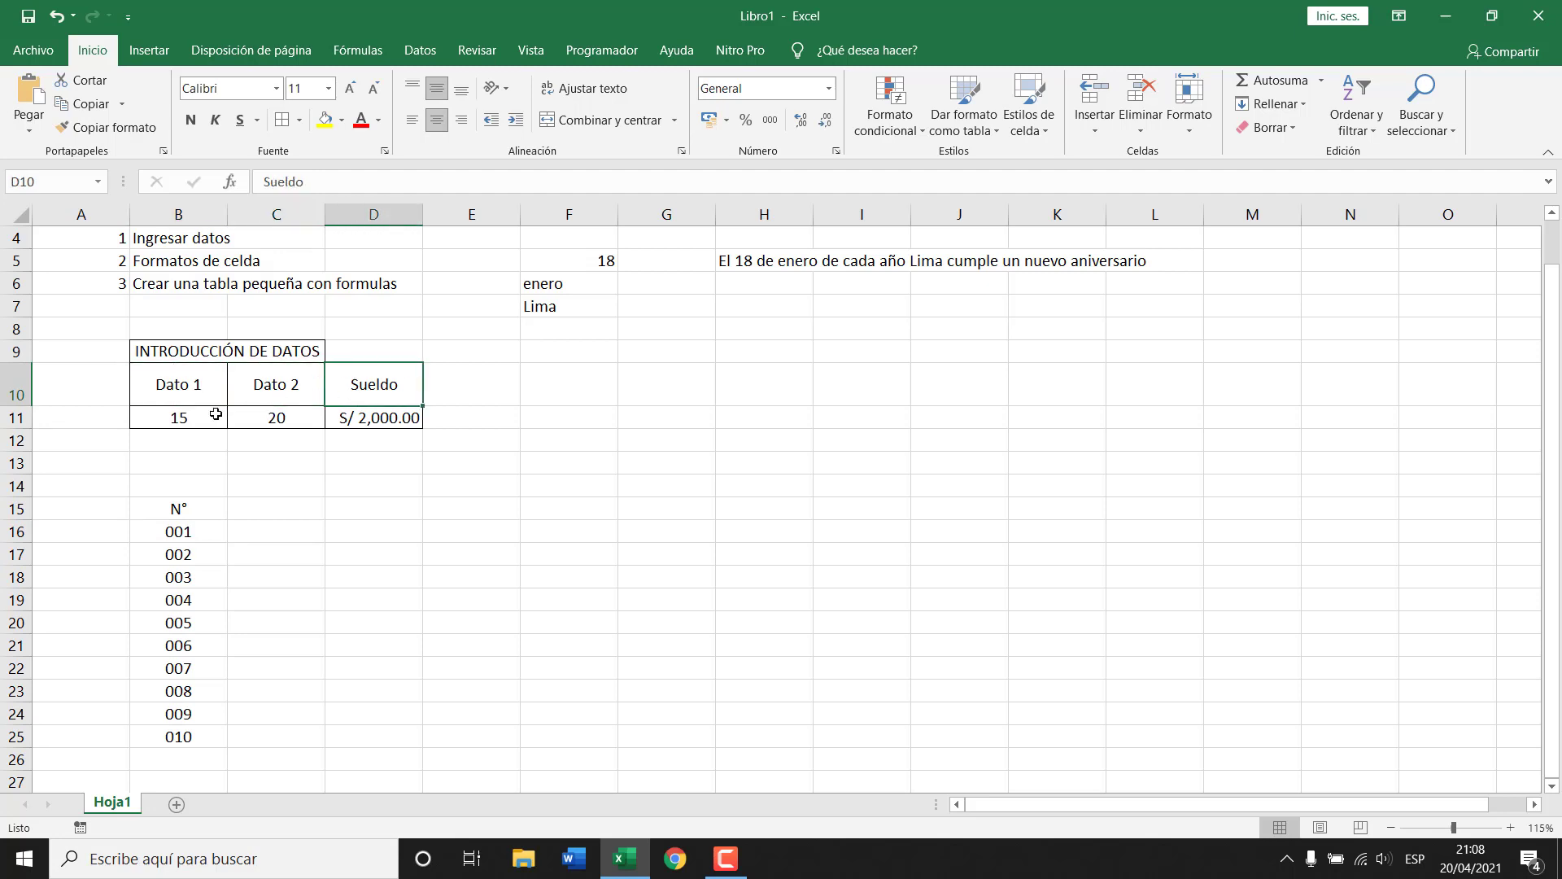
# - Format the Dato 1 value in B11 as a number with 3 decimal places
pyautogui.click(188, 417)
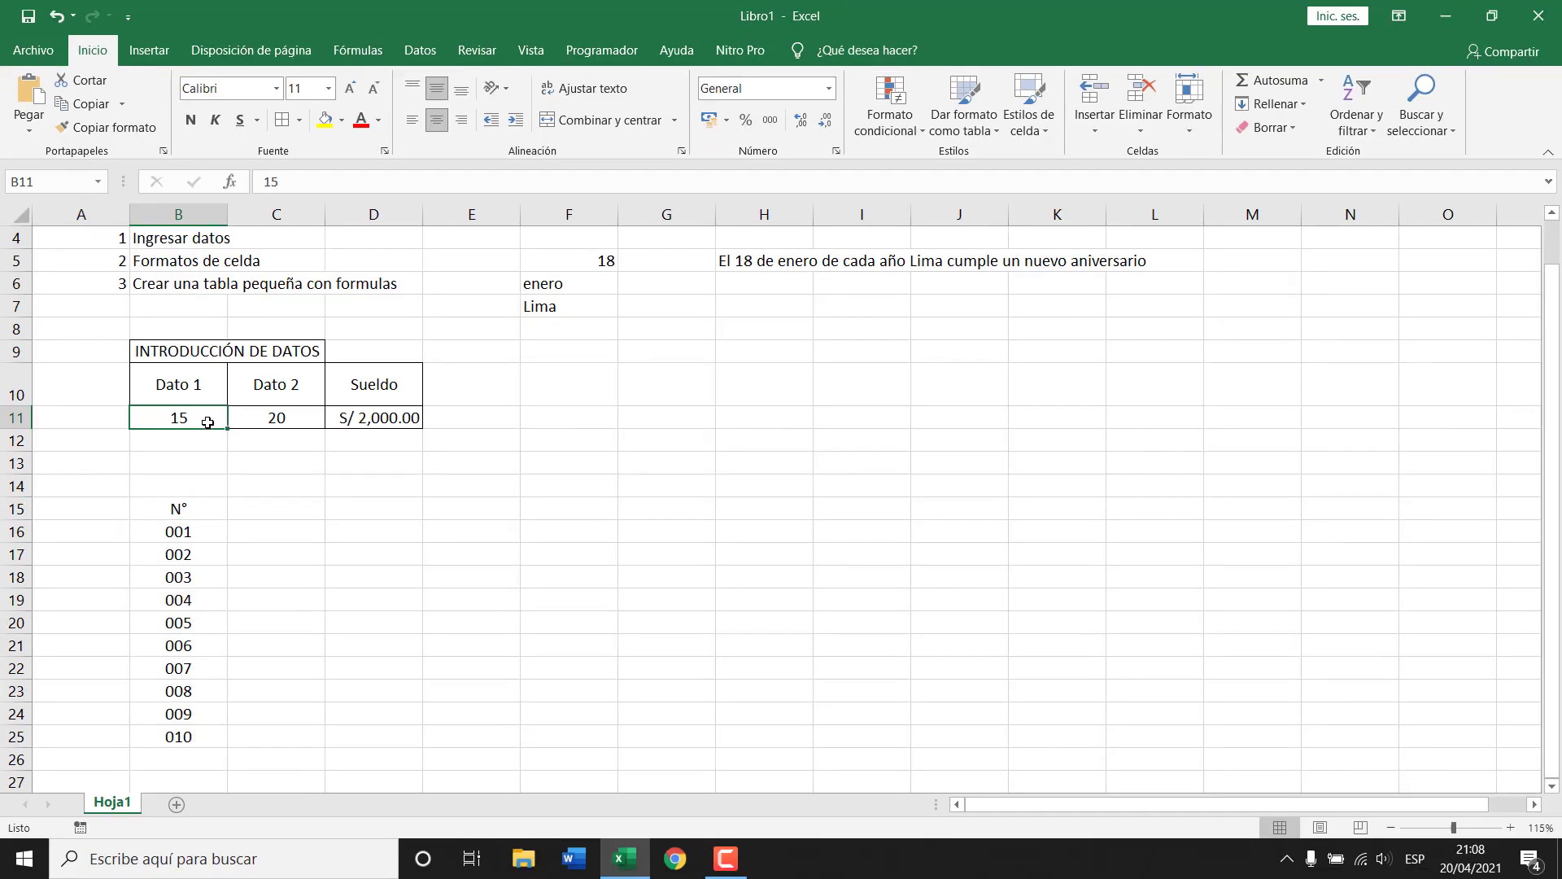
pyautogui.rightClick(285, 415)
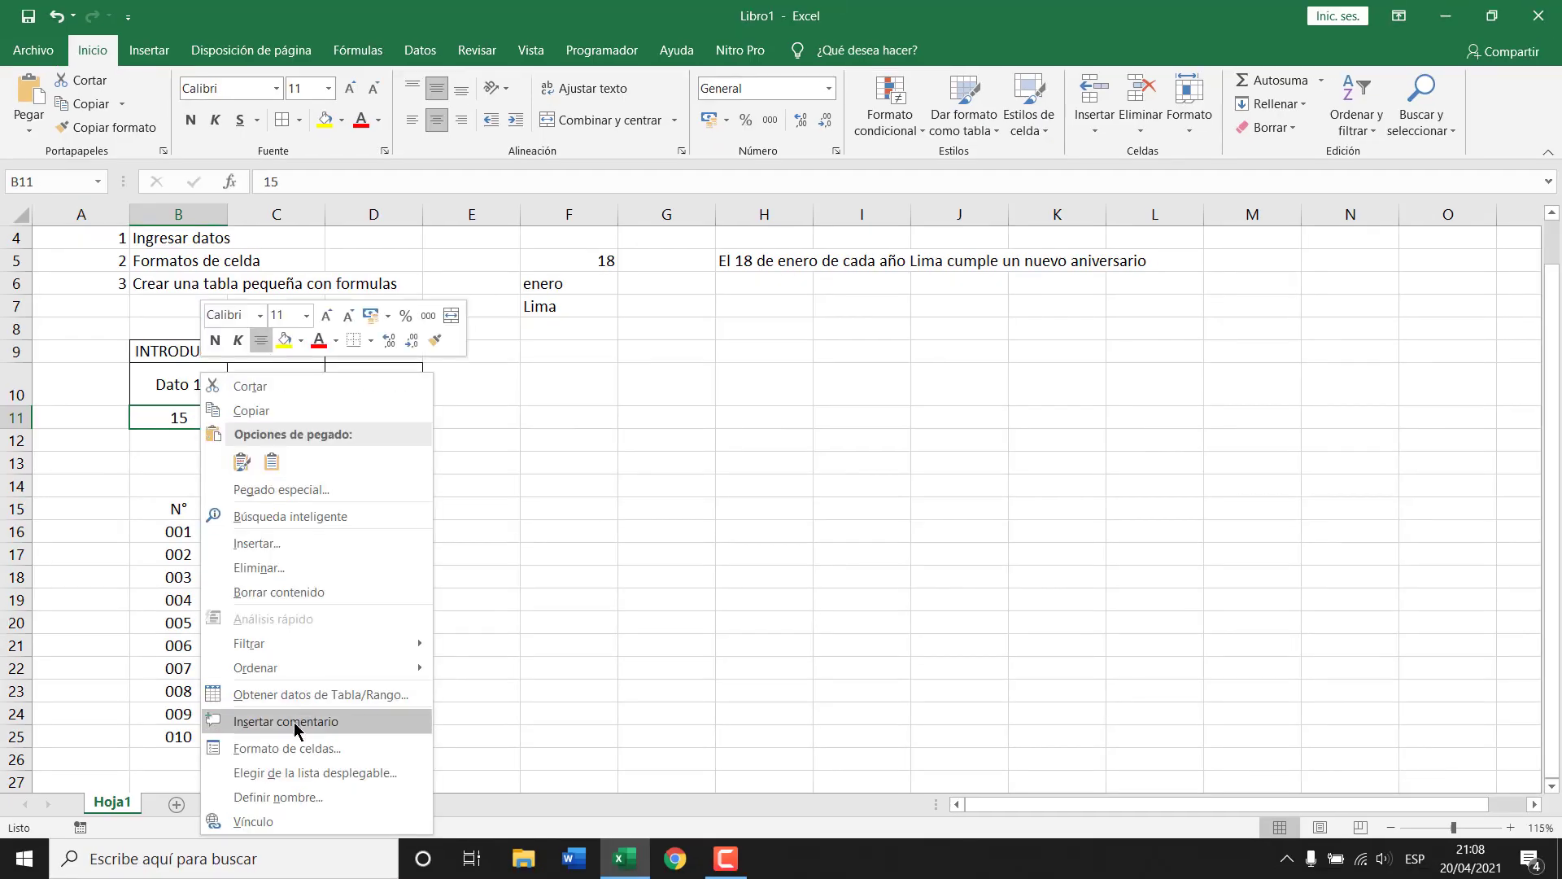
pyautogui.click(287, 748)
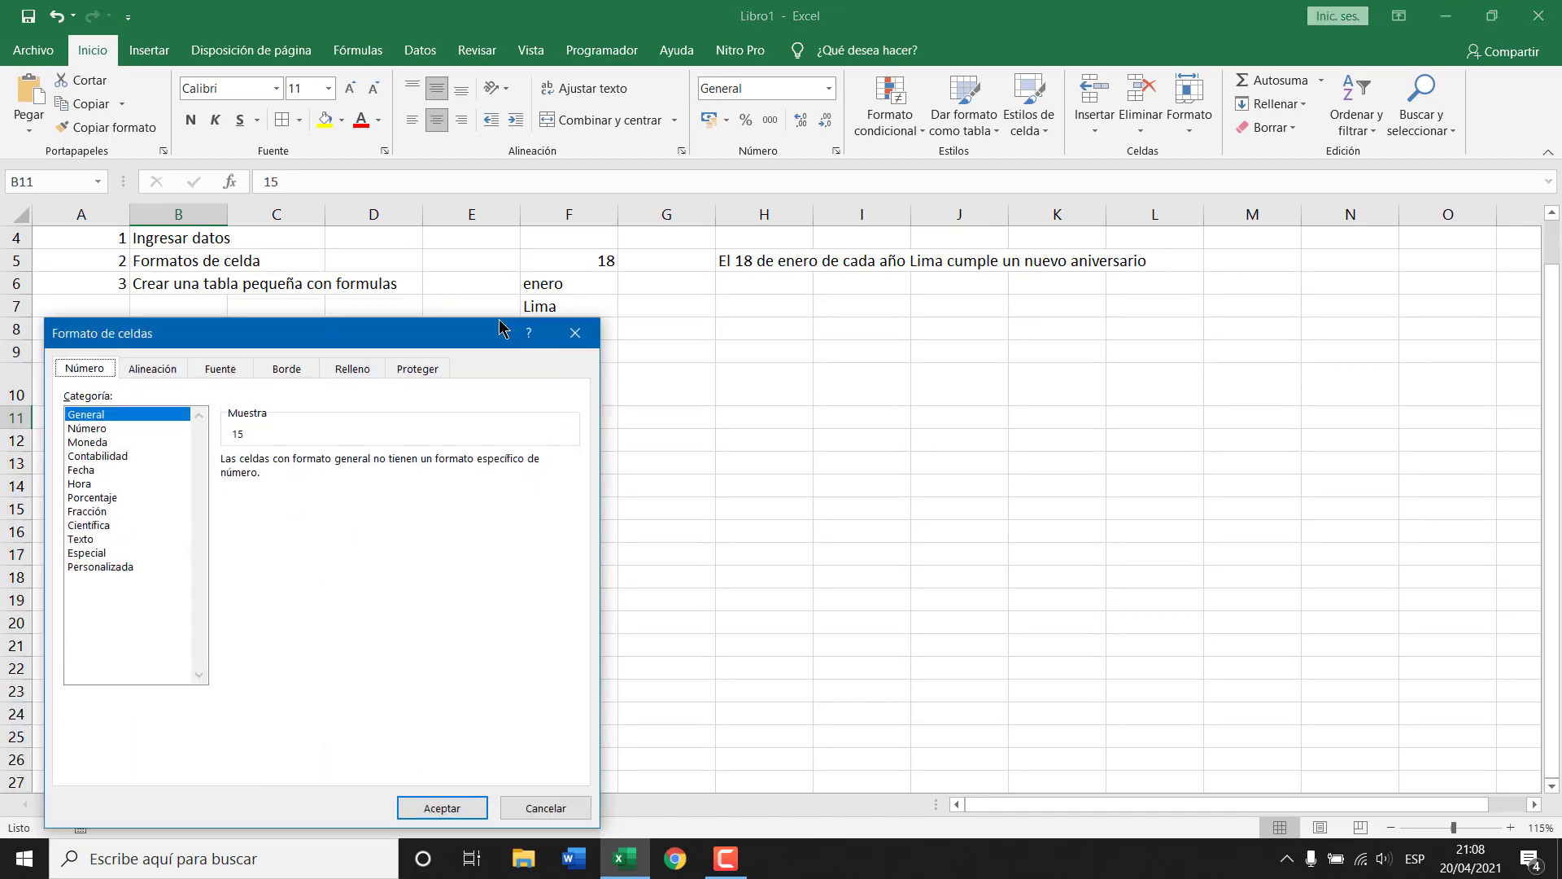
pyautogui.moveTo(350, 327); pyautogui.dragTo(739, 250)
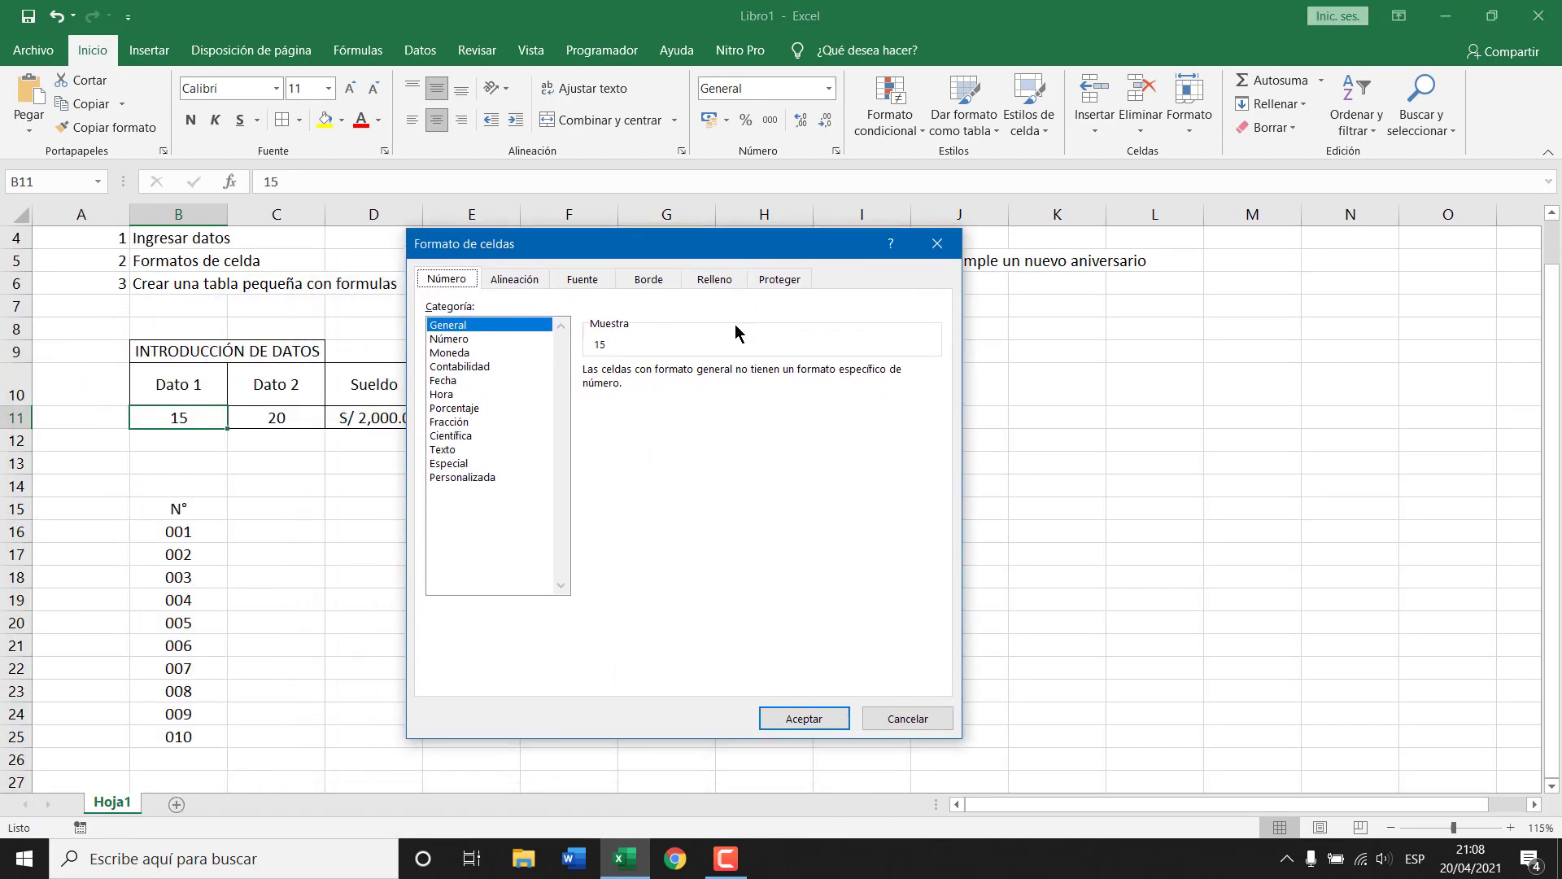
pyautogui.click(488, 340)
pyautogui.click(757, 367)
pyautogui.click(802, 719)
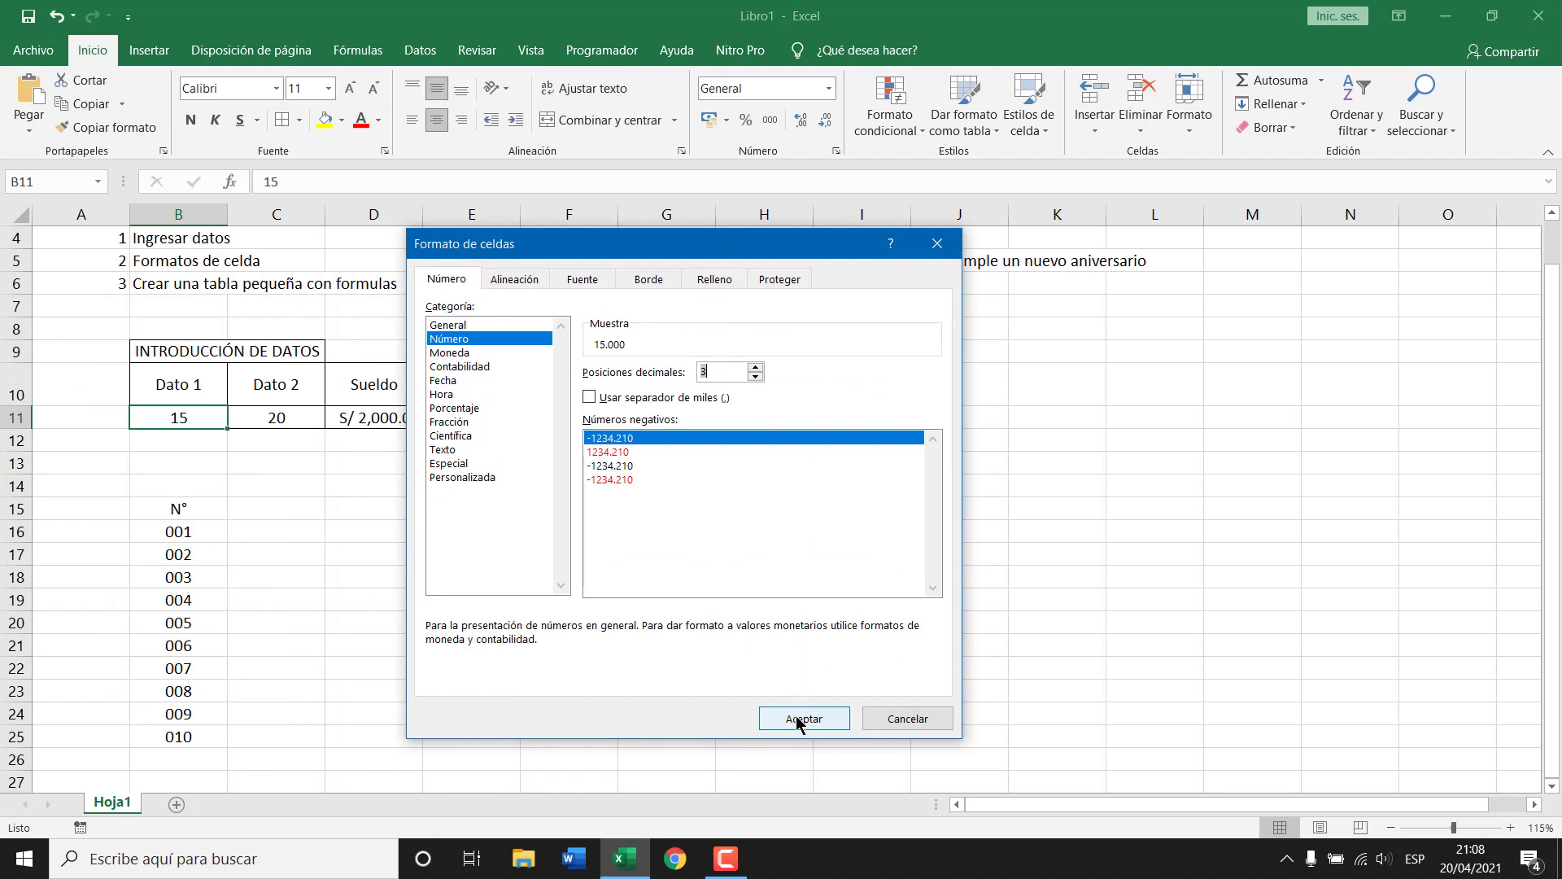
# - Review the number formats of the values in B11:D11 and of the numbered series in B16:B25
pyautogui.click(276, 509)
pyautogui.click(193, 418)
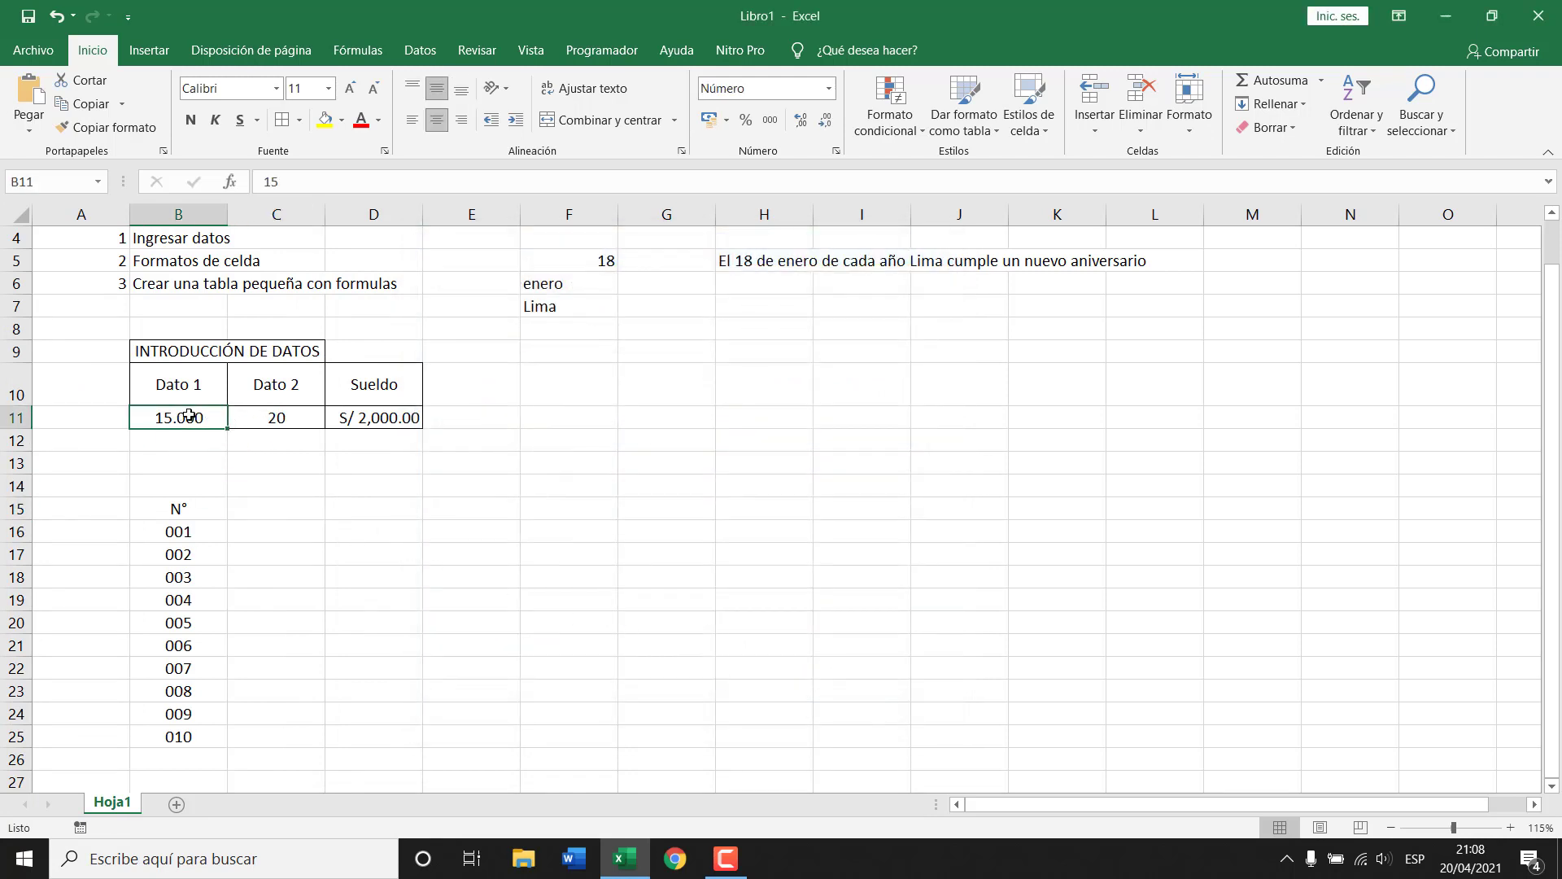
pyautogui.click(281, 410)
pyautogui.click(372, 418)
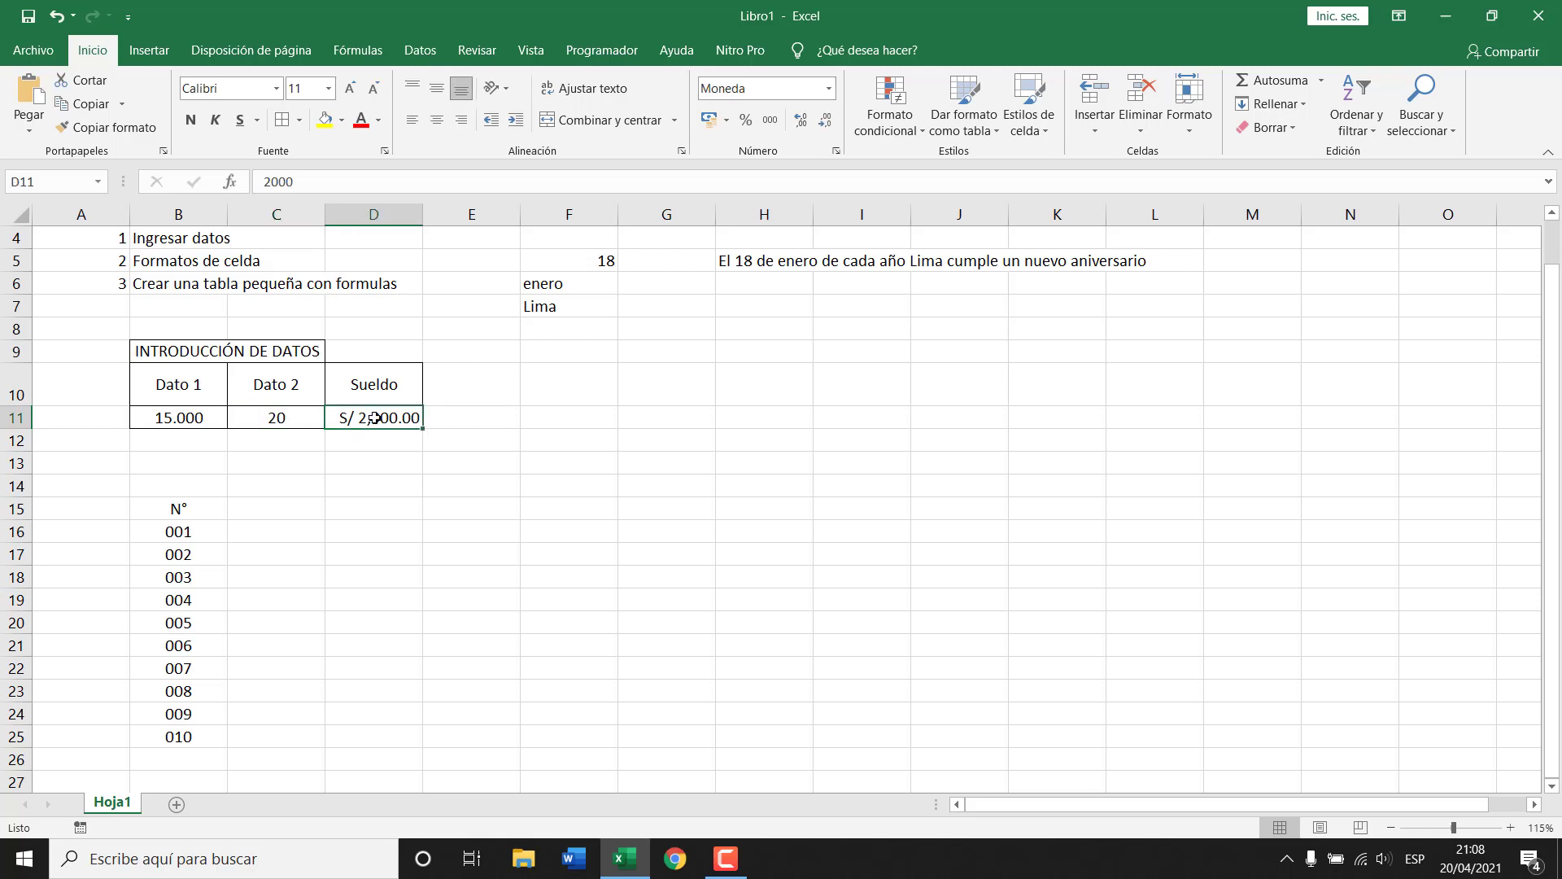
pyautogui.moveTo(185, 529); pyautogui.dragTo(189, 737)
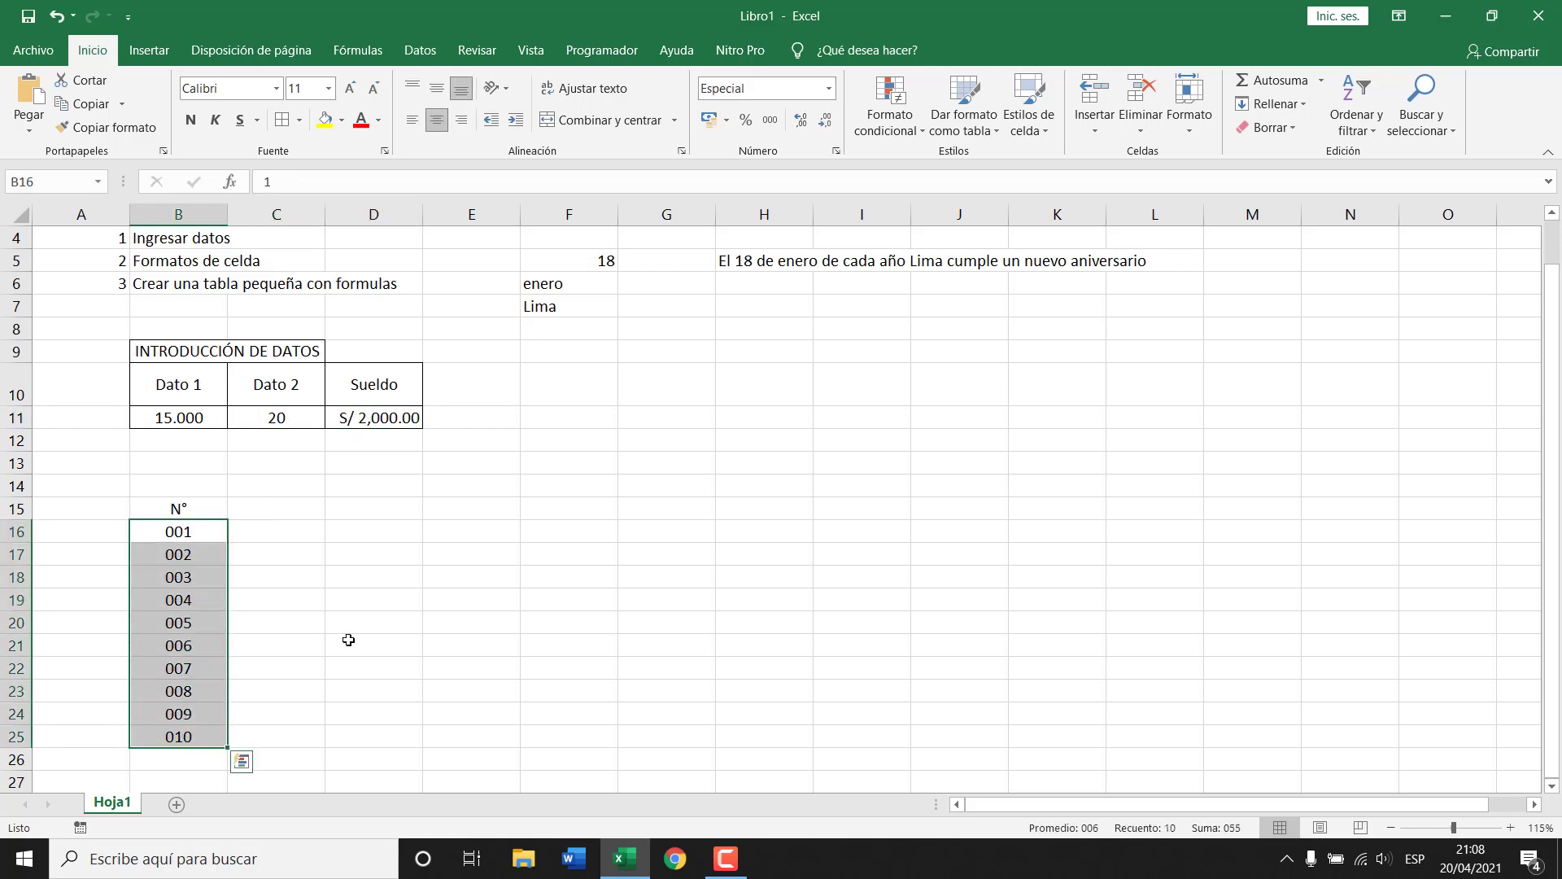
pyautogui.click(350, 532)
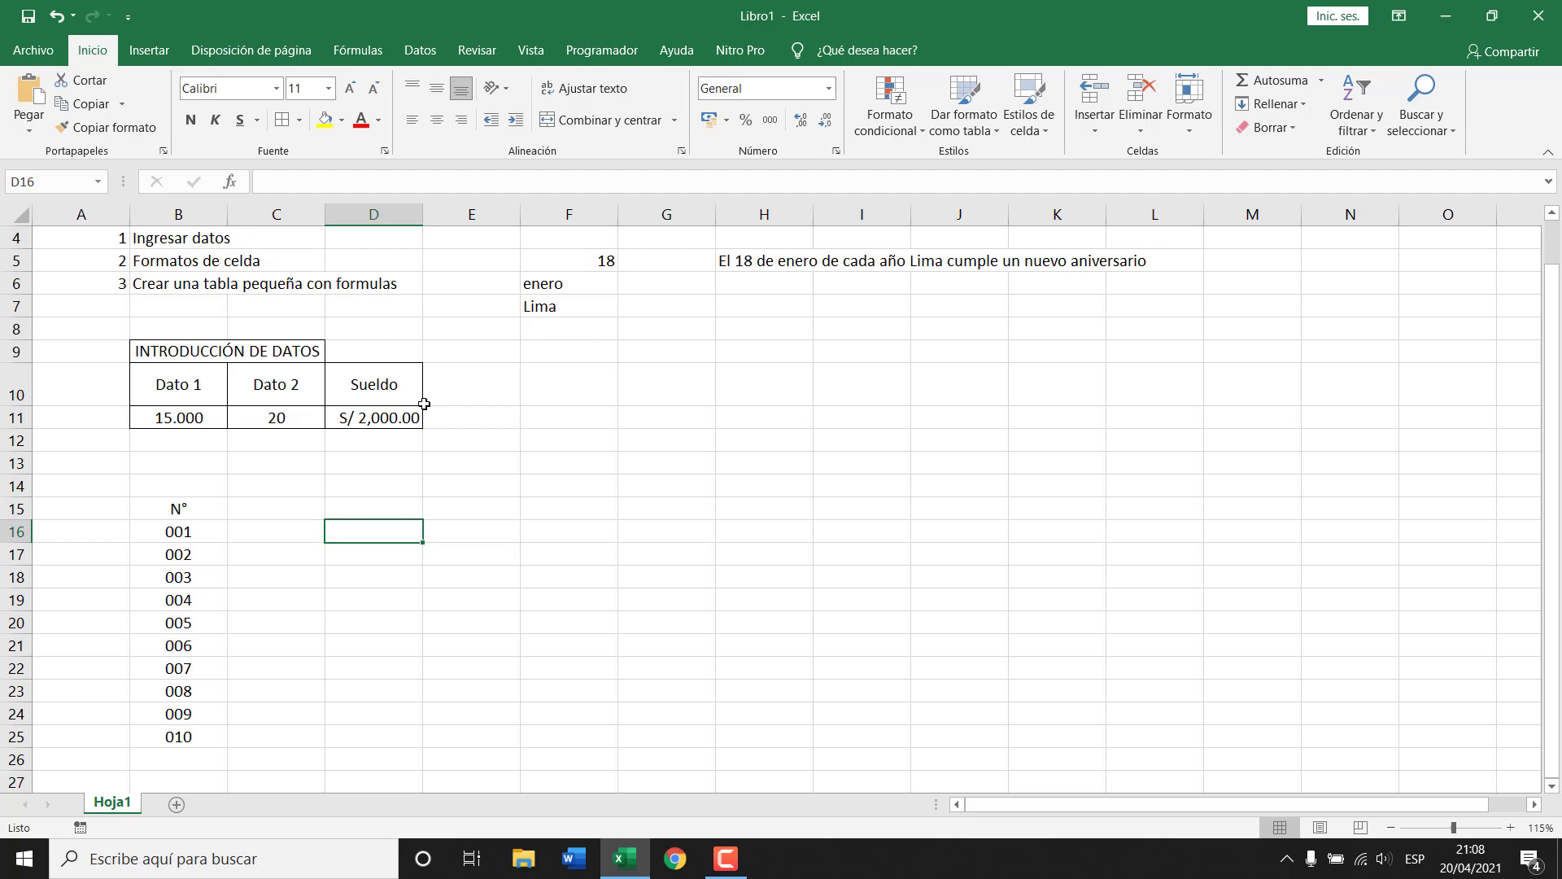
pyautogui.click(471, 435)
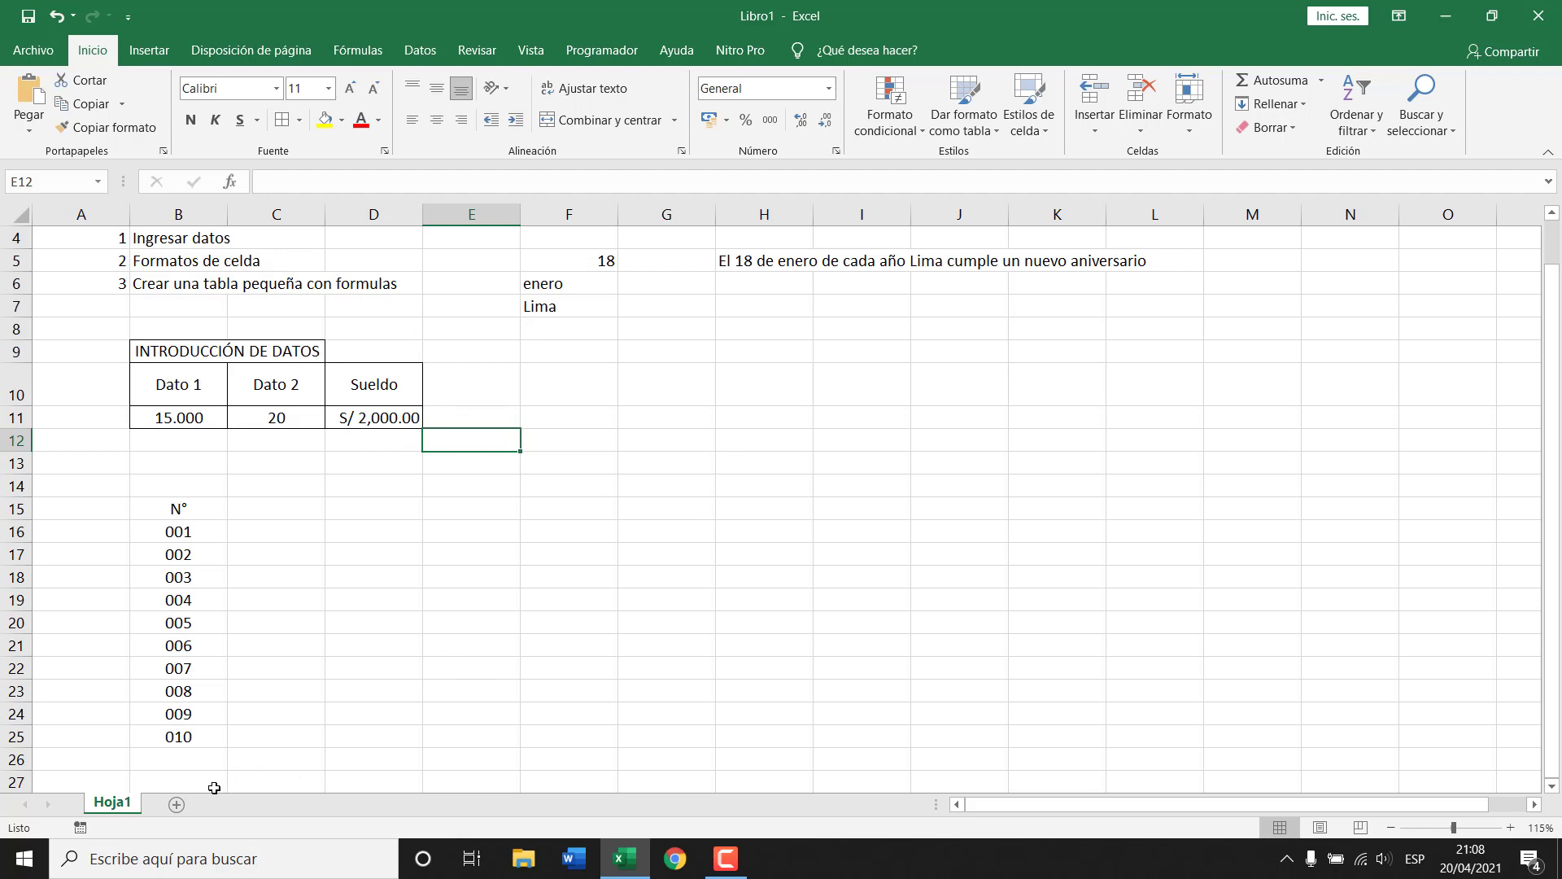
# - Rename the worksheet Hoja1 as INTRO DATOS
pyautogui.rightClick(111, 804)
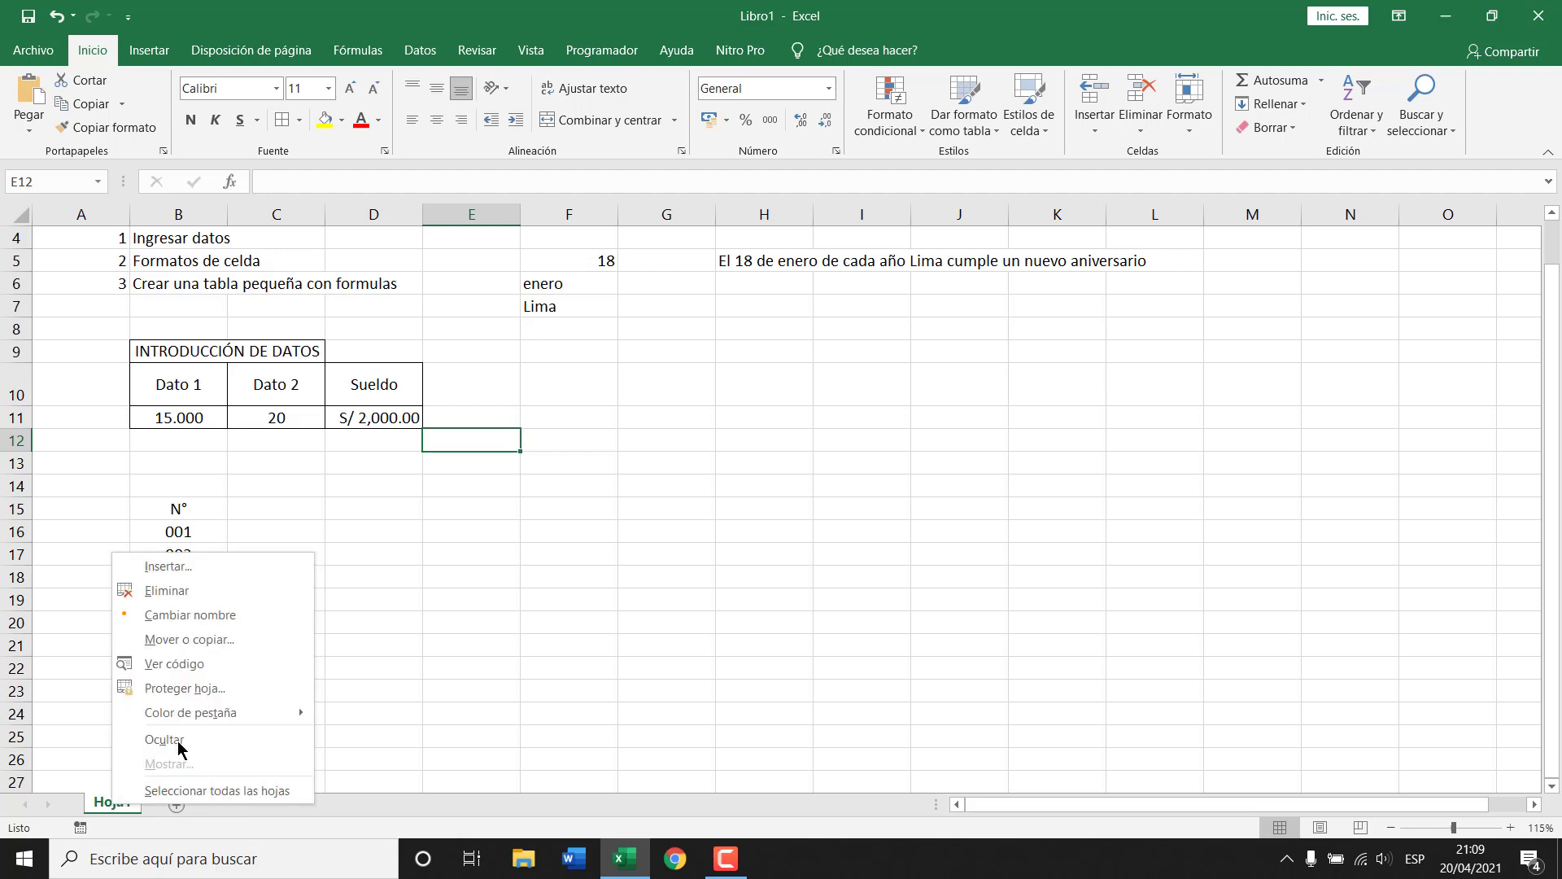
pyautogui.click(222, 614)
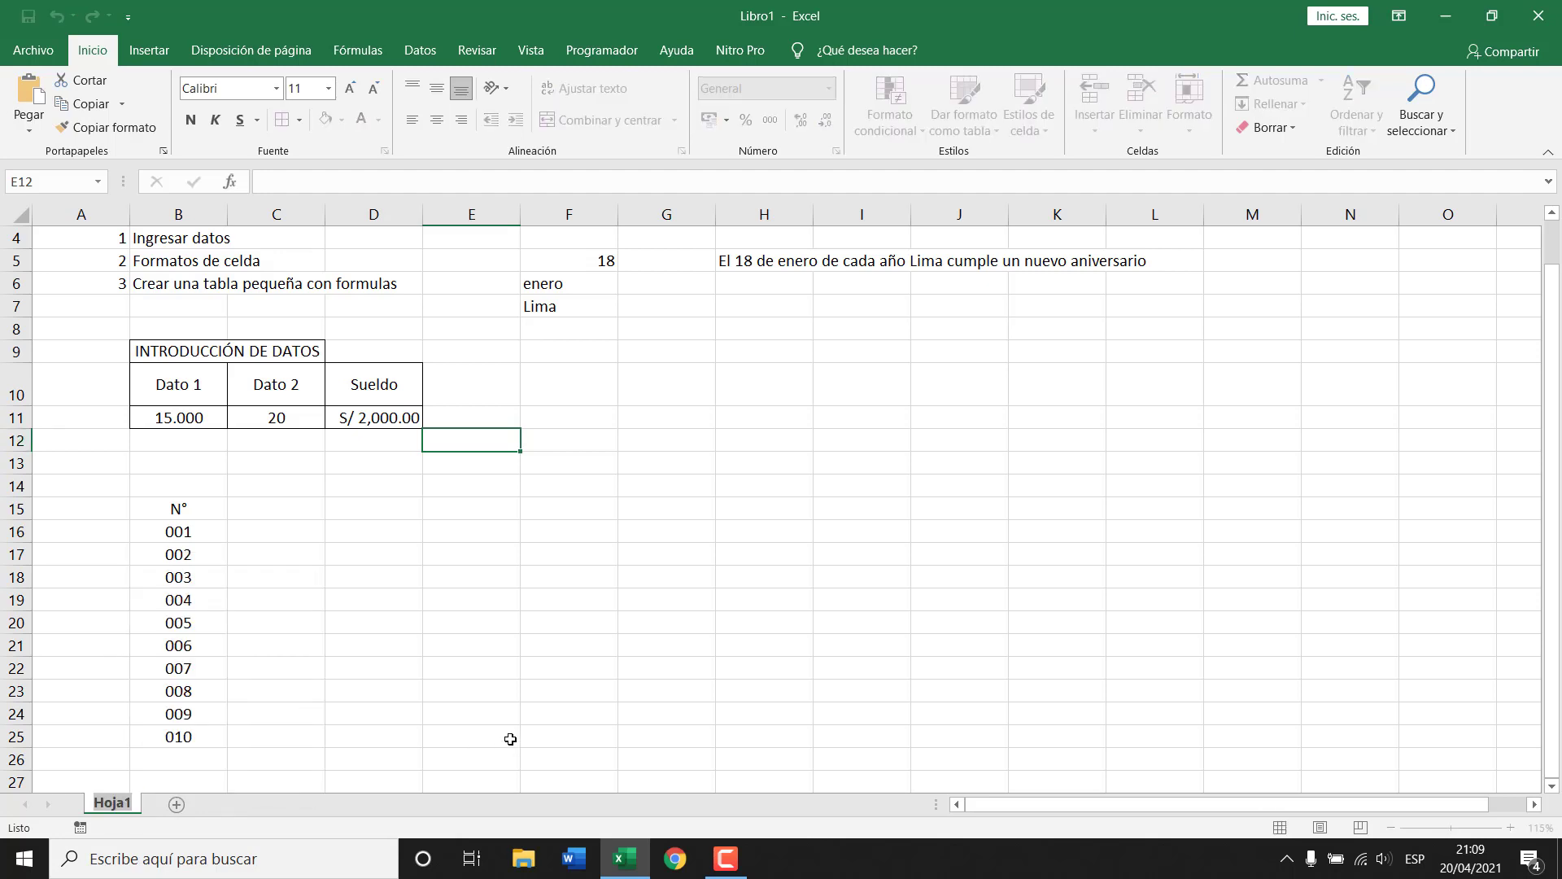
pyautogui.write('INTRO')
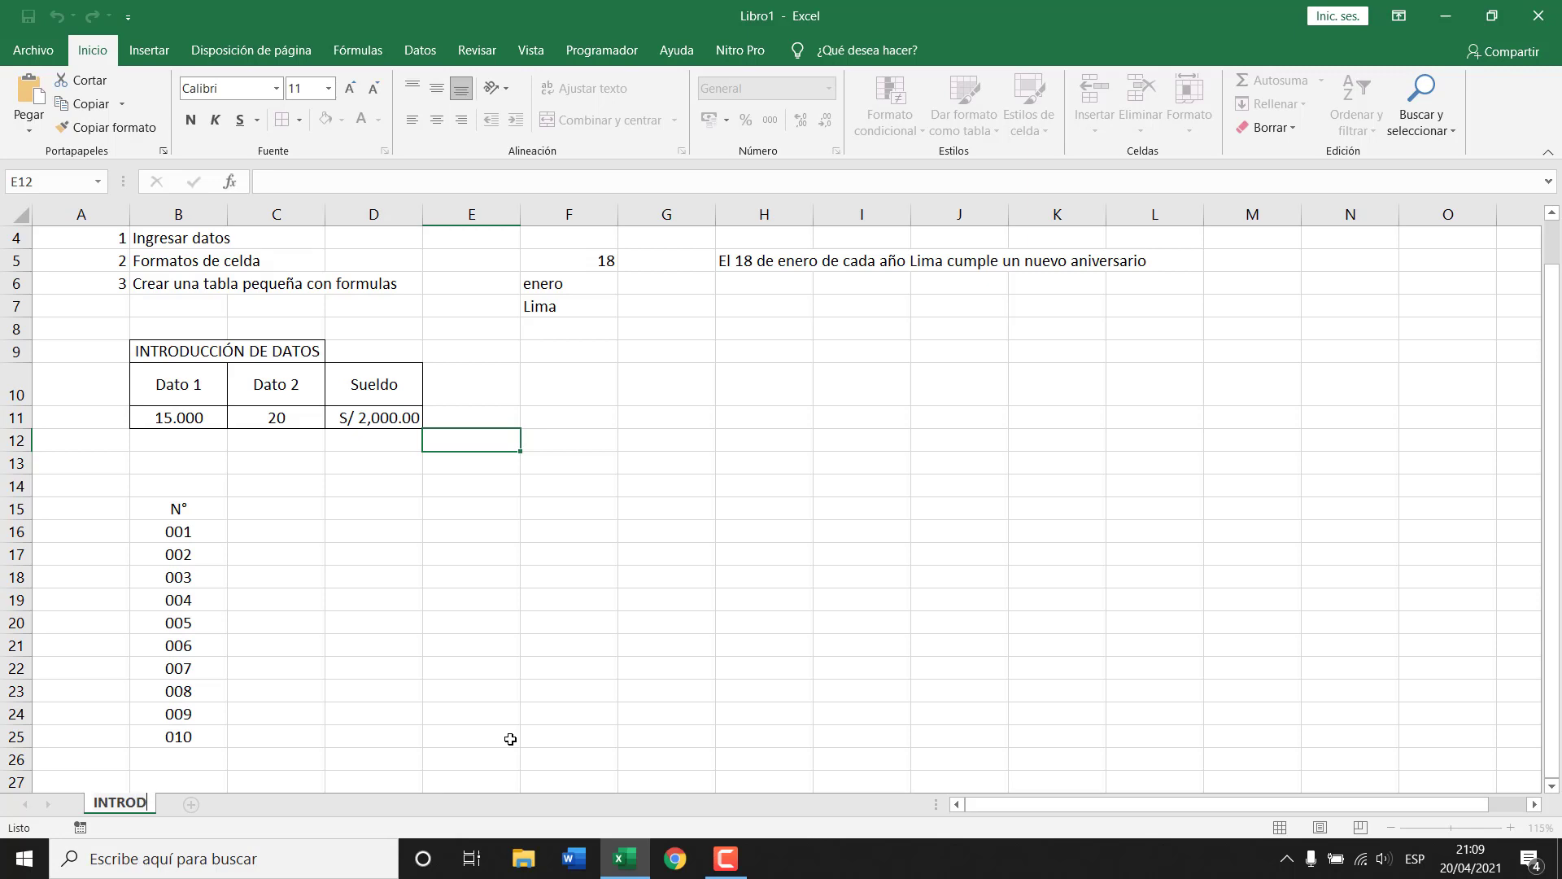
pyautogui.write(' DATOS')
pyautogui.press('Return')
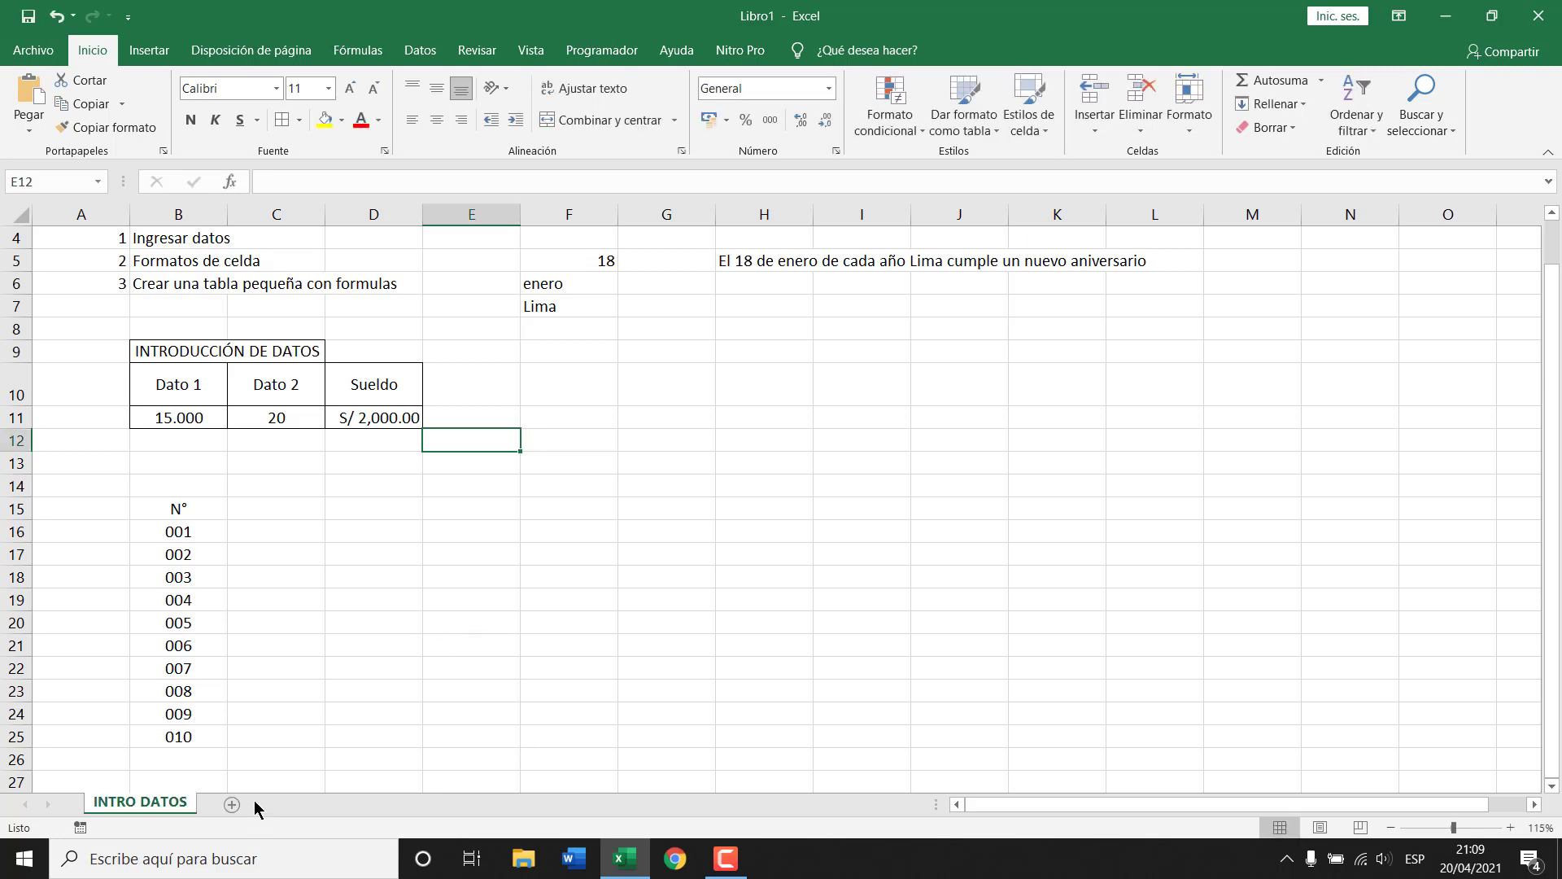
# - Add a new worksheet and name it 1RA TABLA
pyautogui.click(233, 806)
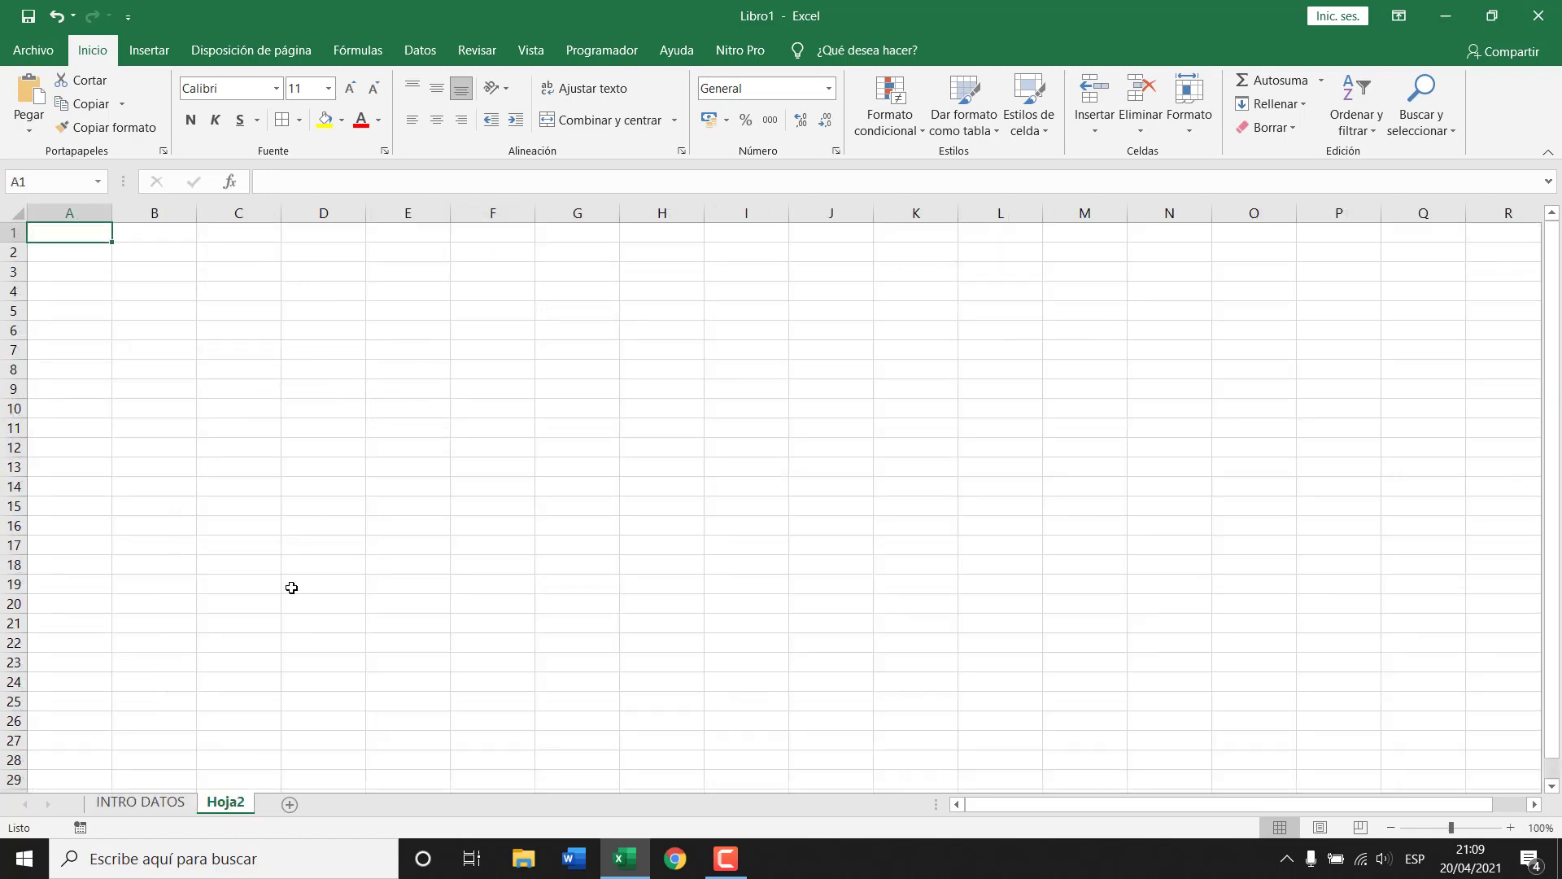
pyautogui.doubleClick(230, 804)
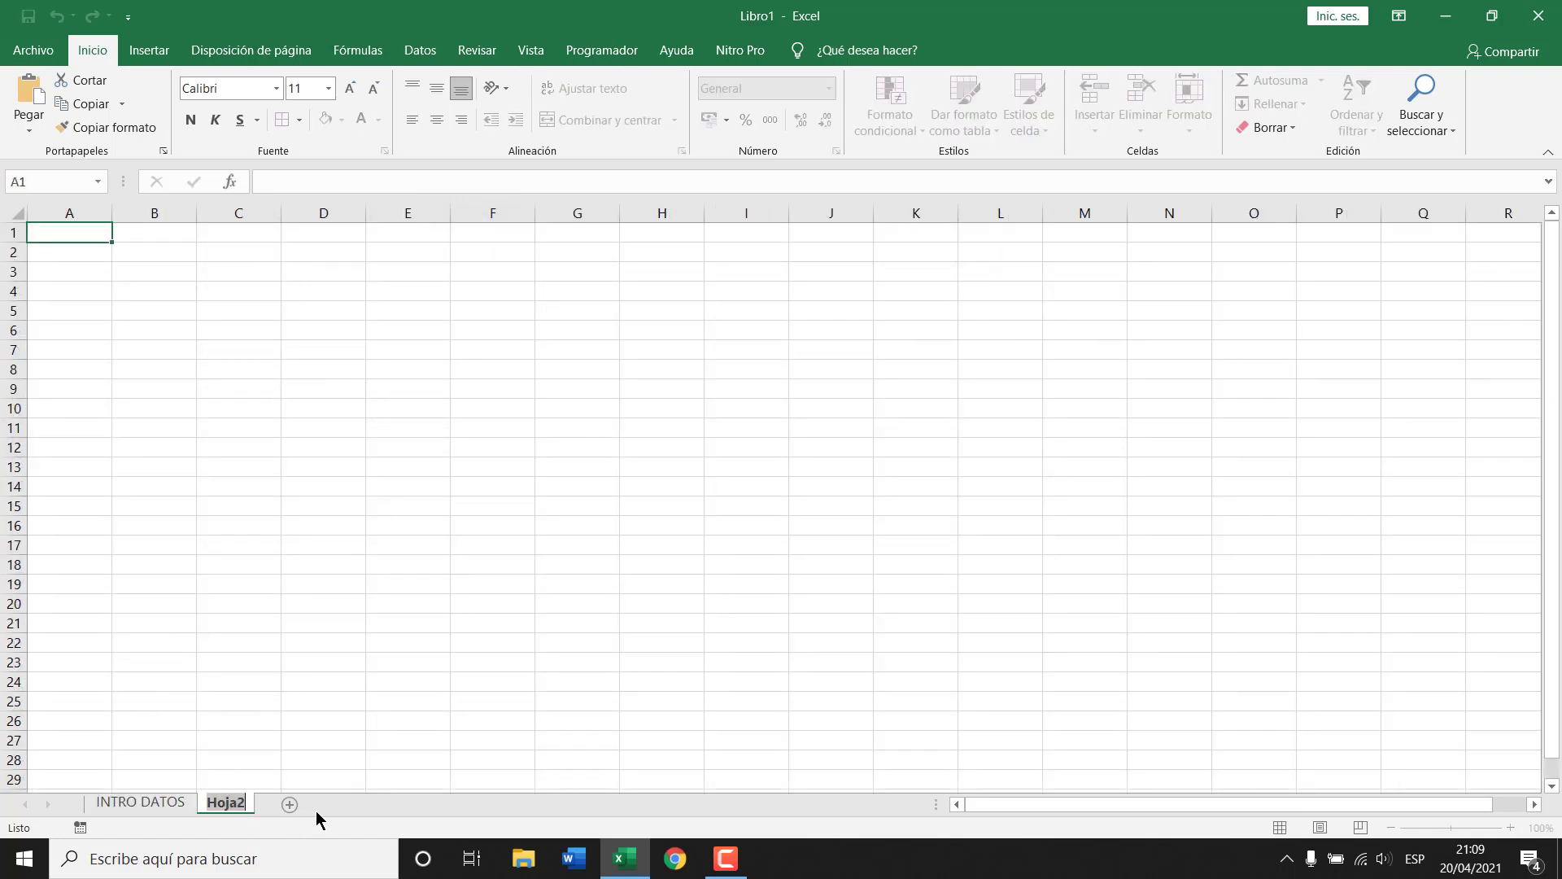
pyautogui.write('1RA TABLA')
pyautogui.press('Return')
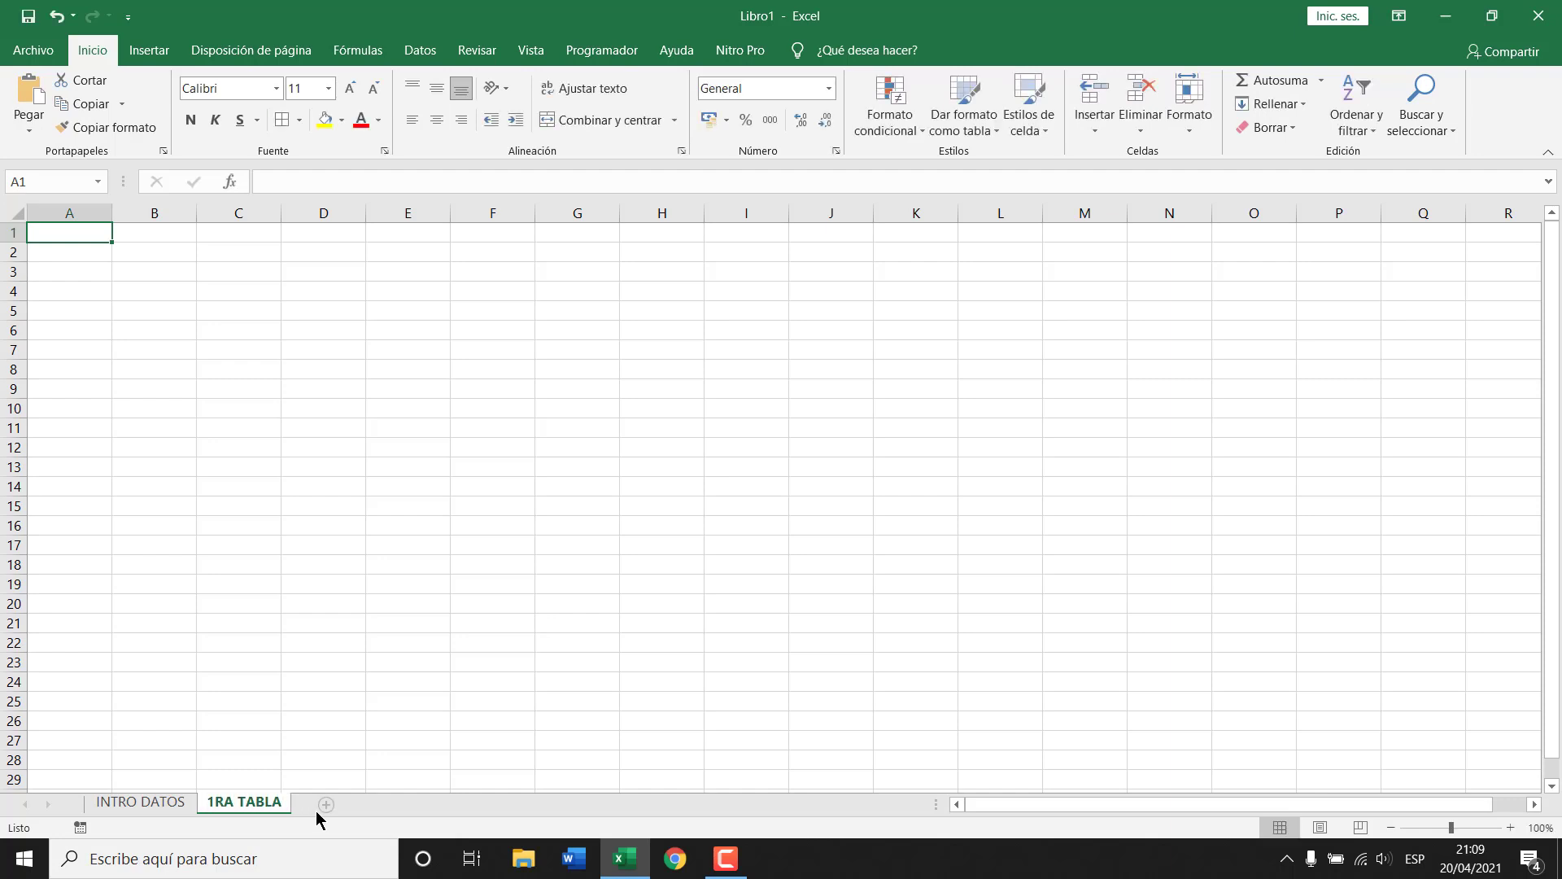
pyautogui.moveTo(169, 291); pyautogui.dragTo(156, 273)
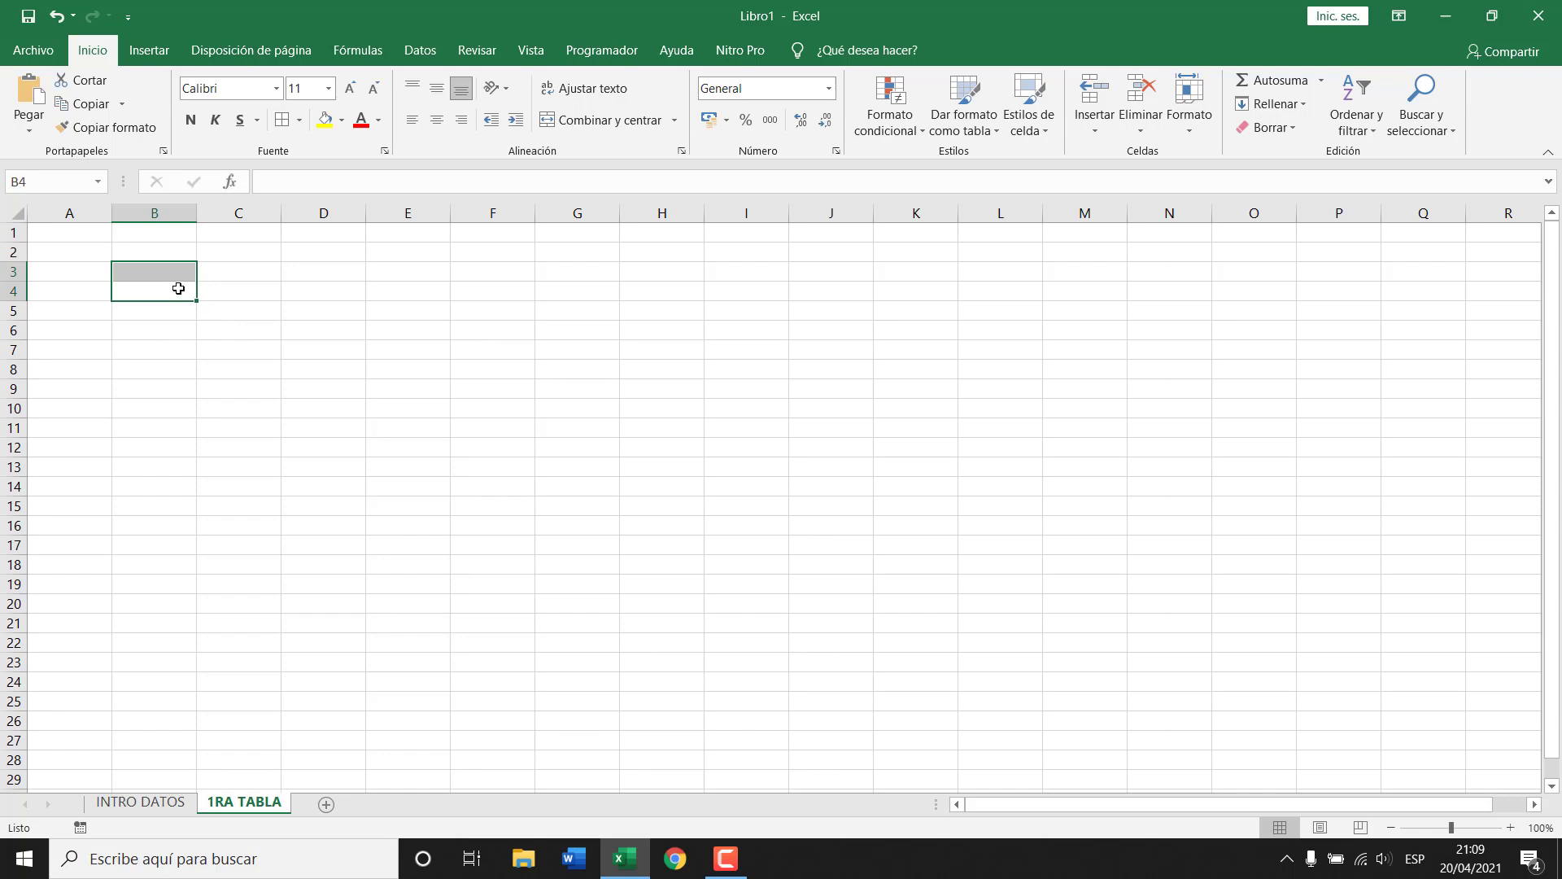
pyautogui.click(163, 268)
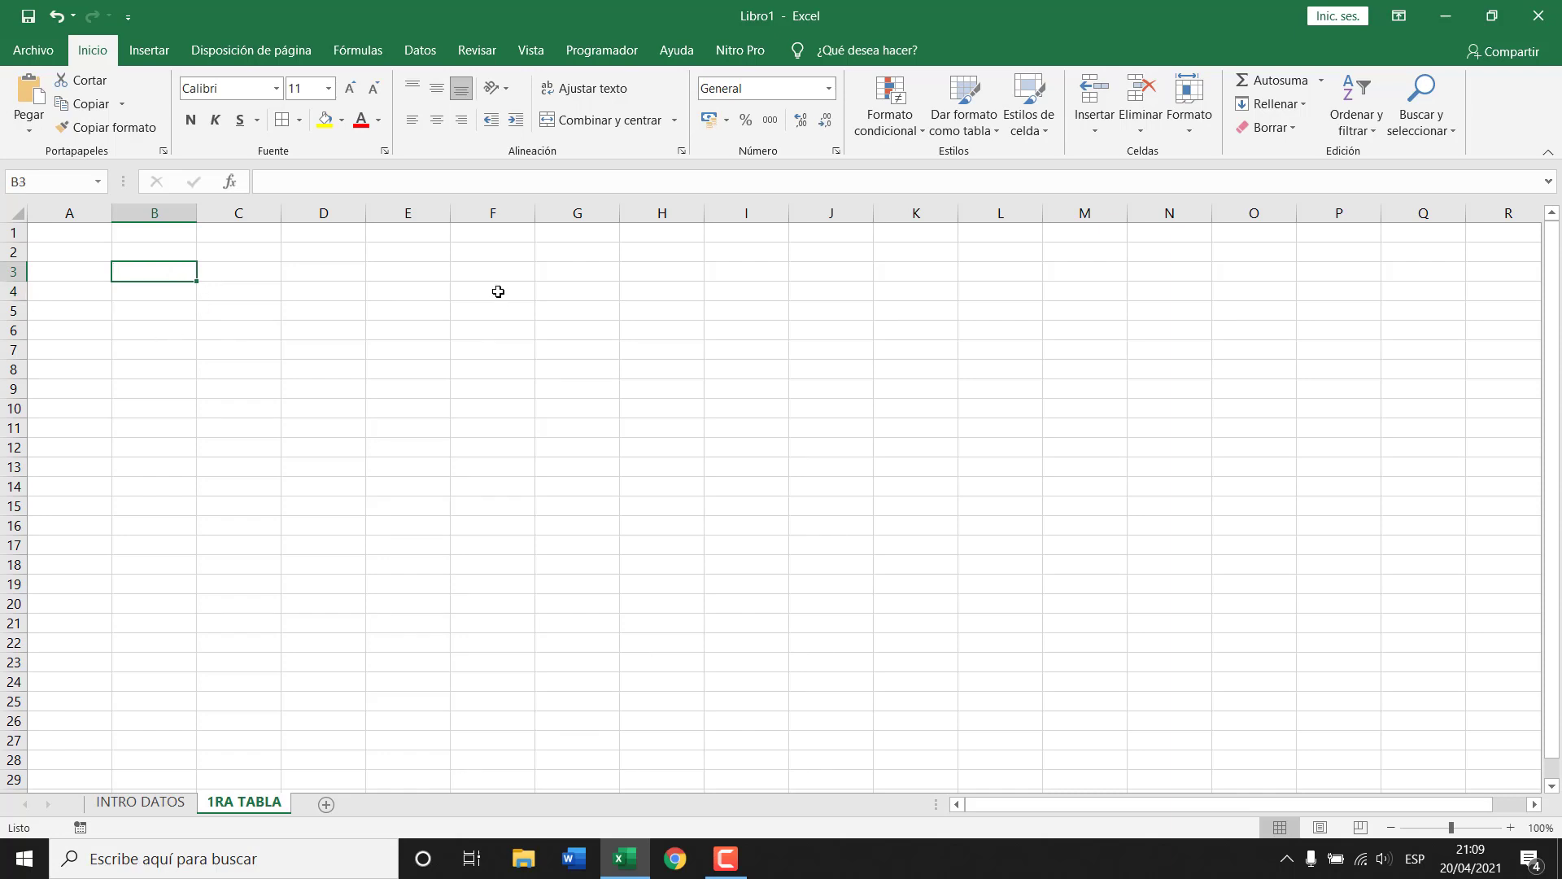
pyautogui.write('vent')
pyautogui.press('BackSpace')
pyautogui.press('BackSpace')
pyautogui.press('BackSpace')
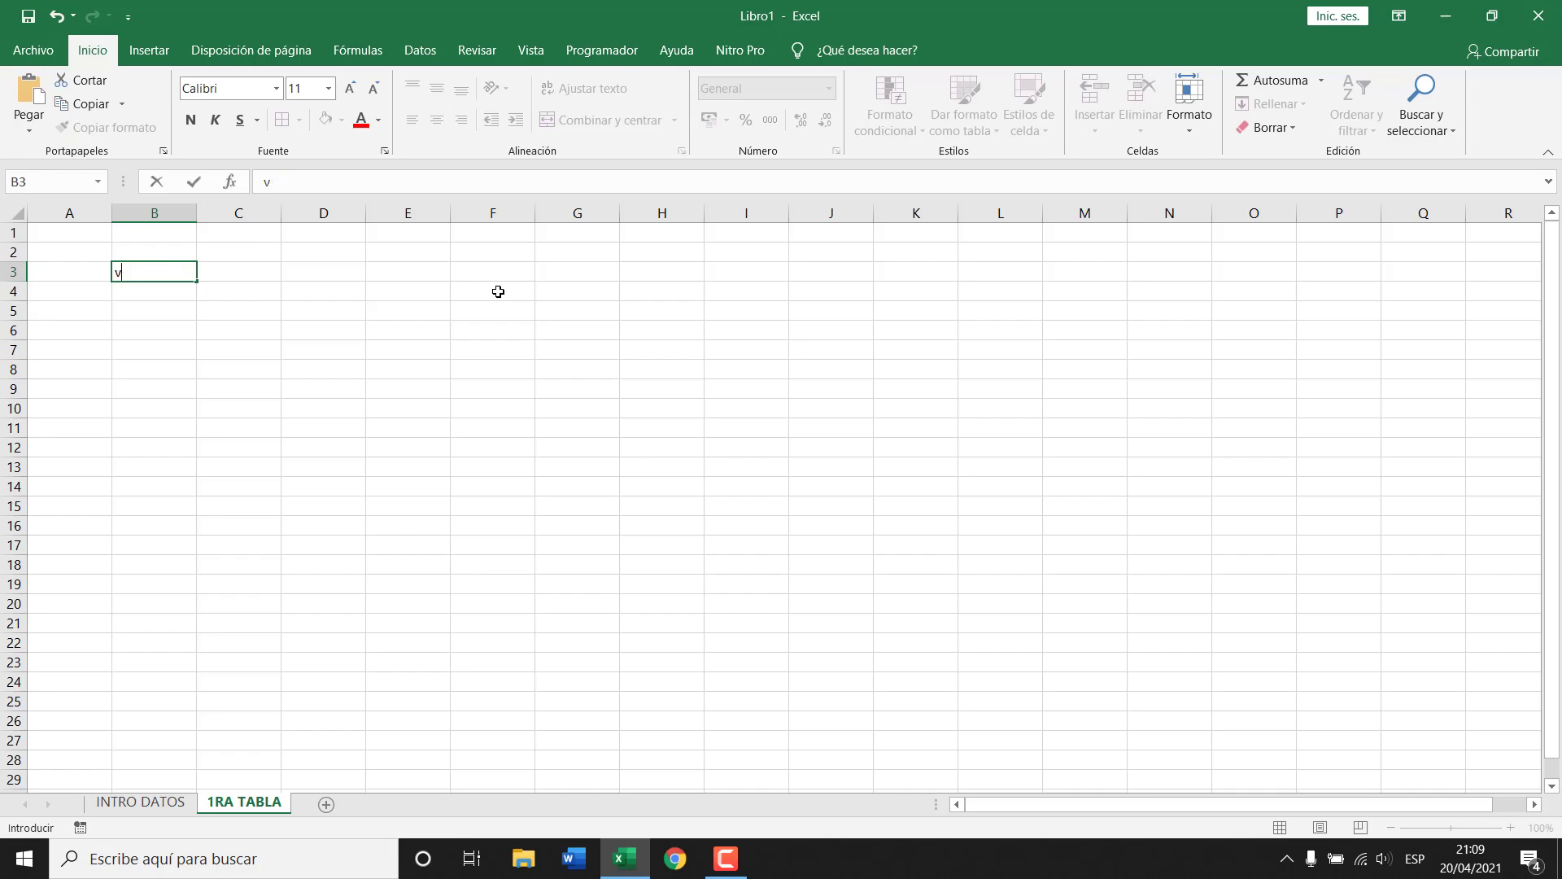
pyautogui.click(400, 330)
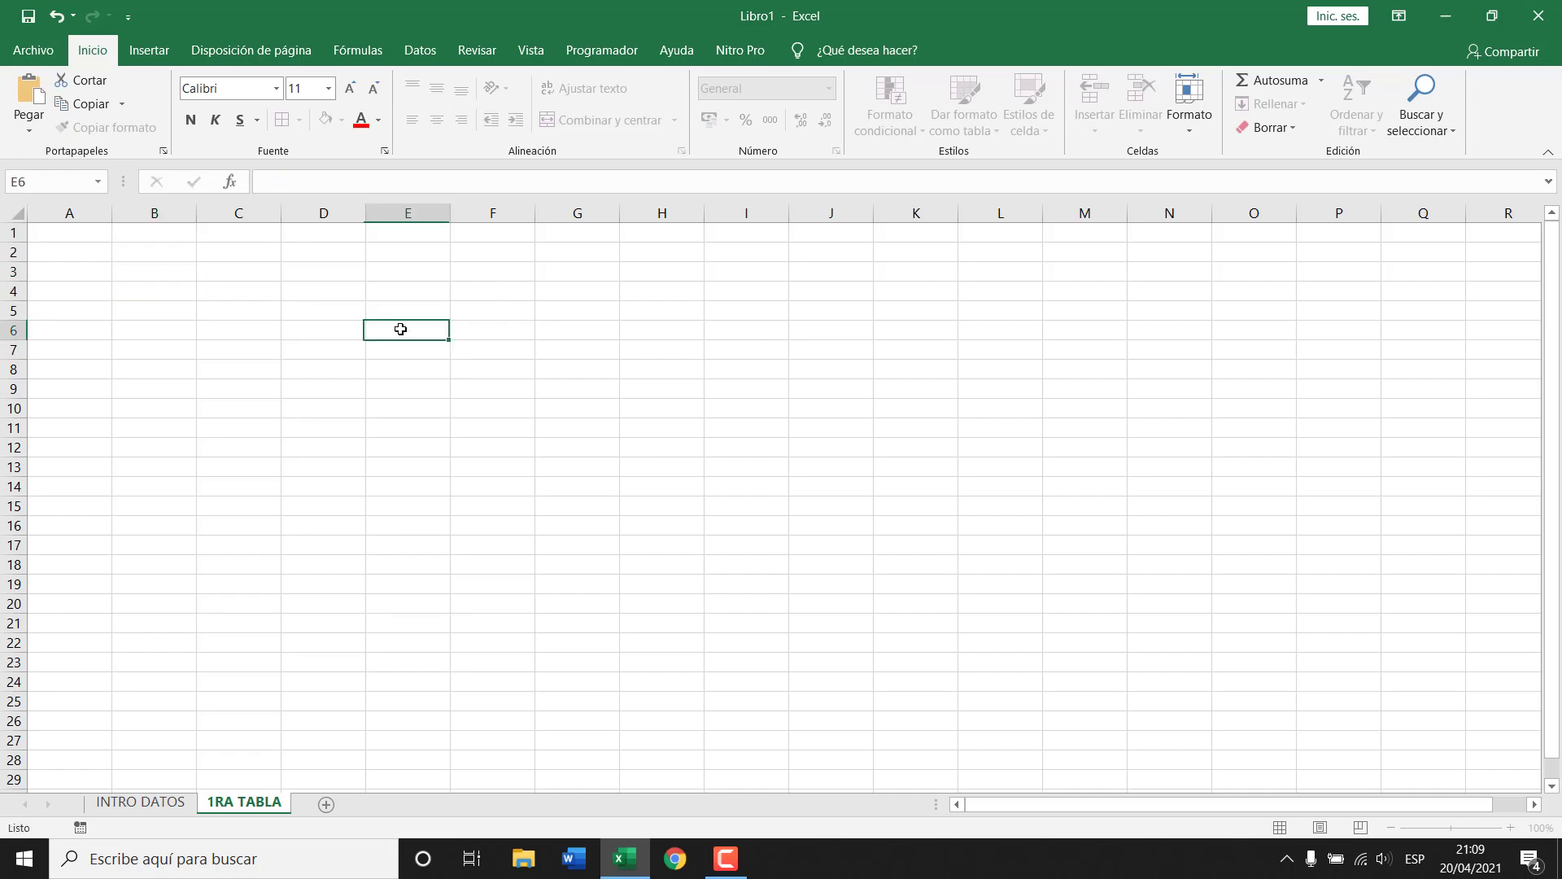
# - Enter the table title VENTA DE PRODUCTOS in cell B3 of the 1RA TABLA sheet
pyautogui.scroll(3, 349, 323)
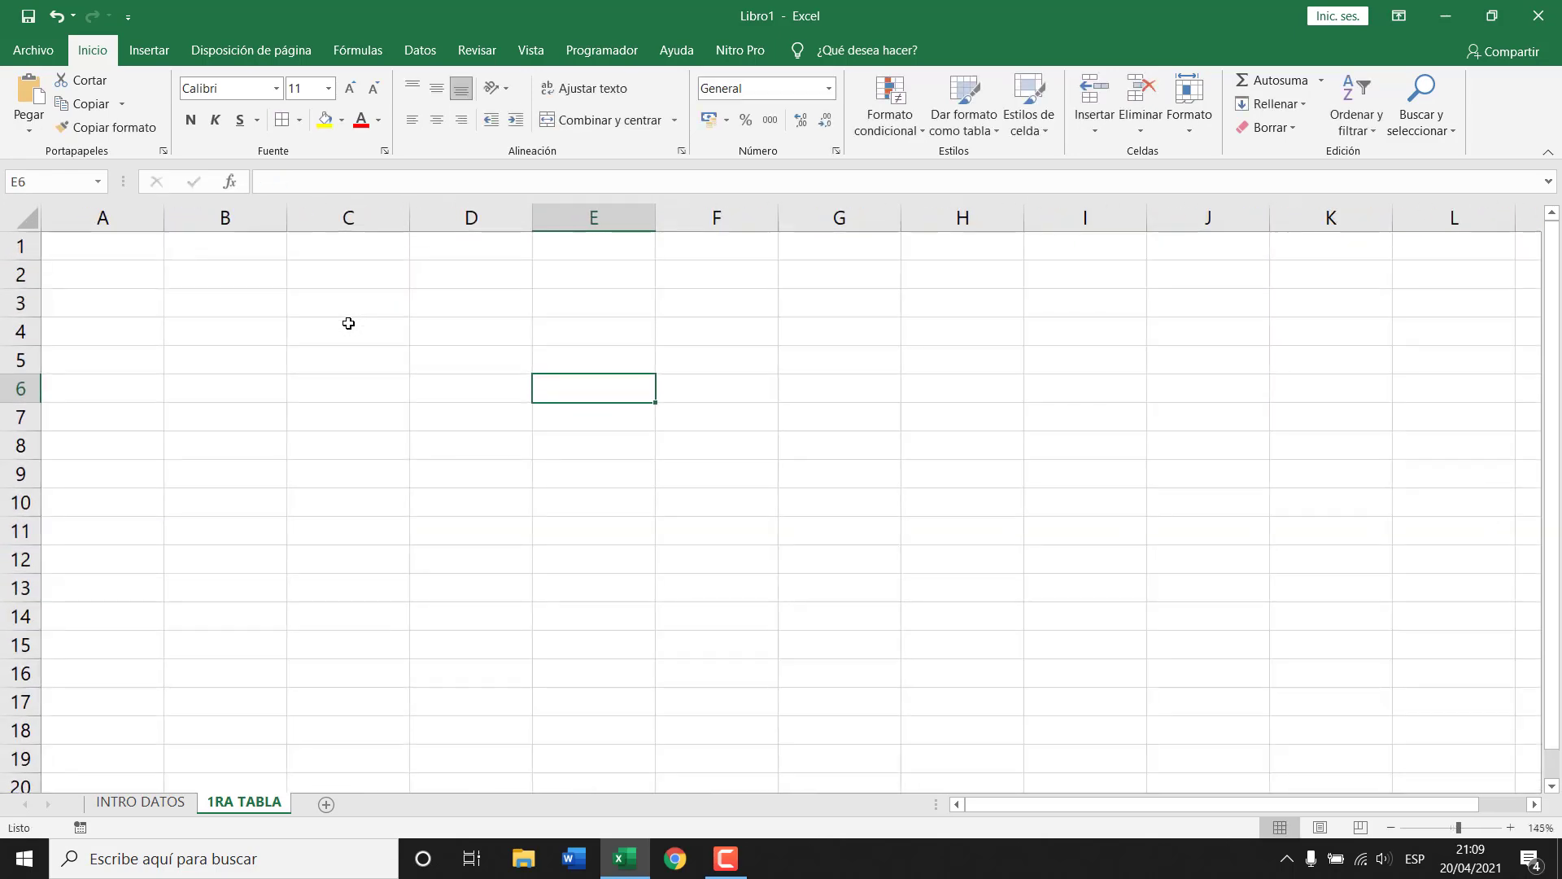
pyautogui.scroll(1, 349, 323)
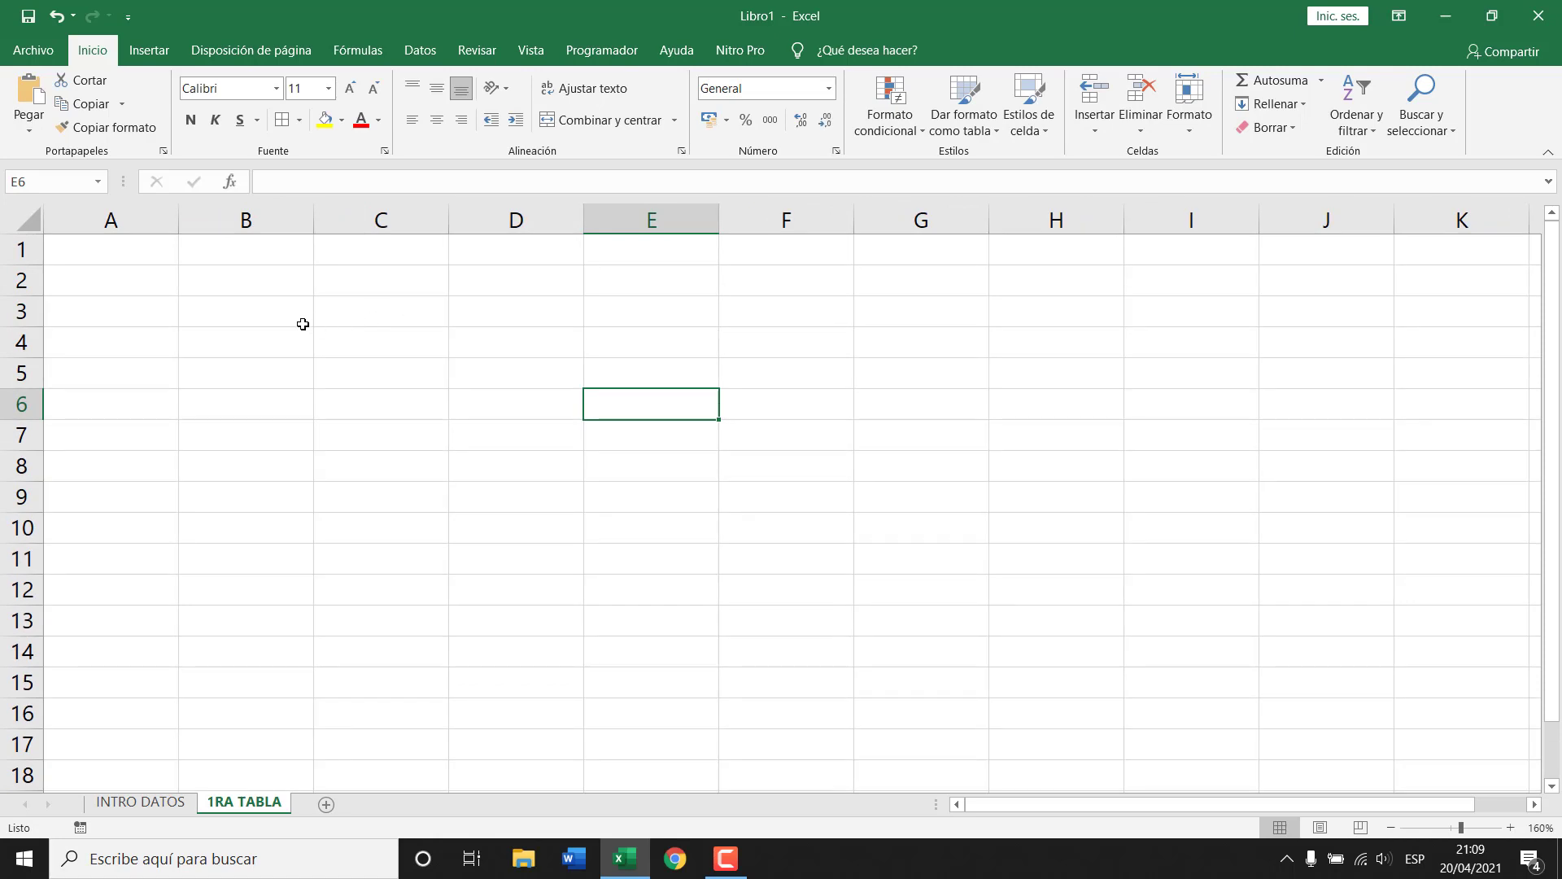
pyautogui.click(236, 306)
pyautogui.write('VE')
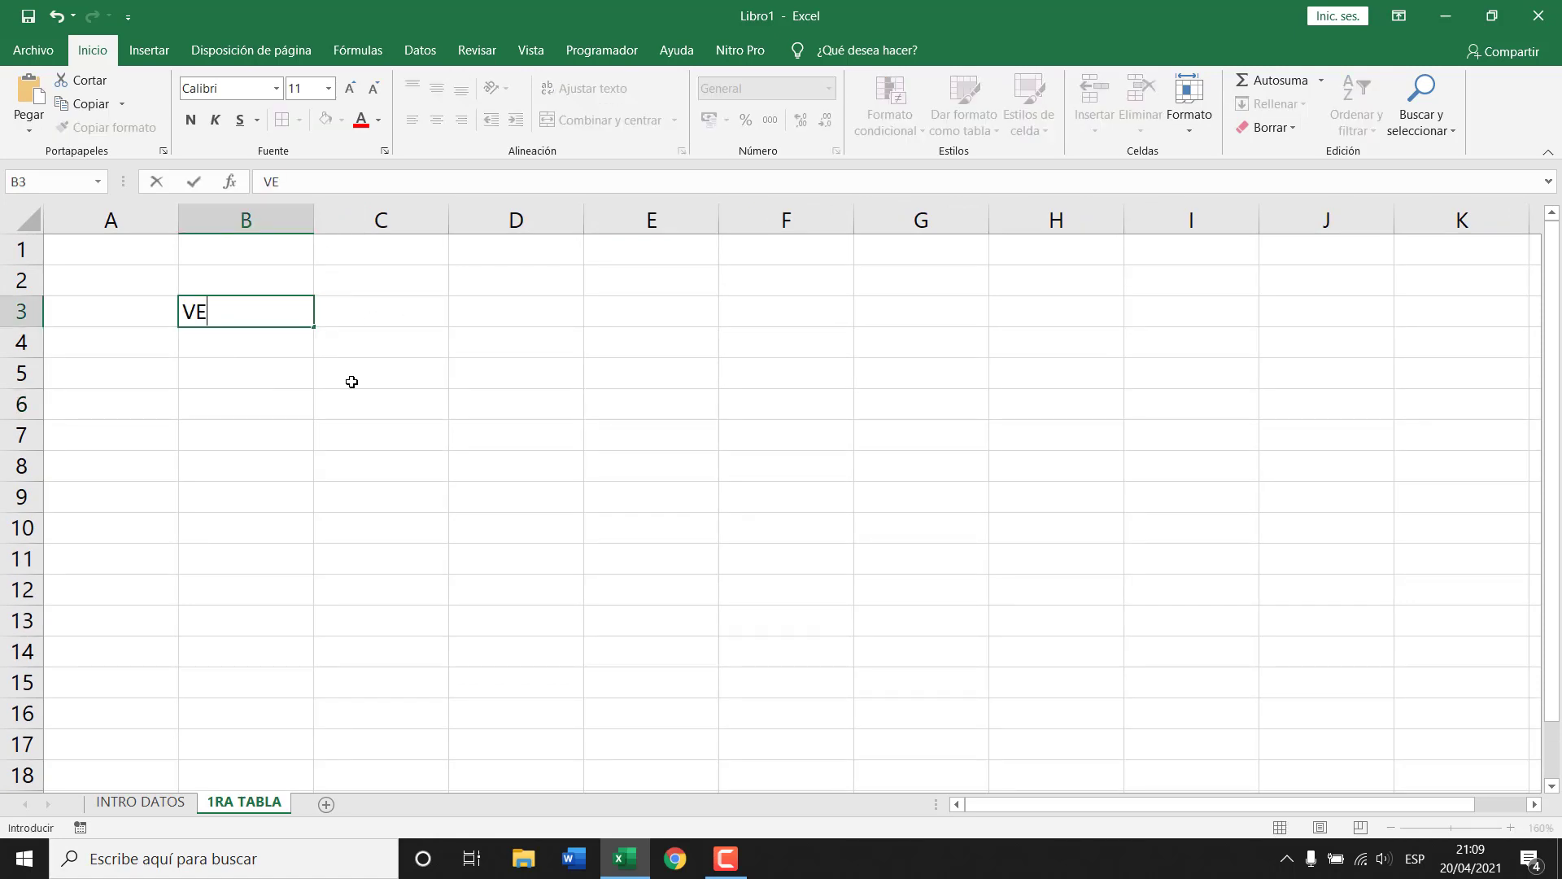
pyautogui.write('NTA DE PRODUCTOS')
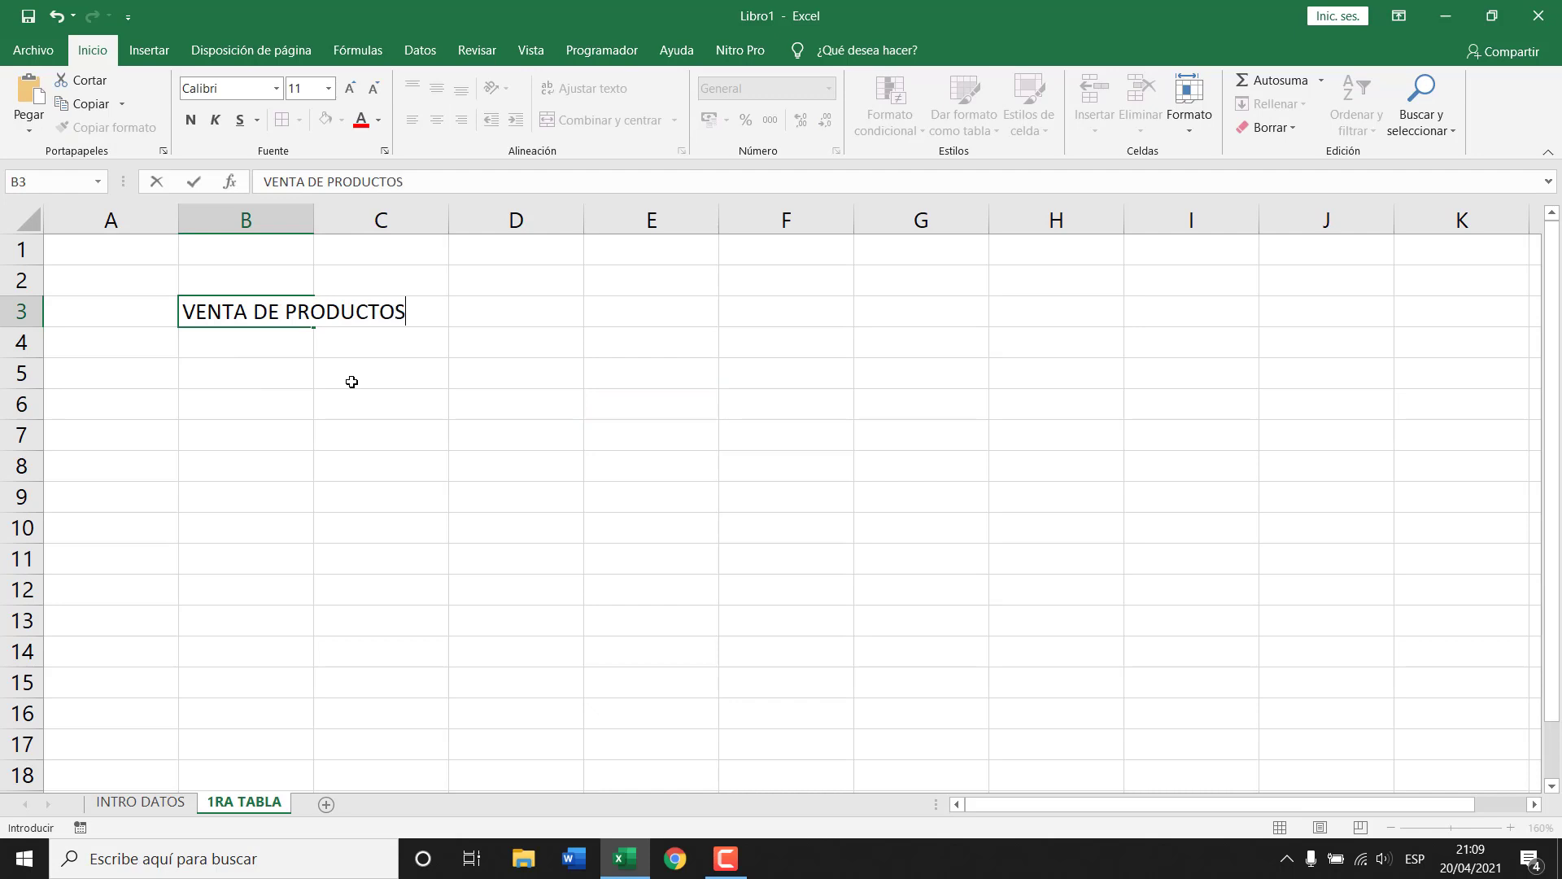
pyautogui.press('Return')
# - Enter the column headers ITEM, PRODUCTO and PRECIO UNITARIO in cells B5, C5 and D5
pyautogui.press('Return')
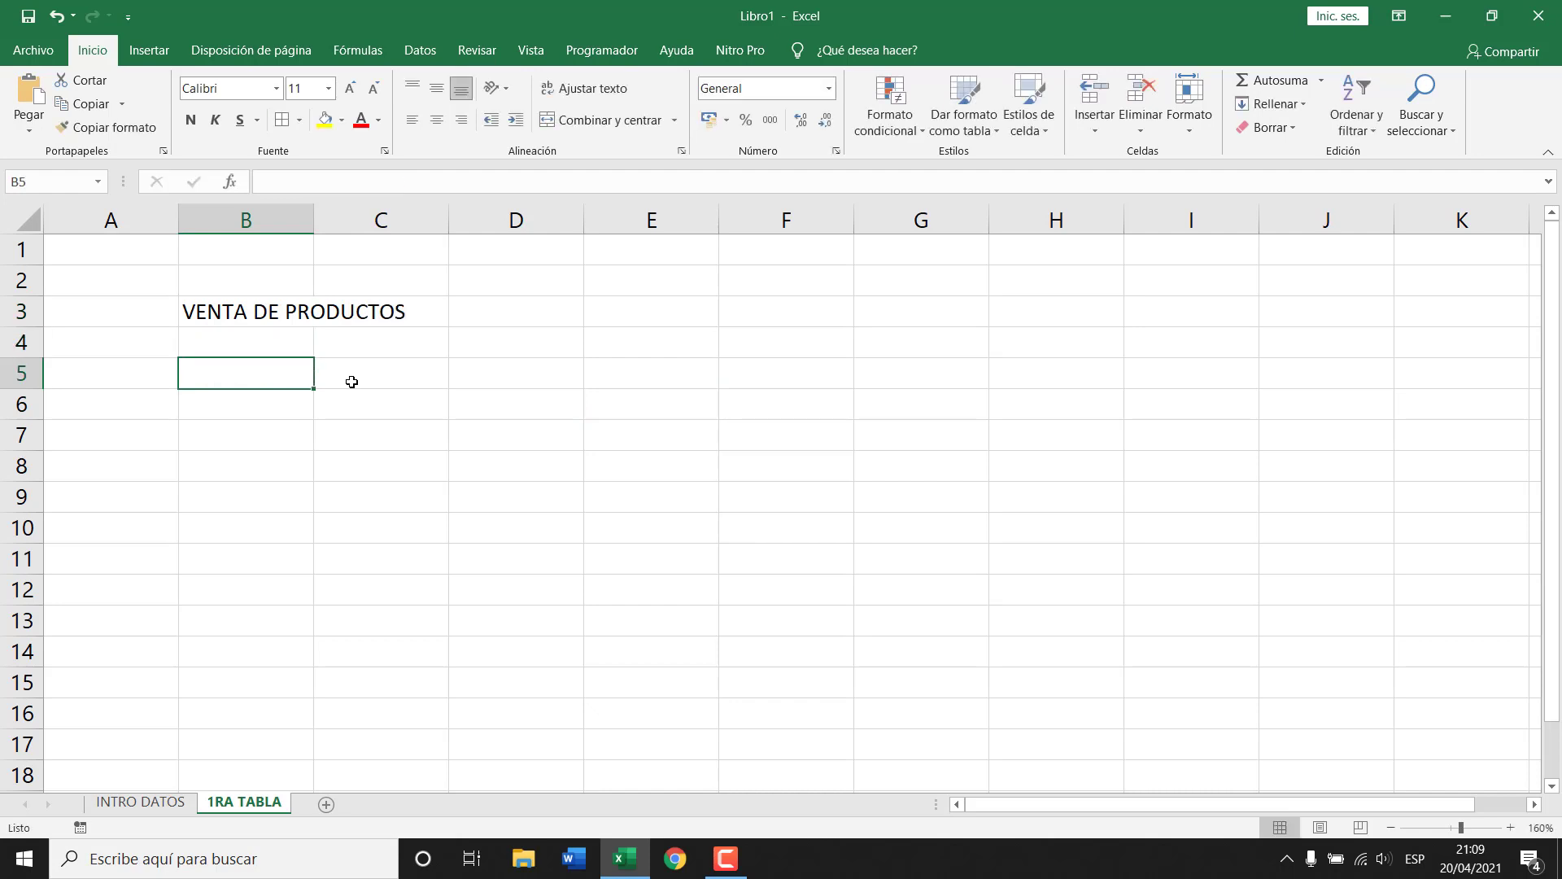
pyautogui.write('ITEM')
pyautogui.click(352, 381)
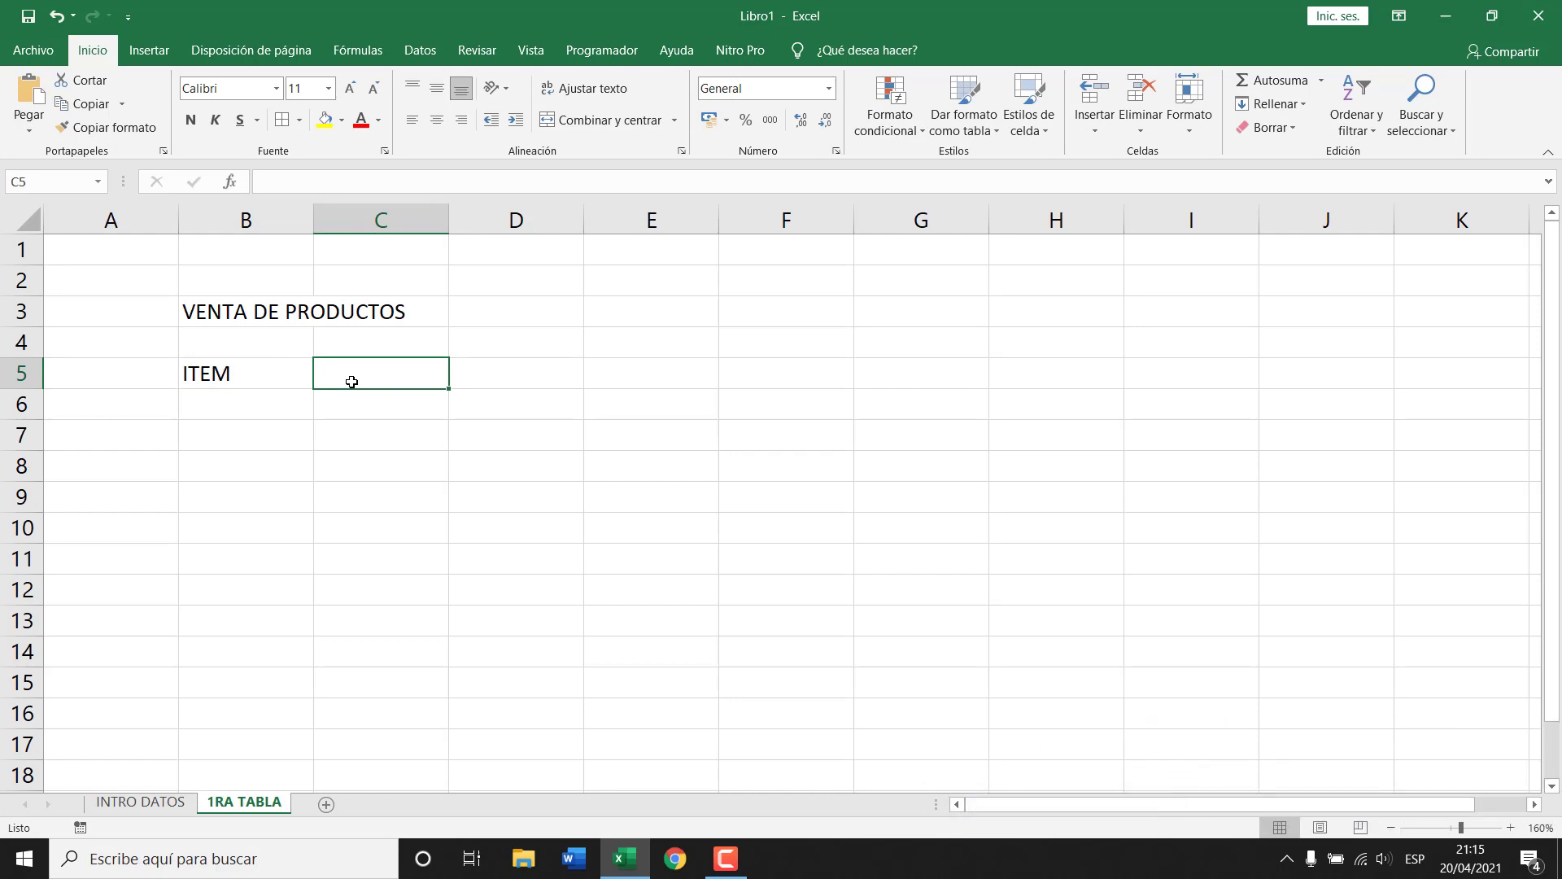
pyautogui.write('PRODUCTO')
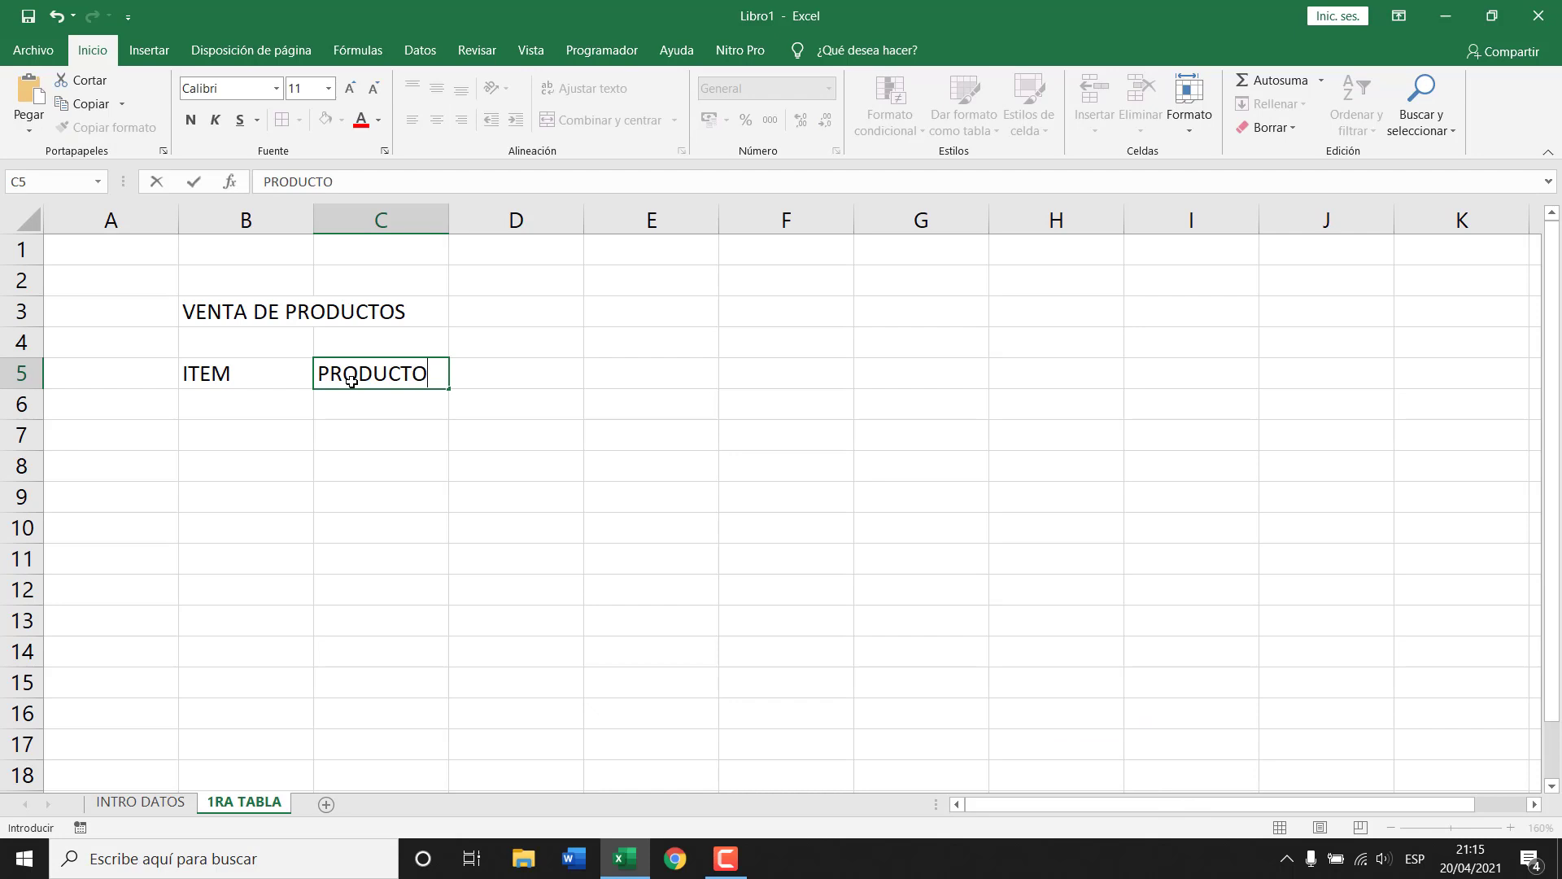
pyautogui.press('Tab')
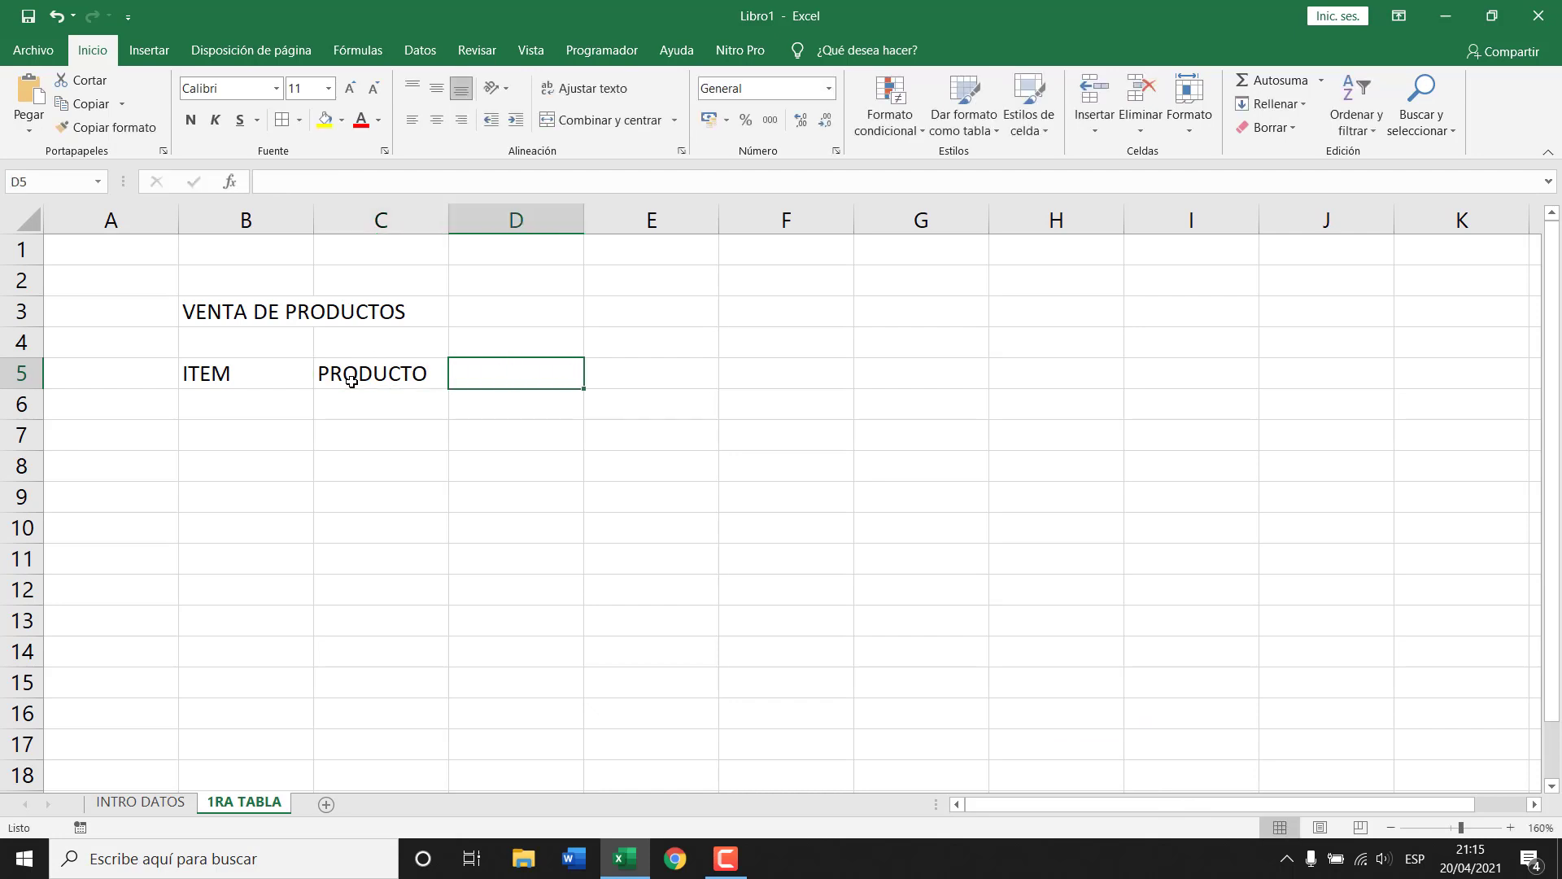
pyautogui.write('PRECI')
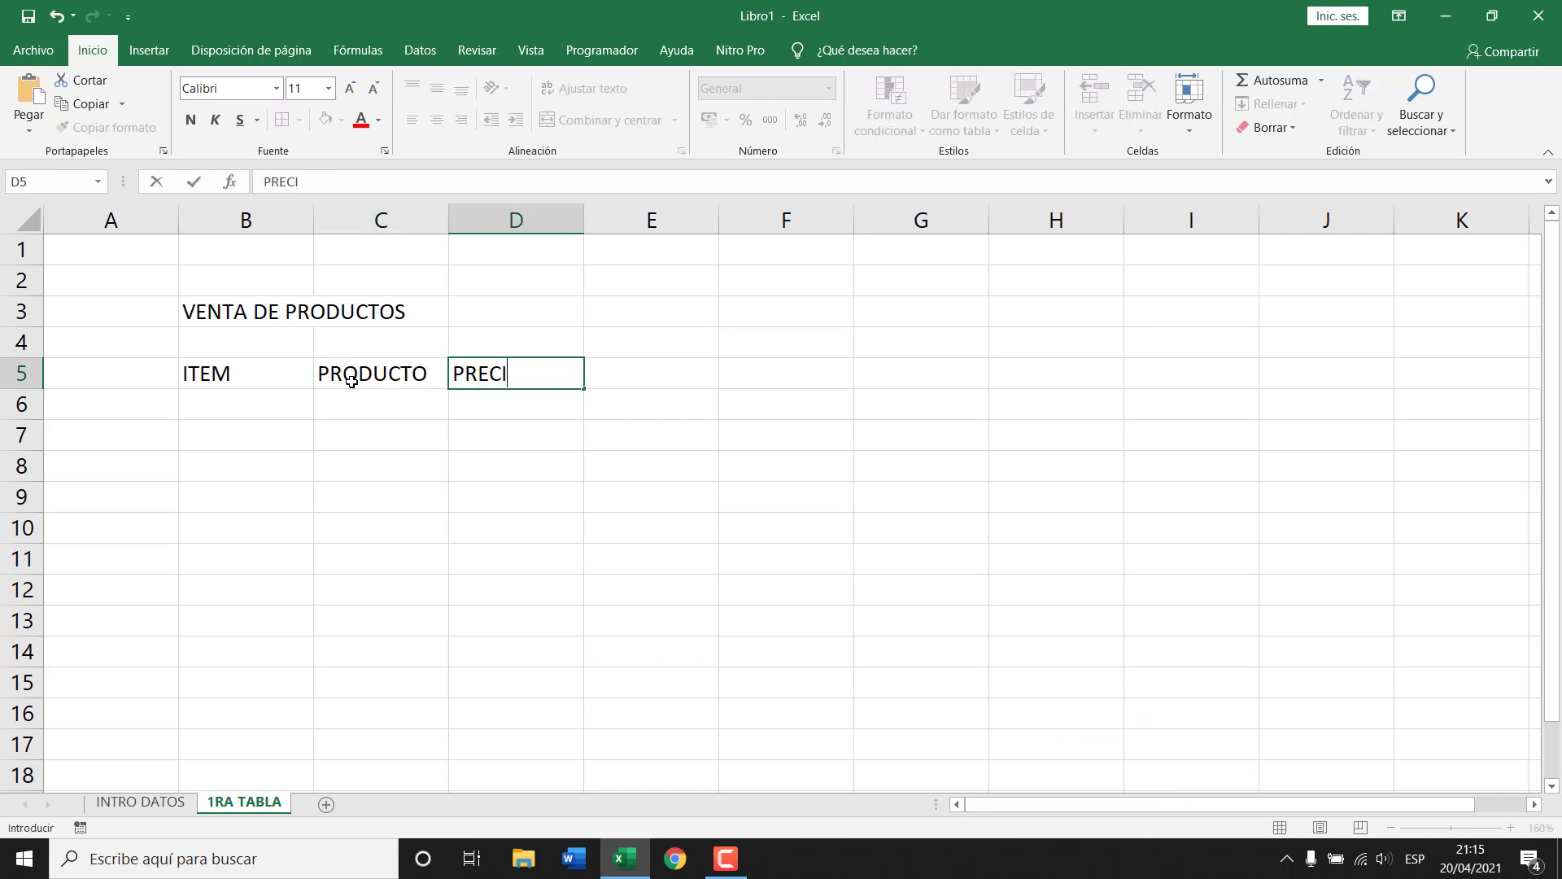
pyautogui.write('O UNITARIO')
pyautogui.press('Return')
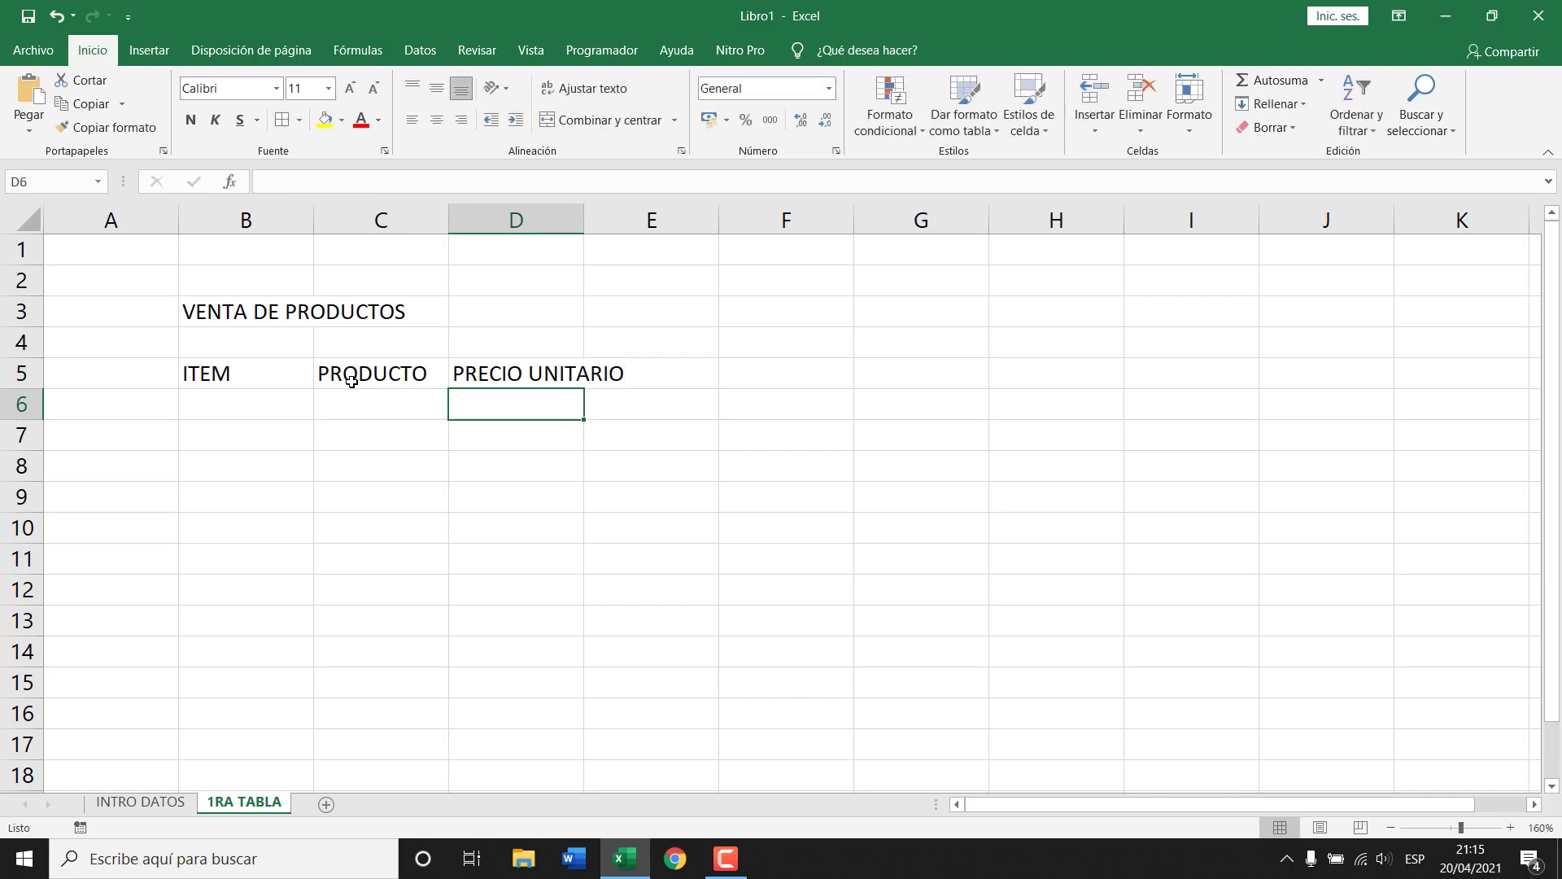
pyautogui.press('Up')
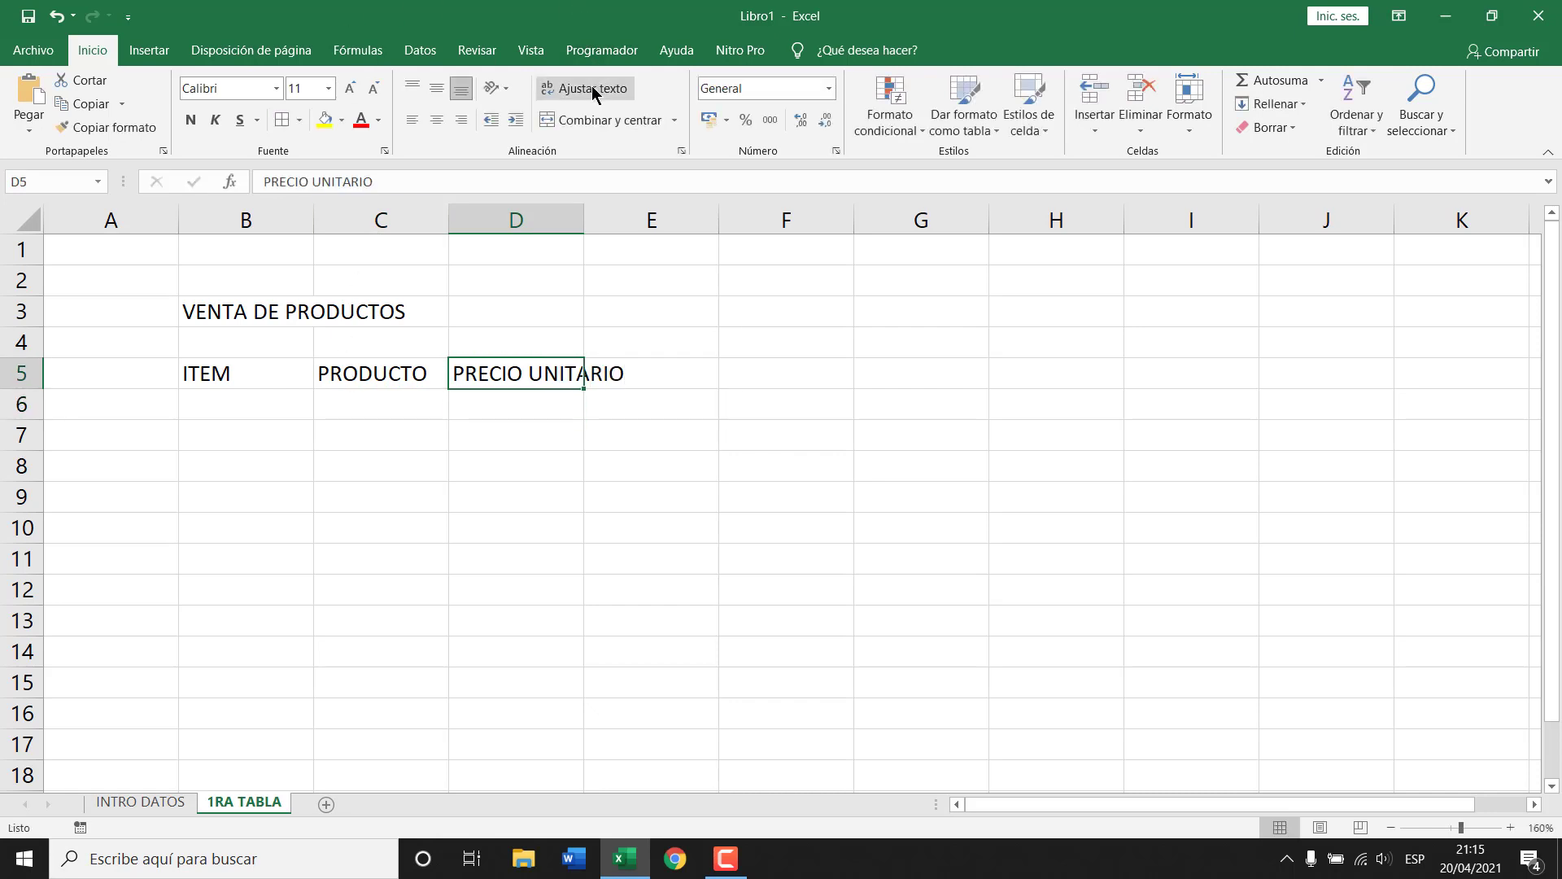
# - Complete the header row with IVG in E5 and SUB TOTAL in F5
pyautogui.click(662, 376)
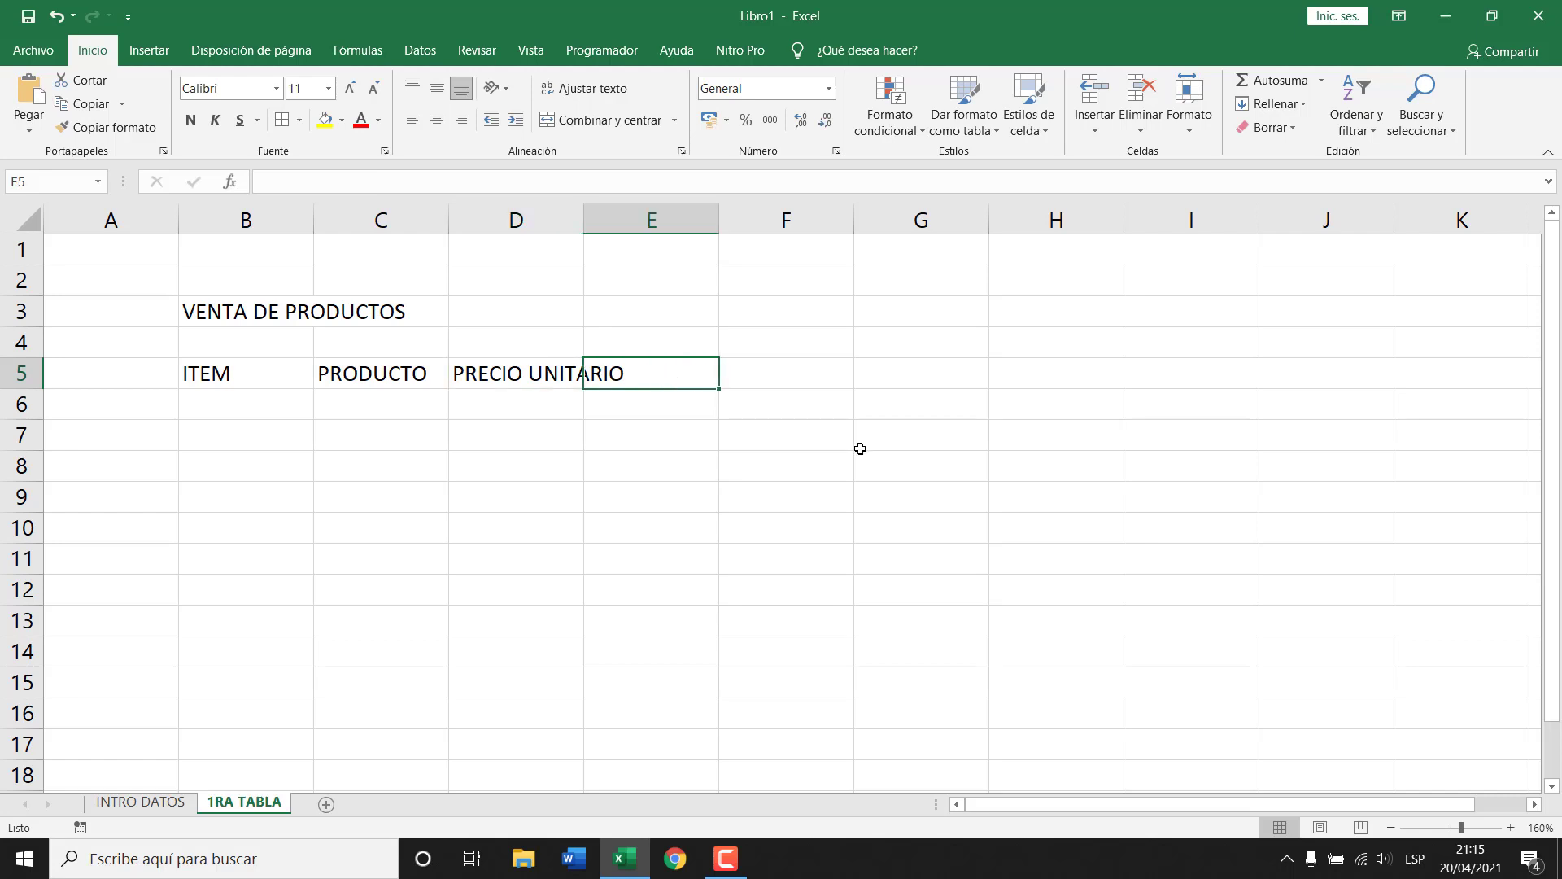
pyautogui.write('IVG')
pyautogui.press('Tab')
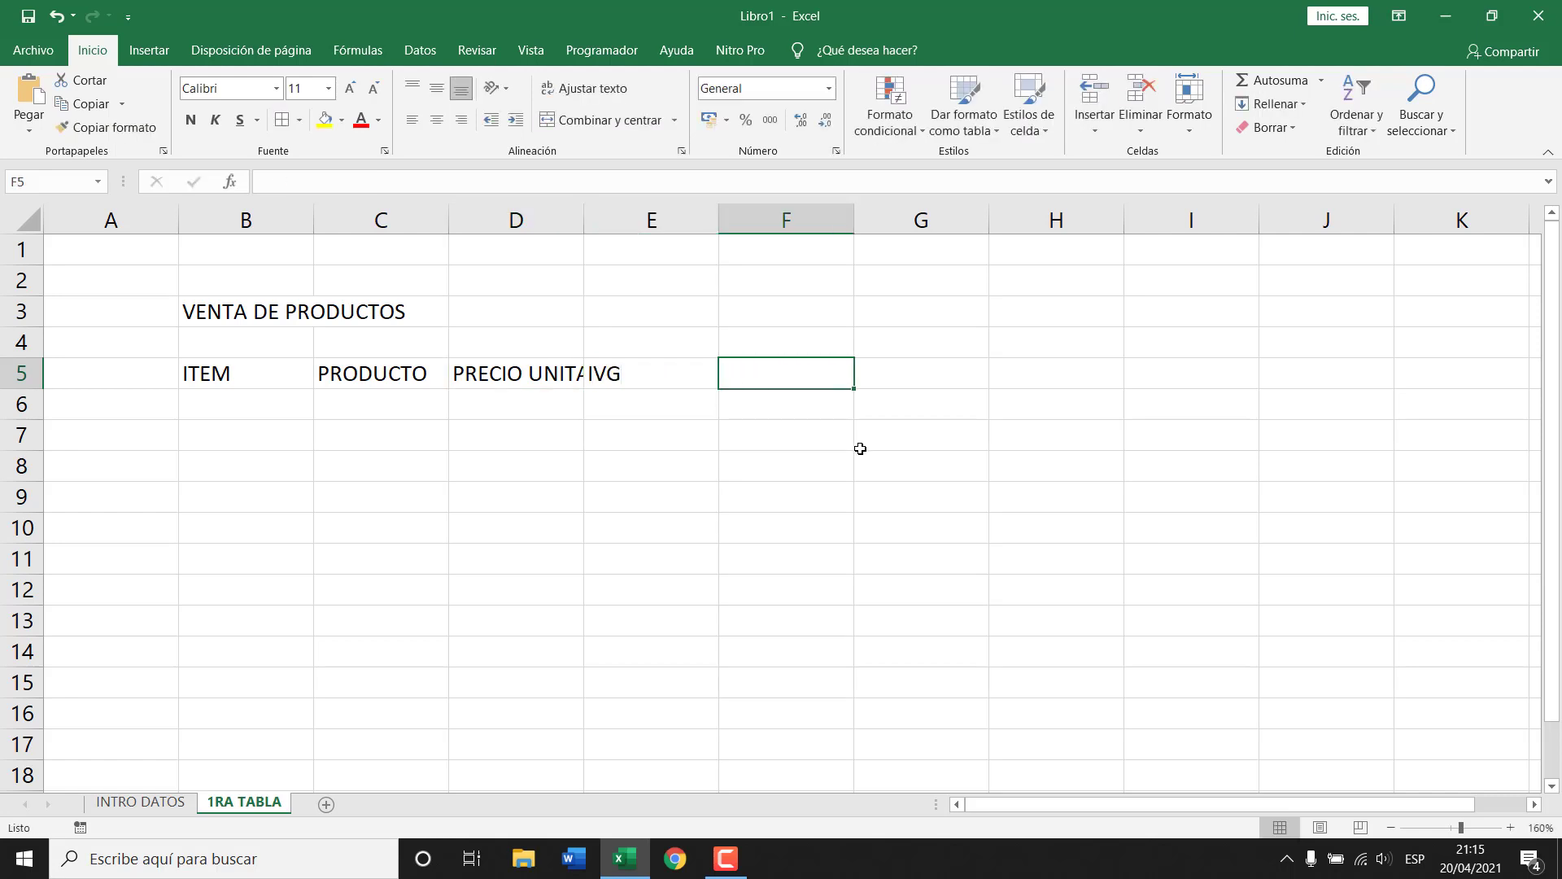
pyautogui.write('SUB TOTAL')
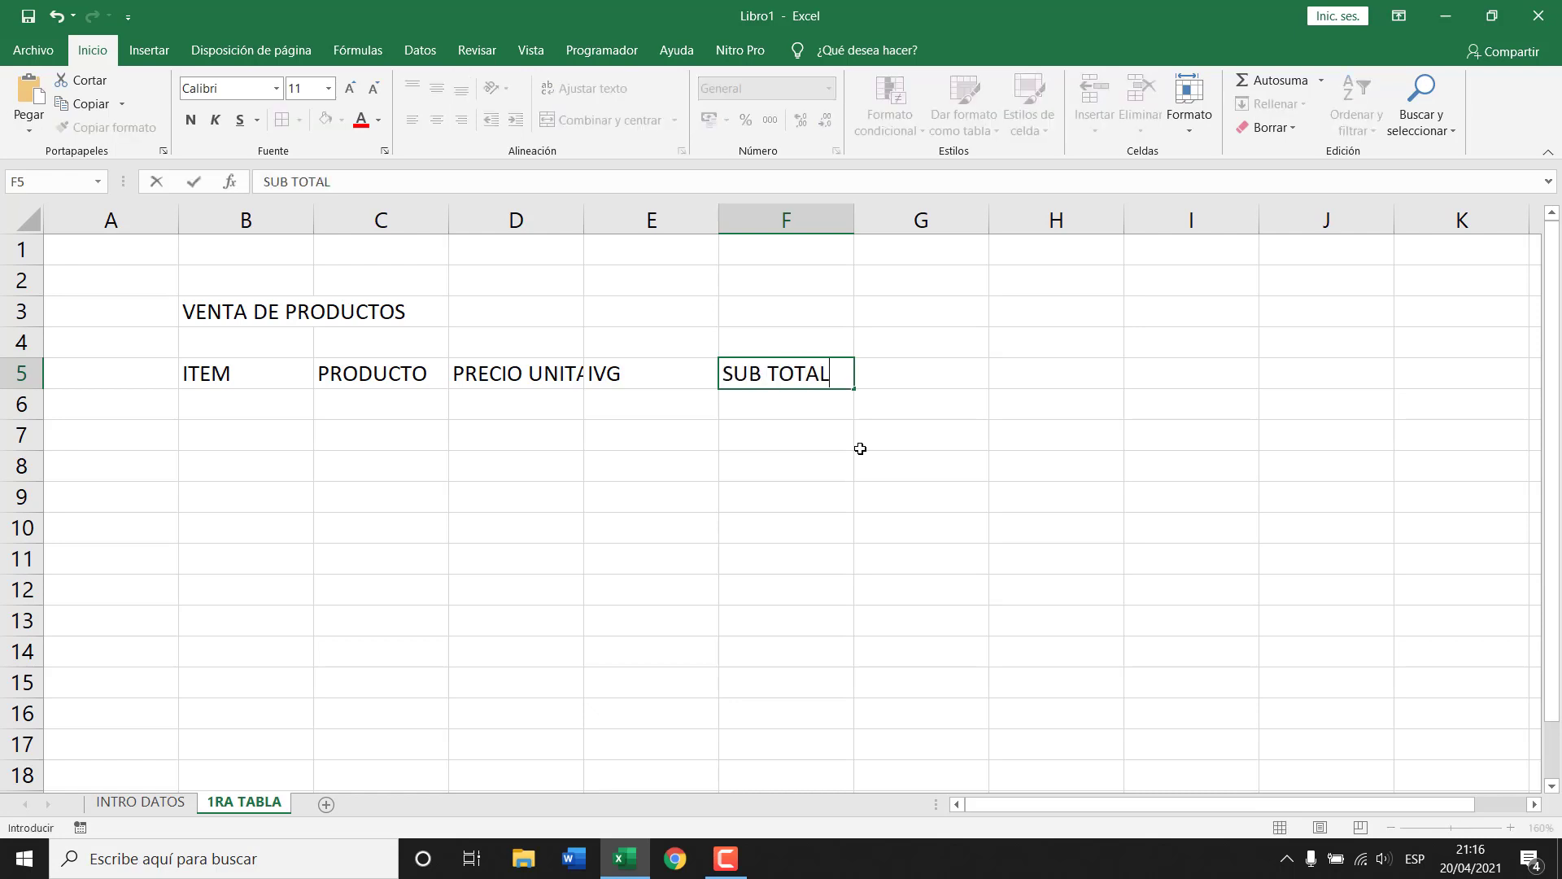
pyautogui.press('Return')
# - Number the three table rows 1, 2 and 3 under ITEM in cells B6:B8
pyautogui.press('Left')
pyautogui.press('Left')
pyautogui.press('Left')
pyautogui.press('Left')
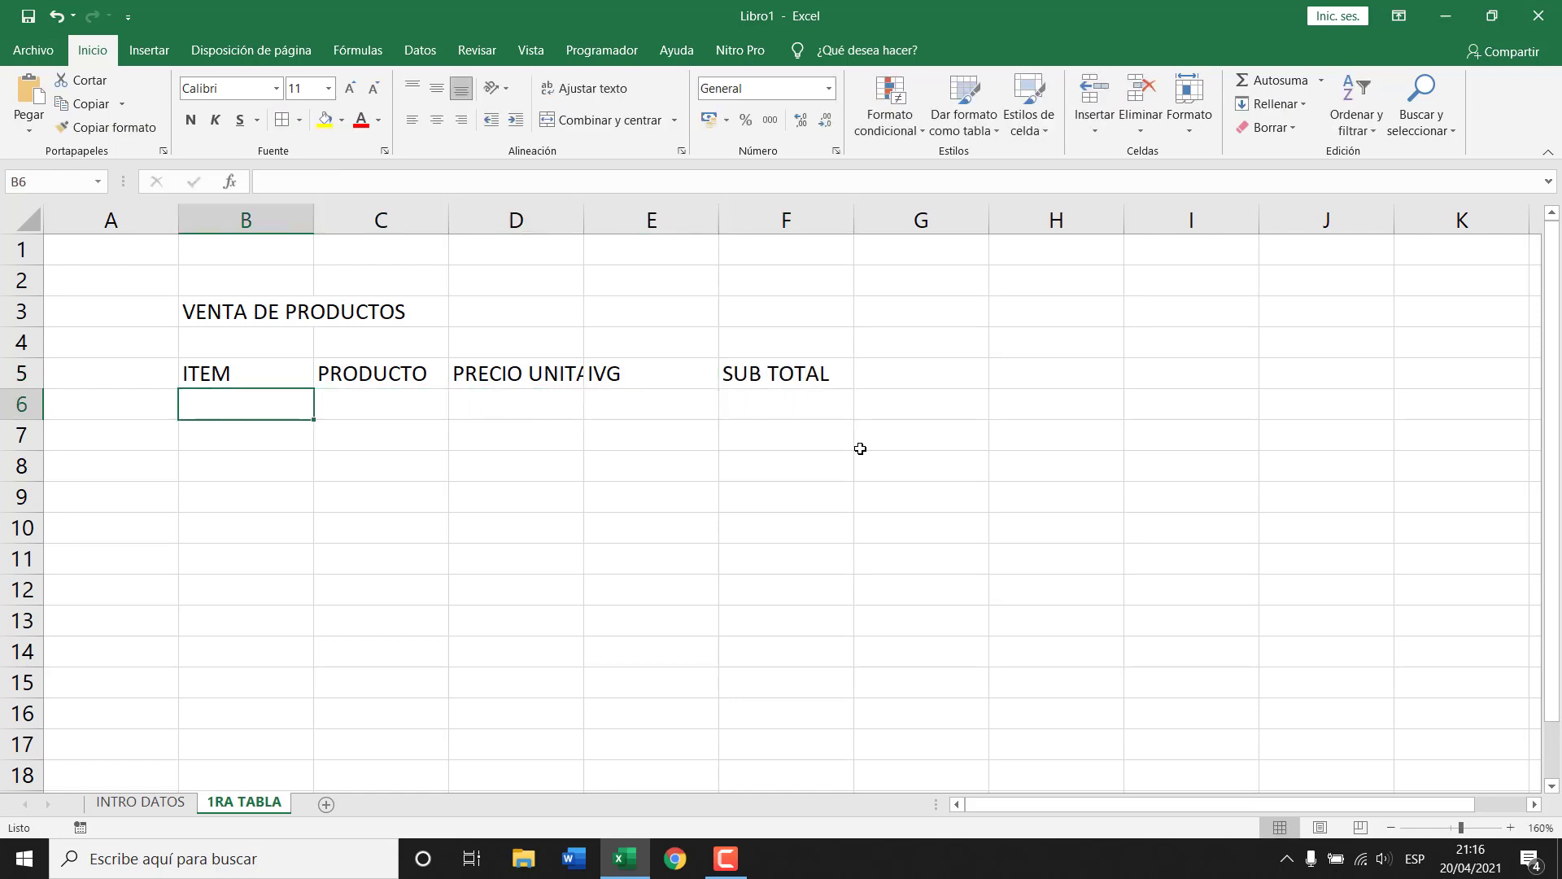
pyautogui.write('1')
pyautogui.press('Return')
pyautogui.write('3')
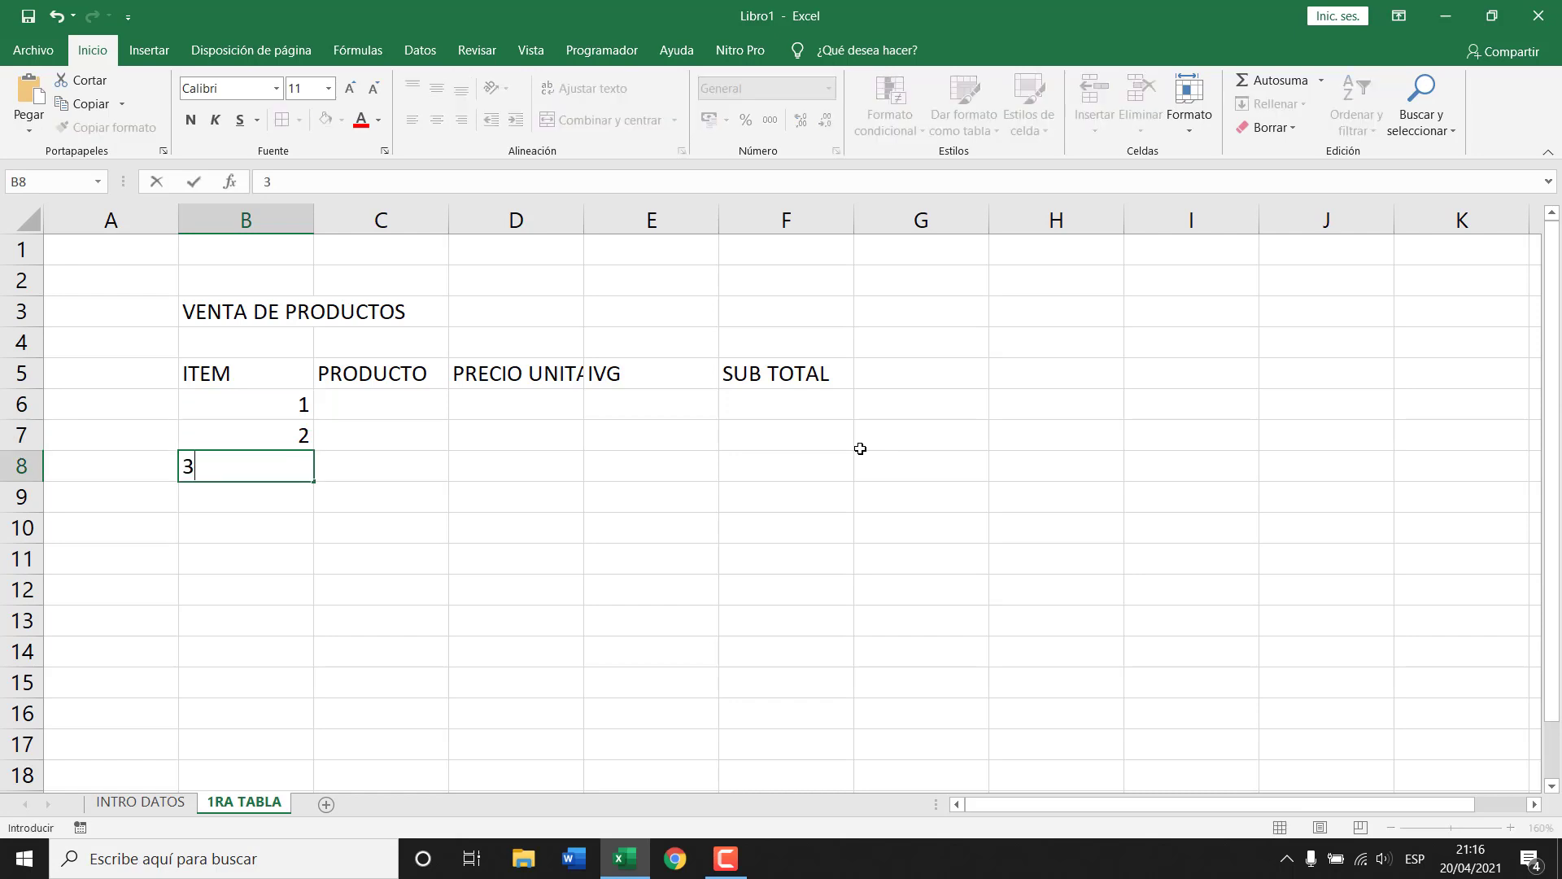
pyautogui.press('Tab')
# - Enter the label TOTAL in cell E9, below the IVG column
pyautogui.press('Down')
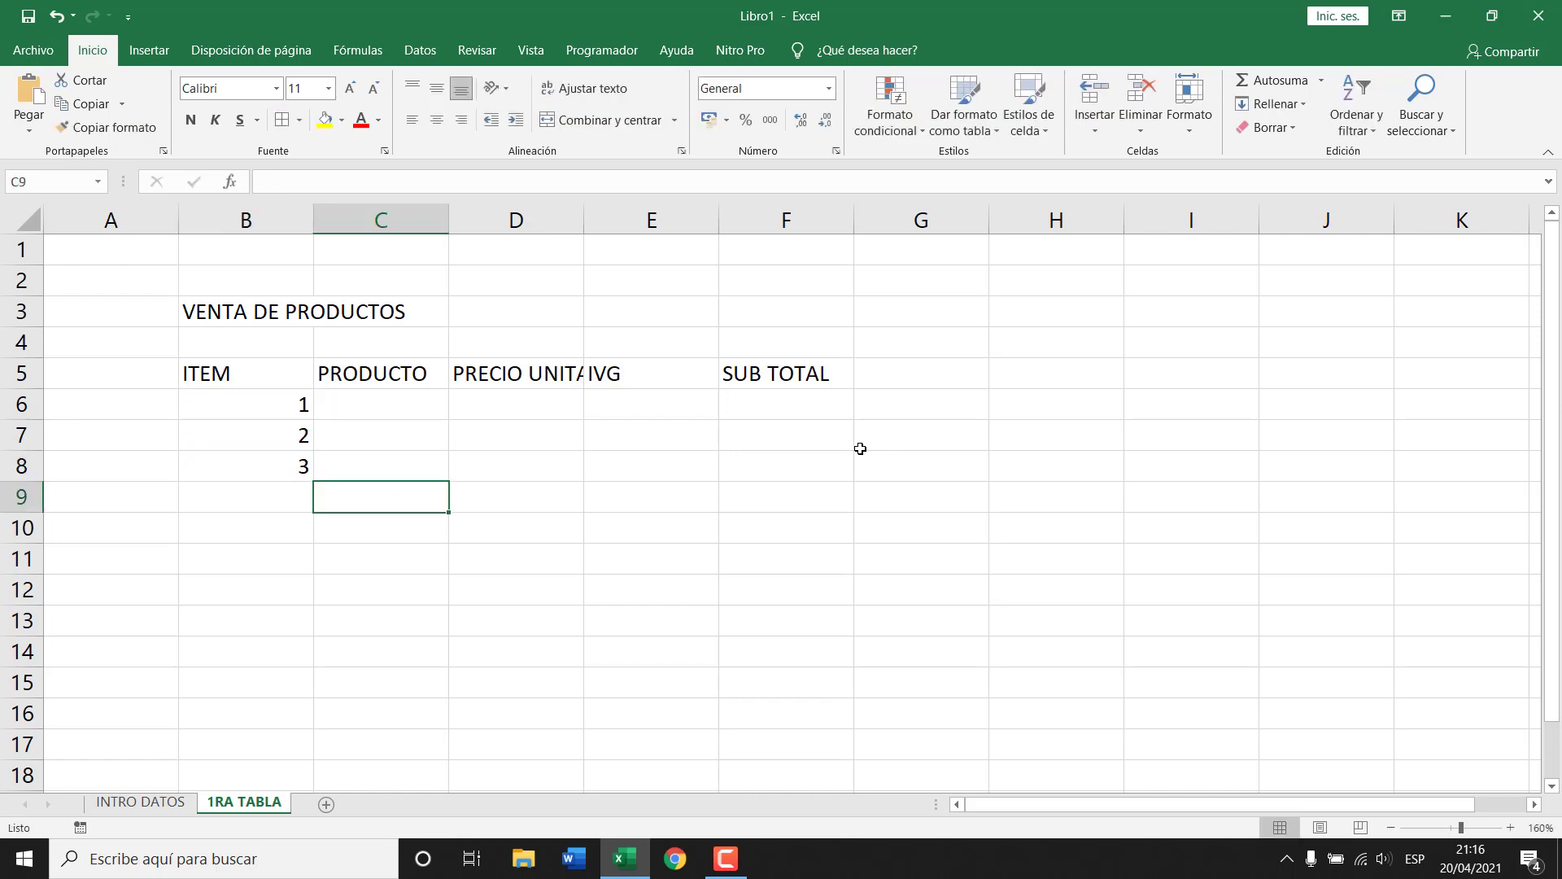
pyautogui.press('Right')
pyautogui.press('Right')
pyautogui.write('TOTAL')
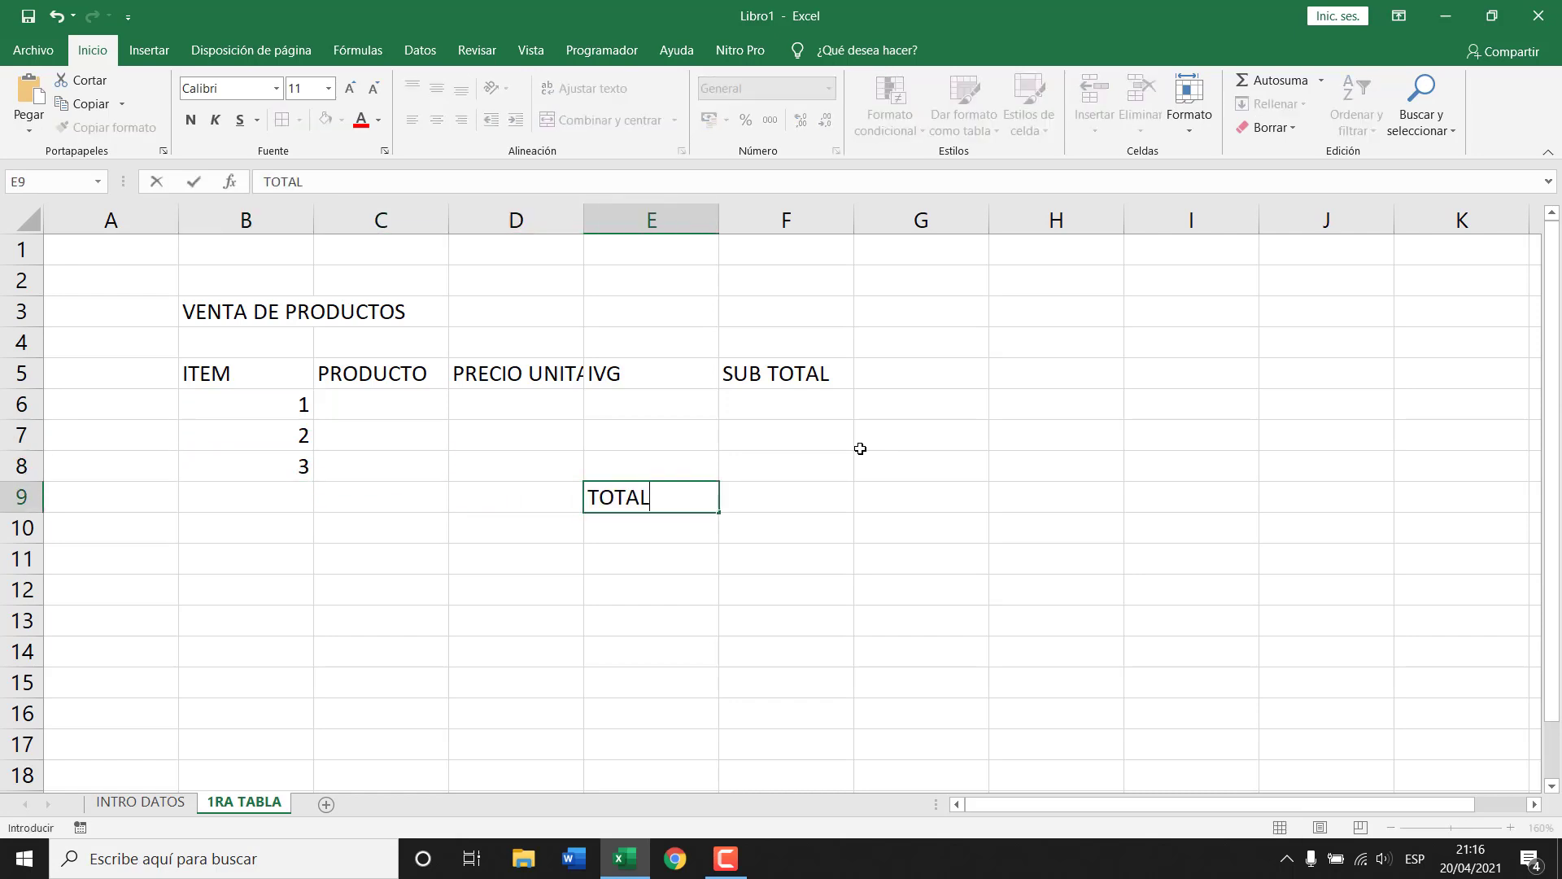
pyautogui.press('Tab')
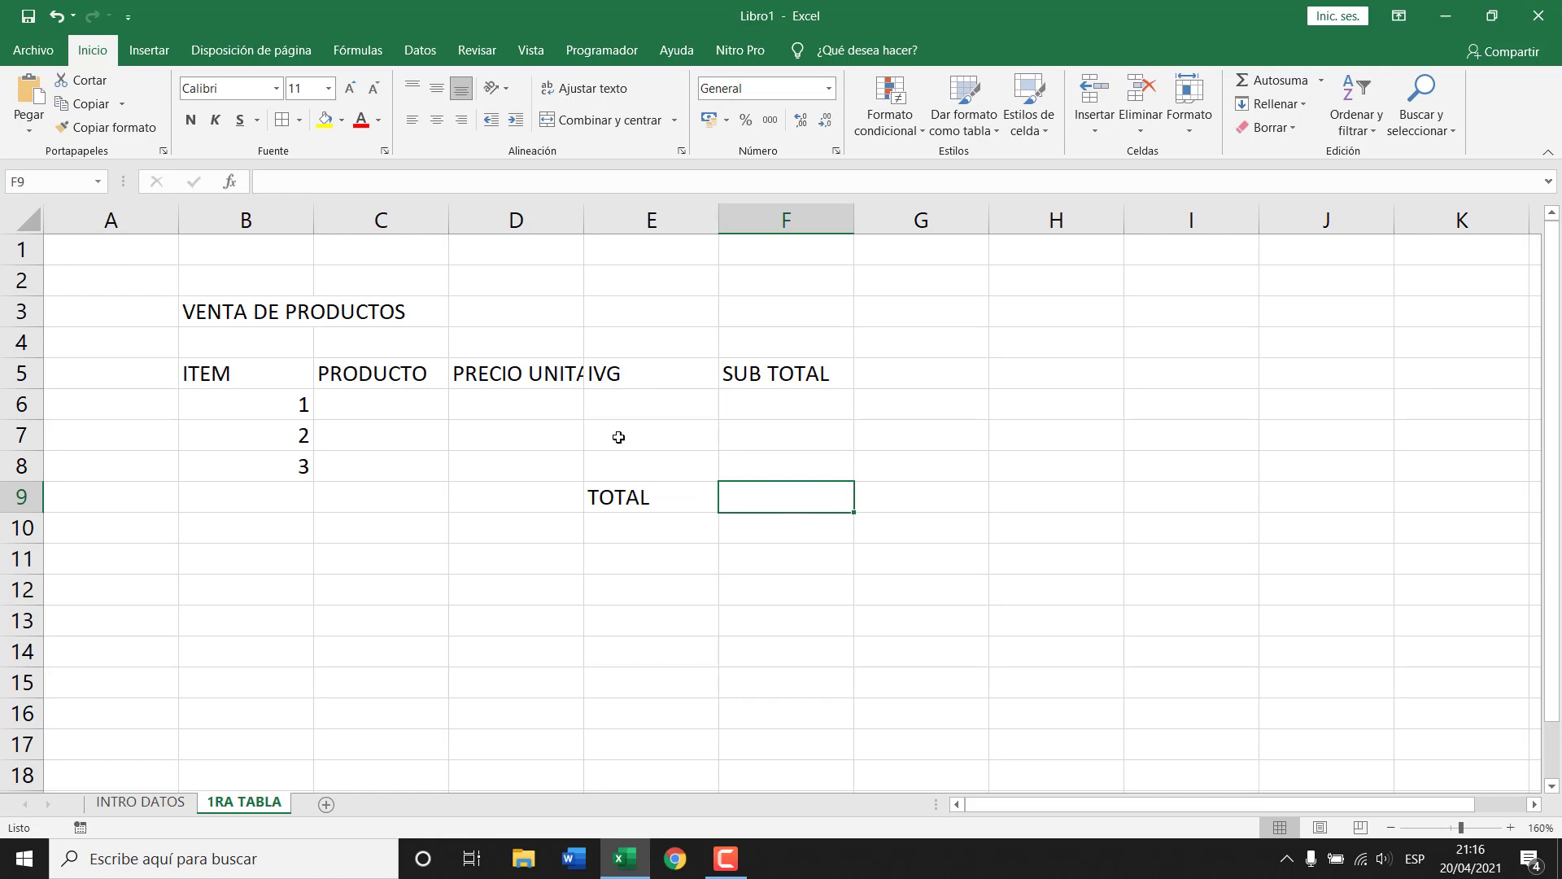
pyautogui.moveTo(296, 373); pyautogui.dragTo(813, 491)
pyautogui.keyDown('ctrl'); pyautogui.click(708, 496); pyautogui.keyUp('ctrl')
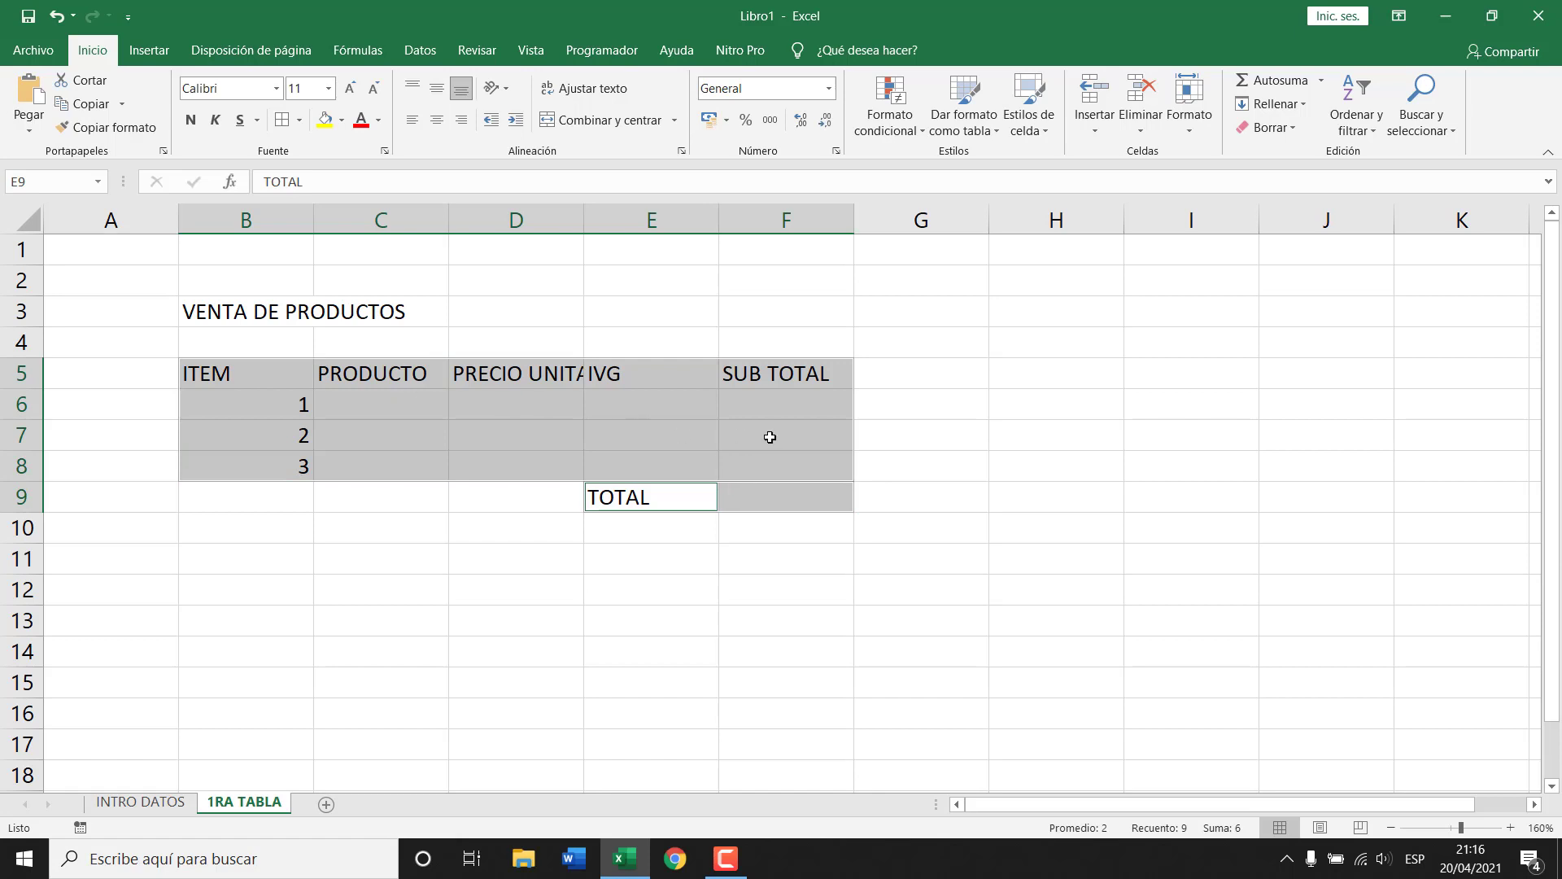
pyautogui.click(706, 425)
pyautogui.moveTo(254, 371); pyautogui.dragTo(753, 492)
pyautogui.click(282, 363)
# - Center the contents of B5:F8 and E9:F9 vertically and horizontally, and wrap the text in these cells
pyautogui.moveTo(282, 364); pyautogui.dragTo(769, 470)
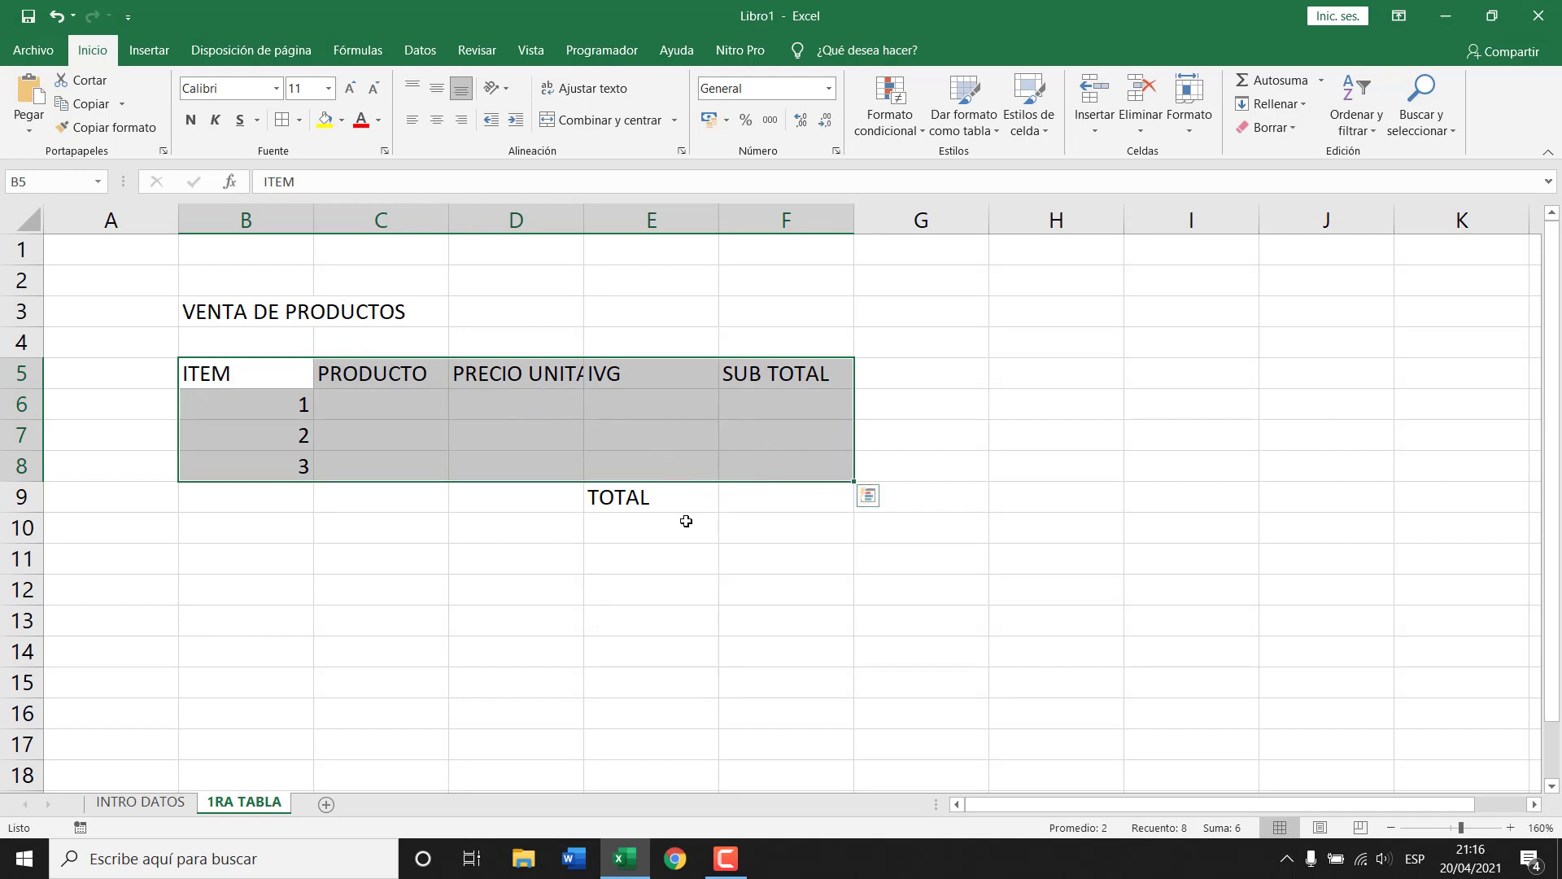
pyautogui.keyDown('ctrl'); pyautogui.moveTo(669, 496); pyautogui.dragTo(773, 492); pyautogui.keyUp('ctrl')
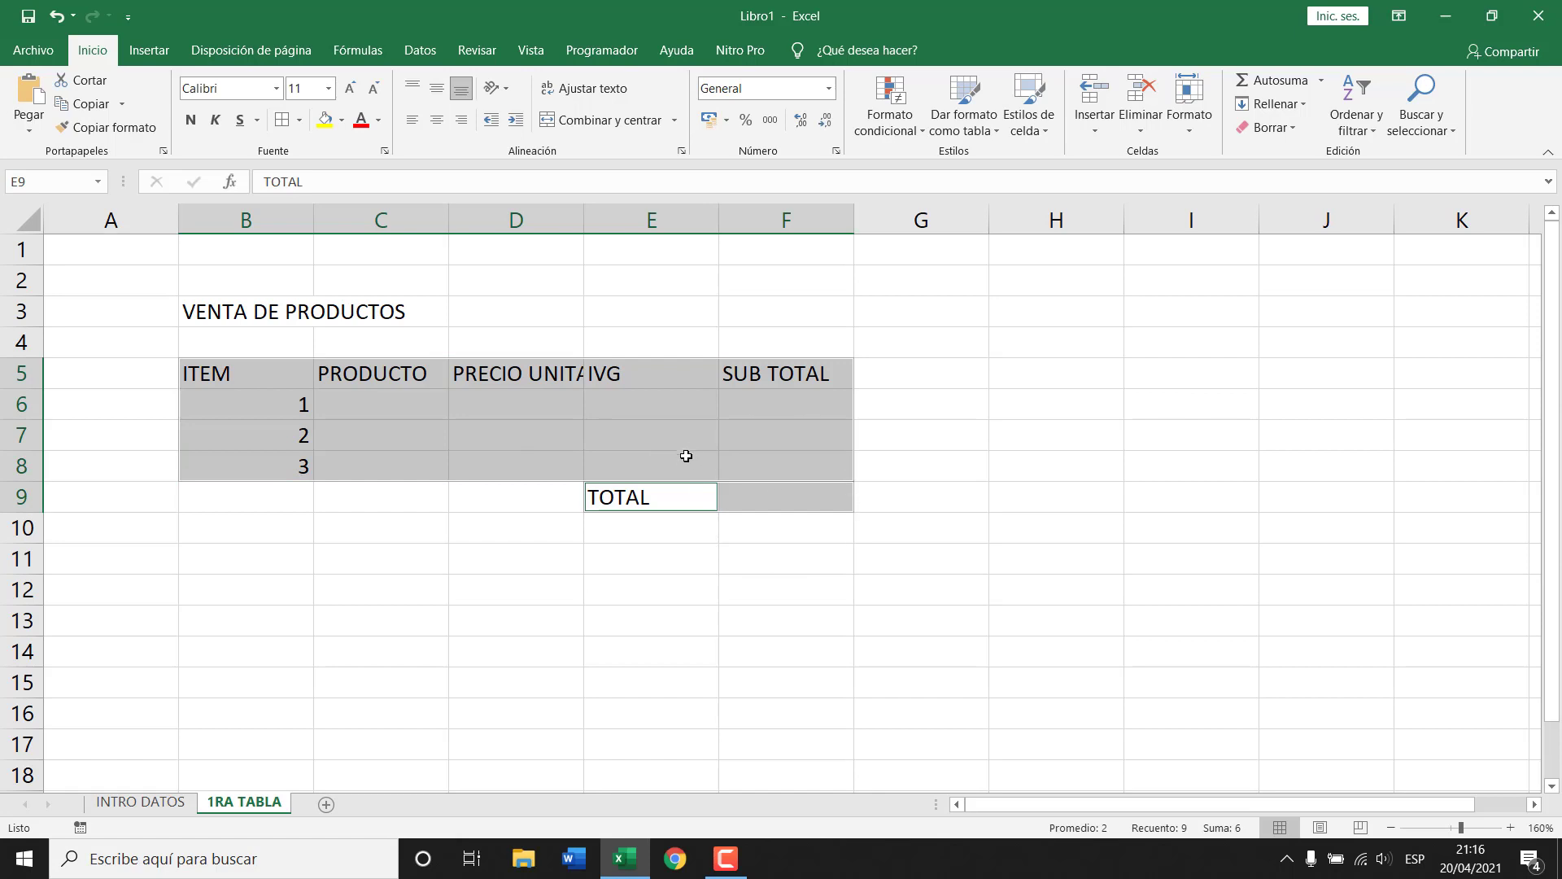
pyautogui.click(438, 87)
pyautogui.click(436, 119)
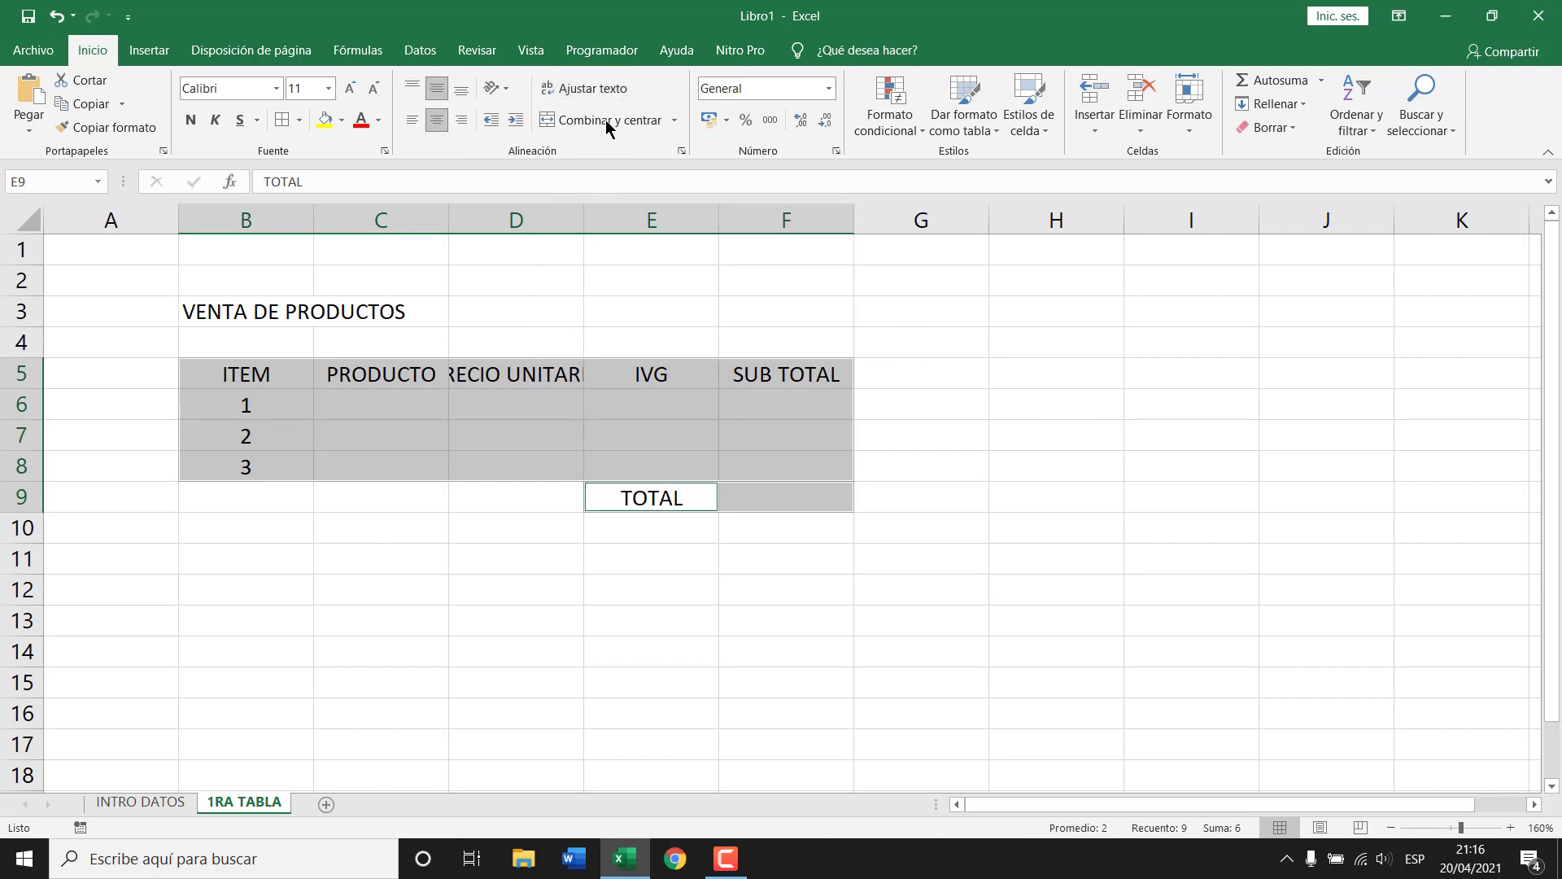
pyautogui.click(607, 90)
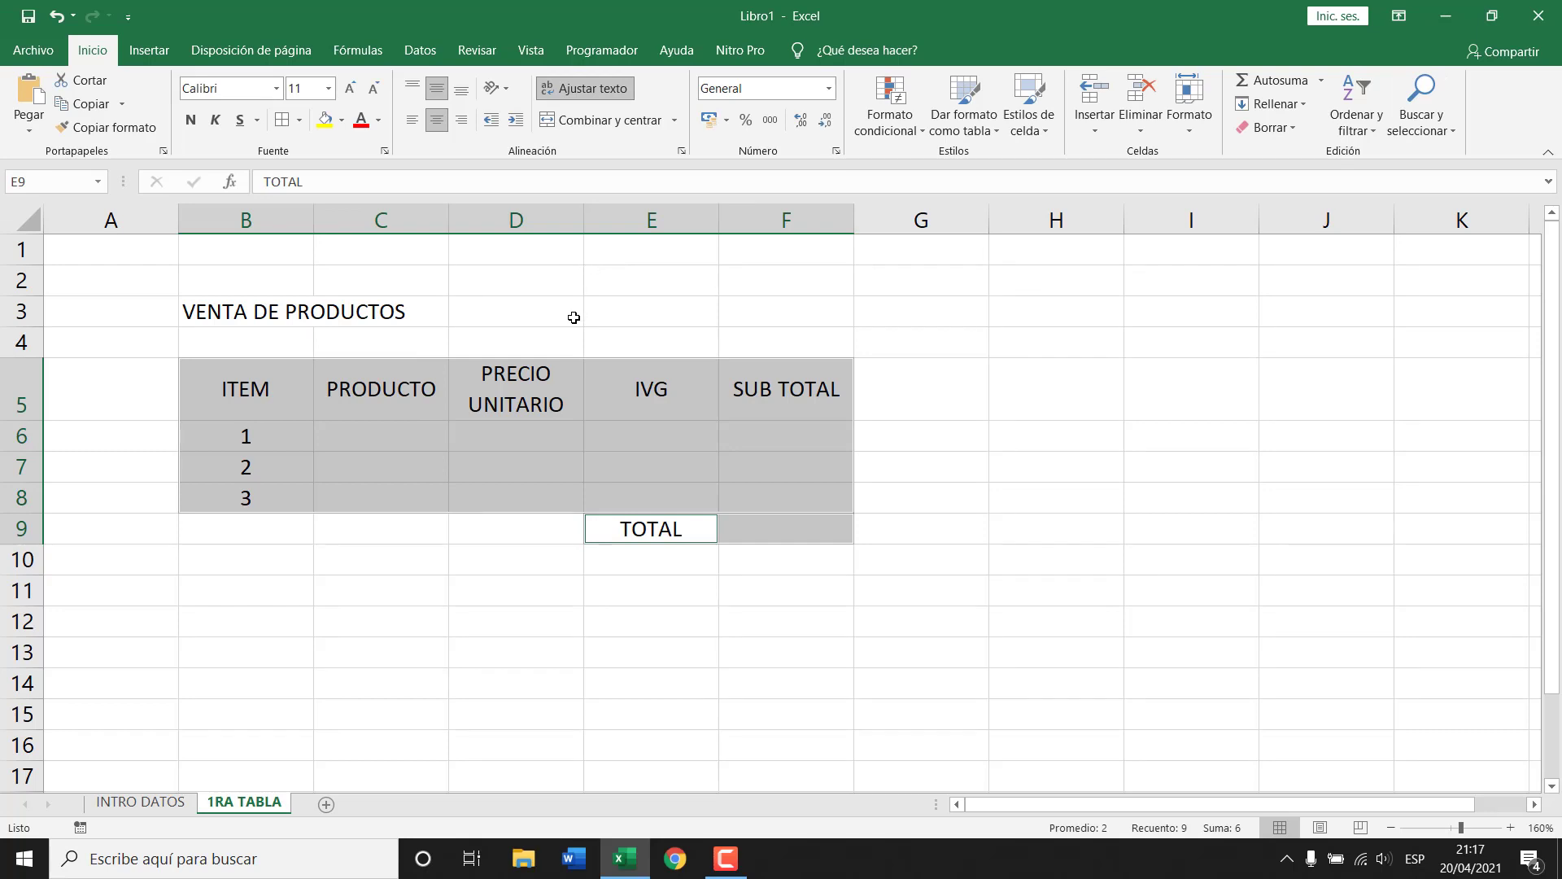
# - Apply all borders to the table range B5:F8 and the total cells E9:F9
pyautogui.click(532, 397)
pyautogui.moveTo(310, 392); pyautogui.dragTo(733, 514)
pyautogui.click(281, 120)
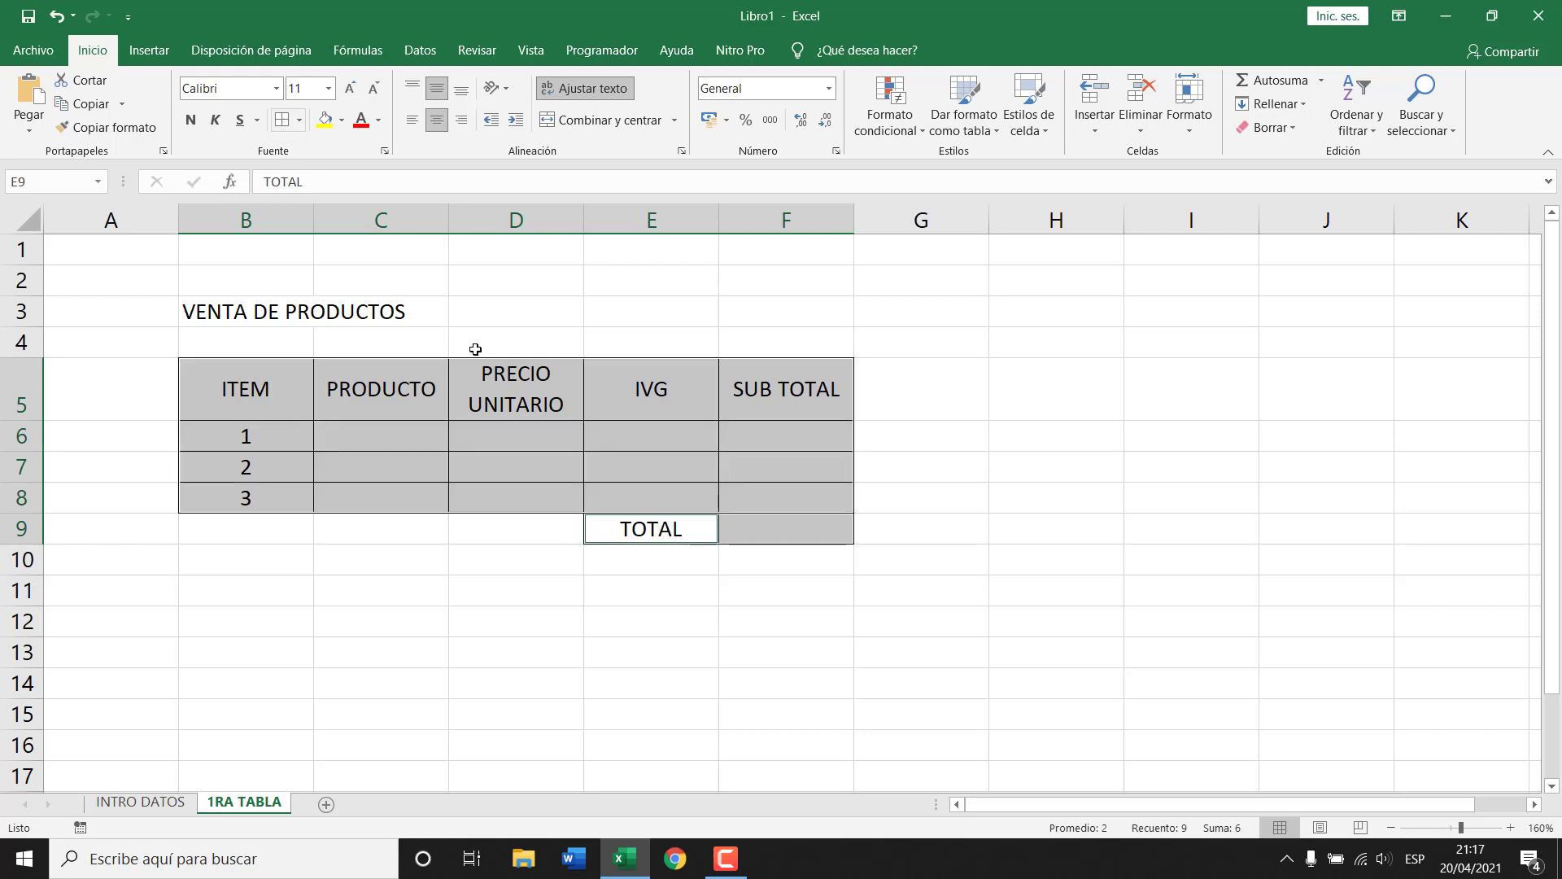
pyautogui.click(648, 455)
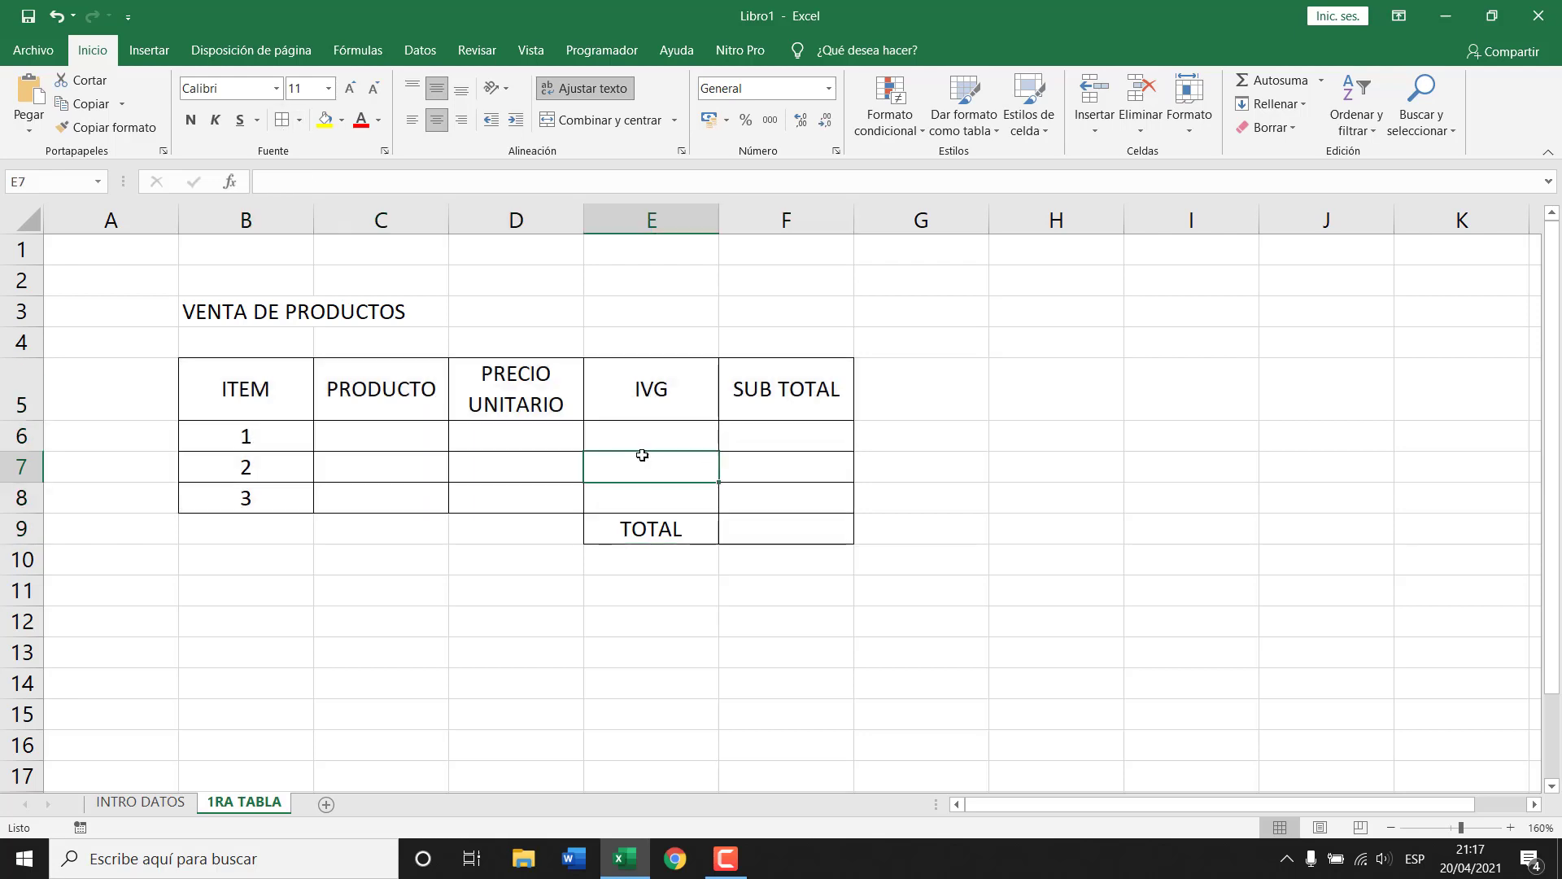
# - Enter the sample values 5 in D6 and 8 in the total cell F9
pyautogui.click(498, 439)
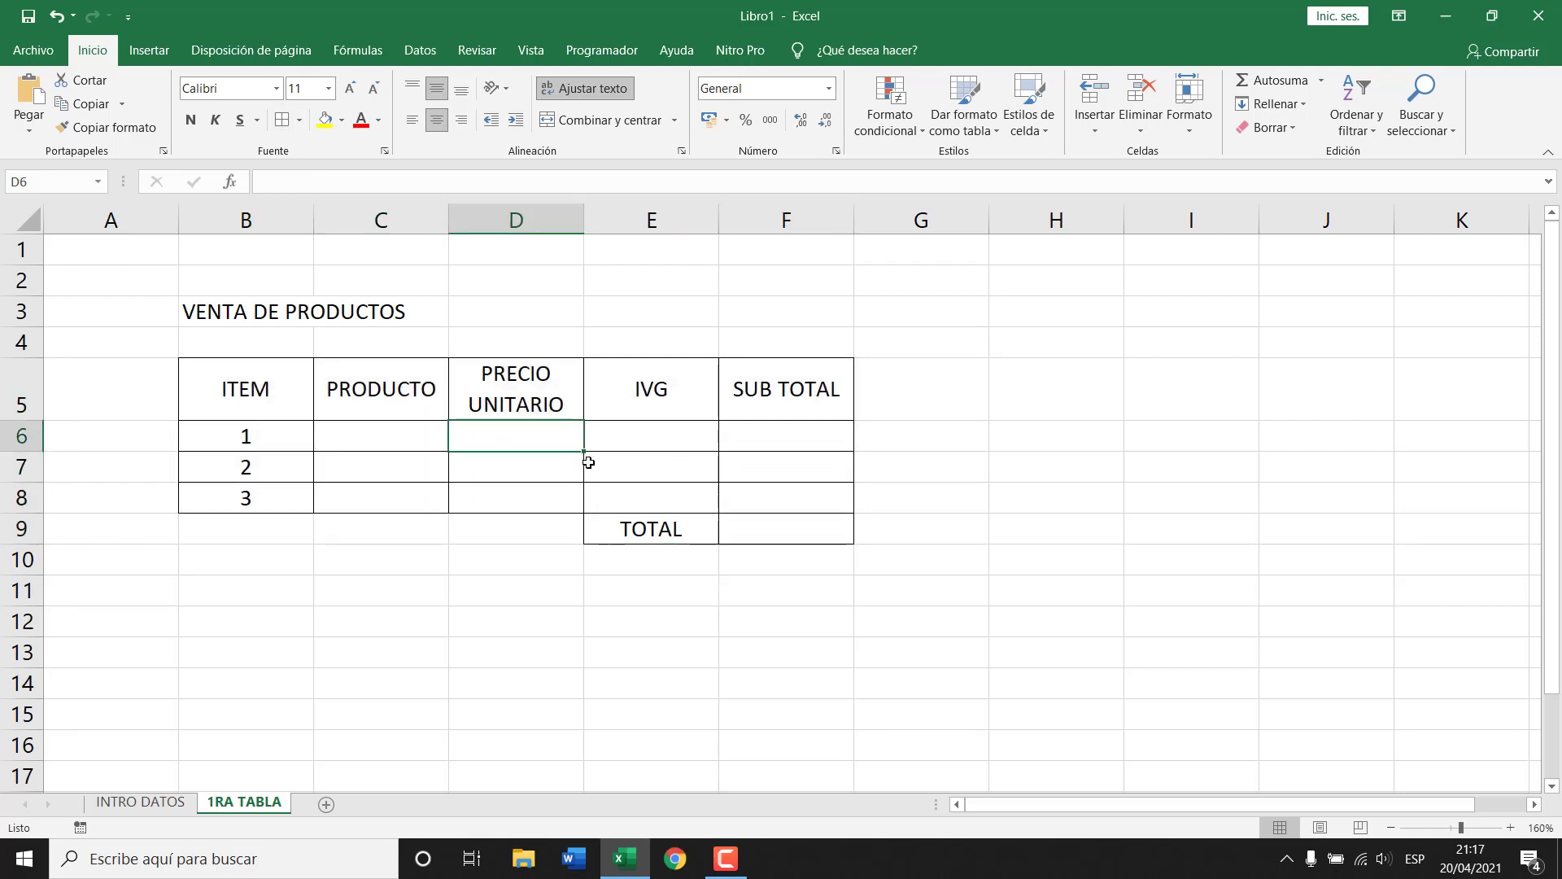
pyautogui.write('5')
pyautogui.press('Return')
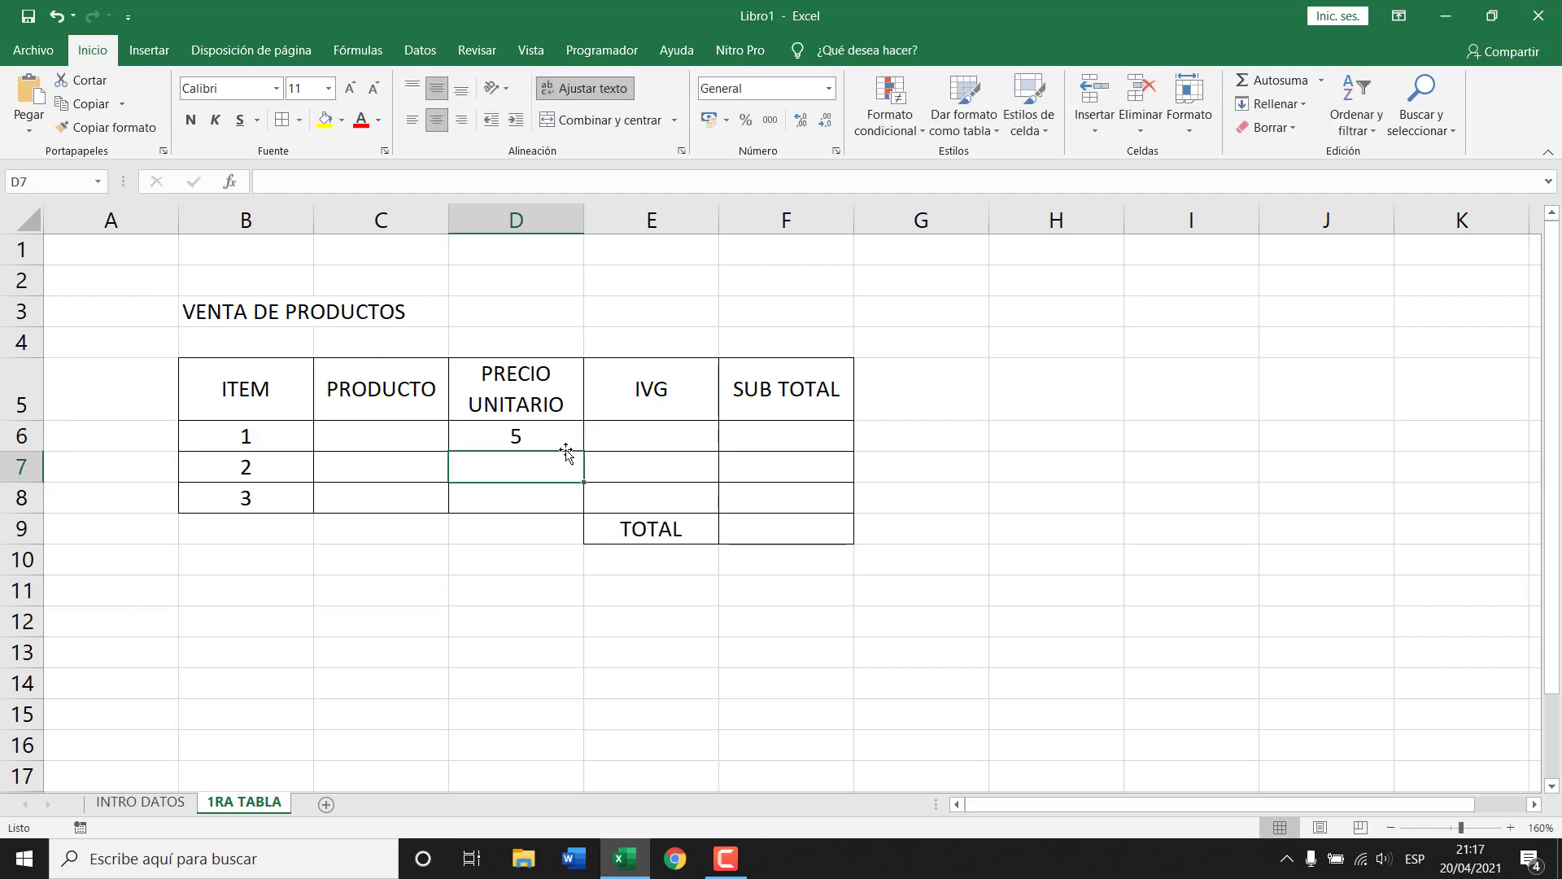
pyautogui.click(807, 539)
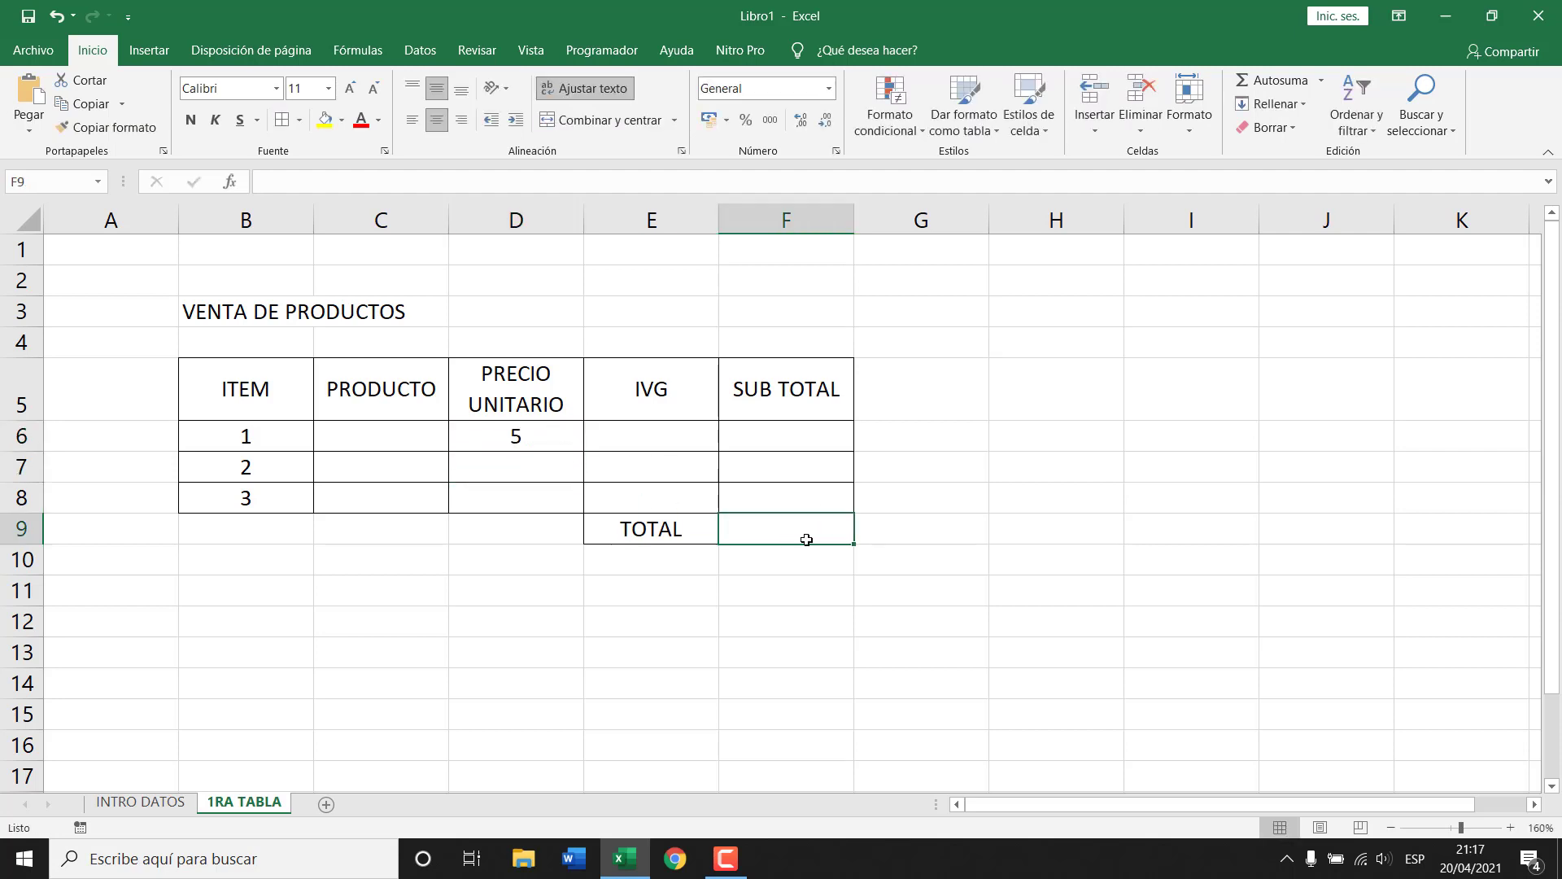
pyautogui.write('8')
pyautogui.press('Return')
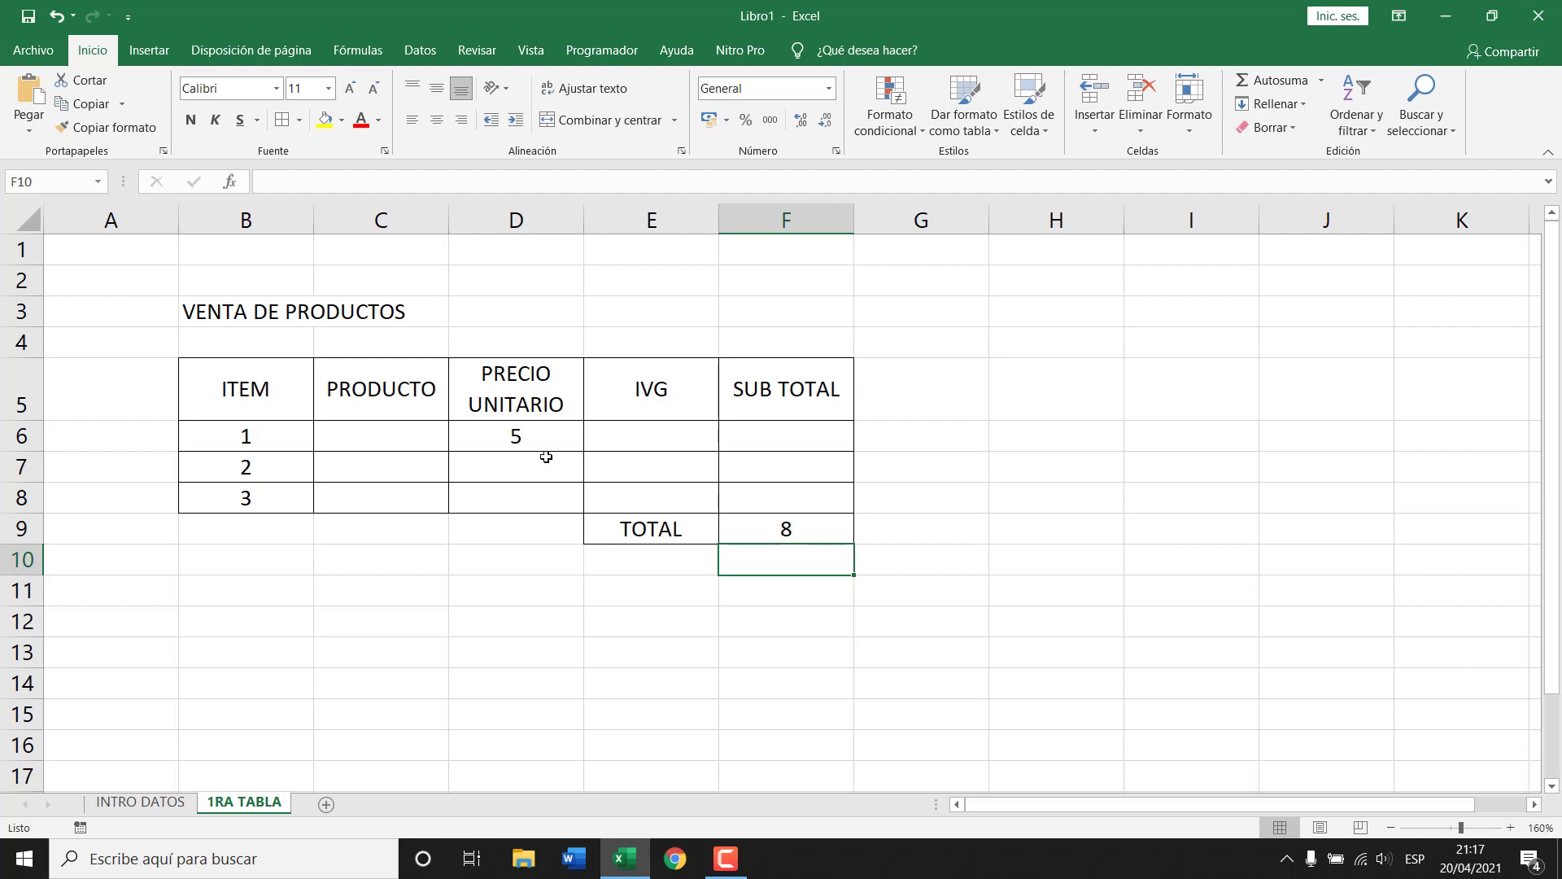
# - Format D6:F8 and F9 as currency with the S/ symbol and two decimal places
pyautogui.moveTo(537, 439); pyautogui.dragTo(772, 486)
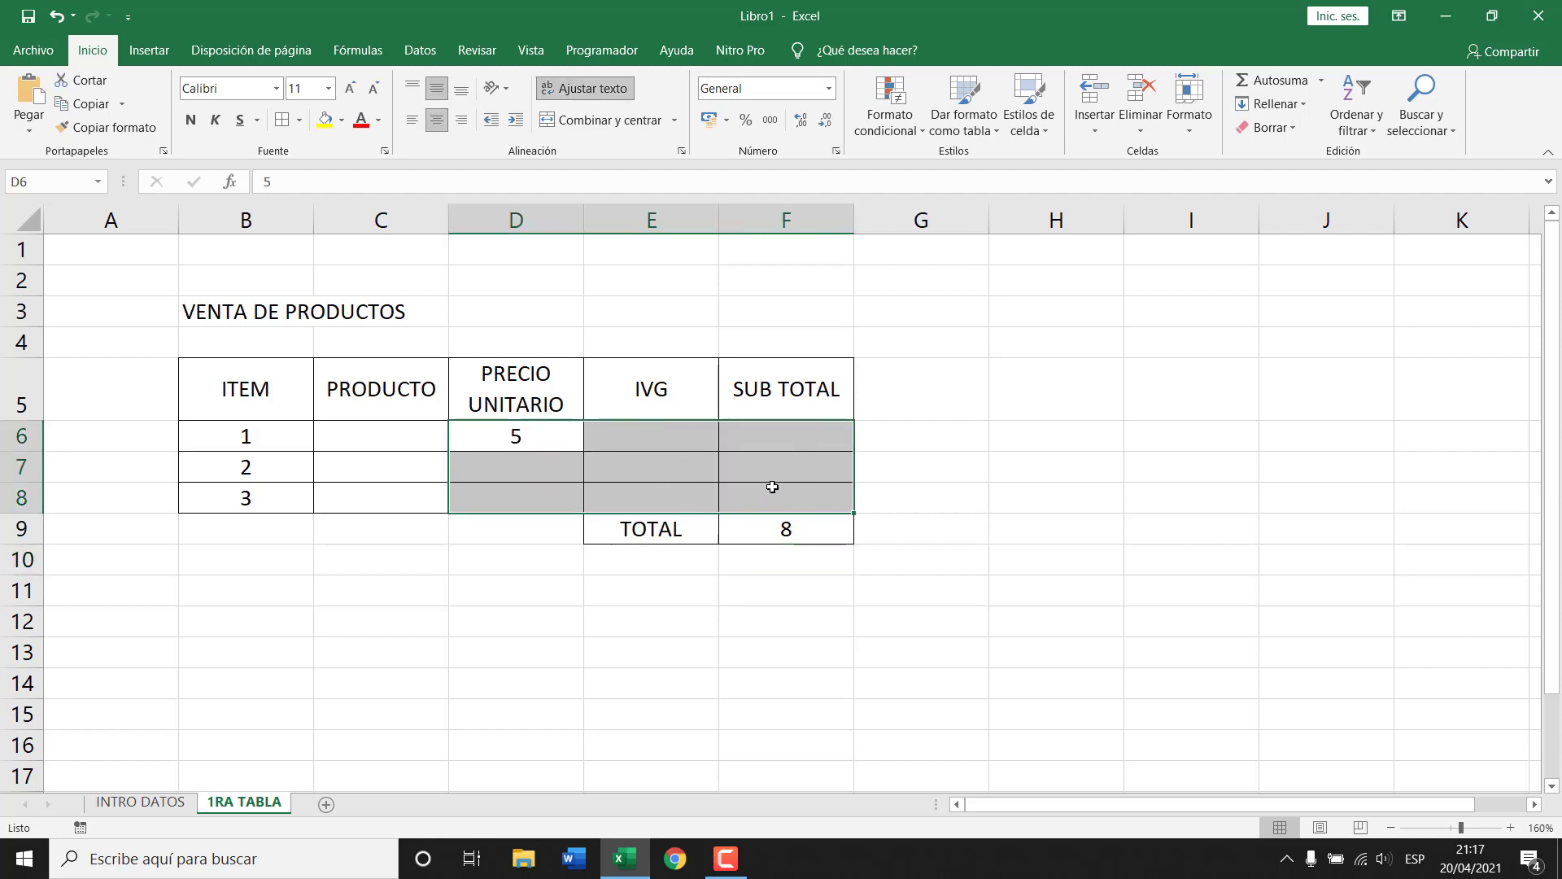
pyautogui.keyDown('ctrl'); pyautogui.click(783, 528); pyautogui.keyUp('ctrl')
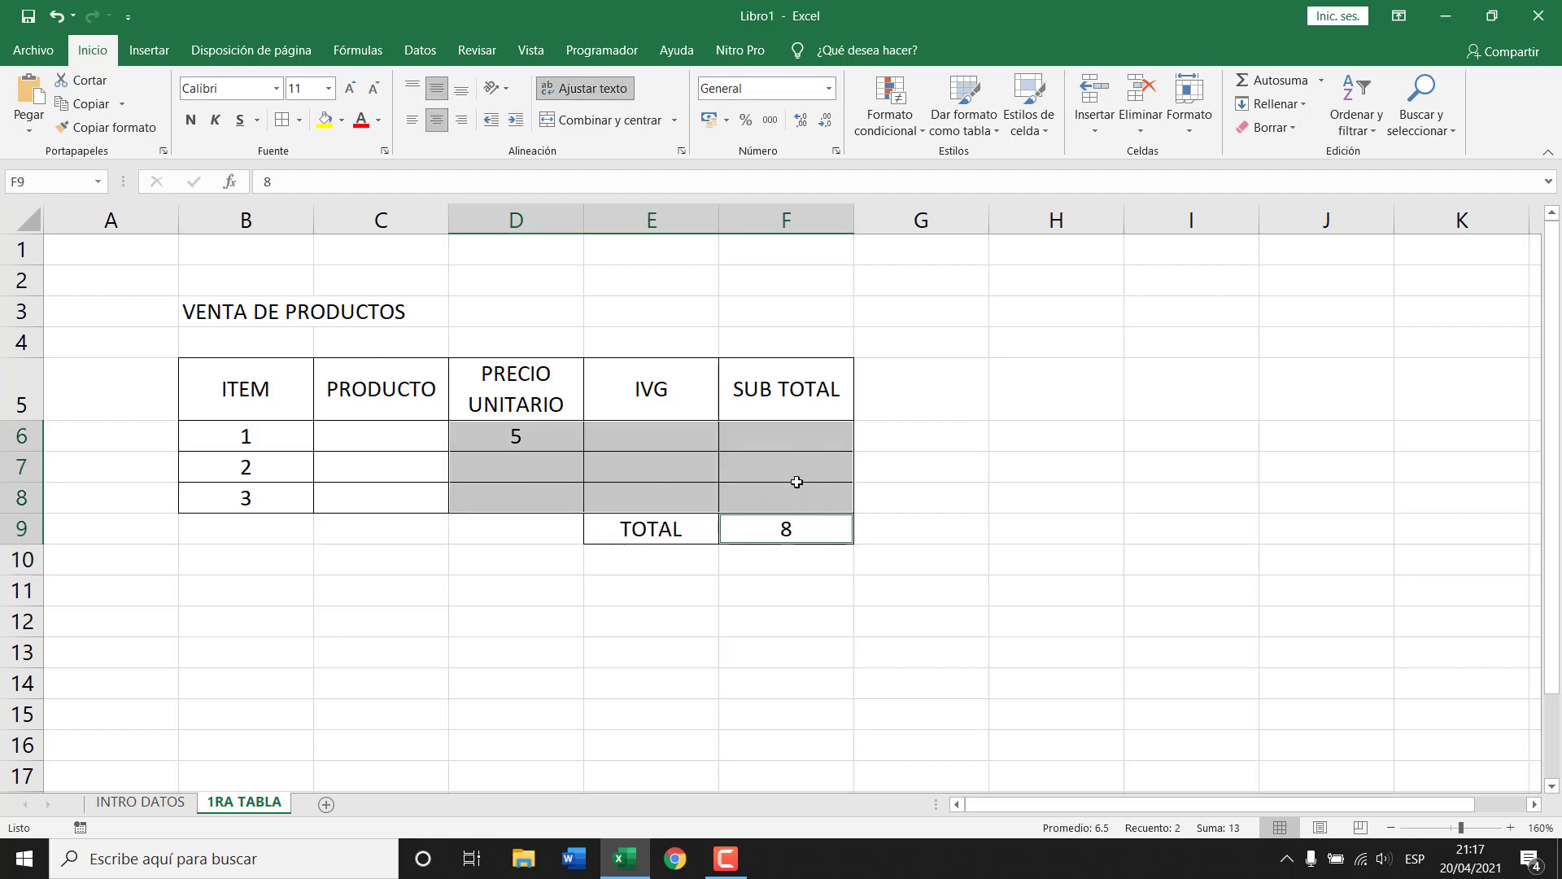
pyautogui.rightClick(676, 441)
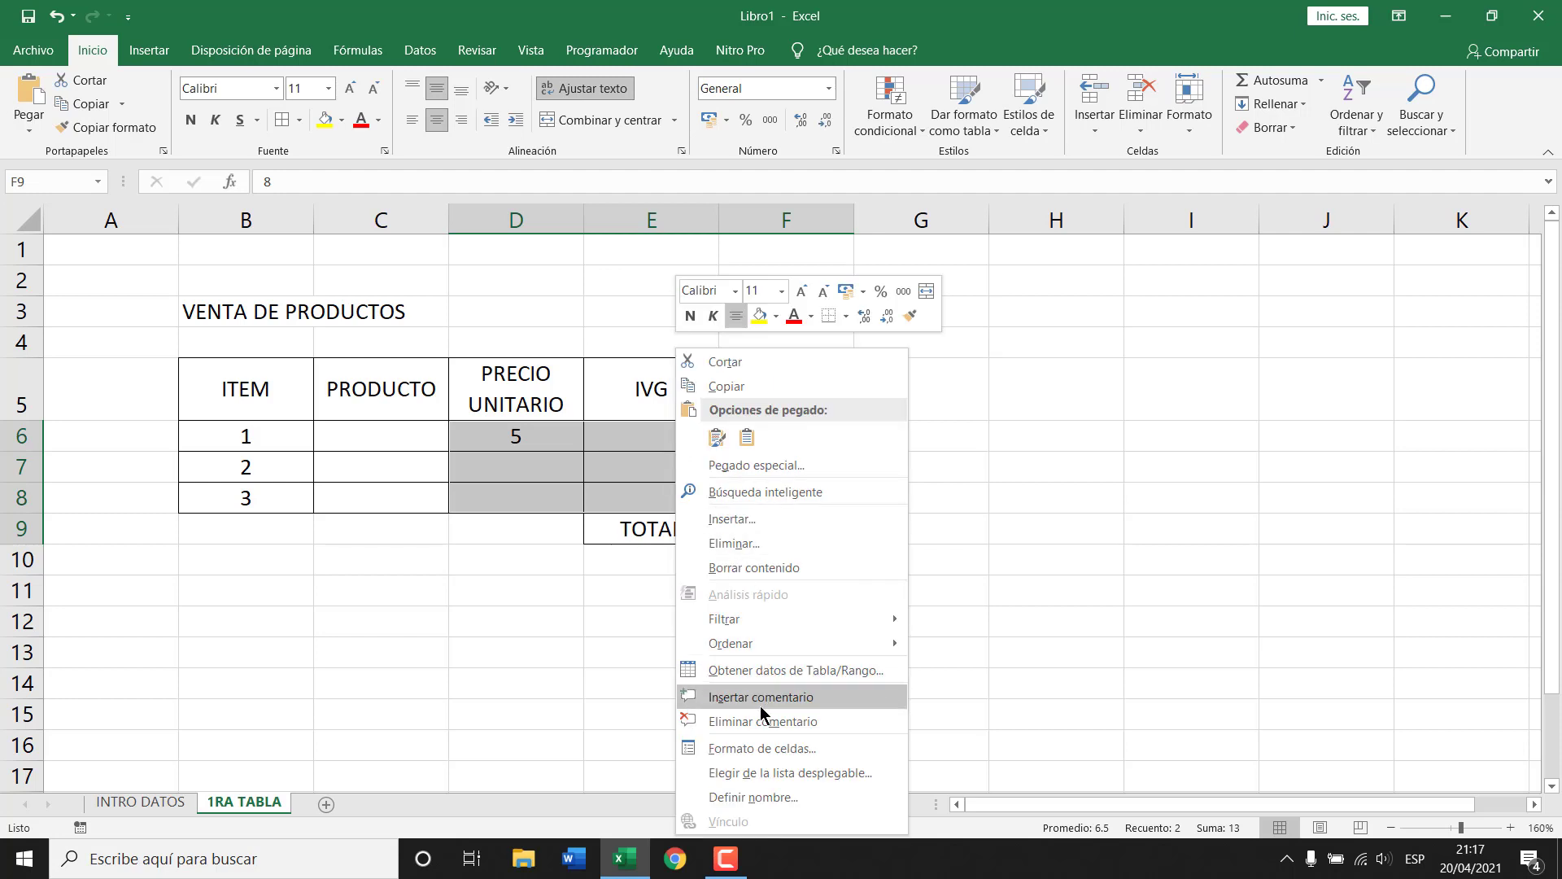
pyautogui.click(732, 748)
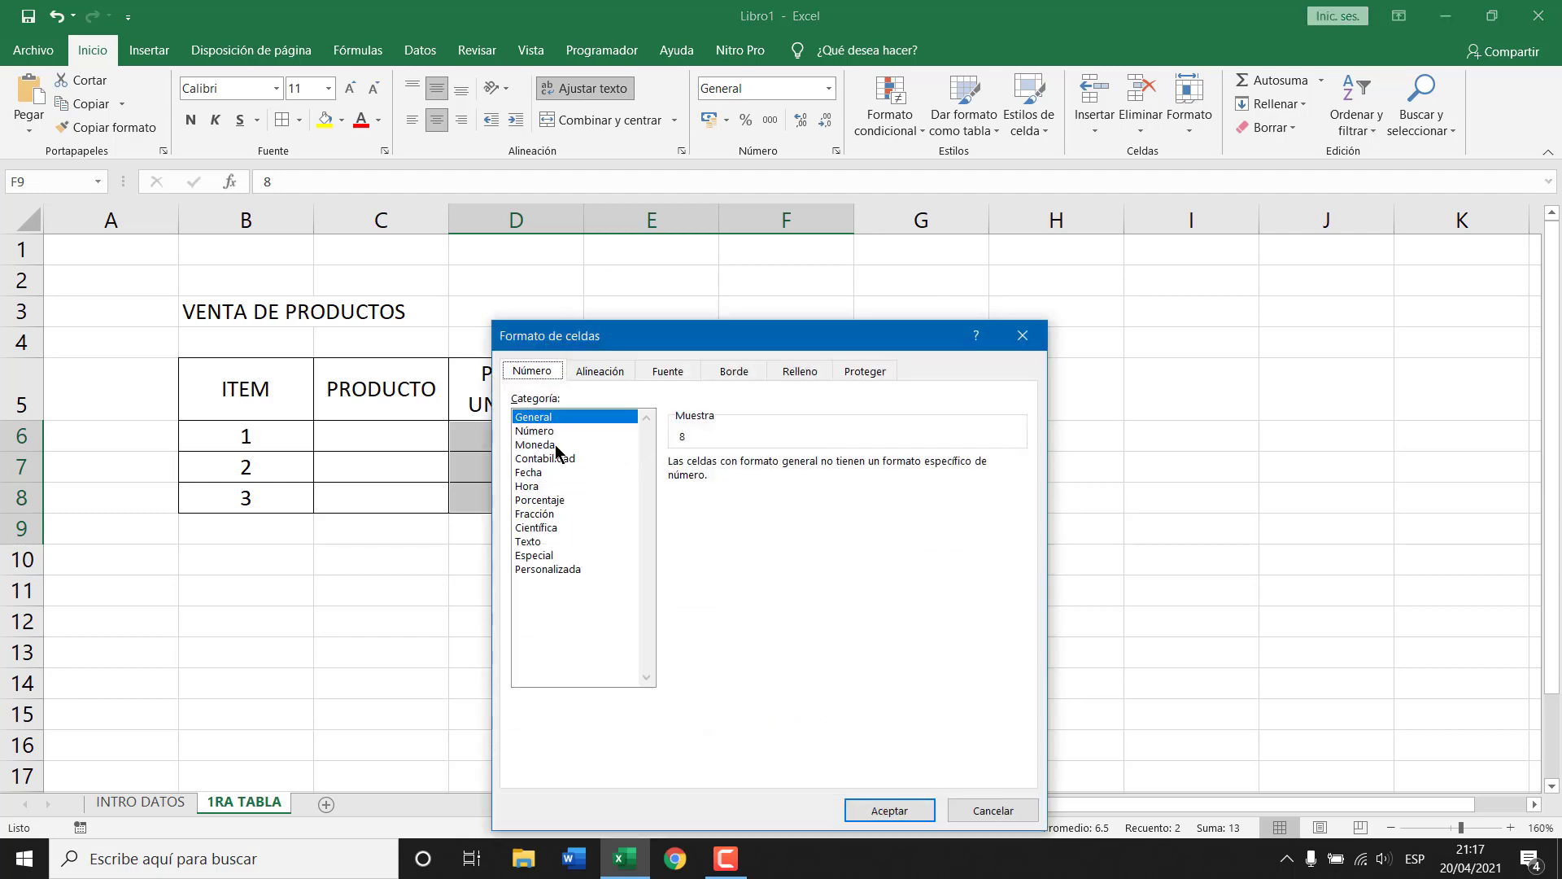
pyautogui.click(554, 445)
pyautogui.moveTo(716, 335); pyautogui.dragTo(996, 197)
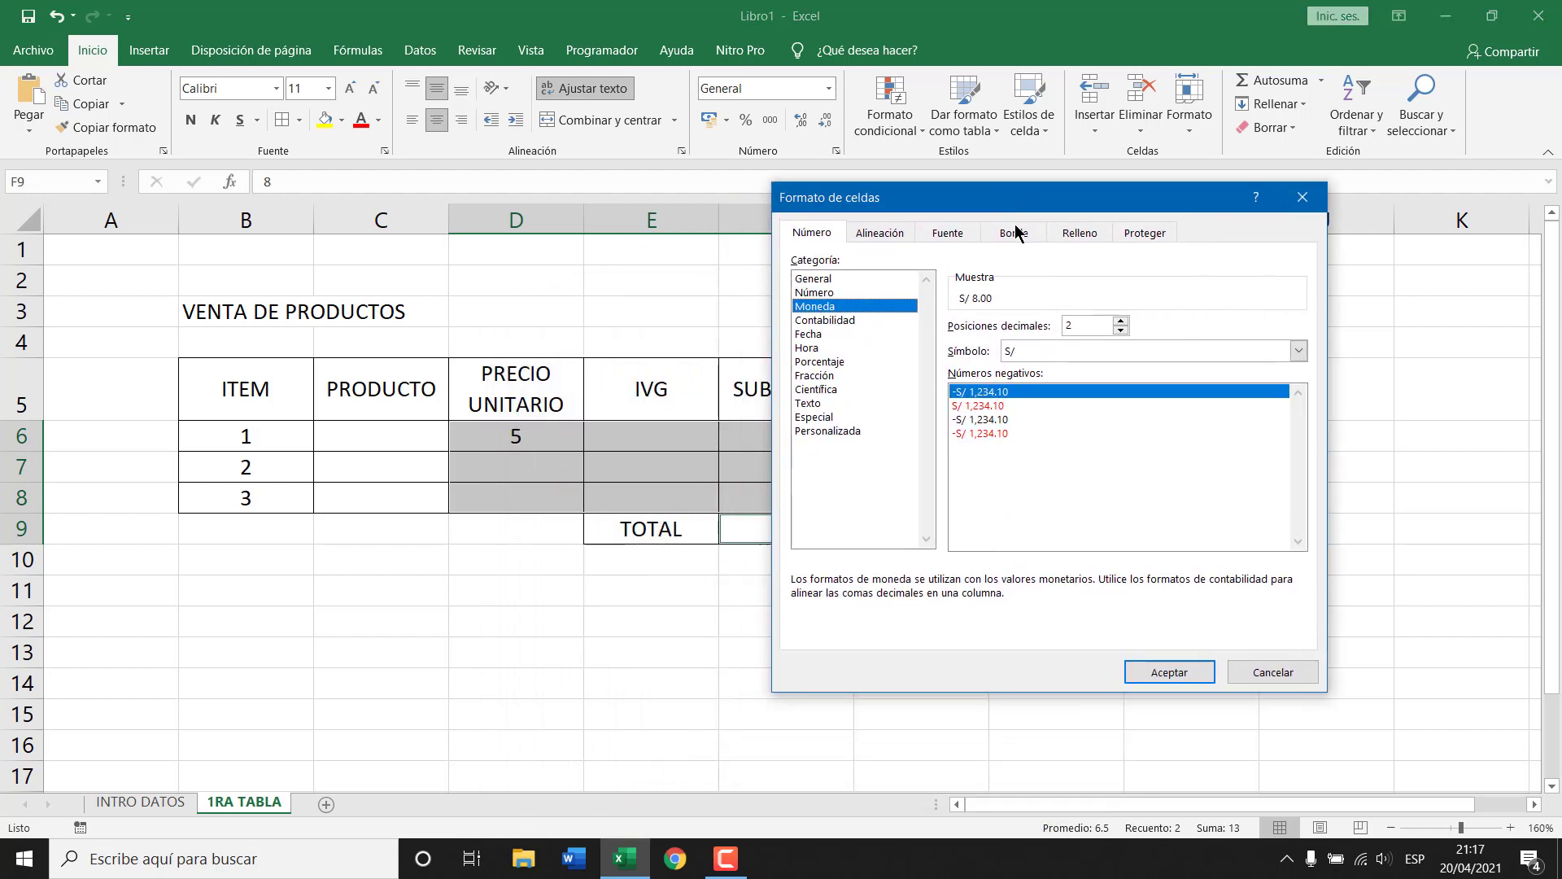
pyautogui.click(1167, 682)
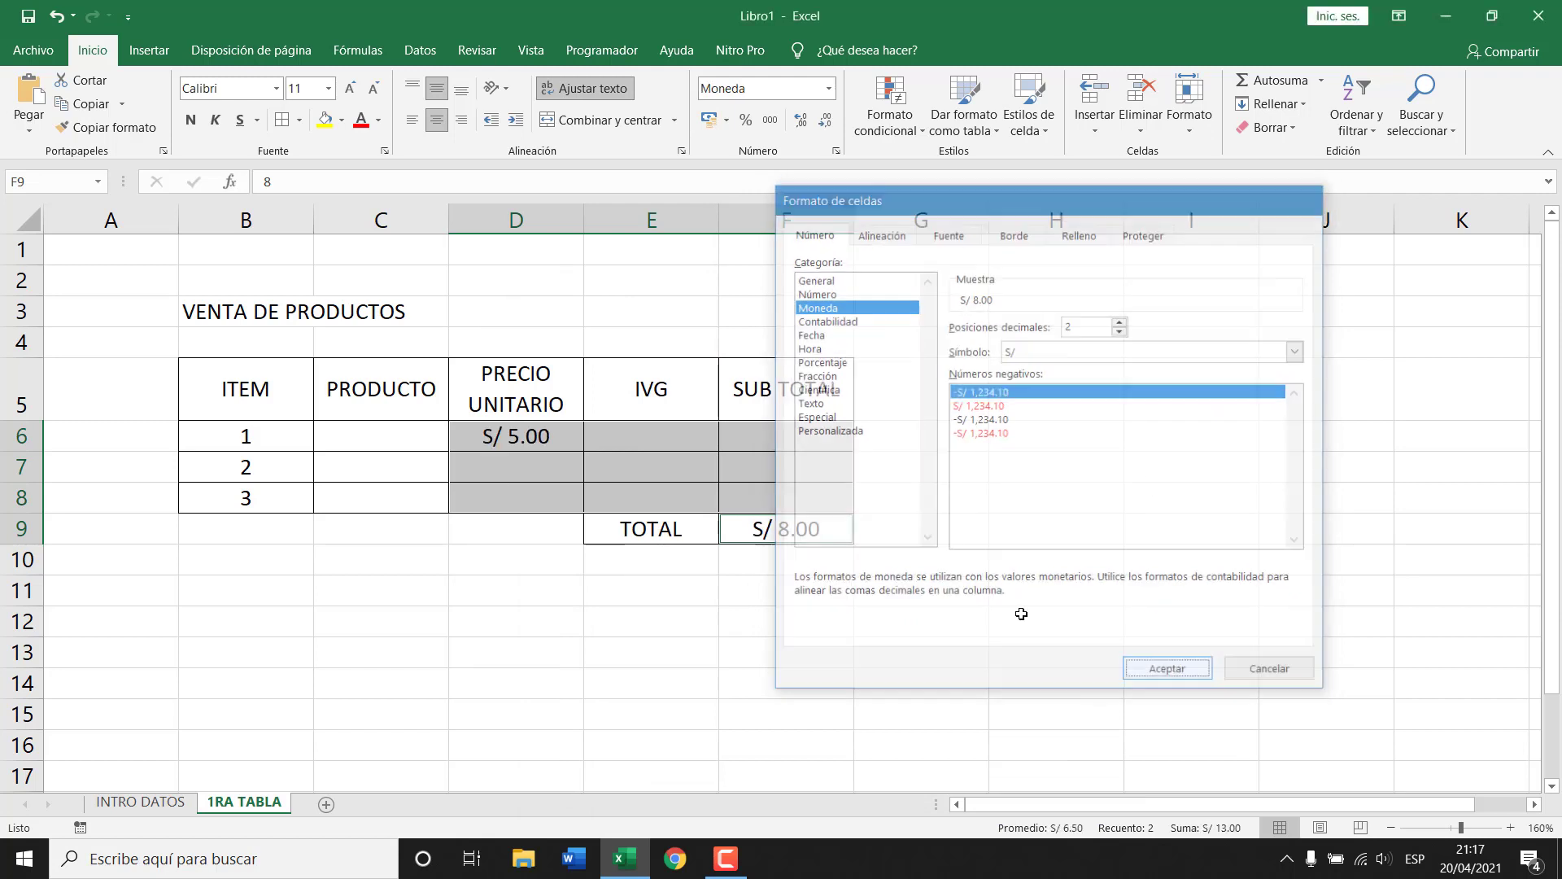
# - Clear the sample value from the total cell F9
pyautogui.click(547, 467)
pyautogui.click(783, 523)
pyautogui.press('Delete')
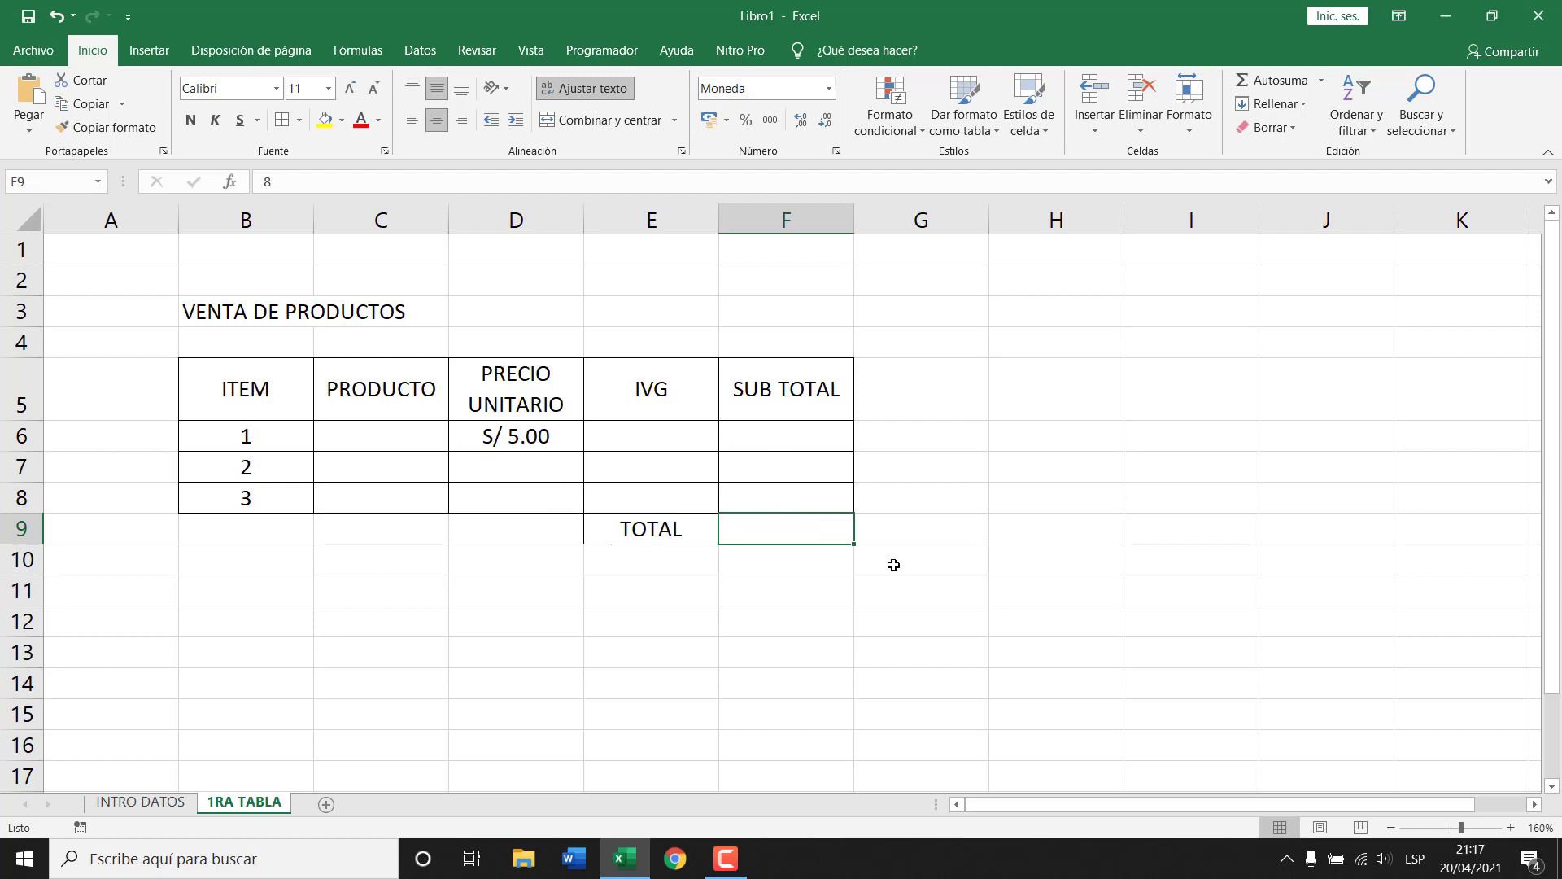
# - Narrow column B around the ITEM header and widen column C to roughly double its width
pyautogui.press('Up')
pyautogui.press('Up')
pyautogui.press('Left')
pyautogui.press('Left')
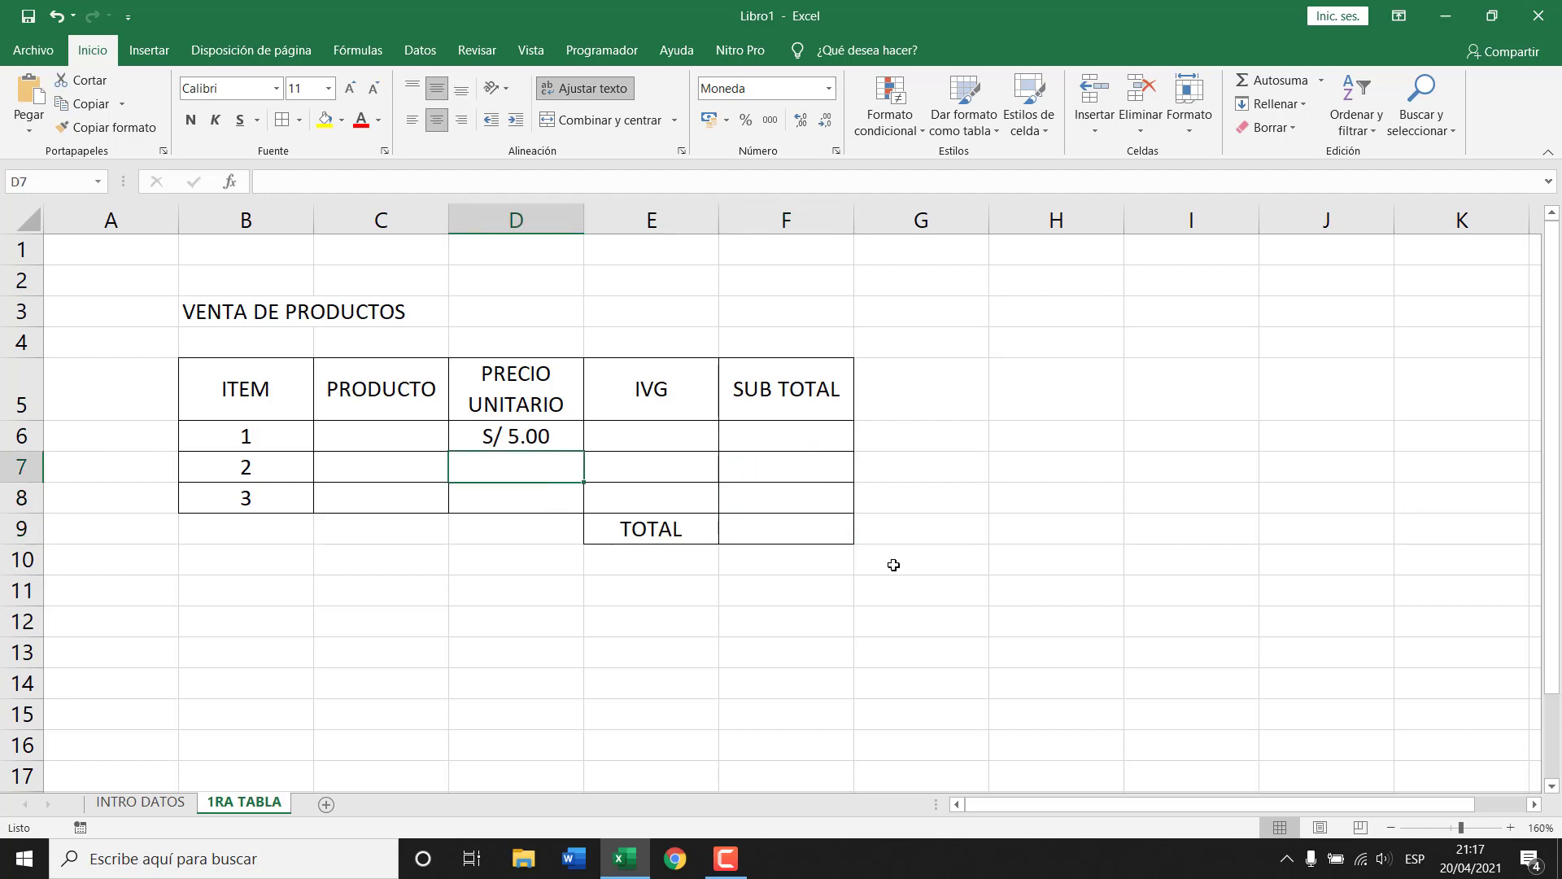
pyautogui.press('Up')
pyautogui.press('Left')
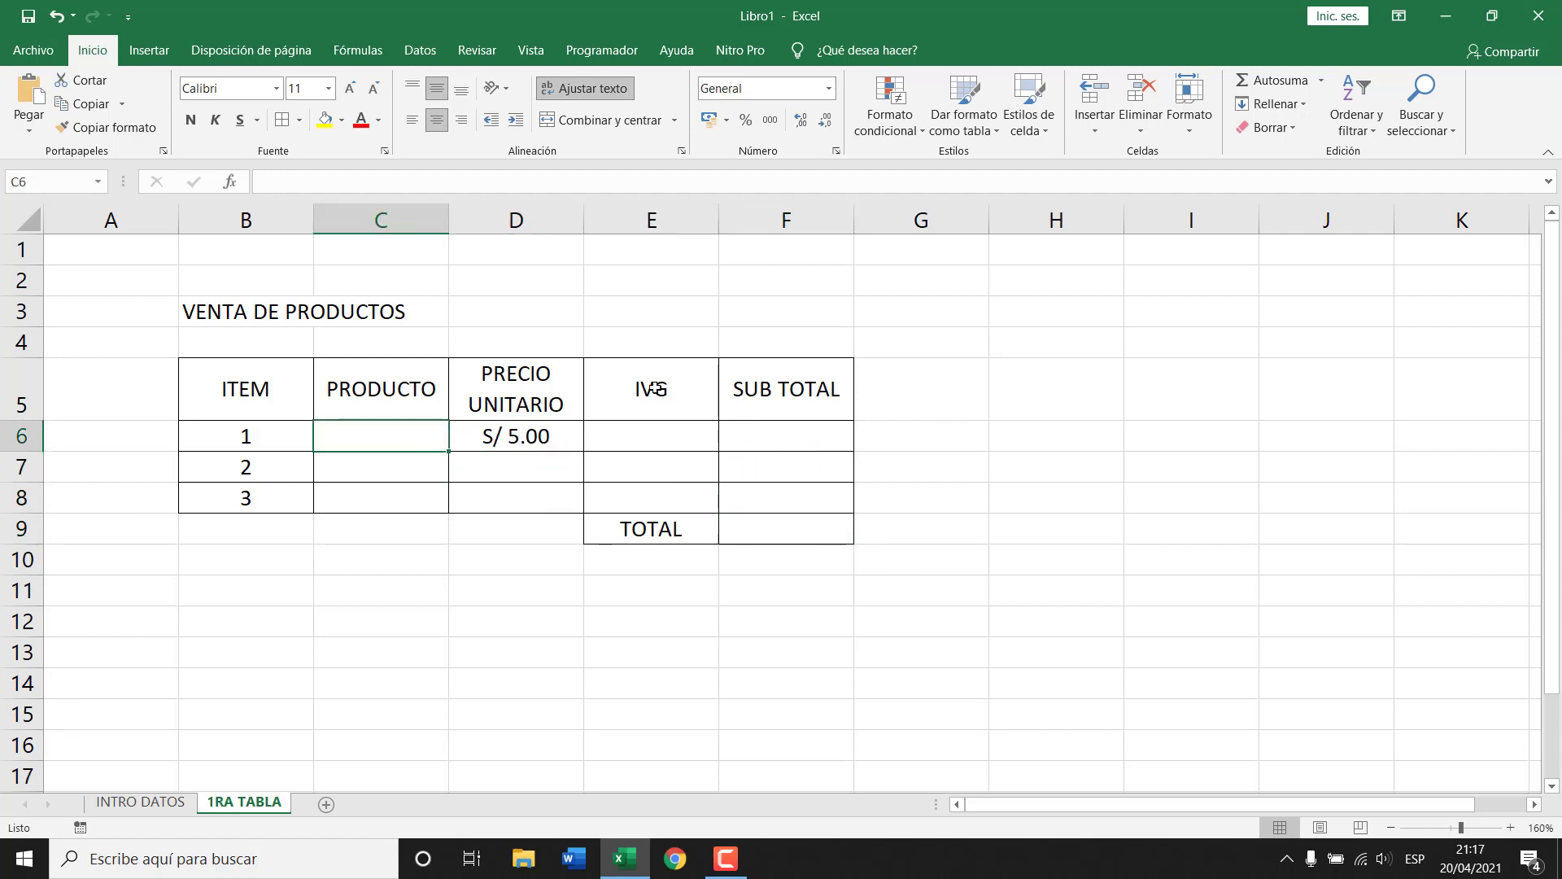
pyautogui.moveTo(313, 218); pyautogui.dragTo(250, 218)
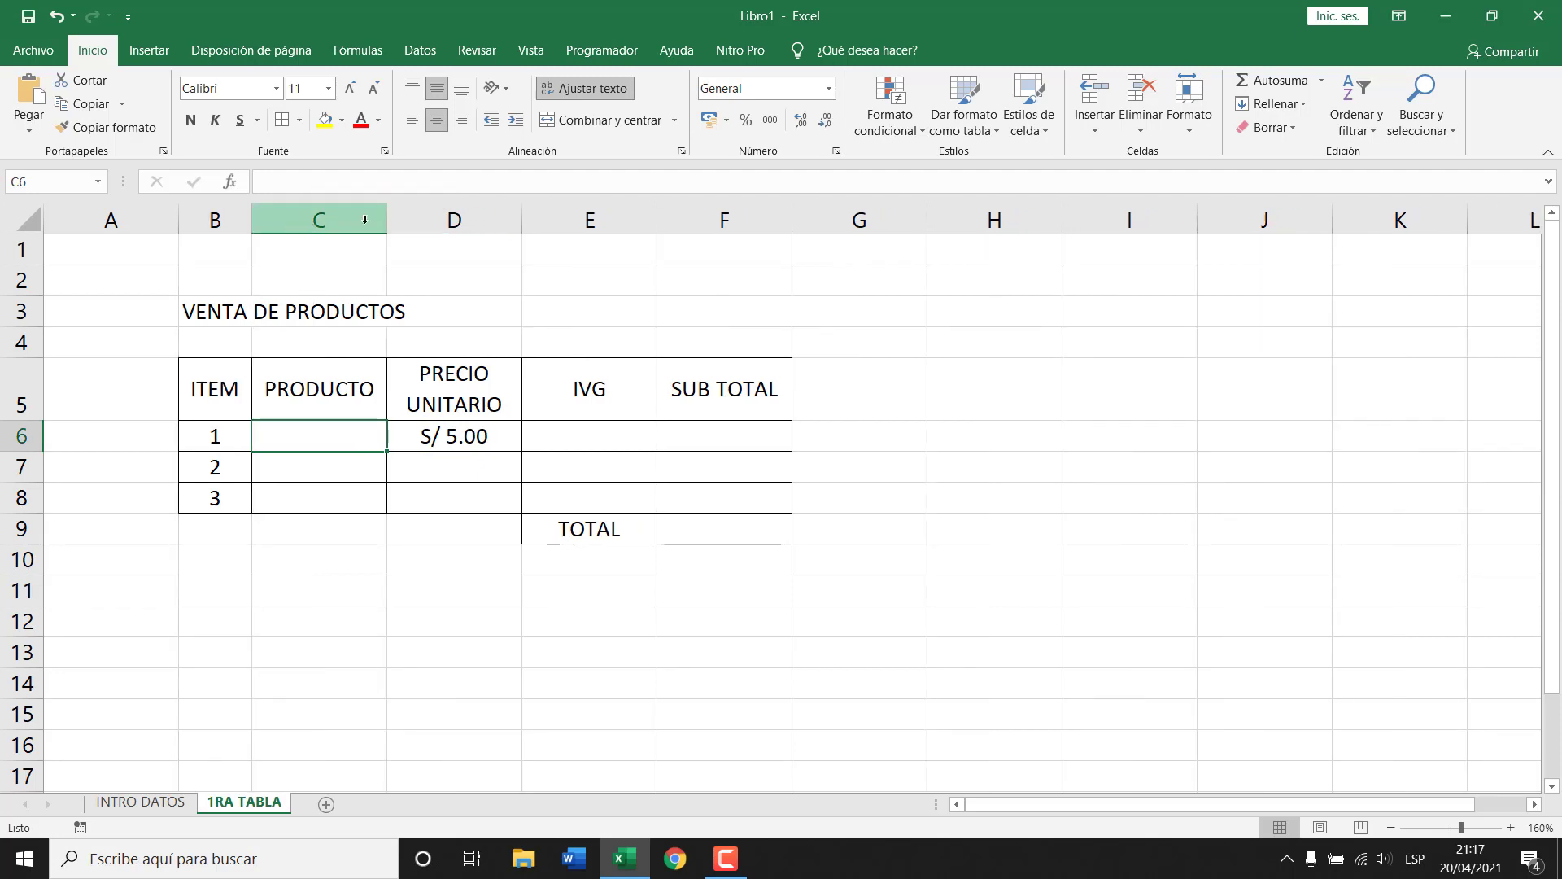
pyautogui.moveTo(387, 218); pyautogui.dragTo(533, 218)
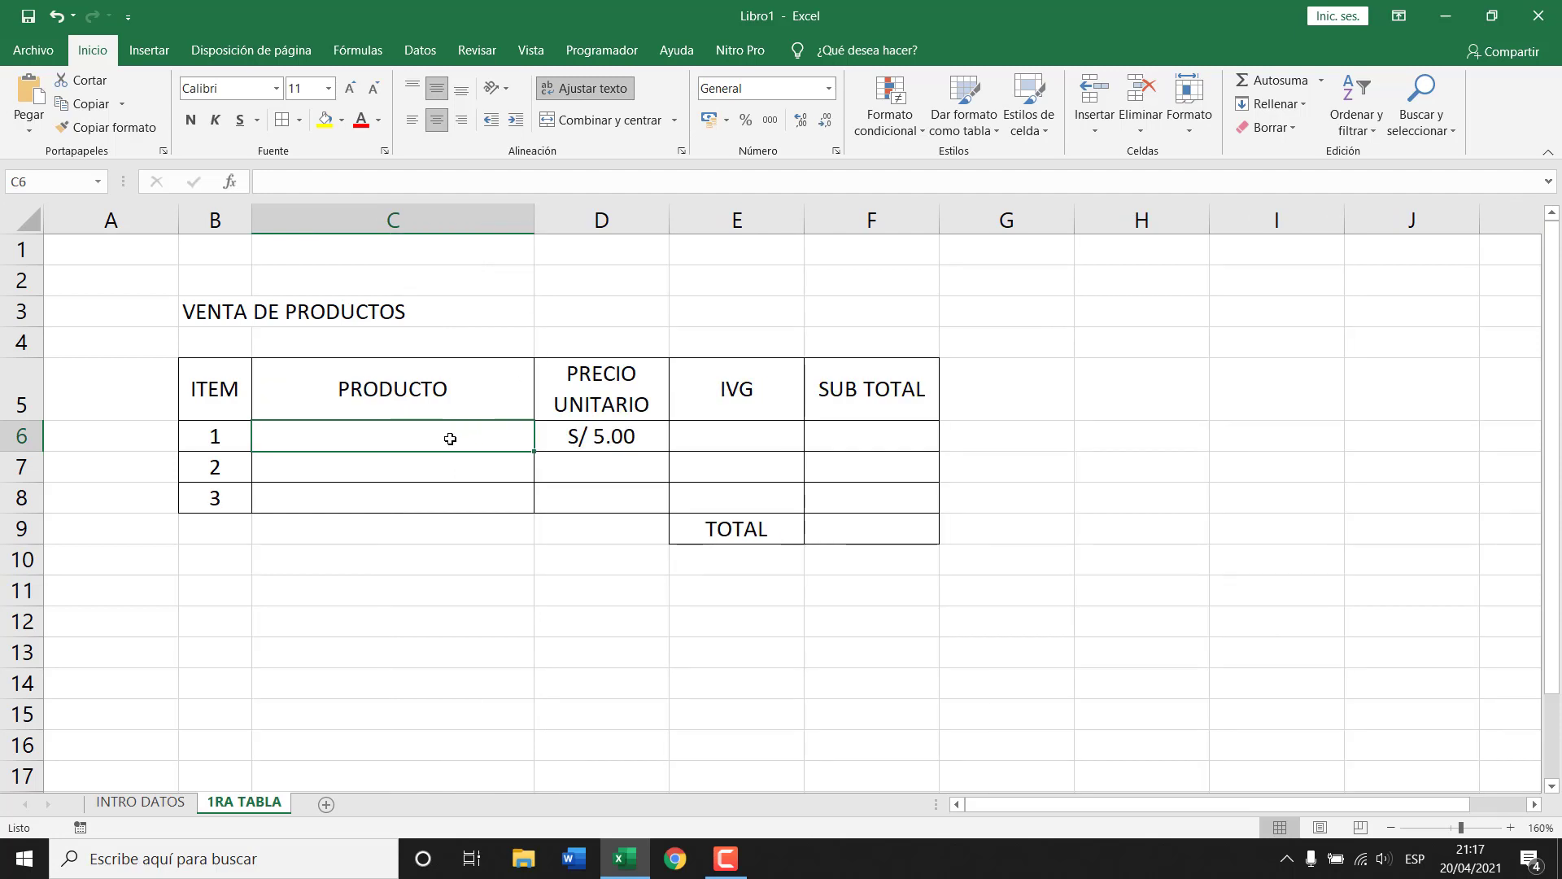
# - Fill in item 1 with the product Arroz x saco in C6 and a unit price of 145 in D6
pyautogui.write('lA')
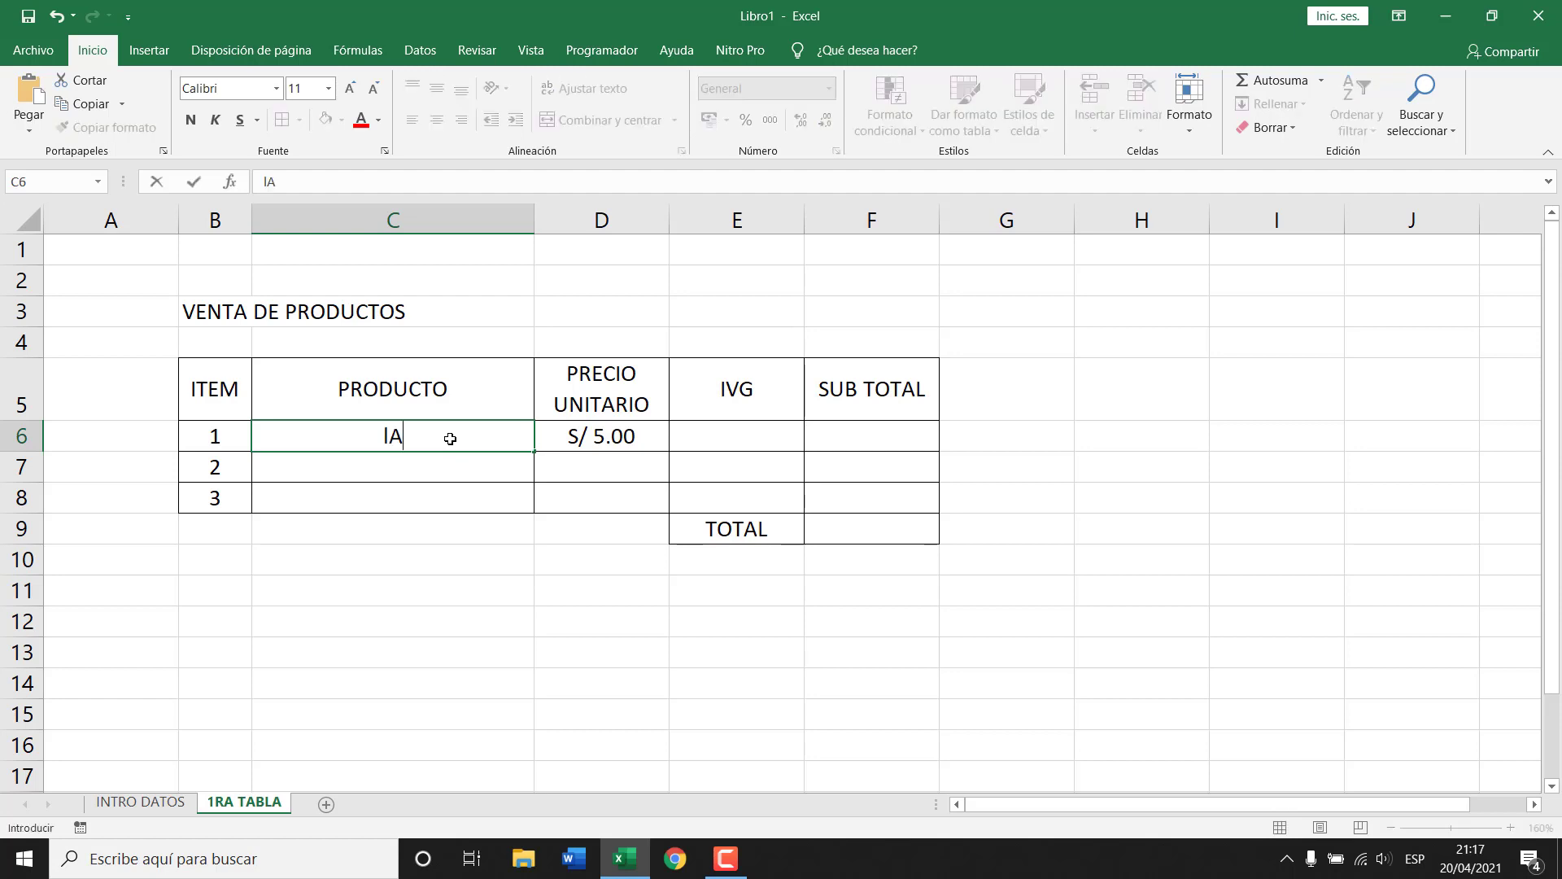
pyautogui.write('PTO')
pyautogui.press('BackSpace')
pyautogui.press('BackSpace')
pyautogui.press('BackSpace')
pyautogui.press('BackSpace')
pyautogui.press('BackSpace')
pyautogui.write('aRROZ x saco')
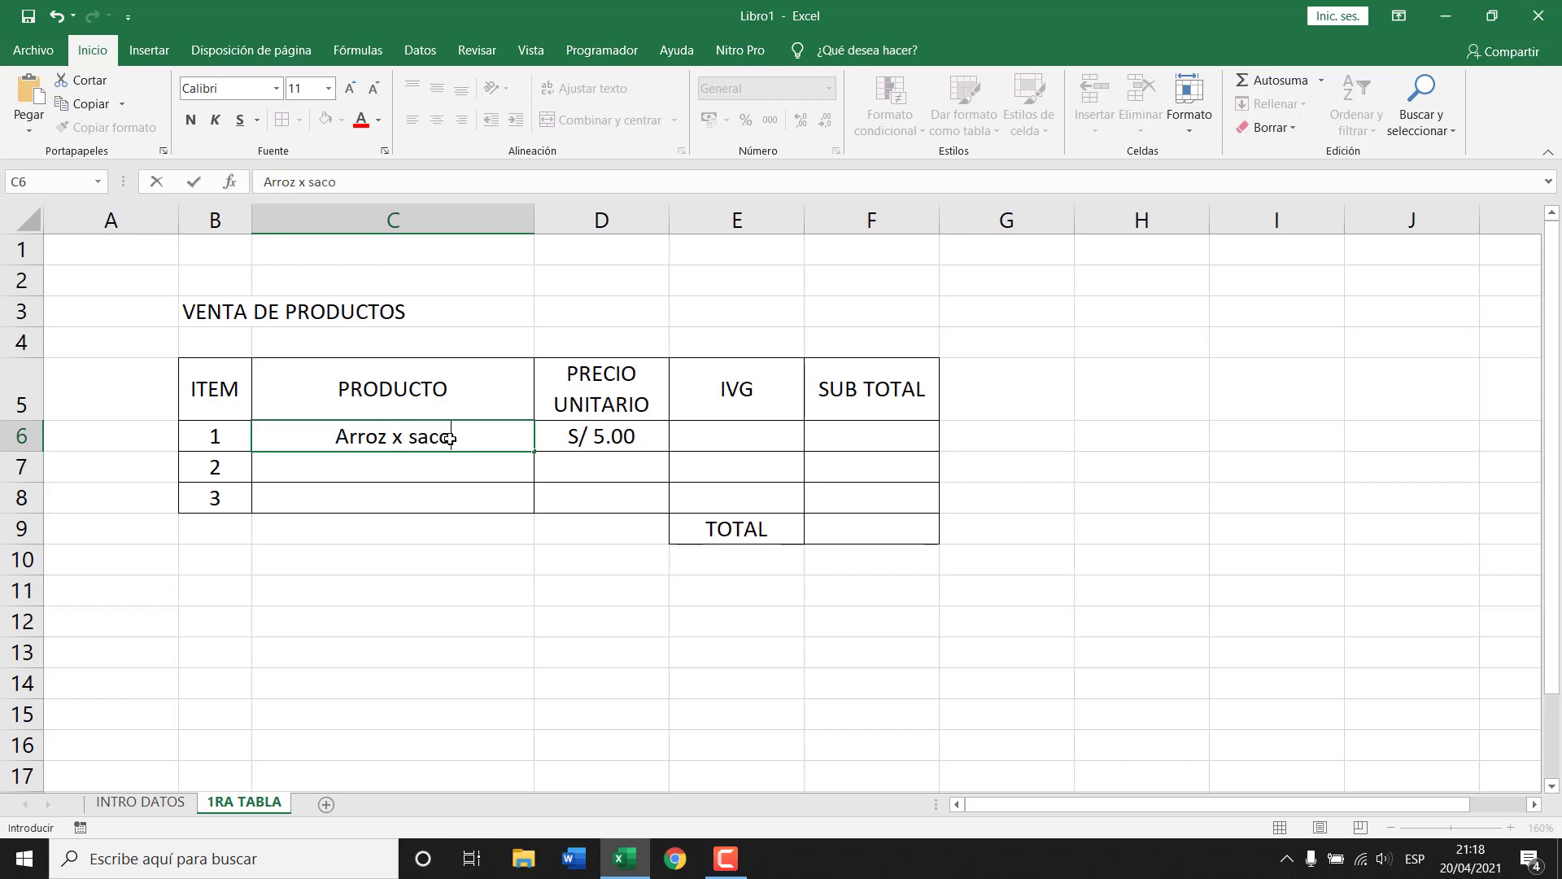
pyautogui.press('Tab')
pyautogui.write('145')
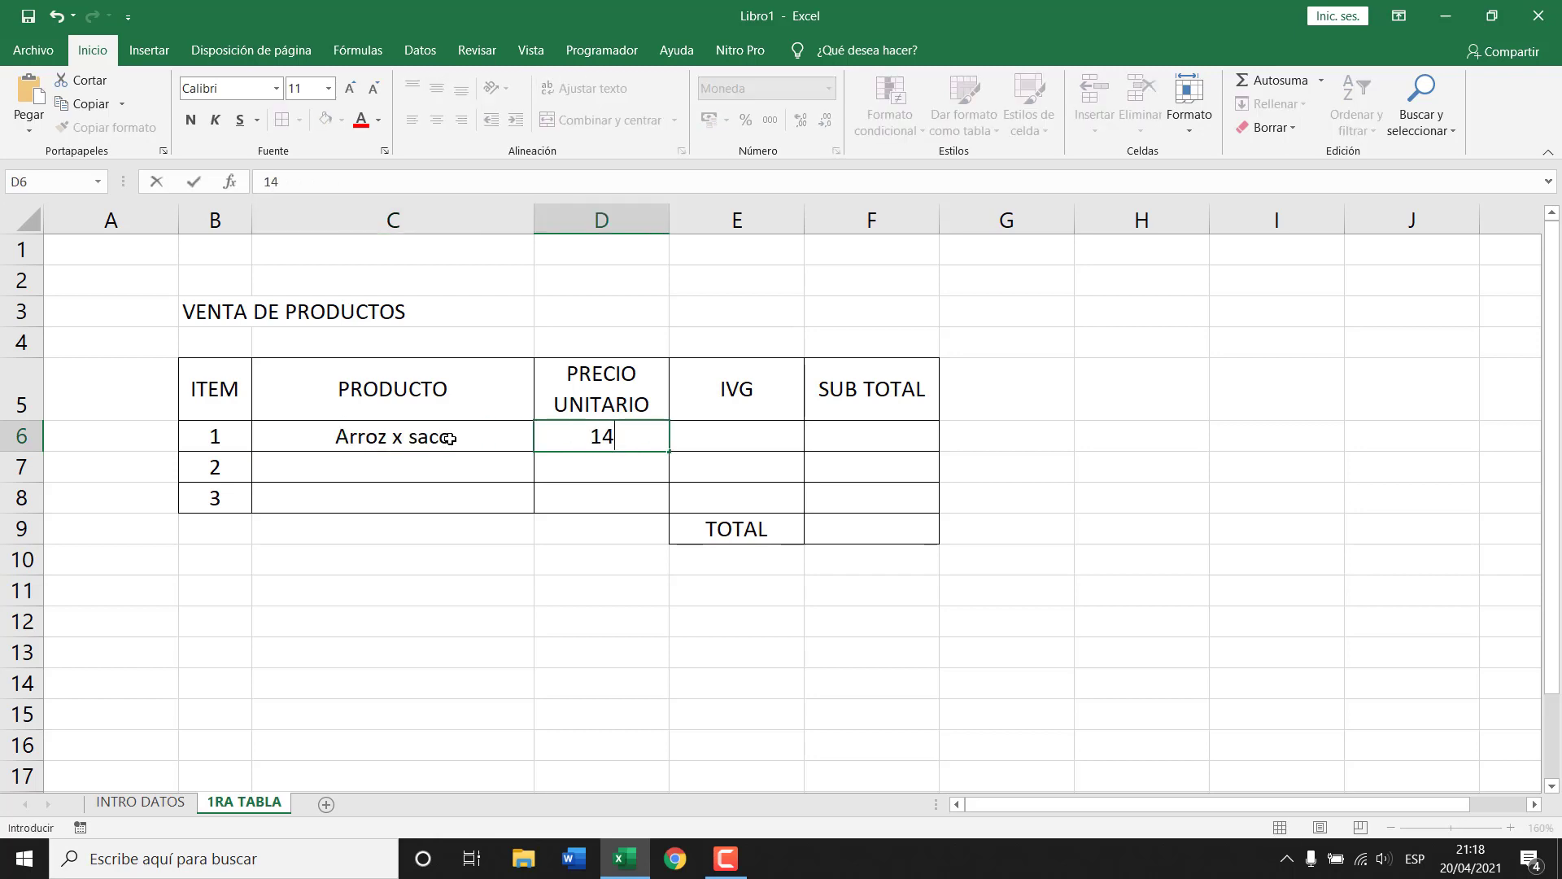
pyautogui.press('Return')
# - Fill in item 2 with the product Atun Filete in C7 and a unit price of 250 in D7
pyautogui.press('Left')
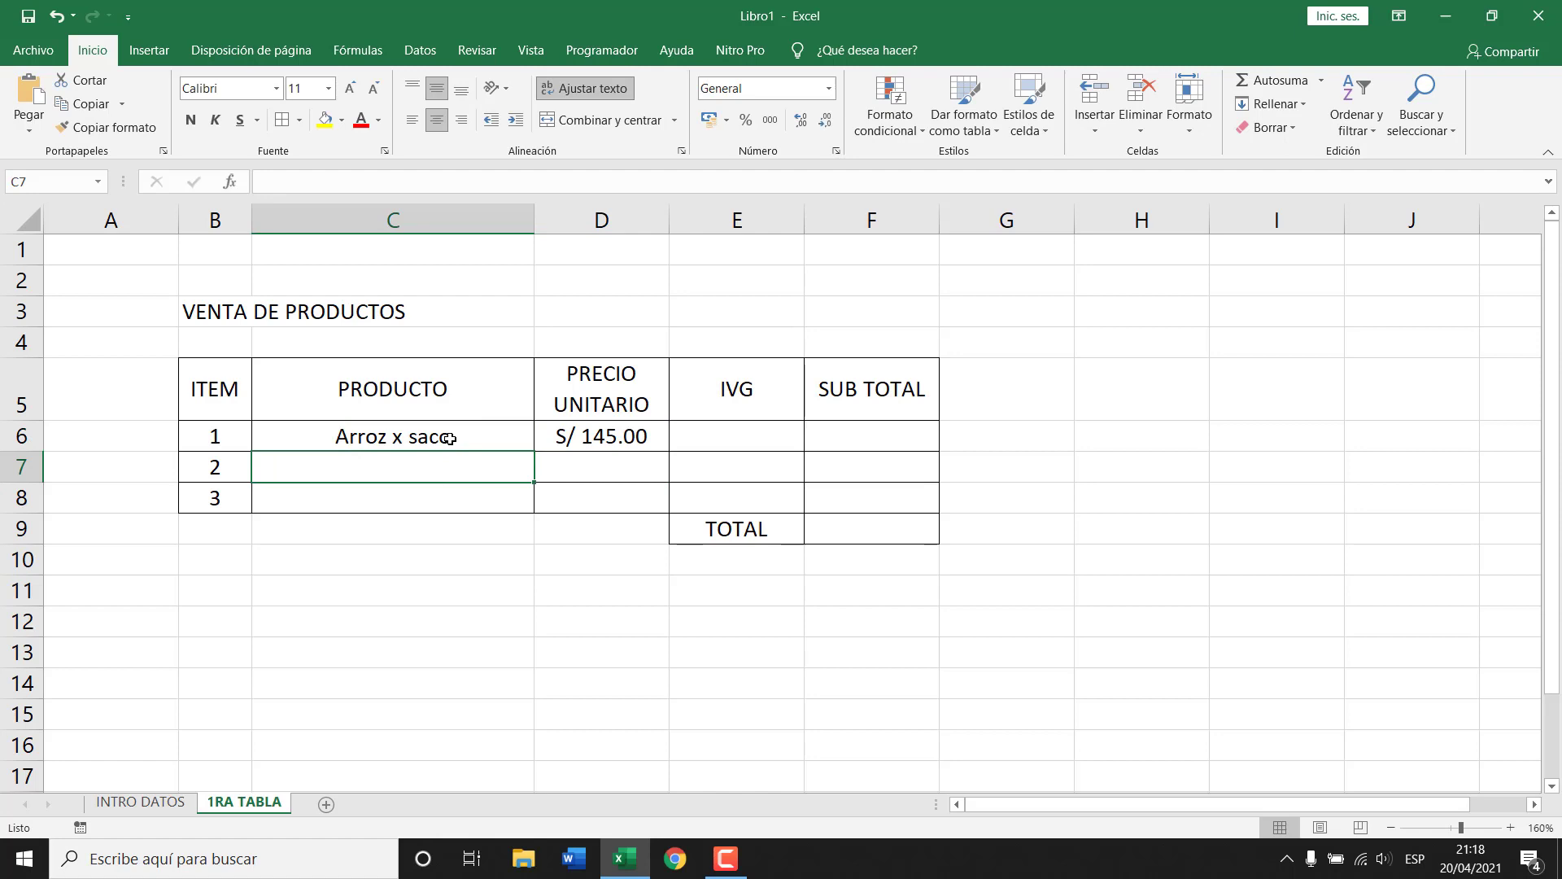
pyautogui.write('Atun Filete')
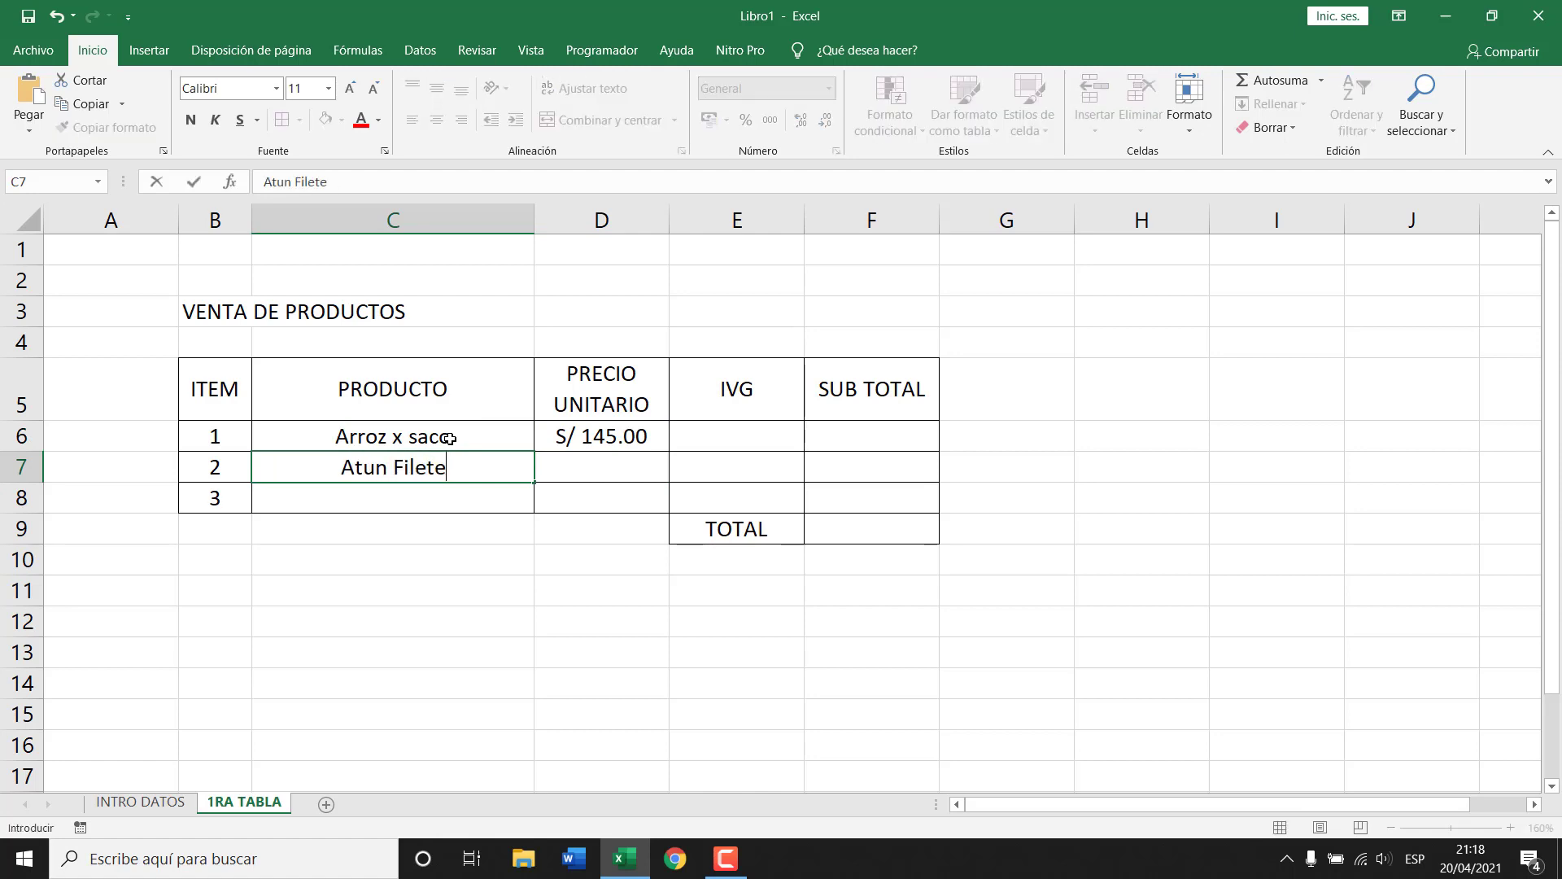
pyautogui.press('Right')
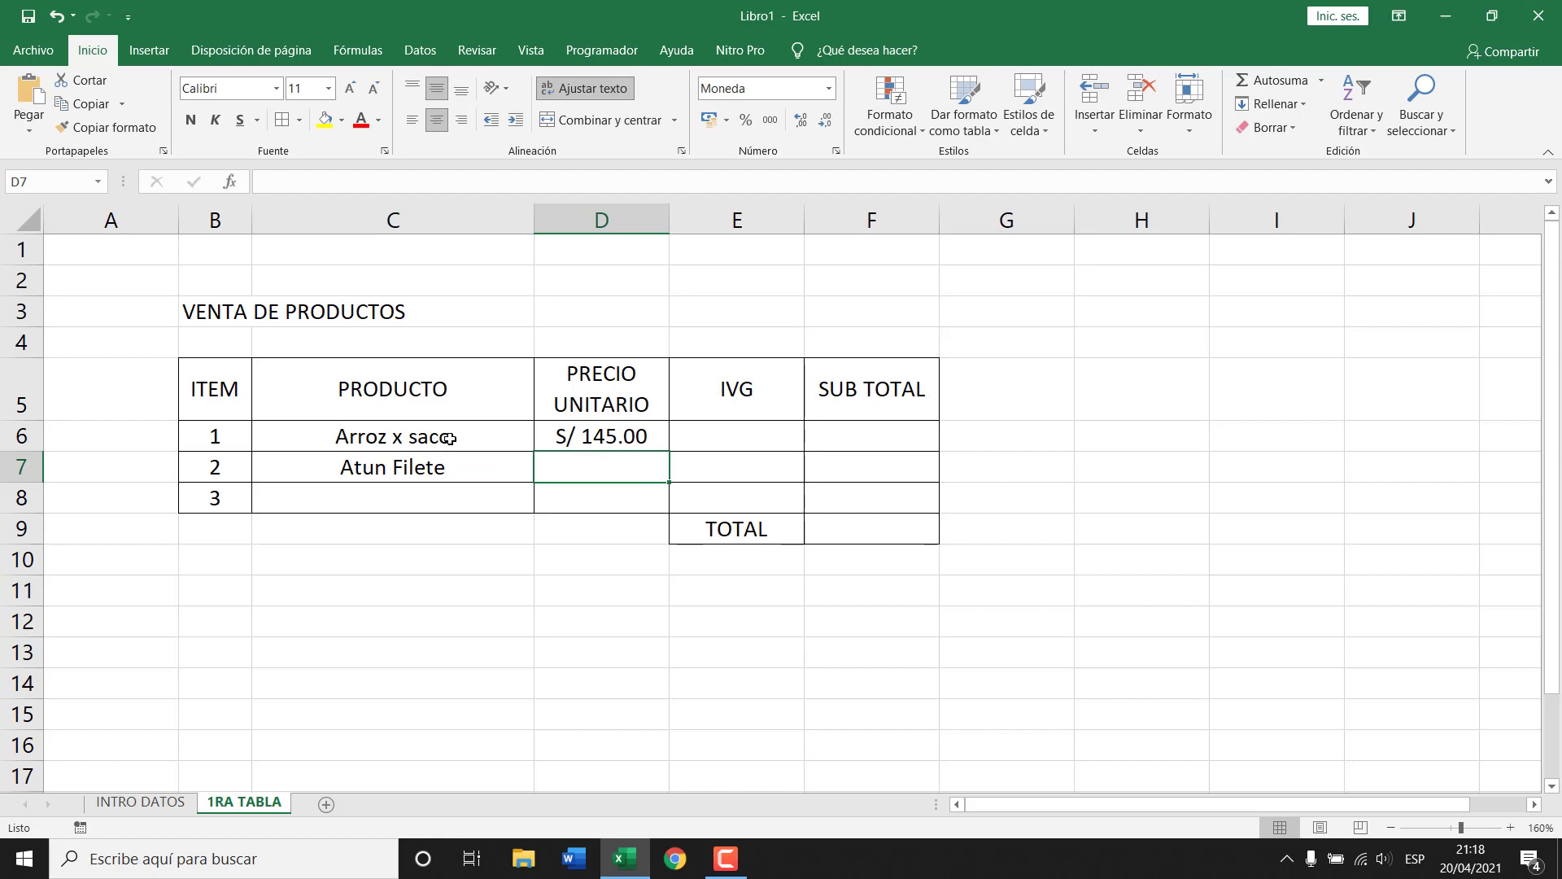
pyautogui.write('250')
pyautogui.press('Return')
# - Fill in item 3 with the product Aceite Gold in C8 and a unit price of 150 in D8
pyautogui.press('Left')
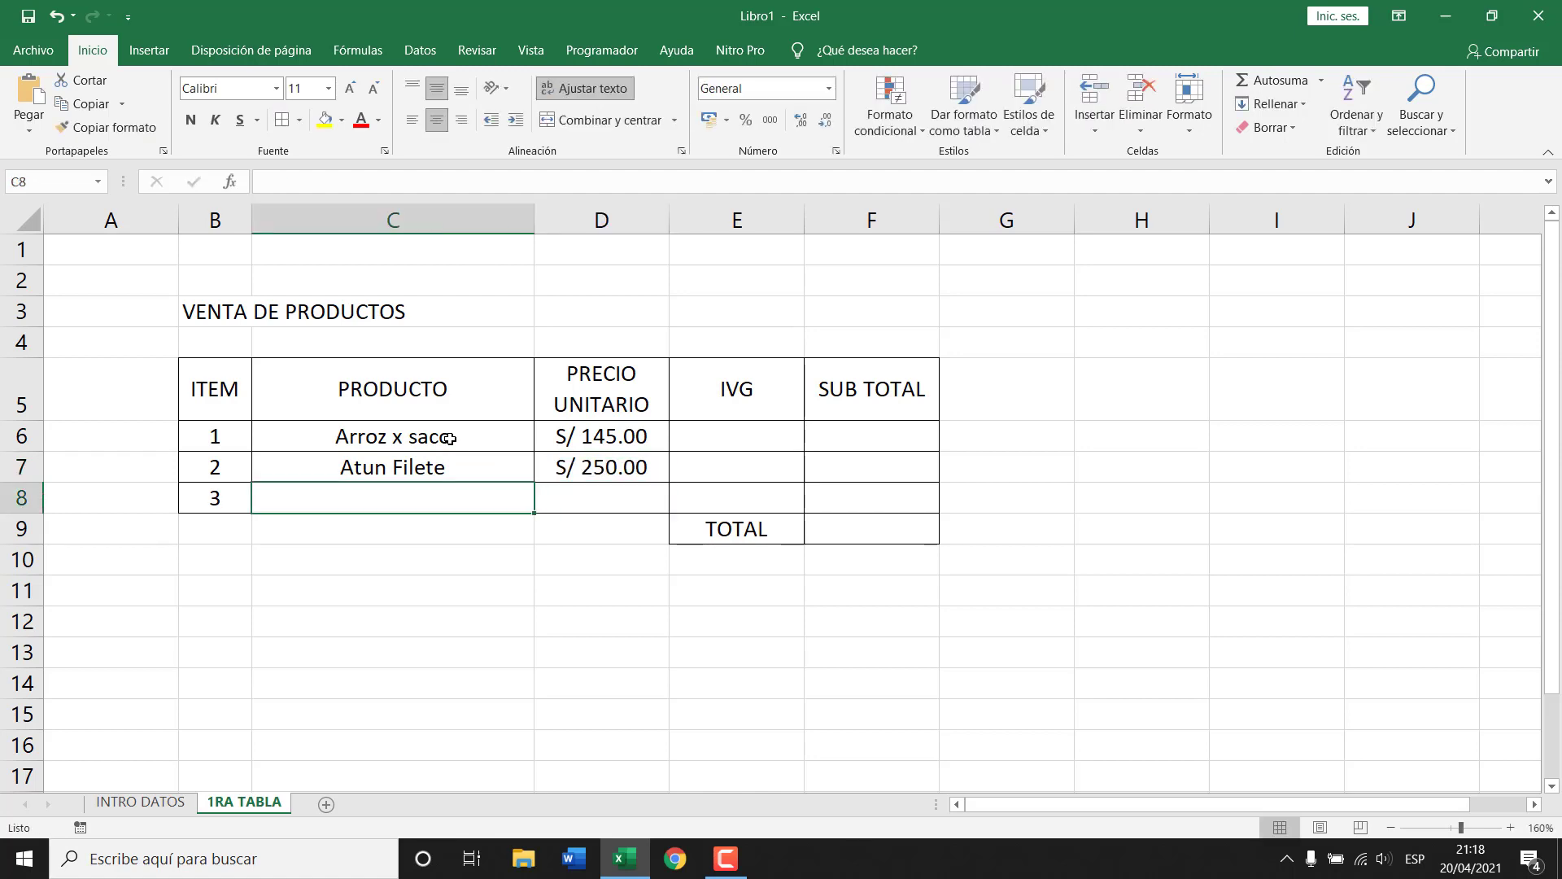
pyautogui.write('Aceite')
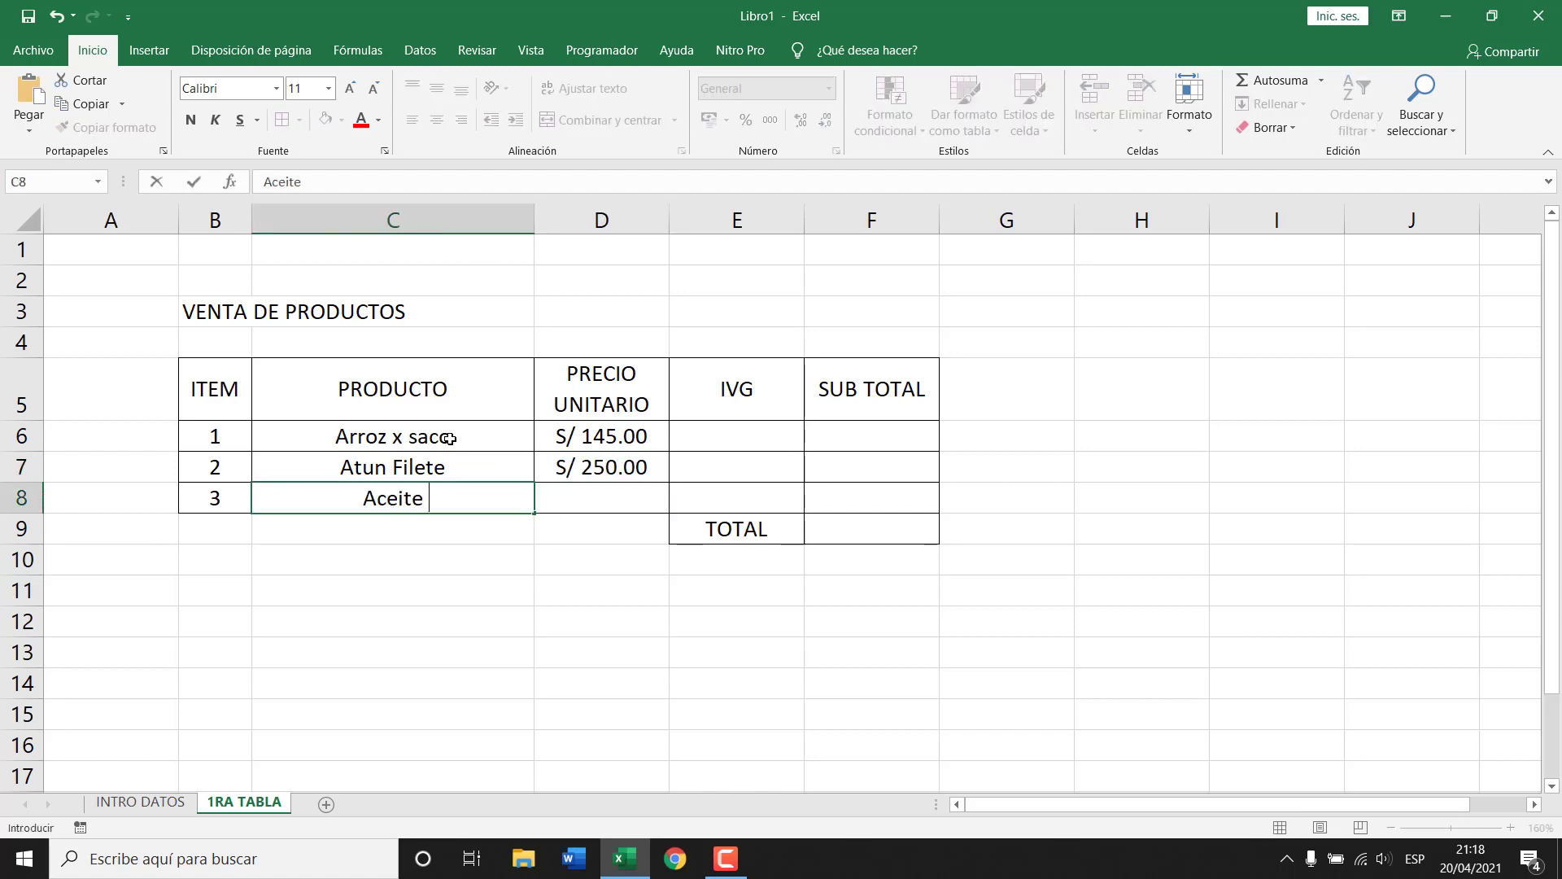
pyautogui.write(' GOld')
pyautogui.press('Right')
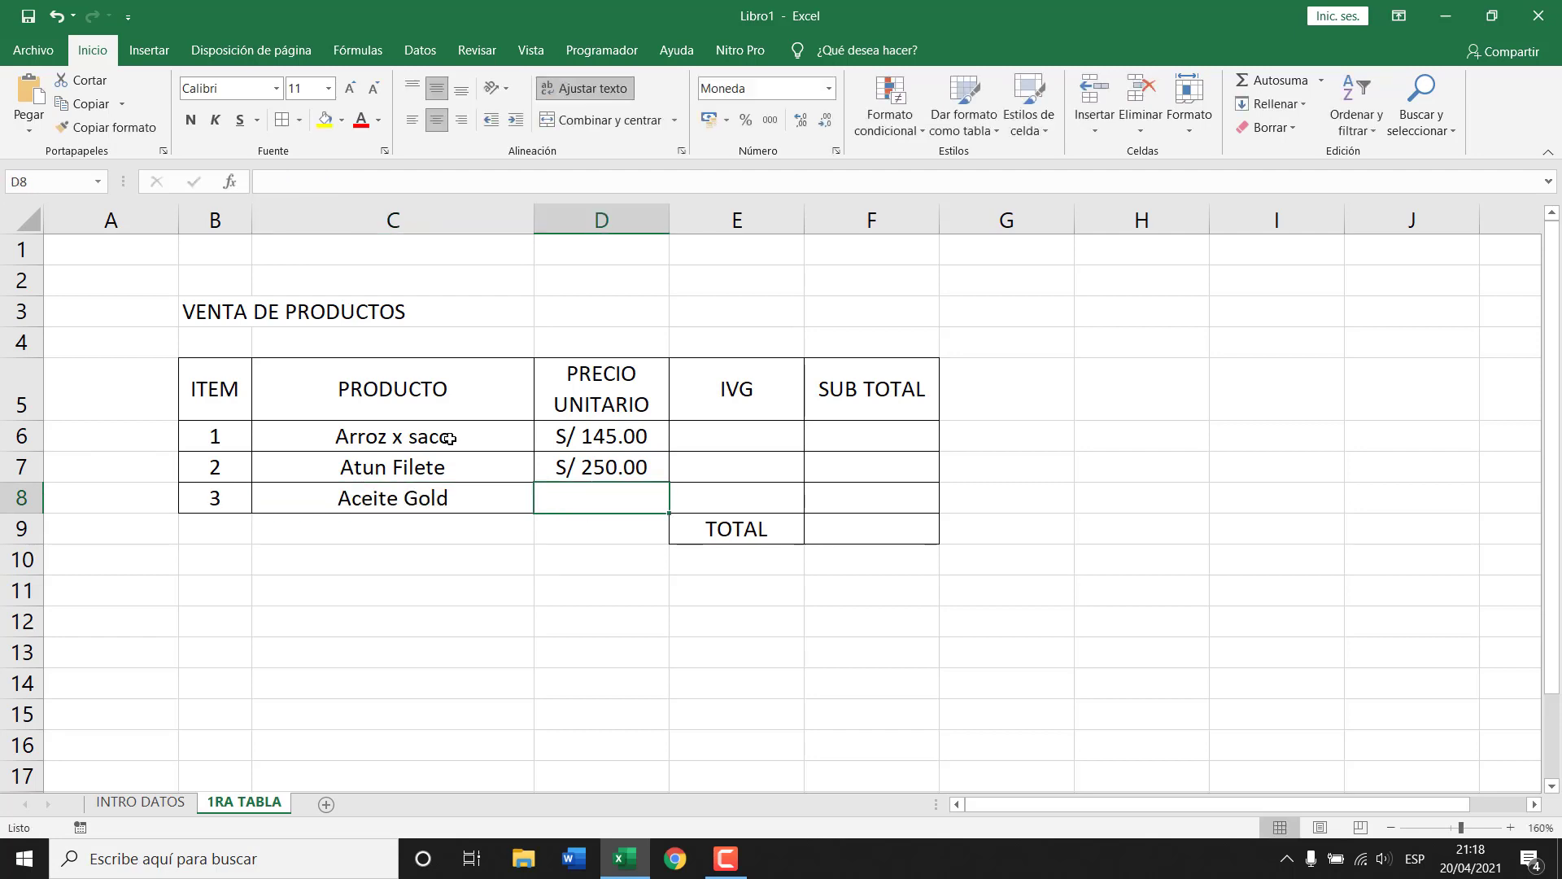
pyautogui.write('150')
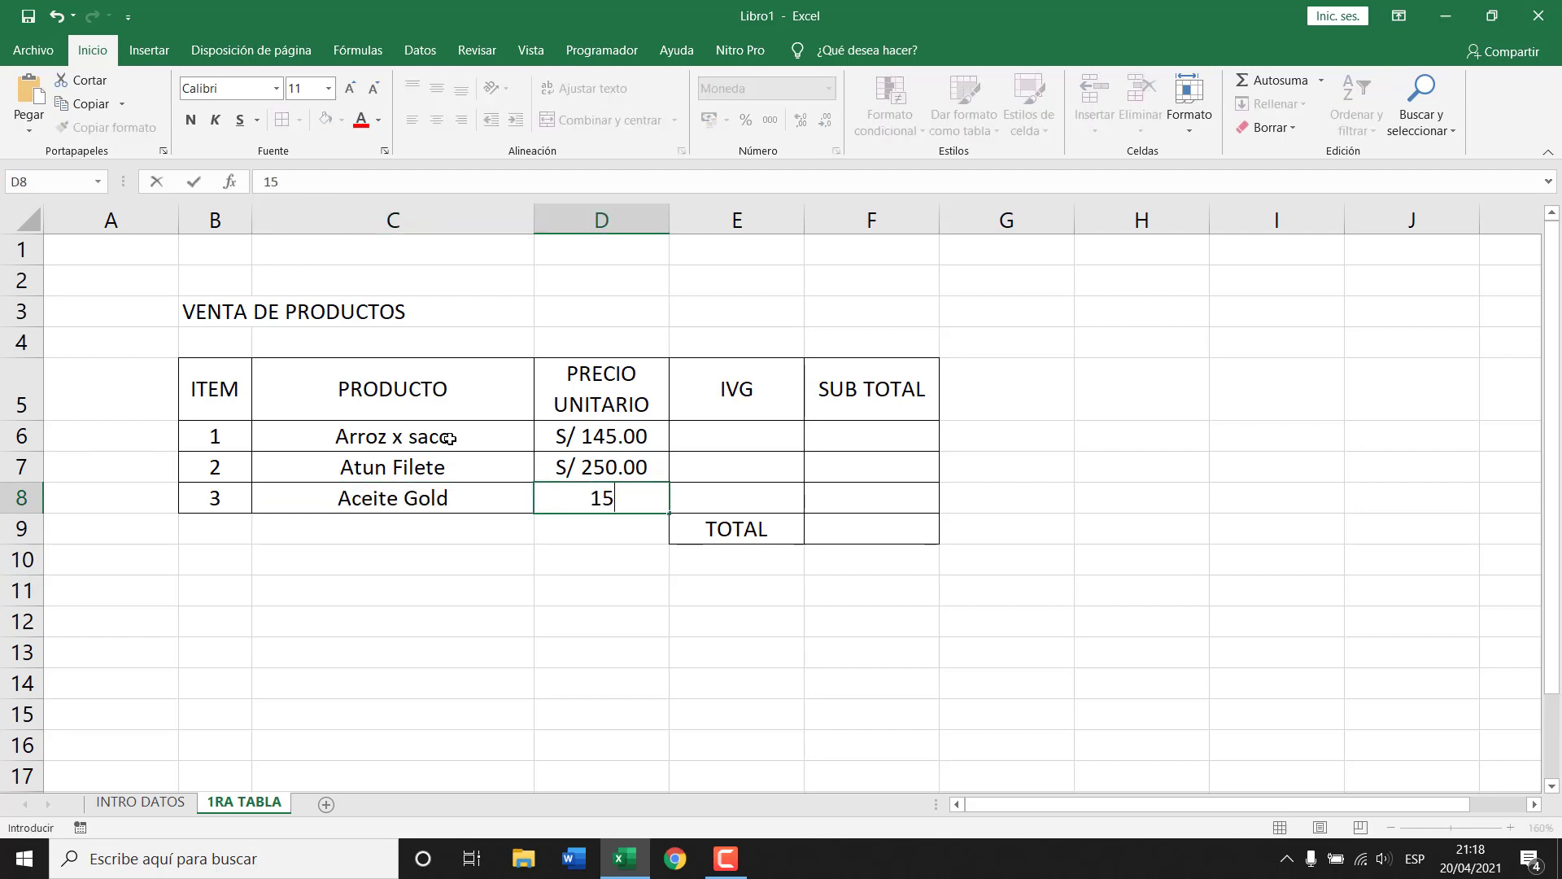
pyautogui.press('Right')
# - Shorten the product name in C6 to Arroz
pyautogui.press('Up')
pyautogui.press('Up')
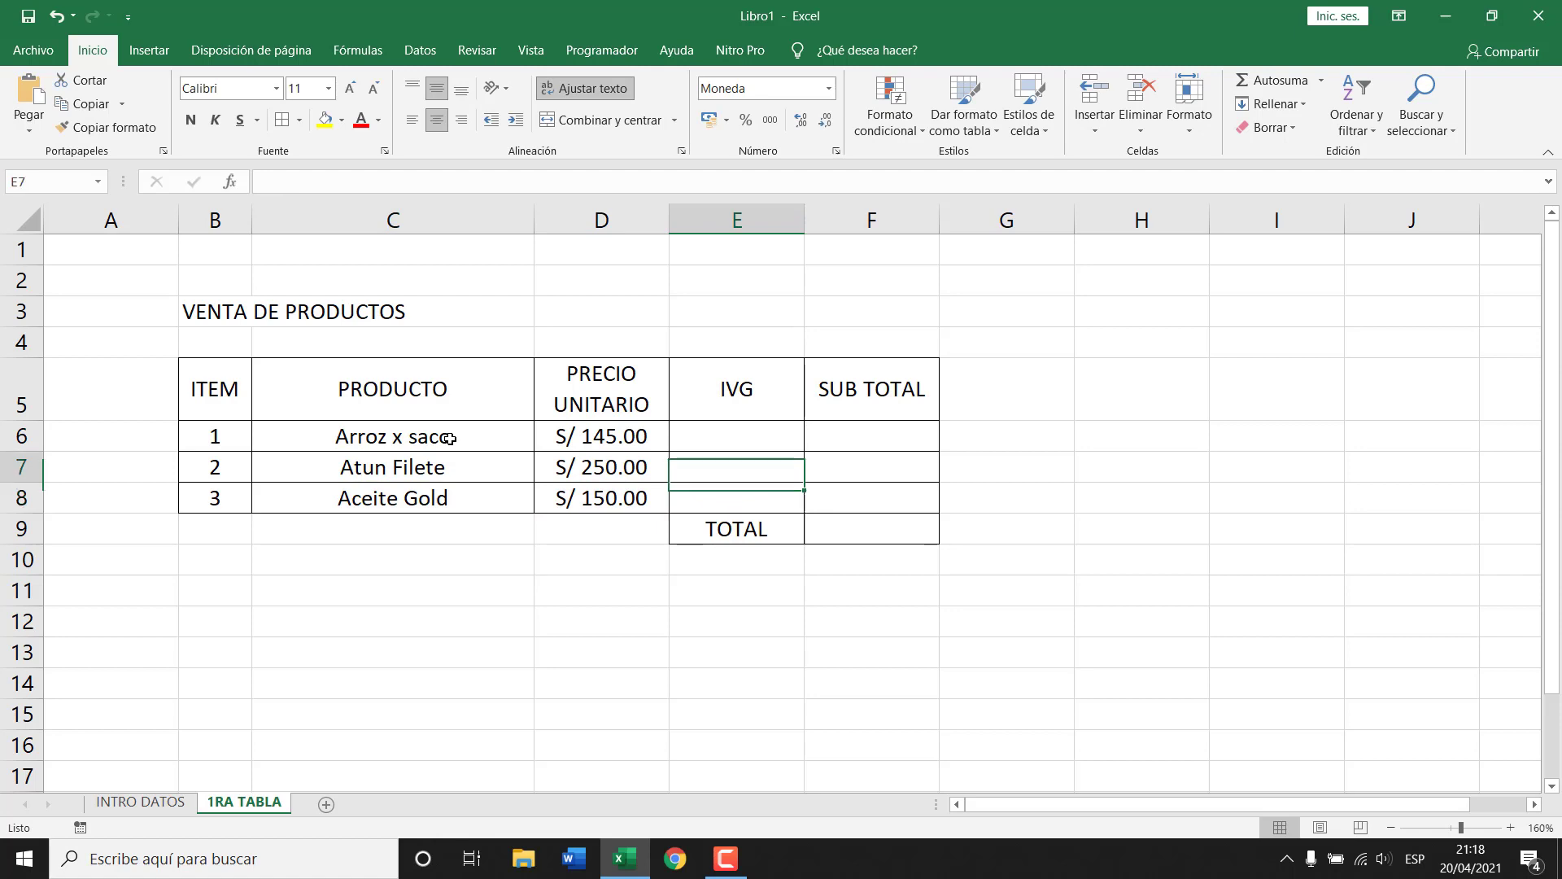
pyautogui.press('Left')
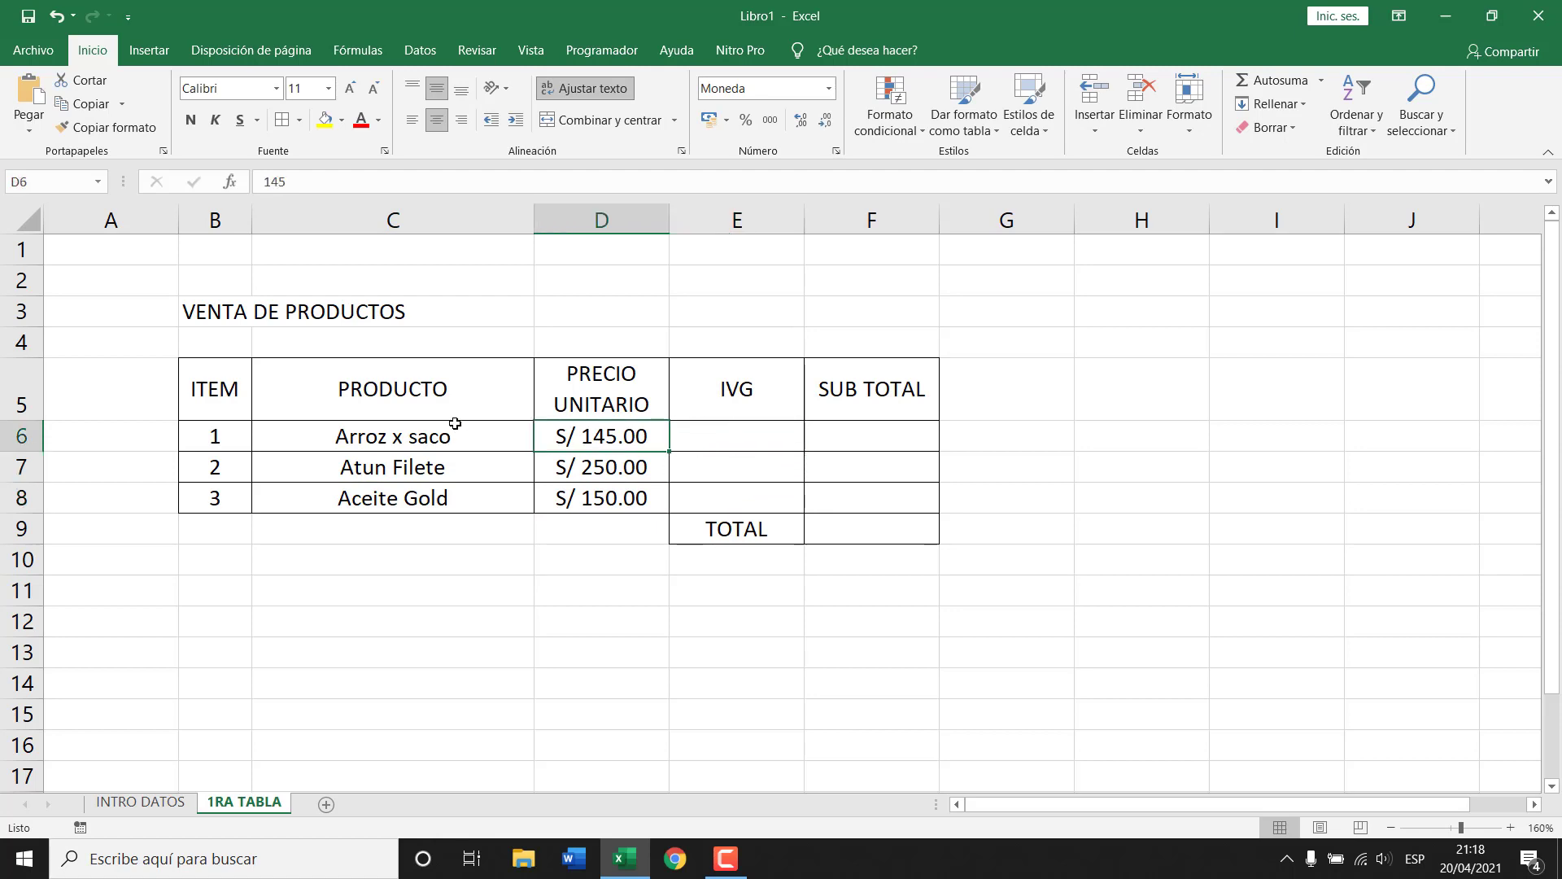
pyautogui.click(449, 435)
pyautogui.press('F2')
pyautogui.press('BackSpace')
pyautogui.press('BackSpace')
pyautogui.press('BackSpace')
pyautogui.press('BackSpace')
pyautogui.press('BackSpace')
pyautogui.press('BackSpace')
pyautogui.press('BackSpace')
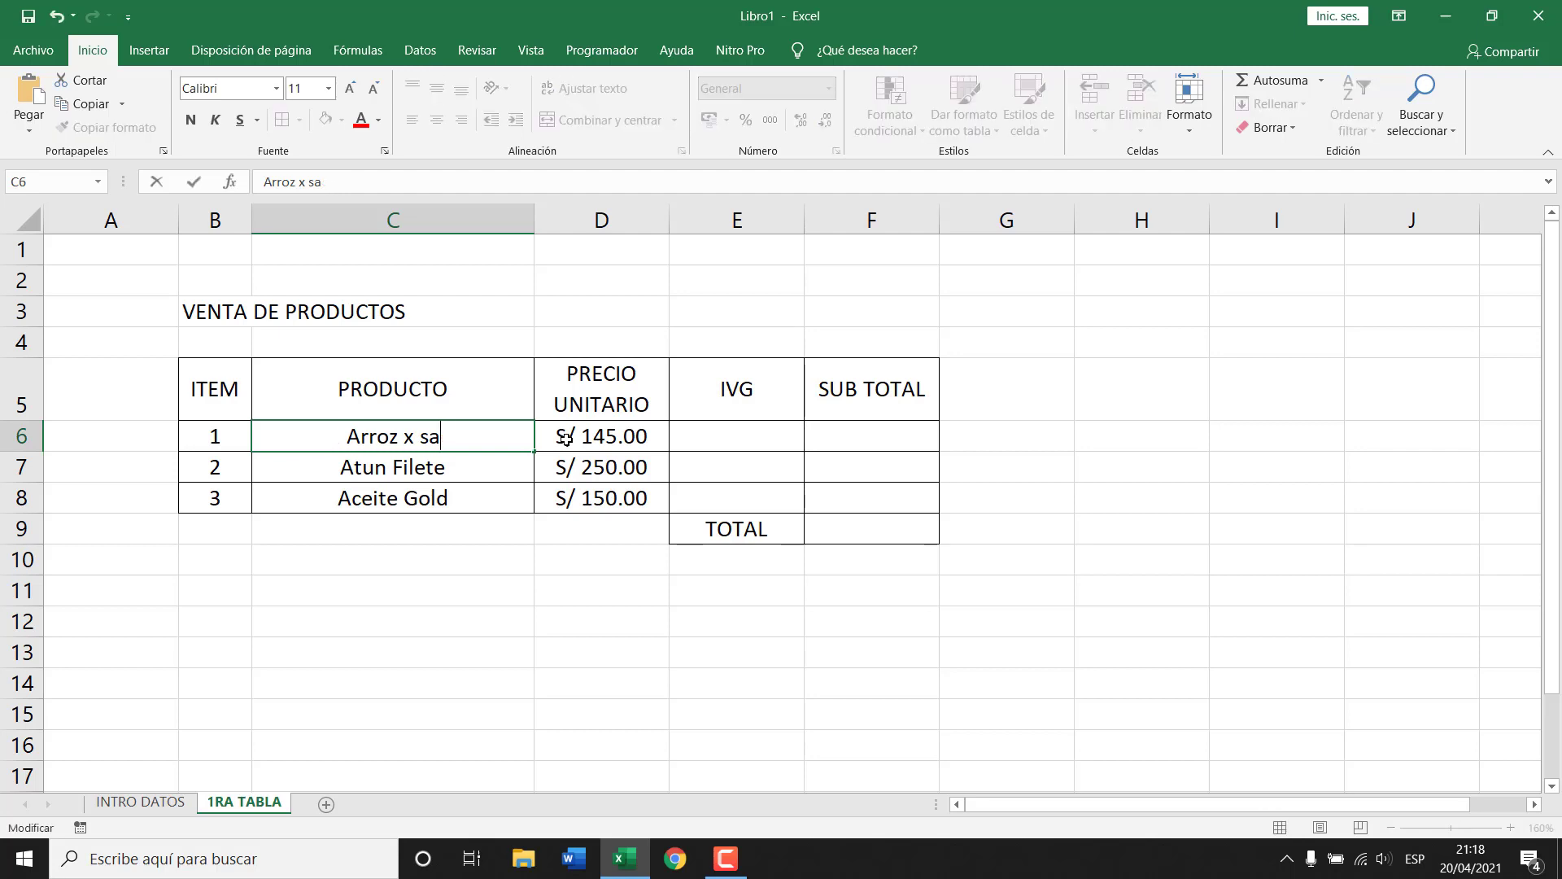
pyautogui.press('Return')
# - Change the unit prices in D6:D8 to 3.5 for Arroz, 6 for Atun Filete and 8 for Aceite Gold
pyautogui.press('Up')
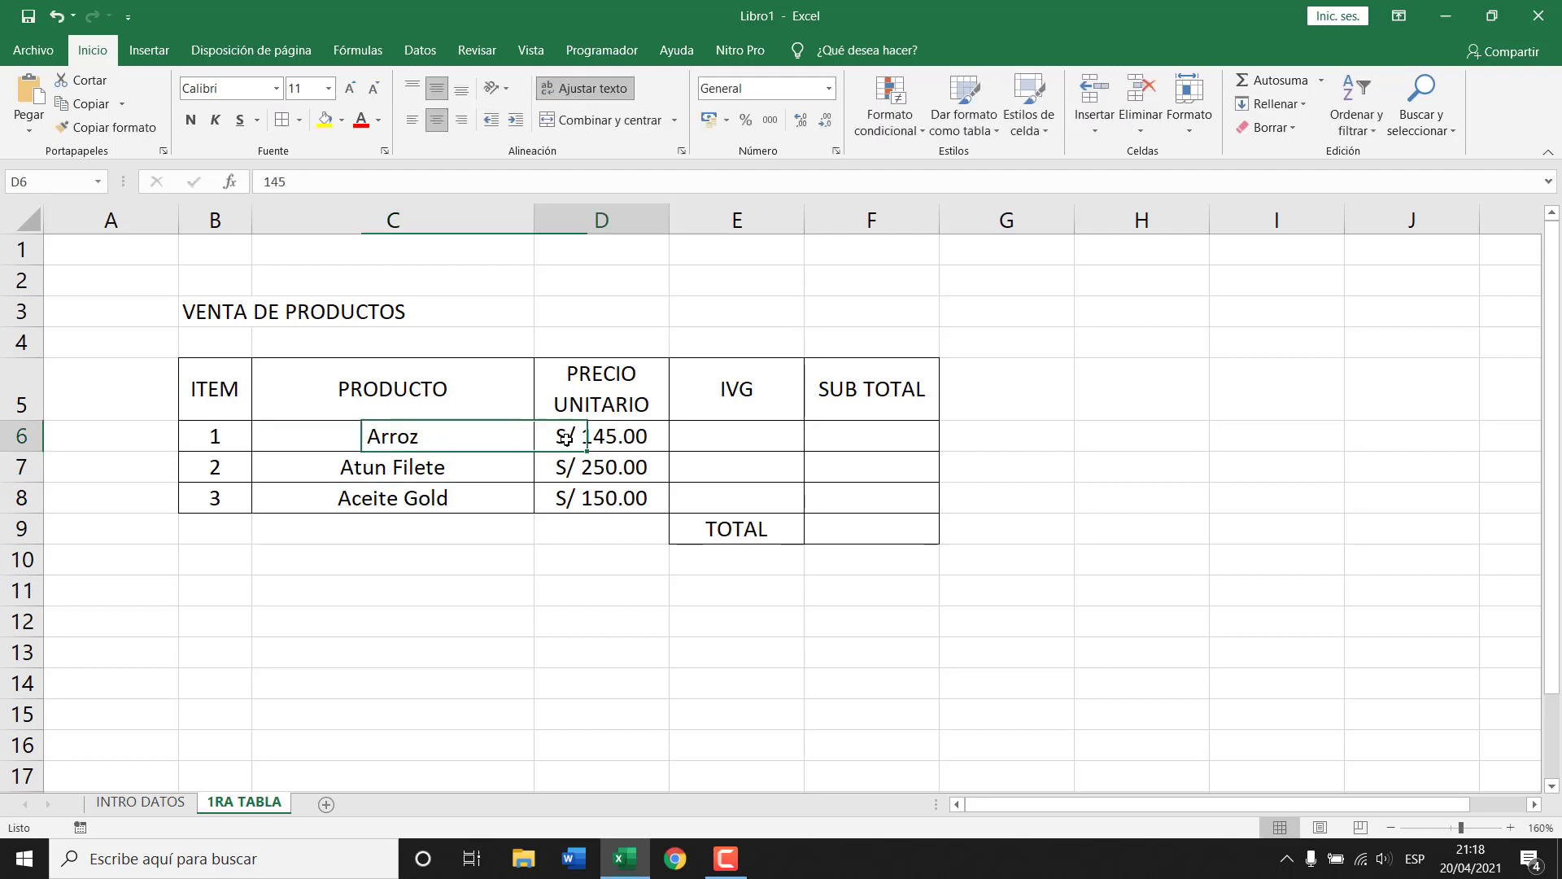
pyautogui.press('Right')
pyautogui.write('3.5')
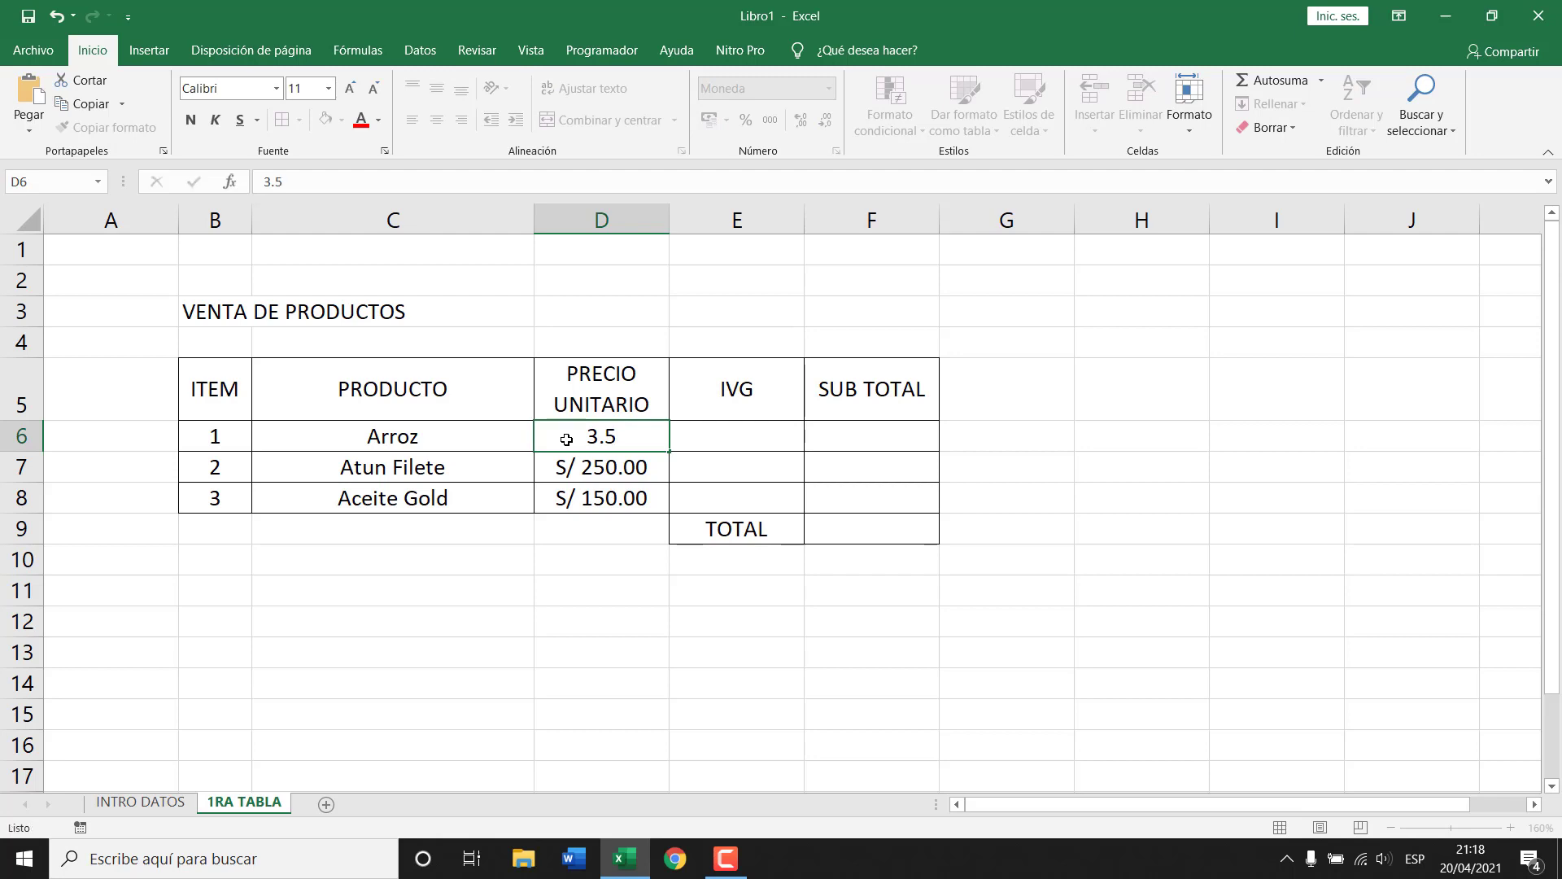
pyautogui.press('Return')
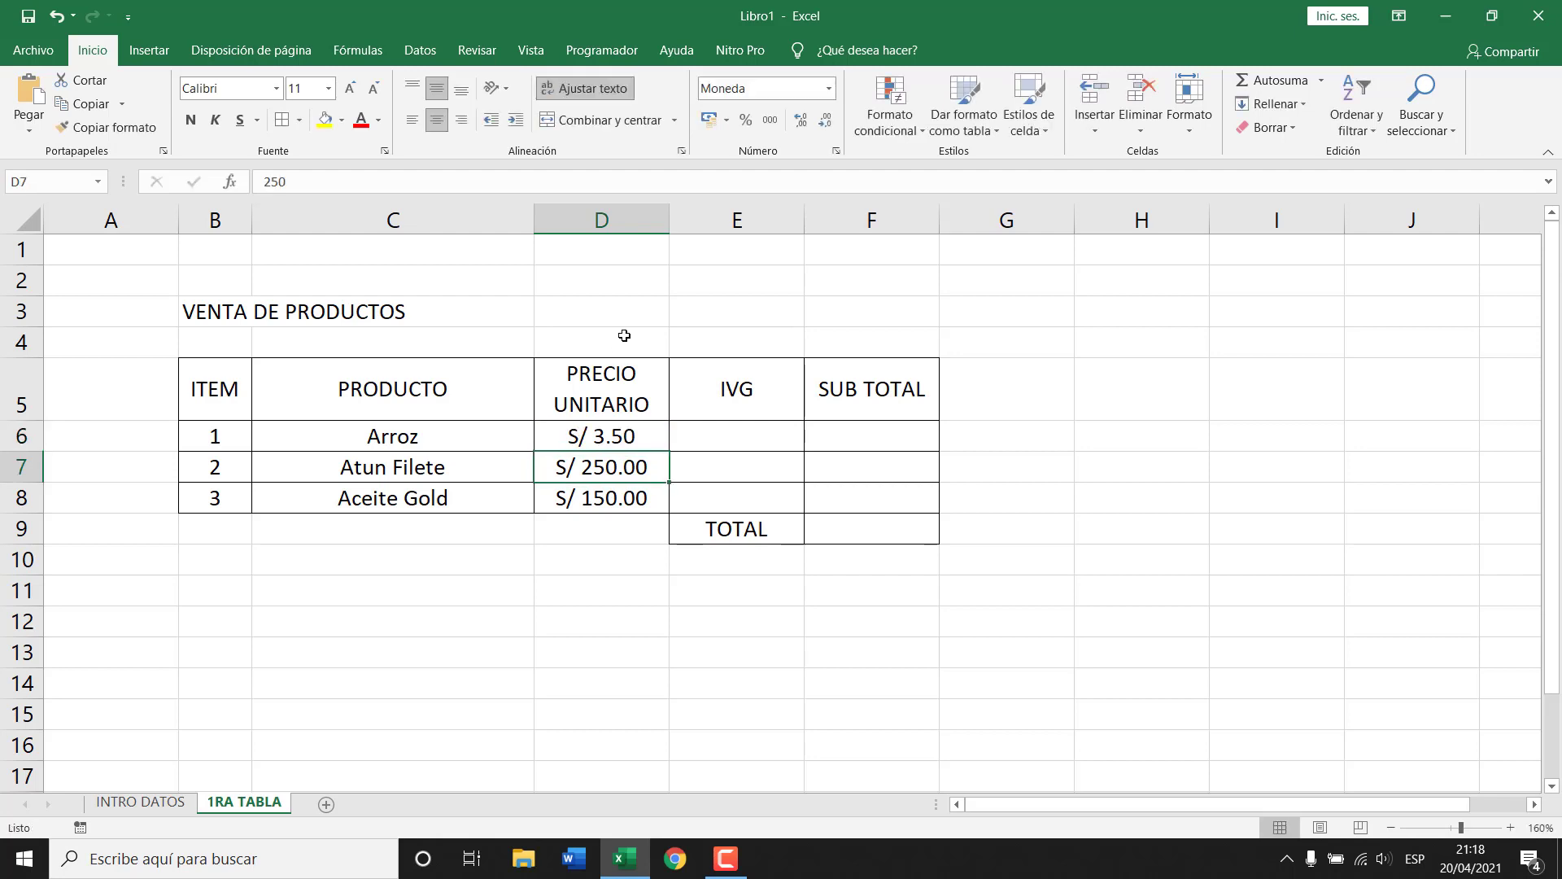
pyautogui.write('6')
pyautogui.press('Return')
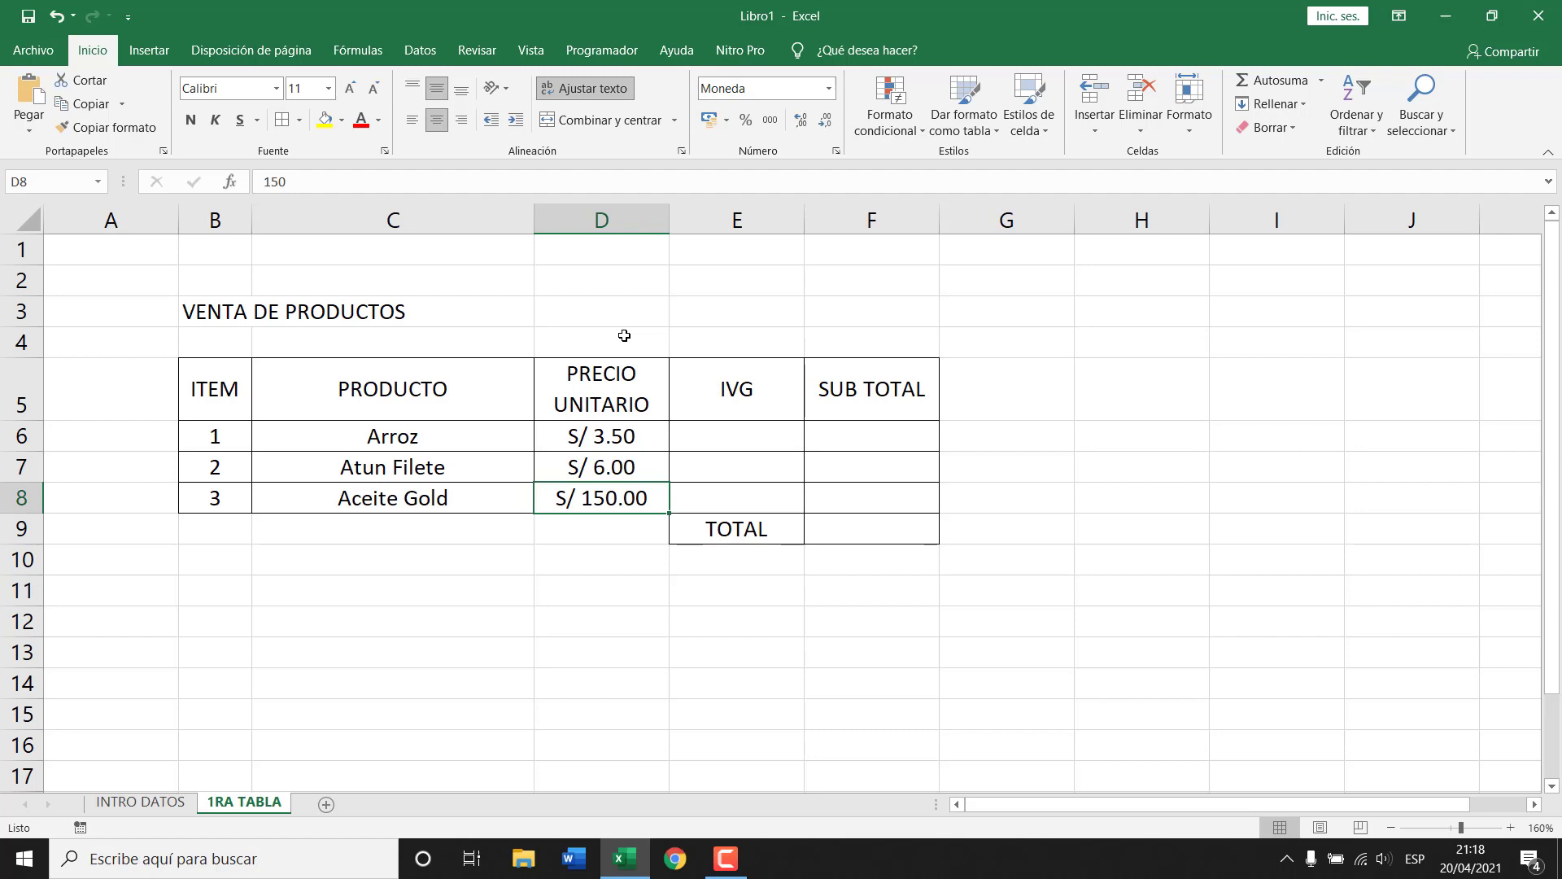
pyautogui.write('8')
pyautogui.press('Return')
pyautogui.press('Up')
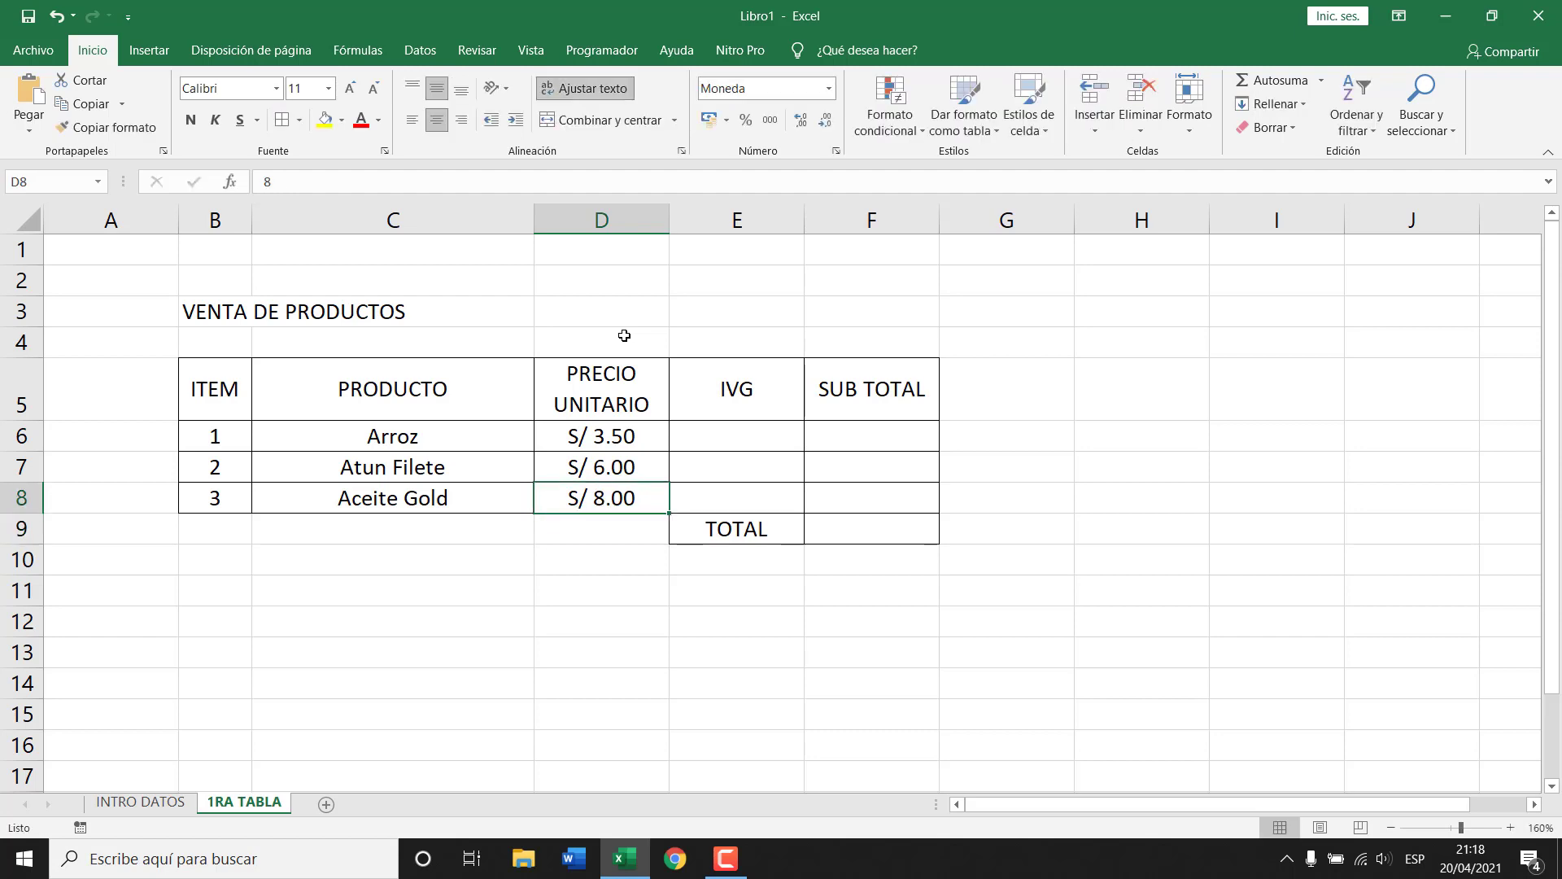
# - Change the unit prices in D6:D8 to 3 for Arroz, 4.5 for Atun Filete and 7 for Aceite Gold
pyautogui.click(749, 431)
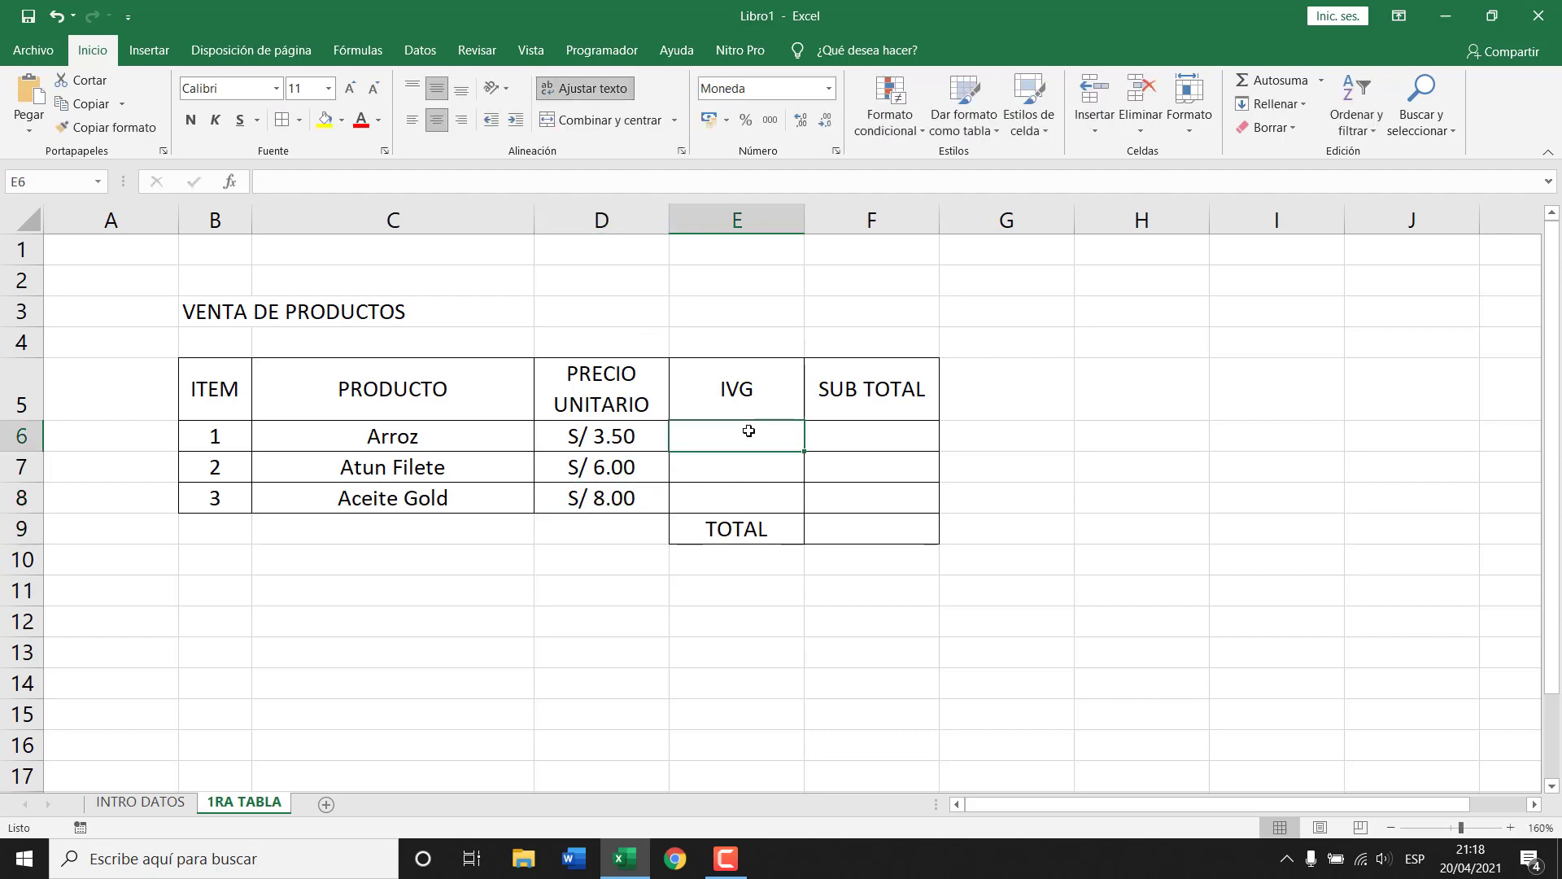
pyautogui.click(643, 442)
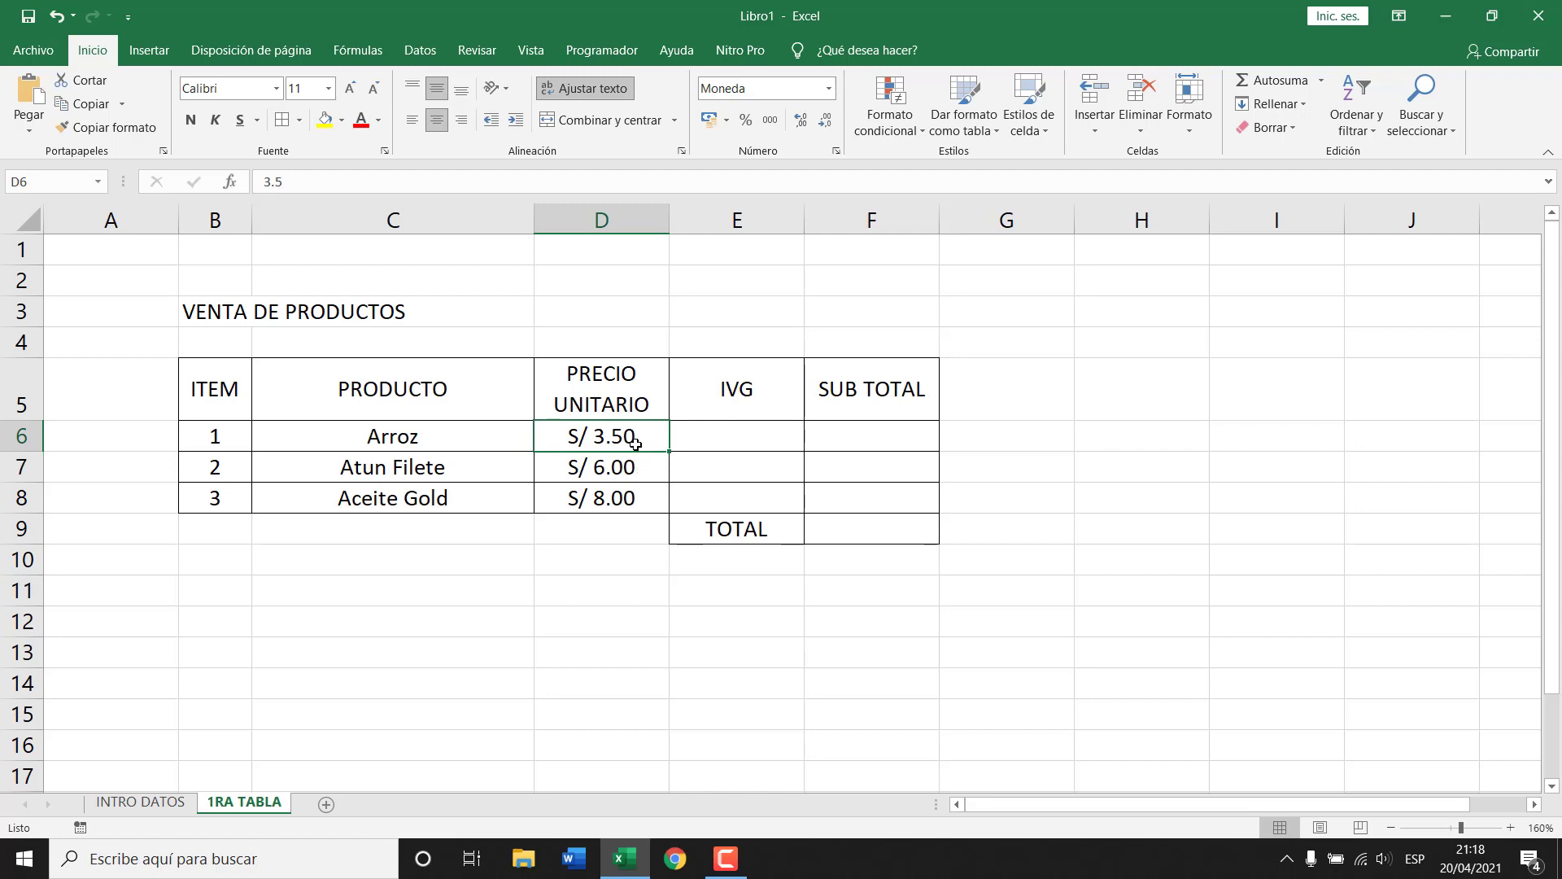
pyautogui.write('3')
pyautogui.press('Return')
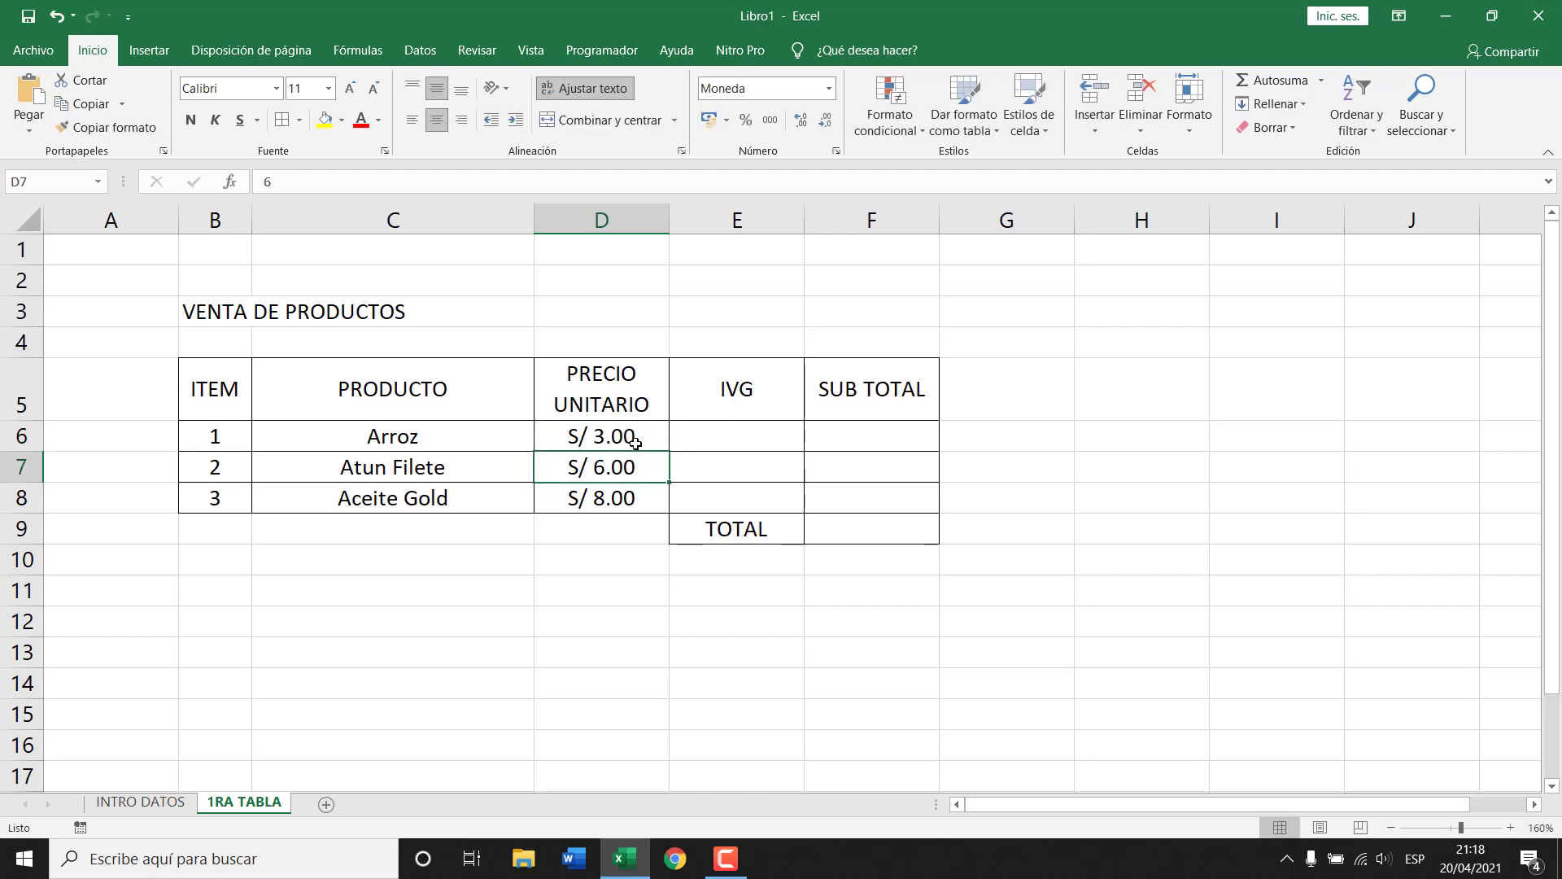
pyautogui.write('4.5')
pyautogui.press('Return')
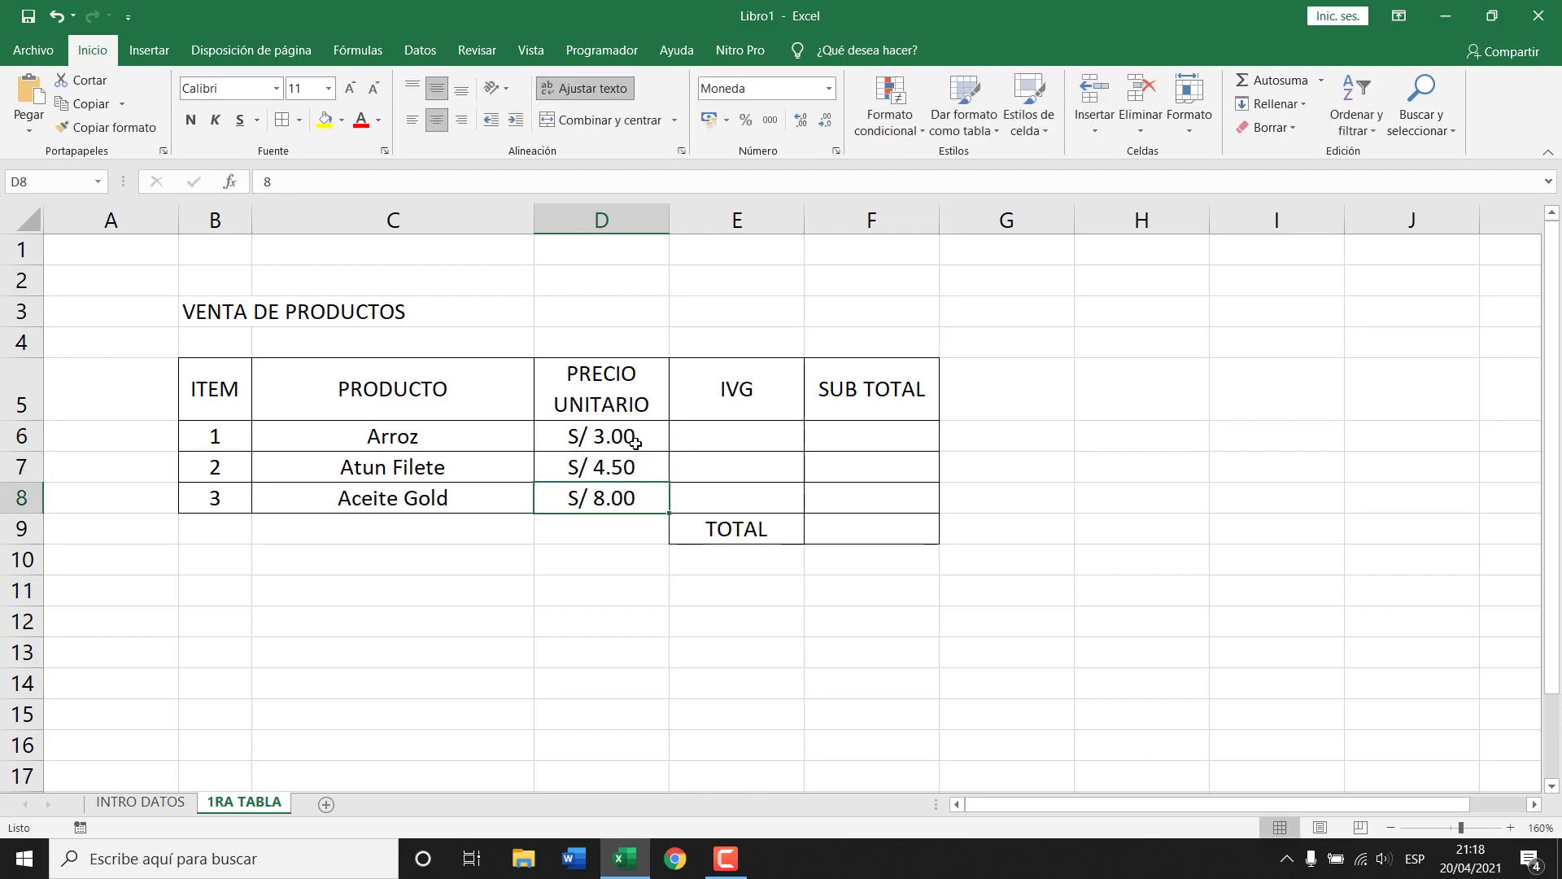
pyautogui.write('7')
pyautogui.press('Return')
# - Calculate the IVG for Arroz in E6 as 18% of its unit price with =D6*18%
pyautogui.click(715, 444)
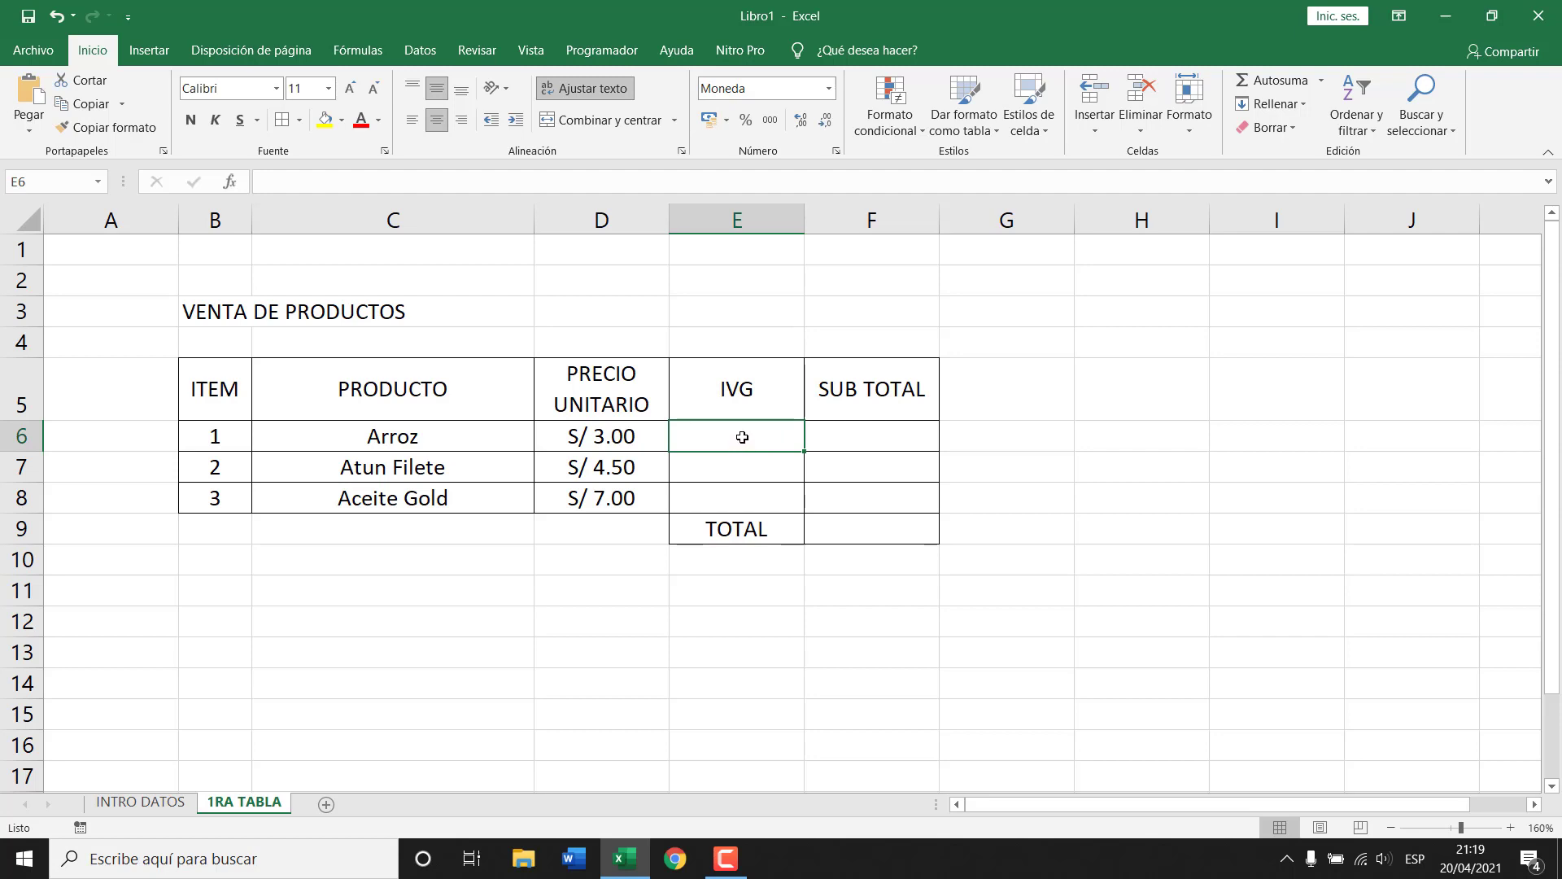
pyautogui.click(595, 439)
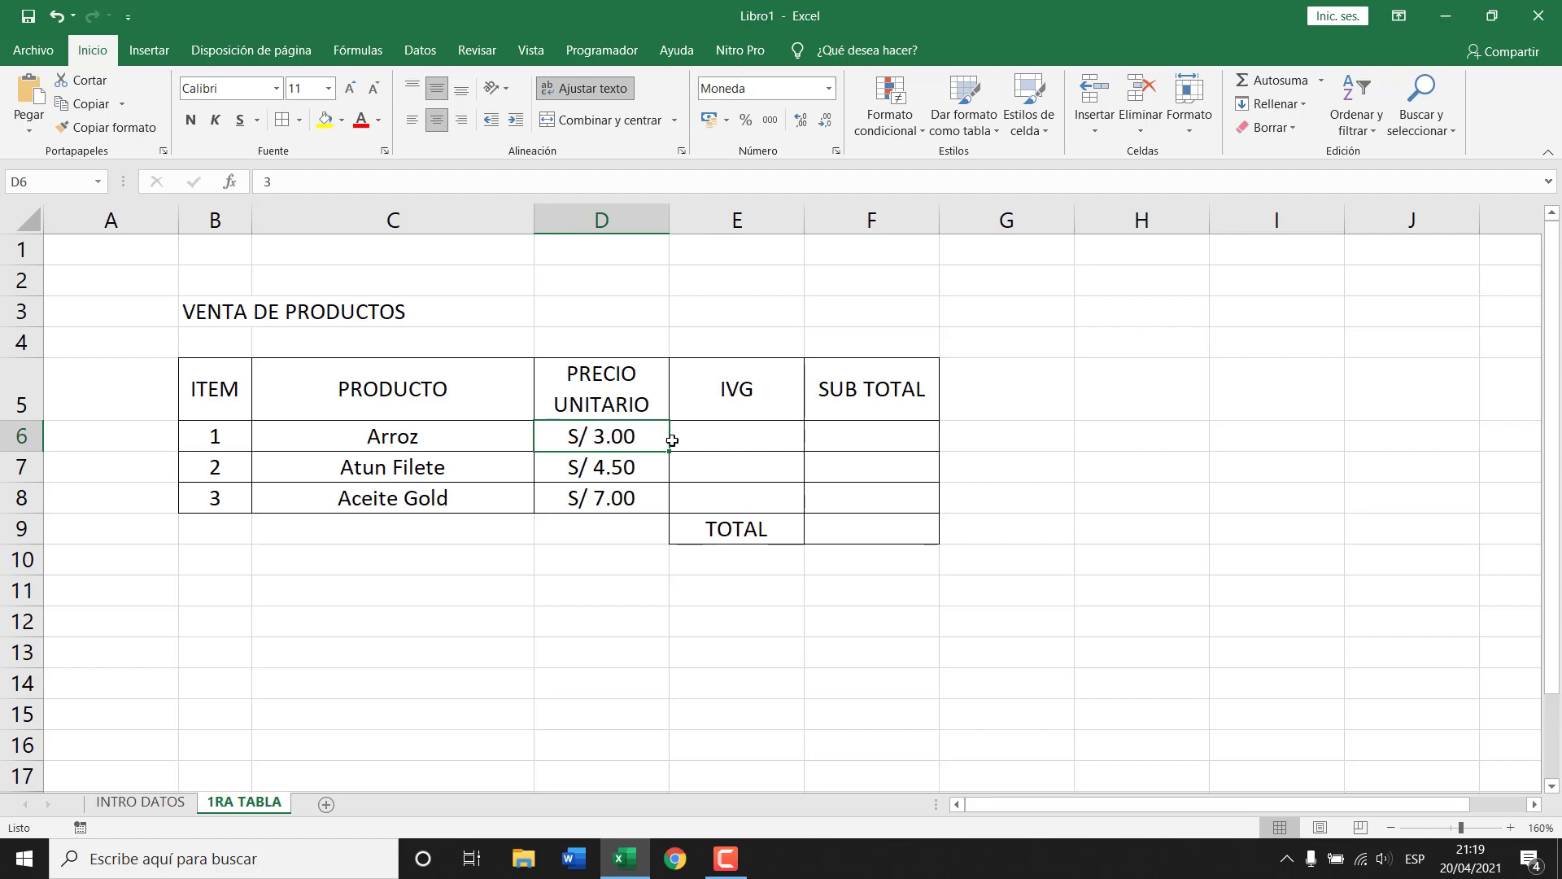
pyautogui.click(718, 438)
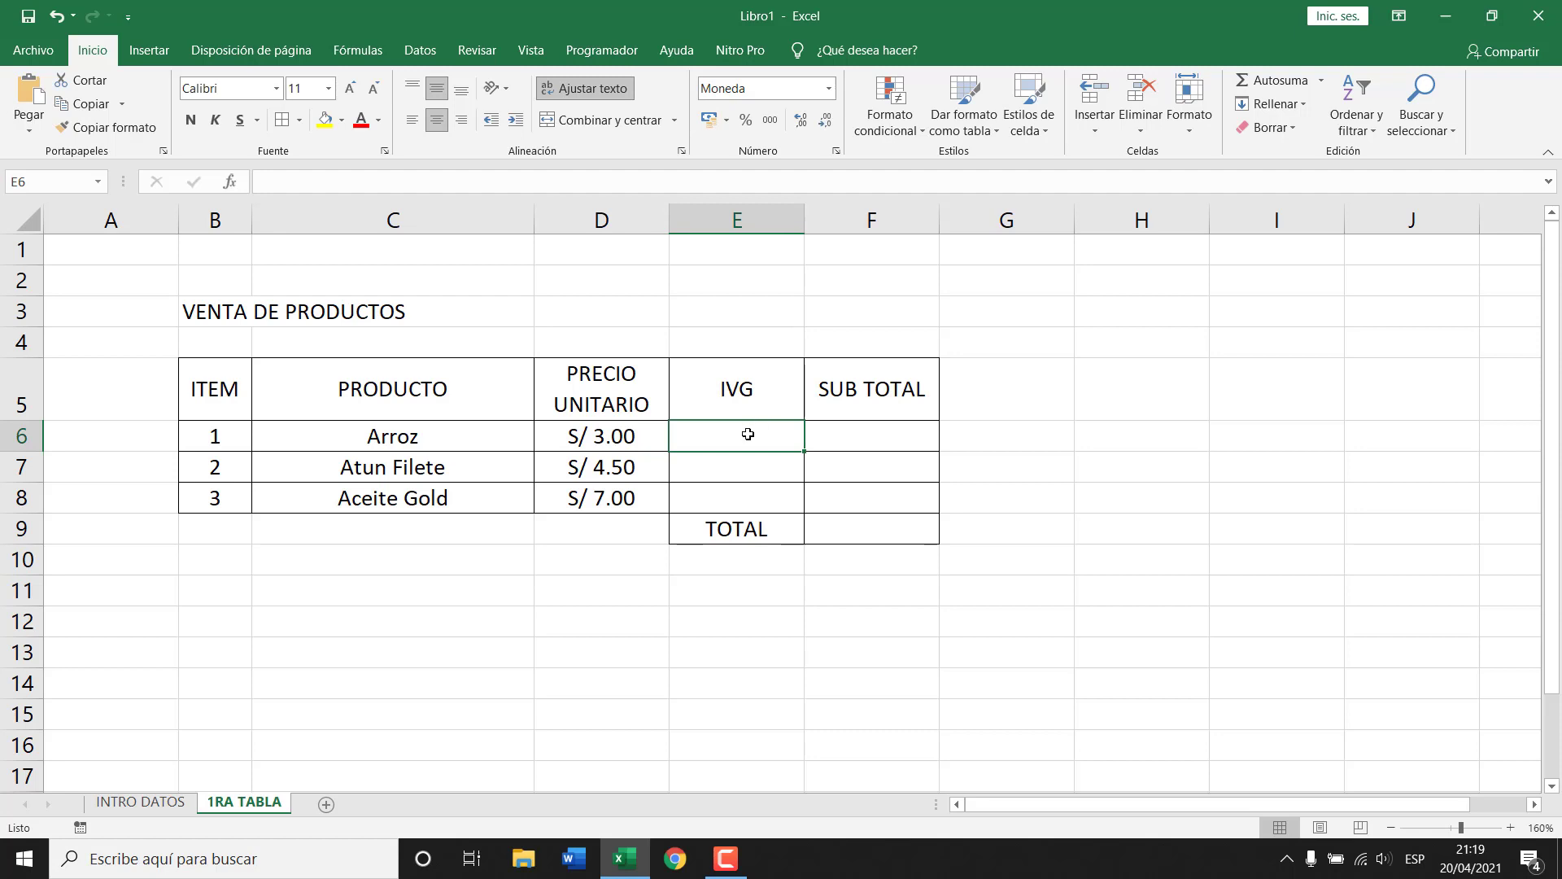
pyautogui.write('=')
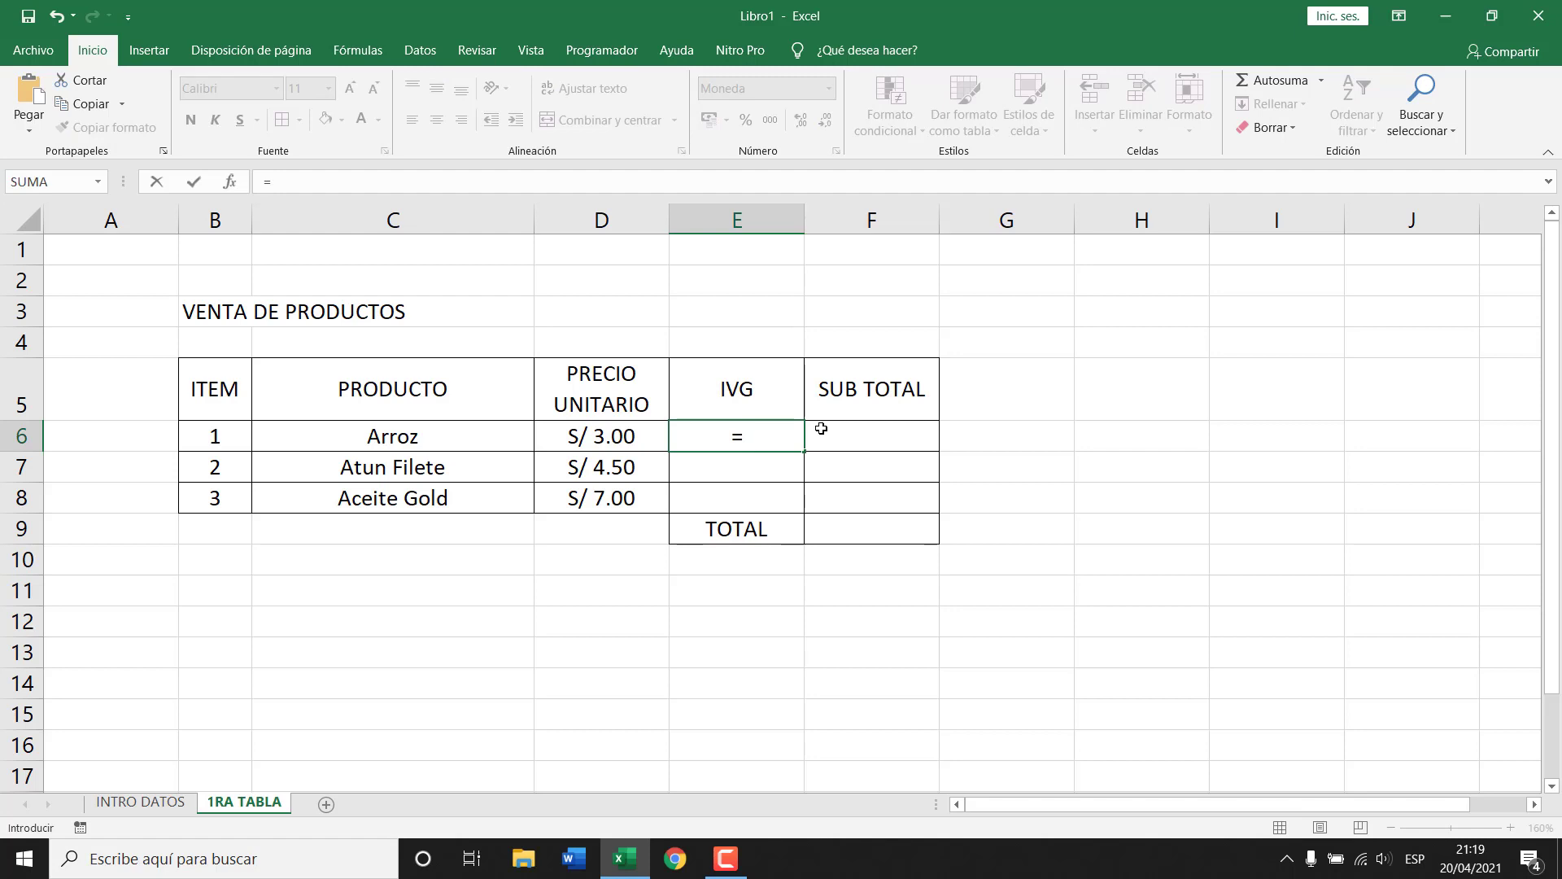
pyautogui.click(591, 440)
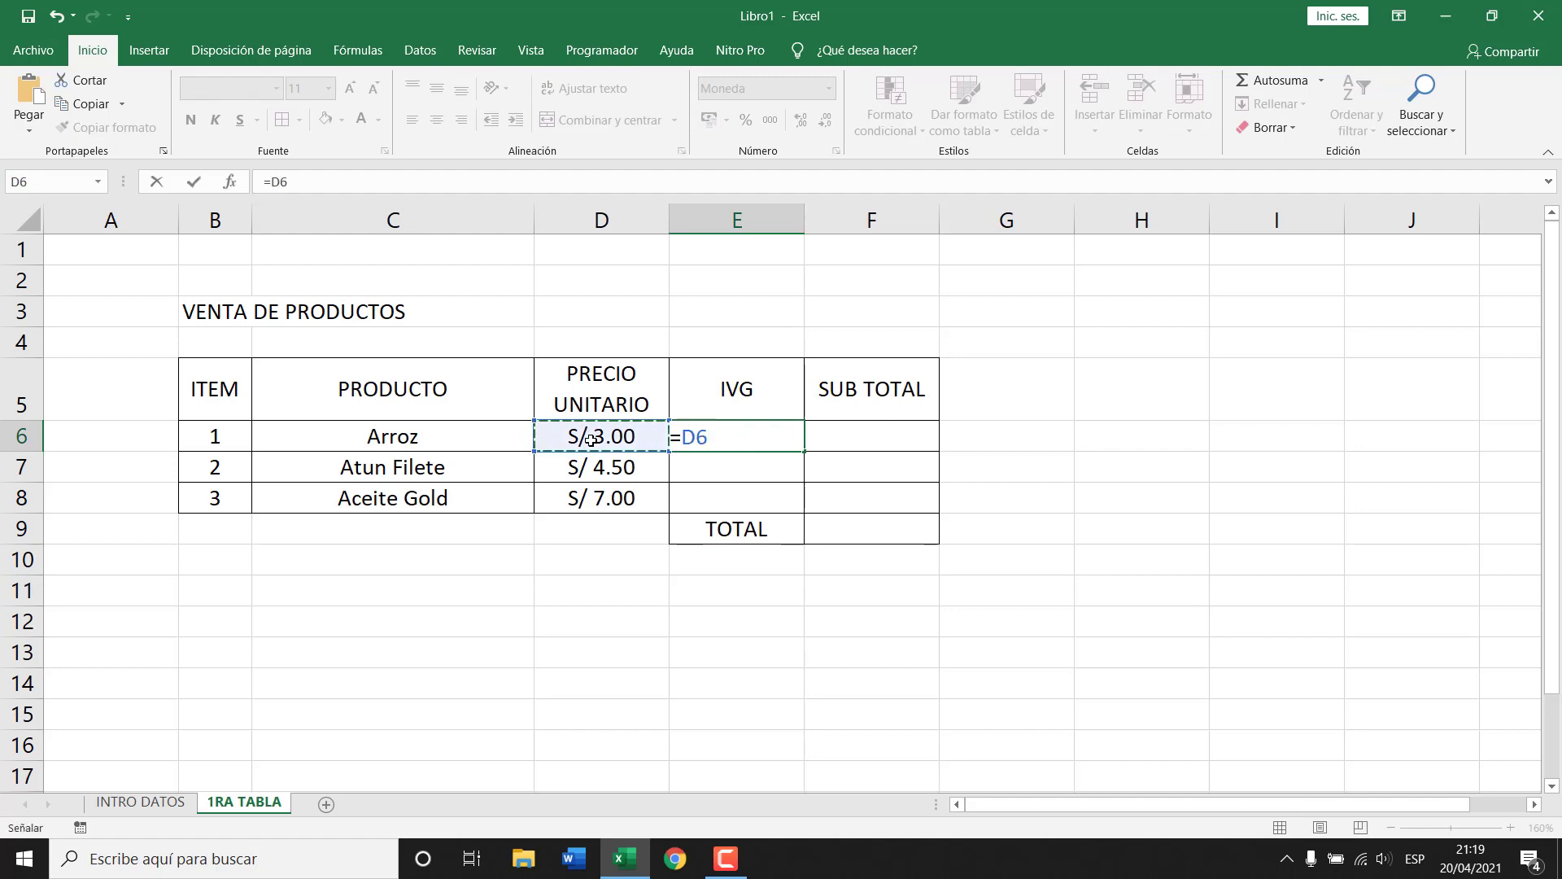
pyautogui.write('*')
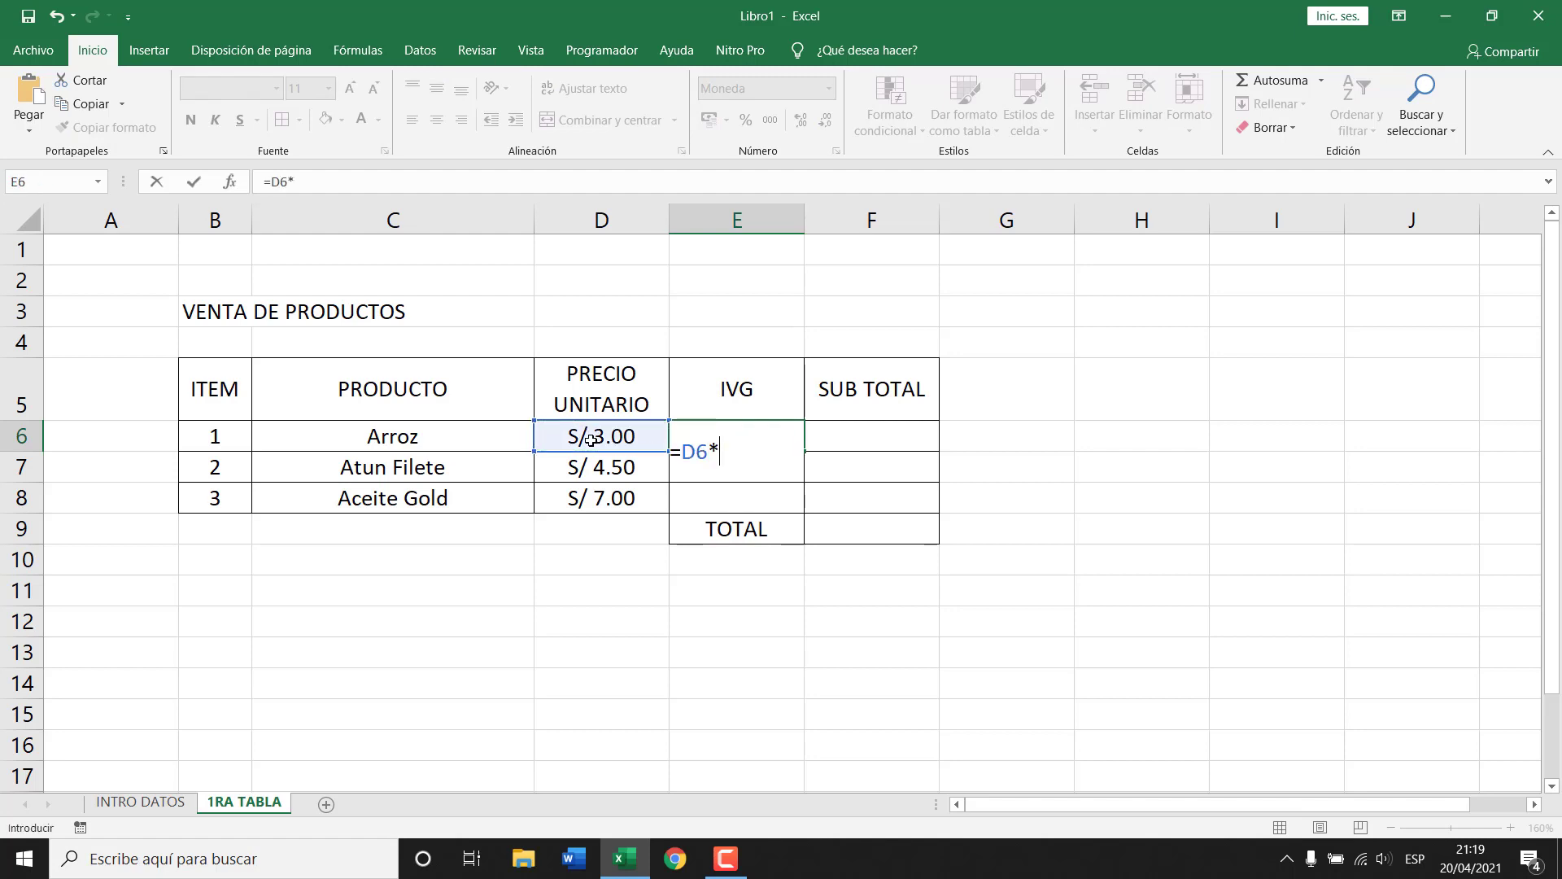
pyautogui.write('18%')
pyautogui.press('Tab')
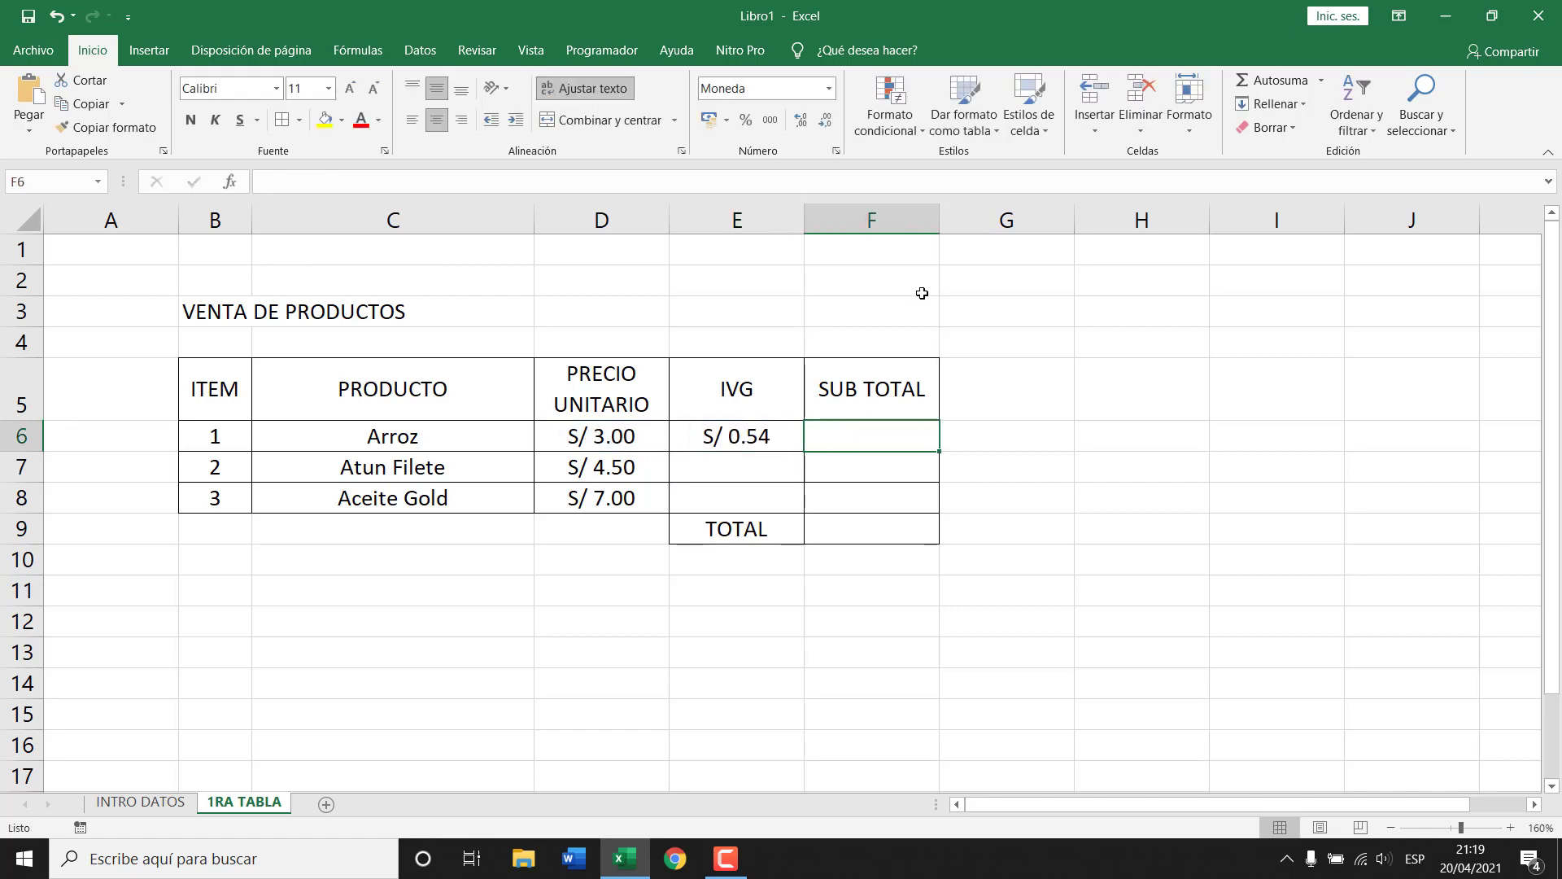
# - Calculate the Arroz subtotal in F6 by adding unit price and IVG with =D6+E6
pyautogui.write('=')
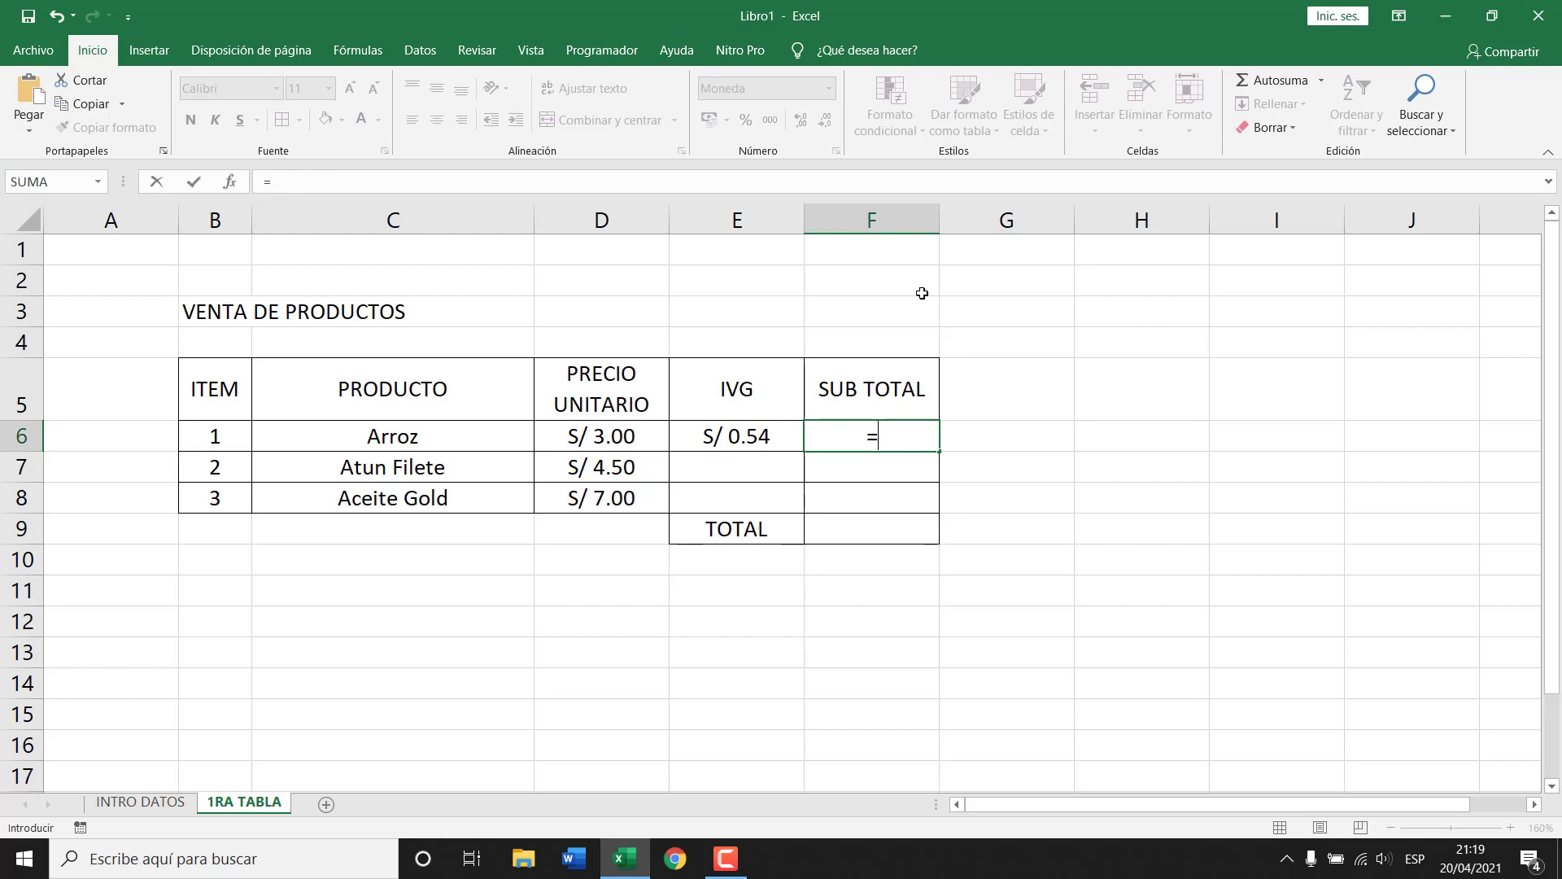
pyautogui.press('Left')
pyautogui.press('Left')
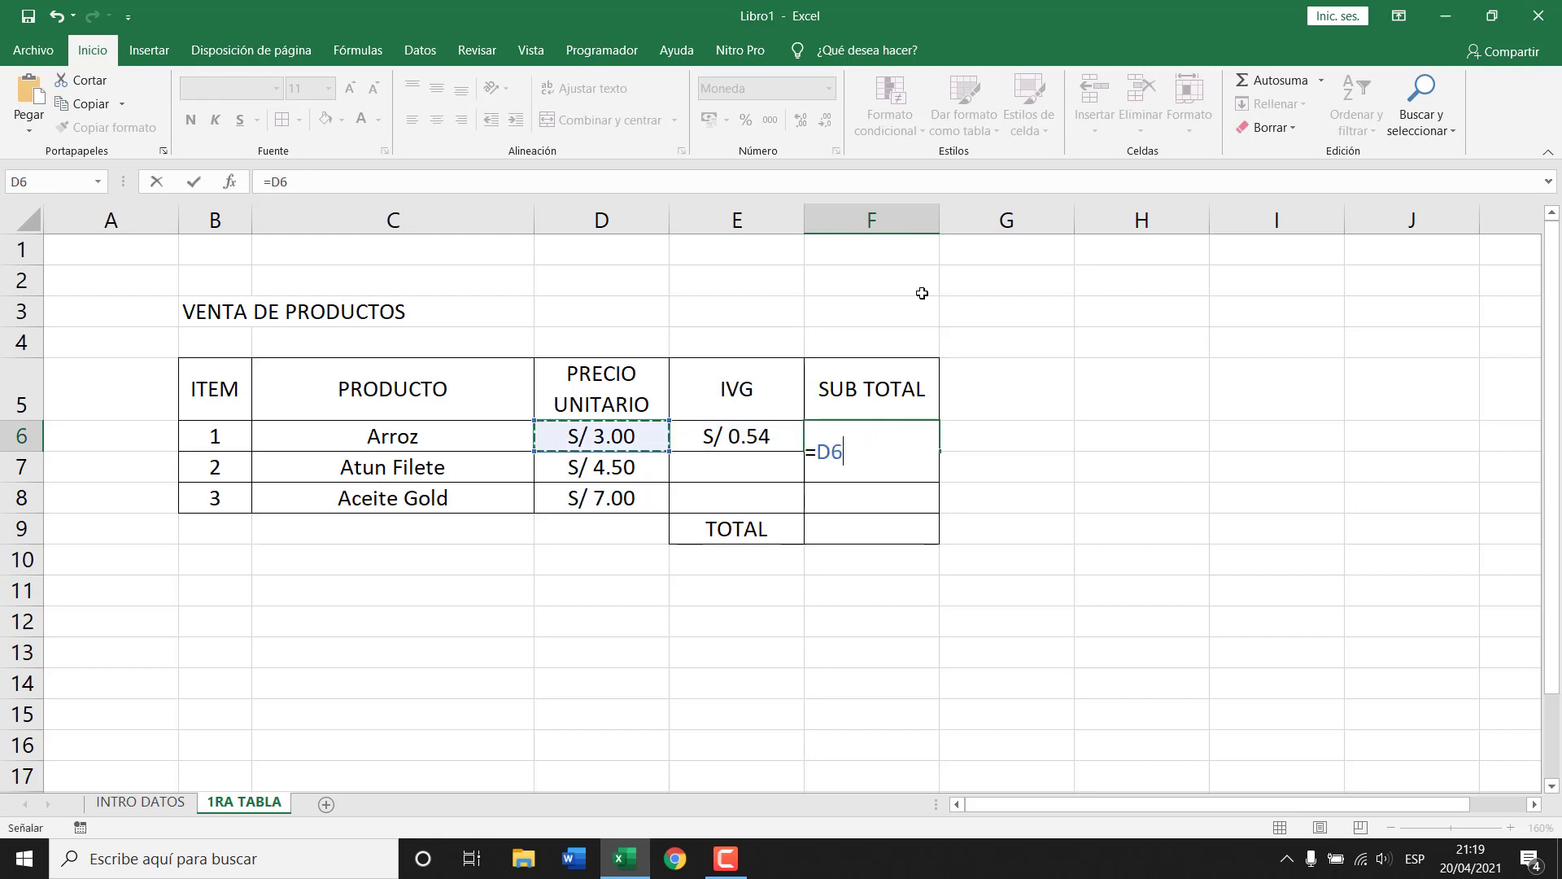
pyautogui.write('+')
pyautogui.press('Left')
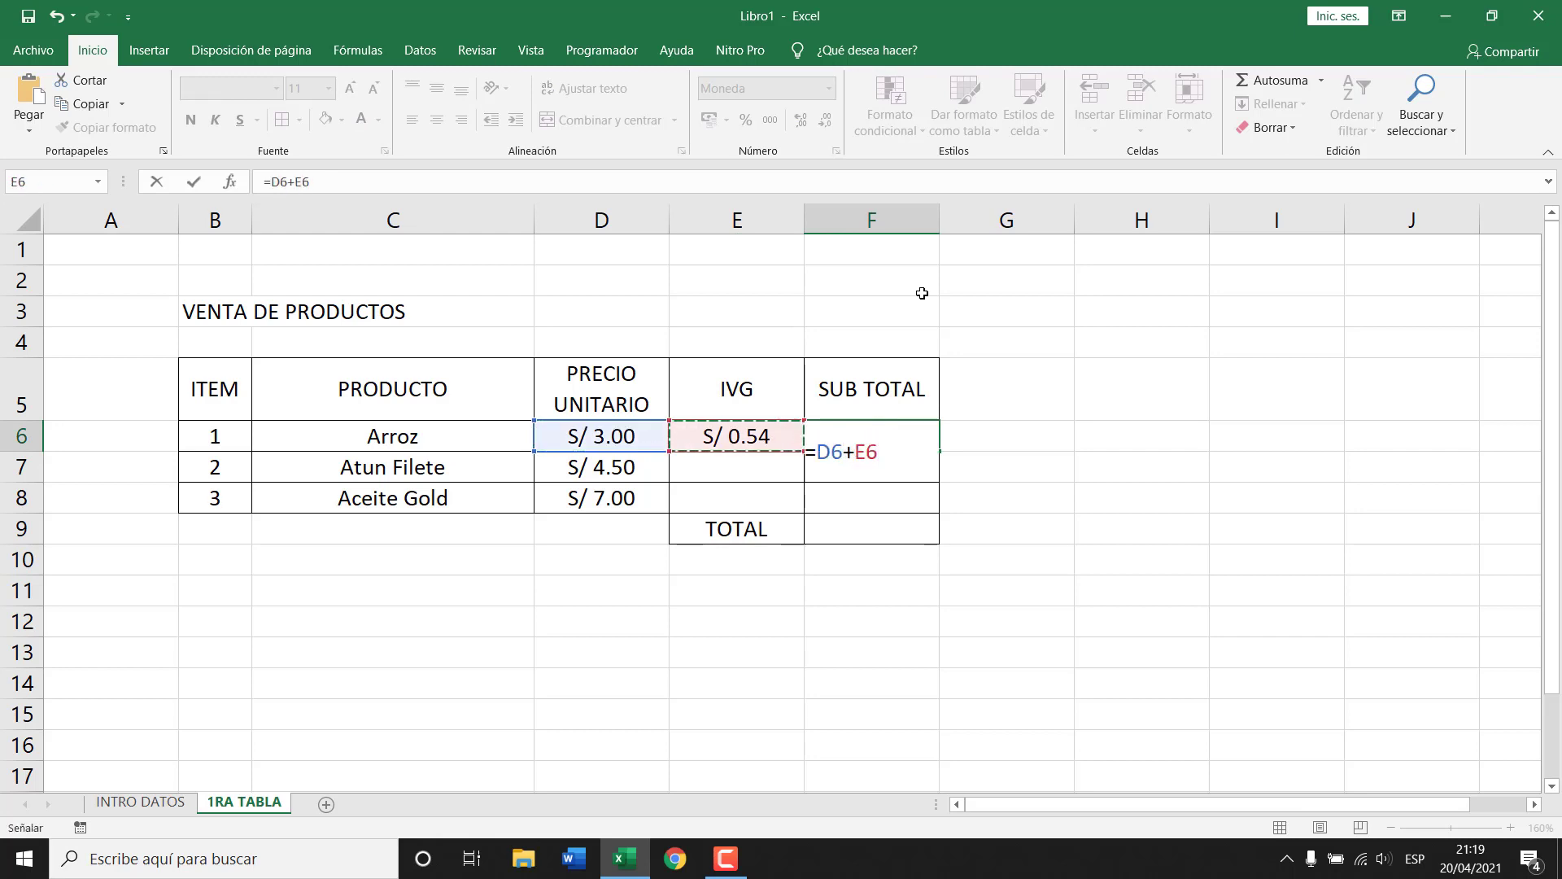
pyautogui.press('Return')
pyautogui.press('Up')
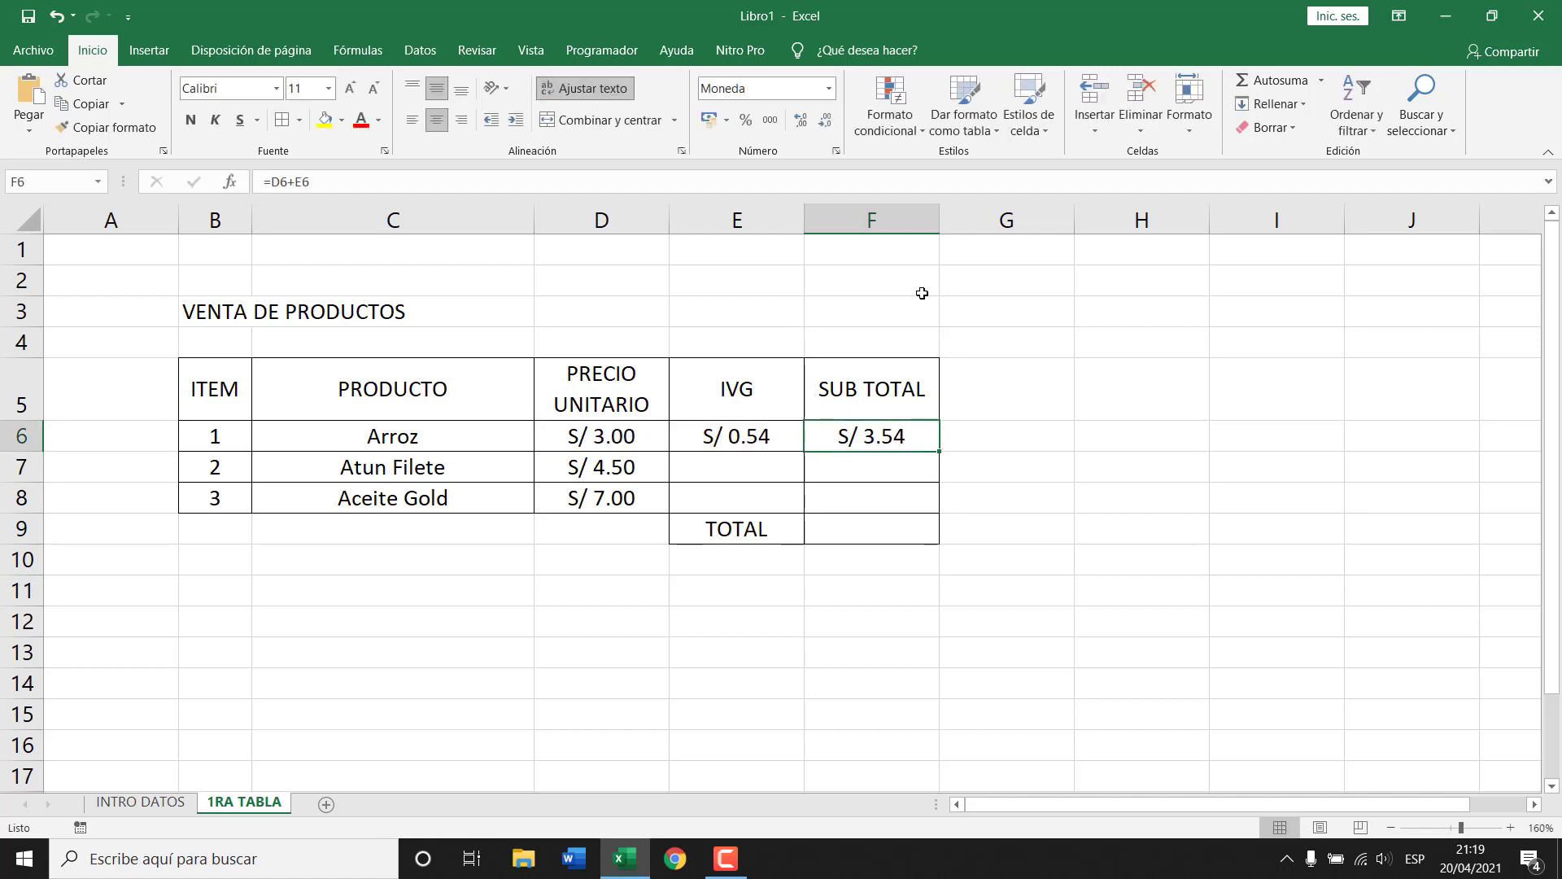
# - Enter the IVG formula =D7*18% for Atun Filete in E7
pyautogui.press('Left')
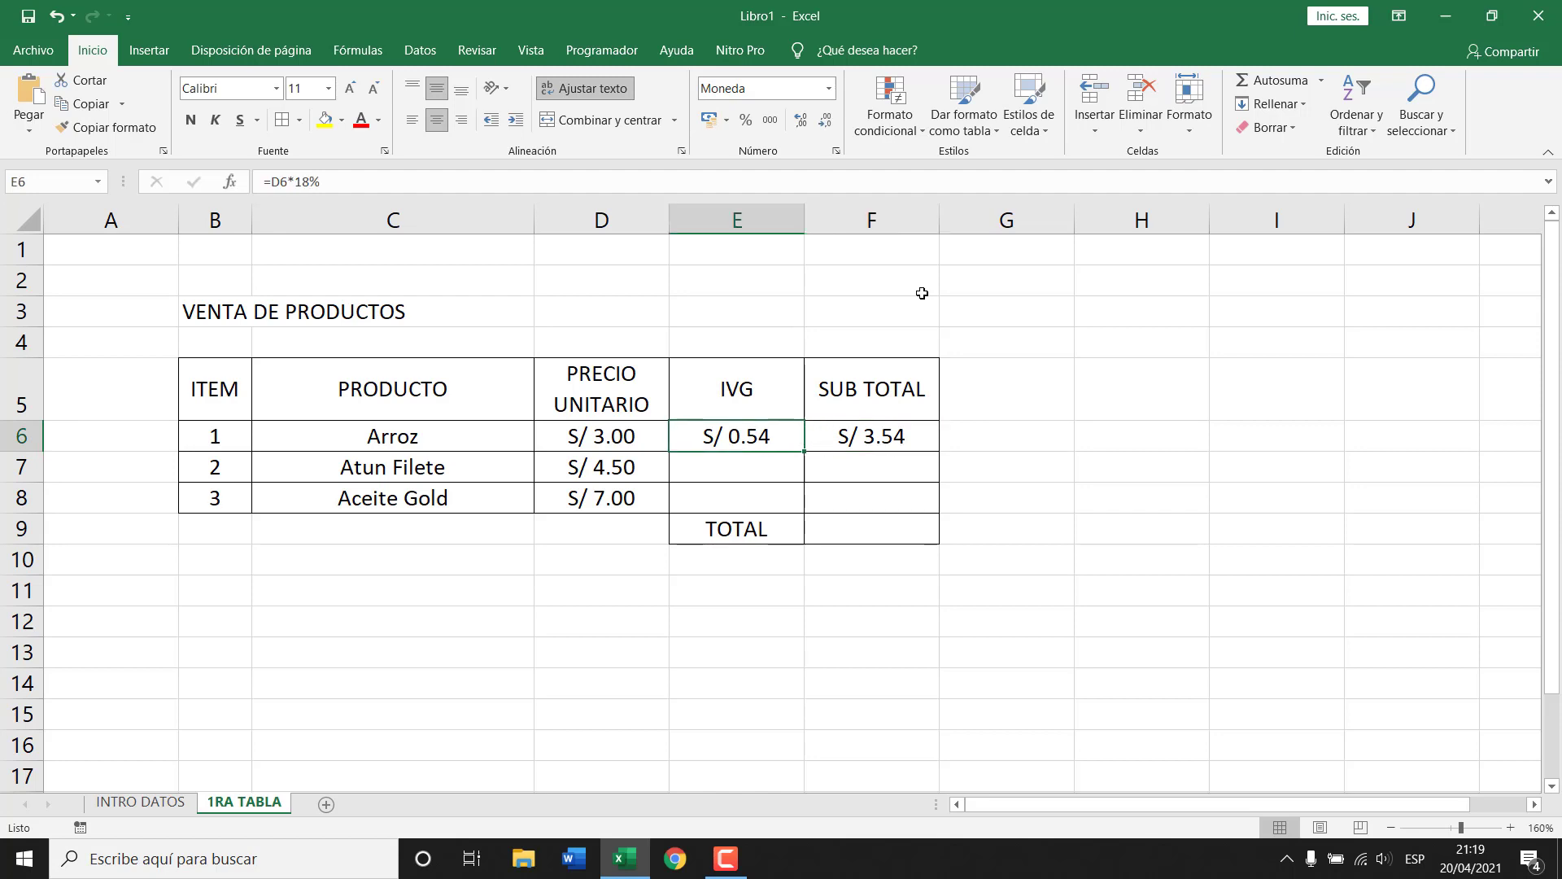
pyautogui.press('Down')
pyautogui.press('Up')
pyautogui.press('Down')
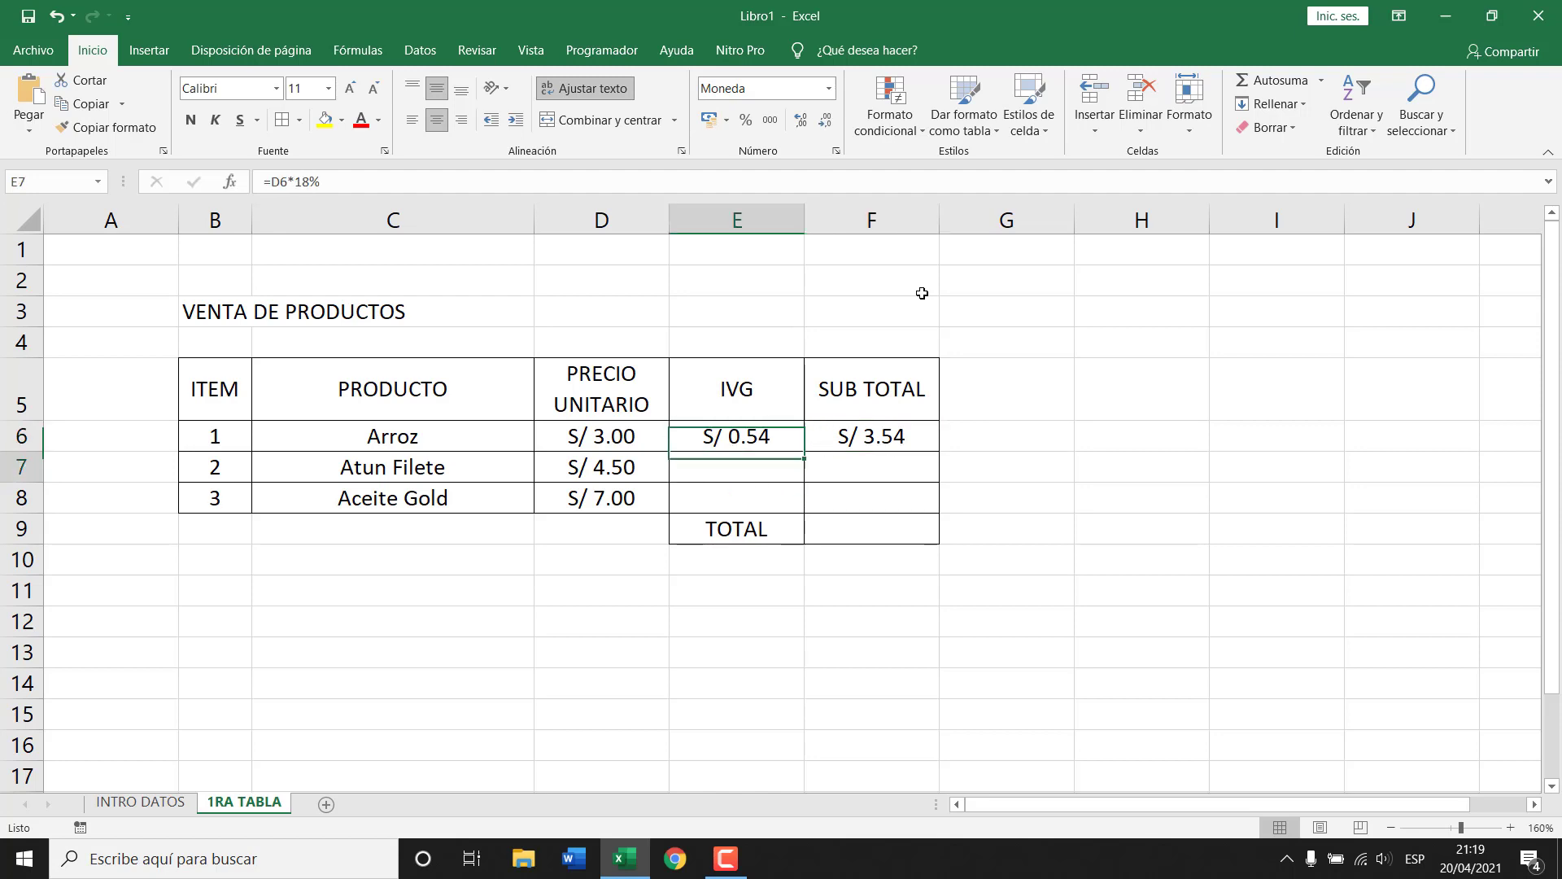
pyautogui.write('=')
pyautogui.press('Left')
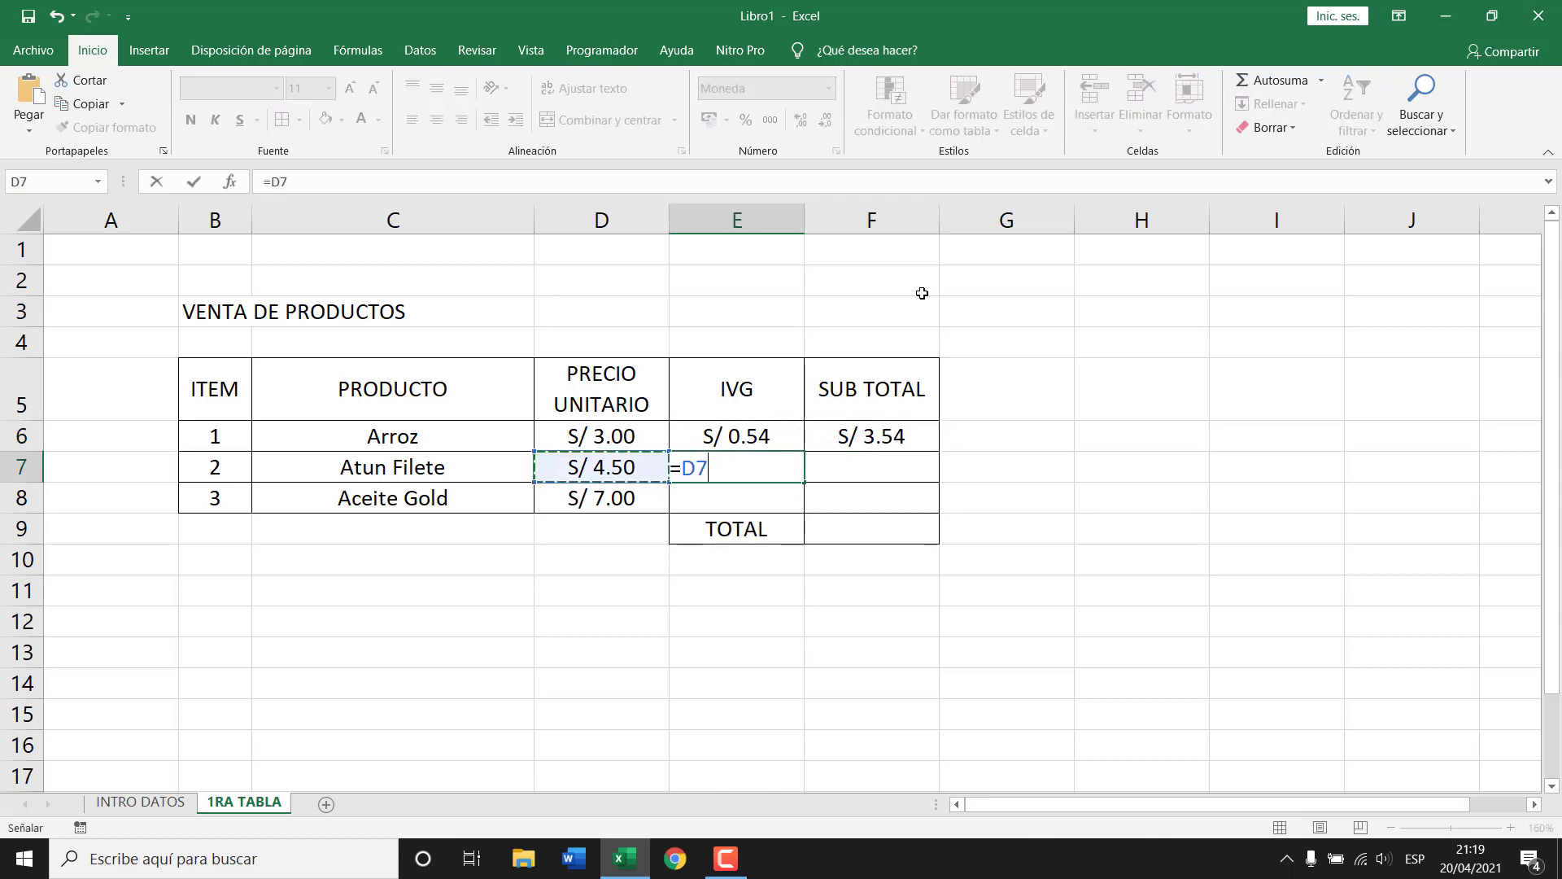
pyautogui.write('*')
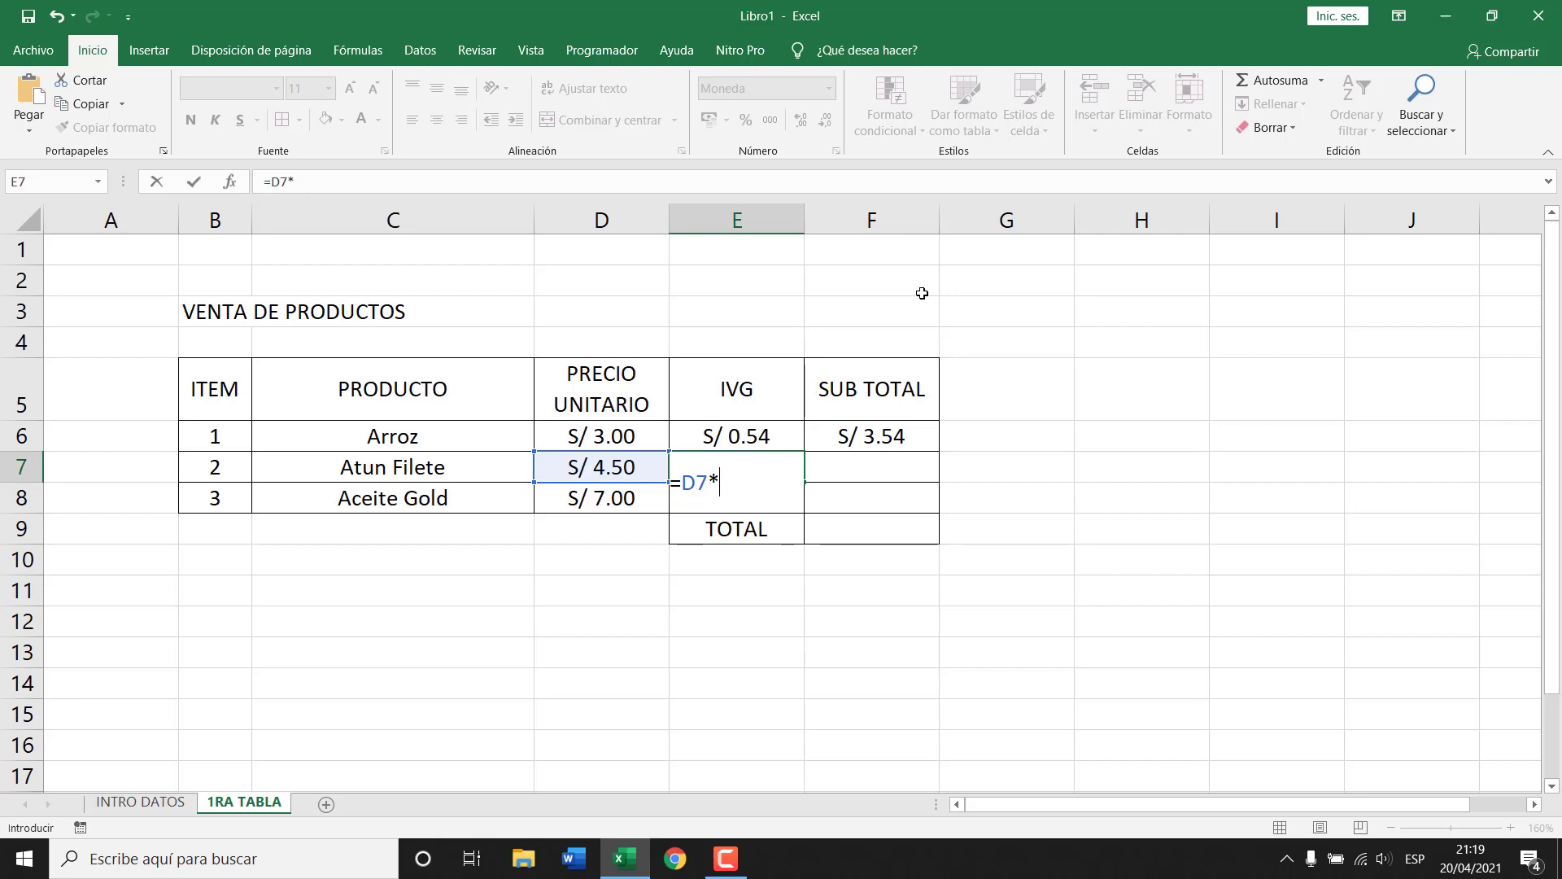
pyautogui.write('18%')
pyautogui.press('Return')
# - Enter the subtotal formula =D7+E7 for Atun Filete in F7
pyautogui.press('Up')
pyautogui.press('Right')
pyautogui.write('=')
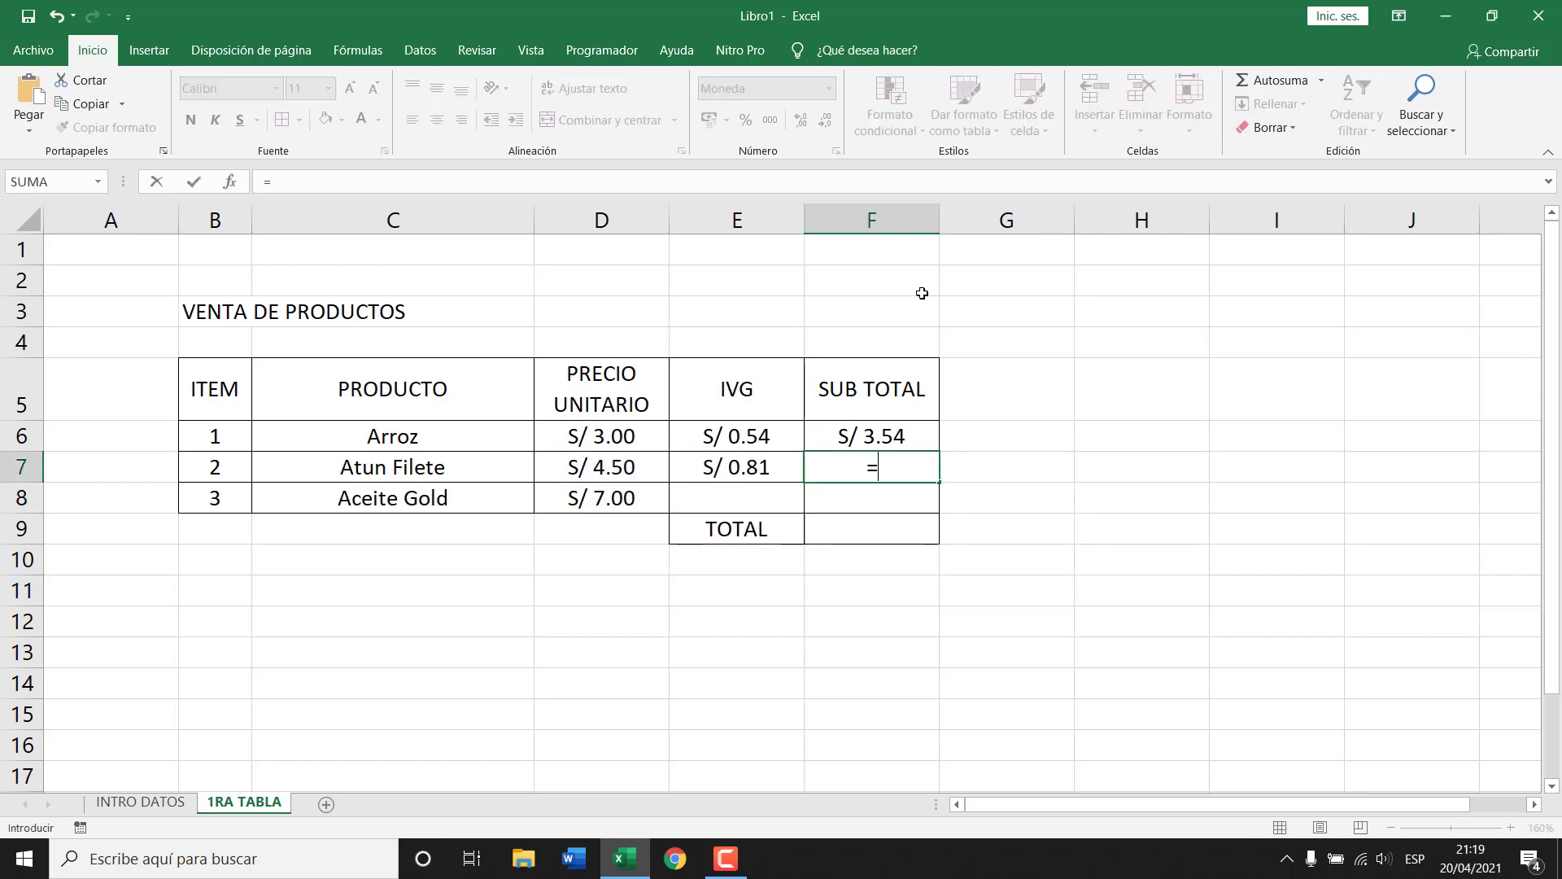
pyautogui.press('Left')
pyautogui.press('Left')
pyautogui.write('+')
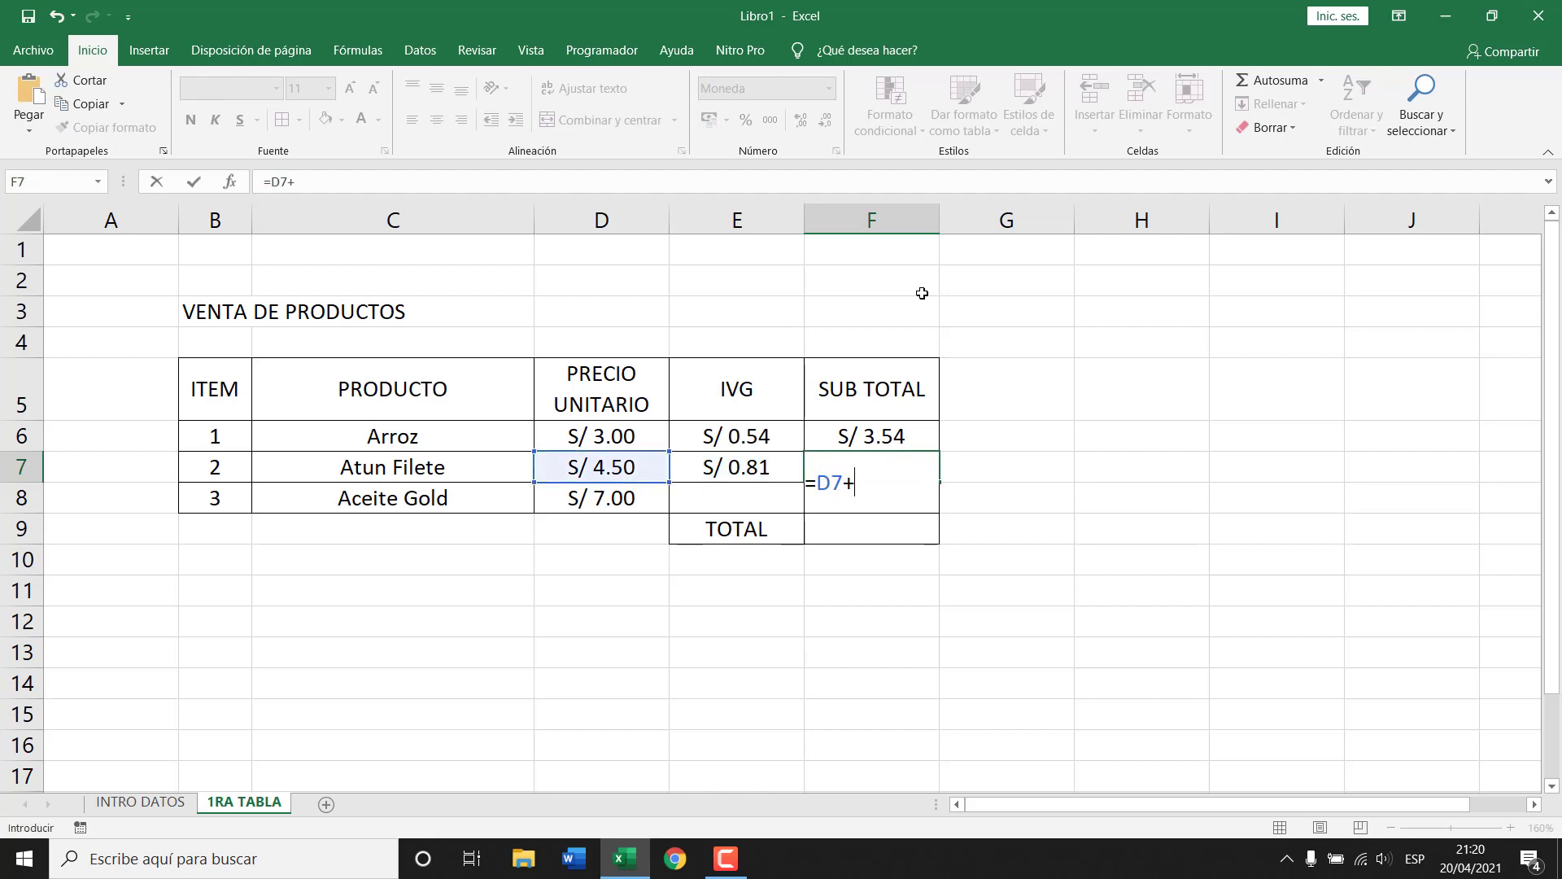
pyautogui.press('Left')
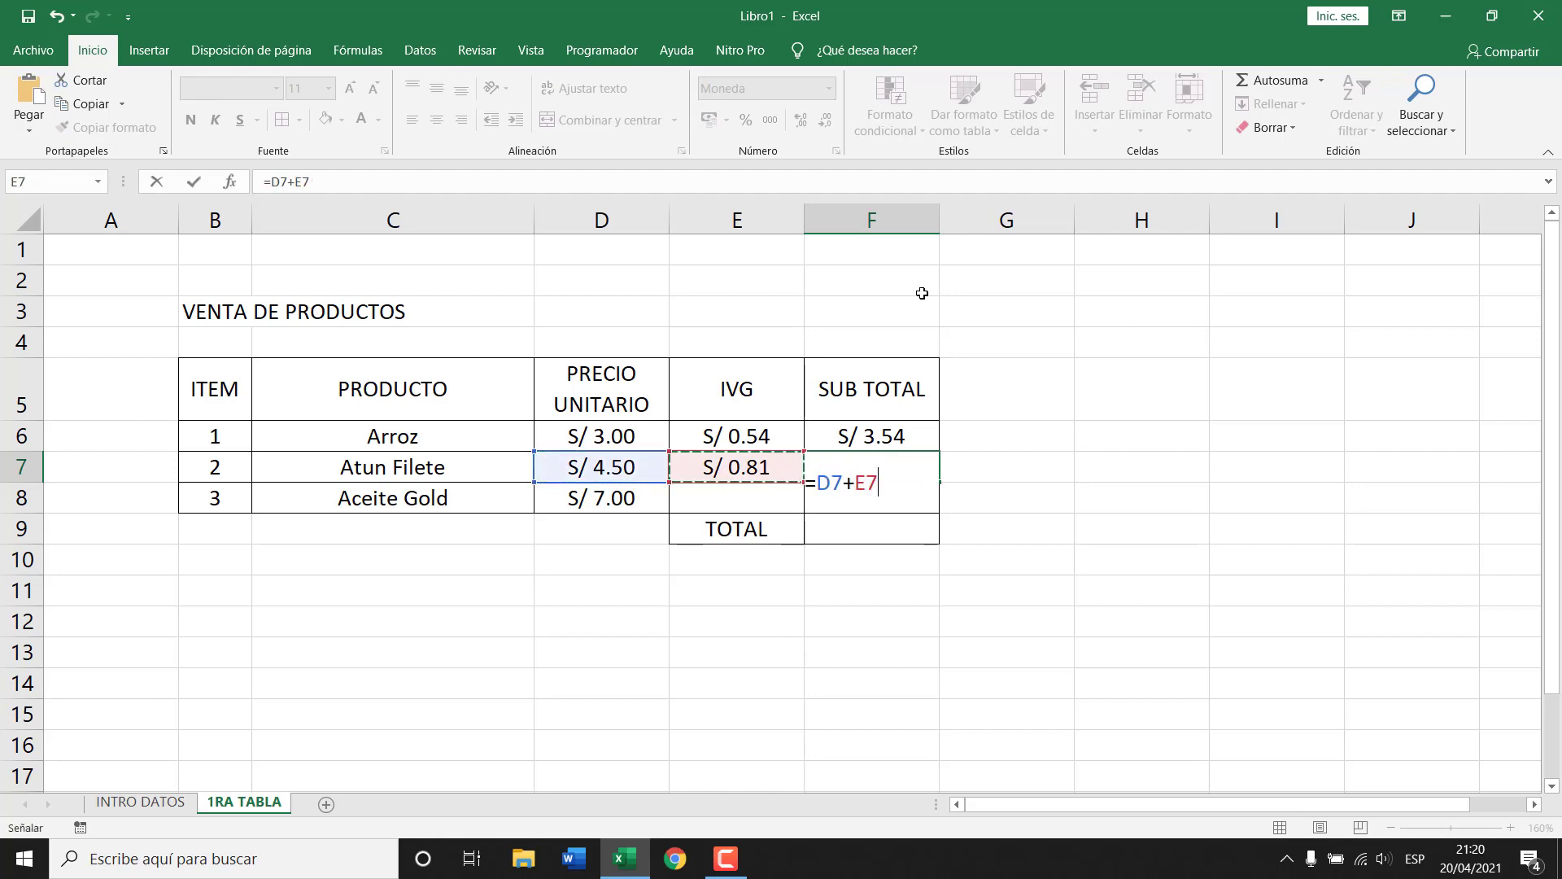
pyautogui.press('Return')
pyautogui.press('Up')
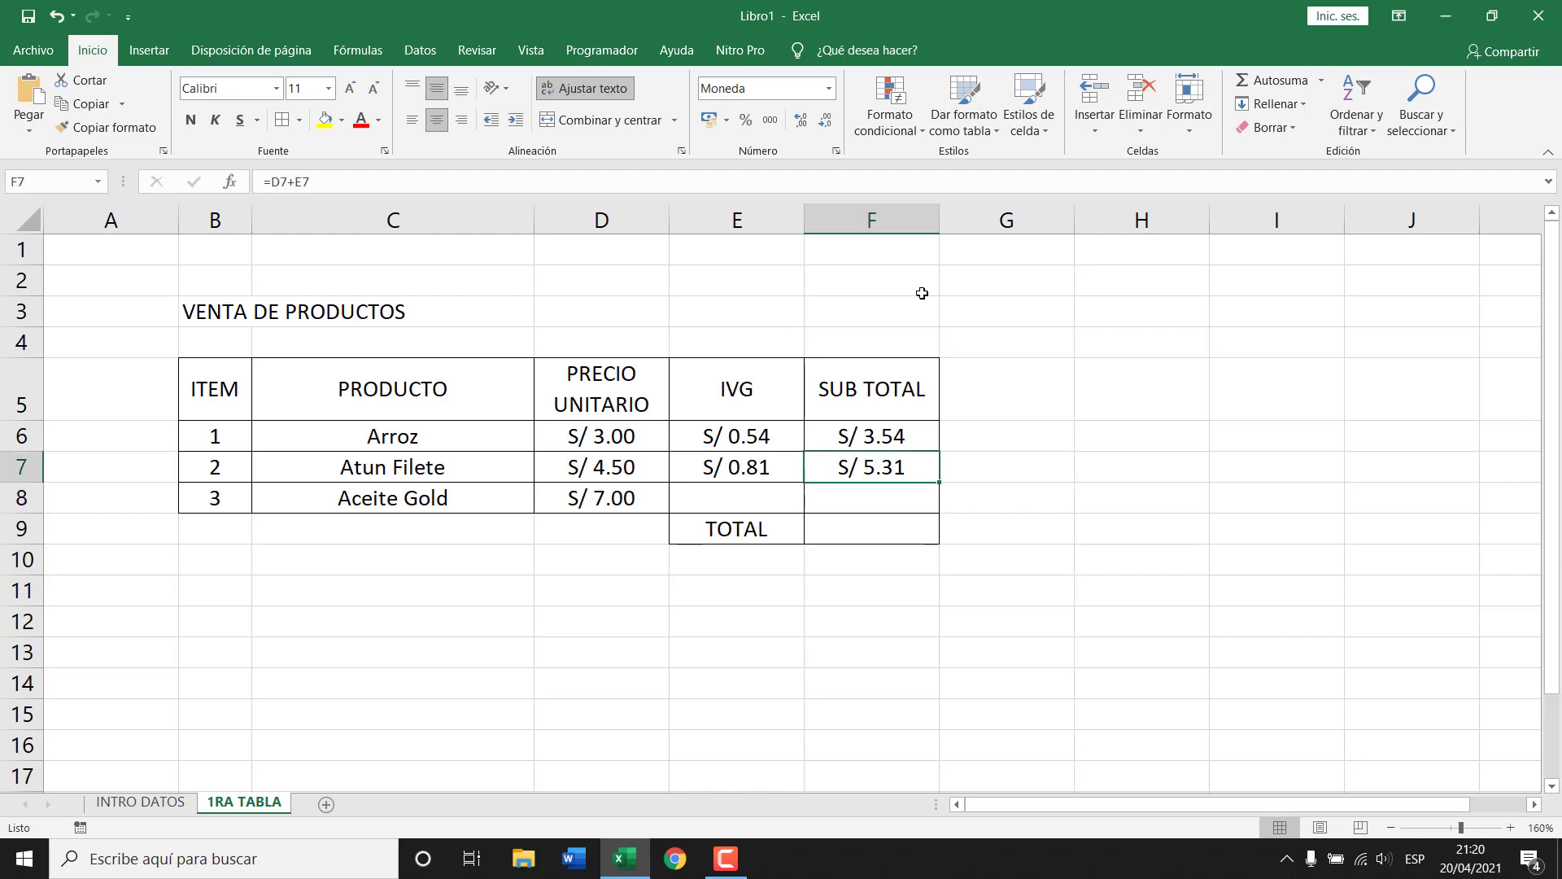
# - Clear the Atun Filete IVG and subtotal formulas from E7:F7
pyautogui.press('Left')
pyautogui.hotkey('shift', 'Right')
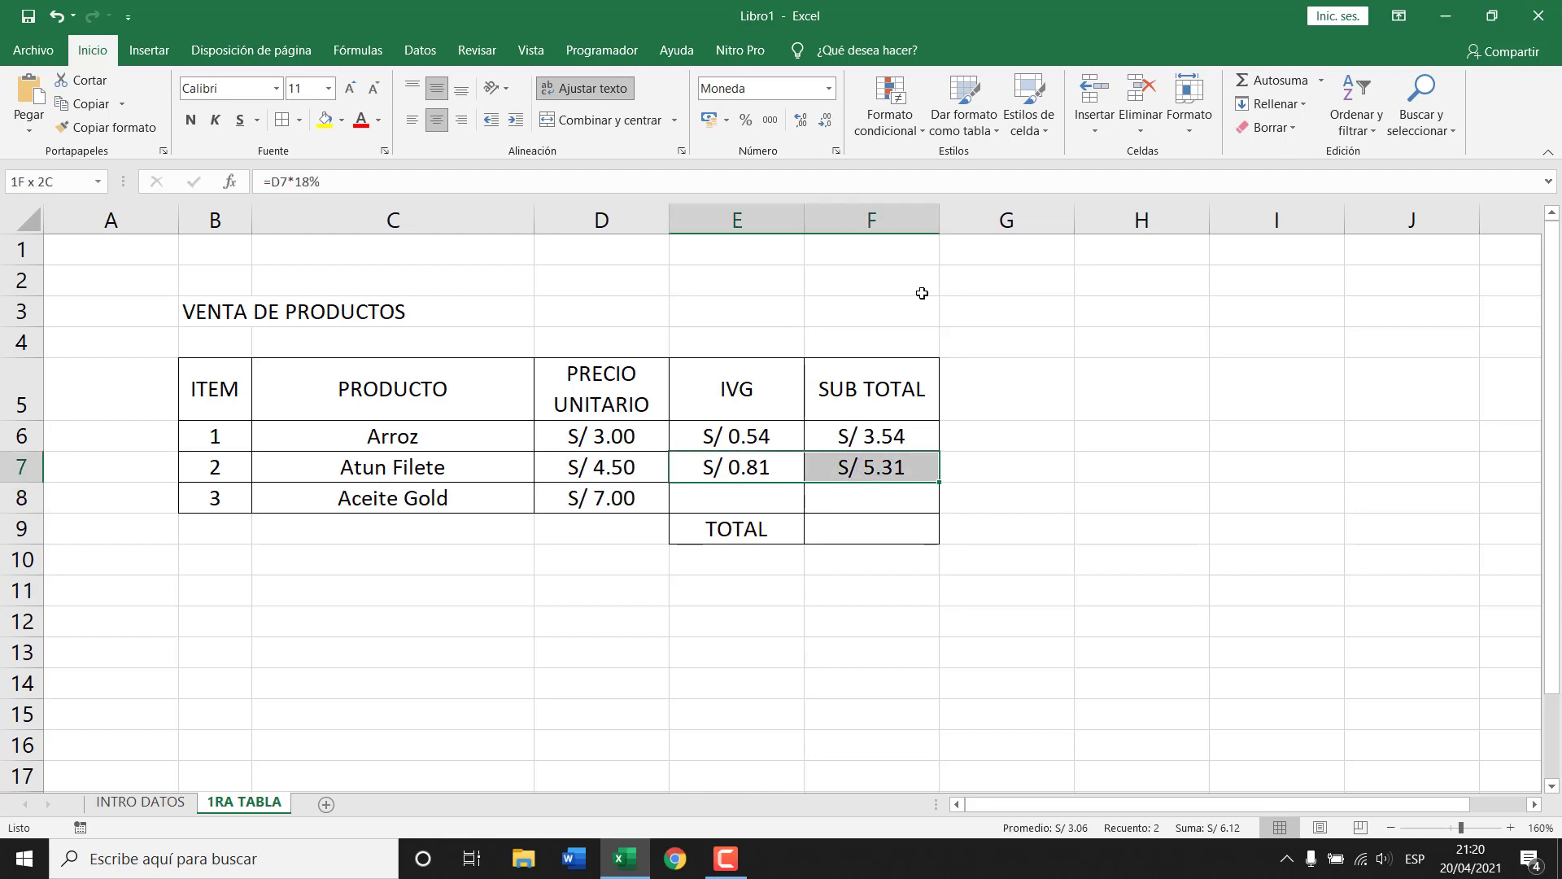
pyautogui.press('Delete')
# - Fill the IVG formula in E6 and the subtotal formula in F6 down through row 8
pyautogui.press('Up')
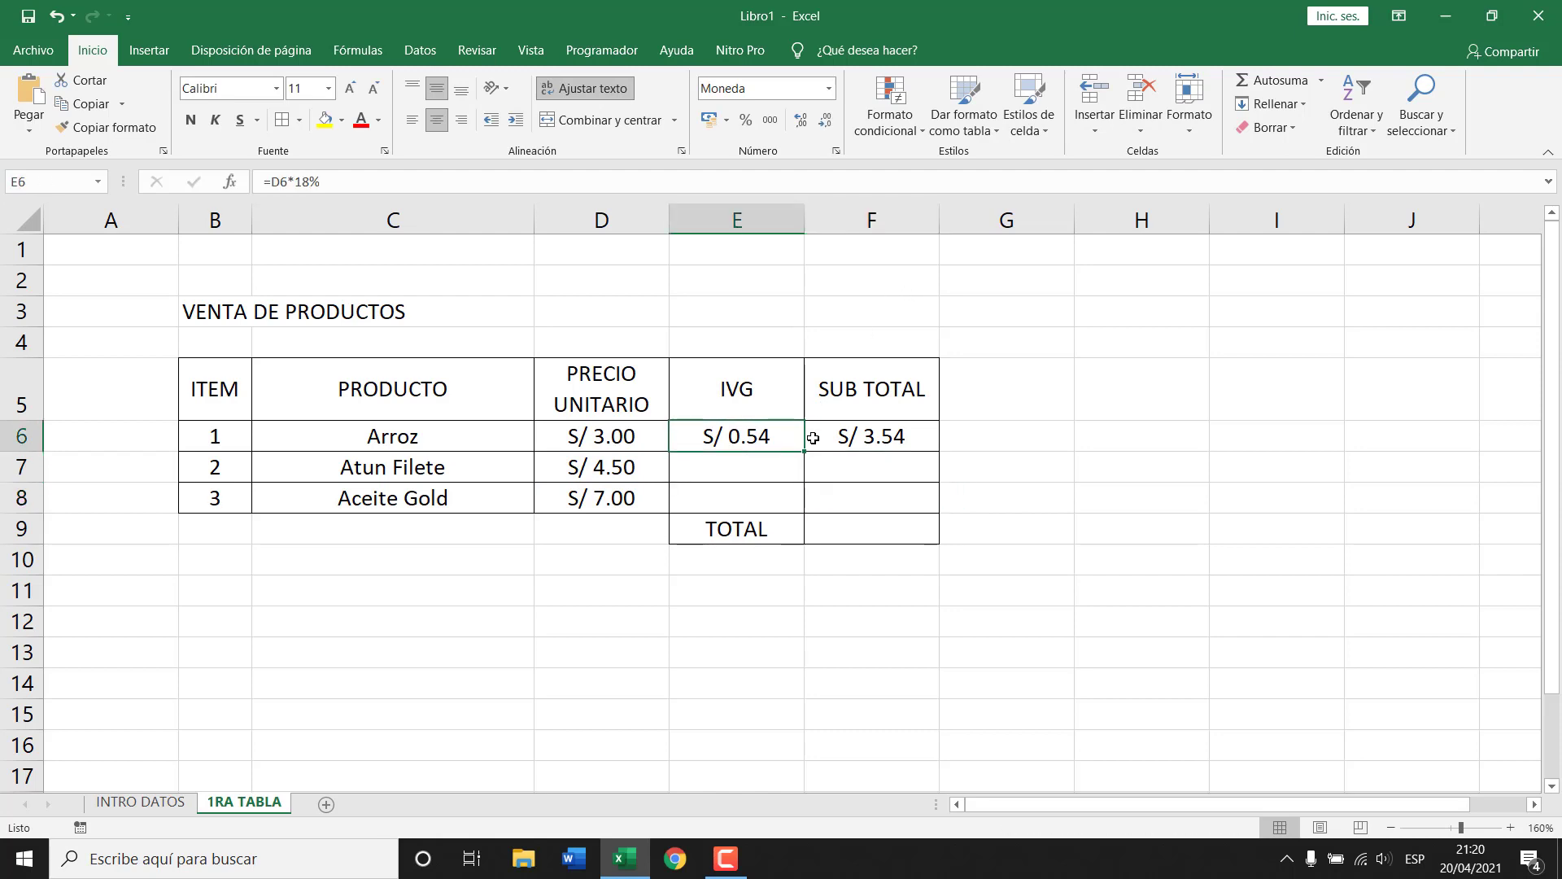
pyautogui.moveTo(804, 450); pyautogui.dragTo(804, 511)
pyautogui.click(932, 440)
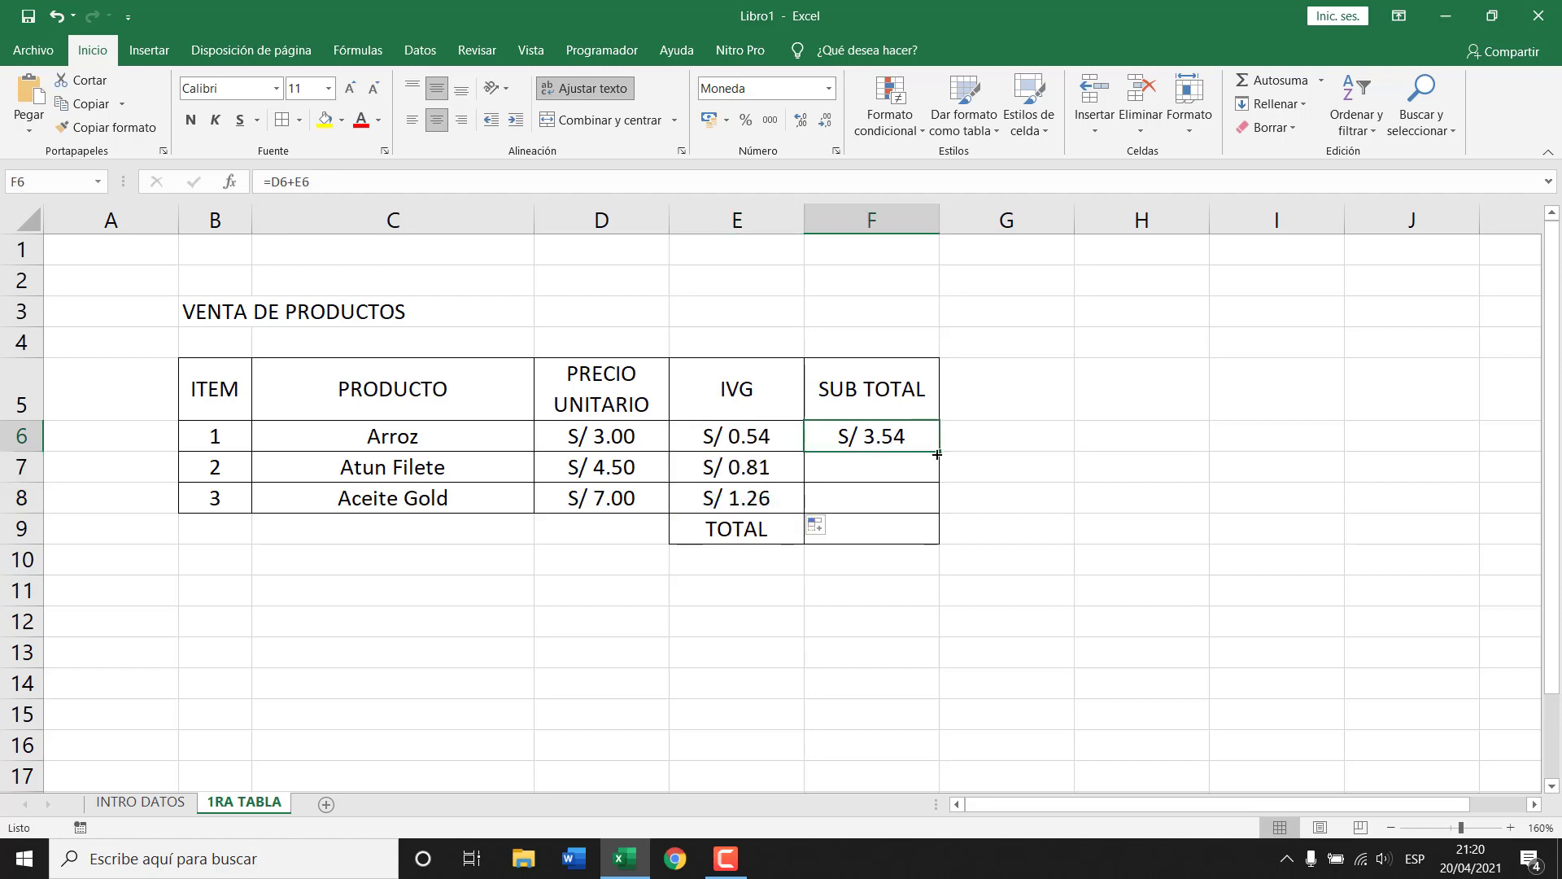
pyautogui.moveTo(937, 452); pyautogui.dragTo(934, 502)
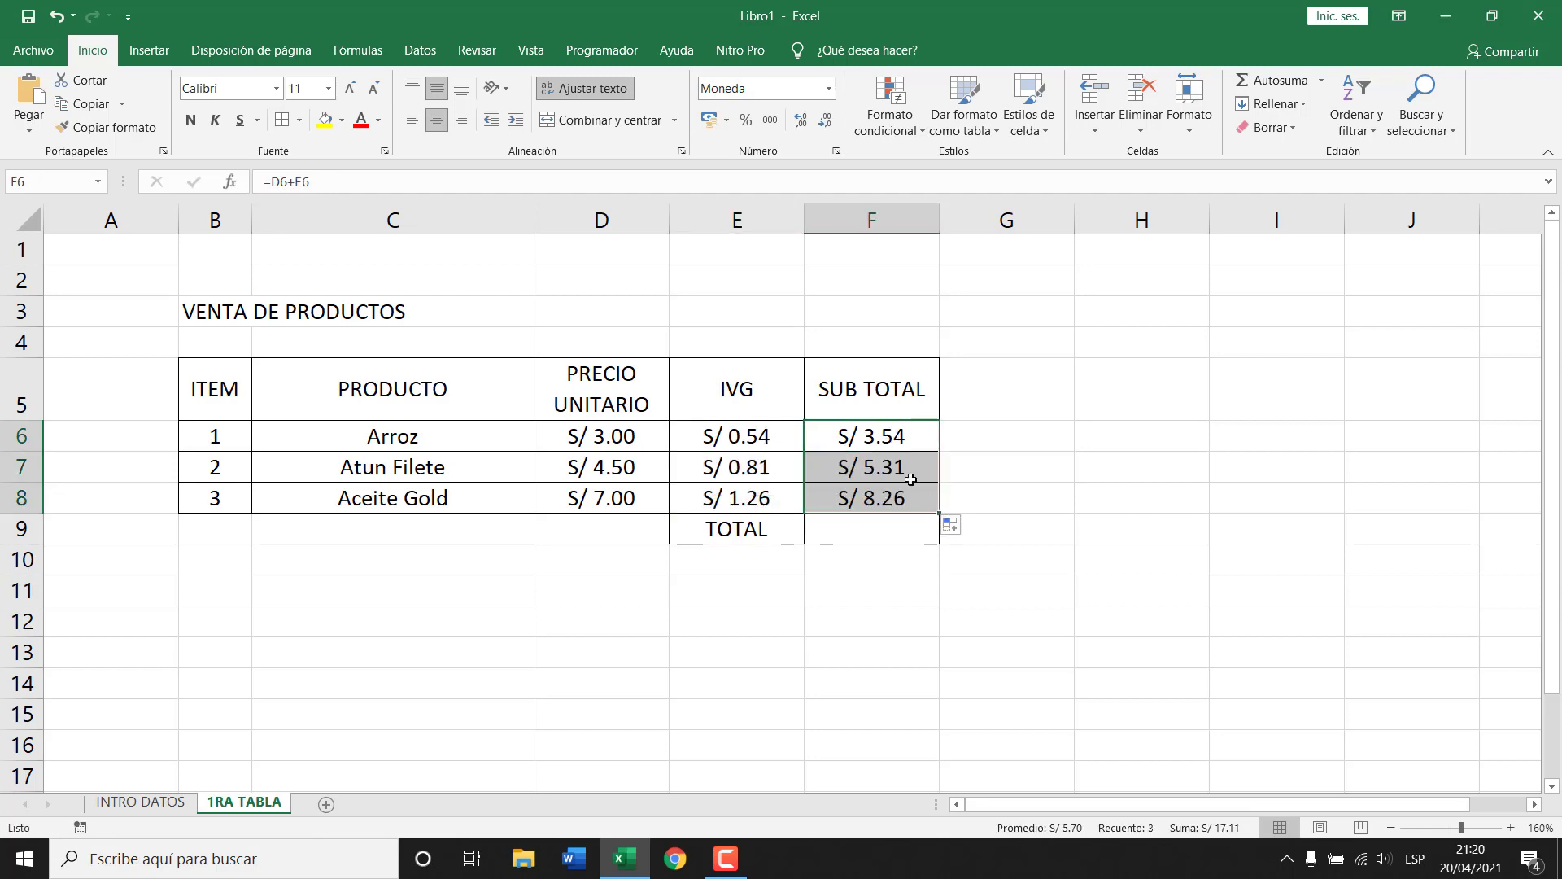
# - Examine the cell references in the IVG and subtotal formulas of the product rows
pyautogui.click(735, 466)
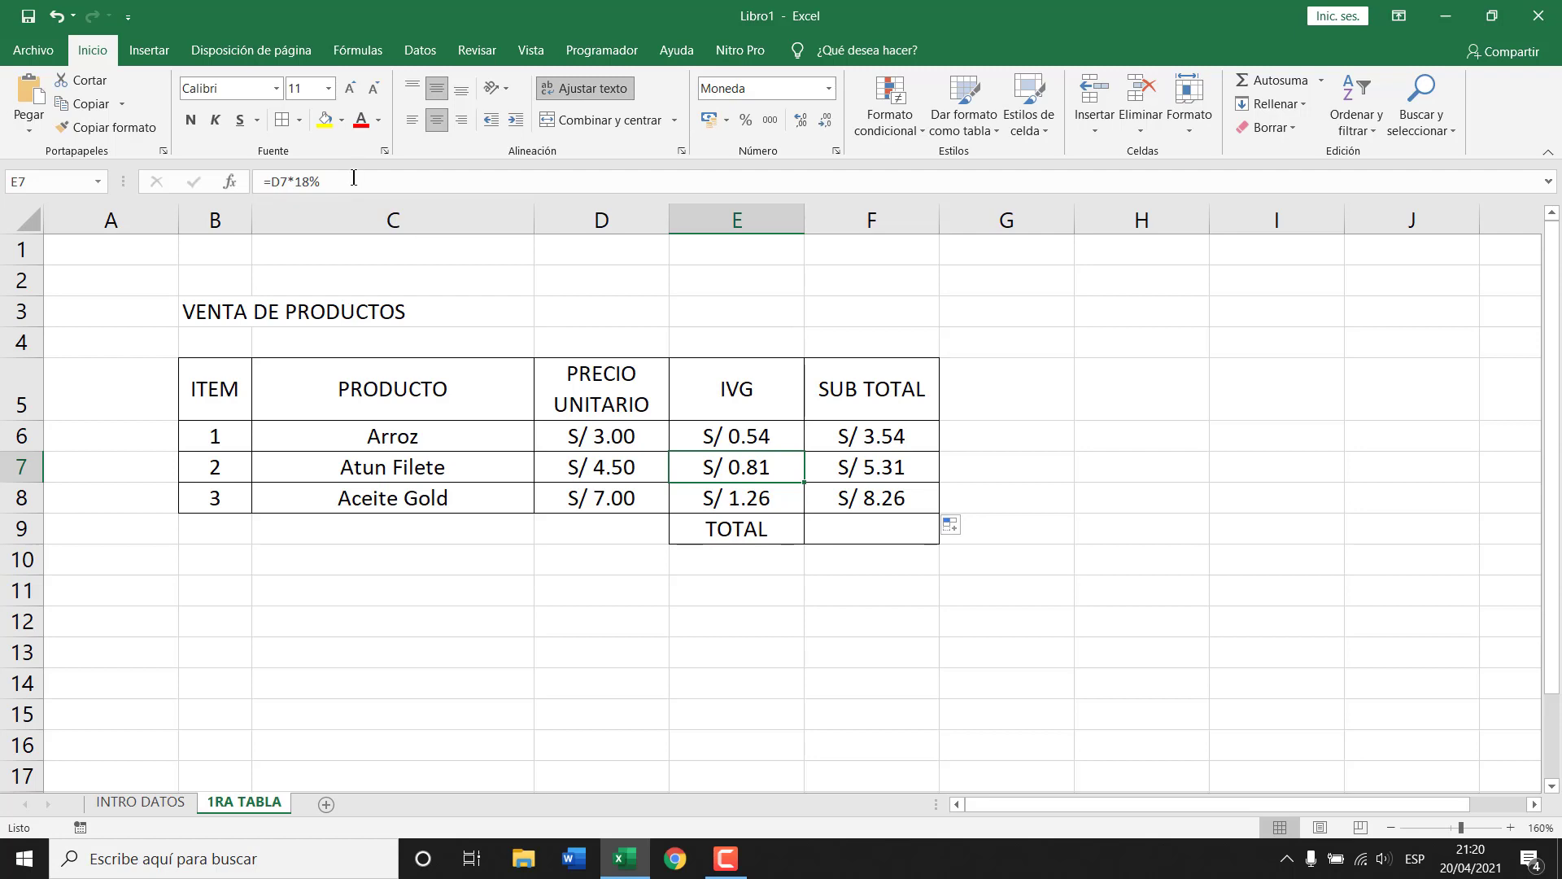
pyautogui.press('F2')
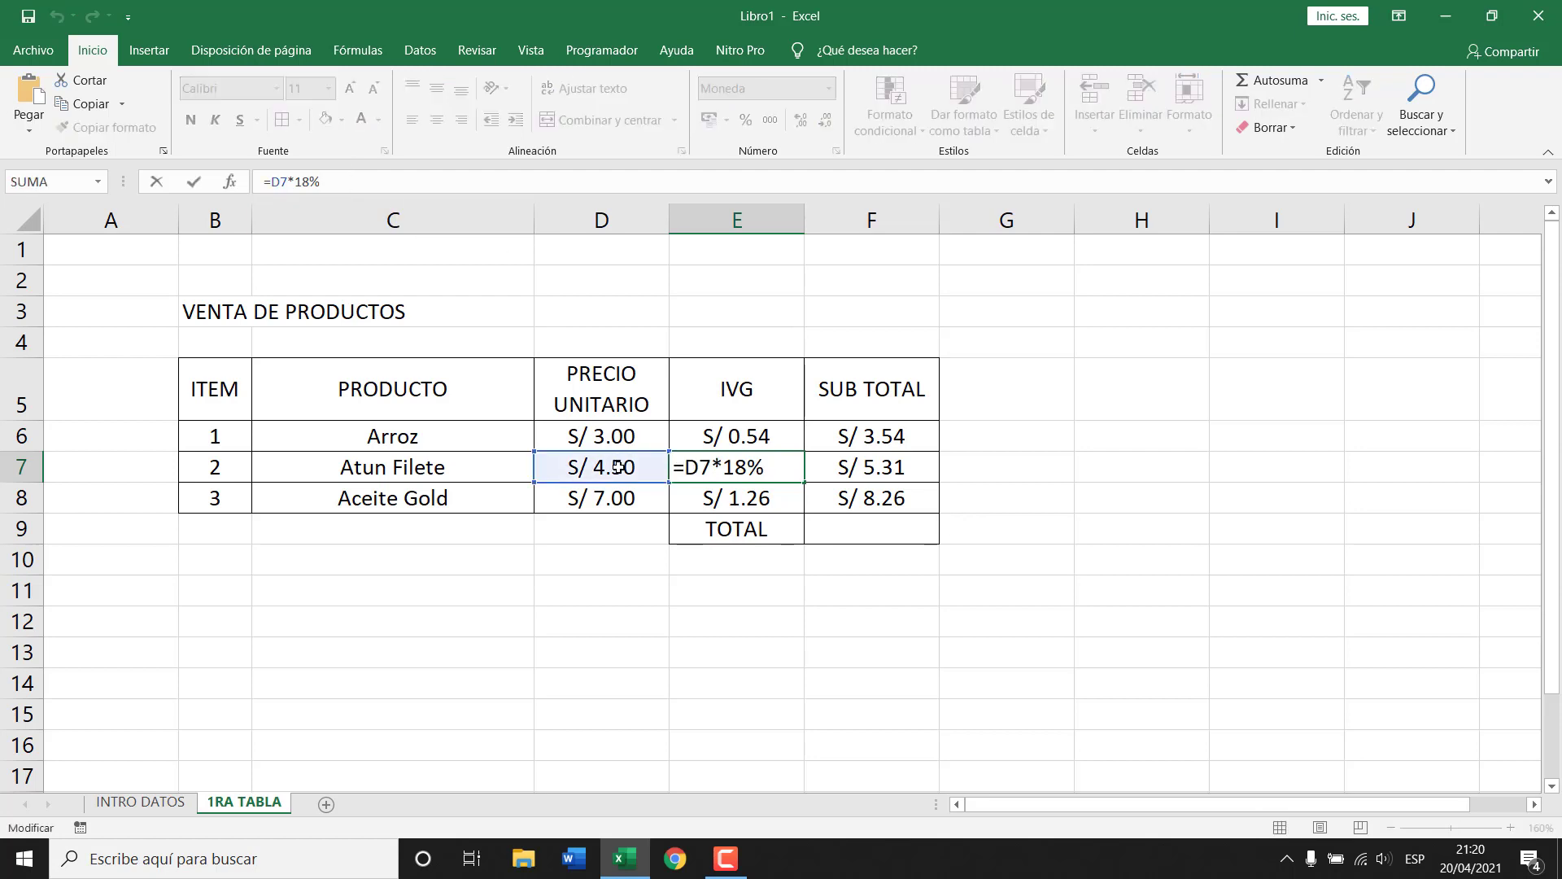
pyautogui.press('Return')
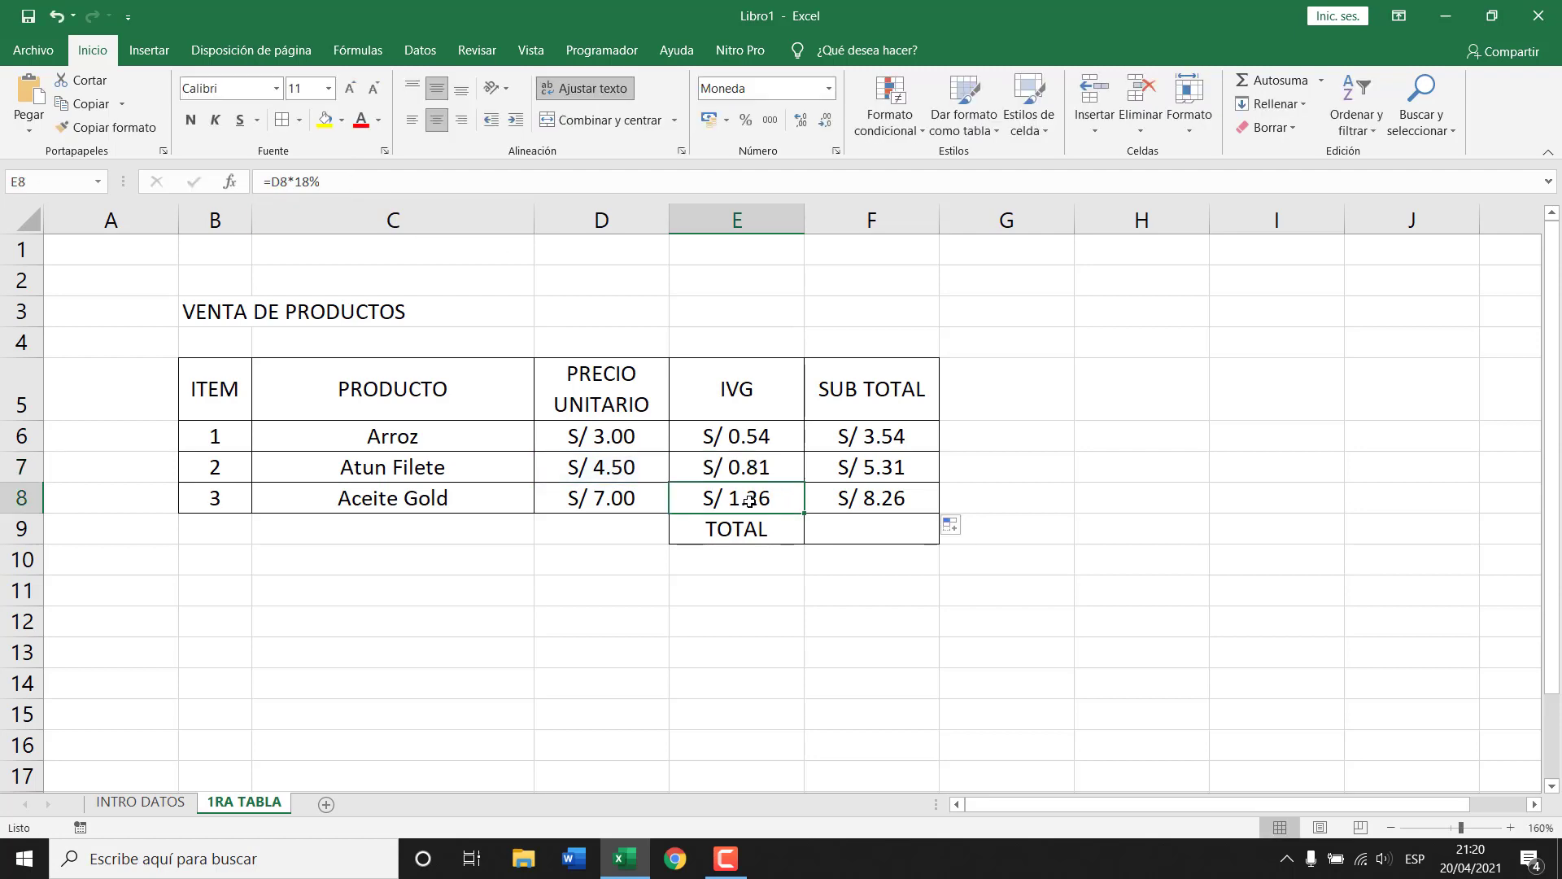
pyautogui.press('F2')
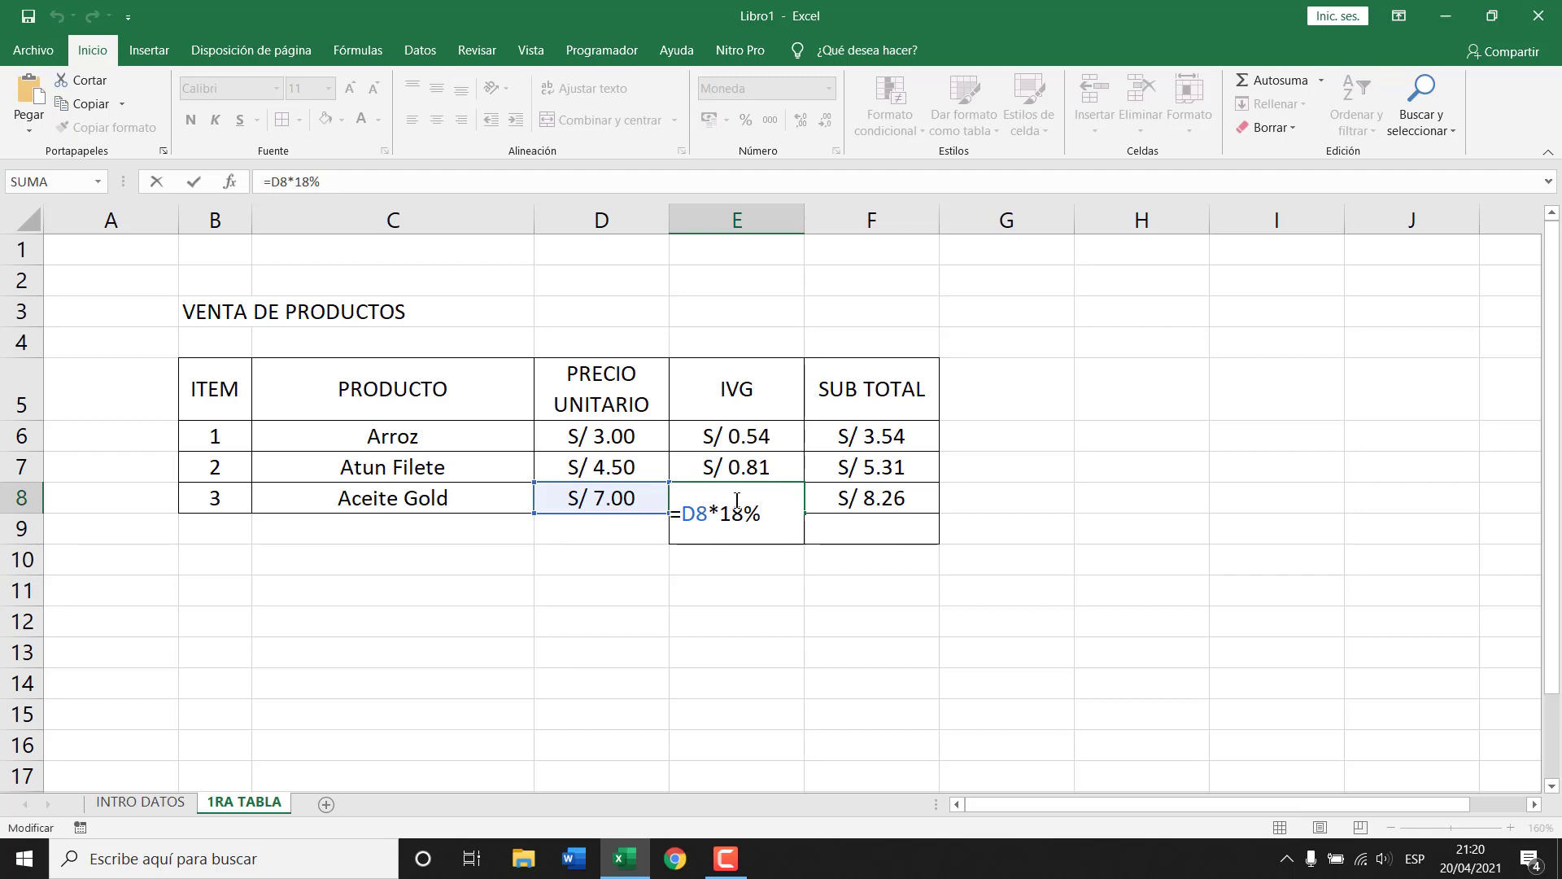
pyautogui.click(878, 497)
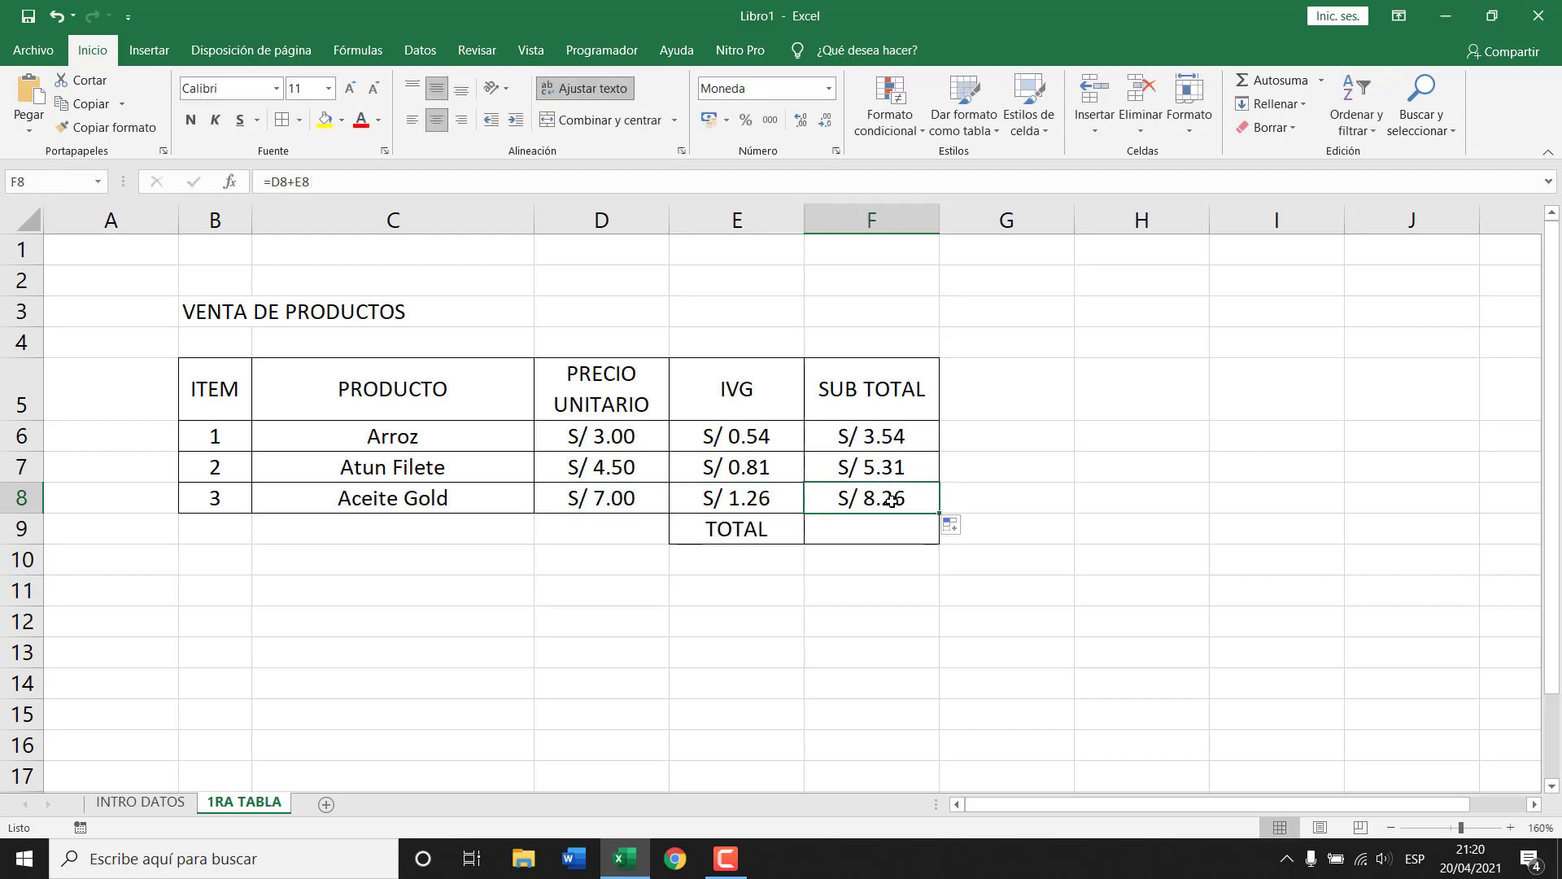
pyautogui.press('F2')
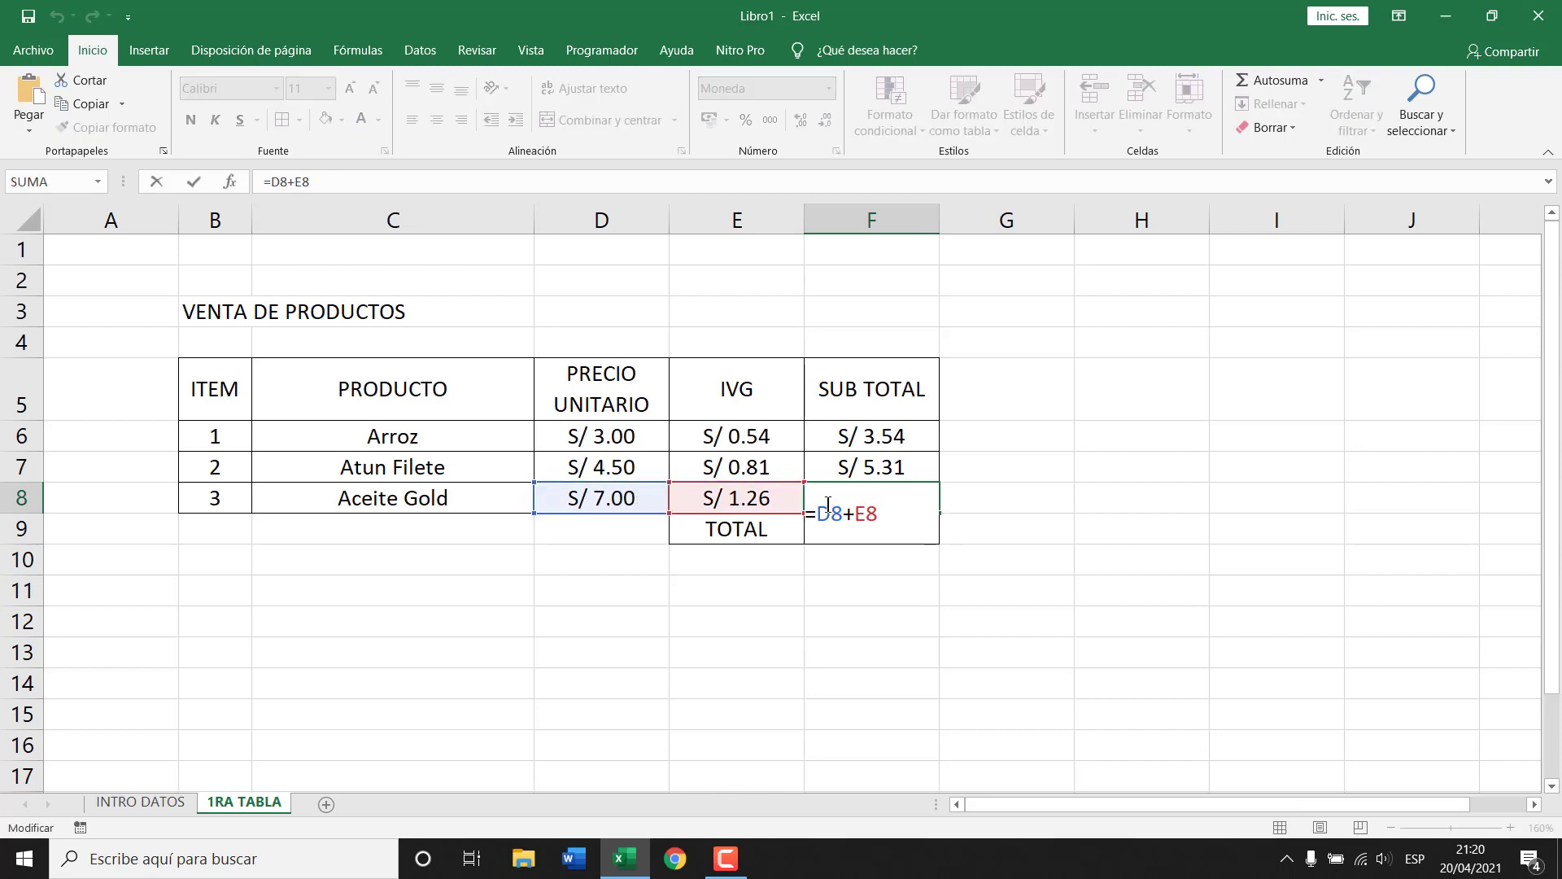
pyautogui.hotkey('ctrl', 'Return')
pyautogui.click(833, 444)
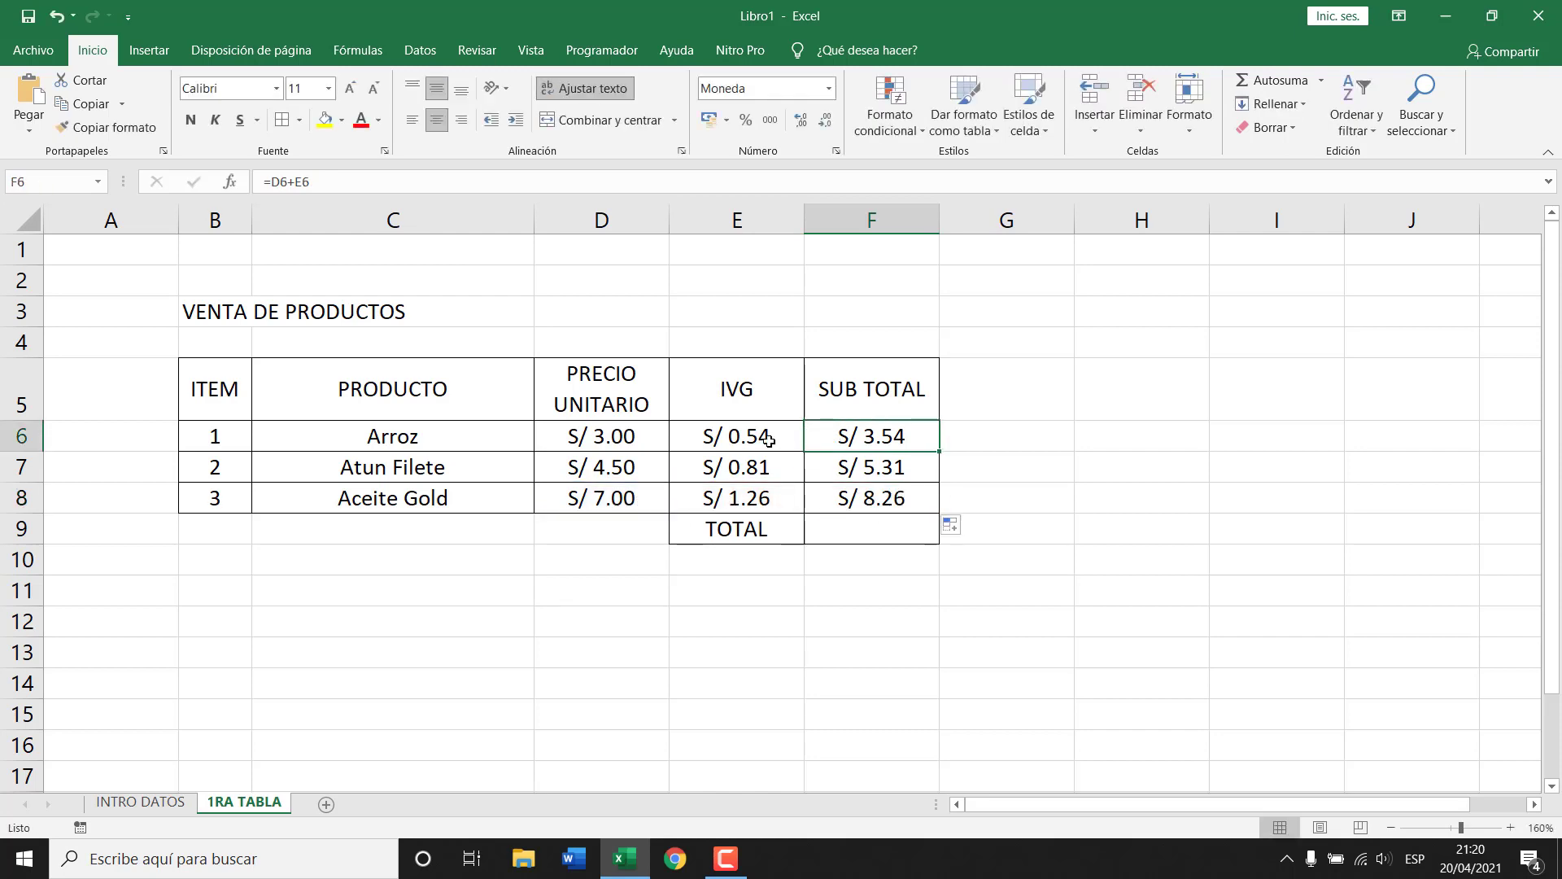
pyautogui.click(739, 439)
pyautogui.click(870, 434)
pyautogui.click(757, 440)
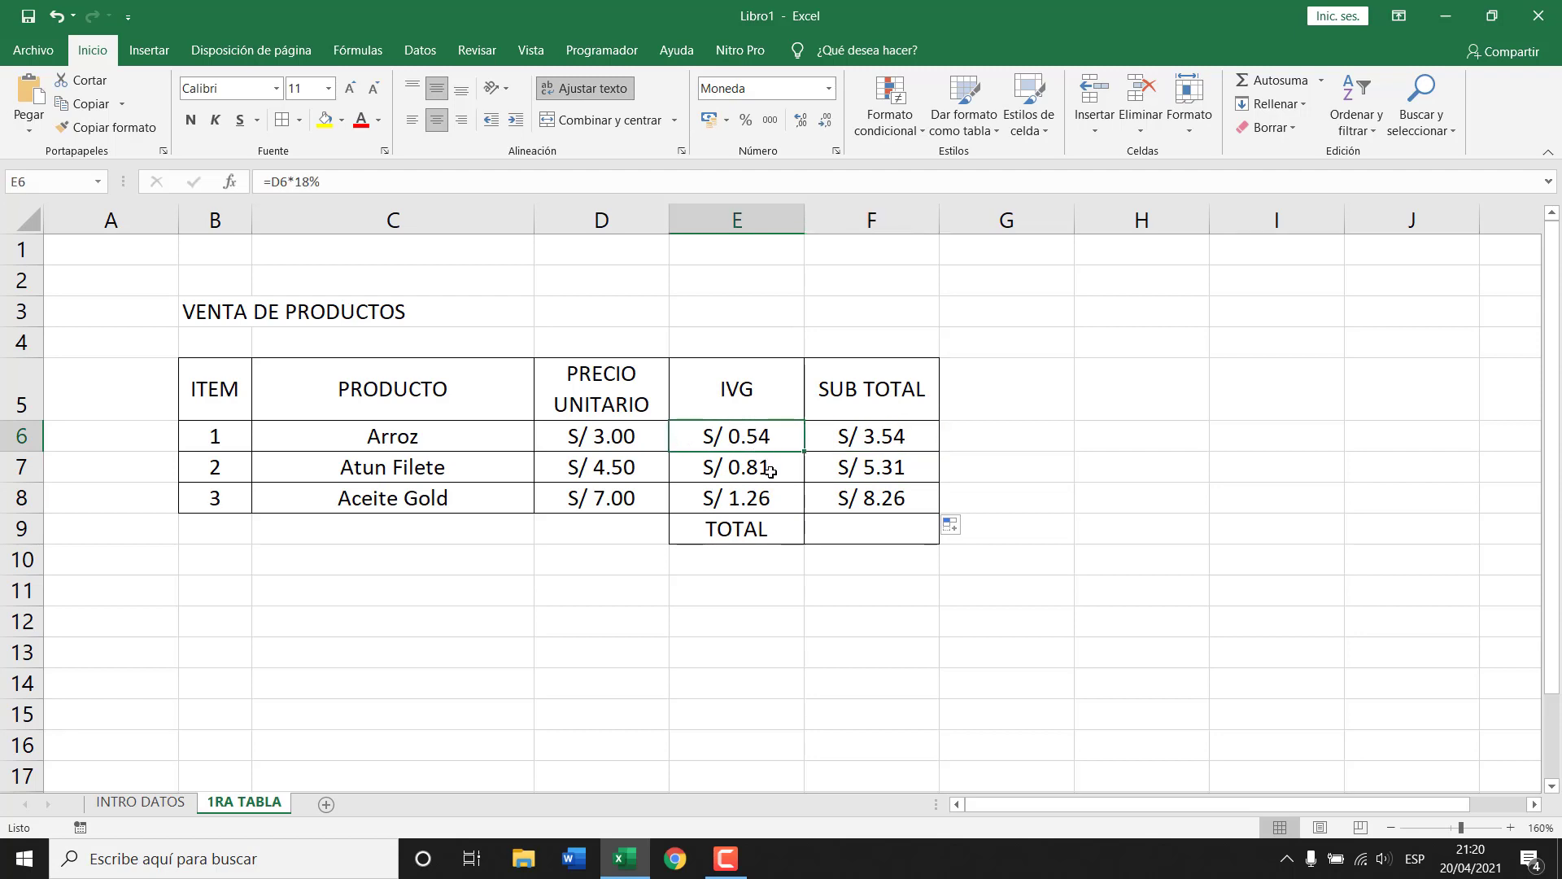
# - Compare the IVG and subtotal formulas of the Arroz and Atun Filete rows
pyautogui.click(765, 466)
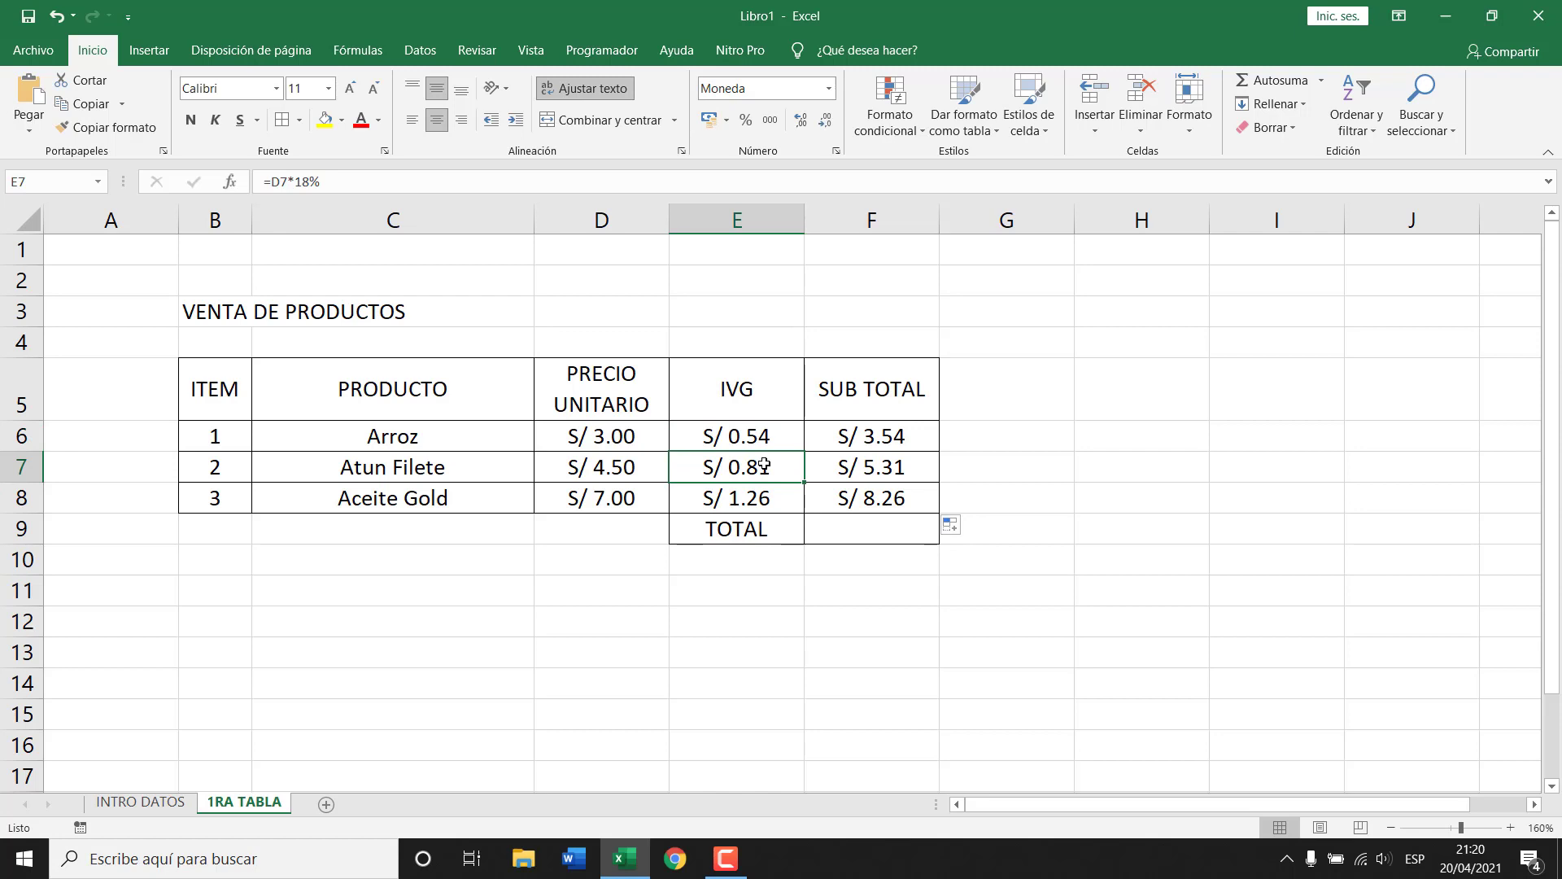
pyautogui.click(850, 469)
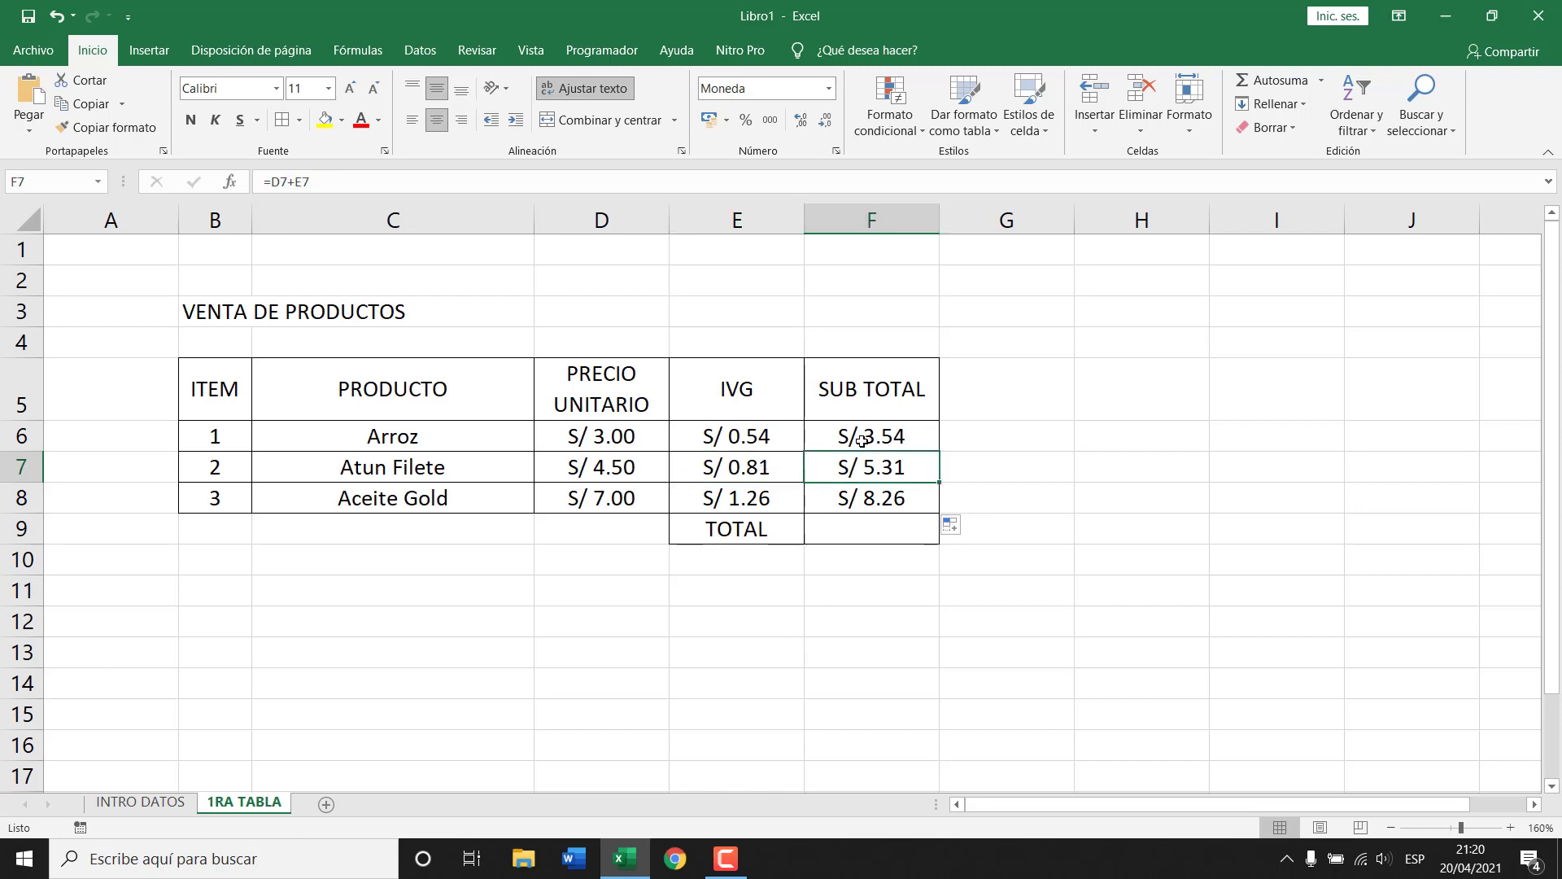
pyautogui.click(862, 435)
pyautogui.click(765, 434)
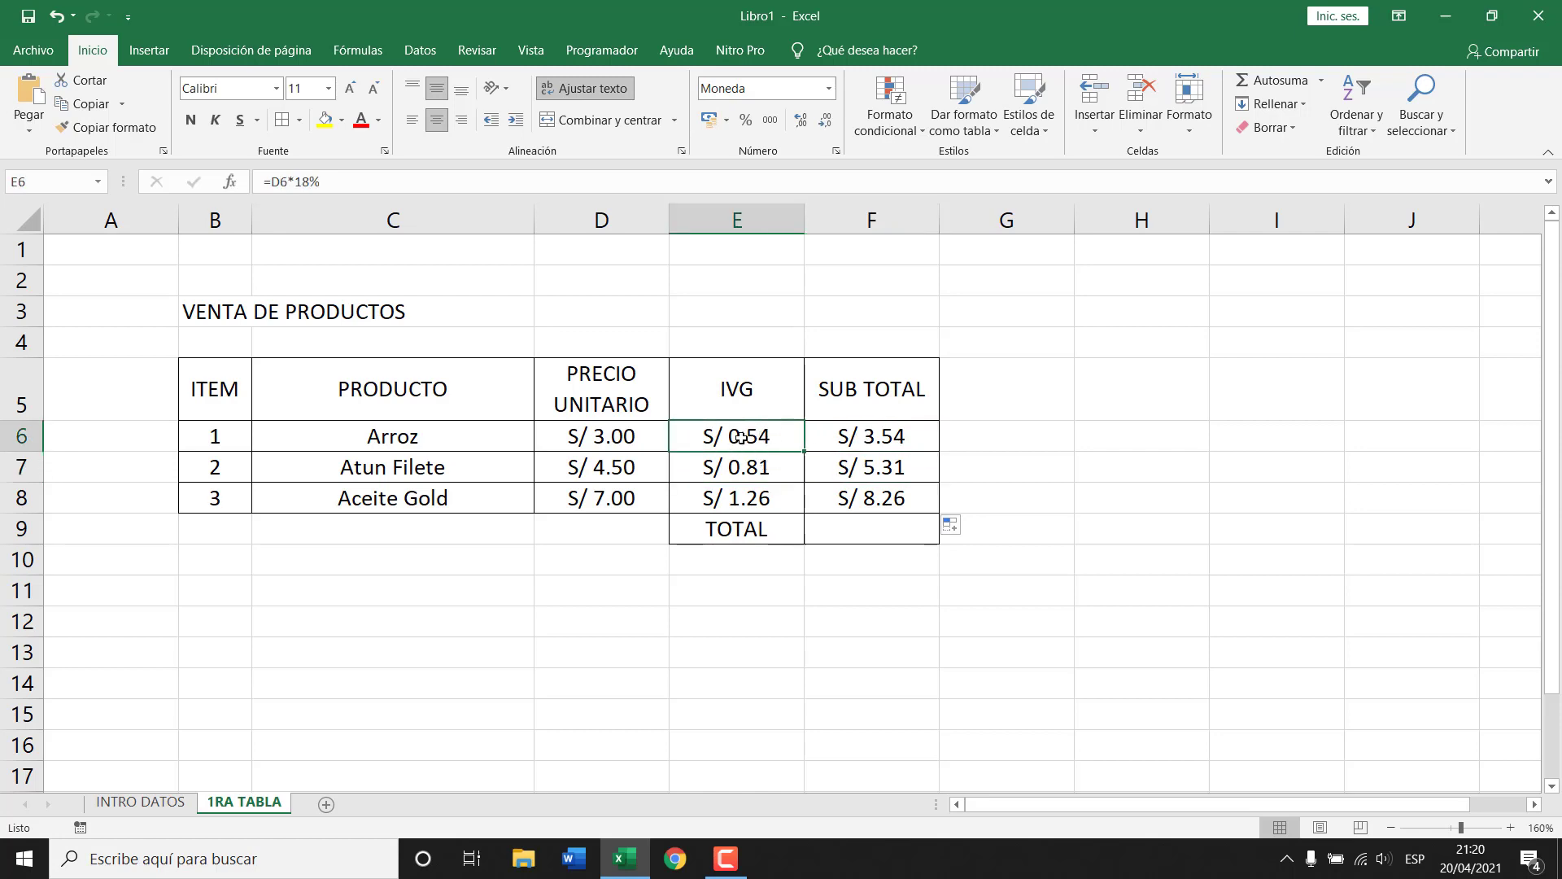
pyautogui.click(622, 437)
# - Copy the Arroz IVG formula from E6 to E13, inspect its cell reference, and clear the copy
pyautogui.click(700, 434)
pyautogui.hotkey('ctrl', 'c')
pyautogui.click(745, 651)
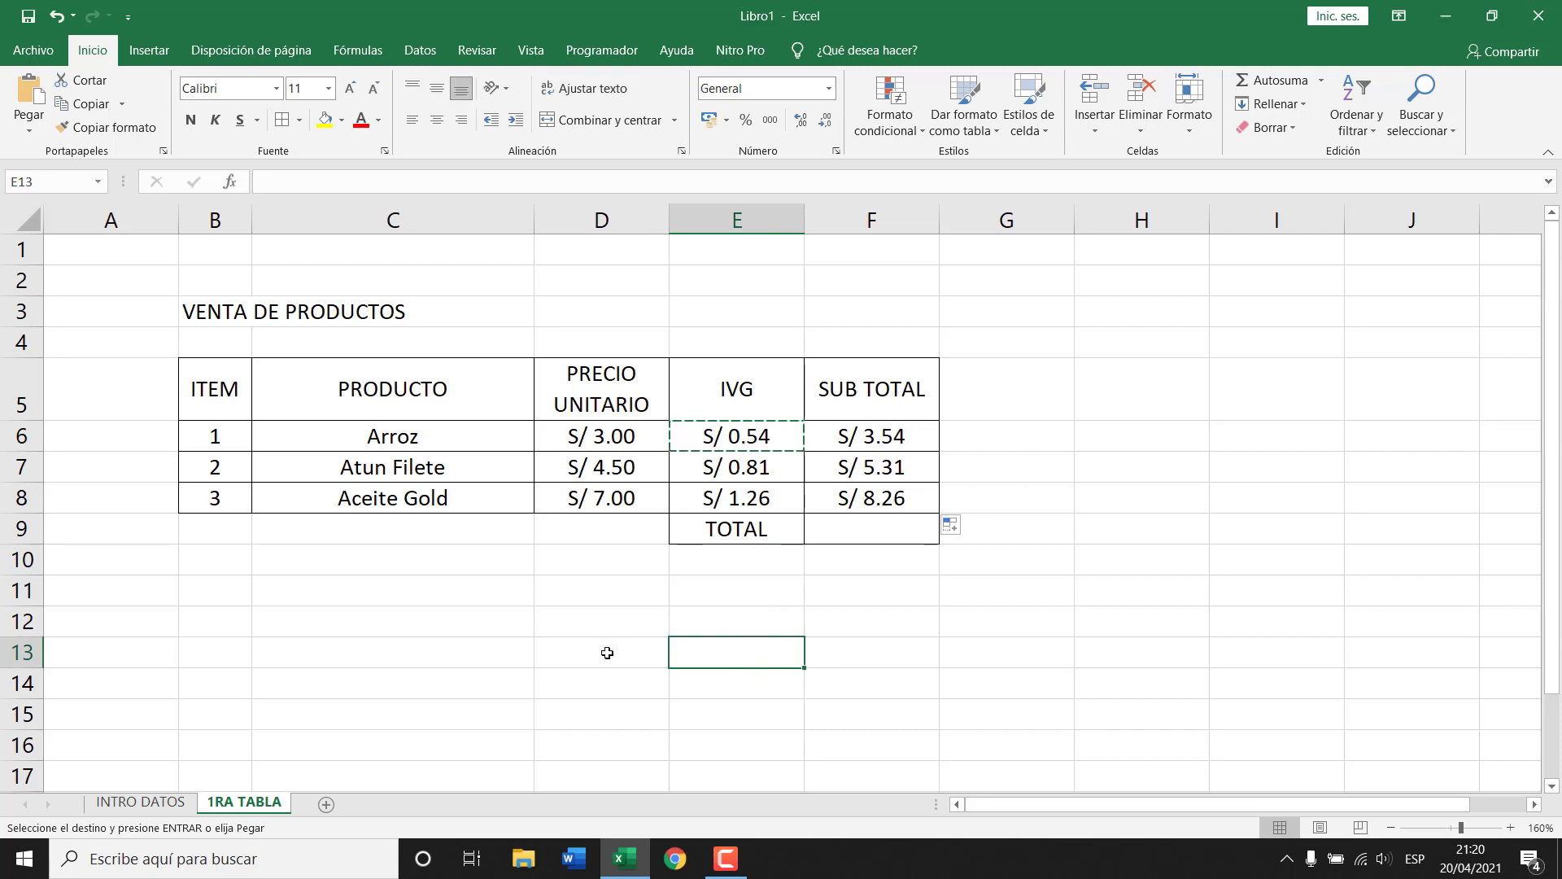
pyautogui.hotkey('ctrl', 'v')
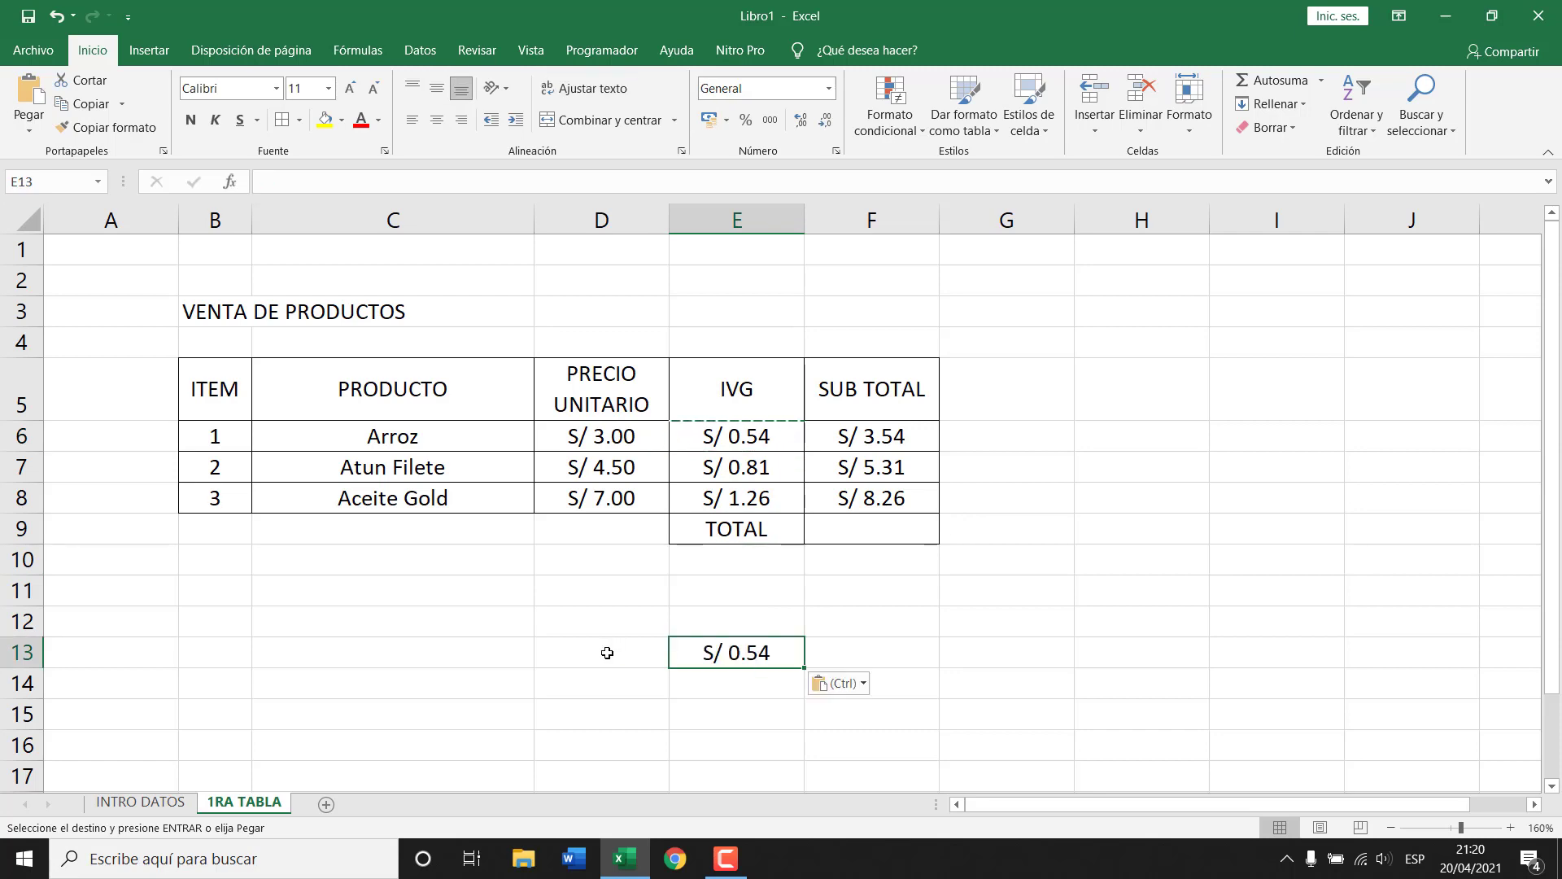
pyautogui.press('F2')
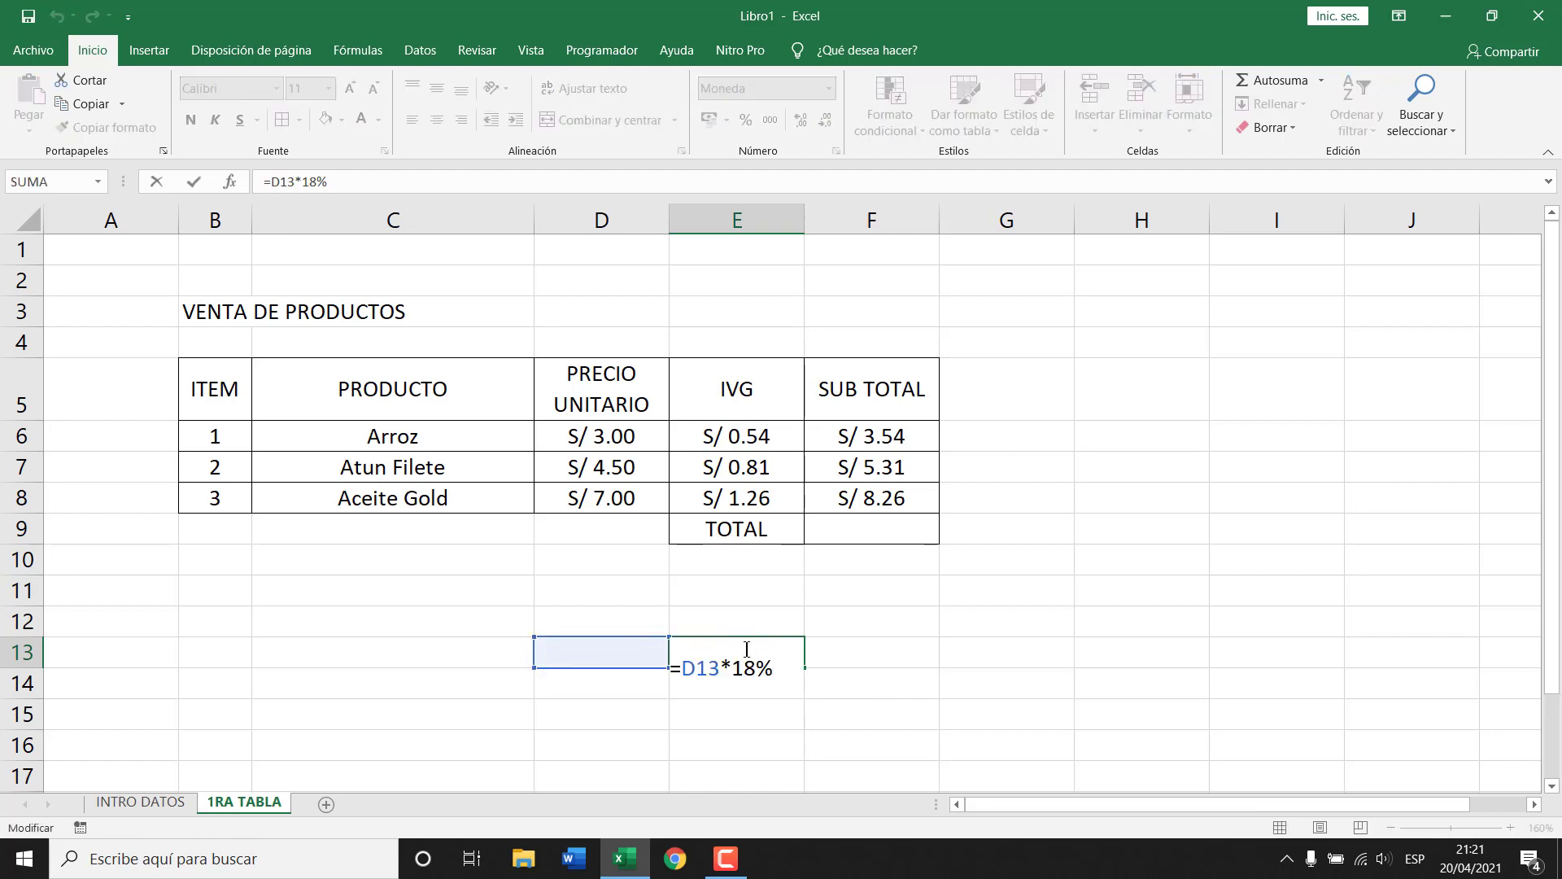
pyautogui.press('Escape')
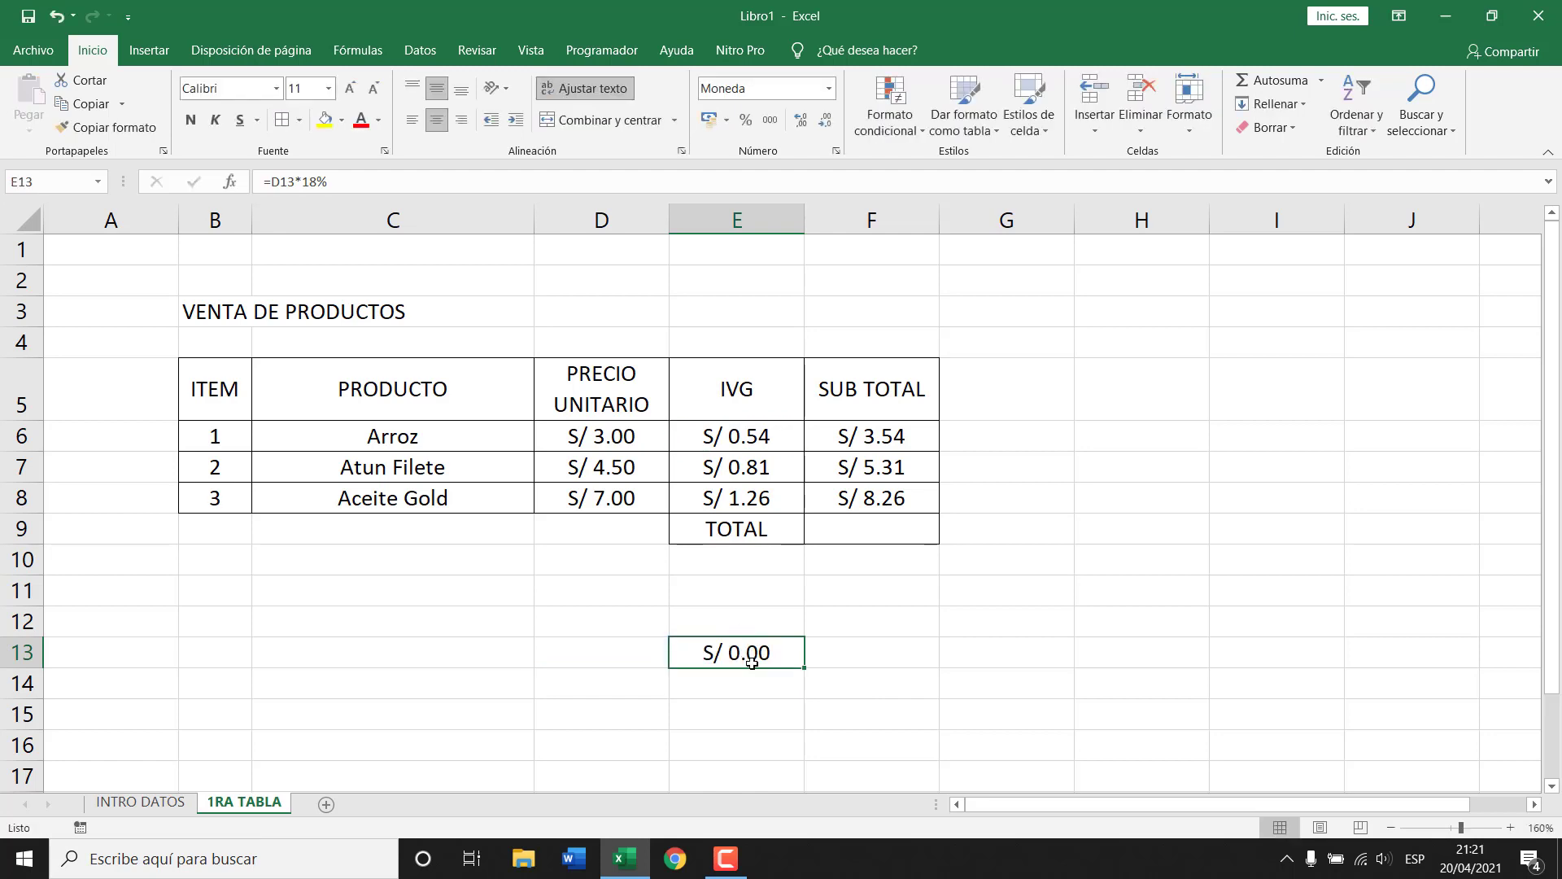
pyautogui.press('Delete')
# - Undo the test copy in E13 and fill the subtotal formula from F6 down through F8
pyautogui.click(832, 650)
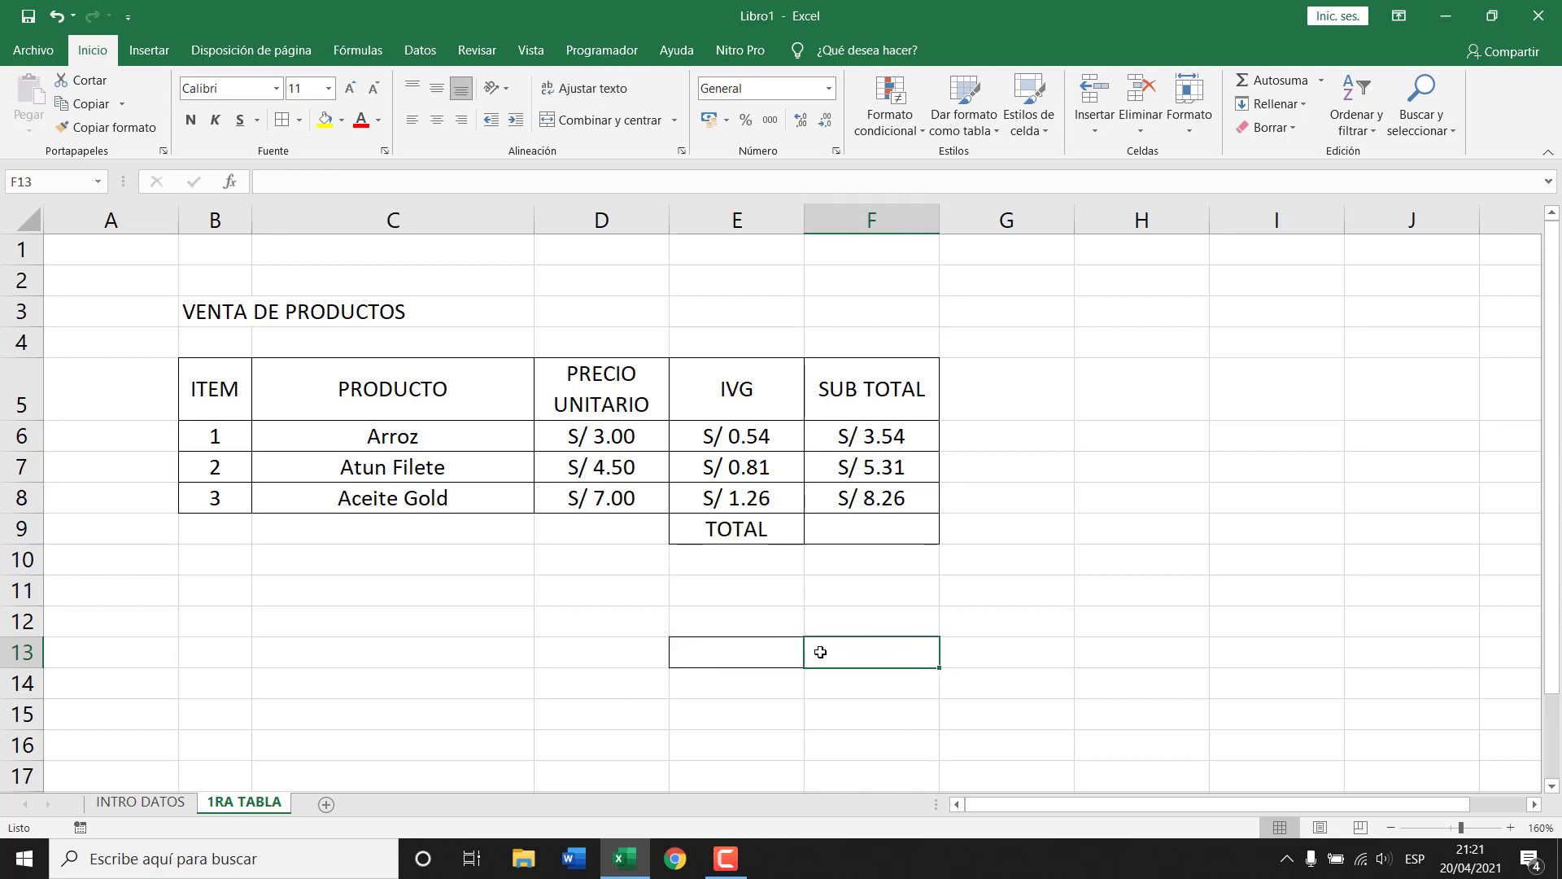
pyautogui.hotkey('ctrl', 'z')
pyautogui.hotkey('ctrl', 'z')
pyautogui.hotkey('ctrl', 'z')
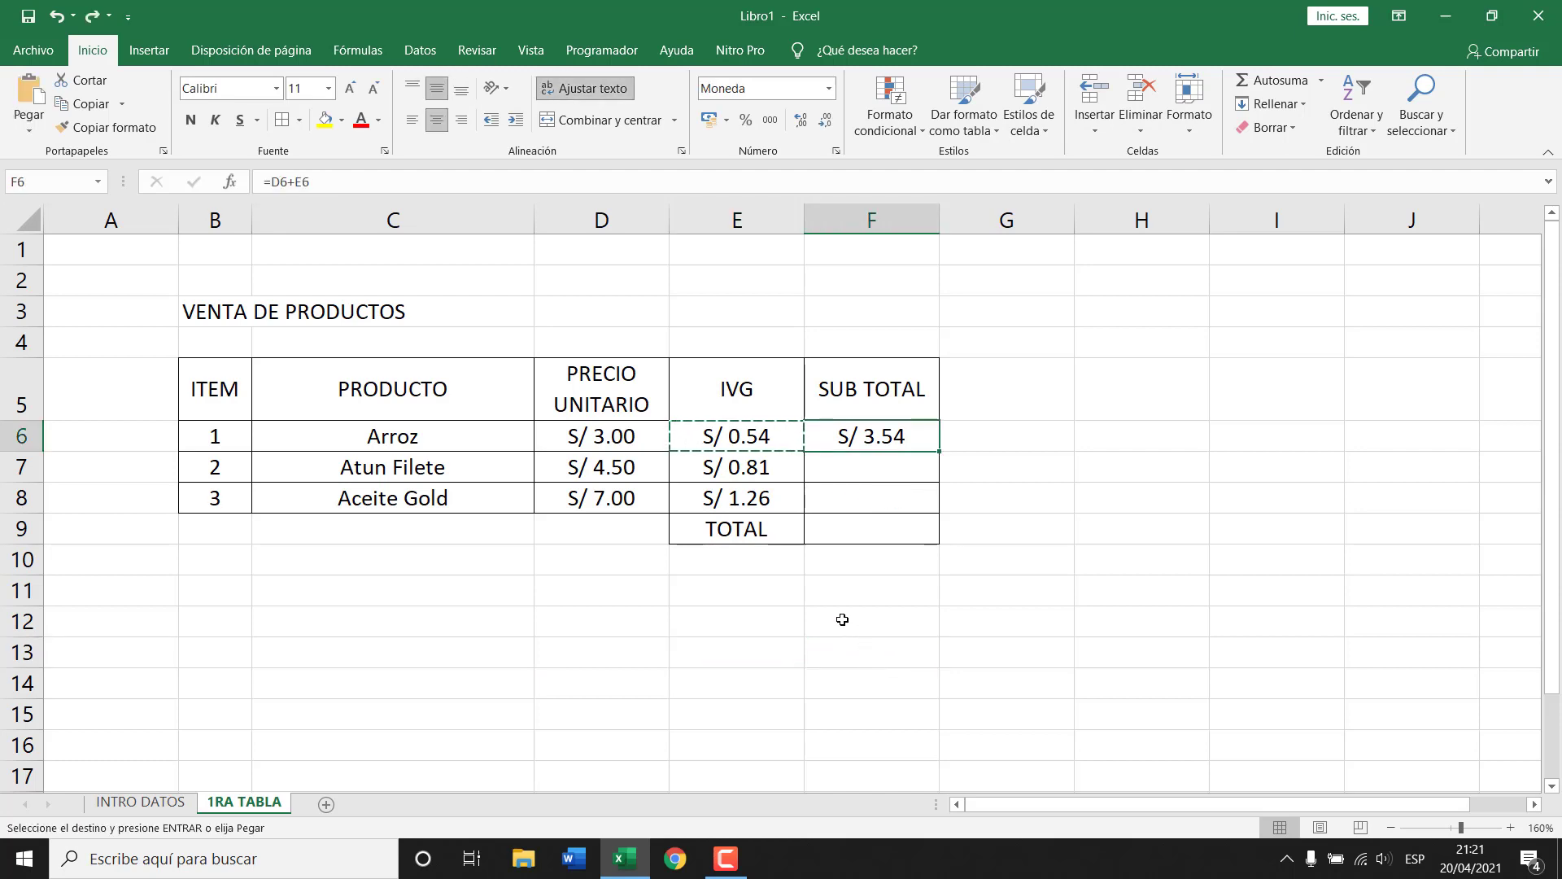
pyautogui.press('Escape')
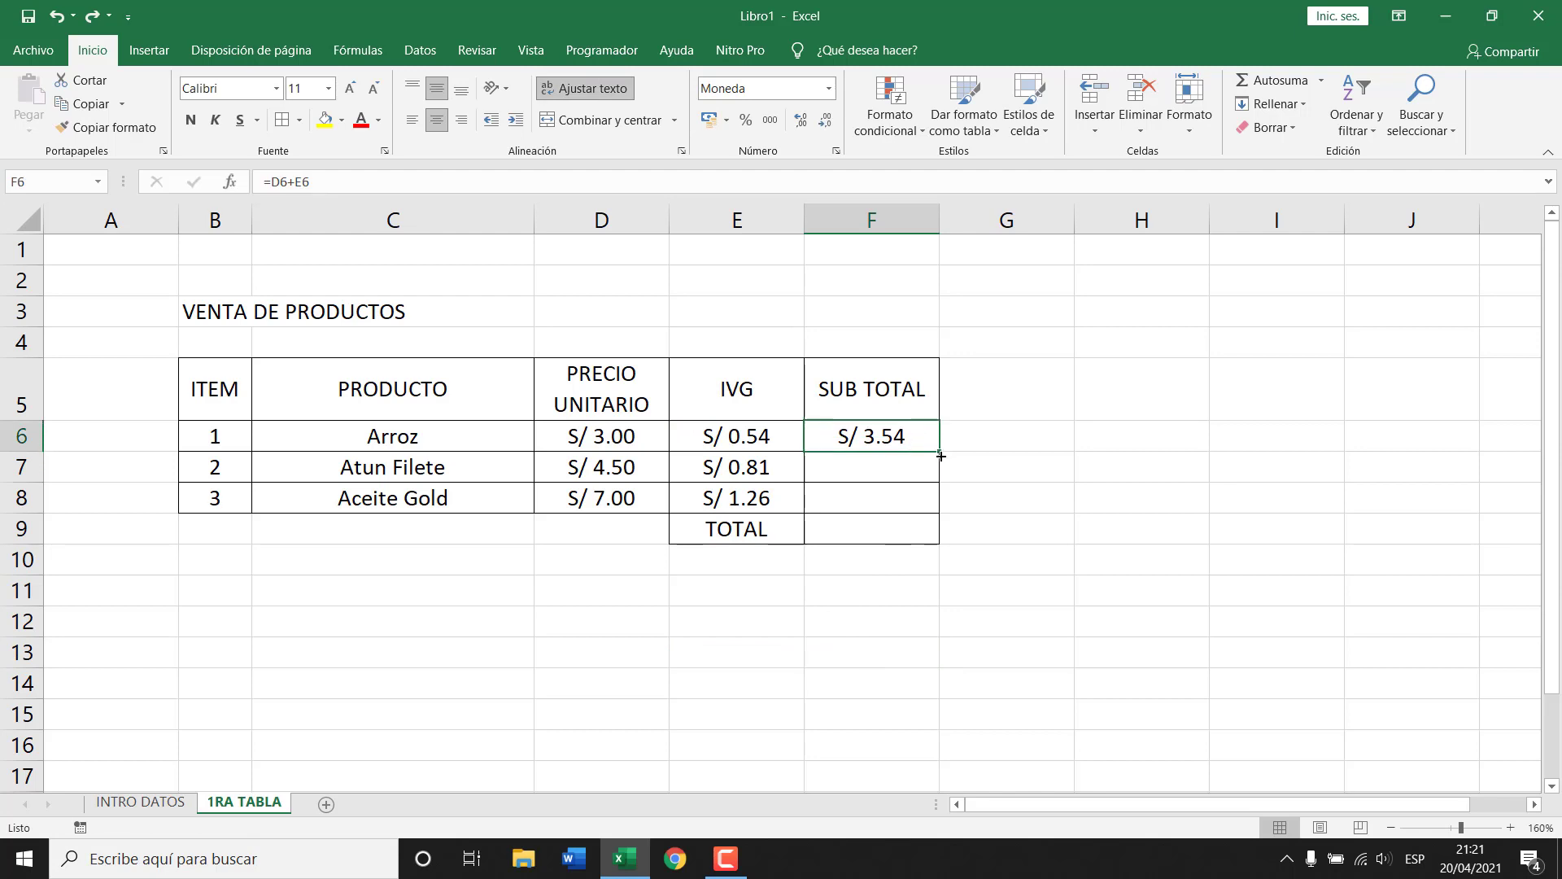
pyautogui.moveTo(936, 454); pyautogui.dragTo(938, 508)
# - Calculate the TOTAL in F9 by applying AutoSum to the subtotals, giving =SUMA(F6:F8)
pyautogui.click(882, 530)
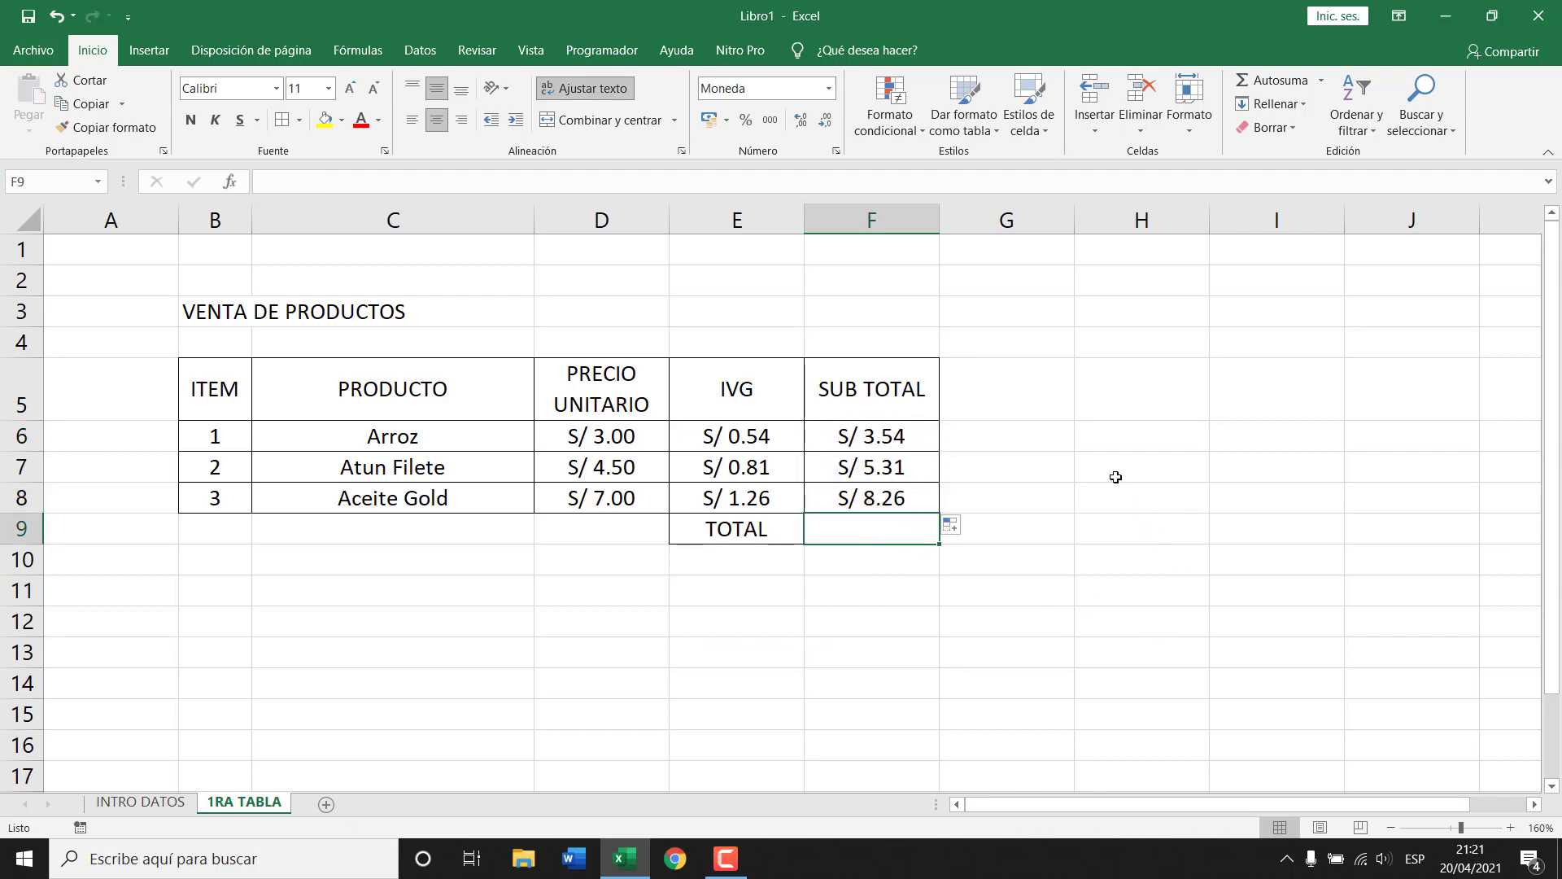
pyautogui.click(1274, 81)
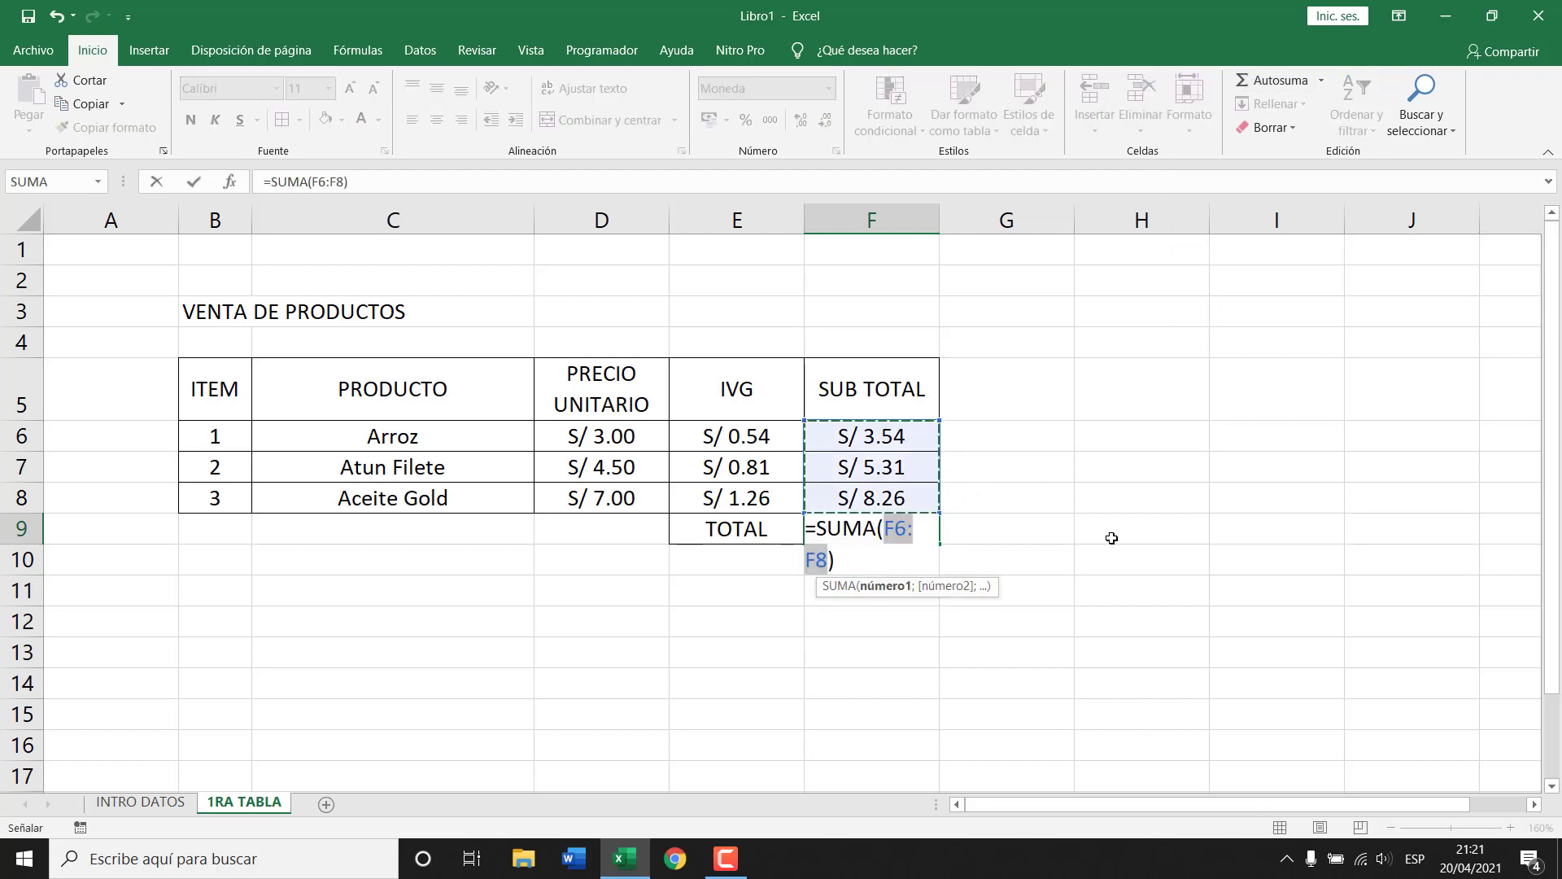
pyautogui.press('Right')
pyautogui.press('Left')
pyautogui.hotkey('shift', 'Down')
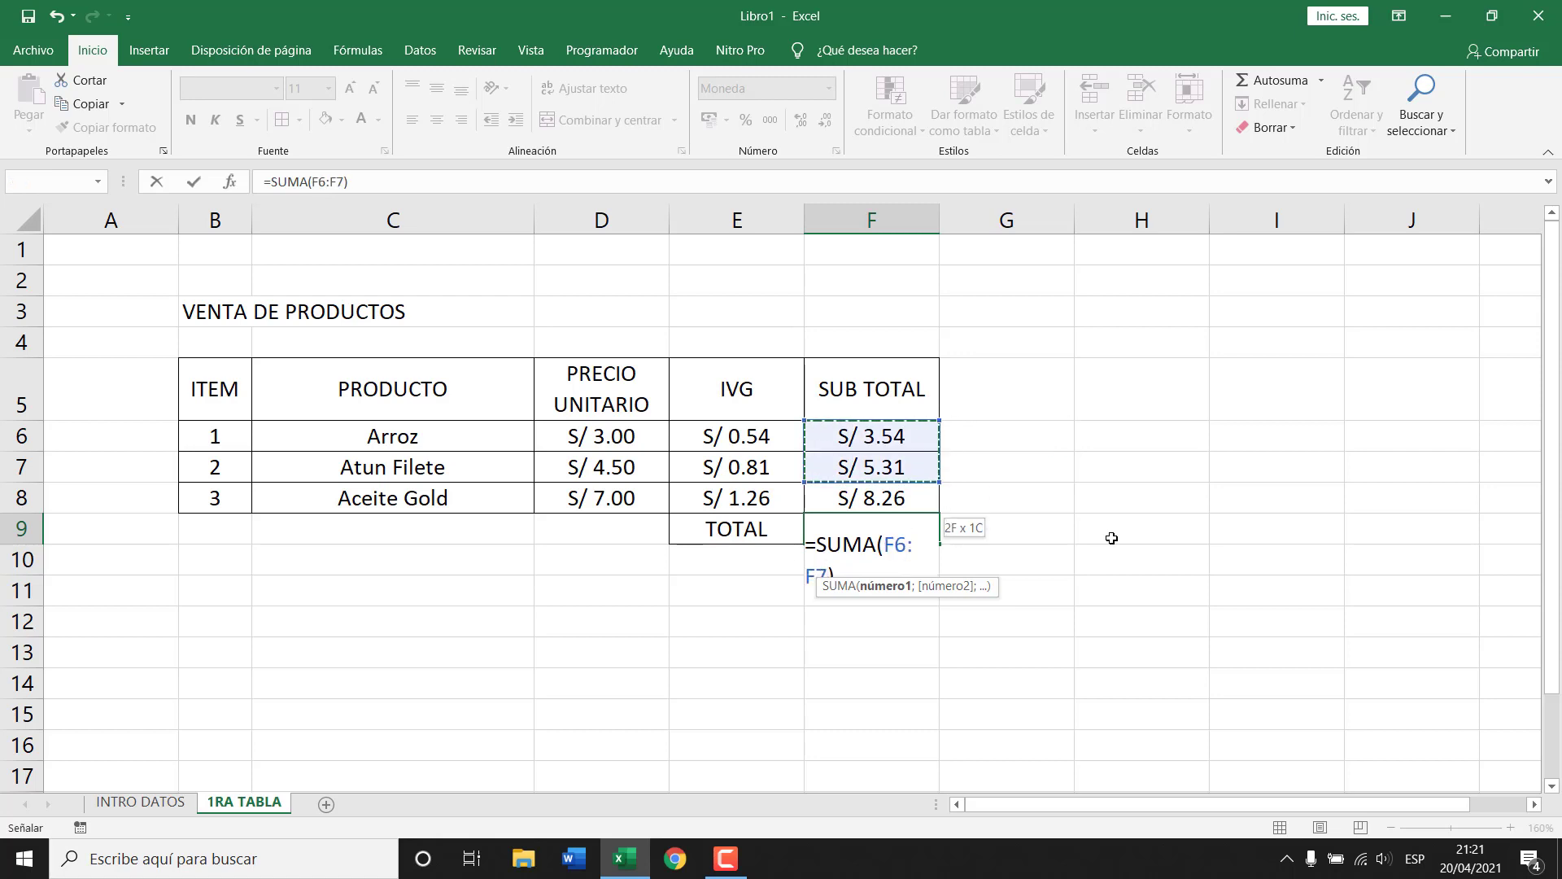
pyautogui.hotkey('shift', 'Down')
pyautogui.press('Return')
# - Replace the TOTAL formula in F9 with the cell-by-cell addition =F6+F7+F8
pyautogui.press('Up')
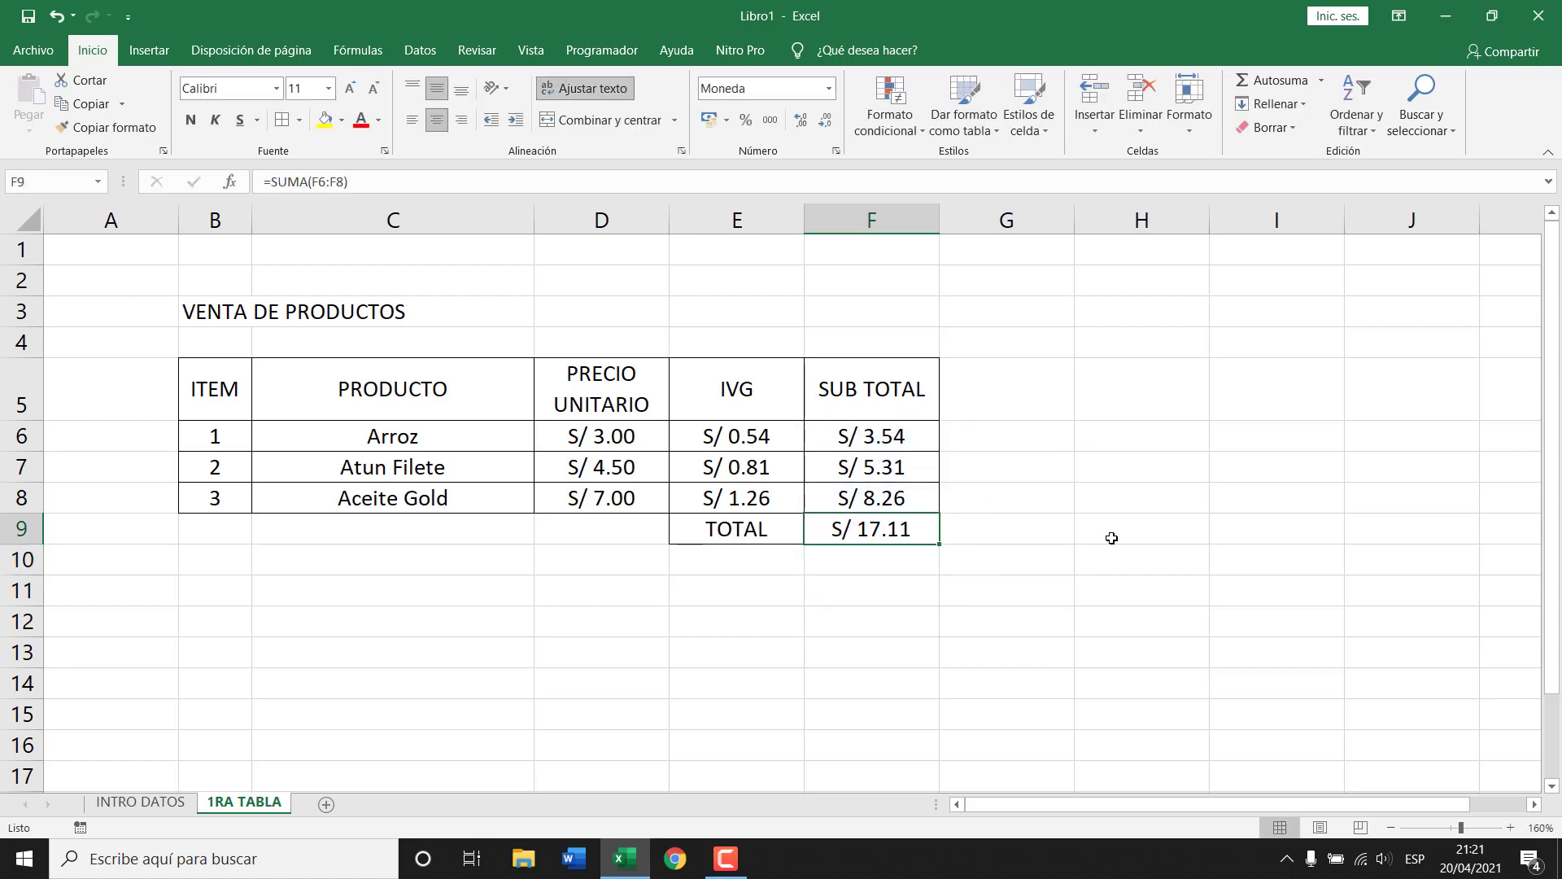
pyautogui.write('=')
pyautogui.press('Up')
pyautogui.press('Up')
pyautogui.press('Up')
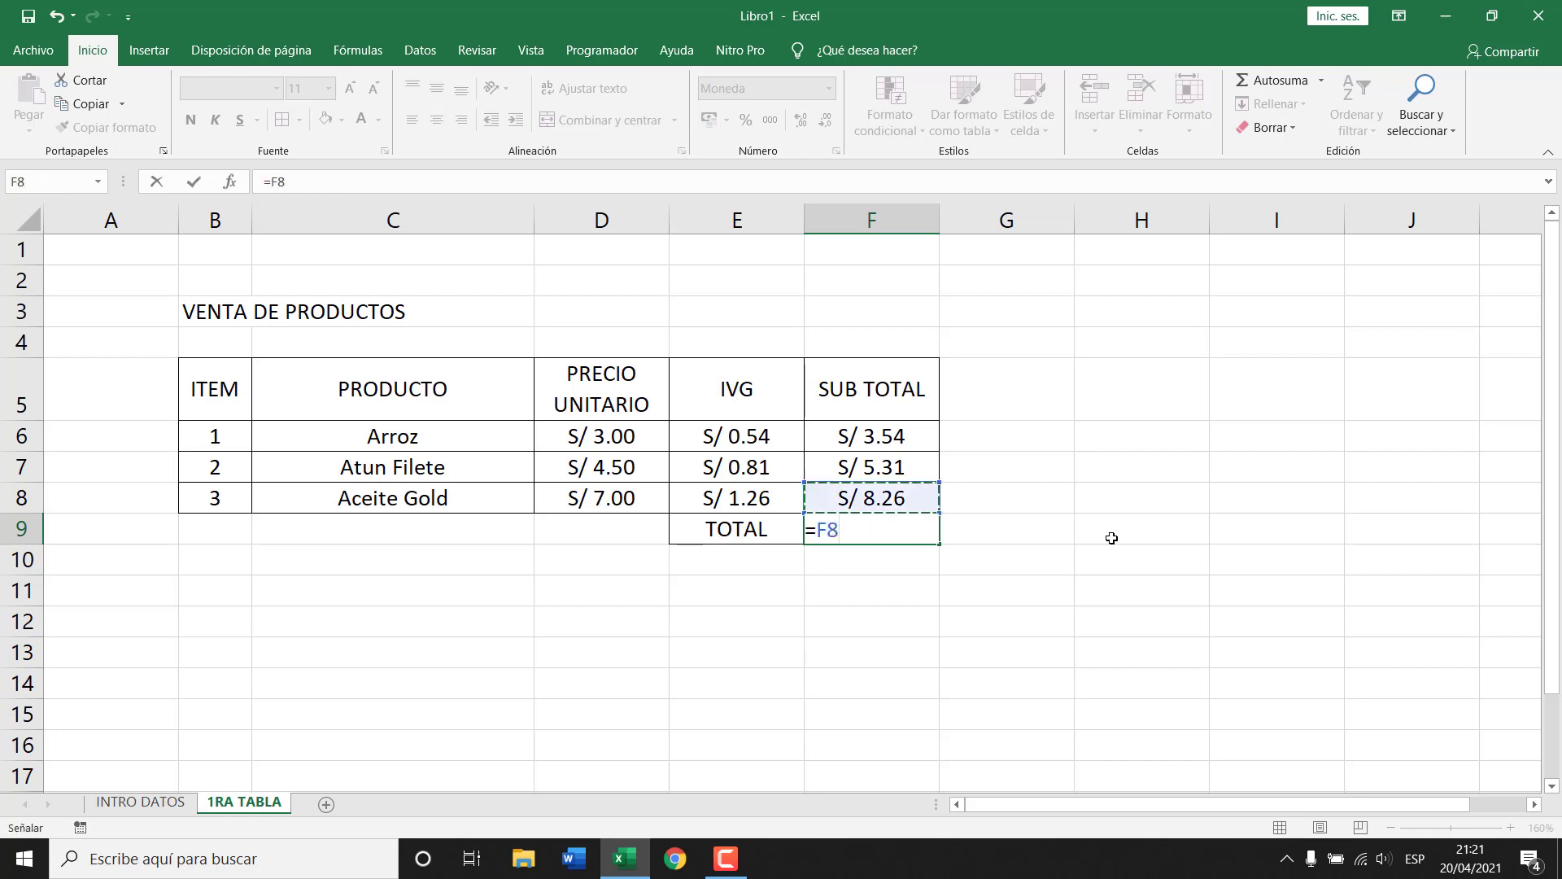
pyautogui.write('+')
pyautogui.press('Up')
pyautogui.press('Up')
pyautogui.press('Up')
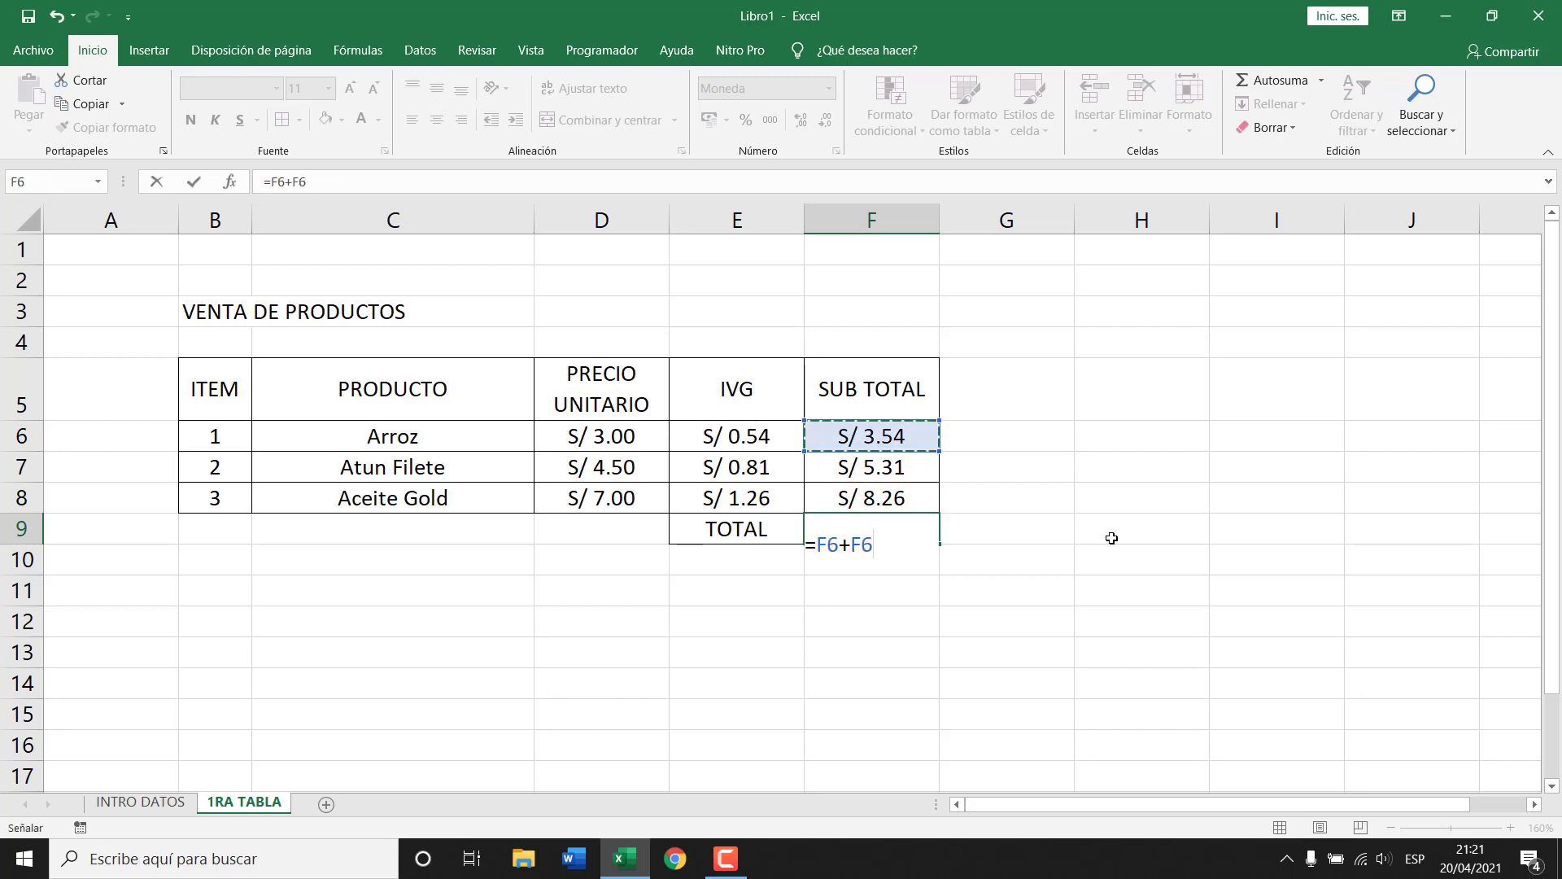
pyautogui.press('Down')
pyautogui.write('+')
pyautogui.press('Up')
pyautogui.press('Return')
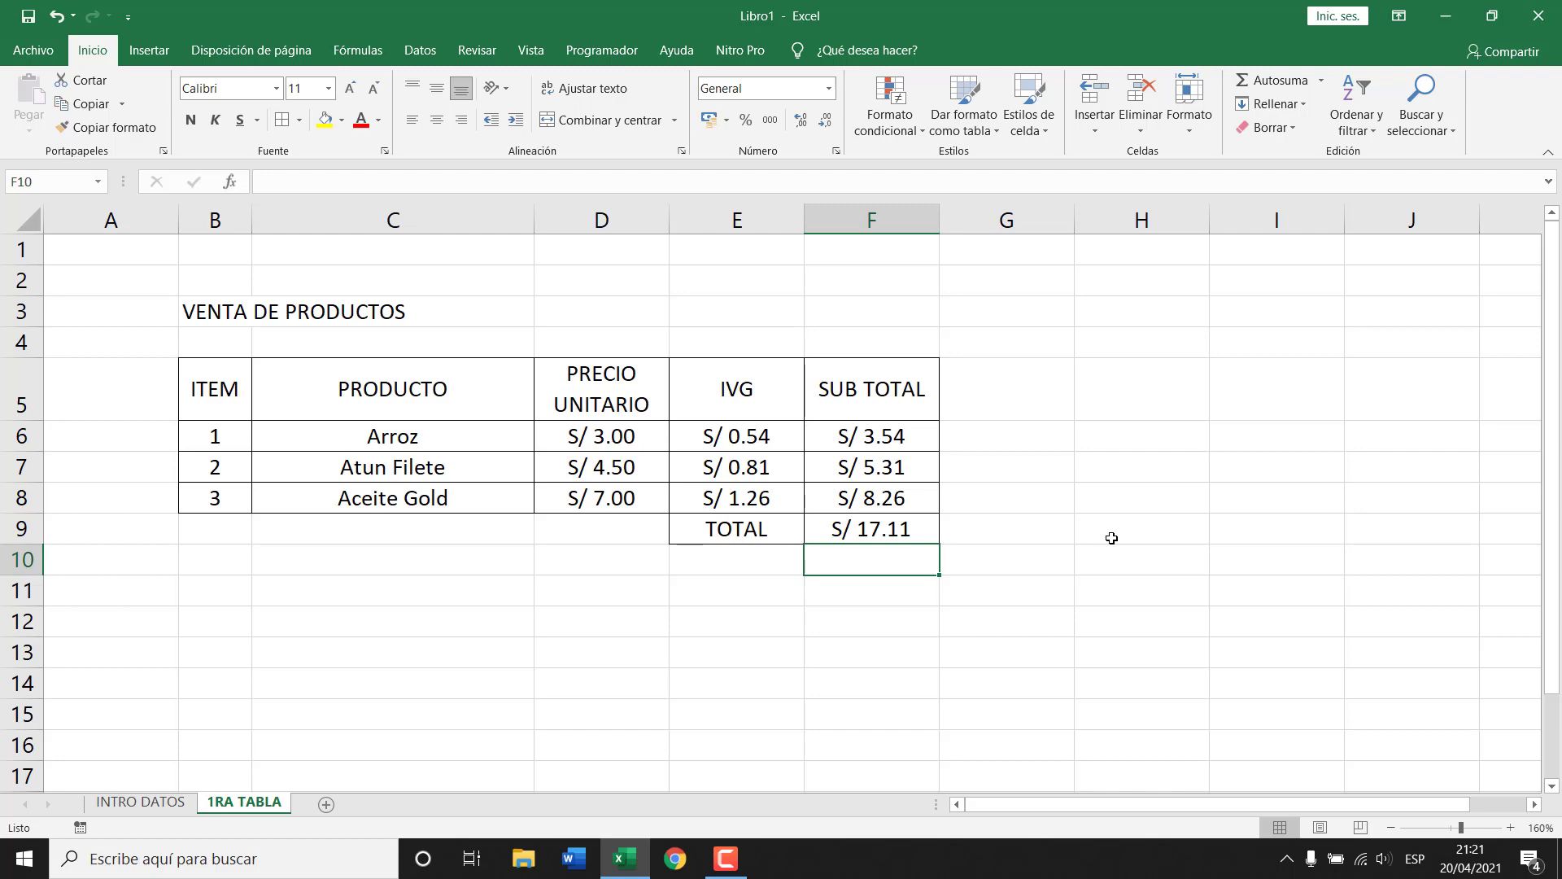
pyautogui.press('Up')
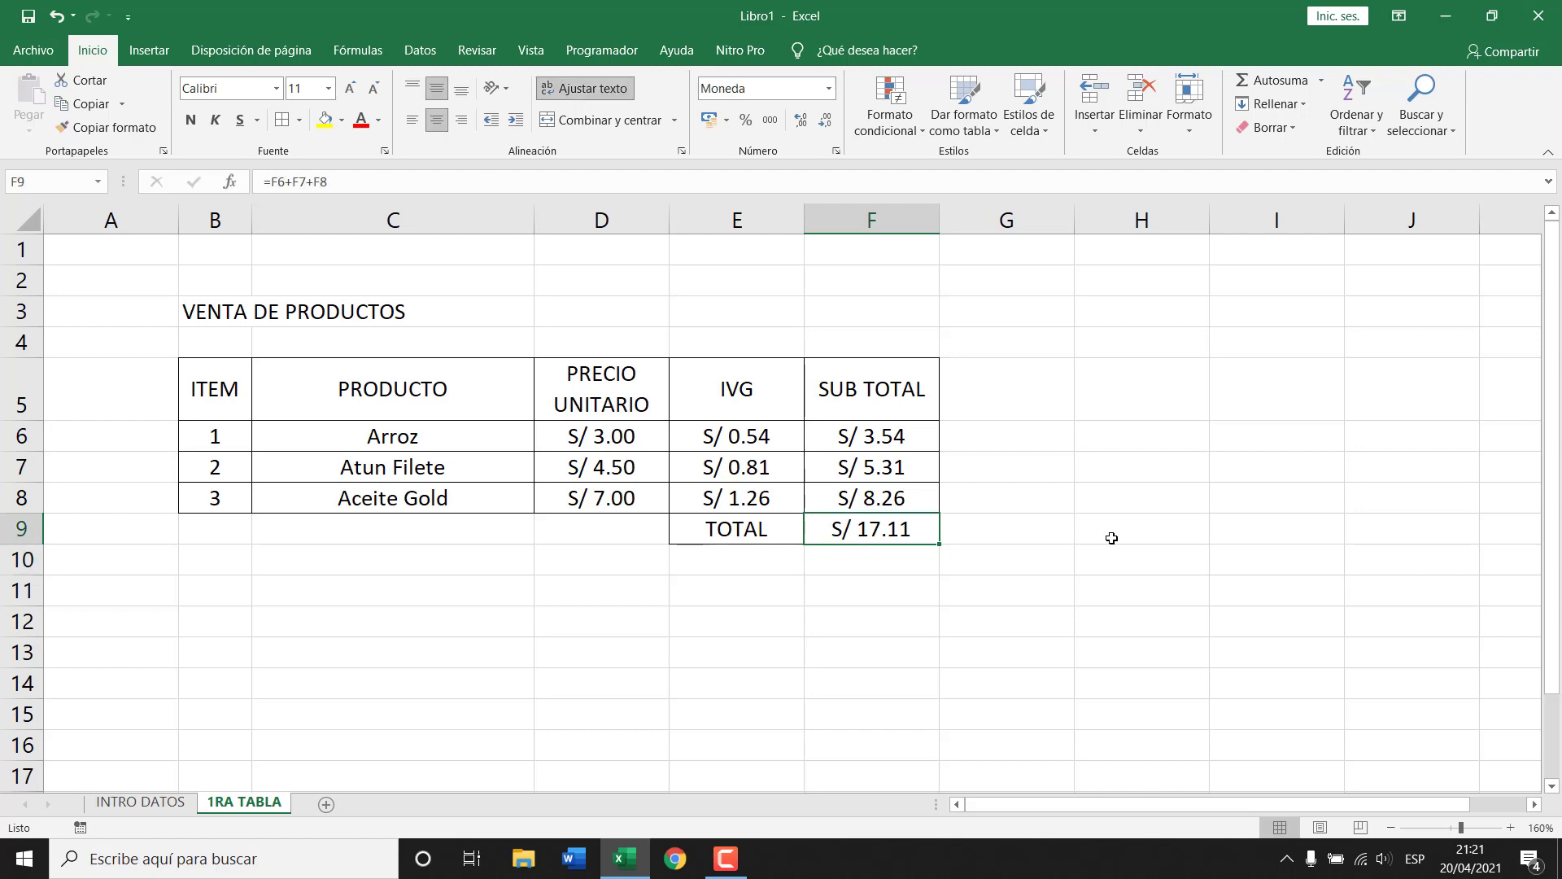
pyautogui.press('Down')
# - Fill the table's header row B5:F5 with the standard orange colour
pyautogui.moveTo(220, 395); pyautogui.dragTo(814, 388)
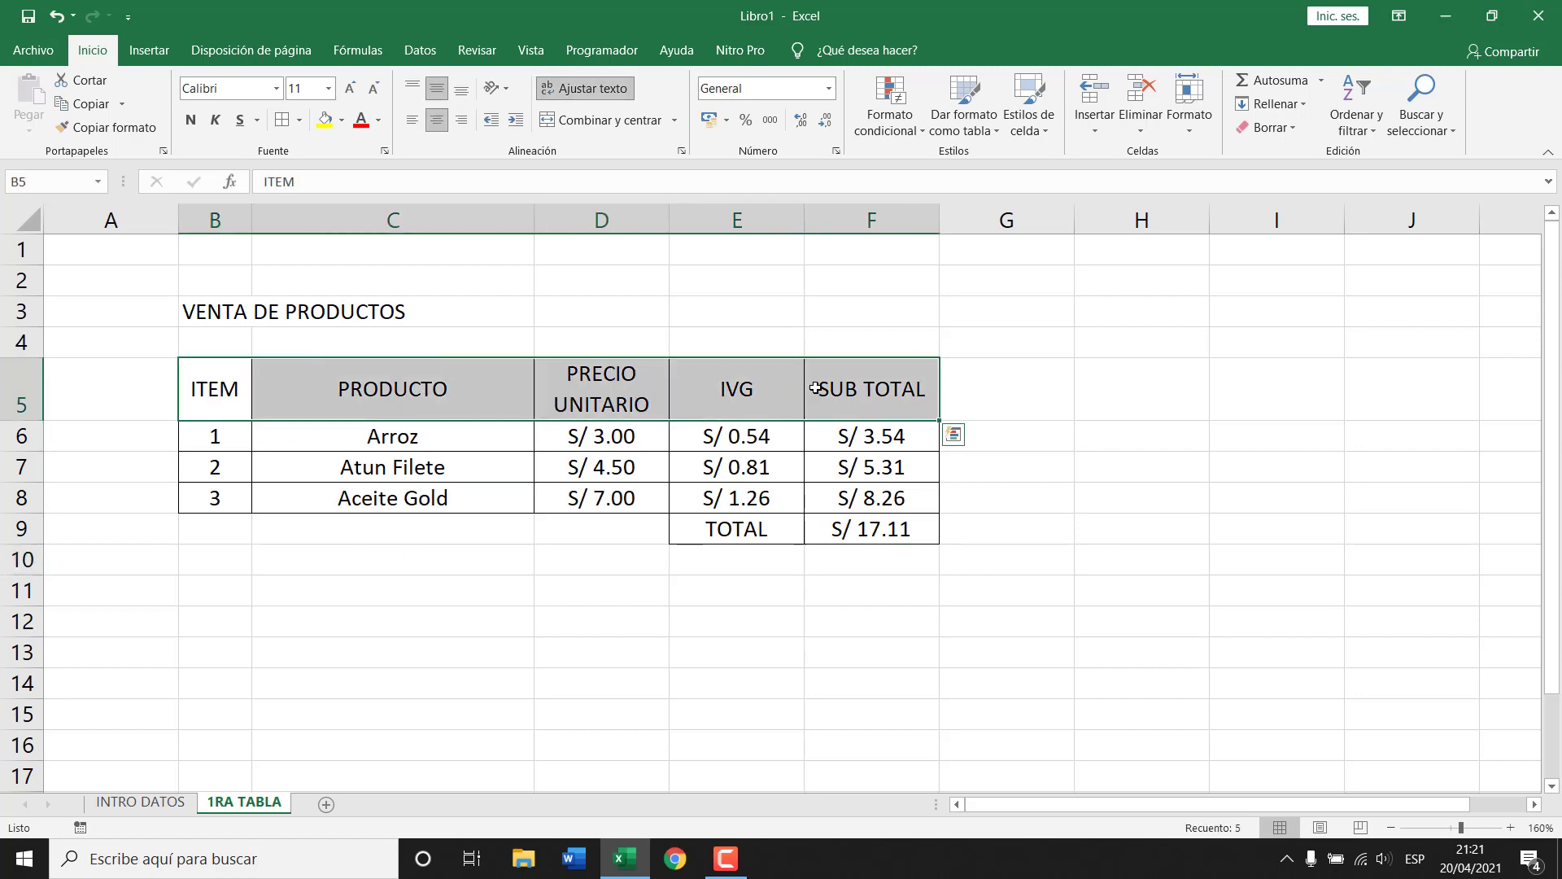
pyautogui.click(341, 120)
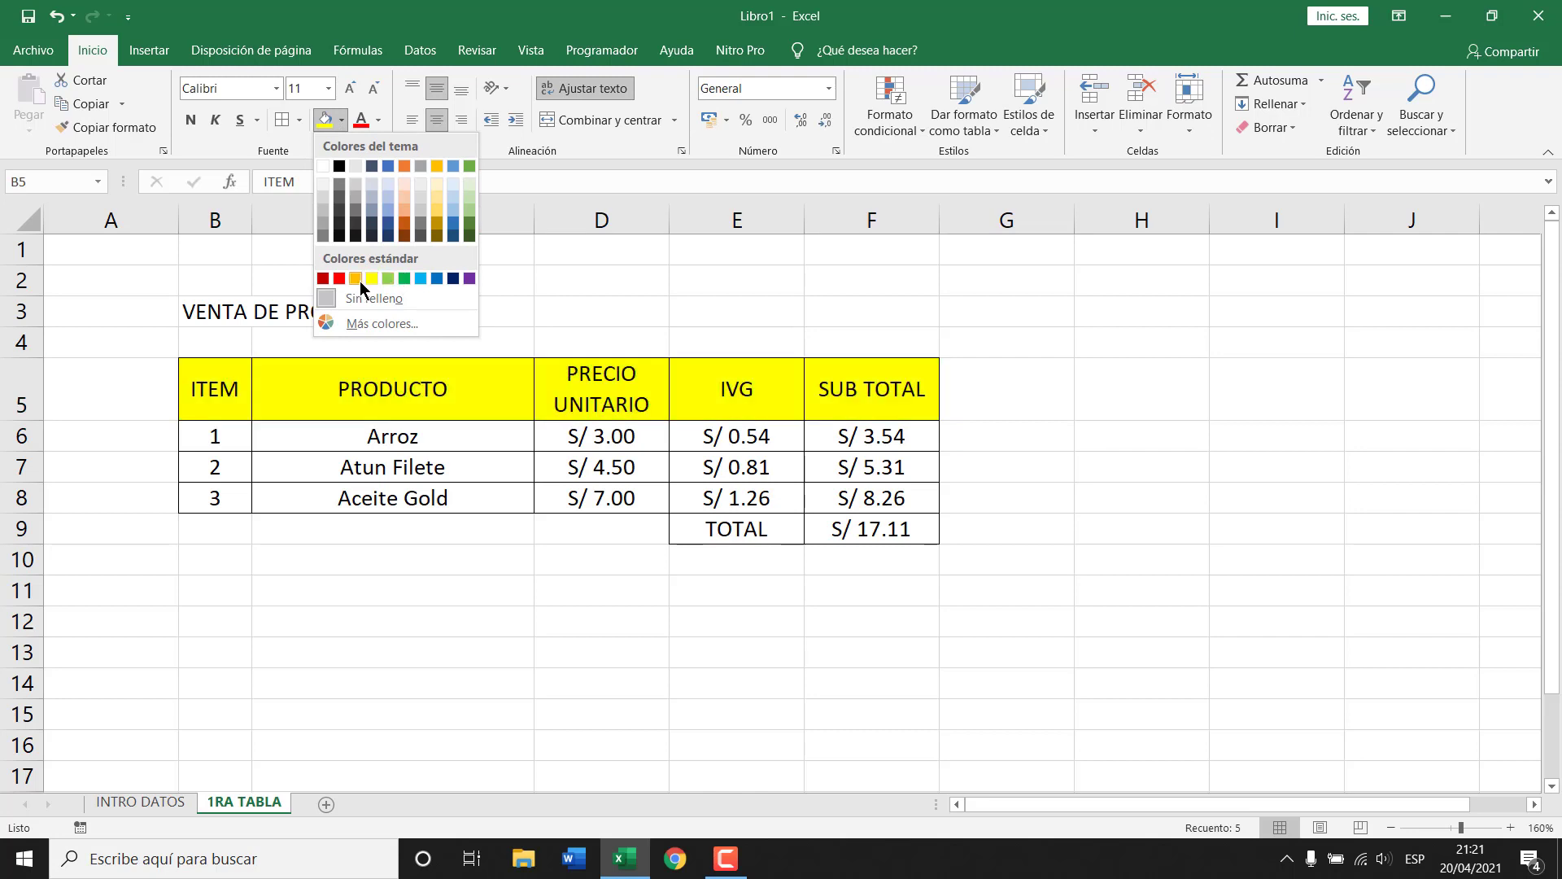
pyautogui.click(358, 280)
pyautogui.click(561, 411)
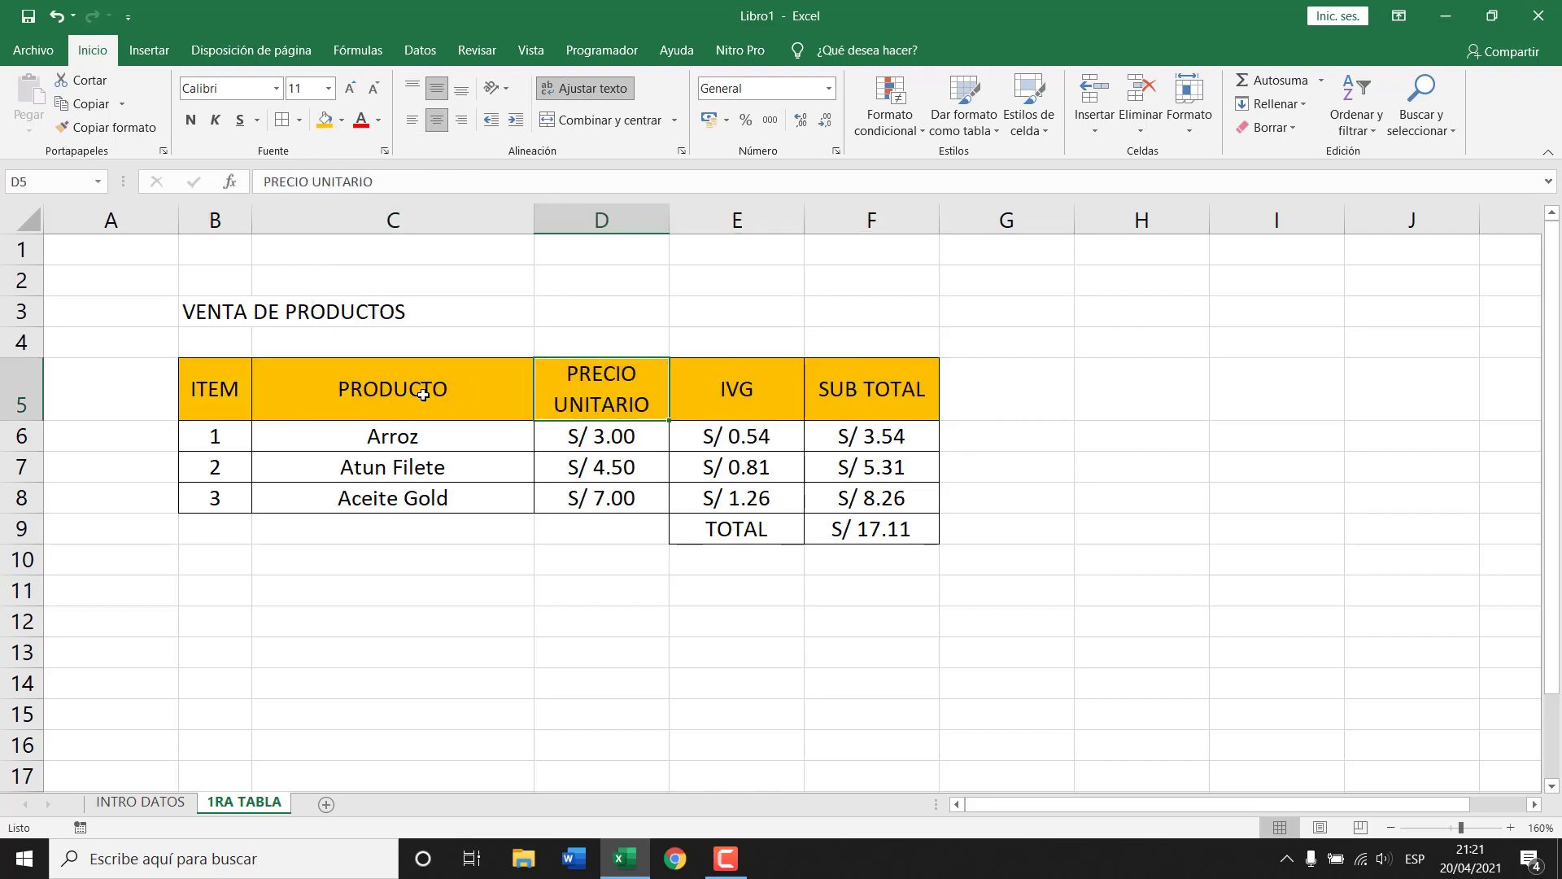
pyautogui.click(373, 386)
pyautogui.click(224, 308)
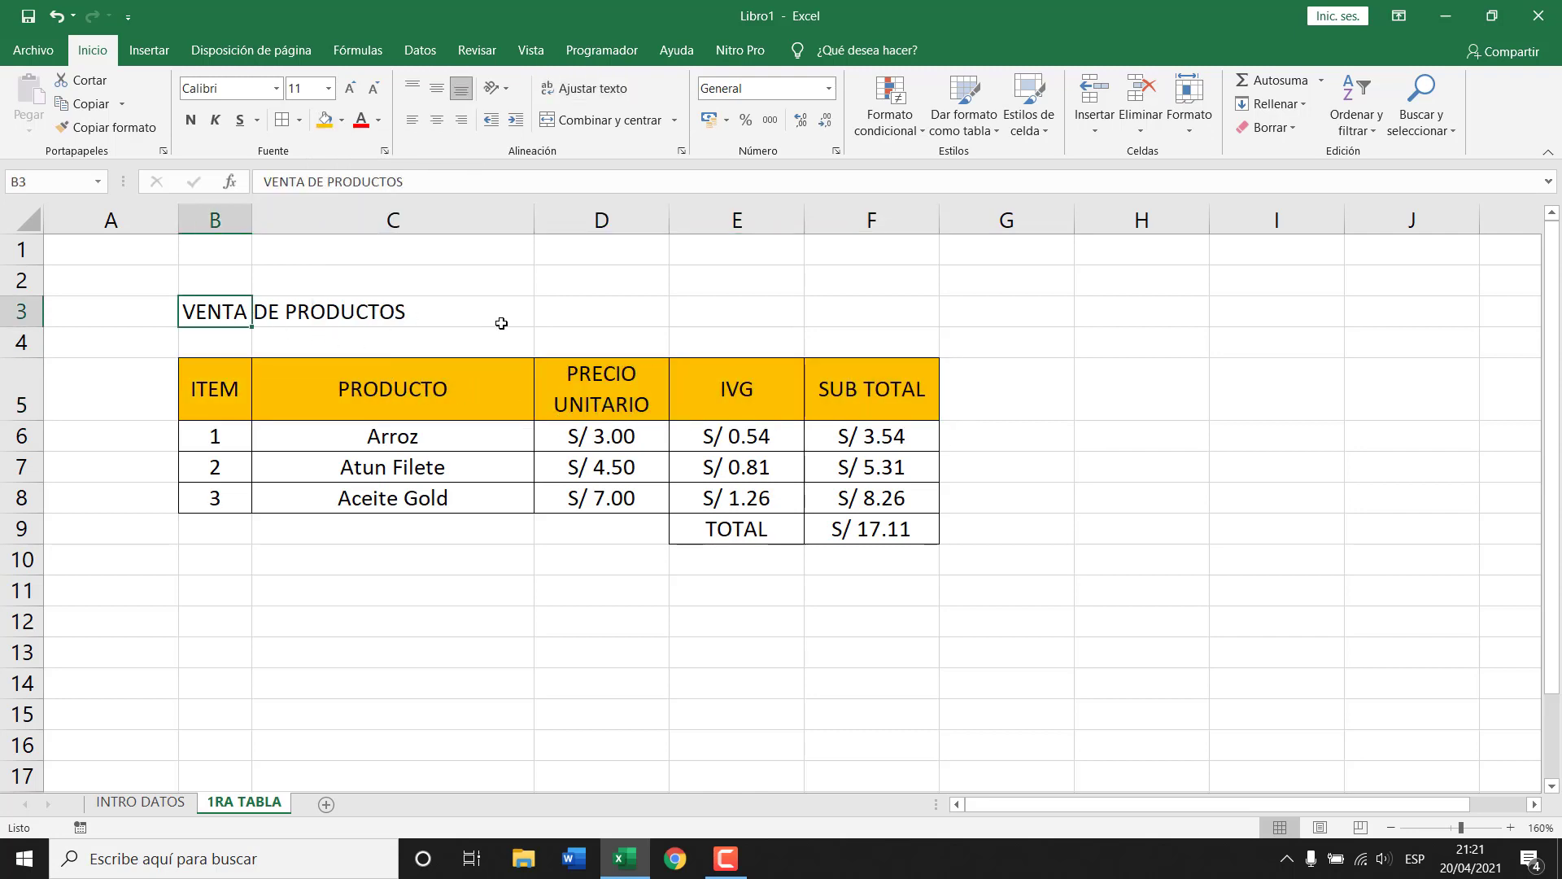
pyautogui.click(995, 468)
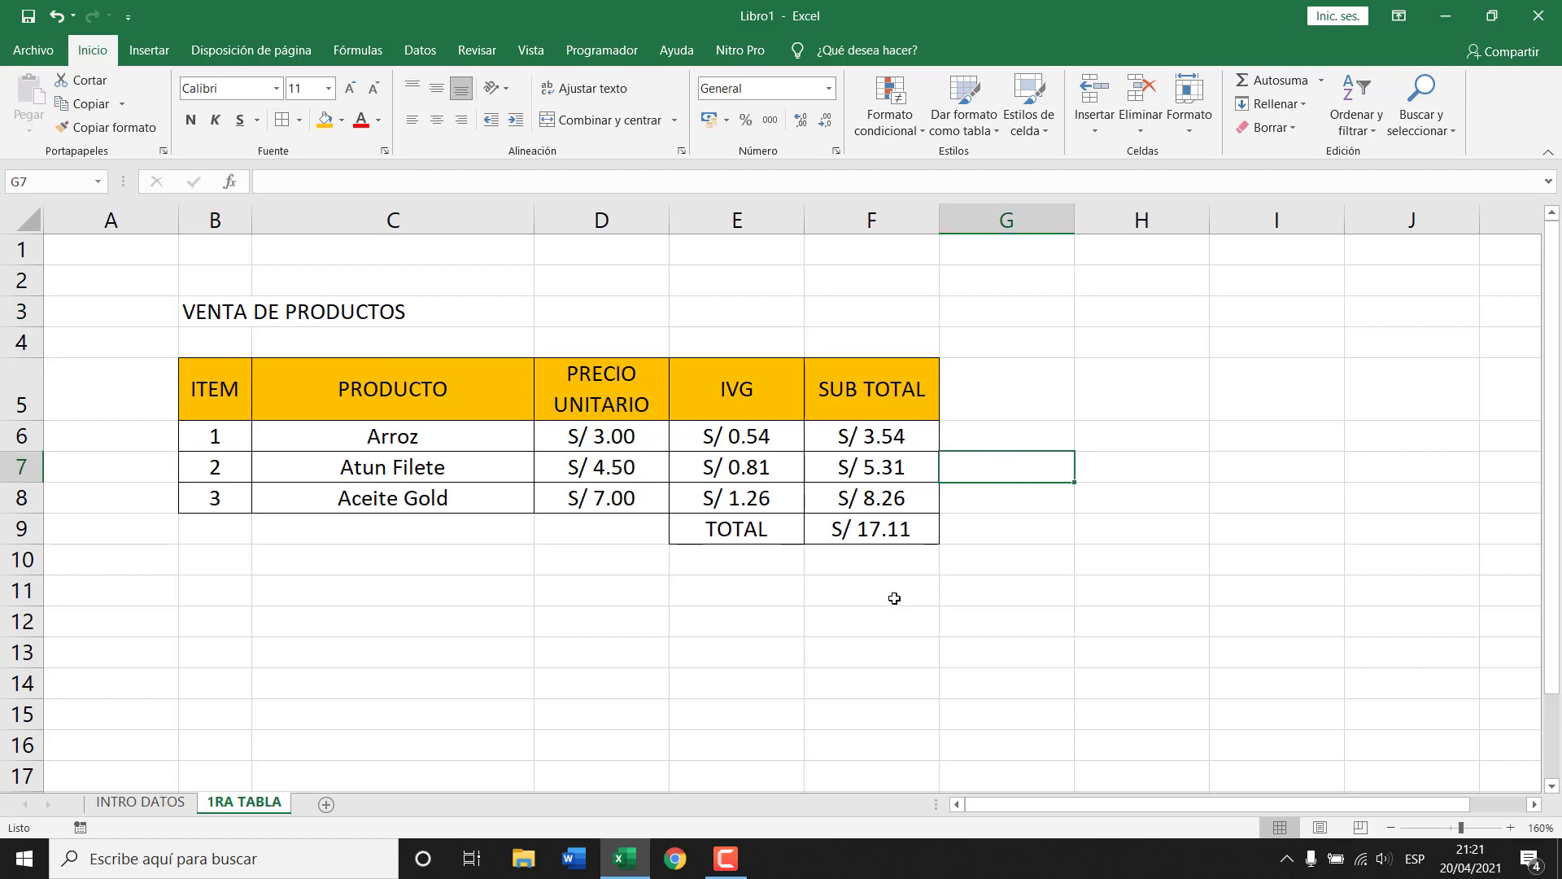
# - Correct the tax column header in E5 to read IGV
pyautogui.click(762, 446)
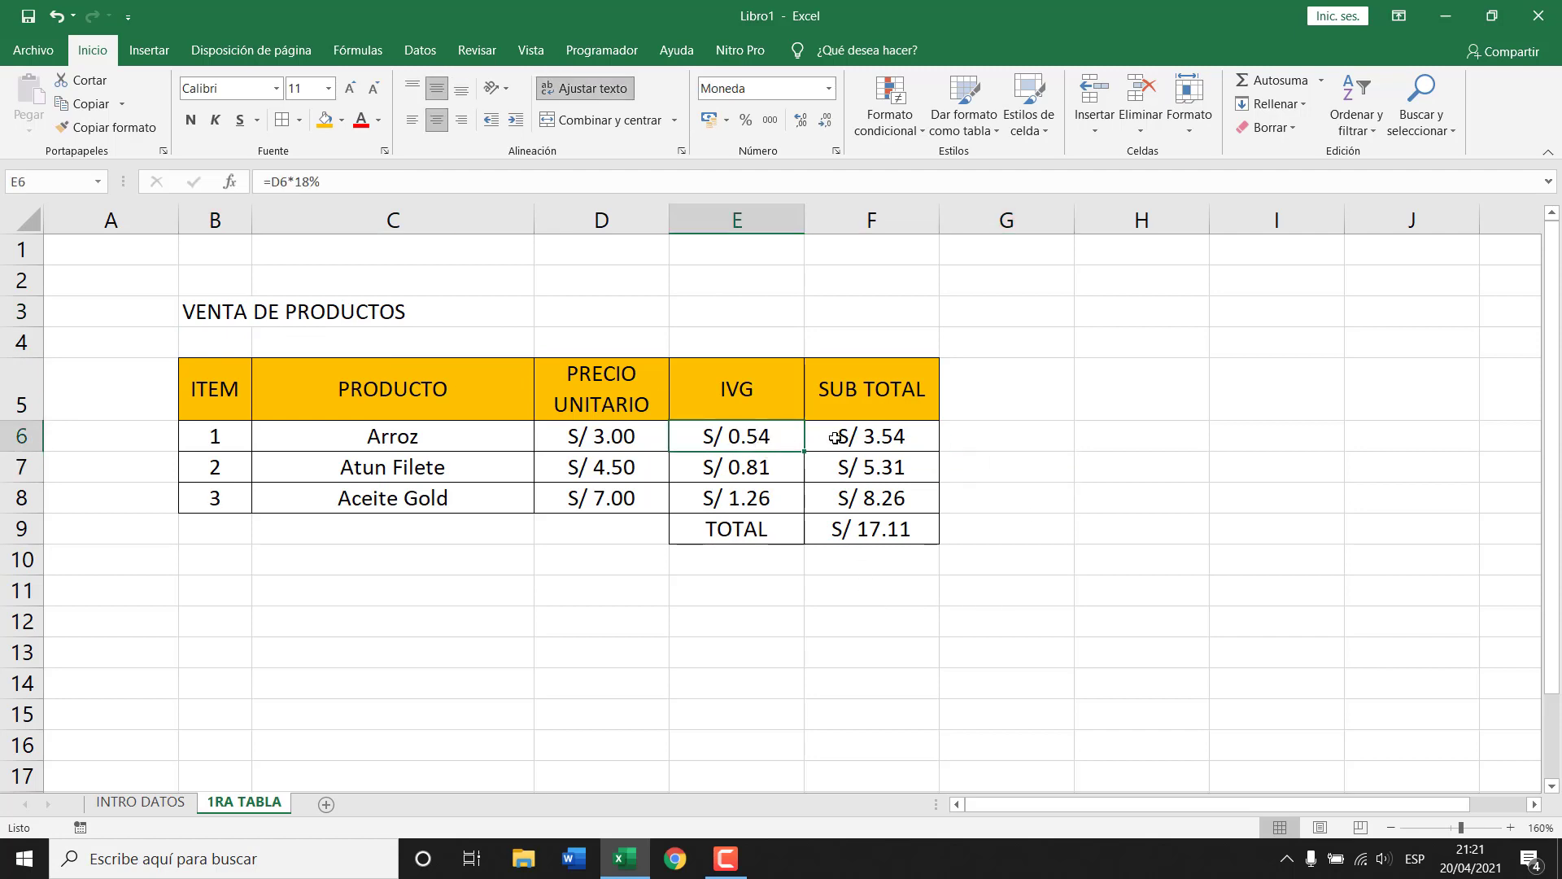
pyautogui.doubleClick(738, 389)
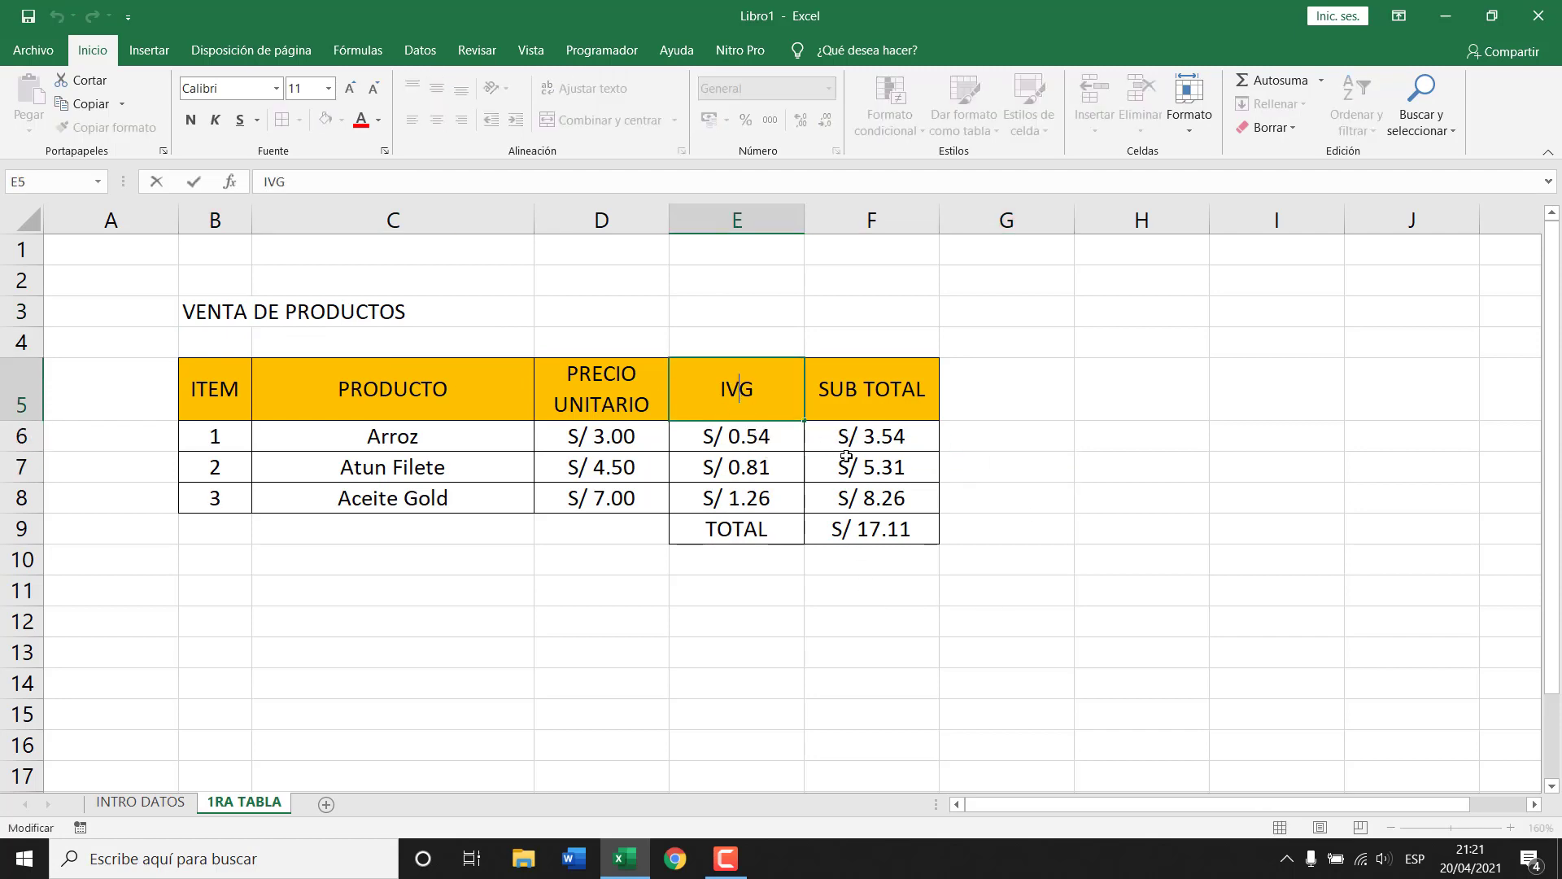
pyautogui.press('BackSpace')
pyautogui.press('End')
pyautogui.write('V')
pyautogui.press('Return')
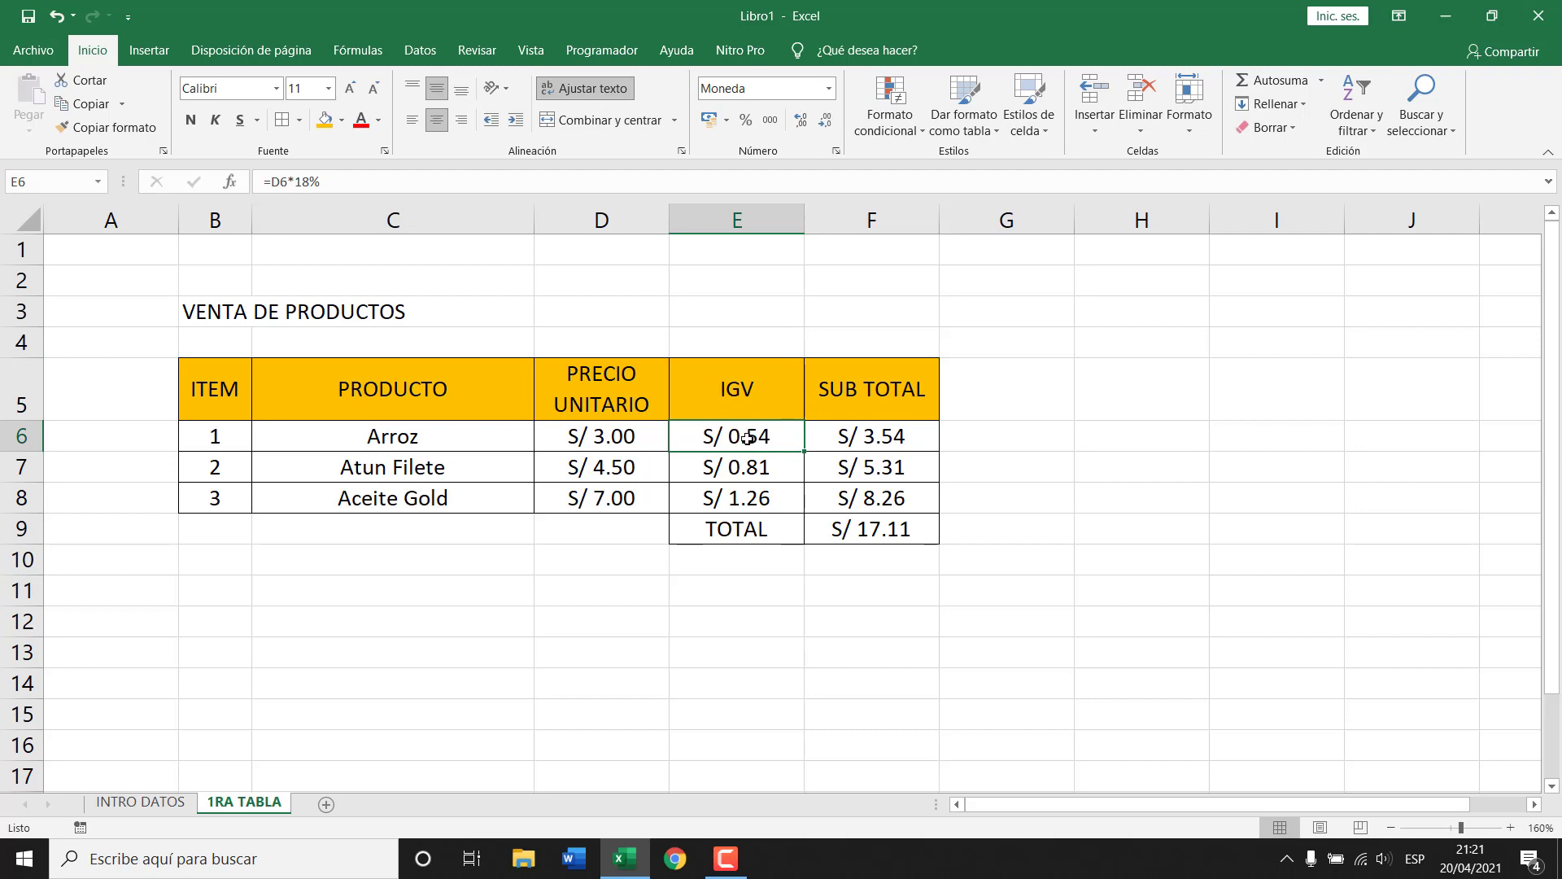
pyautogui.click(873, 446)
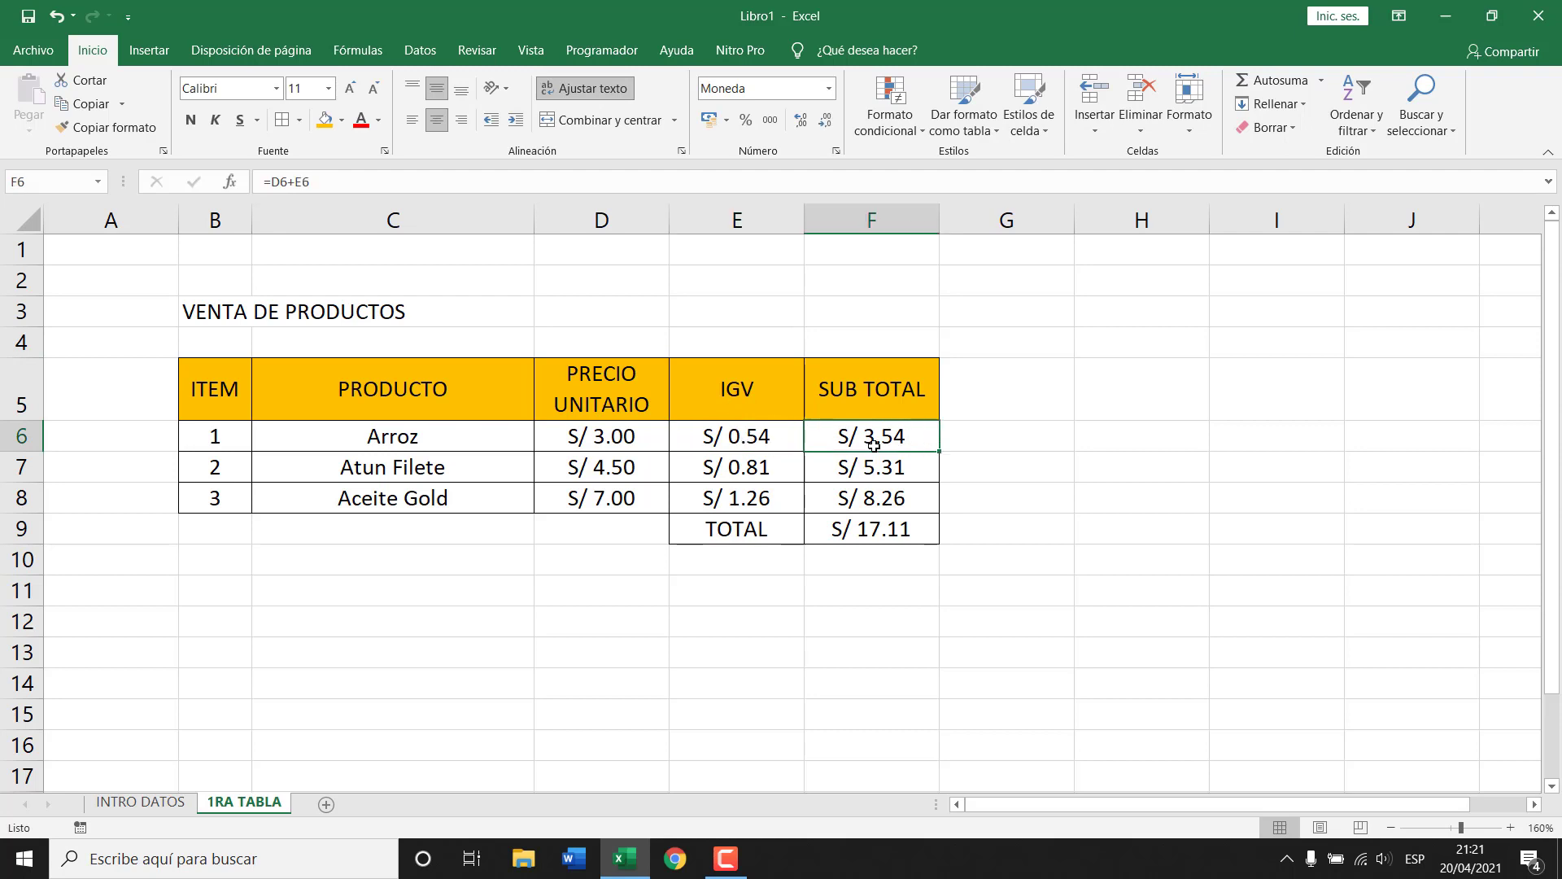
pyautogui.click(873, 533)
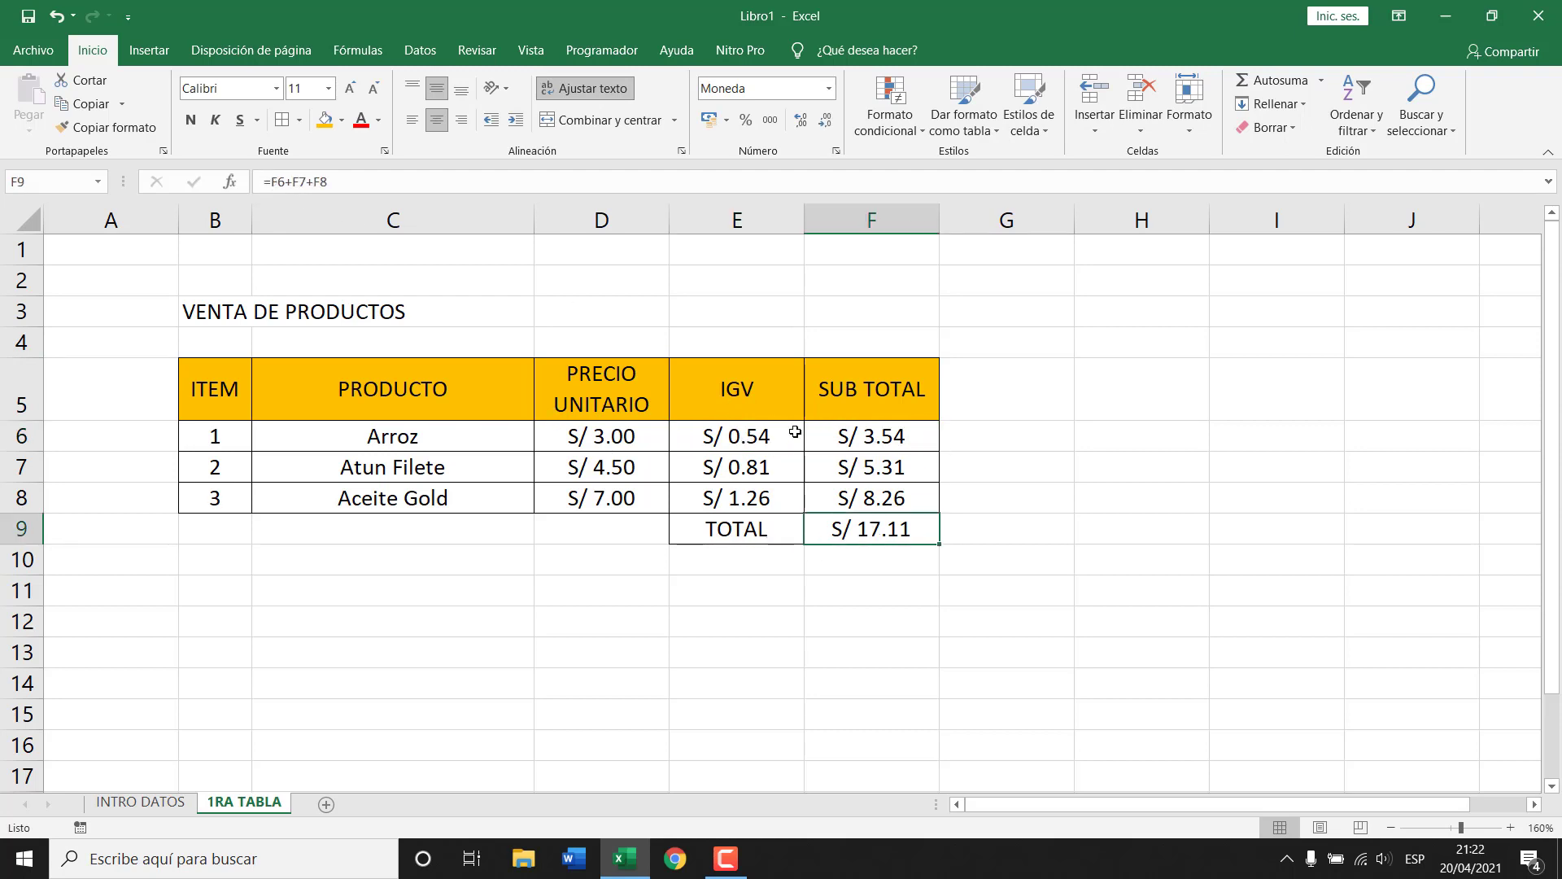
# - Make the TOTAL label and amount in E9:F9 bold and set their font to Adamgorry-Lights
pyautogui.moveTo(776, 529); pyautogui.dragTo(826, 528)
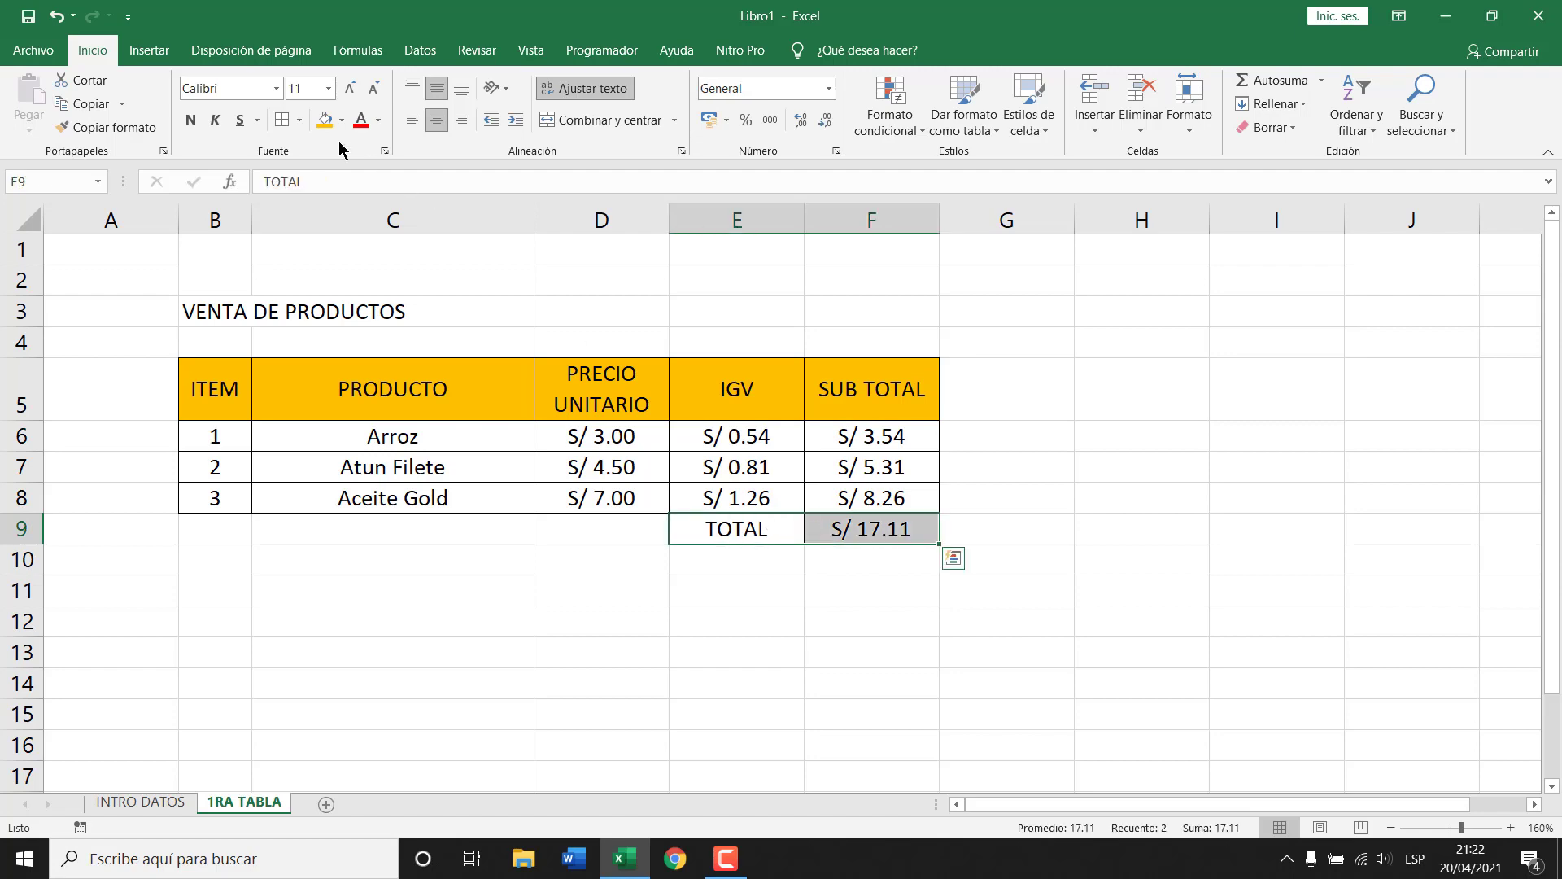
pyautogui.click(190, 120)
pyautogui.click(275, 89)
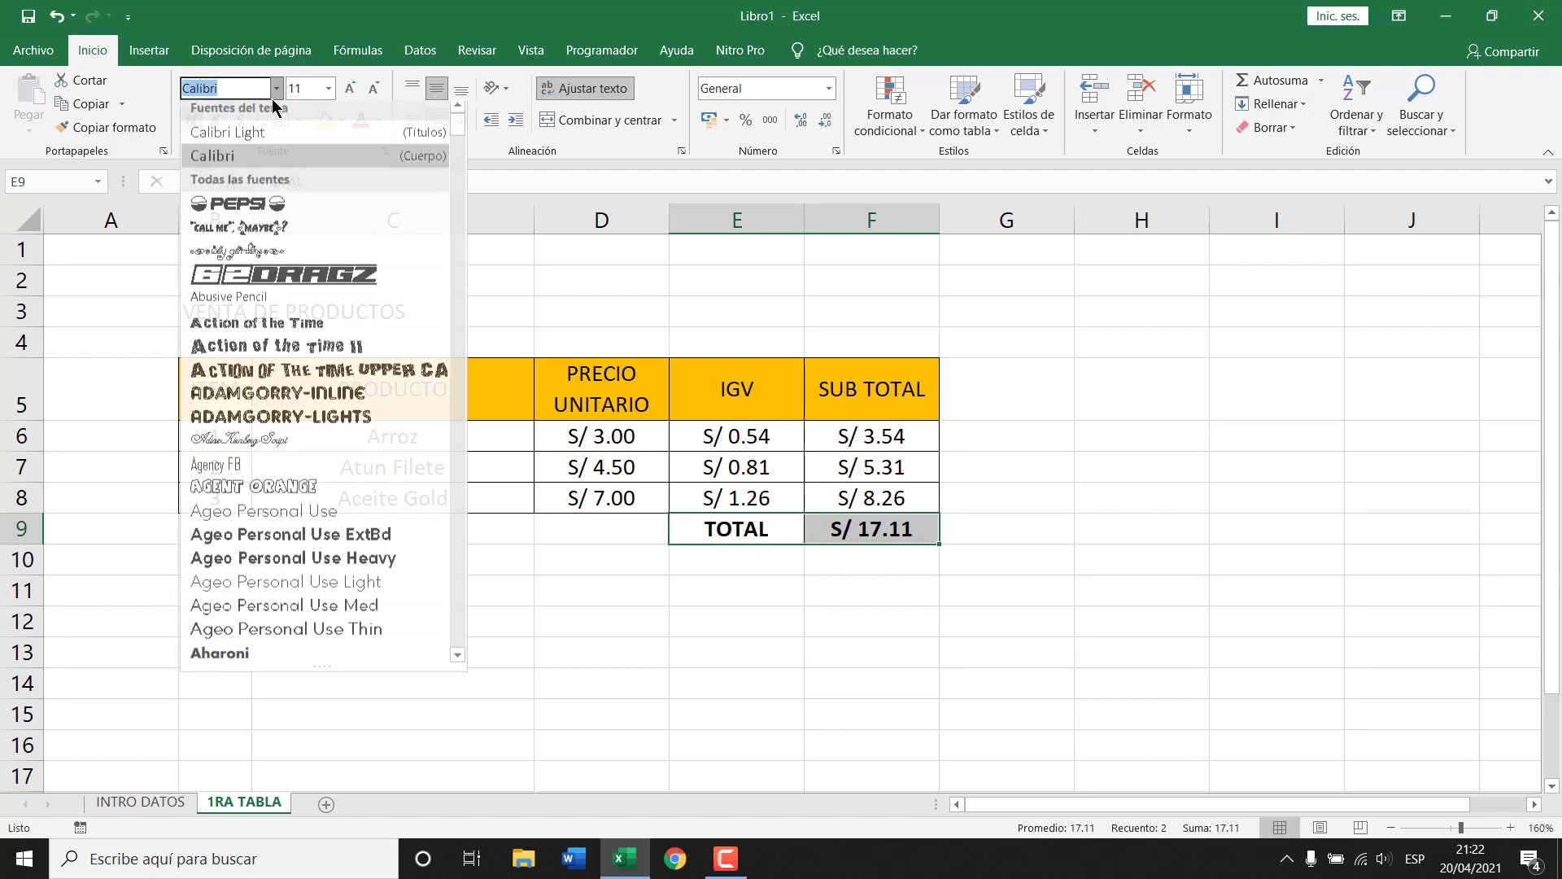
pyautogui.click(293, 423)
pyautogui.click(606, 569)
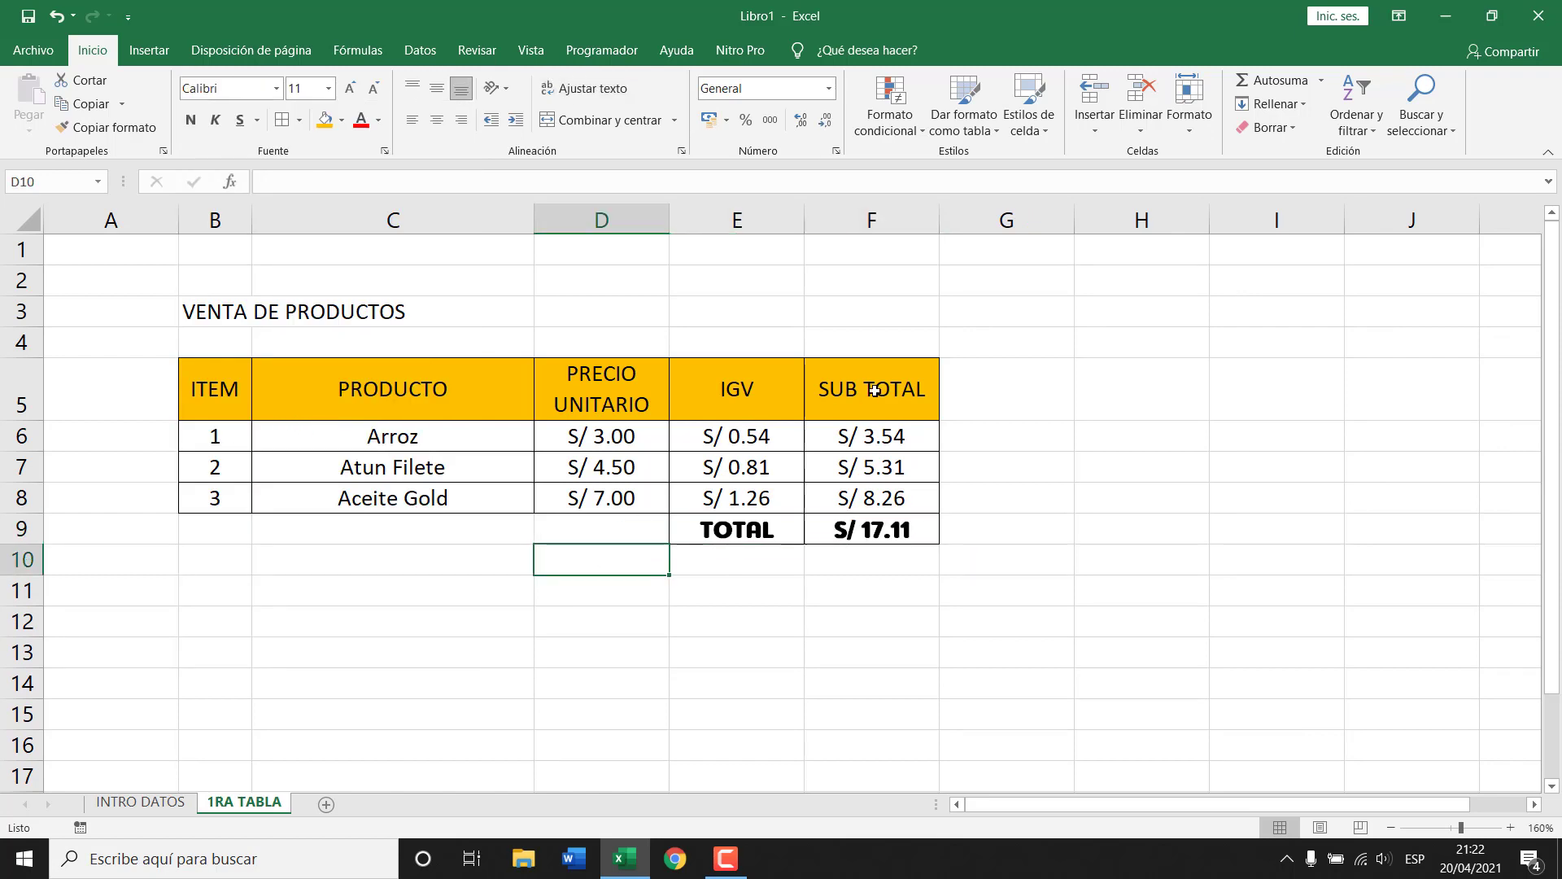
pyautogui.moveTo(874, 391); pyautogui.dragTo(234, 389)
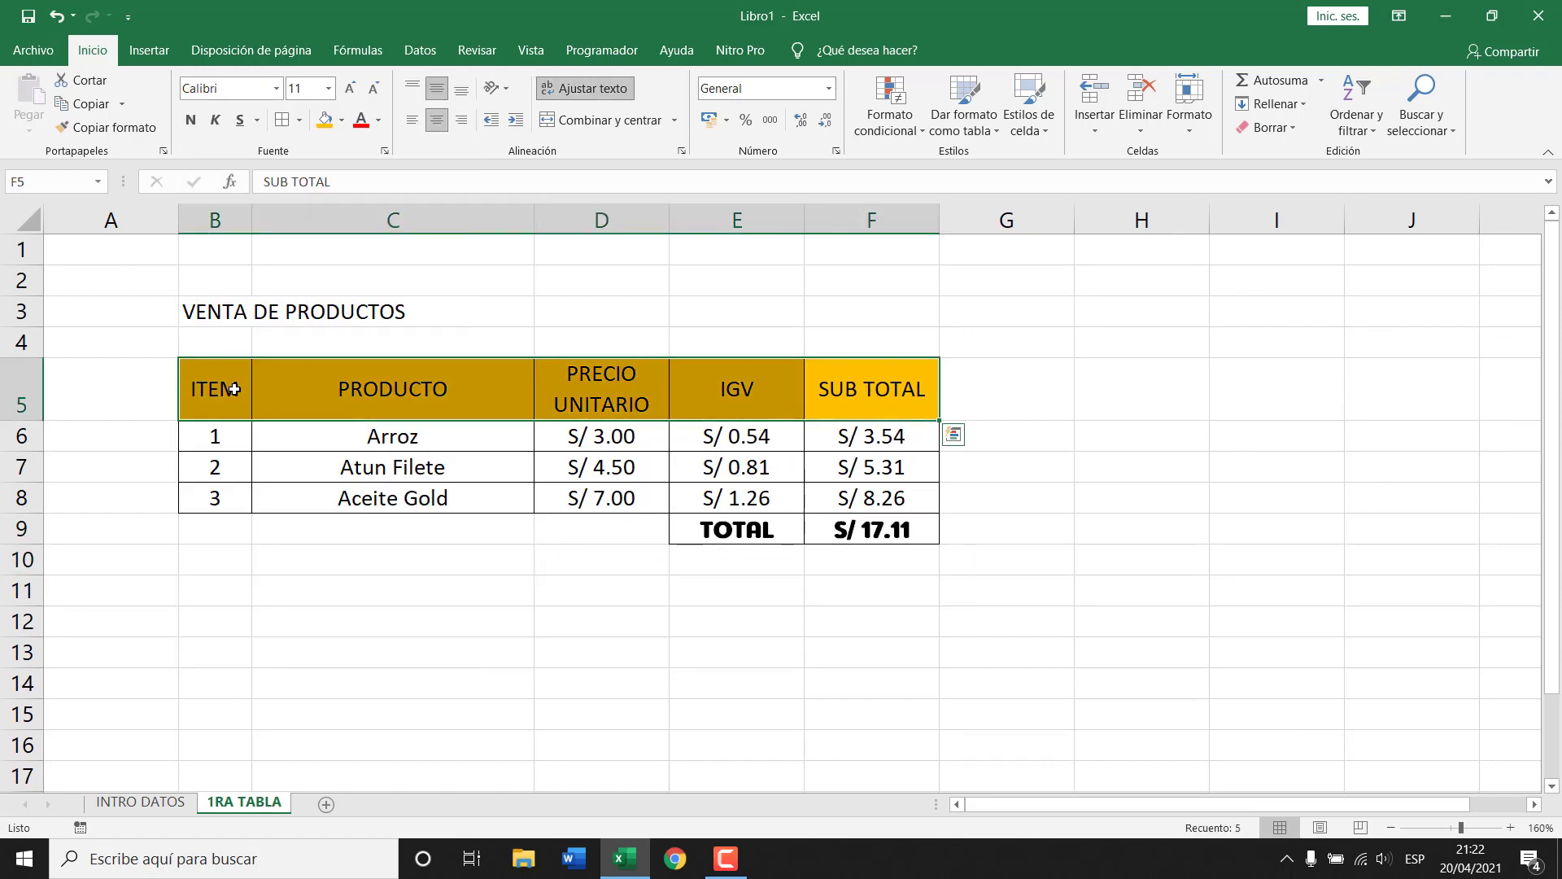
pyautogui.click(606, 463)
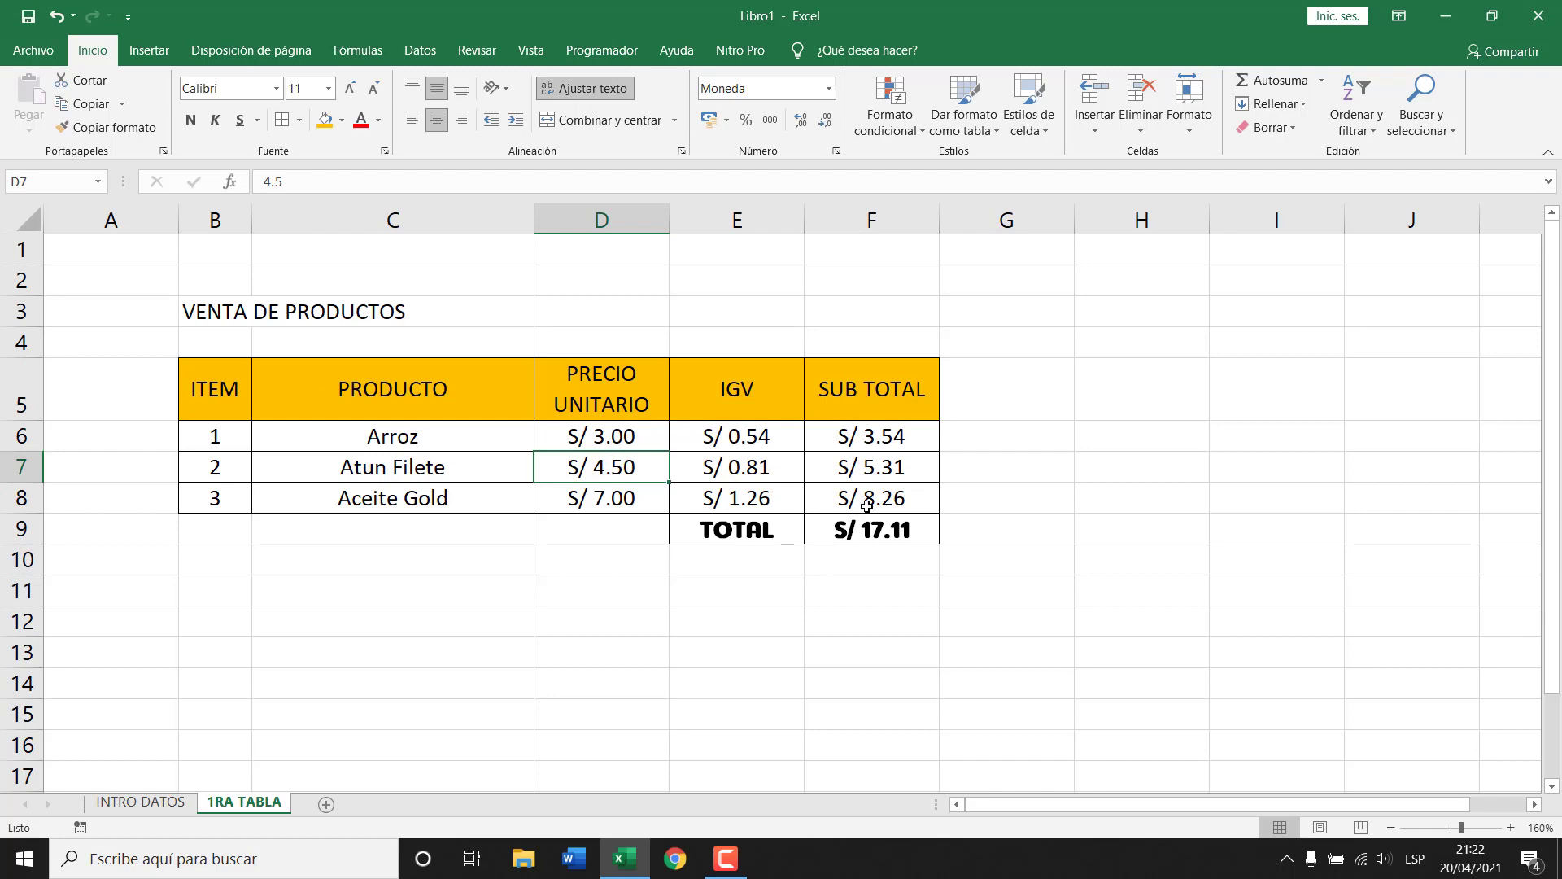